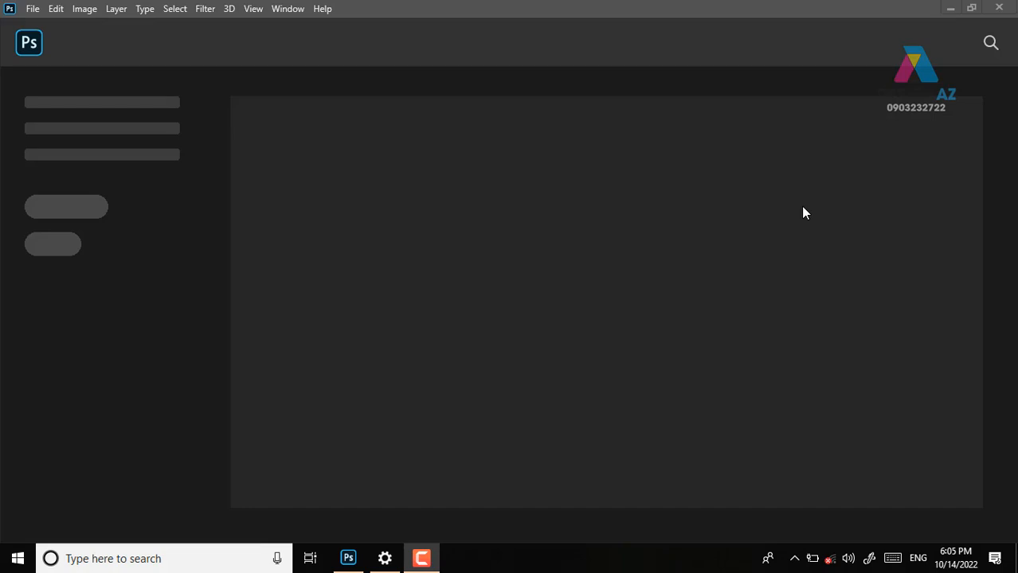
Create a new document 1200 pixels wide and 600 pixels high at a resolution of 150 pixels/inch
left_click(34, 10)
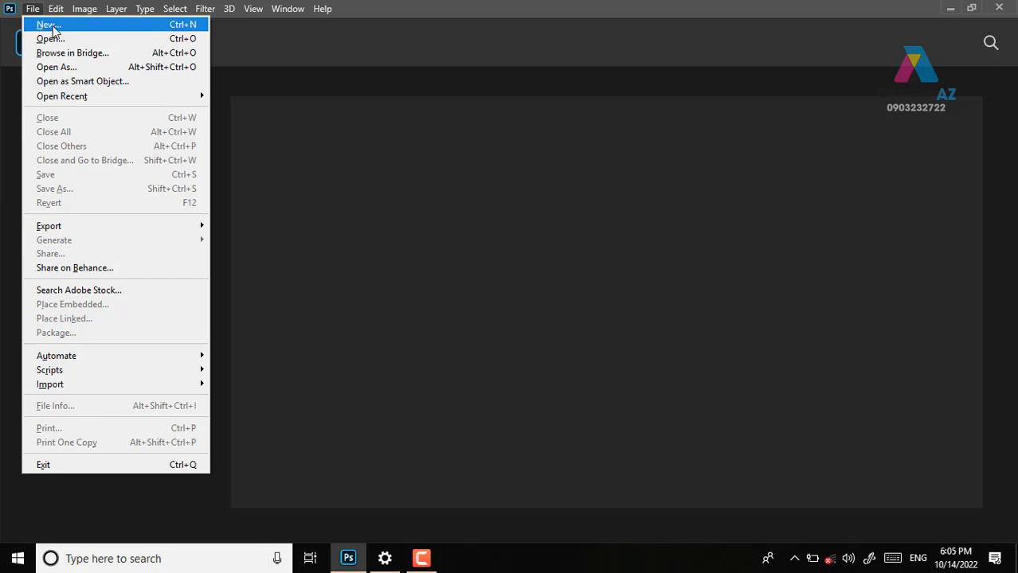
left_click(47, 25)
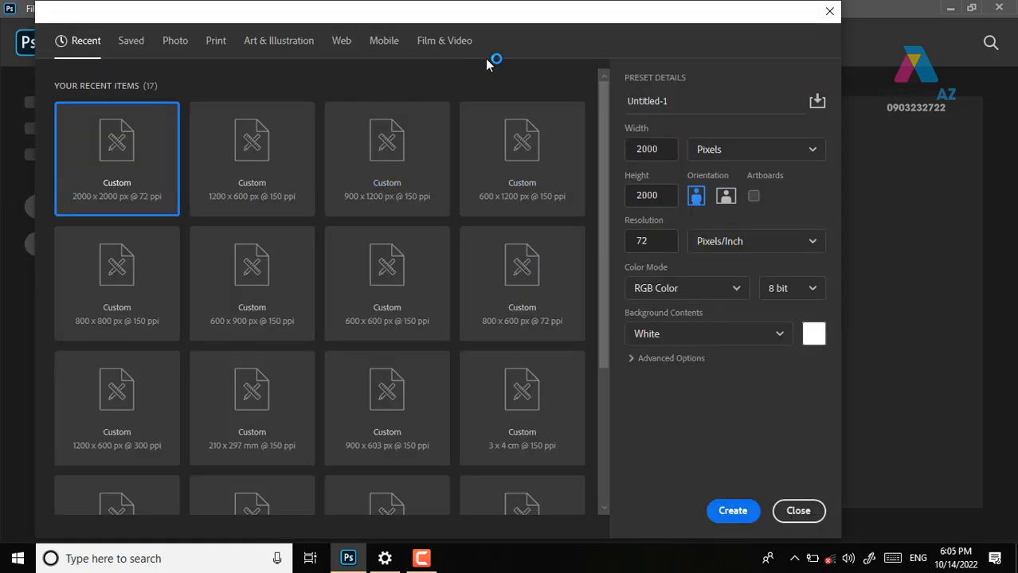
left_click_drag(463, 17, 503, 4)
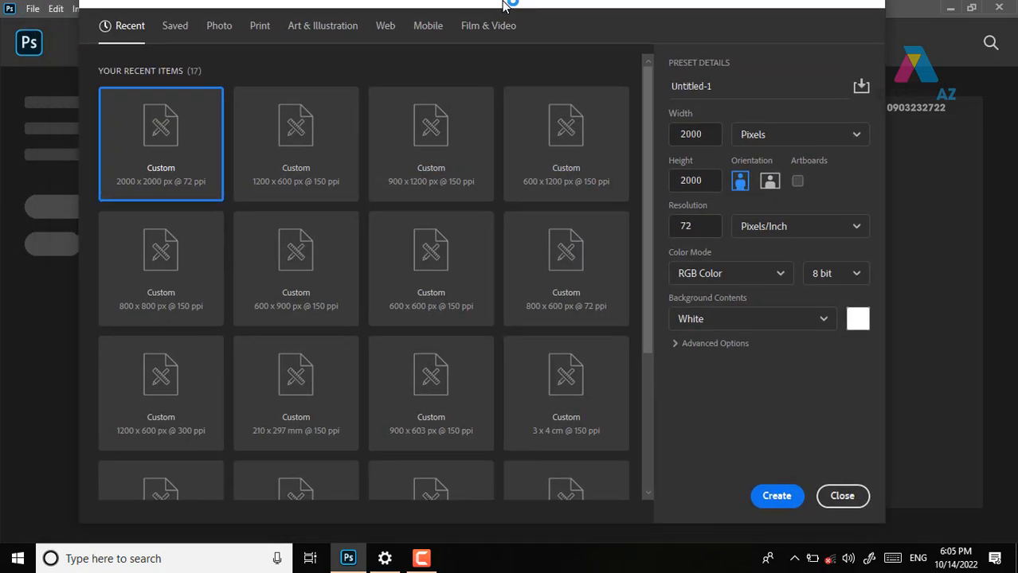
left_click(707, 150)
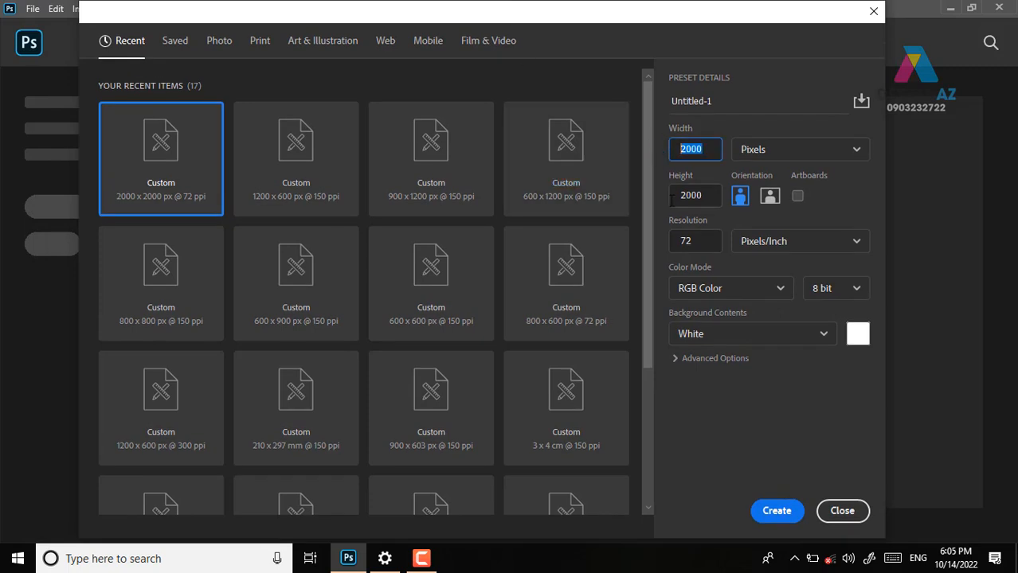
type("1200")
left_click(707, 199)
type("600")
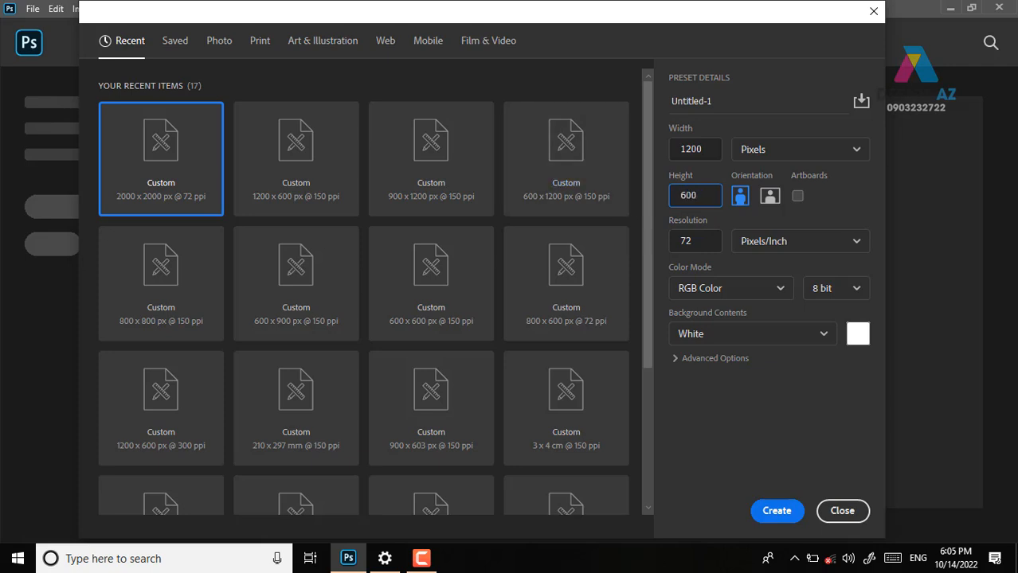
left_click_drag(699, 241, 657, 240)
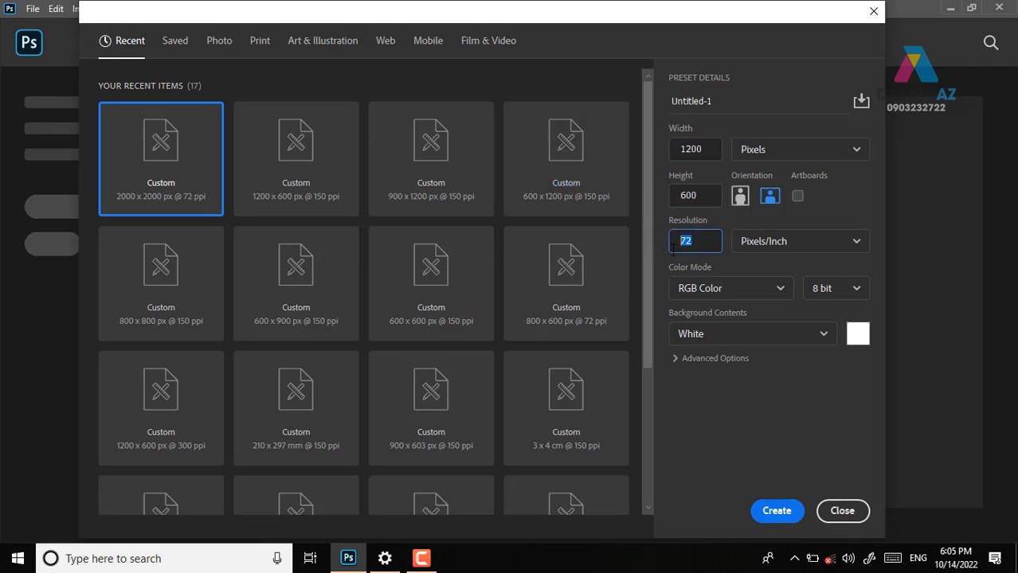
type("150")
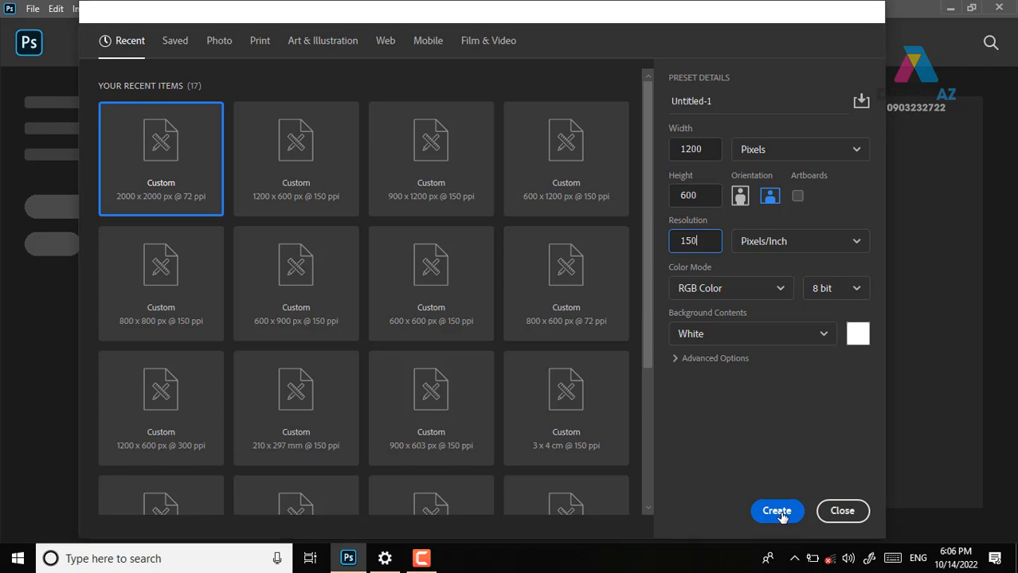
left_click(779, 514)
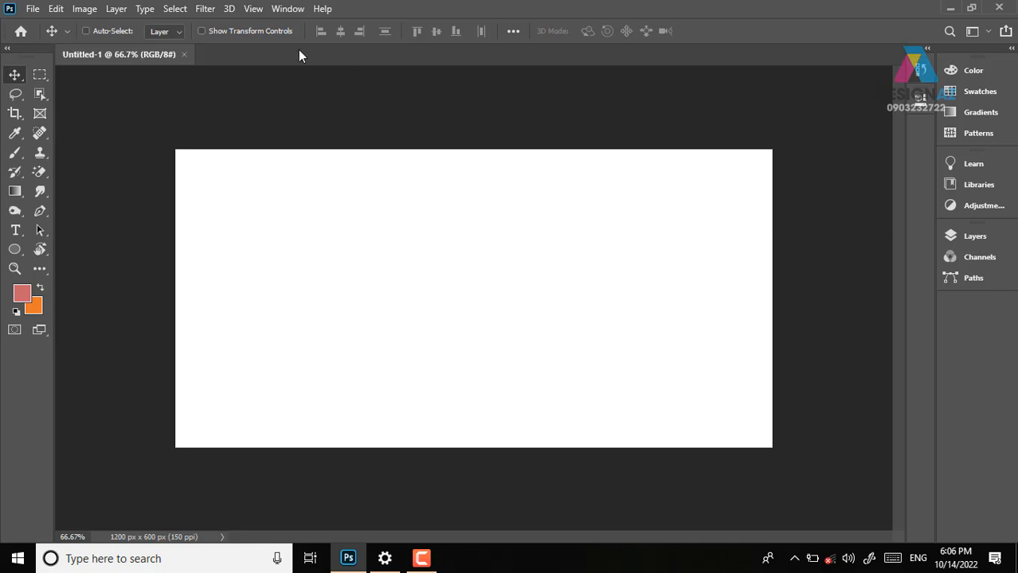
Start a new guide layout for the canvas and set the number of rows to 5
left_click(288, 8)
mouse_move(256, 11)
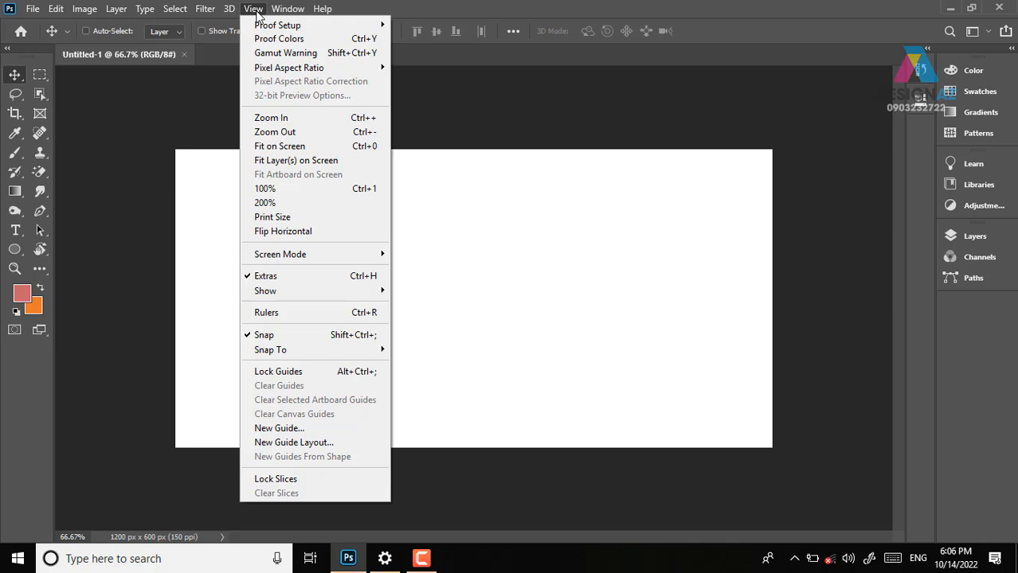
left_click(323, 442)
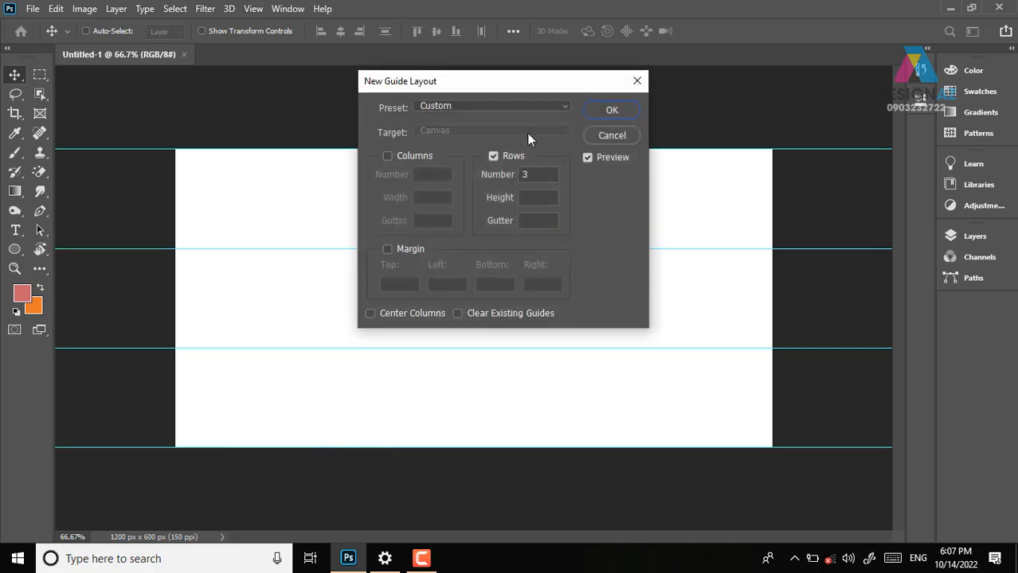
left_click_drag(510, 84, 796, 60)
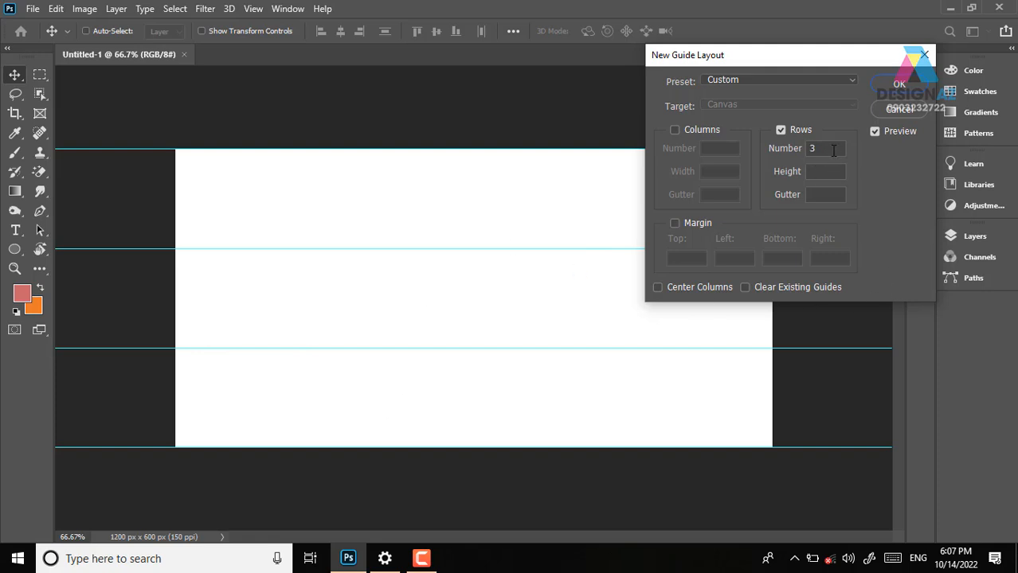
left_click(774, 148)
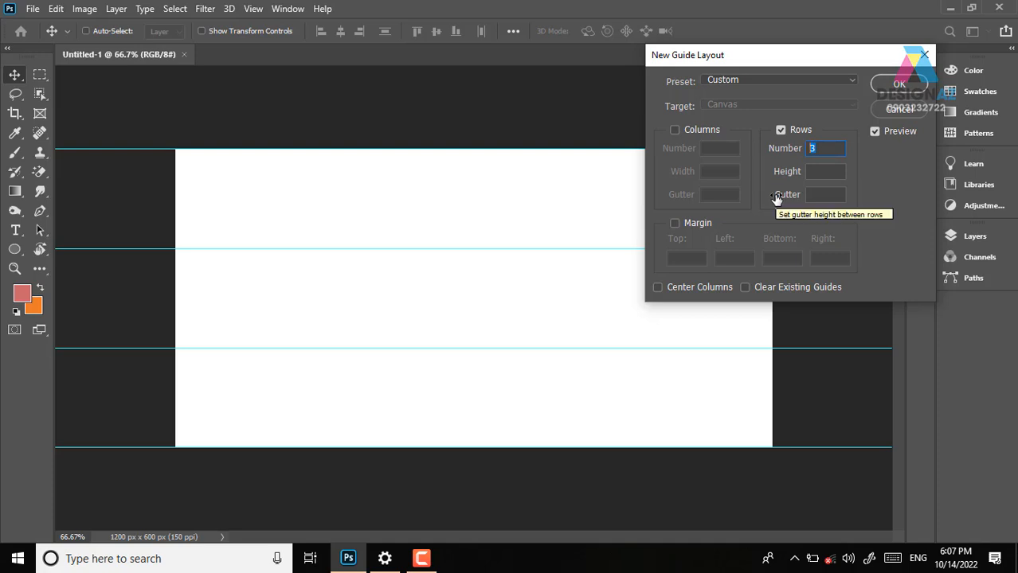
type("5")
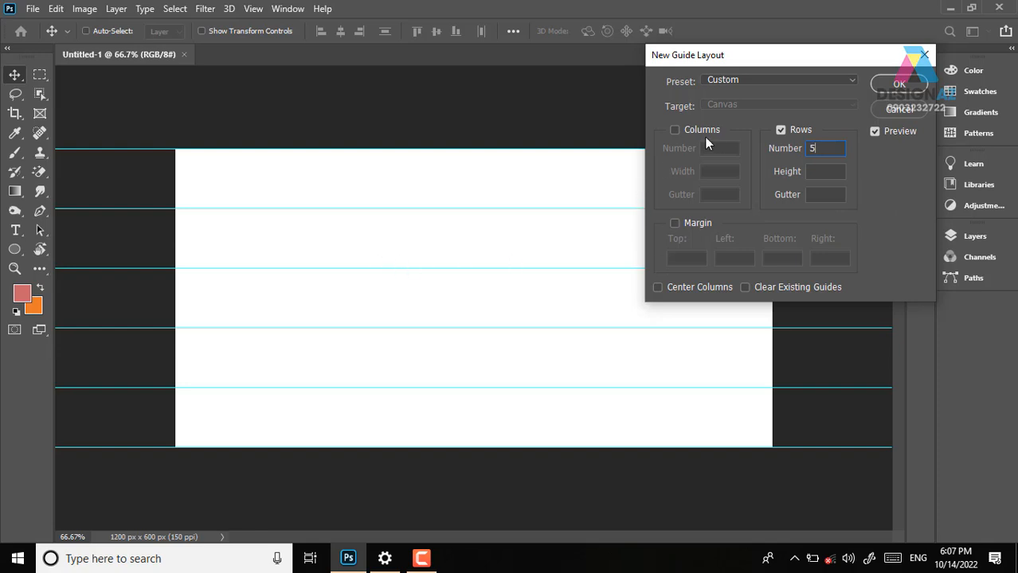
Enable columns in the guide layout, set 5 columns with a gutter of 0, and apply the layout
left_click(675, 129)
key("Tab")
type("5")
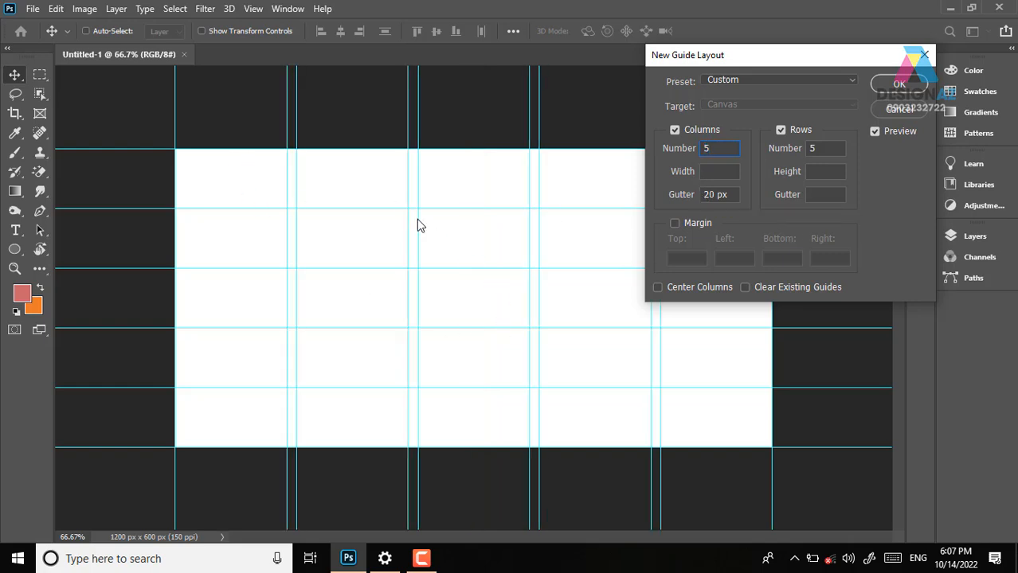
key("Tab")
key("Tab")
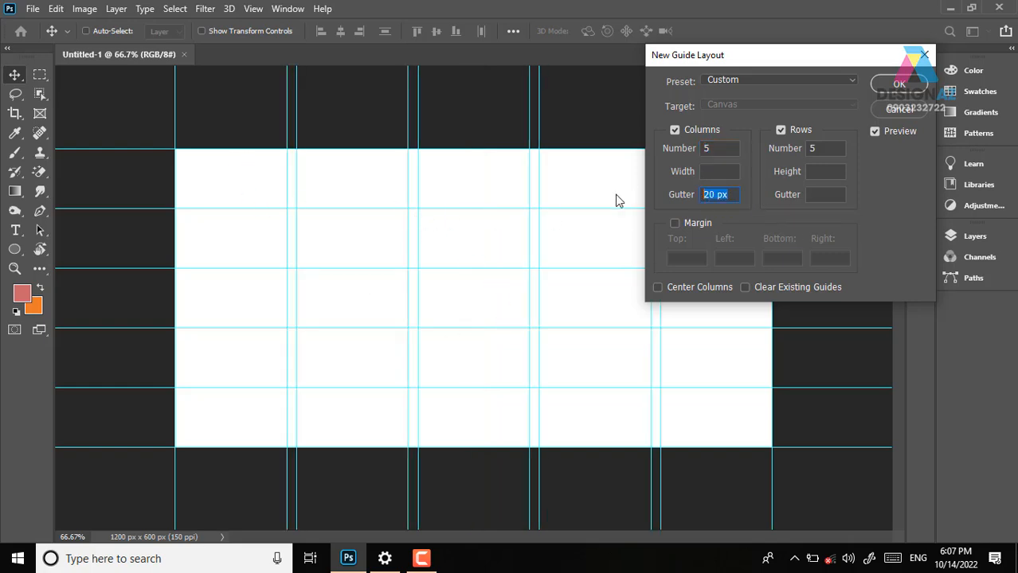
type("0")
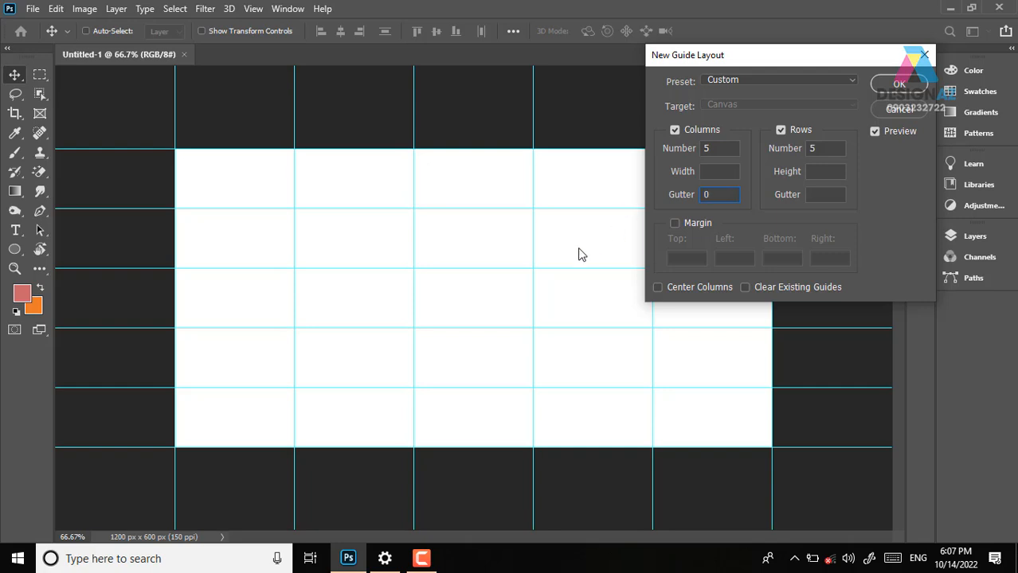
left_click_drag(816, 58, 551, 232)
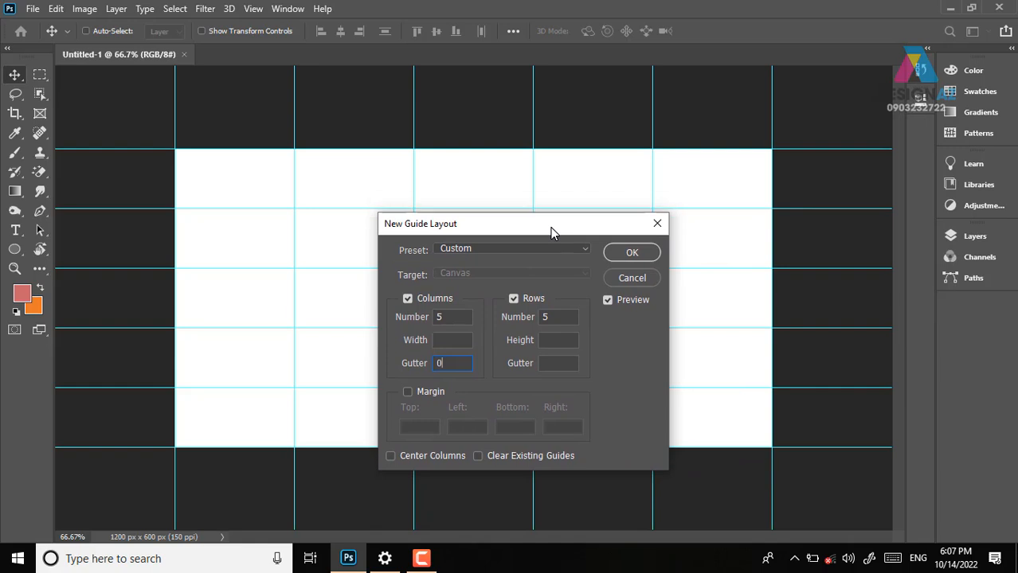
left_click(632, 255)
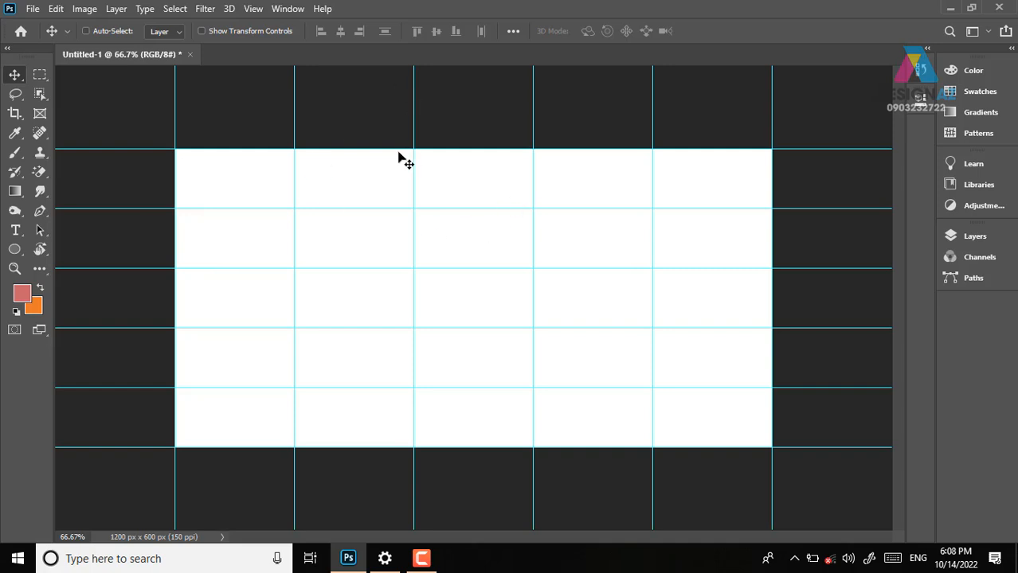
Clear all guides from the canvas
left_click(255, 12)
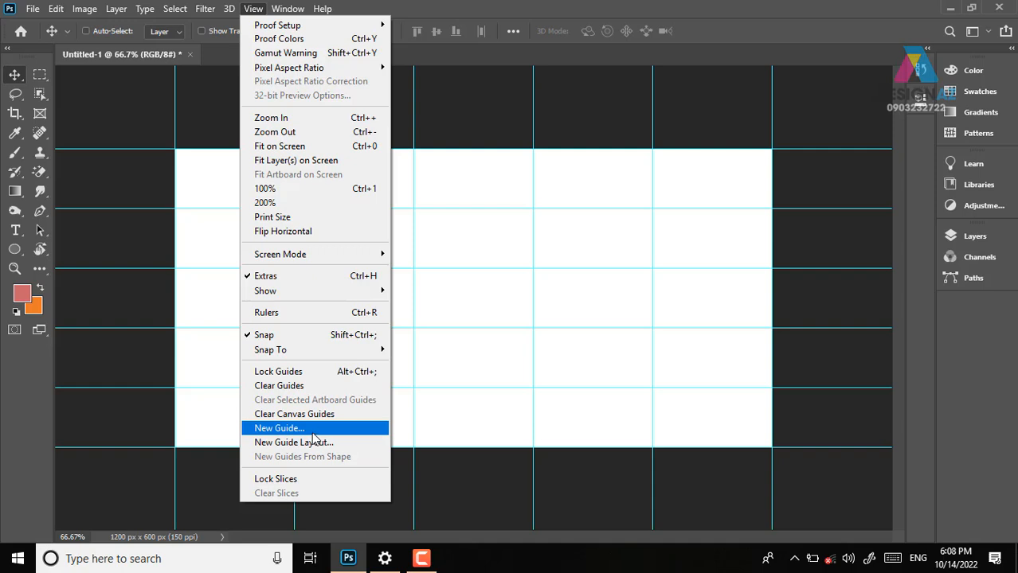
left_click(544, 190)
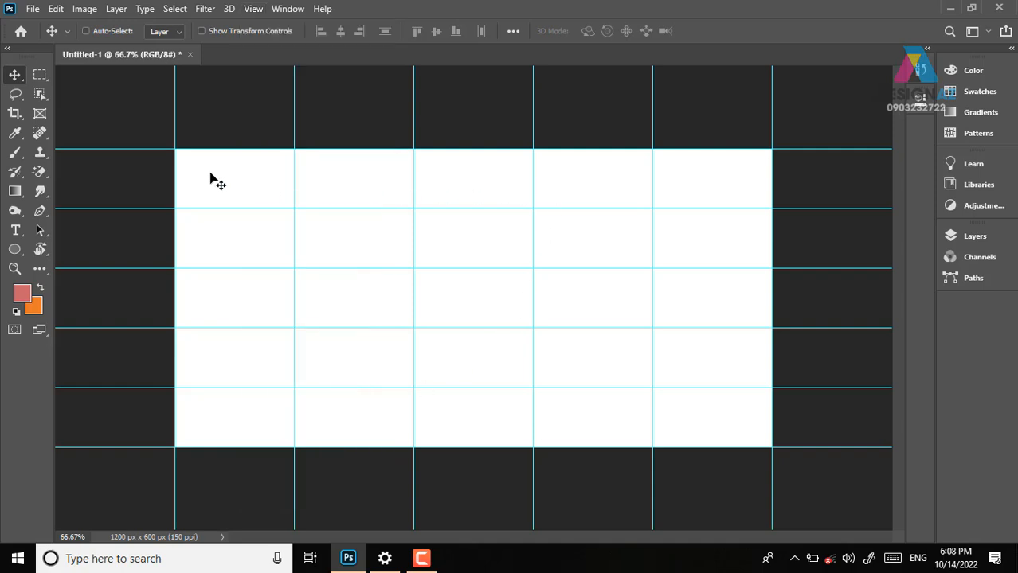
left_click(254, 8)
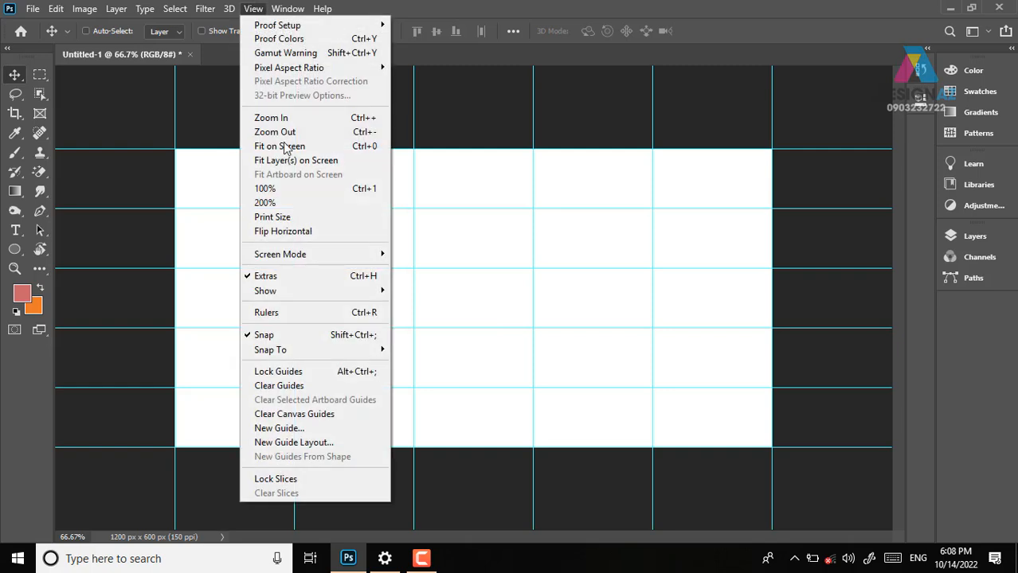
left_click(329, 387)
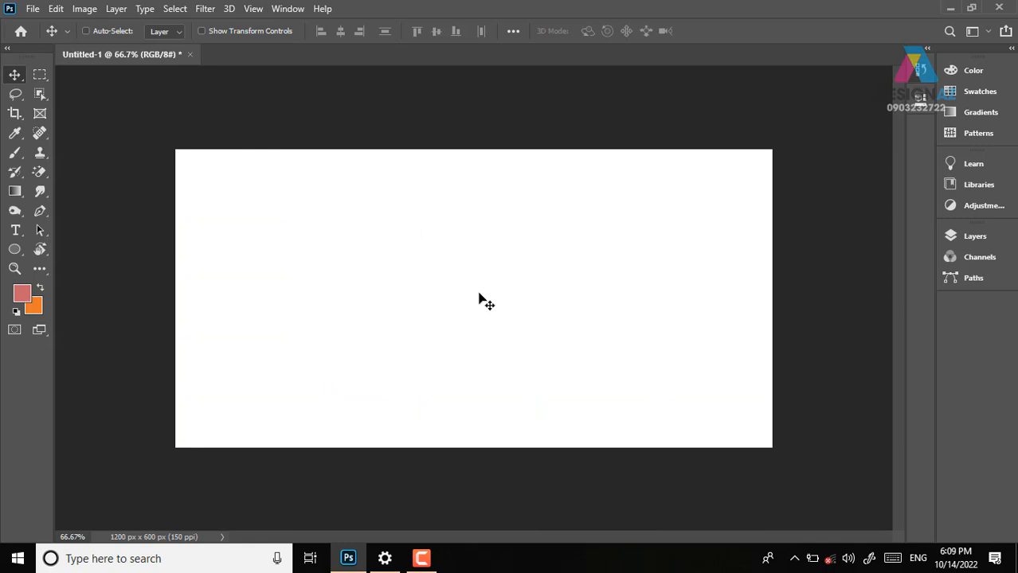
Try a guide layout with 3 columns and 5 rows in preview and discard it
left_click(253, 10)
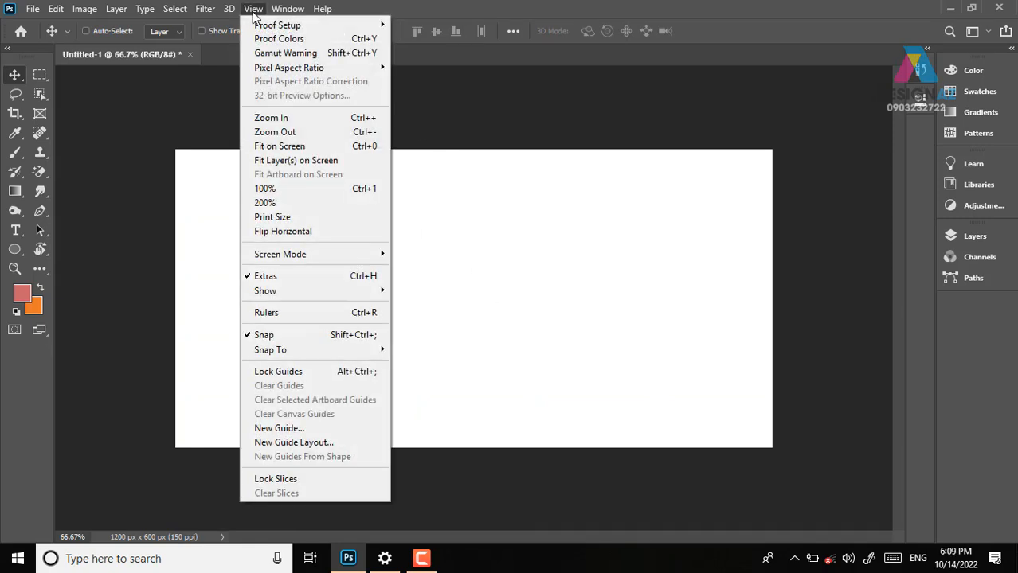
left_click(332, 445)
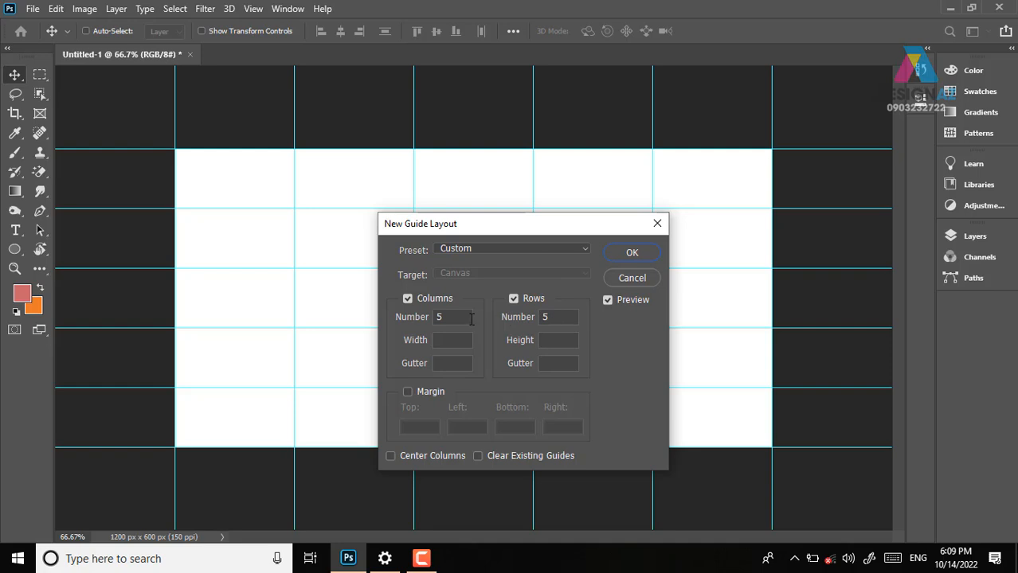
left_click_drag(452, 319, 414, 319)
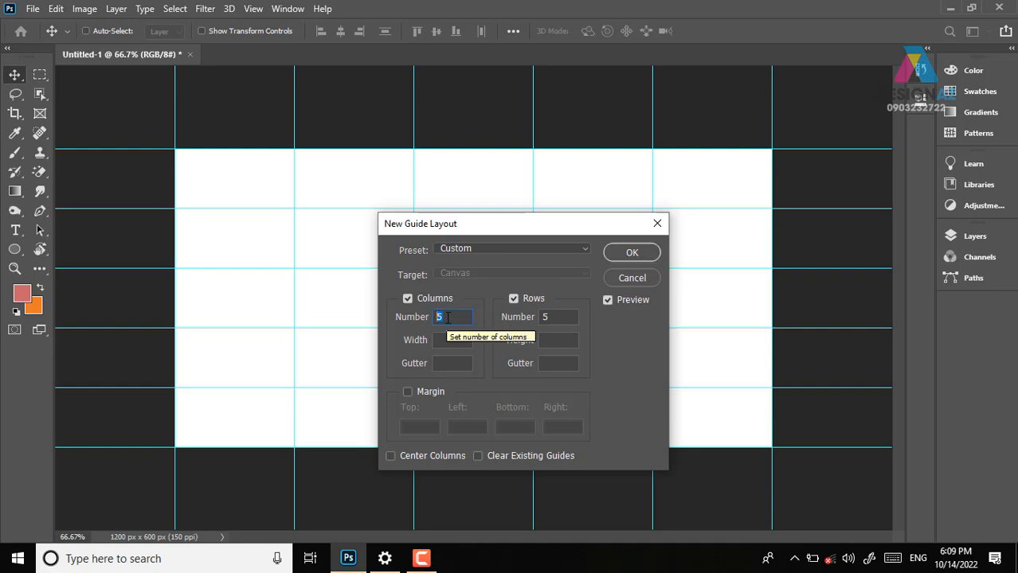
type("3")
left_click_drag(546, 225, 826, 244)
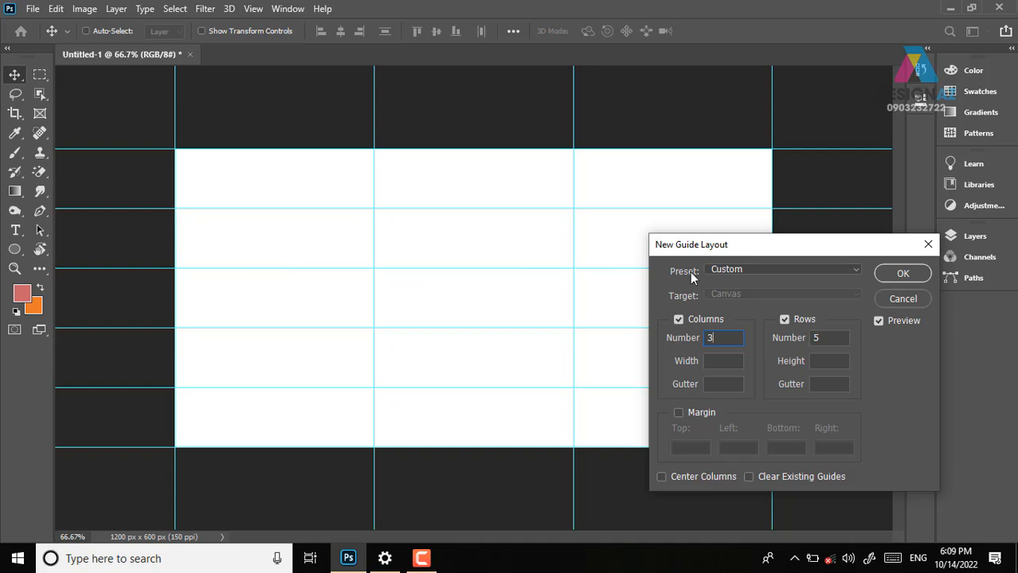
left_click_drag(784, 247, 445, 193)
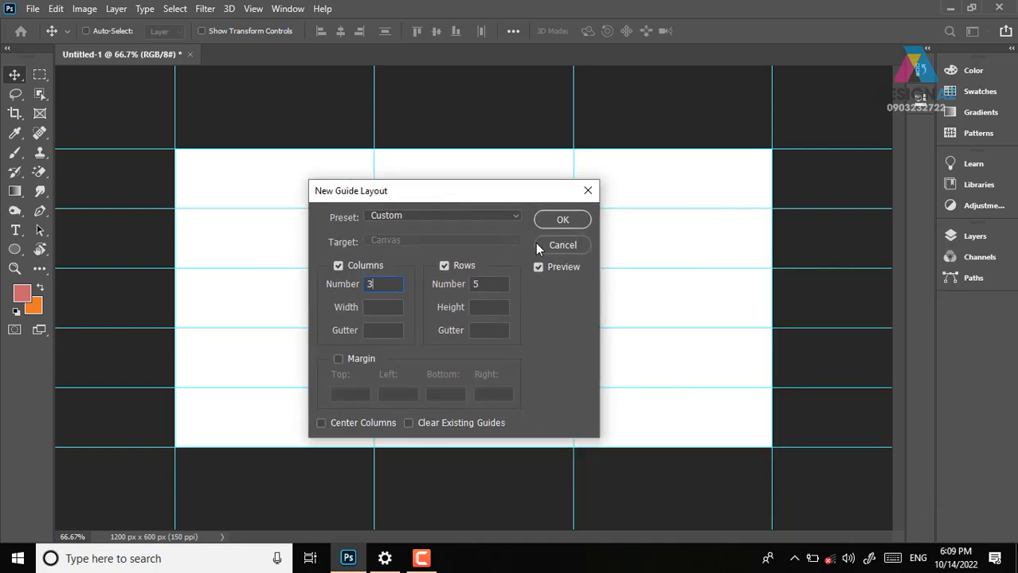
left_click(576, 246)
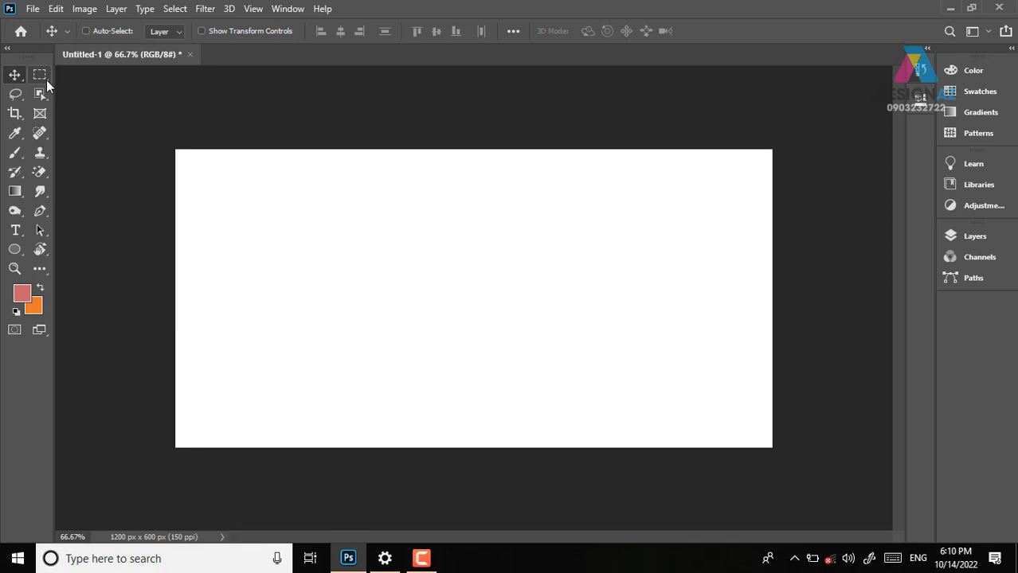
Draw a series of trial selections across the canvas with the Rectangular Marquee Tool and deselect
left_click(46, 79)
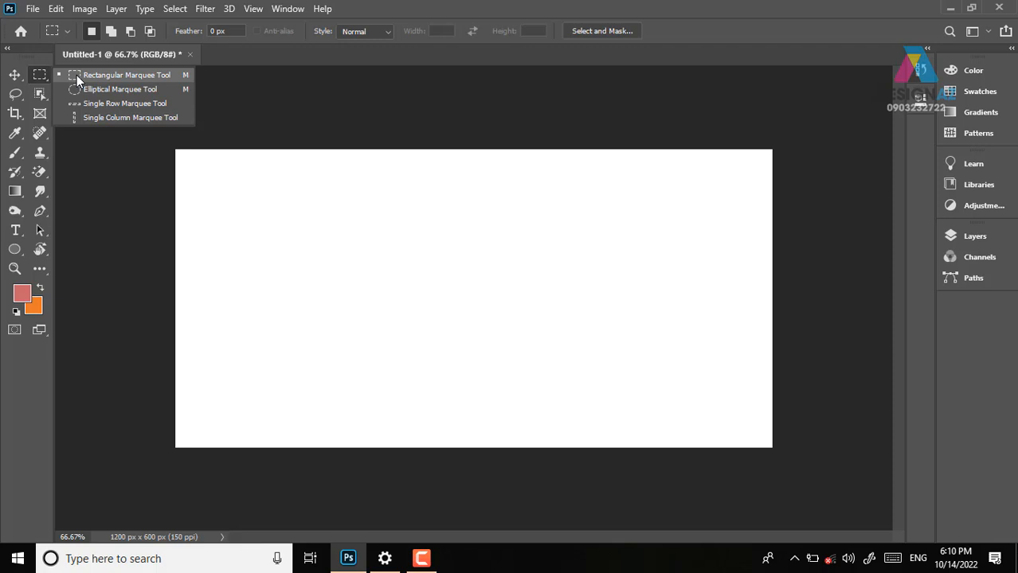
left_click(77, 77)
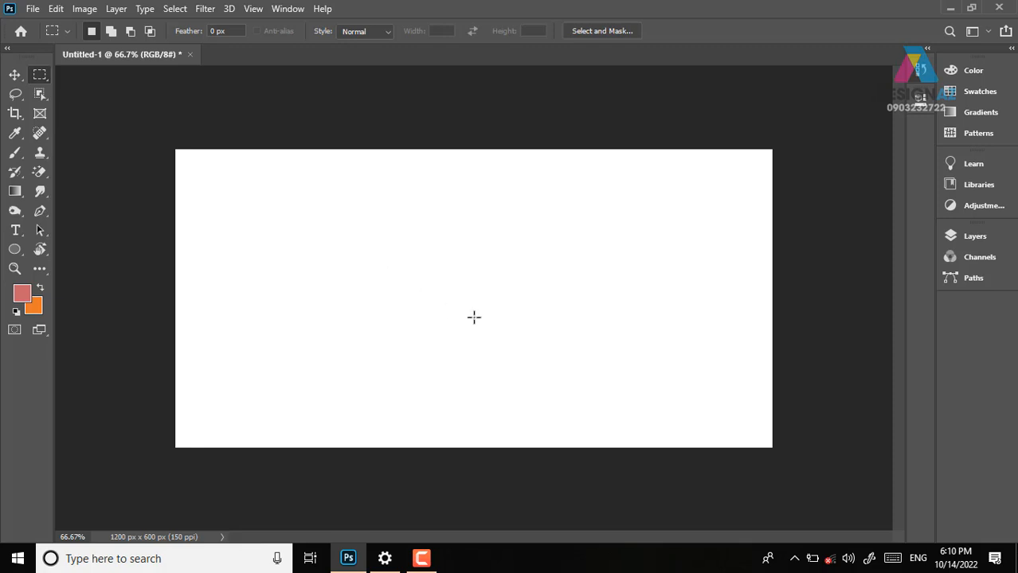
left_click_drag(257, 217, 602, 285)
mouse_move(386, 160)
left_mouse_down()
mouse_move(418, 332)
mouse_move(456, 430)
left_mouse_up()
left_click_drag(284, 288, 548, 320)
left_click_drag(477, 190, 537, 386)
left_click_drag(316, 236, 535, 301)
left_click_drag(293, 186, 538, 235)
left_click(225, 285)
left_click_drag(311, 359, 516, 395)
left_click_drag(446, 207, 500, 372)
key("ctrl+z")
left_click(481, 360)
left_click_drag(253, 185, 455, 382)
key("ctrl+d")
Select the canvas's upper-left area, switch the marquee to adding to the selection, try out overlapping rectangles and deselect
left_click_drag(151, 125, 415, 251)
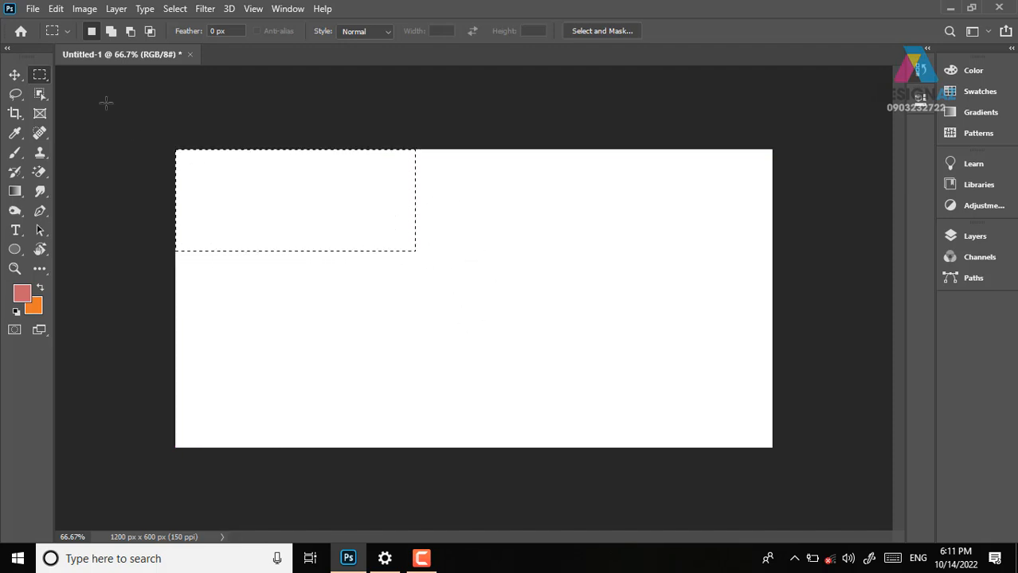
left_click(113, 33)
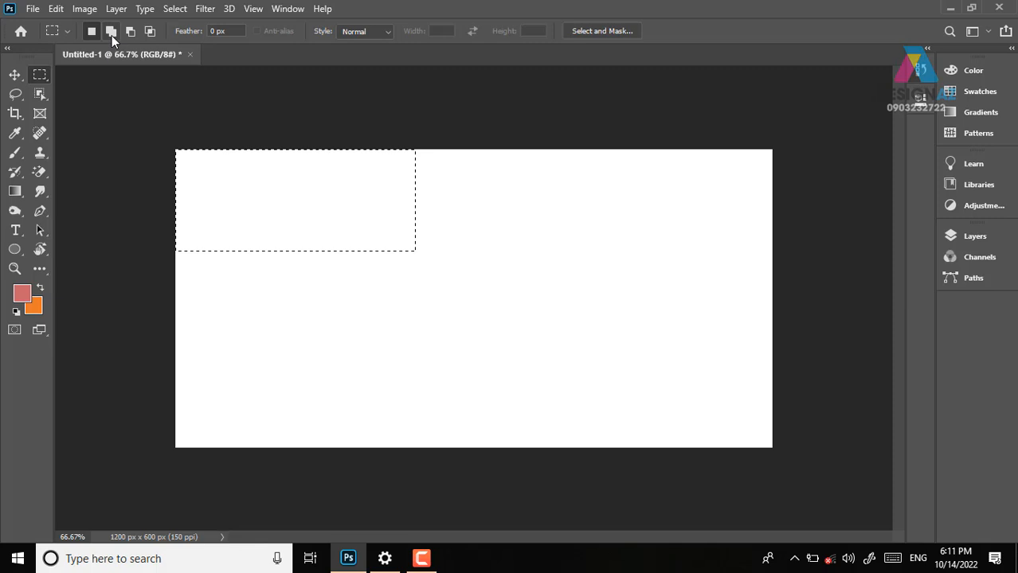
left_click_drag(440, 221, 348, 292)
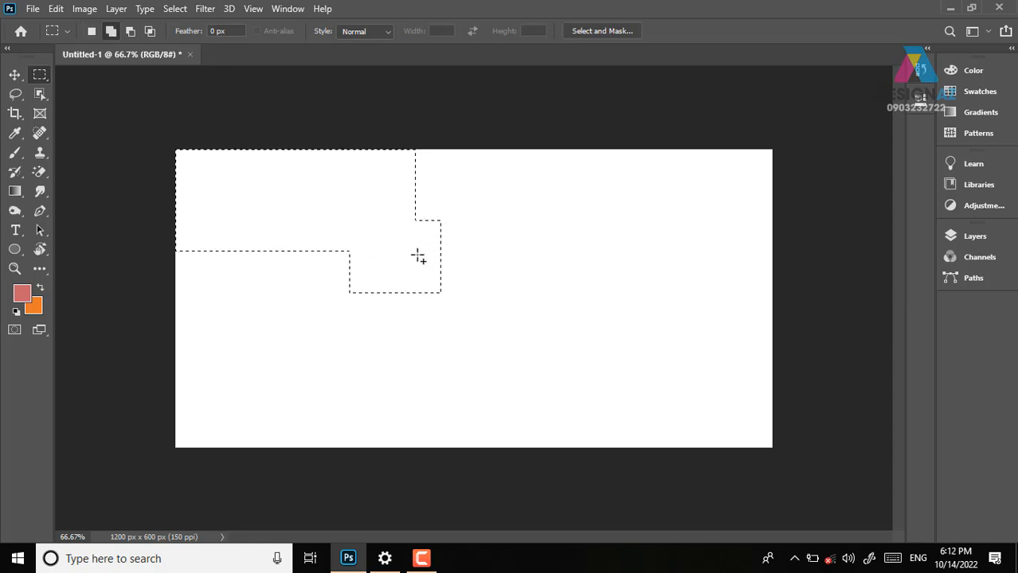
left_click_drag(246, 224, 289, 296)
key("ctrl+d")
left_click_drag(164, 134, 474, 447)
key("ctrl+d")
Draw a selection about 662 x 327 px from the canvas's left edge and add small rectangles along and above its edges
left_click_drag(176, 199, 504, 360)
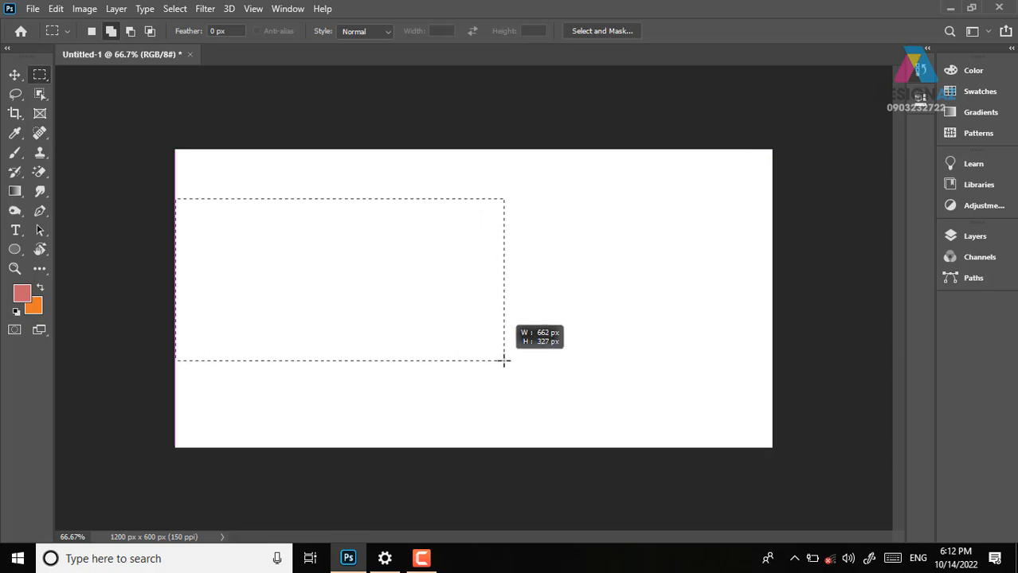
left_click_drag(488, 254, 544, 283)
left_click_drag(447, 341, 467, 397)
left_click_drag(358, 351, 374, 387)
left_click_drag(278, 339, 301, 388)
left_click_drag(241, 156, 306, 230)
left_click_drag(338, 185, 377, 214)
left_click_drag(421, 171, 449, 188)
left_click_drag(537, 220, 495, 236)
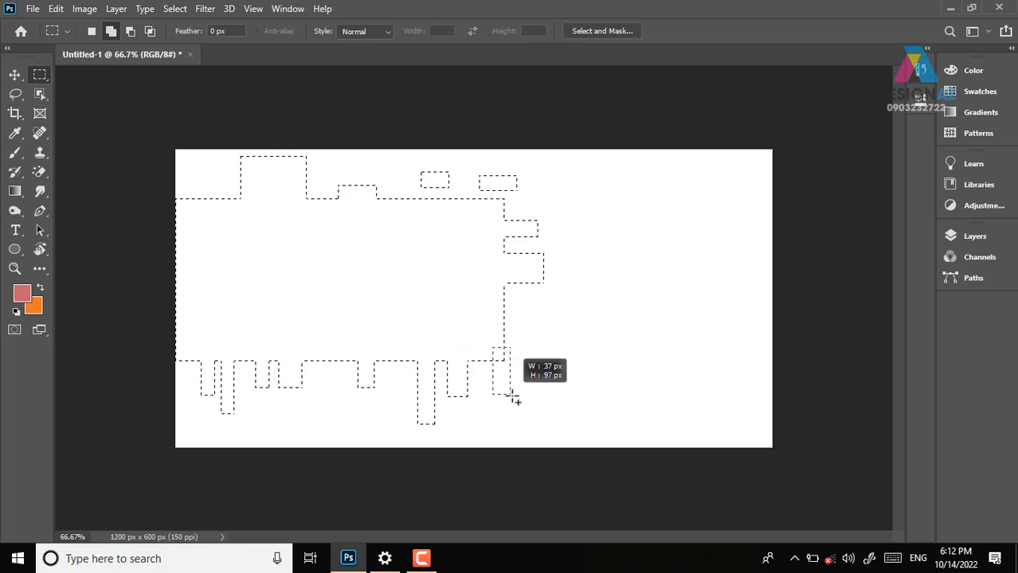
left_click_drag(497, 329, 549, 347)
left_click_drag(469, 308, 534, 323)
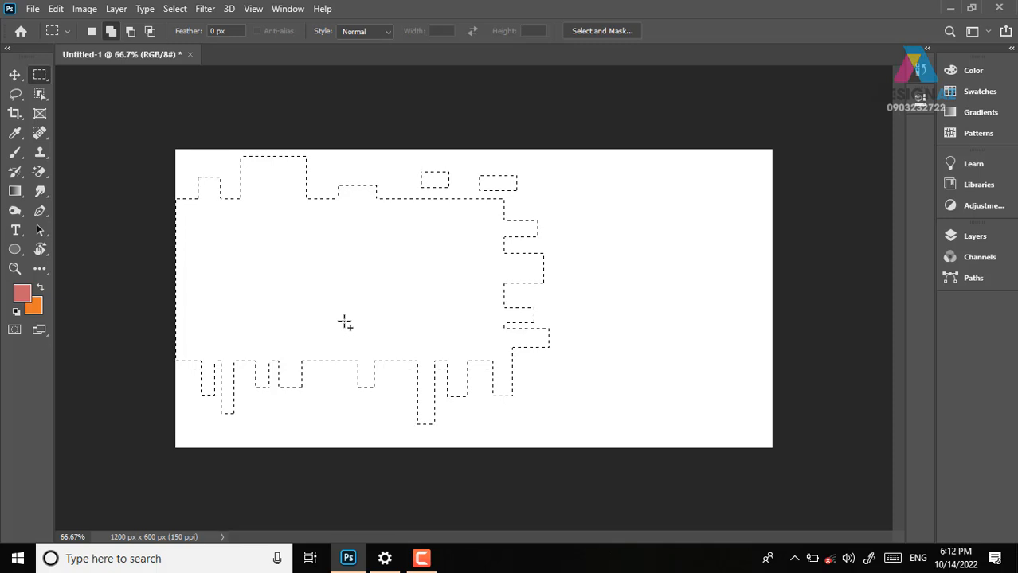
Create a new layer, fill the selection with the foreground color on it and deselect
key("F7")
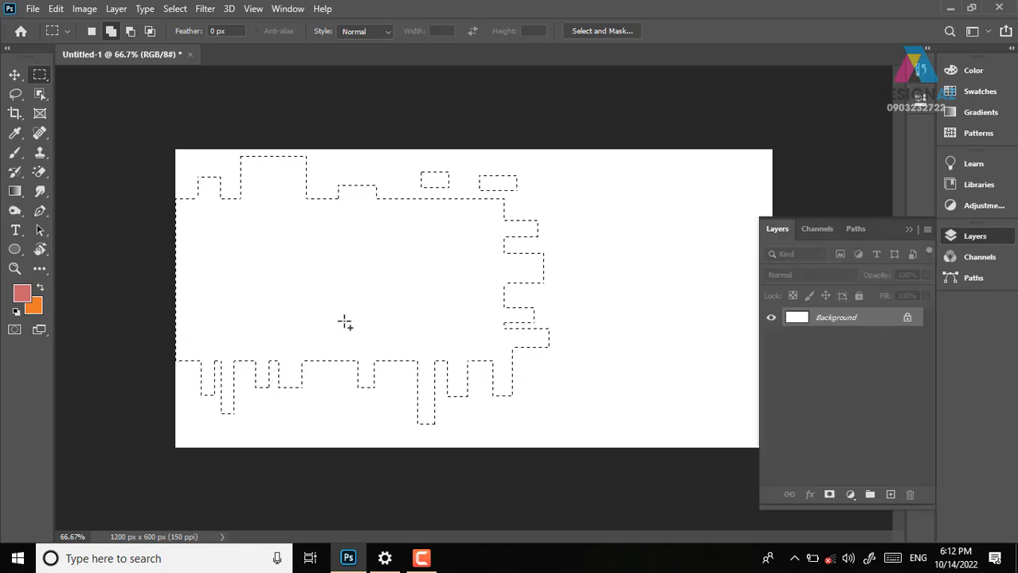
left_click(890, 494)
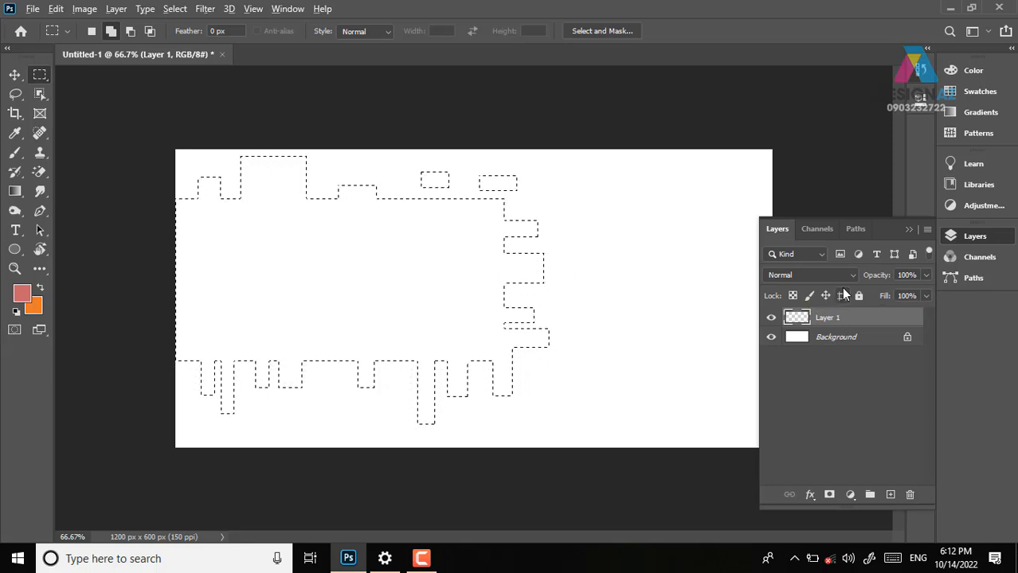
key("alt+BackSpace")
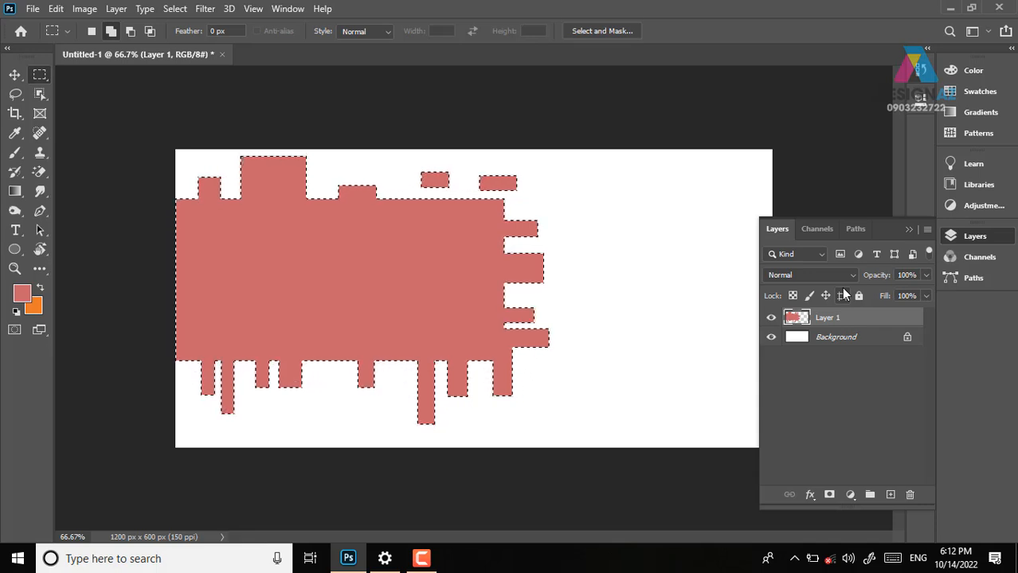
key("ctrl+d")
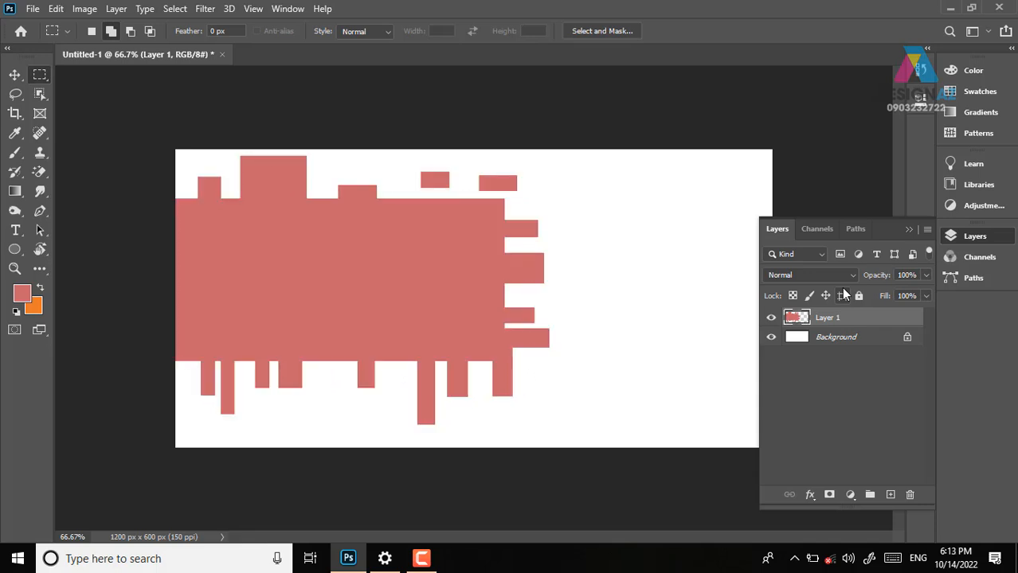
Try moving the filled shape slightly to the right with the Move tool and undo the move
left_click(15, 74)
left_click_drag(375, 272, 403, 276)
key("ctrl+z")
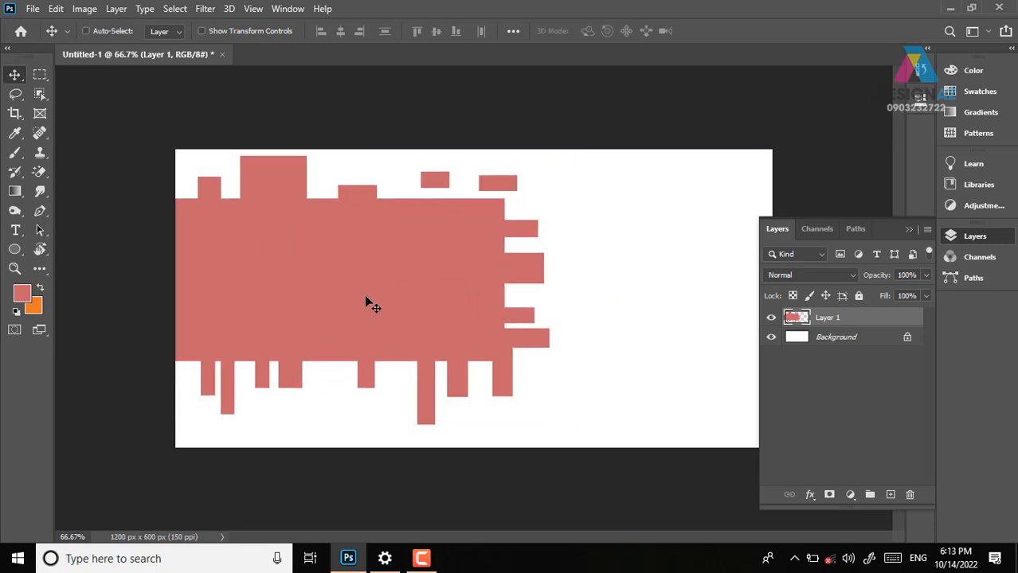
Rotate the filled shape 45 degrees with Free Transform and move it toward the canvas's upper-left corner
key("ctrl+t")
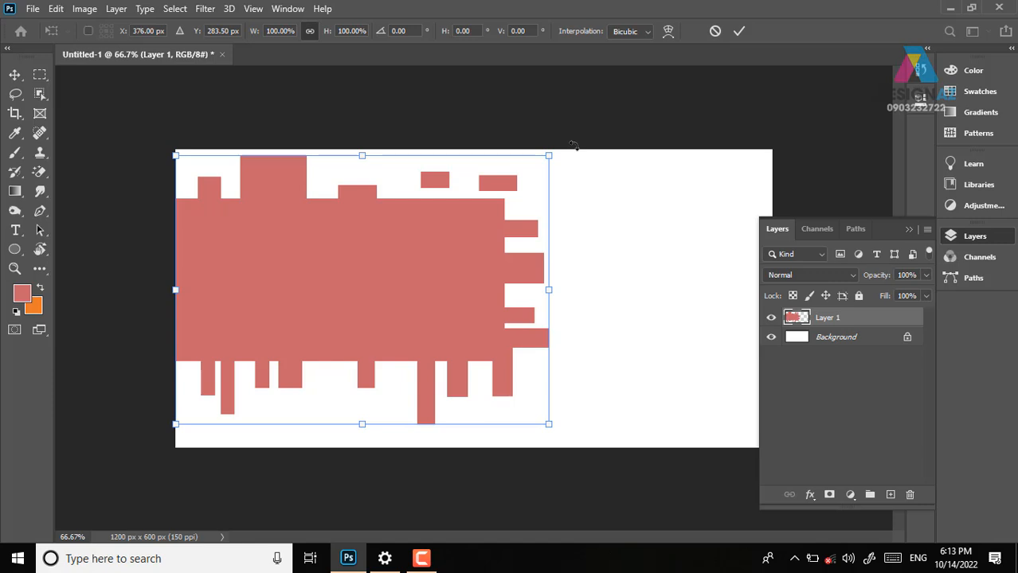
left_click_drag(570, 144, 550, 345)
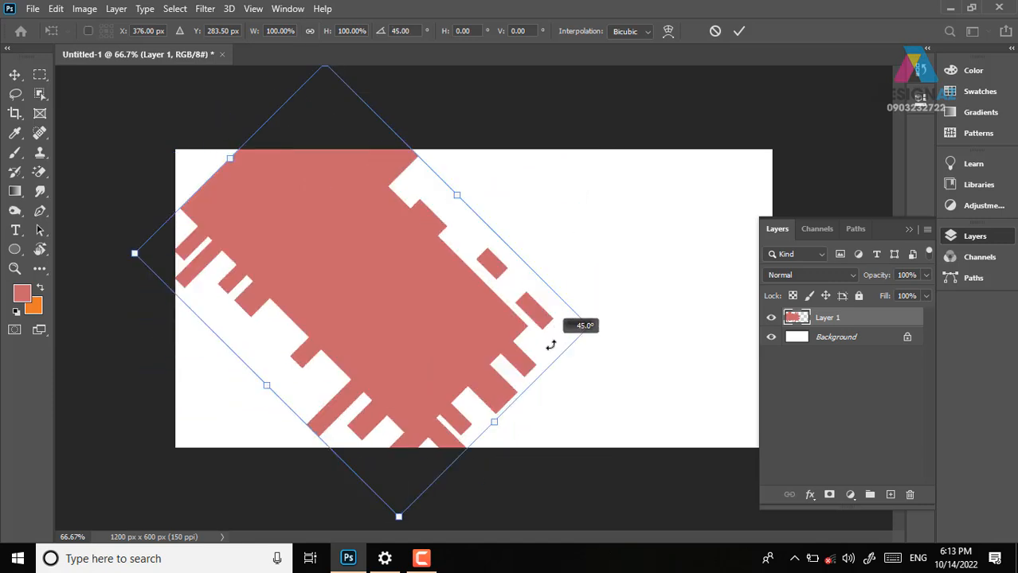
left_click_drag(384, 298, 322, 255)
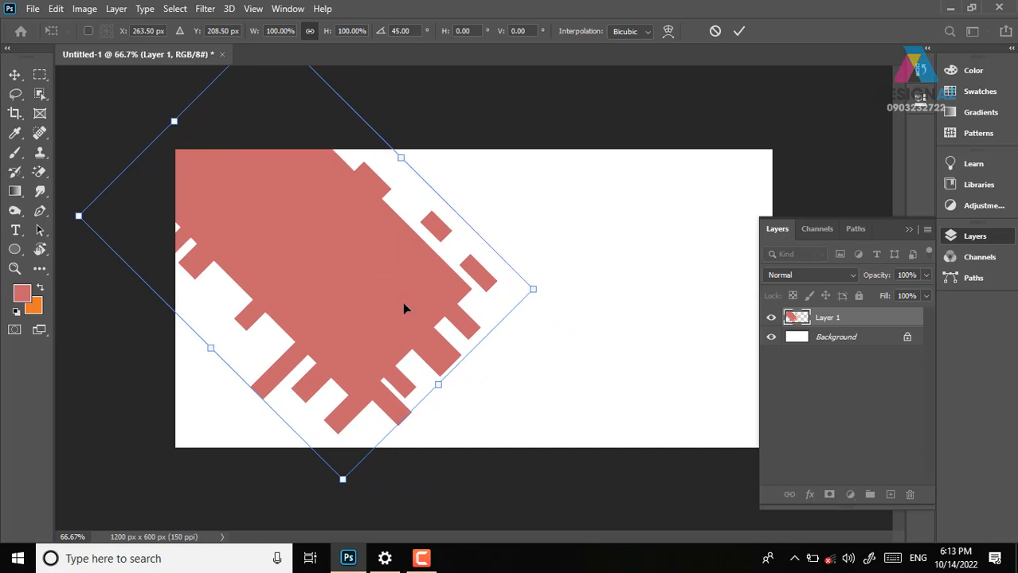
key("Return")
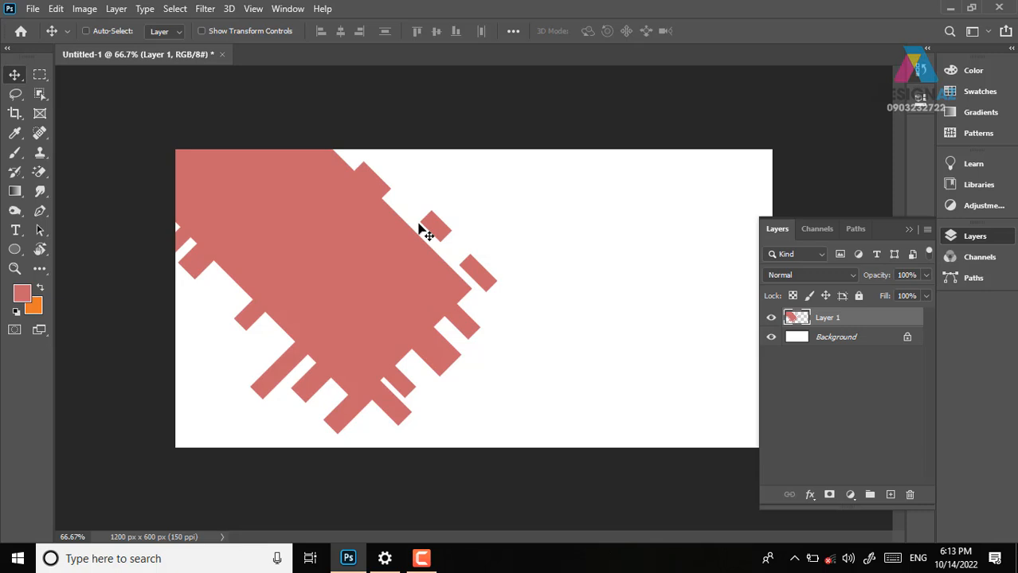
Shift the rotated shape slightly left and delete its layer
left_click_drag(357, 298, 340, 296)
key("Delete")
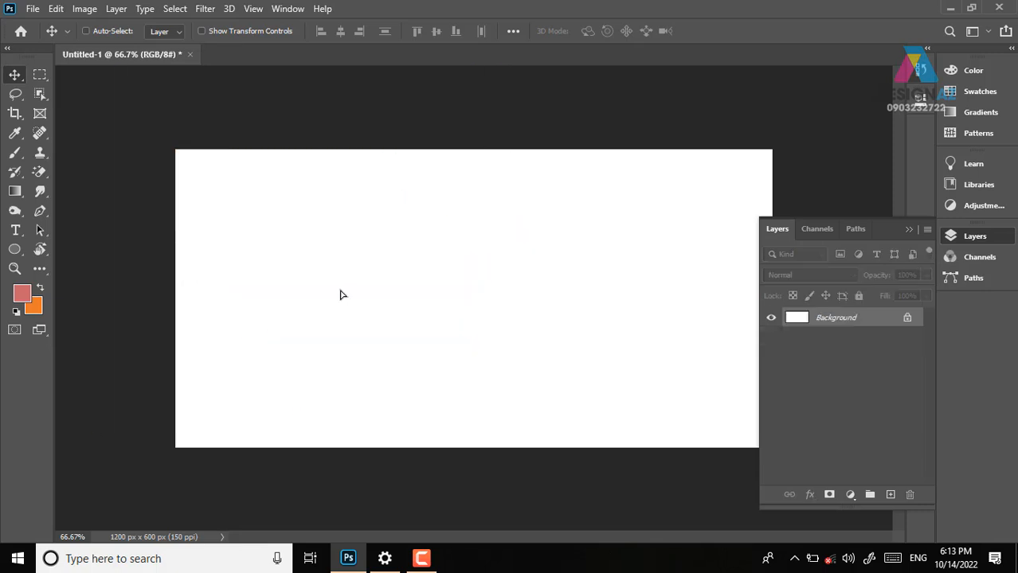
Draw a rectangular marquee selection, subtract rectangles from its corners, edges and interior in Subtract from selection mode, and deselect
left_click(39, 75)
left_click_drag(258, 200, 467, 316)
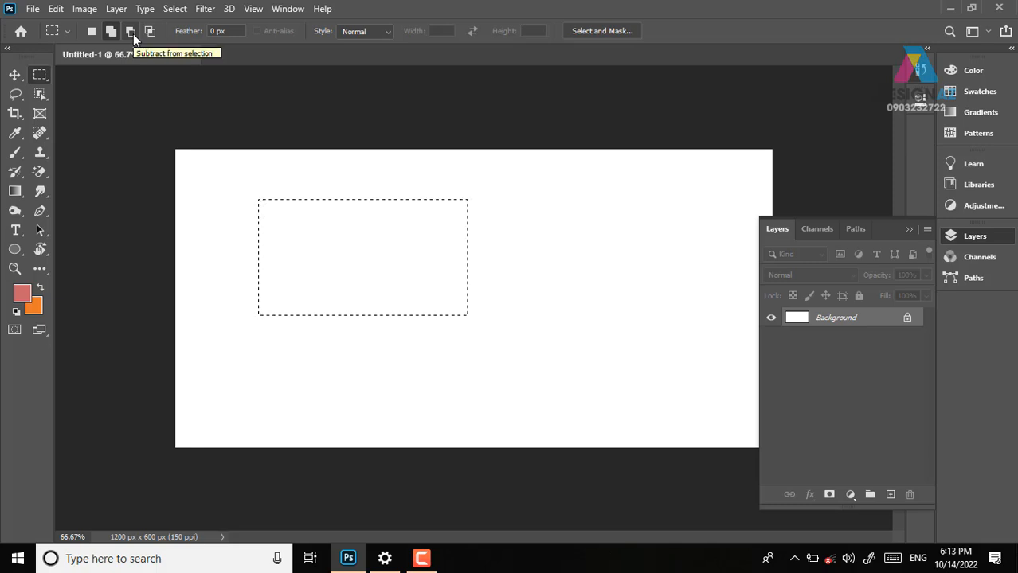
left_click(107, 36)
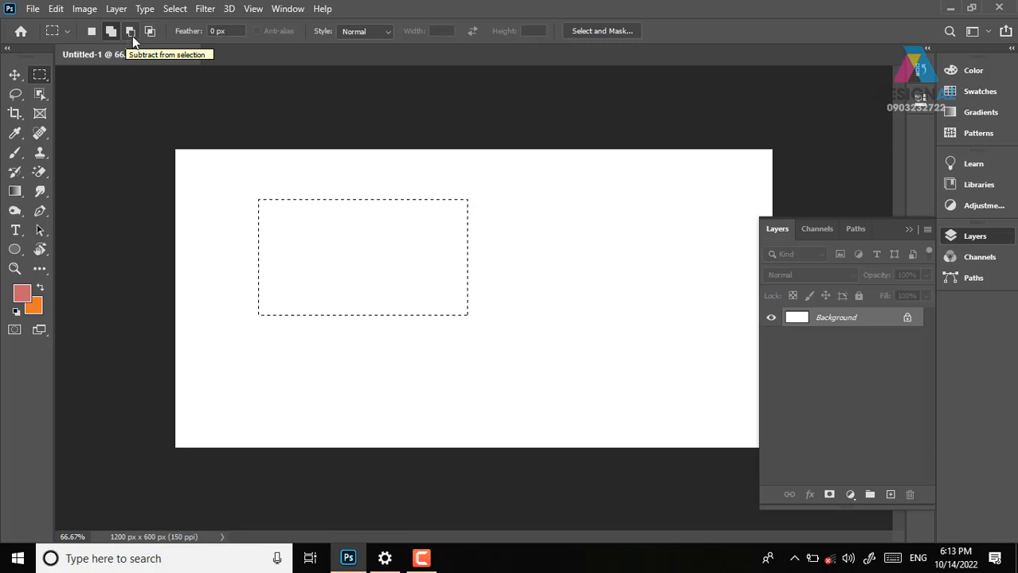
left_click(131, 32)
left_click_drag(527, 272, 413, 352)
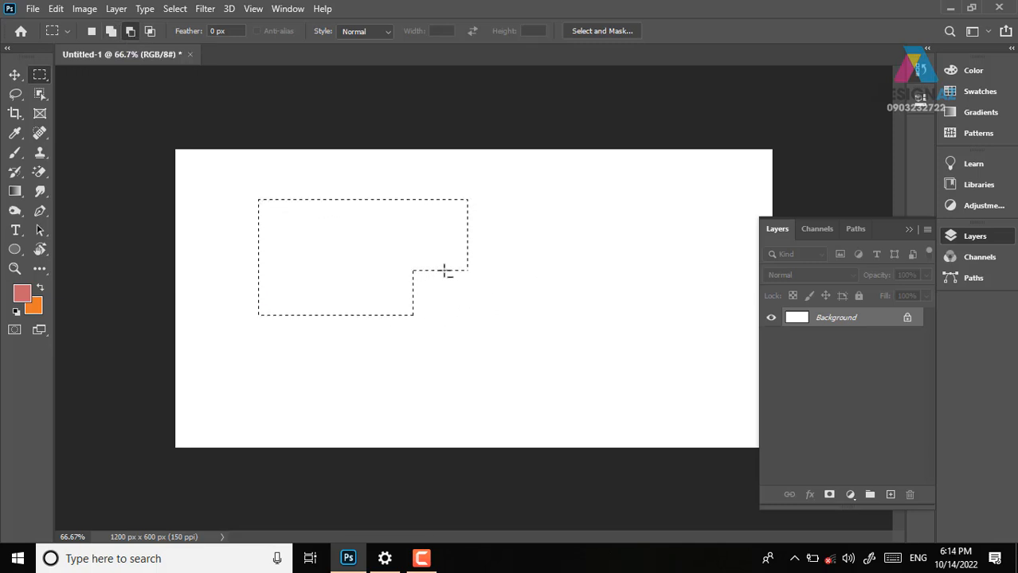
left_click_drag(424, 178, 481, 236)
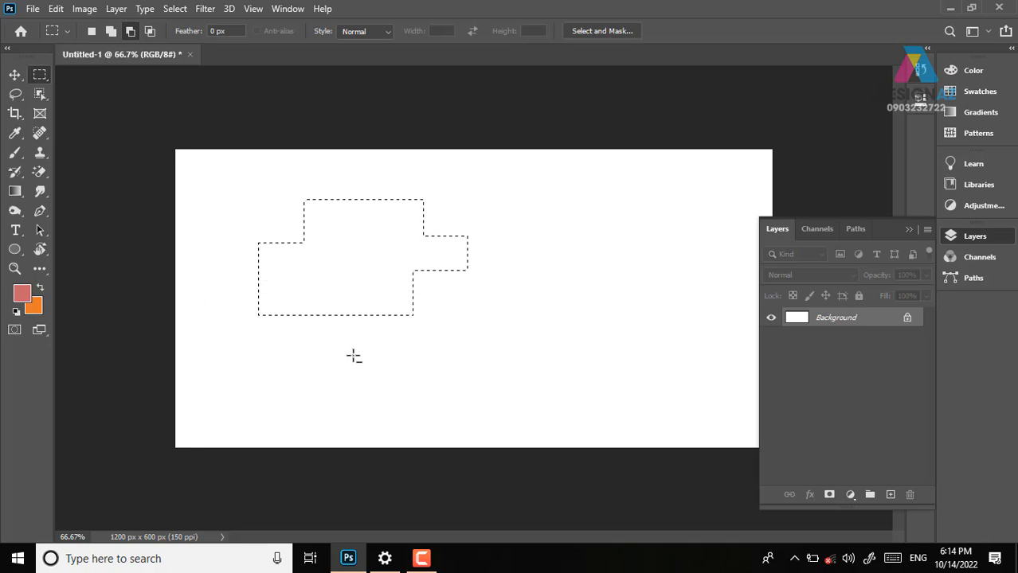
left_click_drag(366, 292, 418, 365)
left_click_drag(249, 274, 285, 300)
left_click_drag(239, 250, 280, 269)
left_click_drag(313, 222, 365, 273)
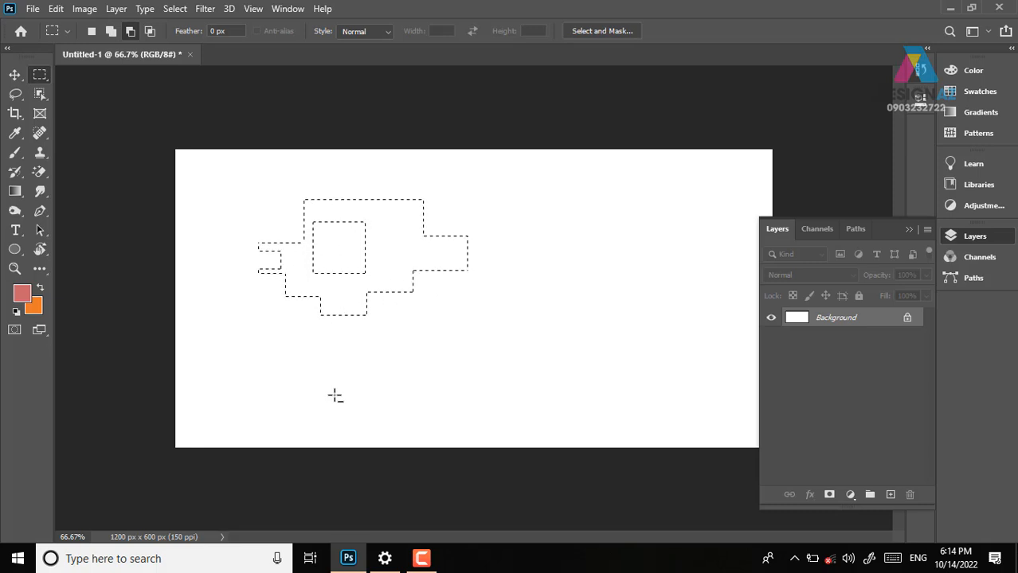
left_click(334, 397)
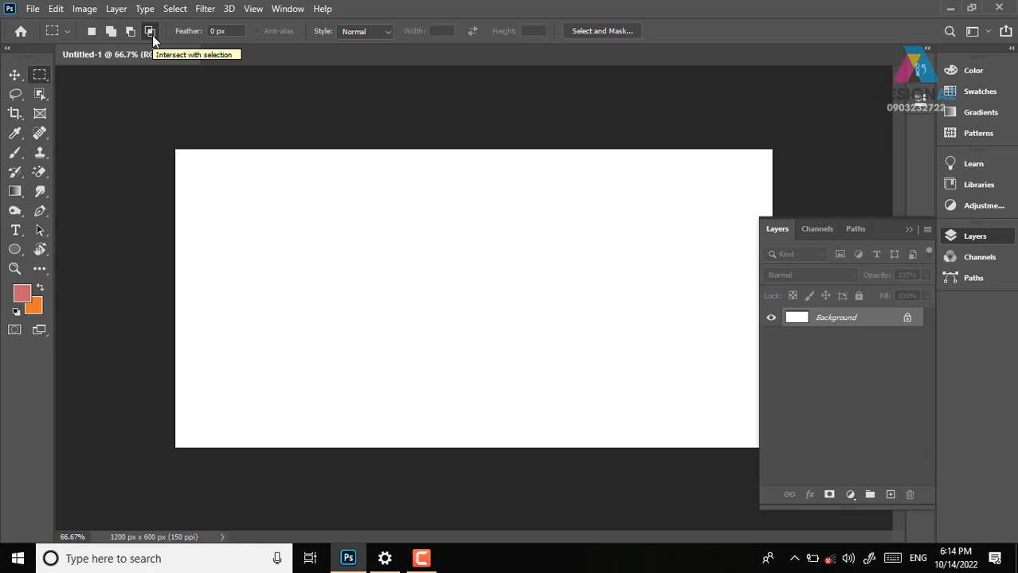
Draw a new rectangular selection, intersect it with a rectangle overlapping its lower-right corner, and deselect
left_click(91, 31)
left_click_drag(264, 193, 421, 323)
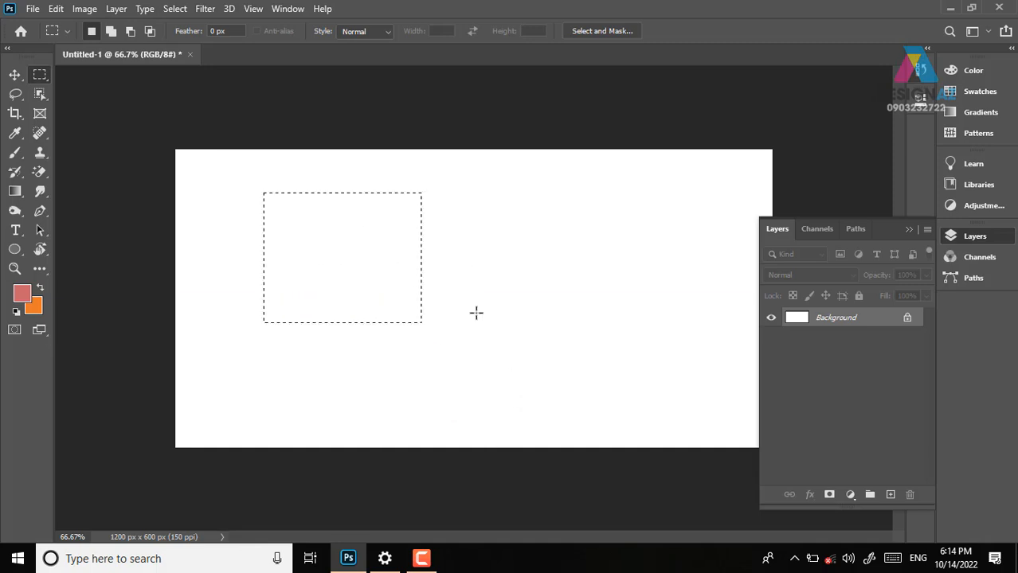
left_click(150, 32)
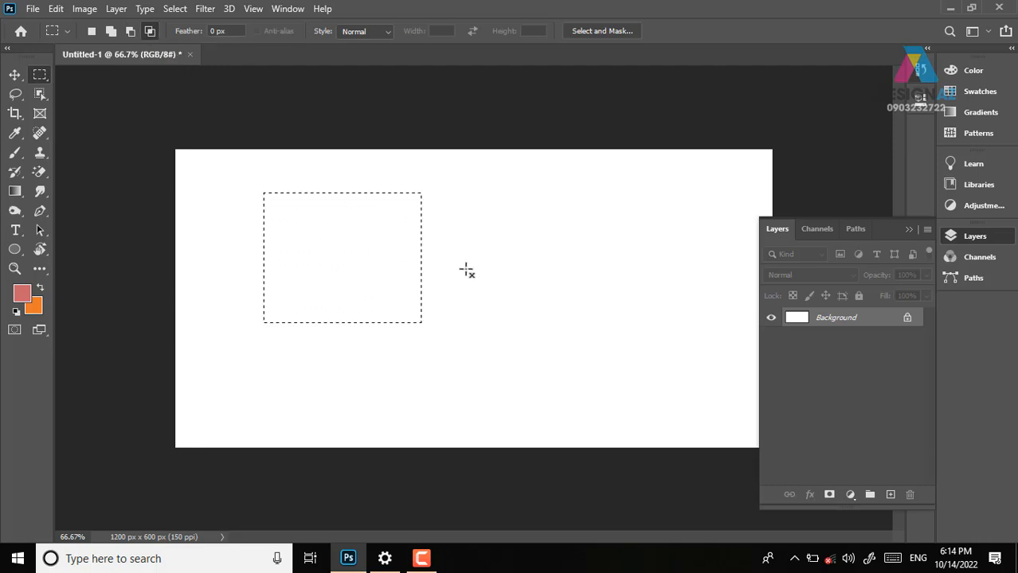
left_click_drag(503, 254, 340, 387)
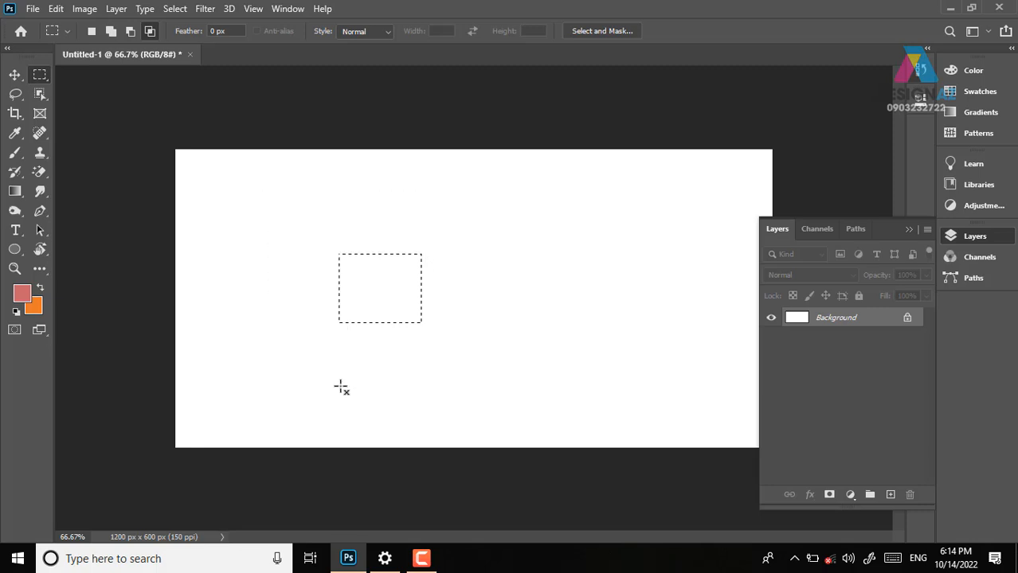
left_click(424, 319)
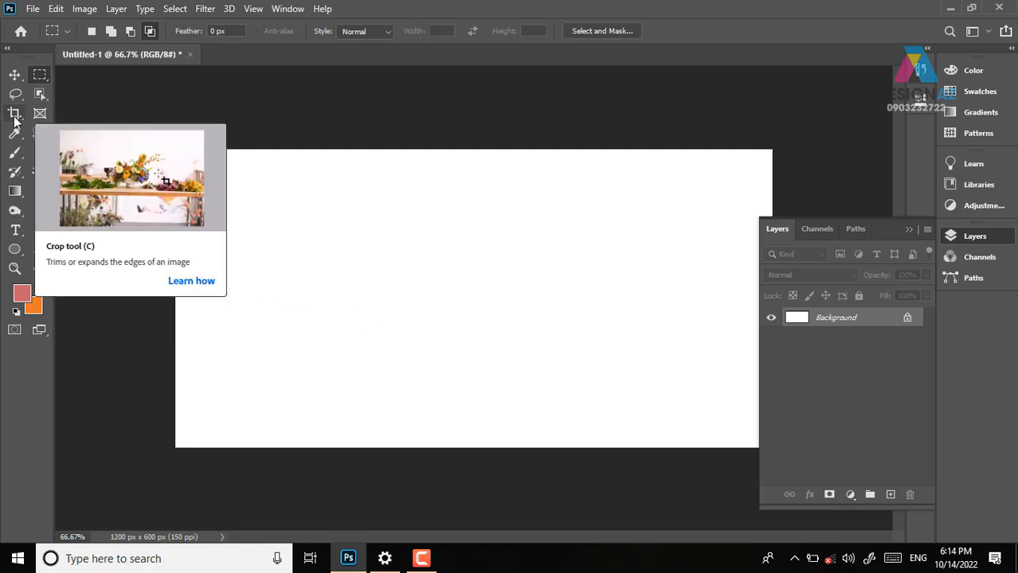
Fill the Background layer with the foreground color and return to the Rectangular Marquee Tool
left_click(14, 74)
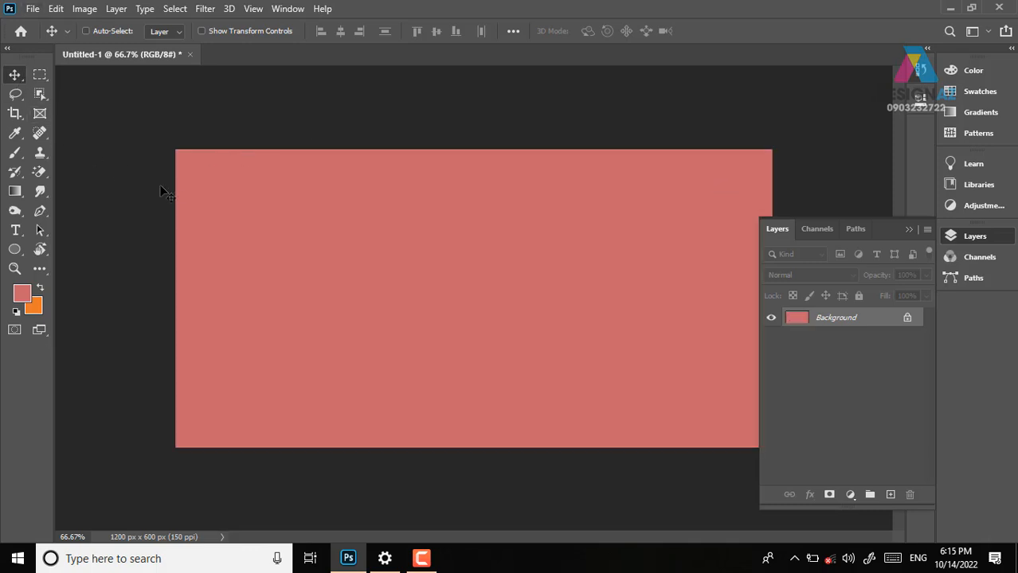
left_click(43, 74)
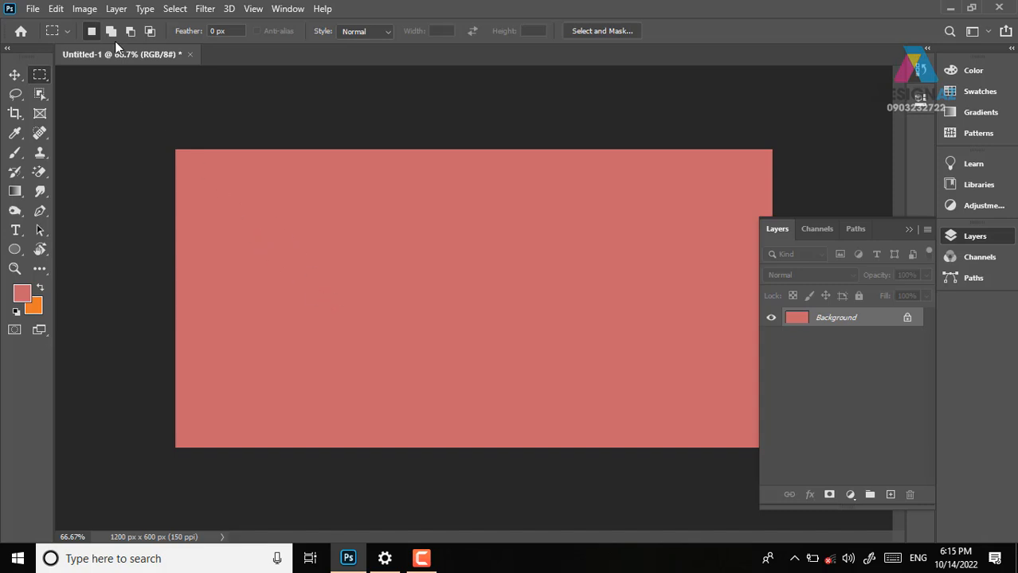
Draw a roughly square selection, add a rectangle overlapping its lower-right corner, undo the addition and deselect
left_click_drag(265, 192, 362, 287)
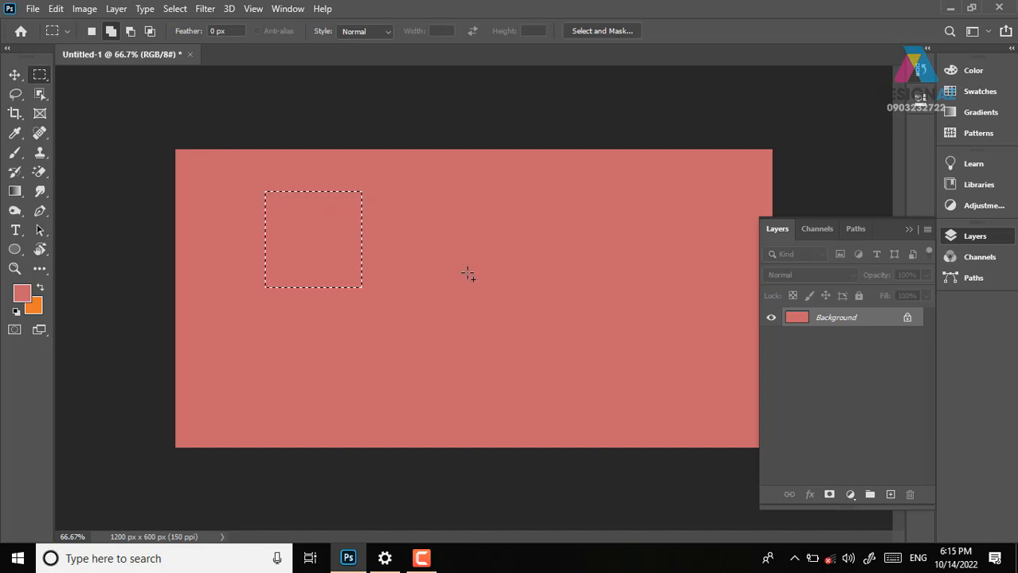
left_click_drag(404, 256, 332, 344)
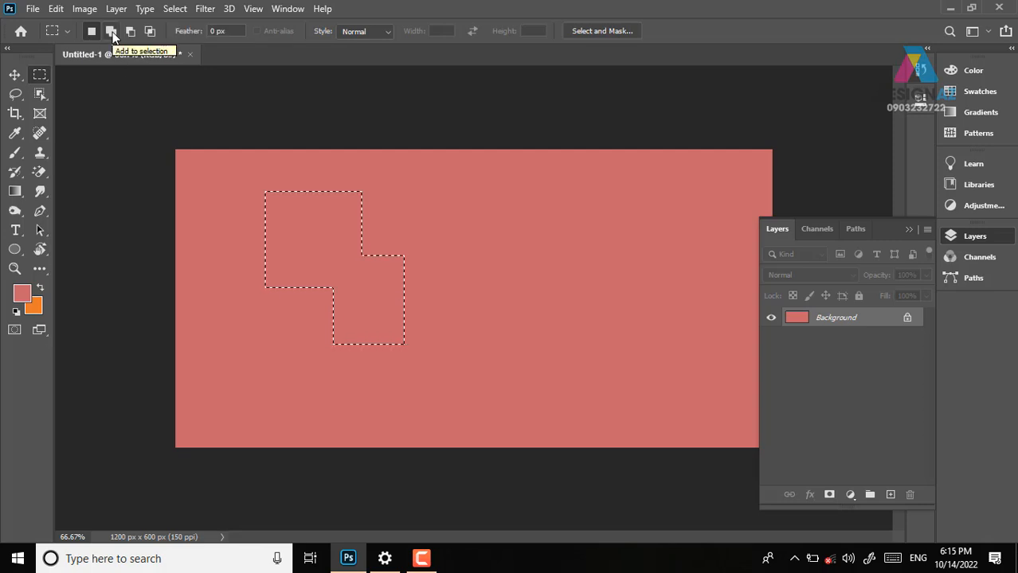
key("ctrl+z")
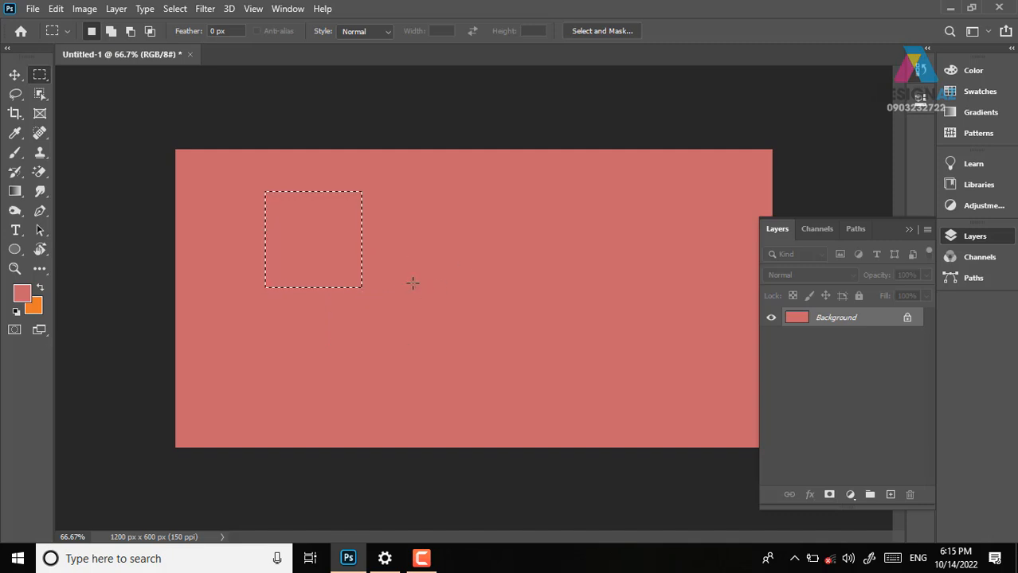
left_click(195, 143)
Select the canvas's left half, about 600 x 600 px, add a rectangle across its right edge and subtract two rectangles using temporary modes
left_click_drag(171, 137, 530, 460)
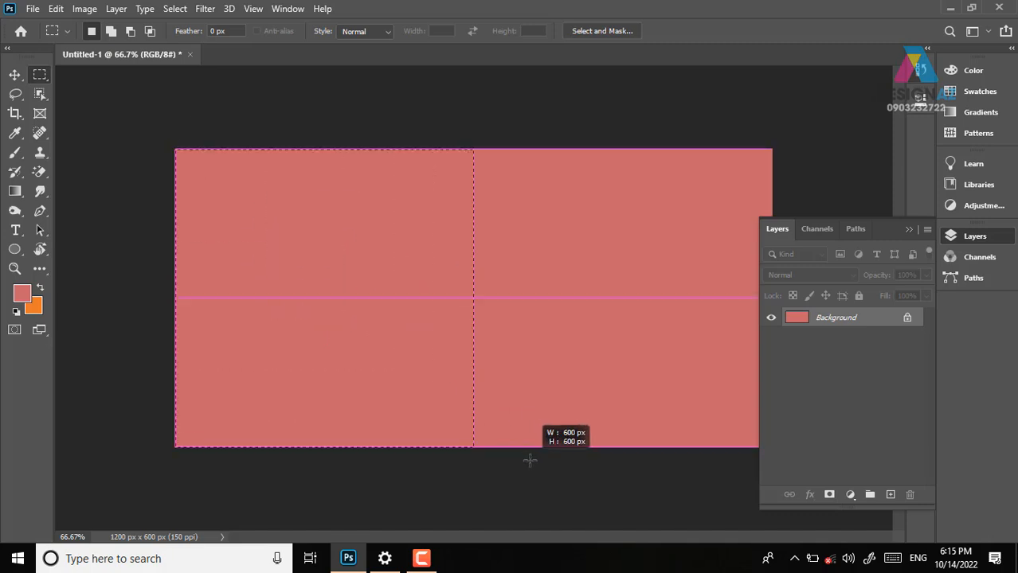
key("shift")
left_click_drag(522, 229, 470, 351)
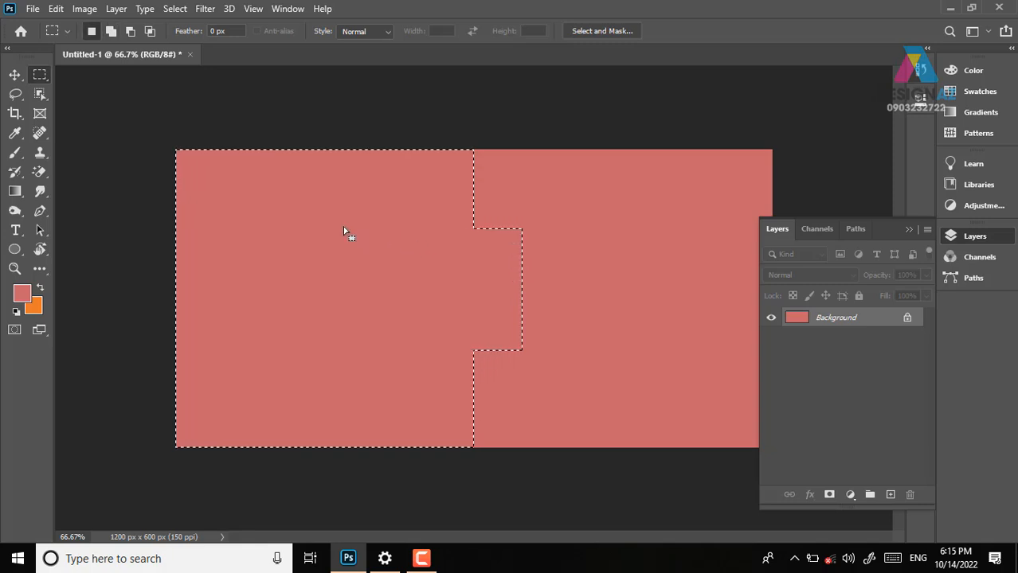
mouse_move(585, 214)
left_mouse_down()
mouse_move(397, 329)
mouse_move(374, 325)
left_mouse_up()
left_click_drag(340, 326, 297, 337)
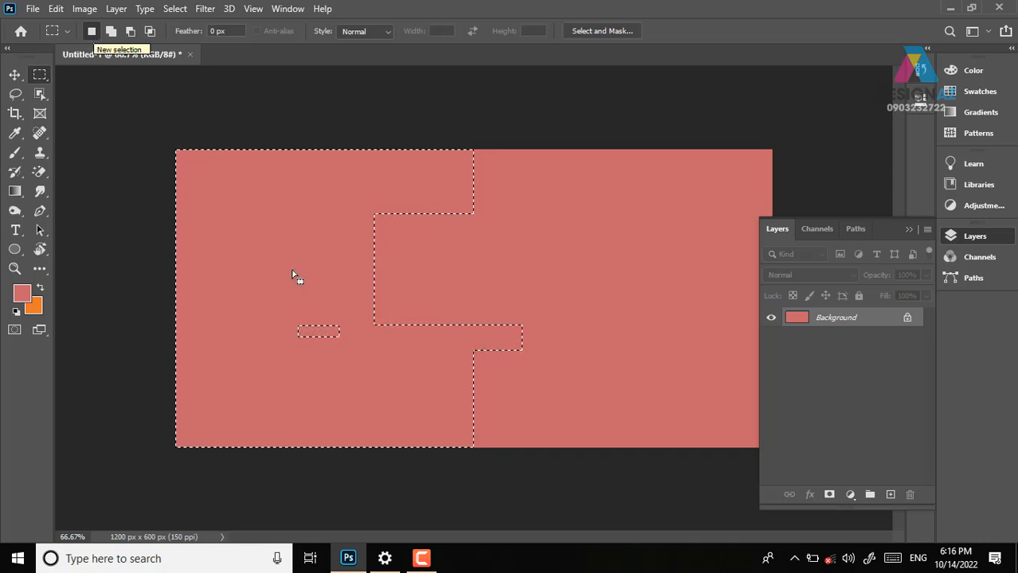
Clear the combined selection and draw two successive rectangles in New selection mode, the second right of the canvas's center
left_click(325, 245)
left_click_drag(261, 208, 413, 341)
left_click_drag(482, 202, 626, 268)
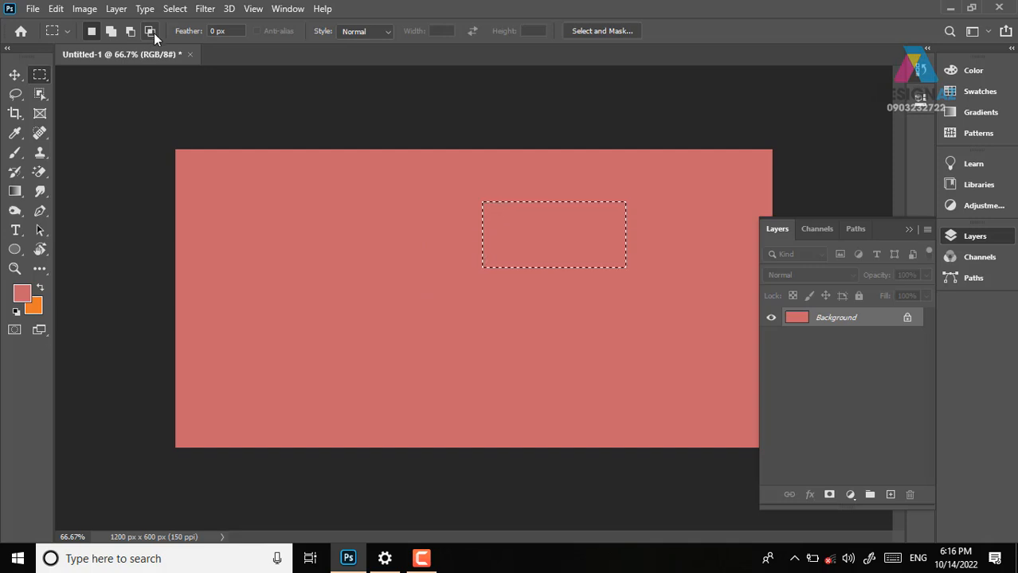
Select nearly the left half of the canvas and intersect it with a rectangle overlapping its right edge using the temporary intersect mode
left_click_drag(166, 114, 460, 469)
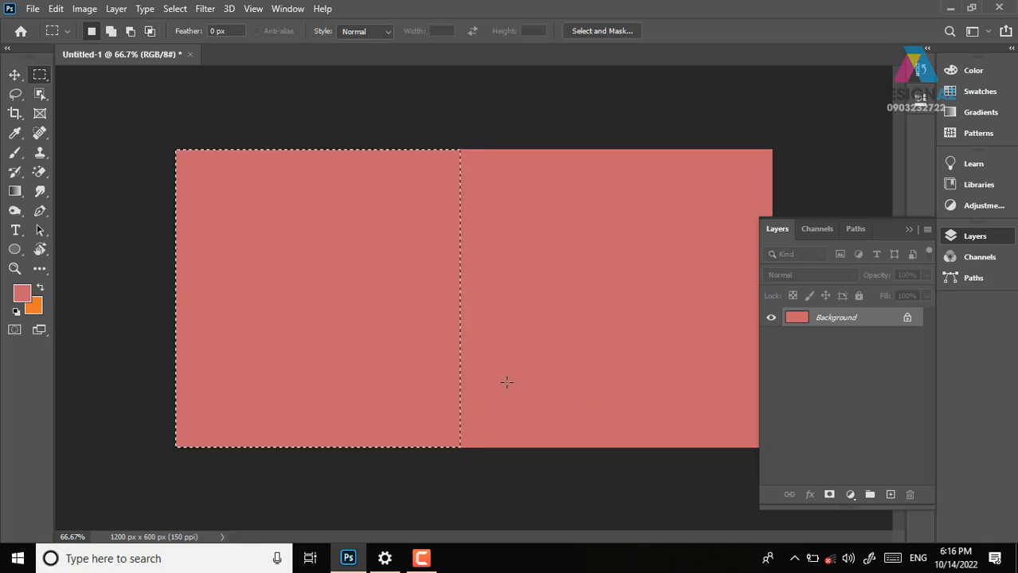
key("shift")
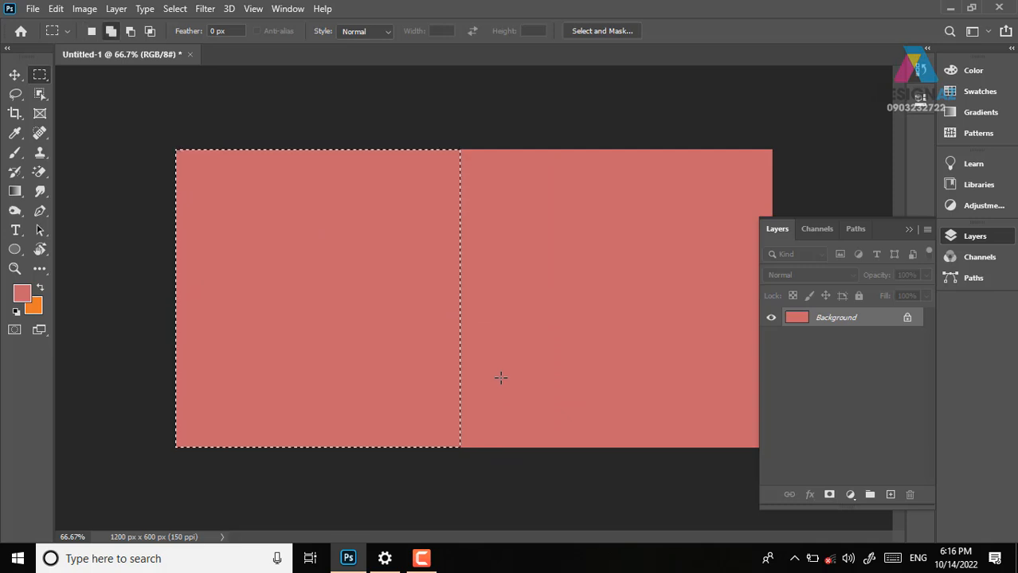
key("alt")
left_click_drag(547, 230, 336, 326)
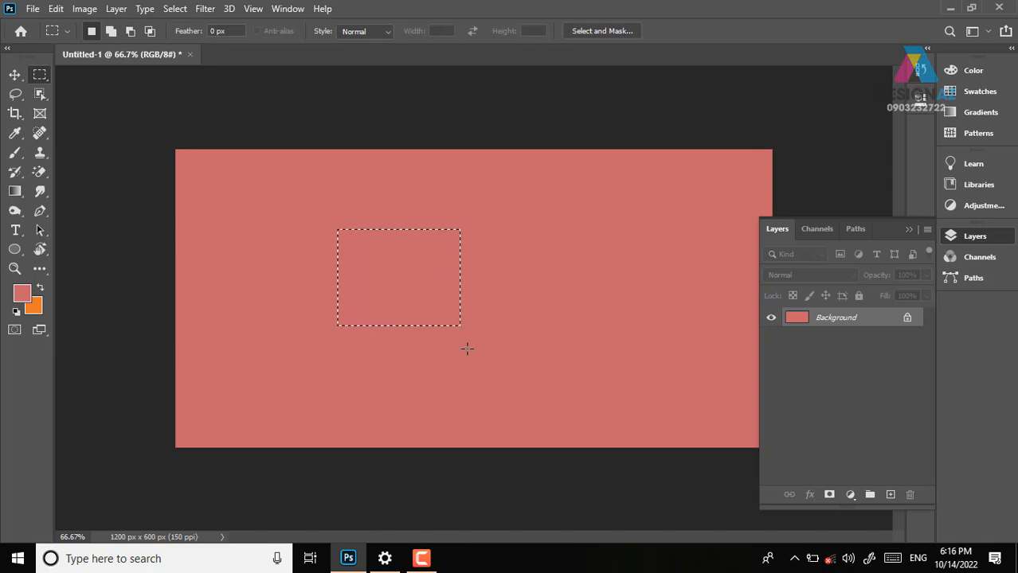
Clear the current selection, select the canvas's left half, about 600 x 600 px, and add a new layer
key("ctrl+d")
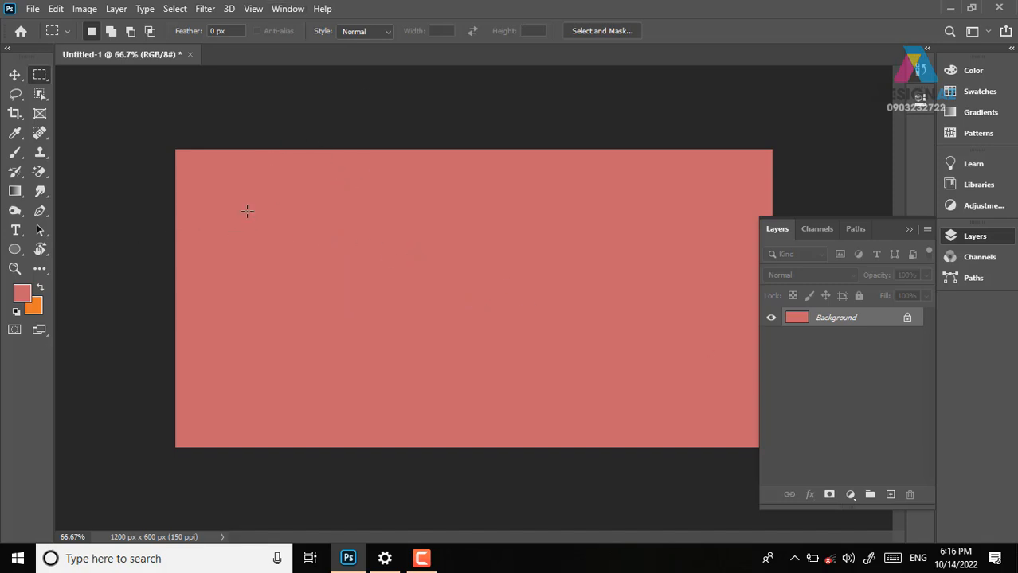
left_click_drag(168, 137, 495, 510)
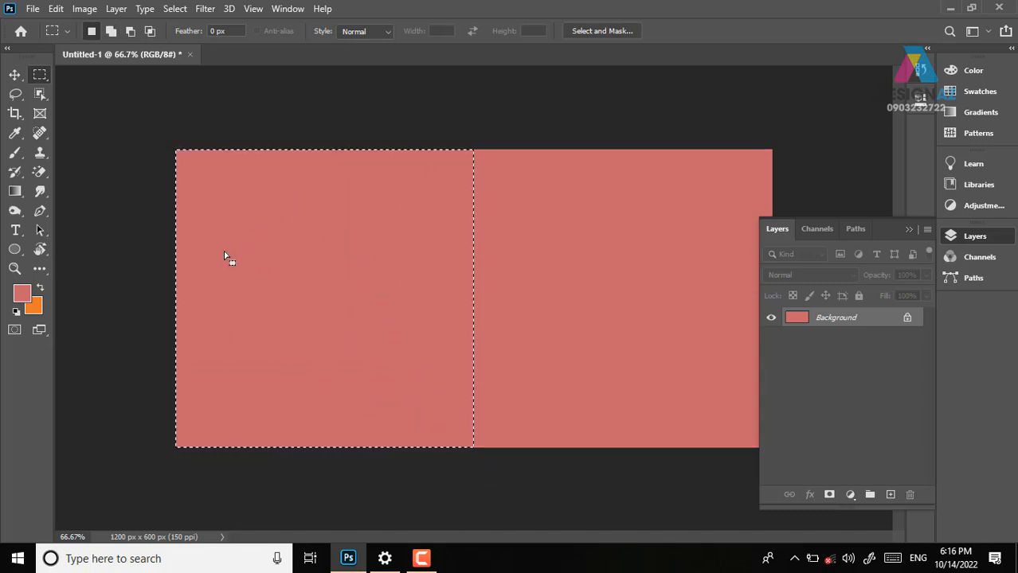
left_click(891, 493)
Set the foreground color to white (ffffff), fill the selected left half on the new layer and deselect it
left_click(22, 295)
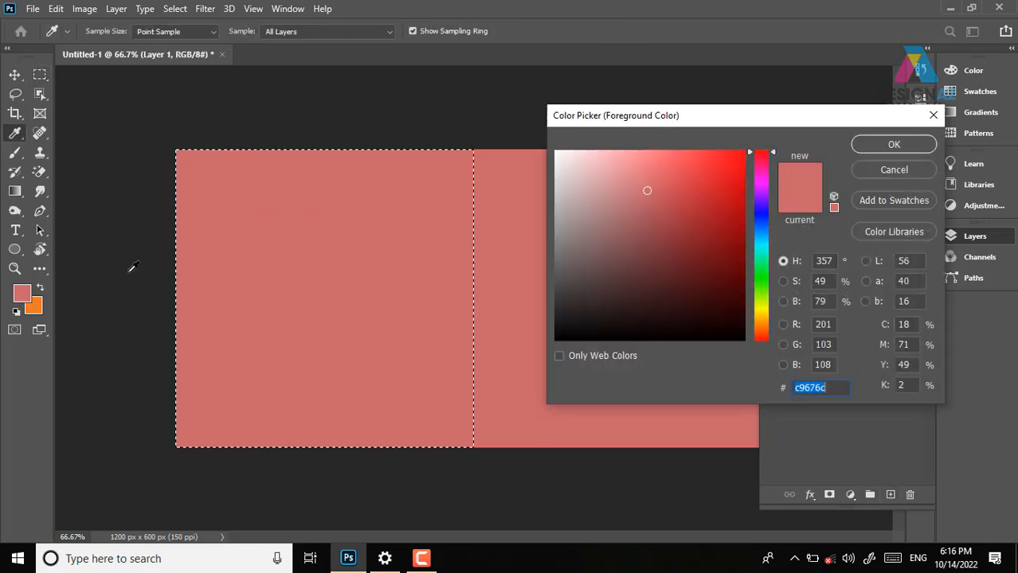
left_click_drag(586, 187, 555, 151)
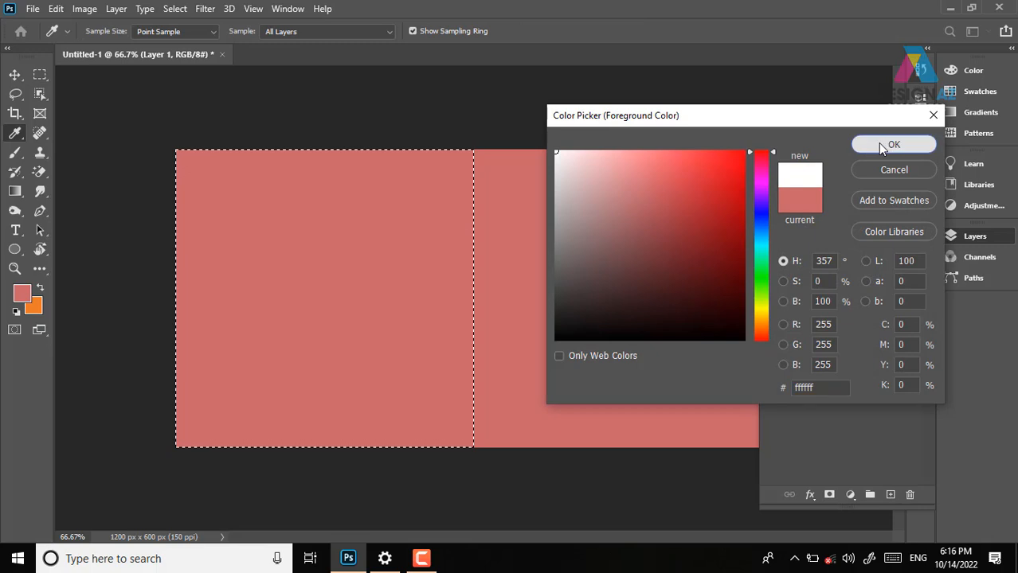
left_click(893, 145)
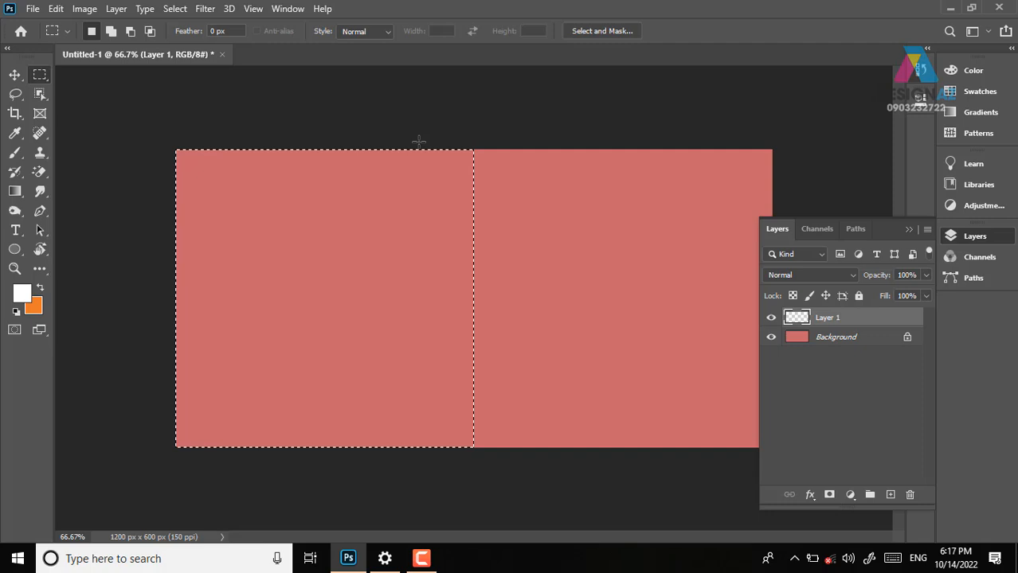
key("alt+BackSpace")
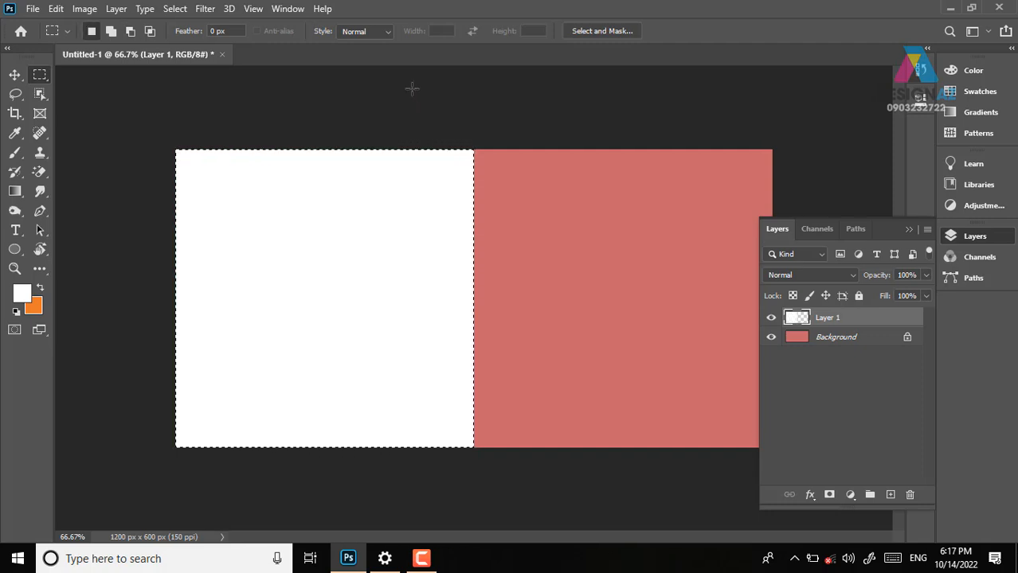
left_click(15, 74)
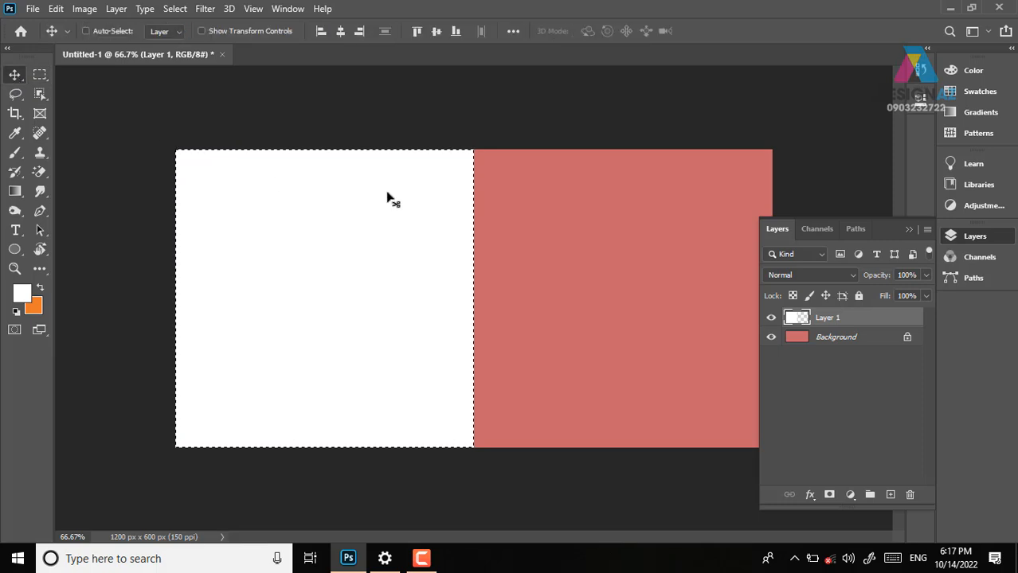
left_click_drag(366, 282, 342, 284)
key("ctrl")
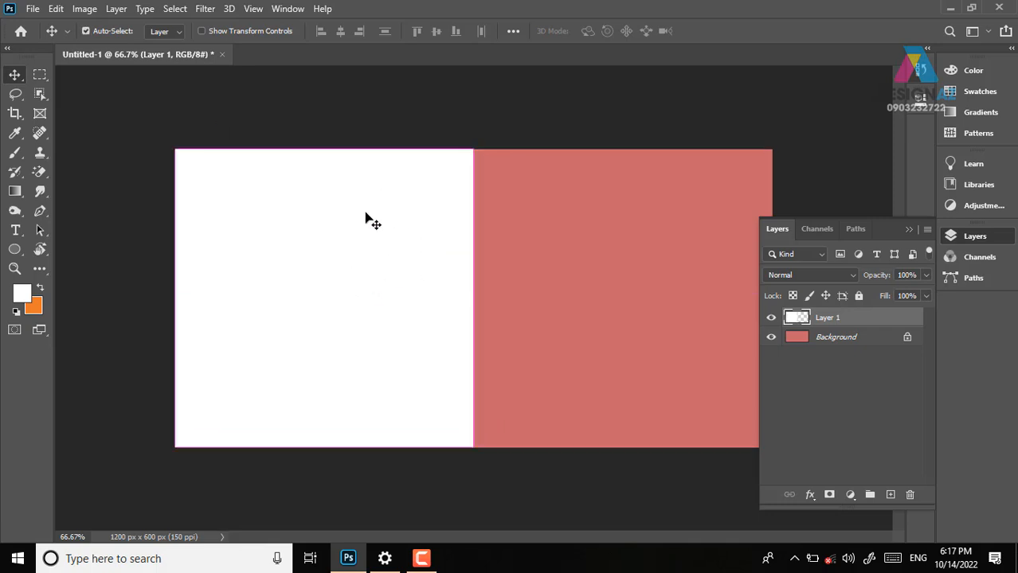
Rotate the white square 45° with Free Transform, try a smaller rotation angle and undo that last change
key("ctrl+t")
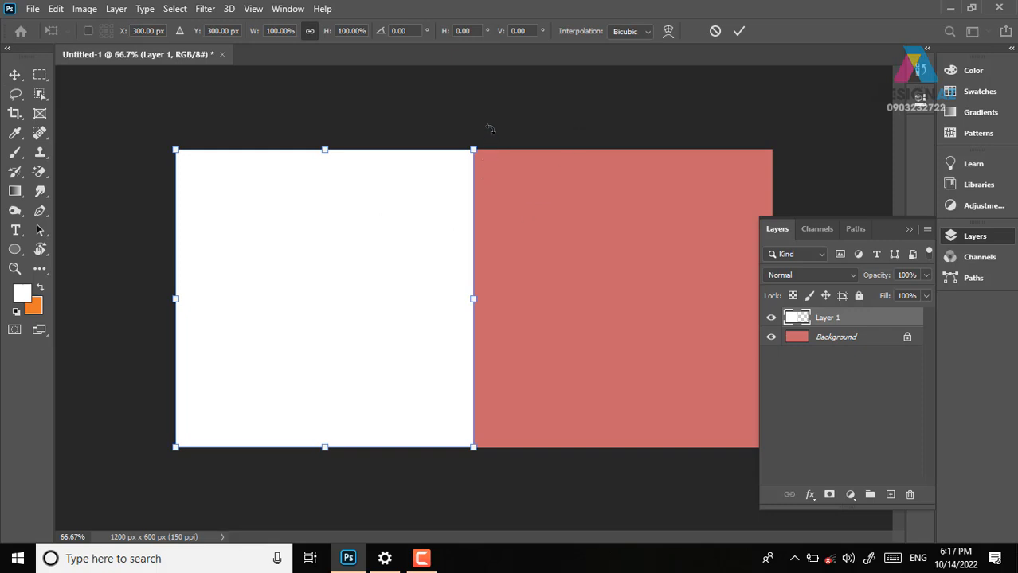
left_click_drag(491, 134, 531, 297)
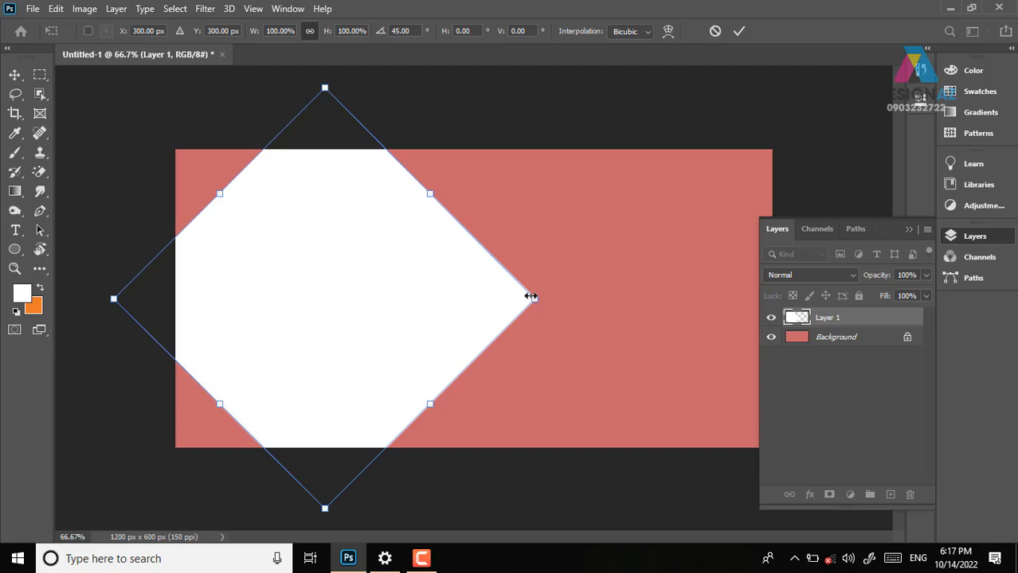
left_click_drag(555, 303, 554, 253)
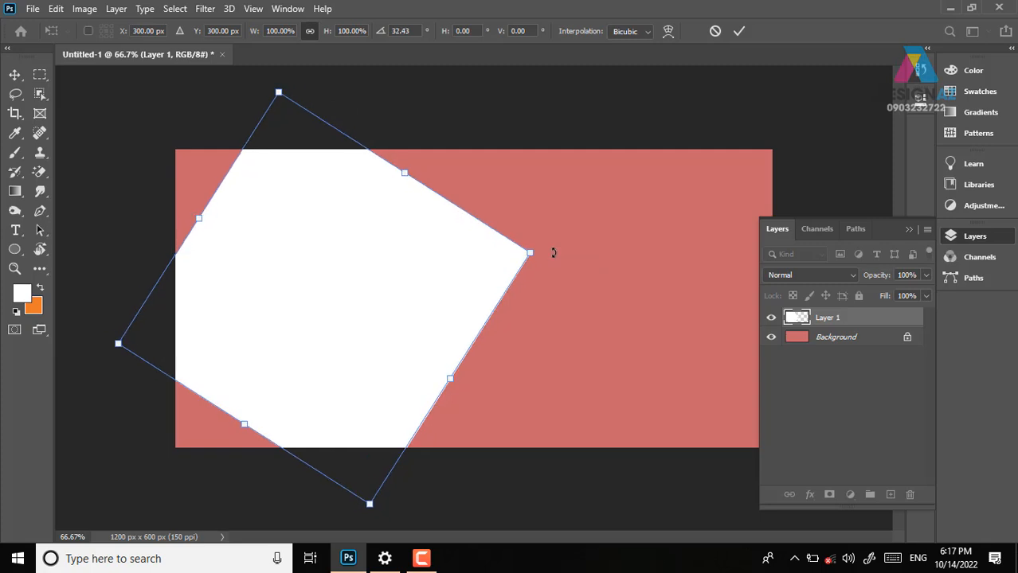
key("ctrl+z")
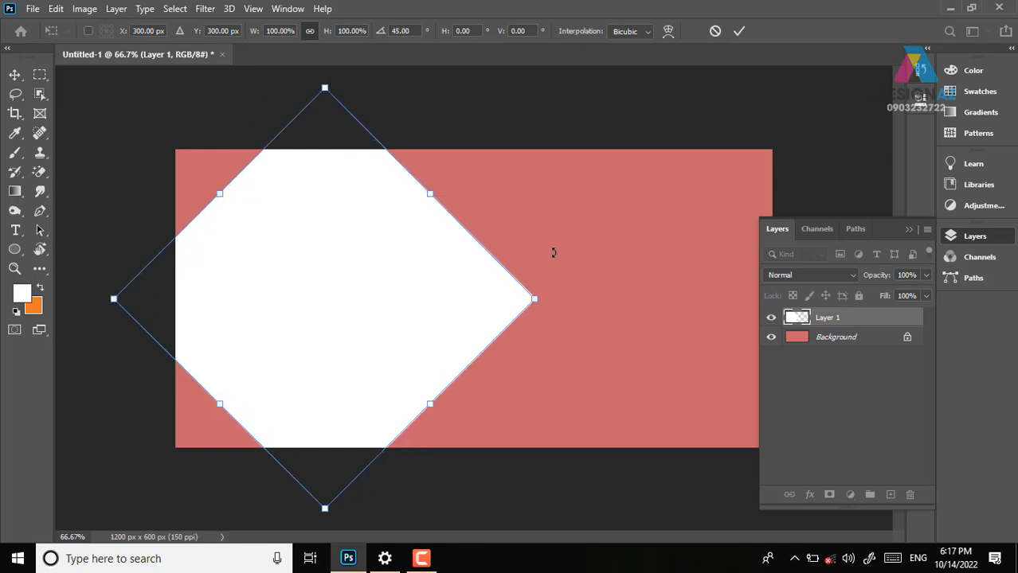
Move the white diamond partly off the canvas's left side, stretch it toward the upper right to 128.81% height and apply the transform
left_click_drag(410, 300, 320, 300)
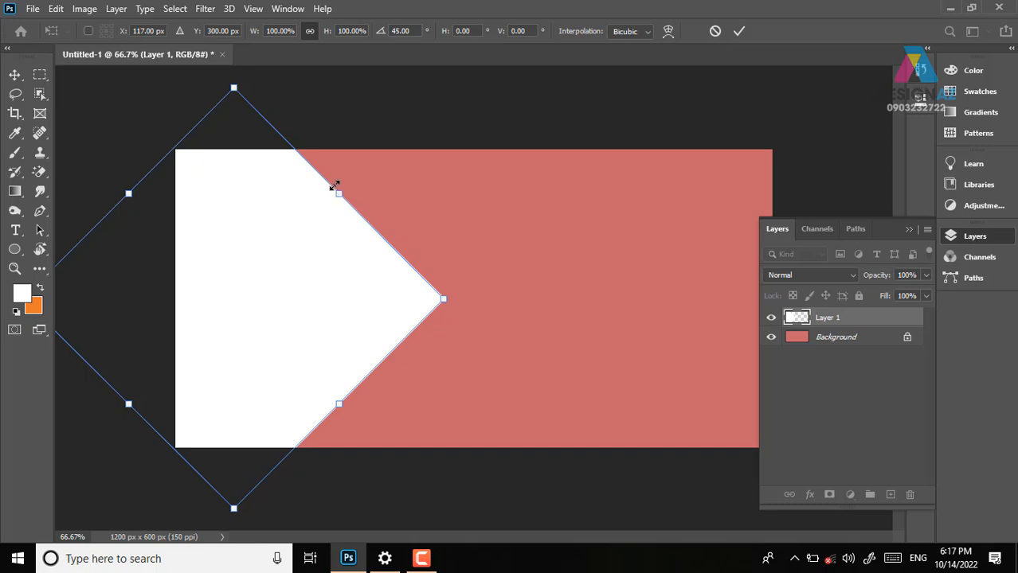
left_click_drag(336, 190, 437, 167)
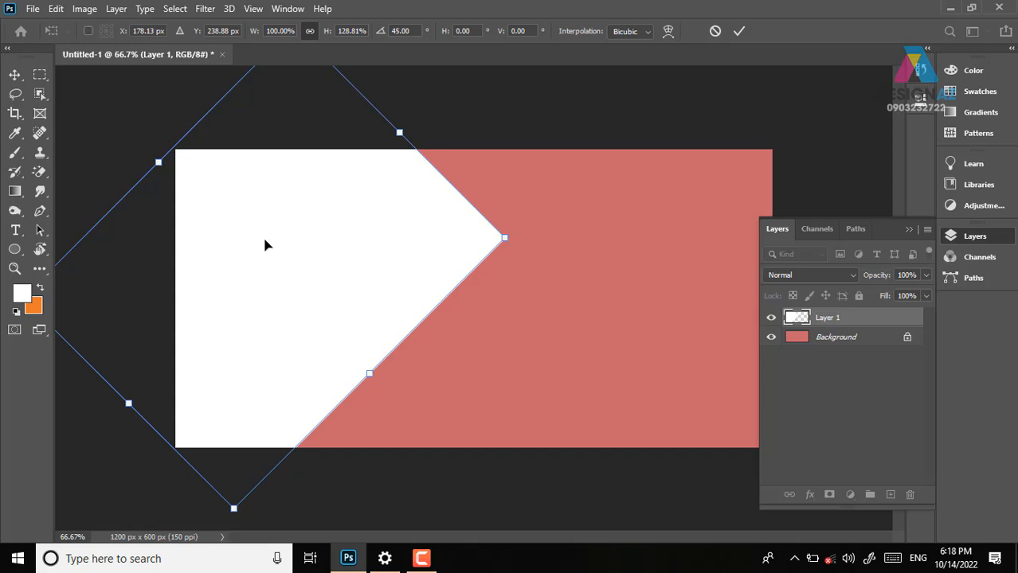
key("Return")
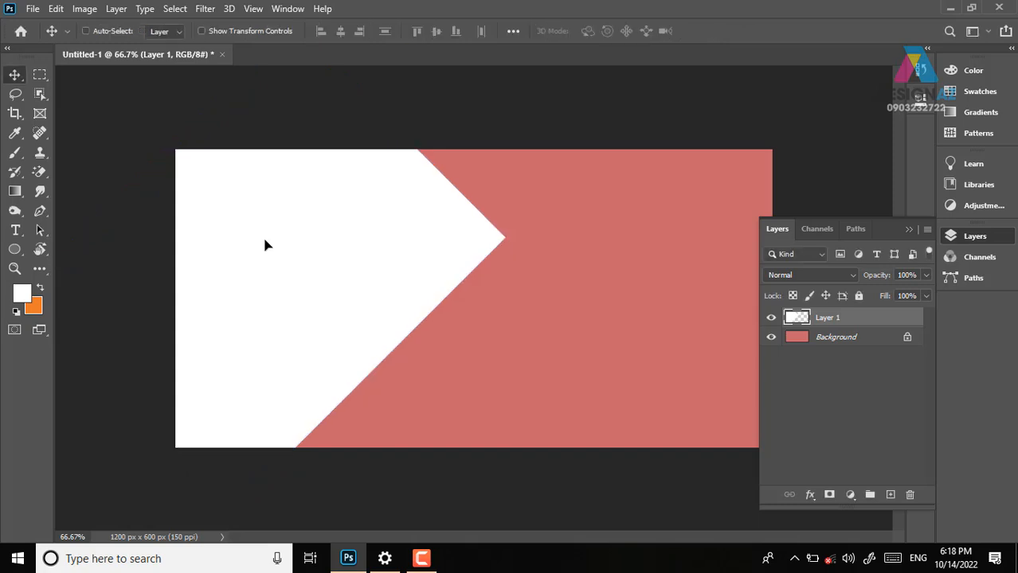
Draw a square marquee across the white shape's lower slanted edge, fill it with white on a new layer and deselect
left_click(15, 76)
left_click(40, 75)
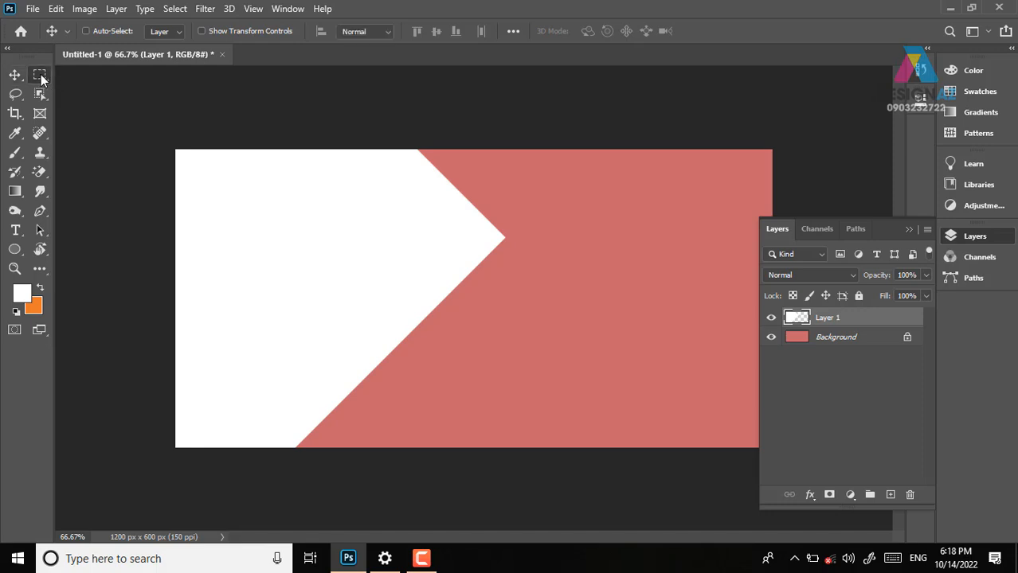
left_click_drag(324, 265, 500, 398)
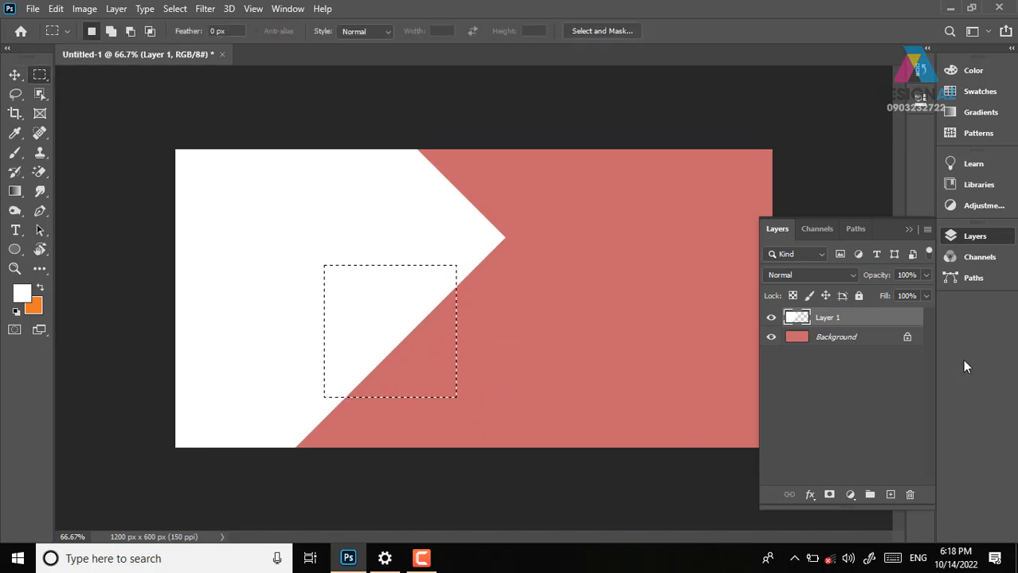
left_click(890, 494)
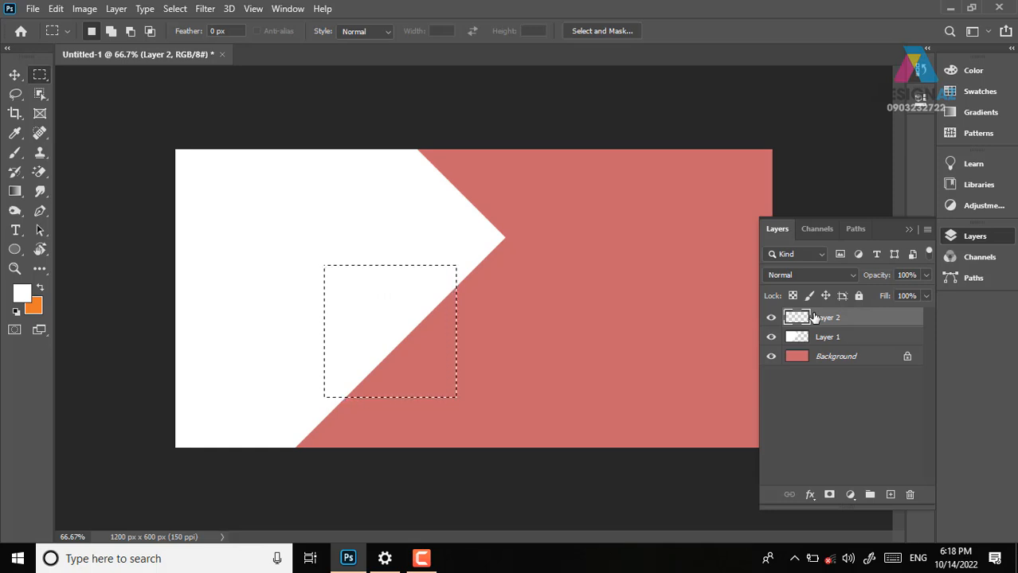
key("alt+BackSpace")
key("v")
key("ctrl+d")
Move the small white square onto the red area, rotate it 45° and place it over the large shape's lower slanted edge
left_click_drag(360, 366, 518, 383)
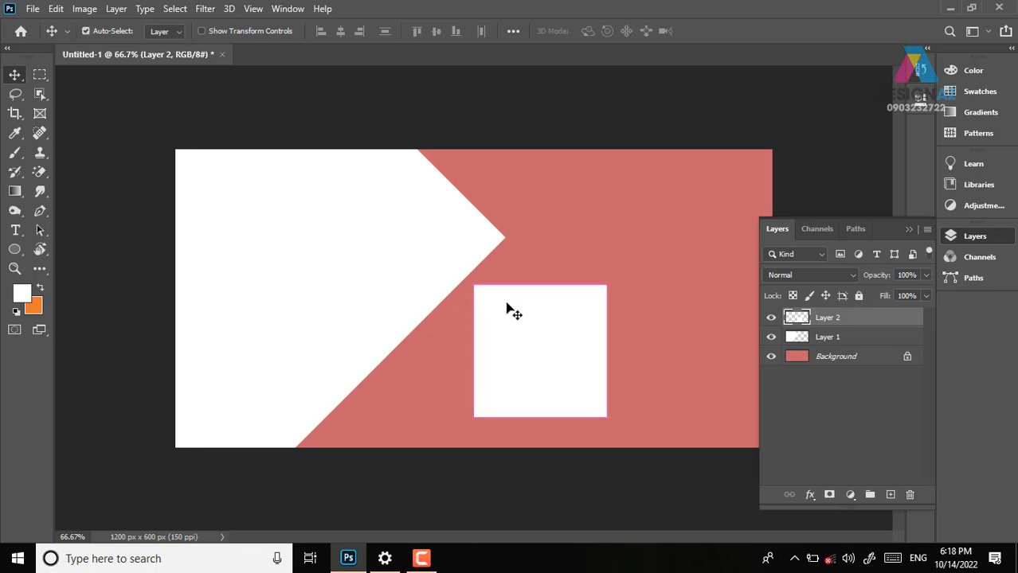
key("ctrl+t")
left_click_drag(632, 278, 663, 366)
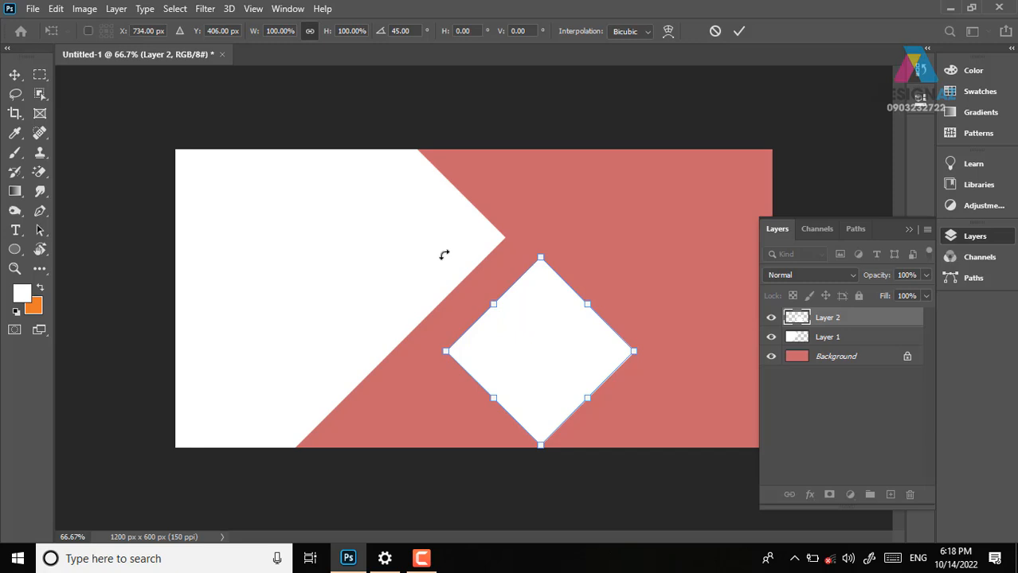
key("Return")
left_click_drag(554, 341, 409, 368)
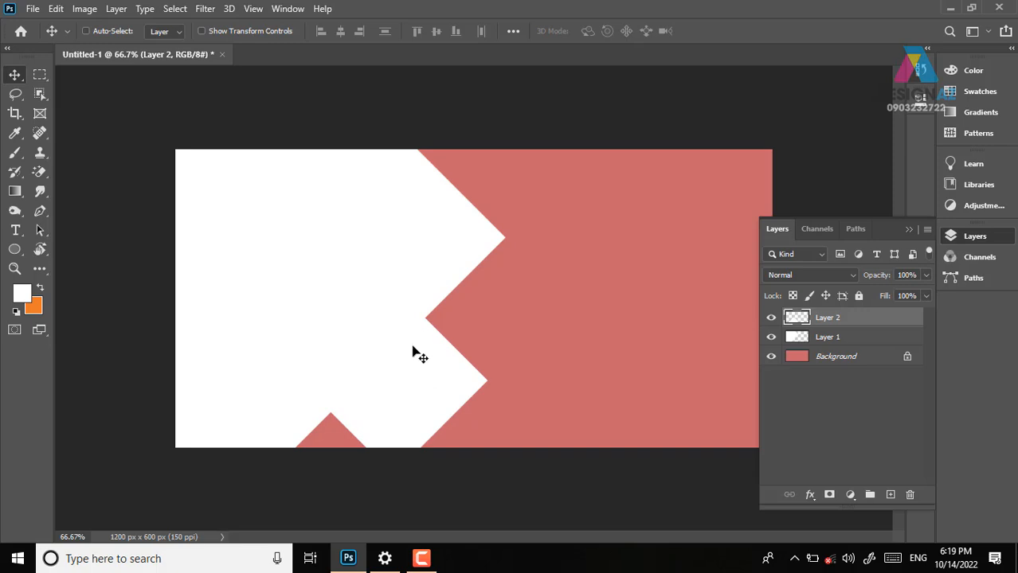
Select the large white shape's layer, Layer 1, and set its opacity to 30%
right_click(387, 178)
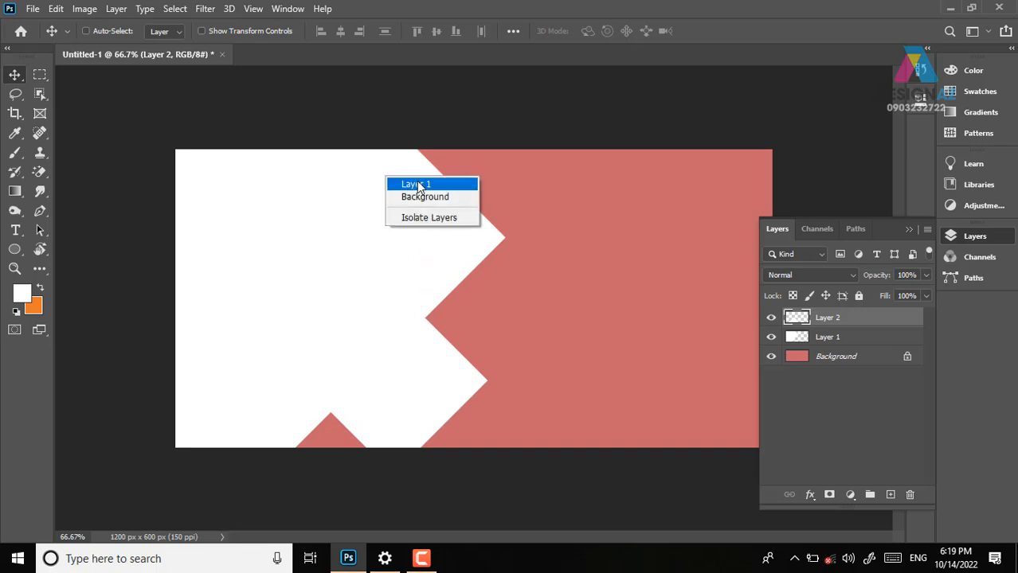
left_click(419, 186)
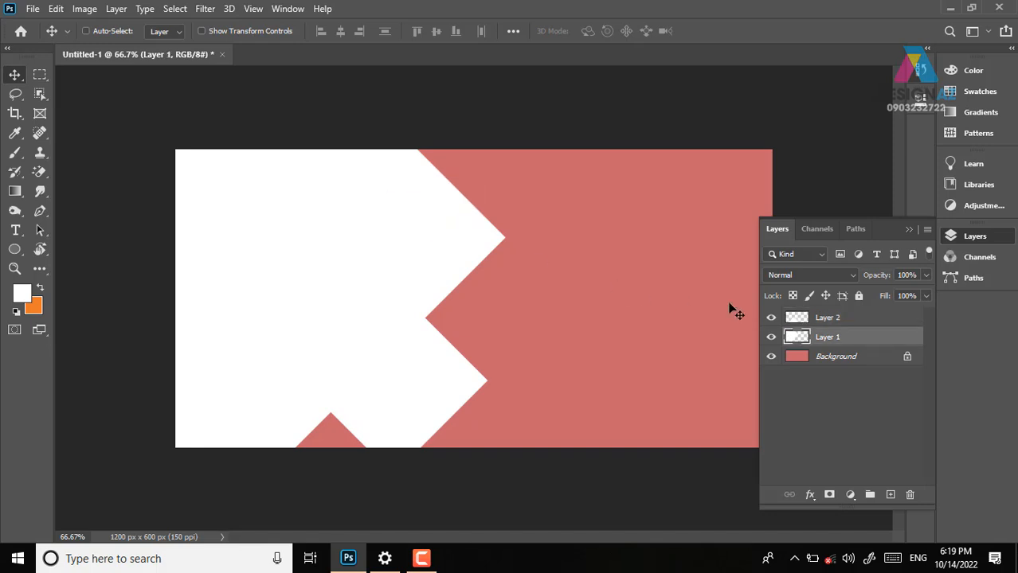
key("3")
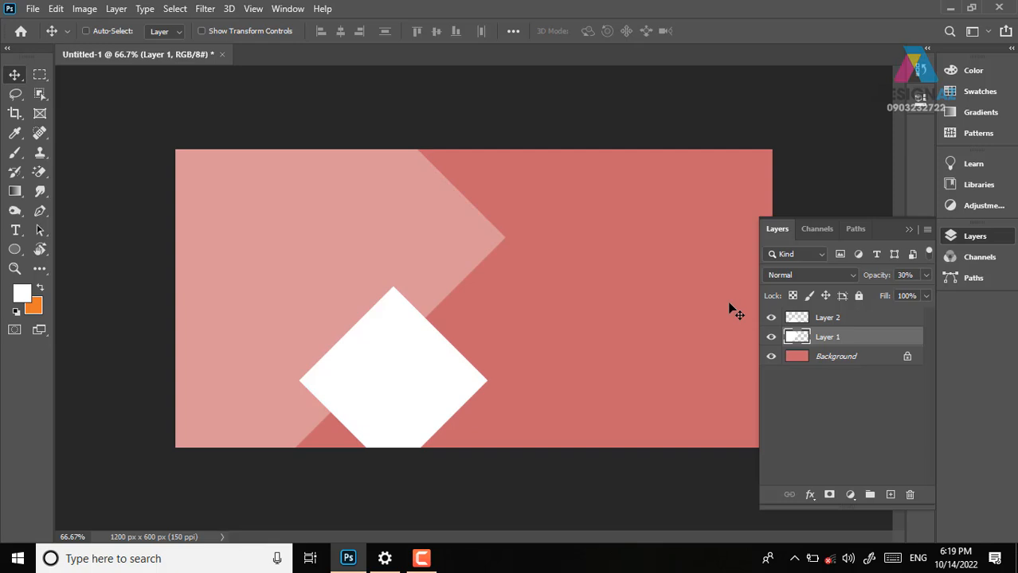
Duplicate Layer 1 and shift the copy slightly left to leave a lighter band along the original's pointed edge
key("ctrl+j")
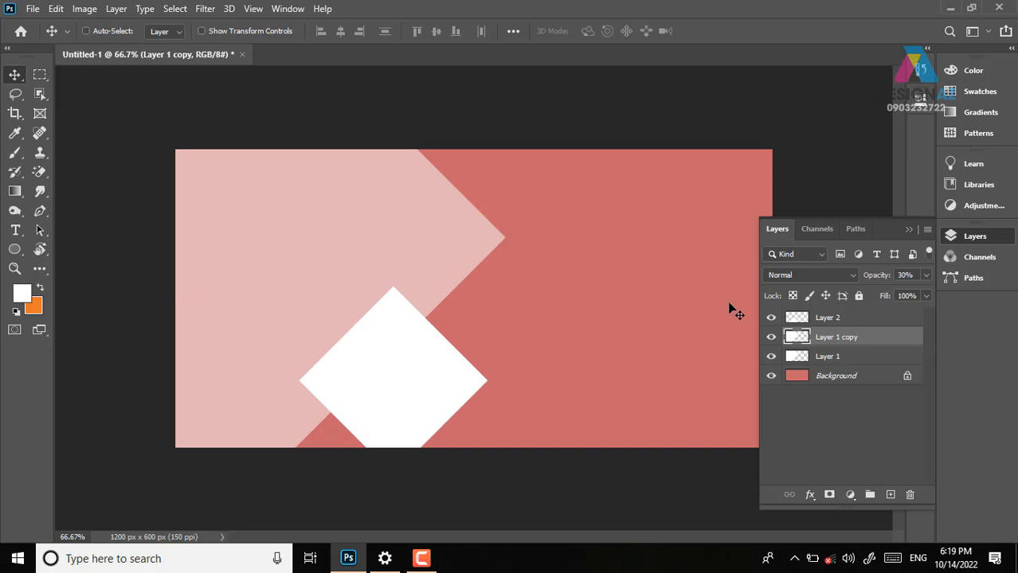
right_click(448, 236)
left_click(469, 242)
left_click_drag(466, 248, 452, 253)
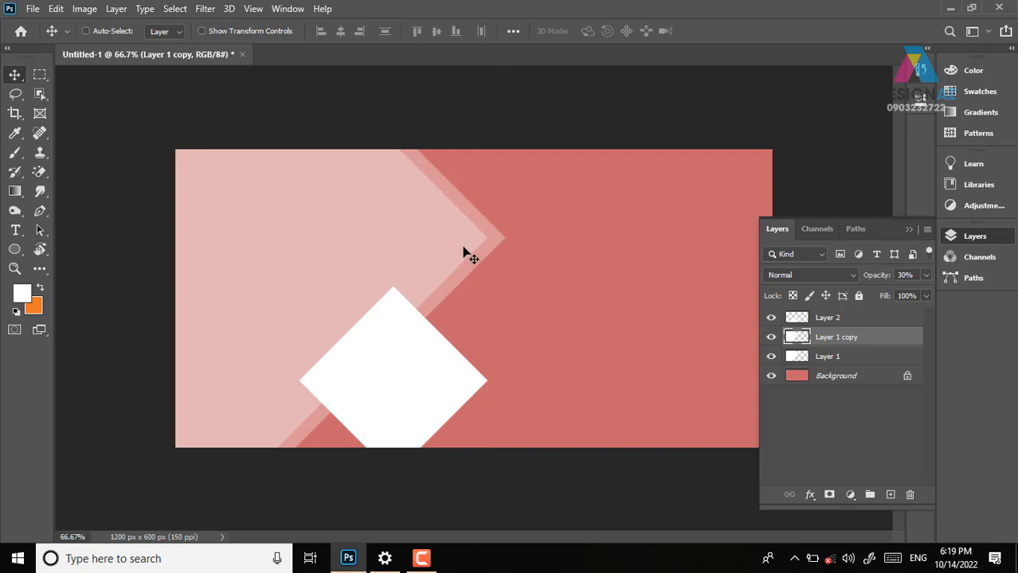
mouse_move(440, 249)
left_mouse_down()
mouse_move(455, 250)
mouse_move(430, 258)
left_mouse_up()
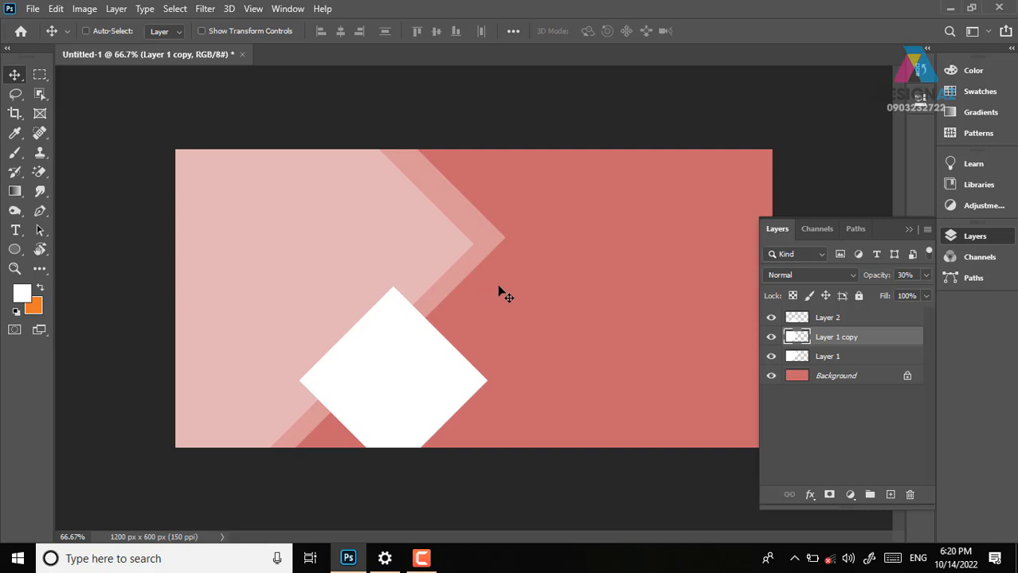
left_click_drag(455, 280, 458, 247)
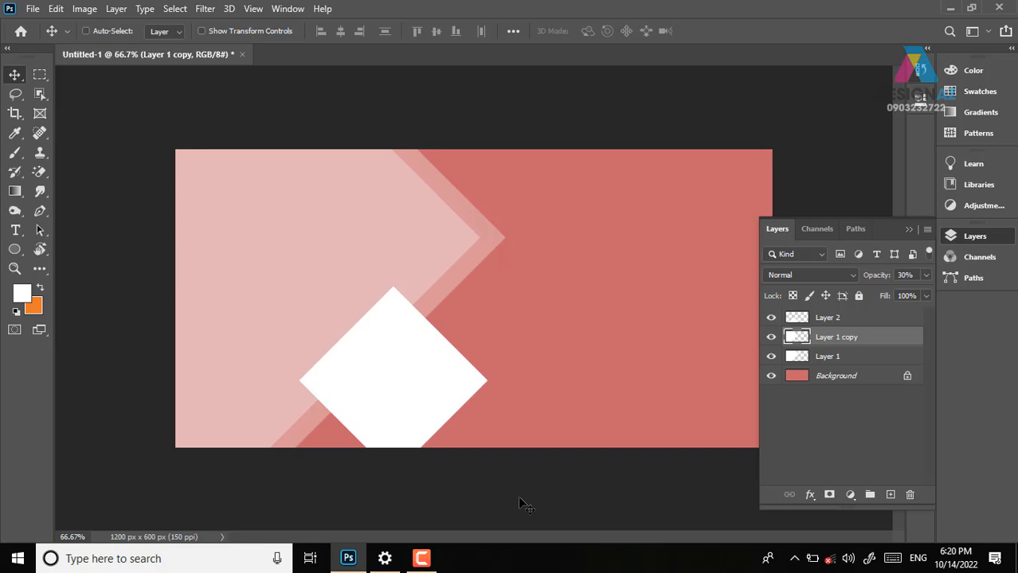
Set the Layer 1 copy's opacity to 50% and move it slightly down
key("5")
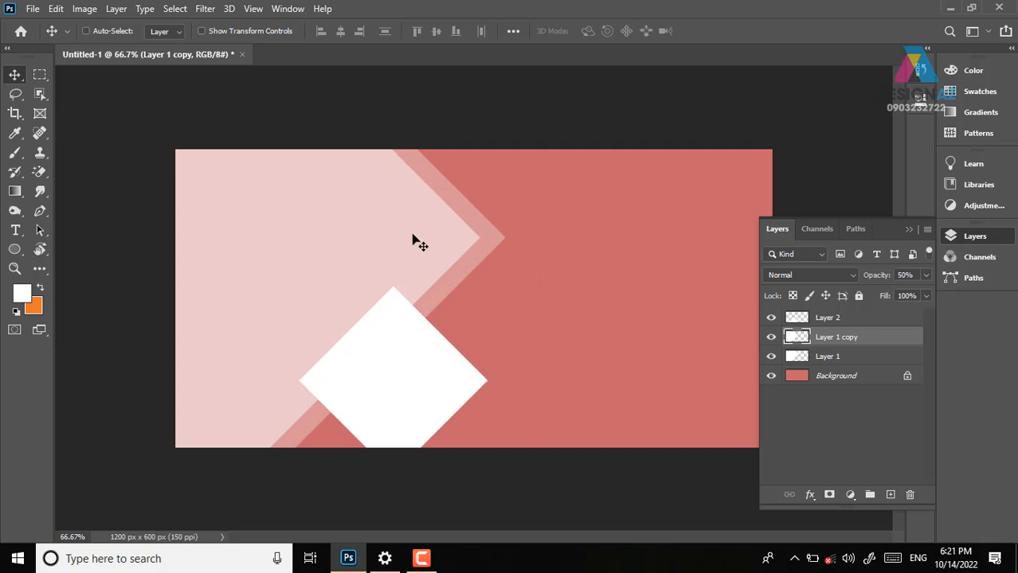
right_click(449, 223)
left_click(465, 227)
mouse_move(448, 235)
left_mouse_down()
mouse_move(454, 222)
mouse_move(448, 242)
left_mouse_up()
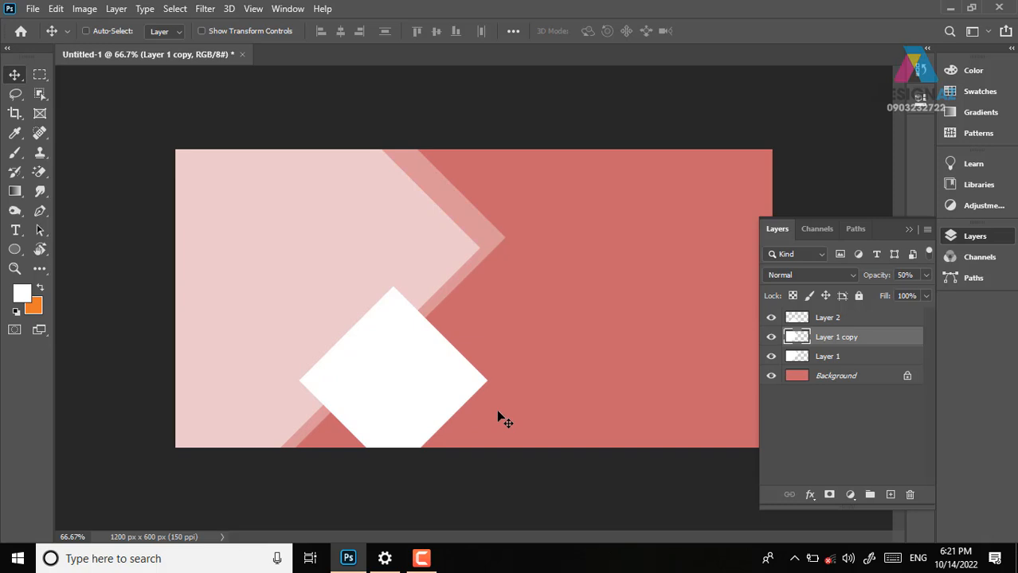
Duplicate the 50% copy, shift the duplicate slightly left to form another band and set its opacity to 90%
key("alt+Right")
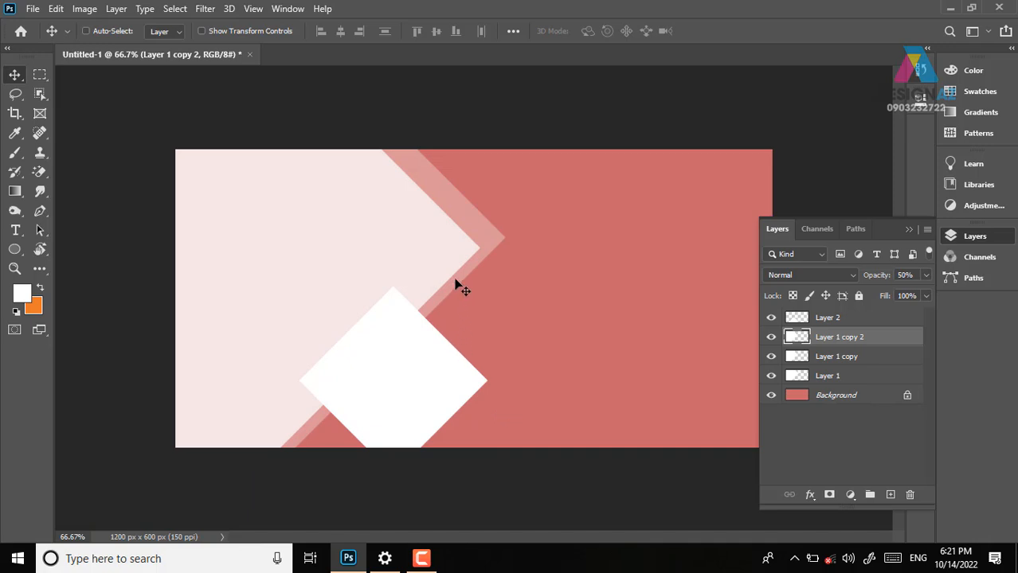
left_click_drag(445, 274, 441, 274)
key("shift+Left")
key("shift+Left")
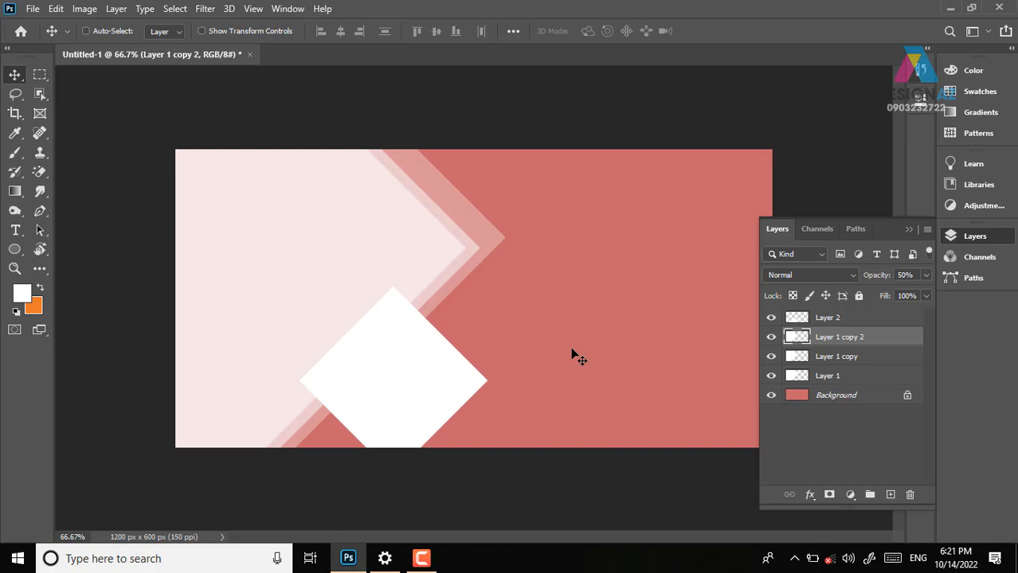
key("9")
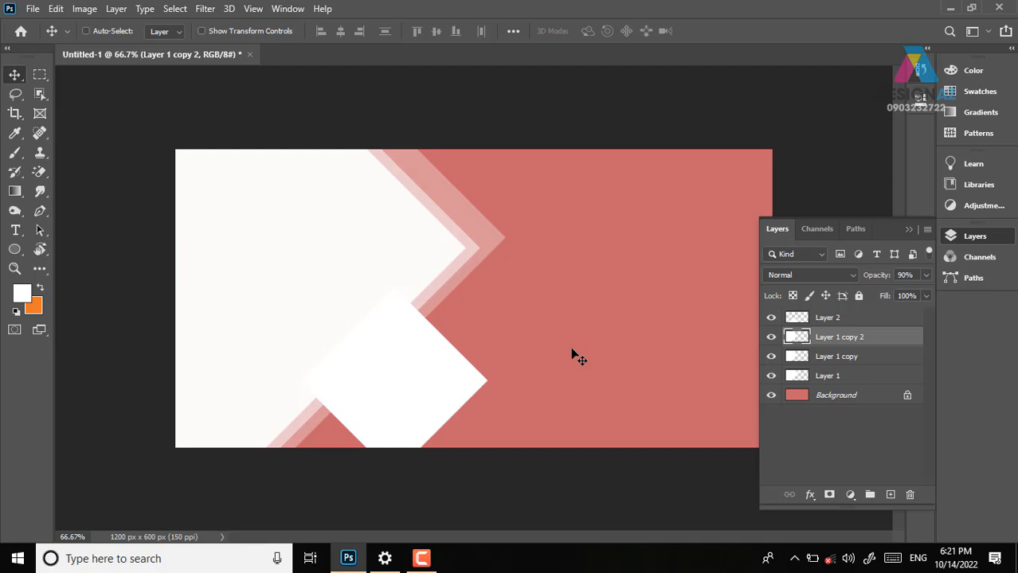
Duplicate the 90% opacity arrow layer and move the copy to the right over the red background
key("ctrl+1")
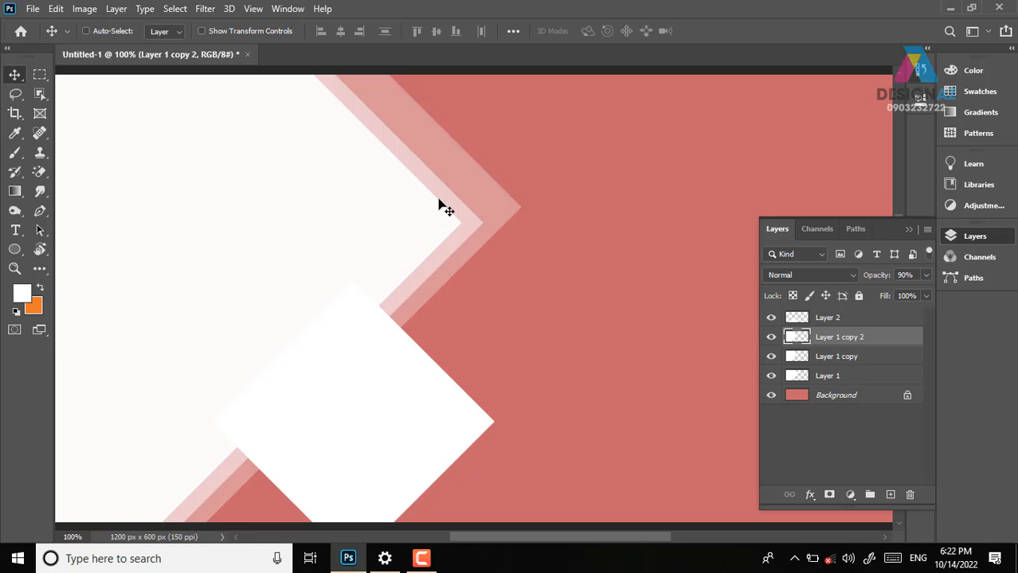
key("ctrl")
key("ctrl+j")
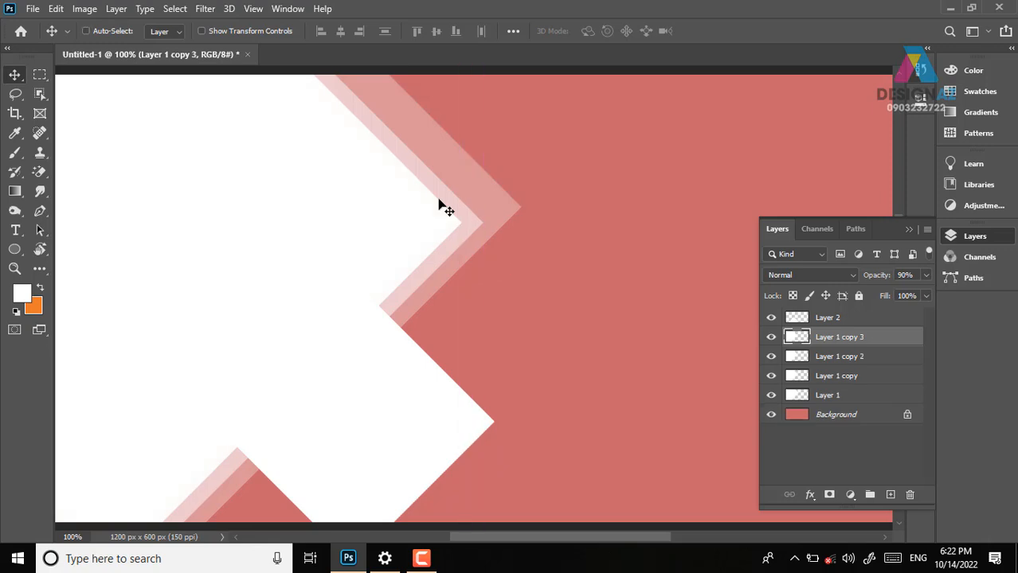
left_click_drag(434, 221, 702, 239)
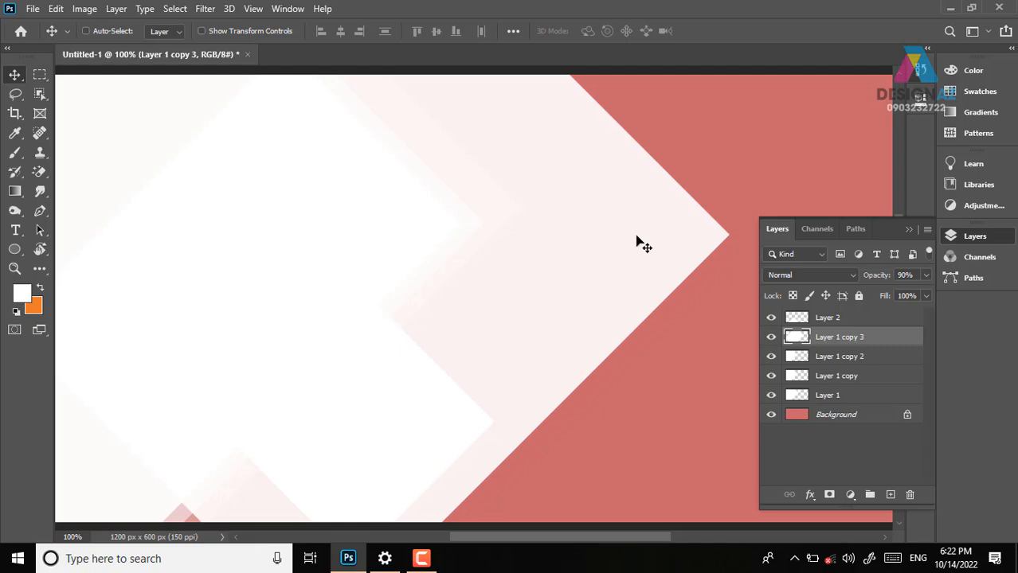
left_click(796, 338, "ctrl")
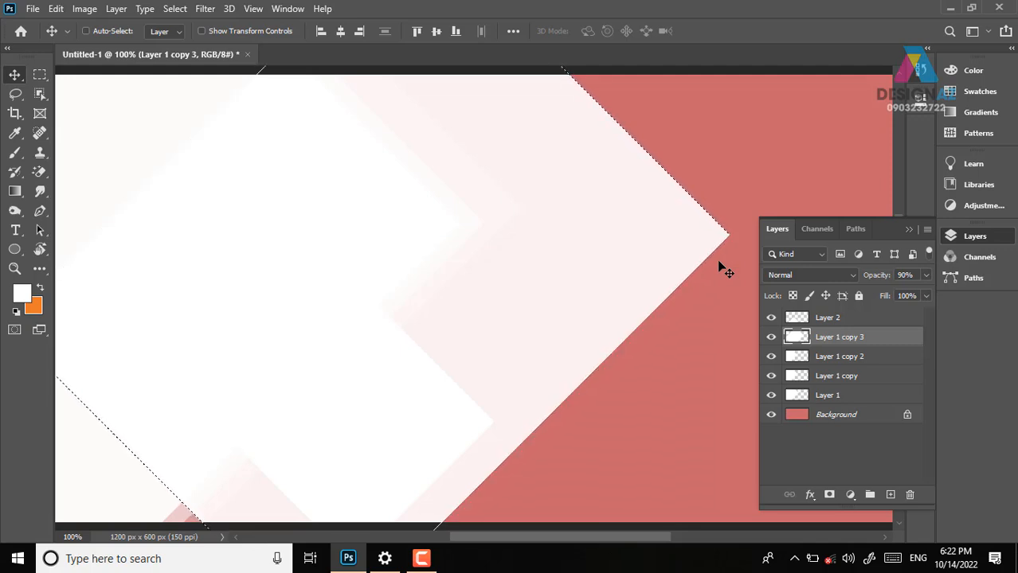
key("ctrl+d")
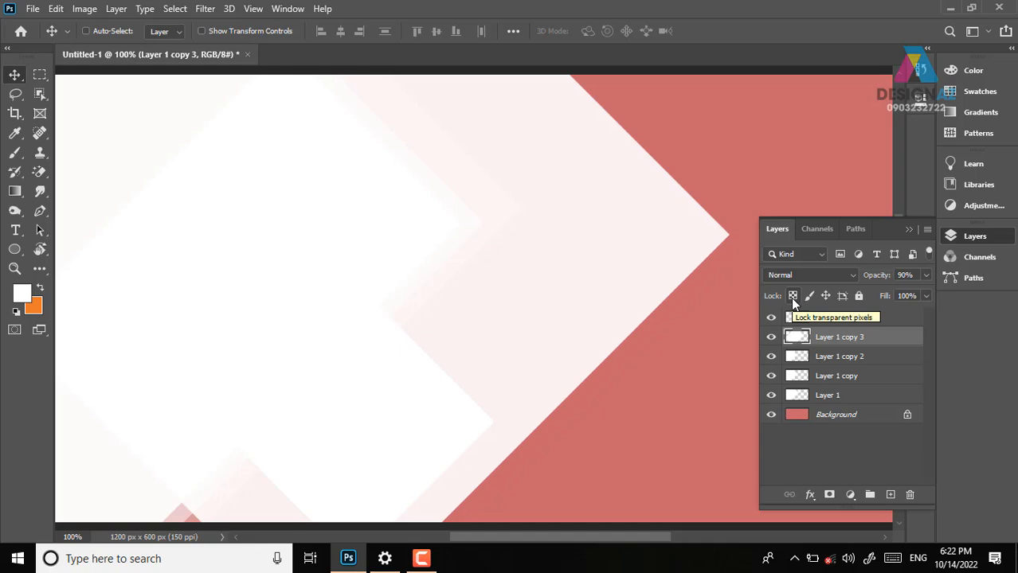
mouse_move(658, 279)
left_mouse_down()
mouse_move(656, 353)
mouse_move(668, 287)
left_mouse_up()
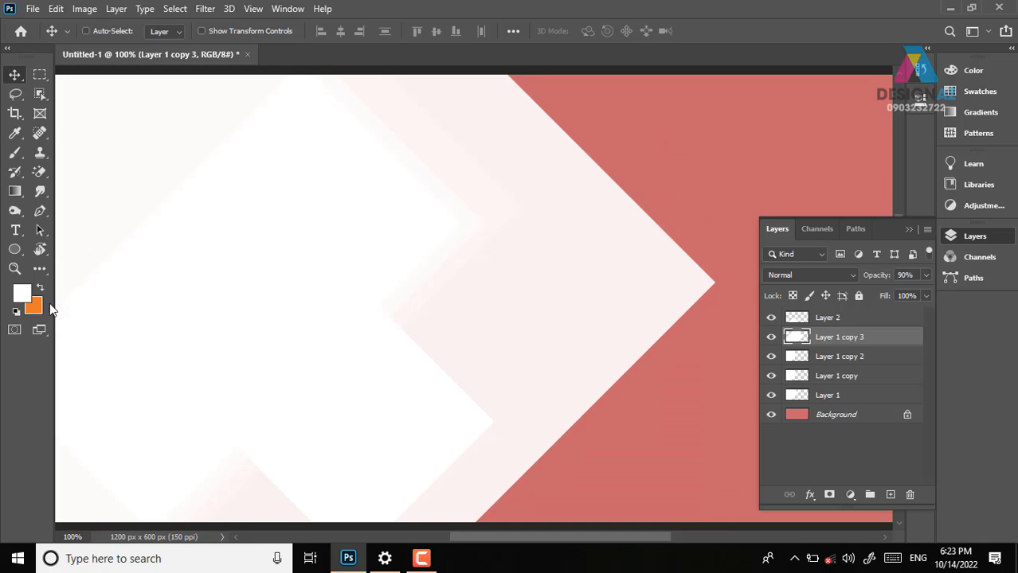
Set the foreground colour to teal
left_click(22, 294)
left_click(762, 244)
left_click(727, 229)
left_click(893, 144)
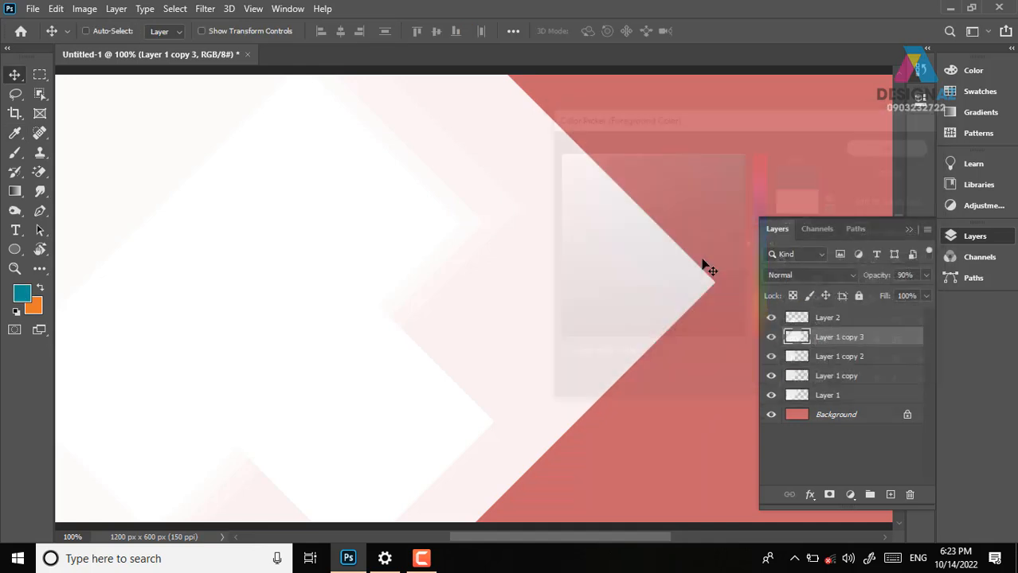
Shift Layer 1 copy 3 further right and try filling its layer with teal without locking transparency
key("ctrl+minus")
key("ctrl+minus")
left_click_drag(520, 295, 638, 289)
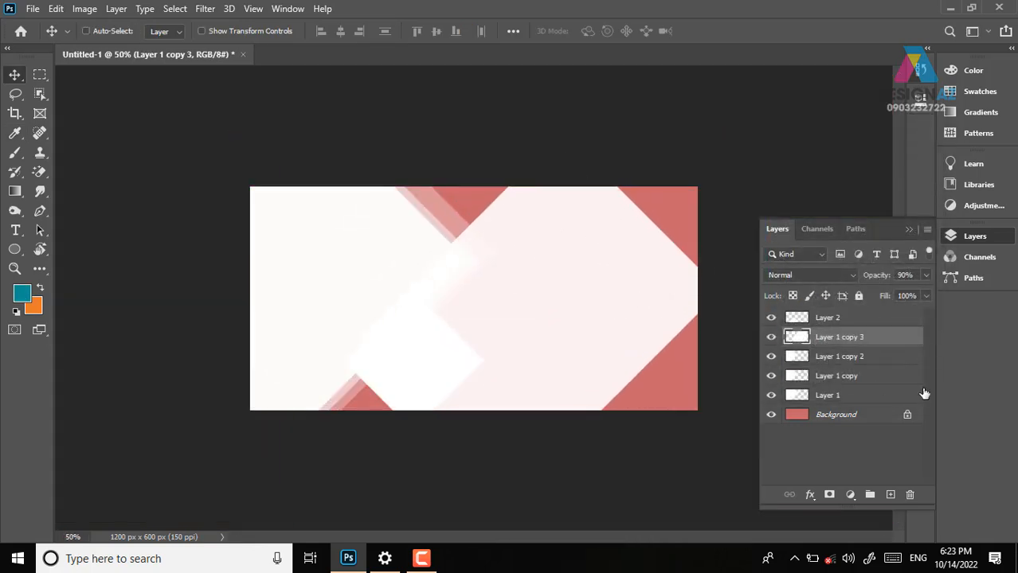
key("alt+BackSpace")
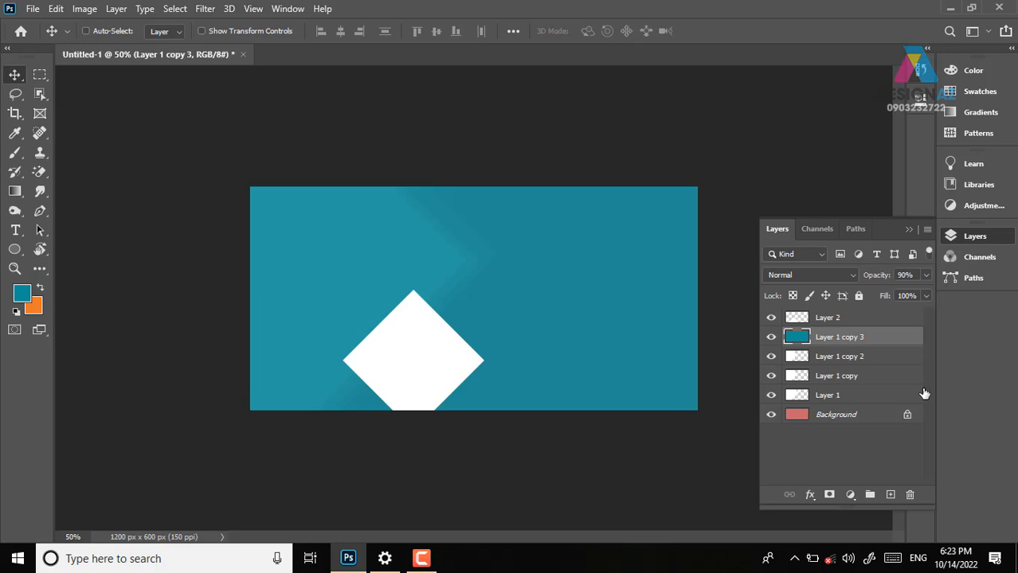
key("ctrl+z")
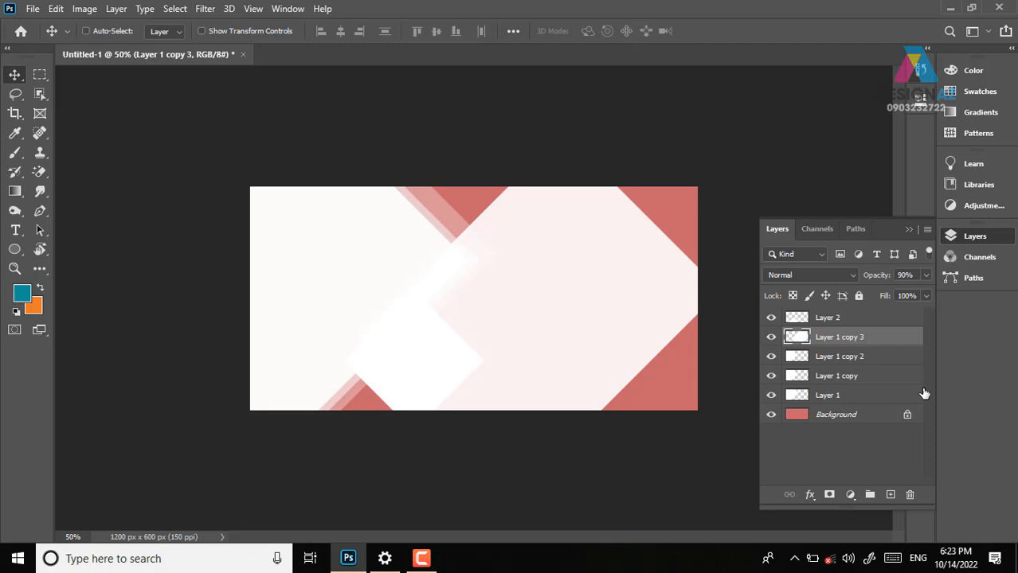
Lock the transparent pixels of Layer 1 copy 3 and fill its shape with the teal foreground colour
left_click(797, 338, "ctrl")
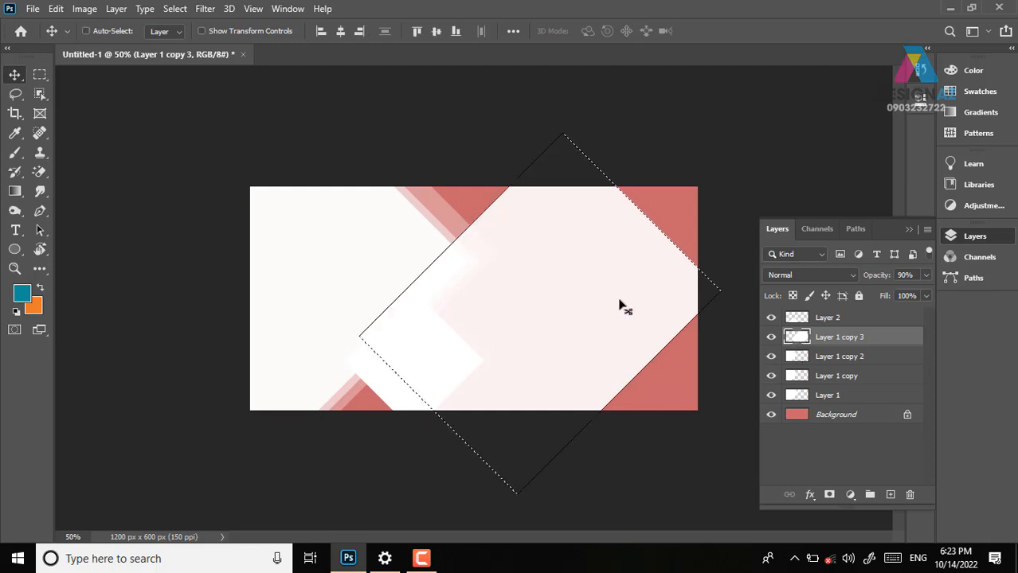
key("ctrl+d")
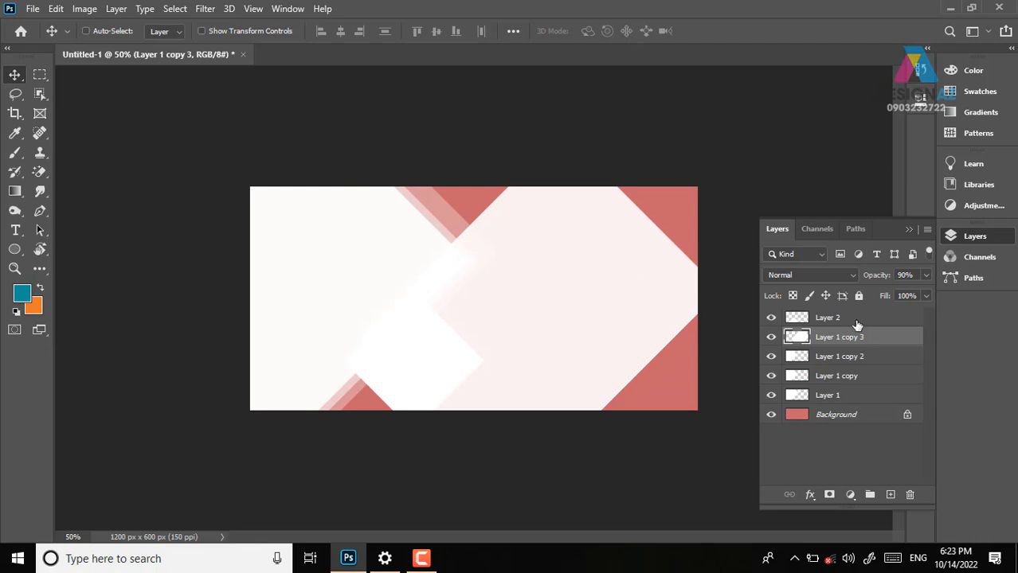
left_click(793, 296)
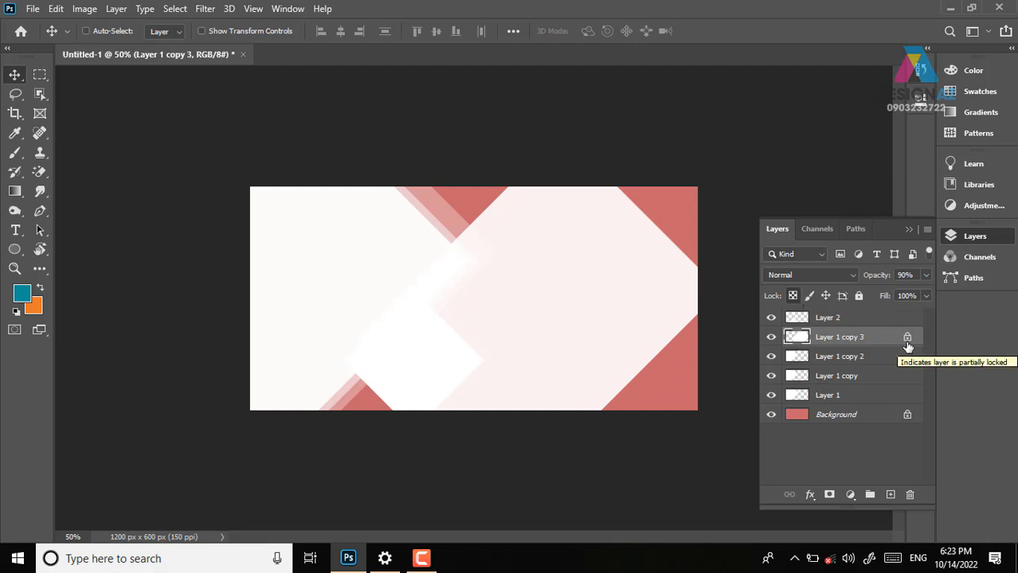
key("alt+BackSpace")
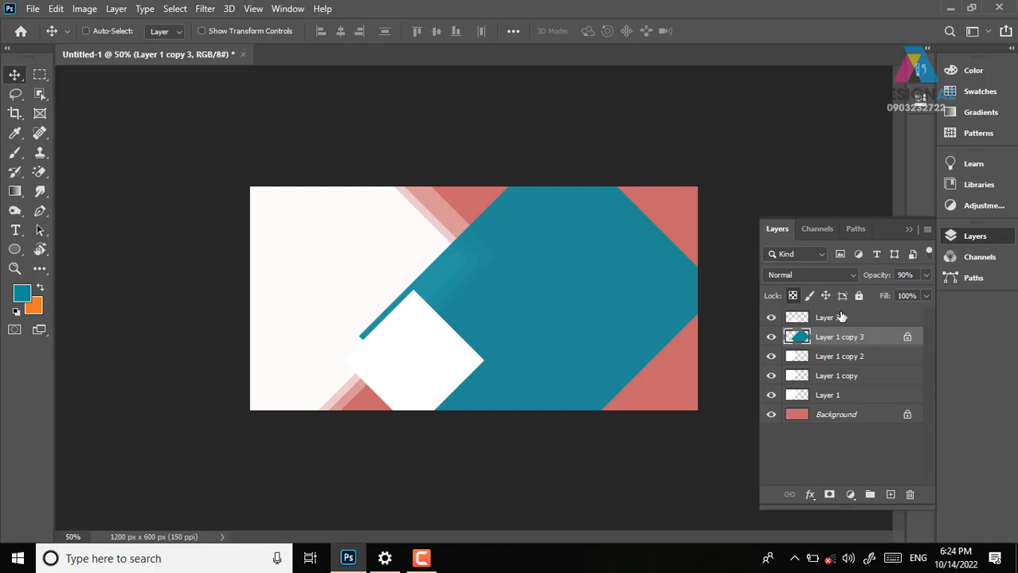
Move the teal shape back over the left side of the banner, leaving a thin white band along its pointed edge
key("ctrl+plus")
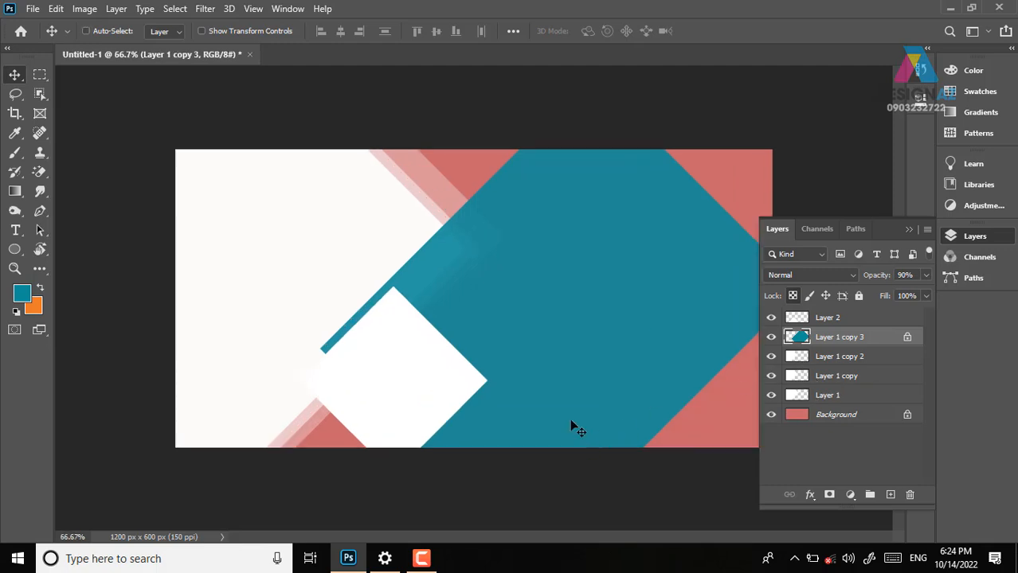
left_click_drag(679, 285, 333, 249)
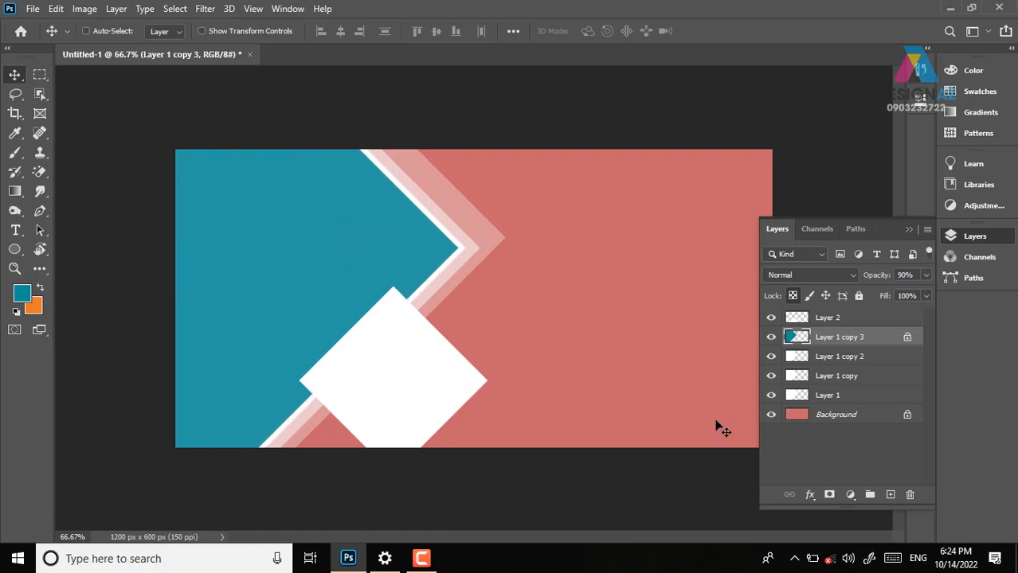
key("Right")
key("Right")
key("Right")
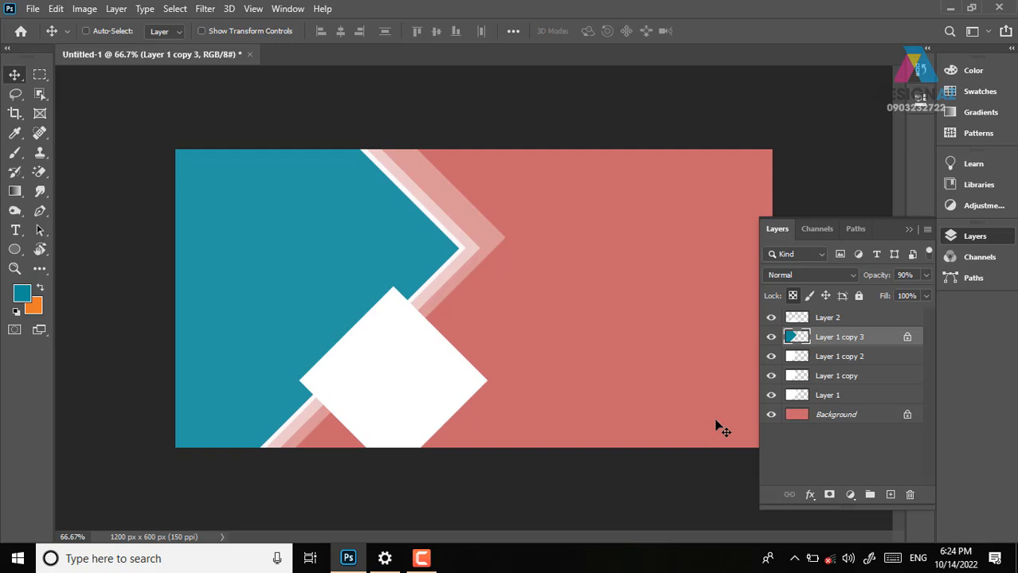
Reposition the Layer 2 diamond across the arrow's lower edge, fully inside the canvas, and set its opacity to 30%
right_click(444, 359)
left_click(454, 370)
left_click_drag(453, 378, 423, 444)
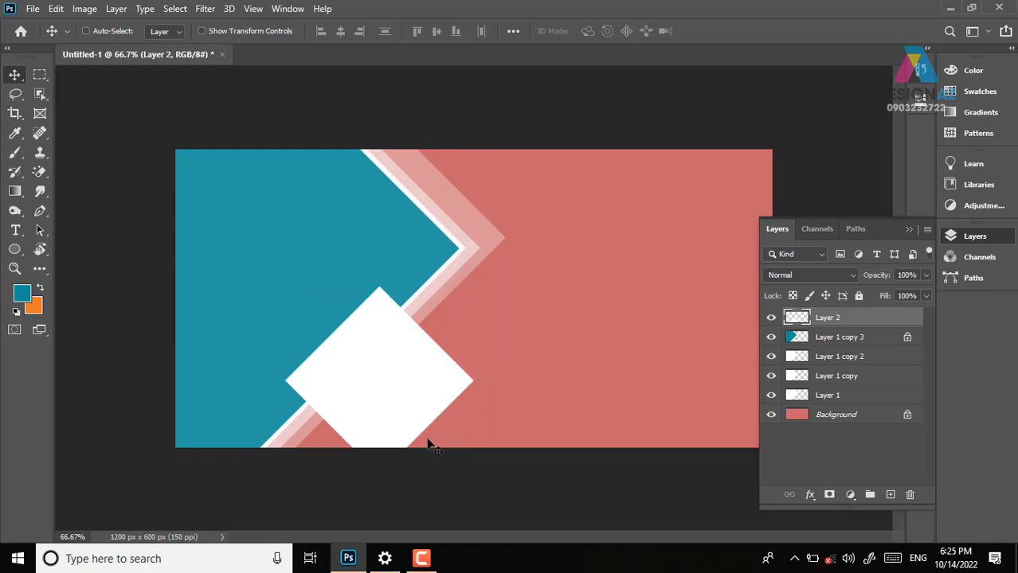
left_click_drag(399, 420, 406, 392)
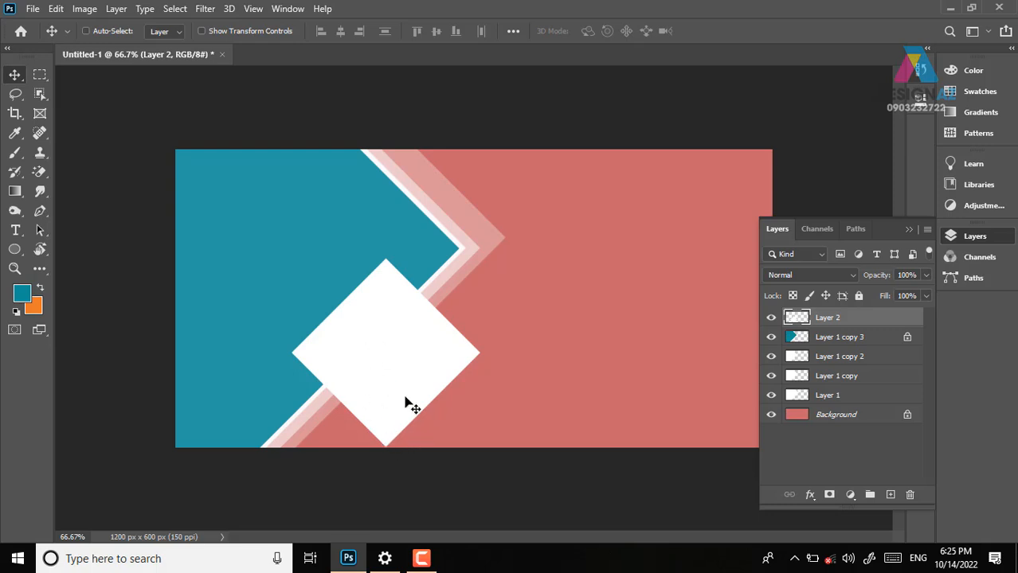
mouse_move(413, 401)
left_mouse_down()
mouse_move(409, 392)
mouse_move(404, 407)
left_mouse_up()
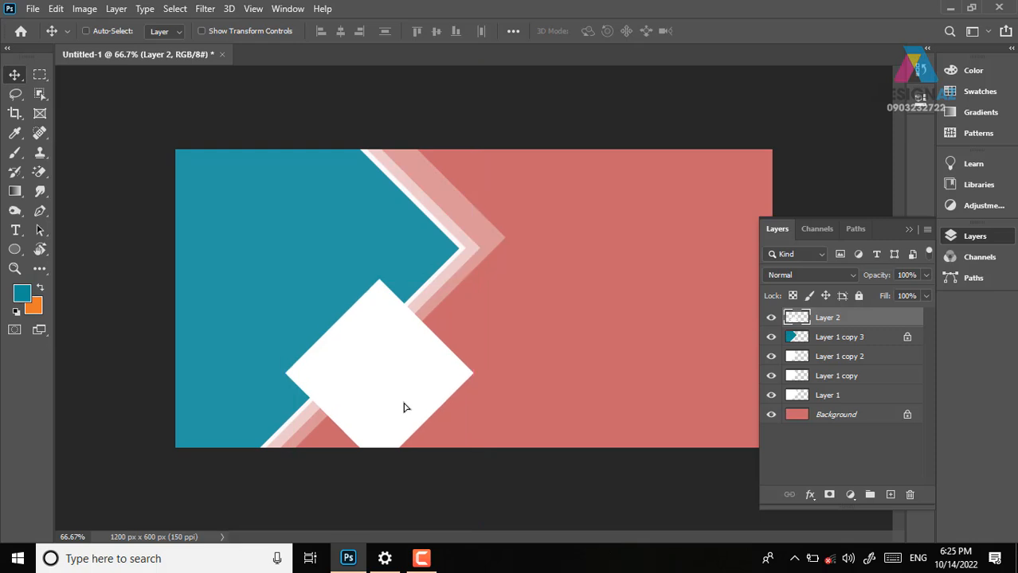
left_click_drag(403, 410, 410, 379)
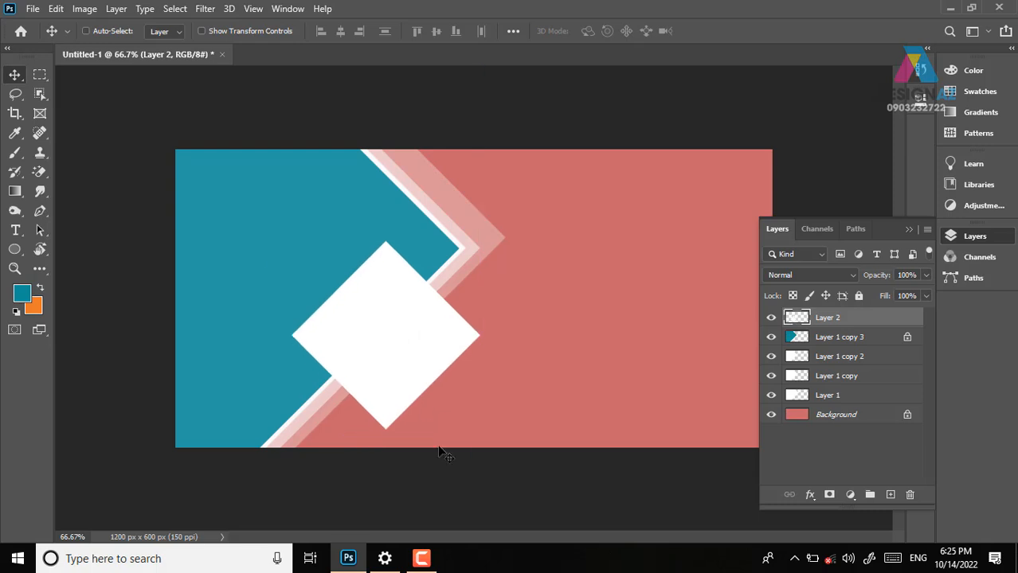
mouse_move(421, 413)
left_mouse_down()
mouse_move(409, 396)
mouse_move(408, 416)
left_mouse_up()
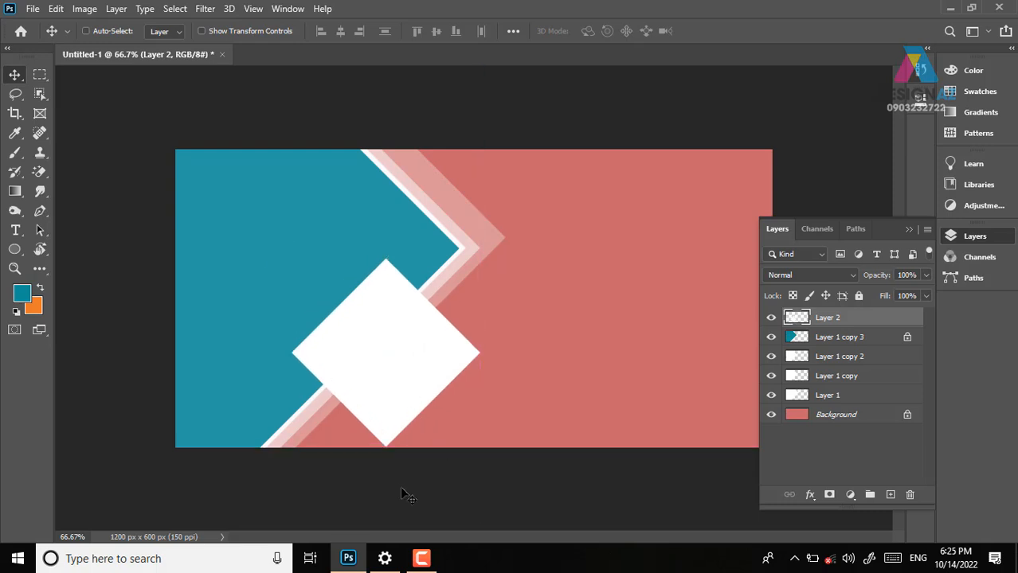
left_click_drag(402, 360, 234, 191)
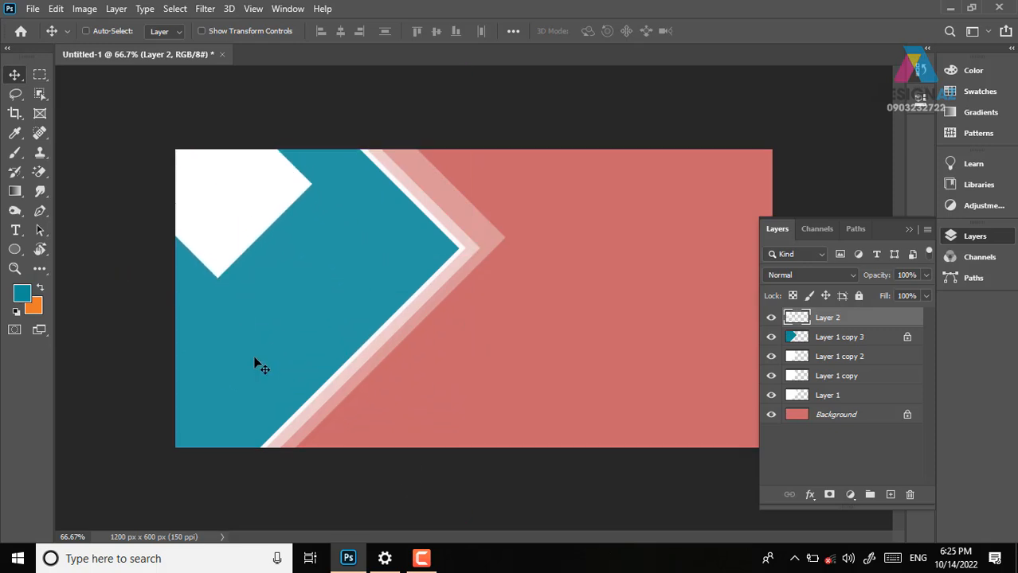
left_click_drag(246, 236, 423, 399)
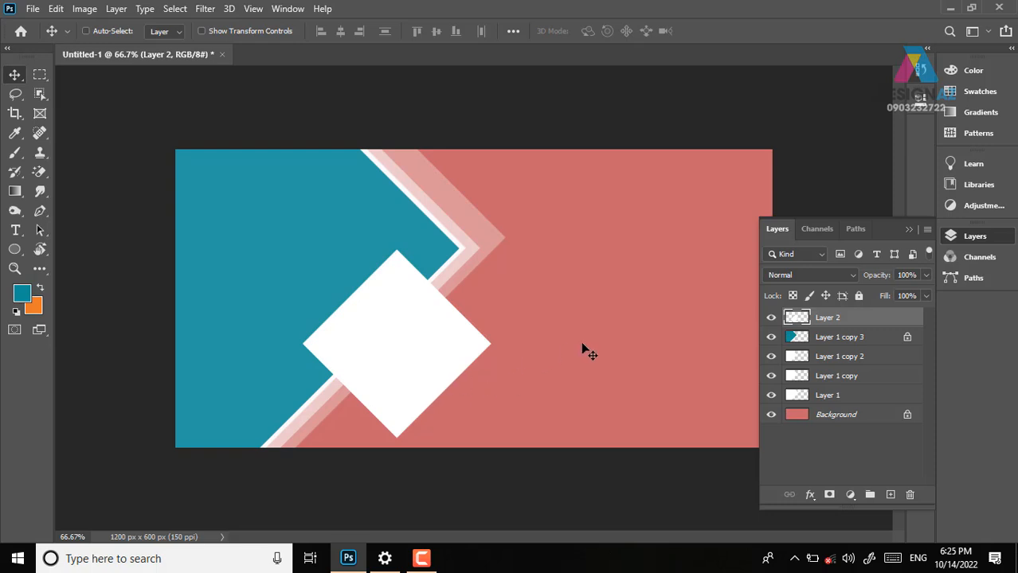
key("3")
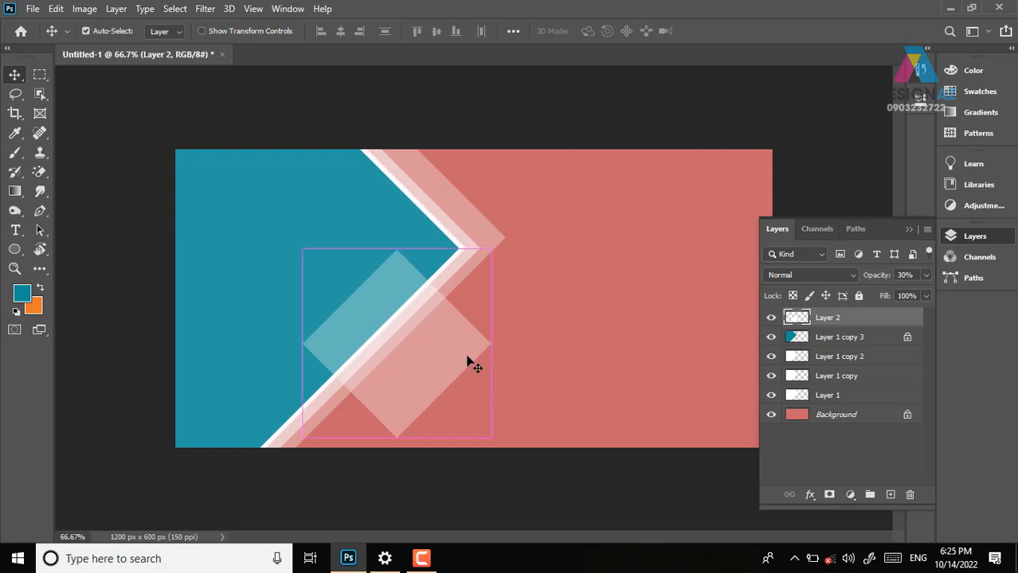
Duplicate the 30% diamond, set the copy's opacity to 50% and scale it down slightly about its centre
key("ctrl+j")
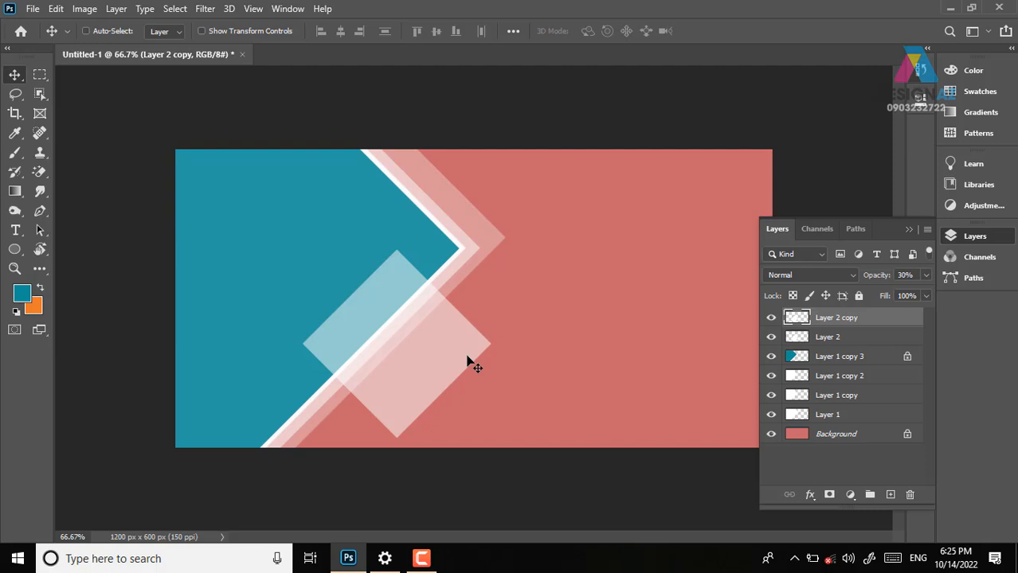
key("5")
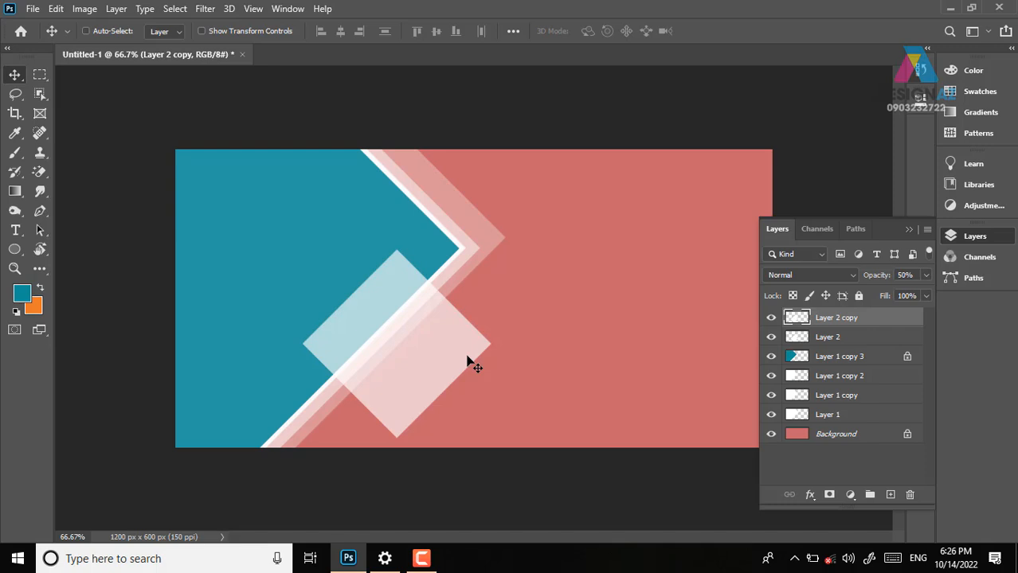
key("ctrl+t")
left_click_drag(491, 249, 473, 255)
key("Return")
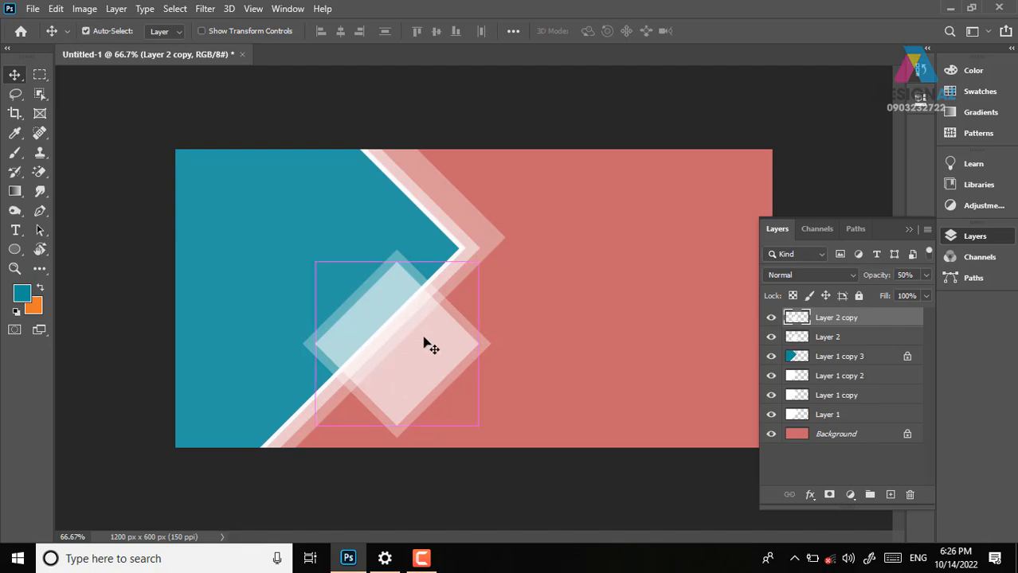
Duplicate the 50% diamond, scale the new copy slightly smaller about its centre and set its opacity to 90%
key("ctrl+j")
key("ctrl+t")
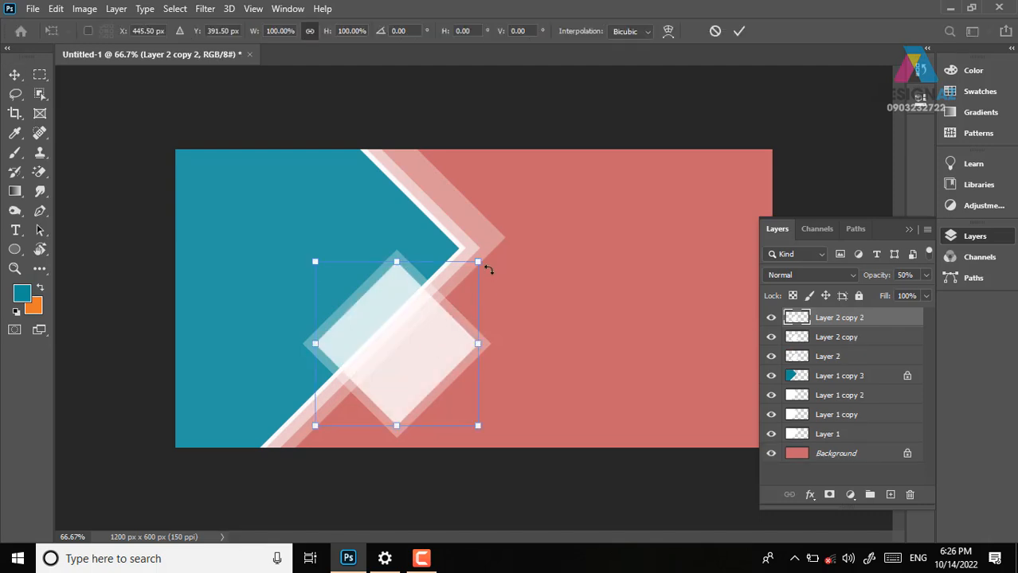
left_click_drag(481, 262, 467, 272)
key("Return")
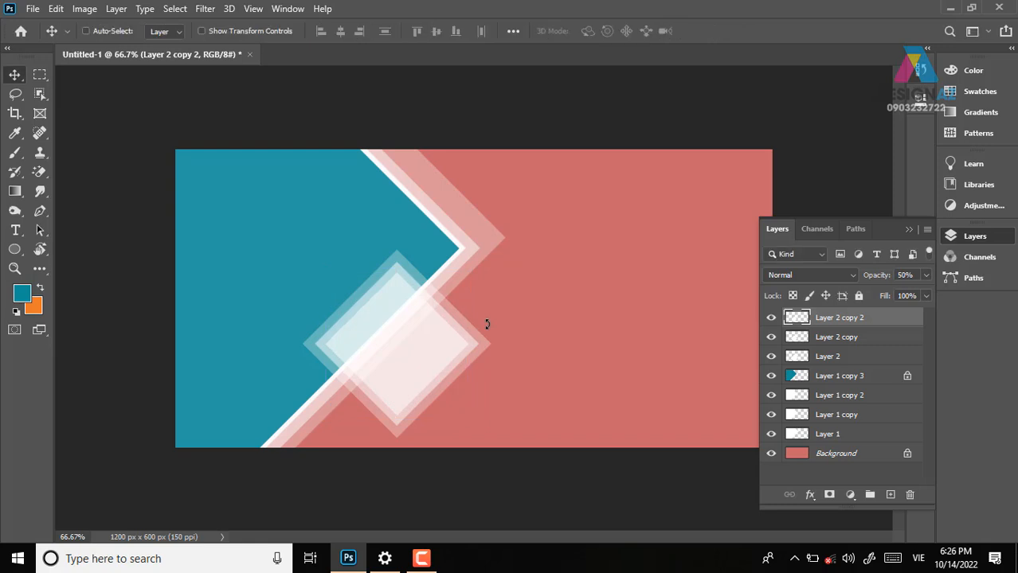
key("9")
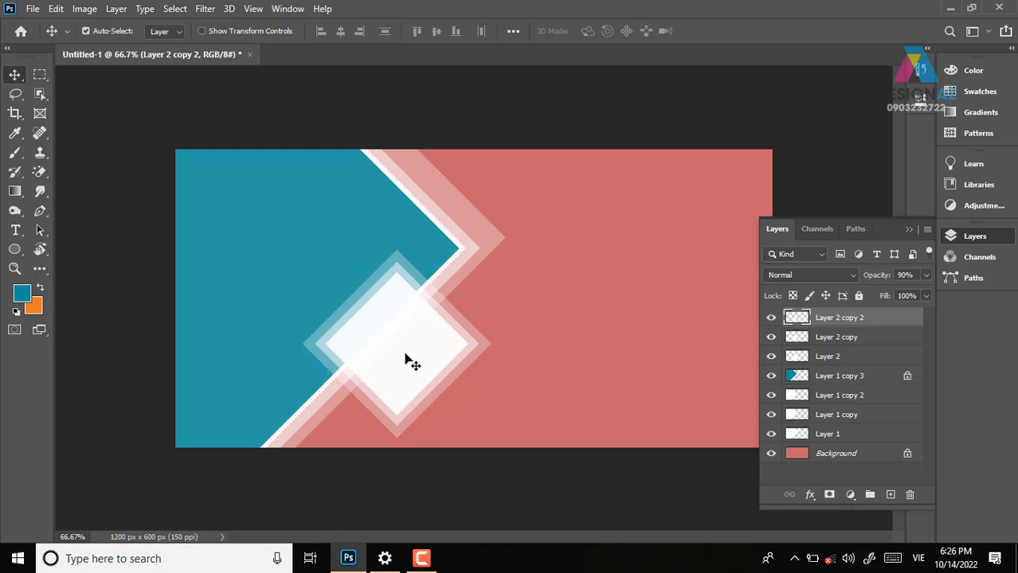
Try to move the 90% opacity diamond 21 px left and 21 px up
key("ctrl")
key("ctrl+plus")
left_click_drag(379, 399, 380, 273)
right_click(441, 286)
left_click(445, 288)
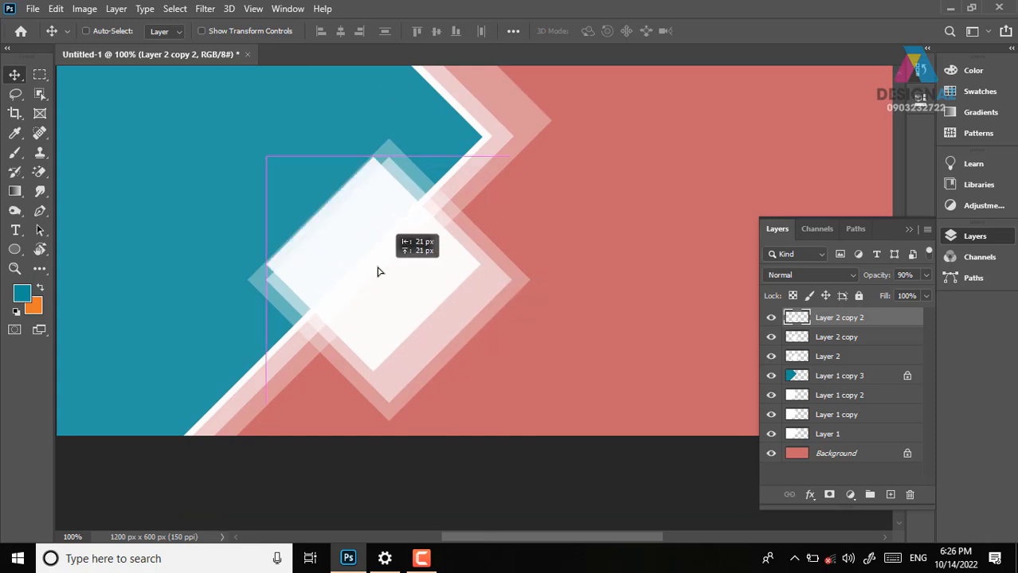
key("ctrl+z")
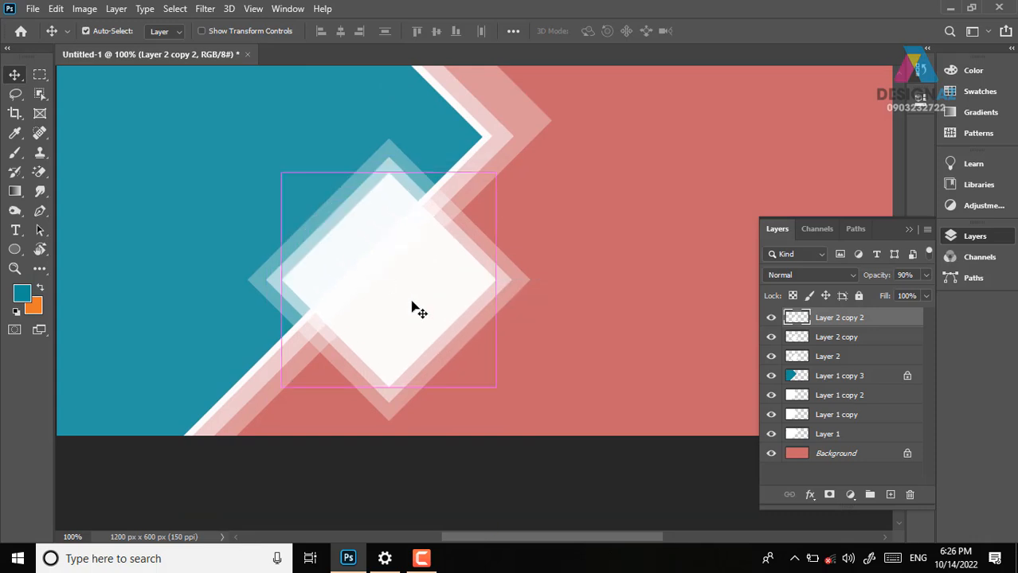
Duplicate the 90% opacity diamond layer and undo a trial move of the copy
key("ctrl+j")
left_click_drag(385, 260, 427, 141)
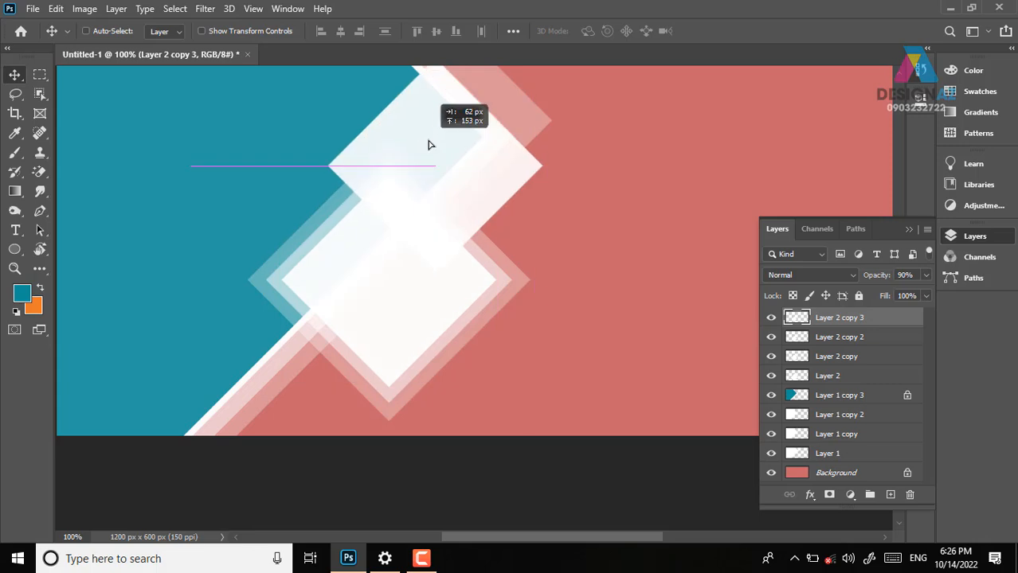
key("ctrl+z")
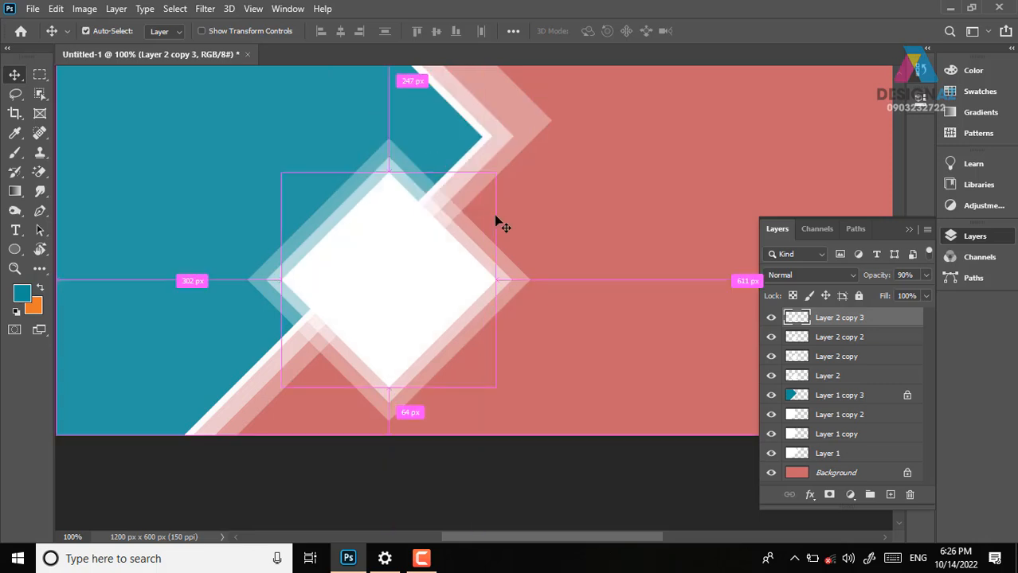
Scale the topmost diamond copy to 95.84% about its centre and move it beside the nested diamonds onto the red area
key("ctrl+t")
left_click_drag(497, 169, 493, 165)
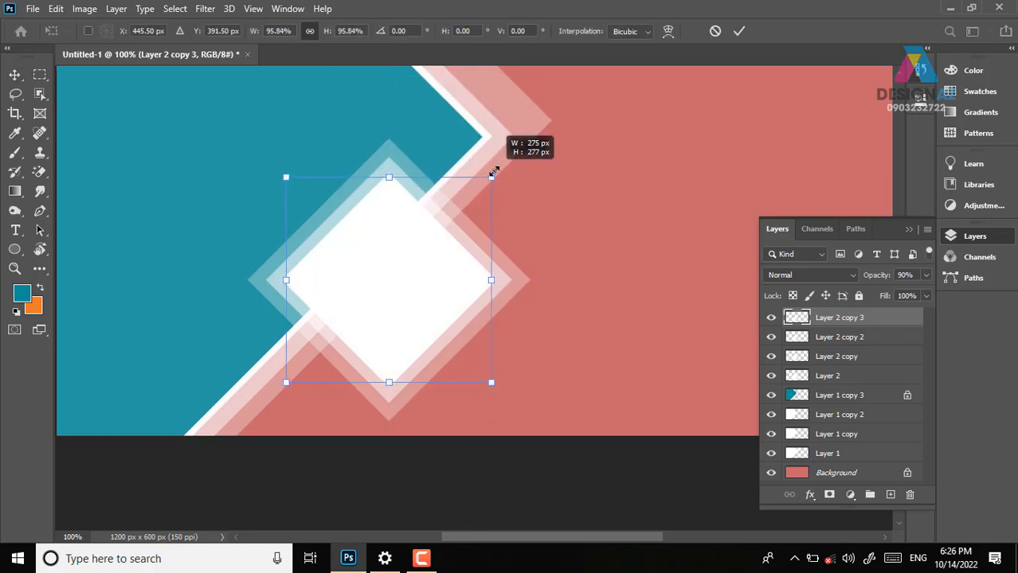
left_click_drag(386, 232, 588, 205)
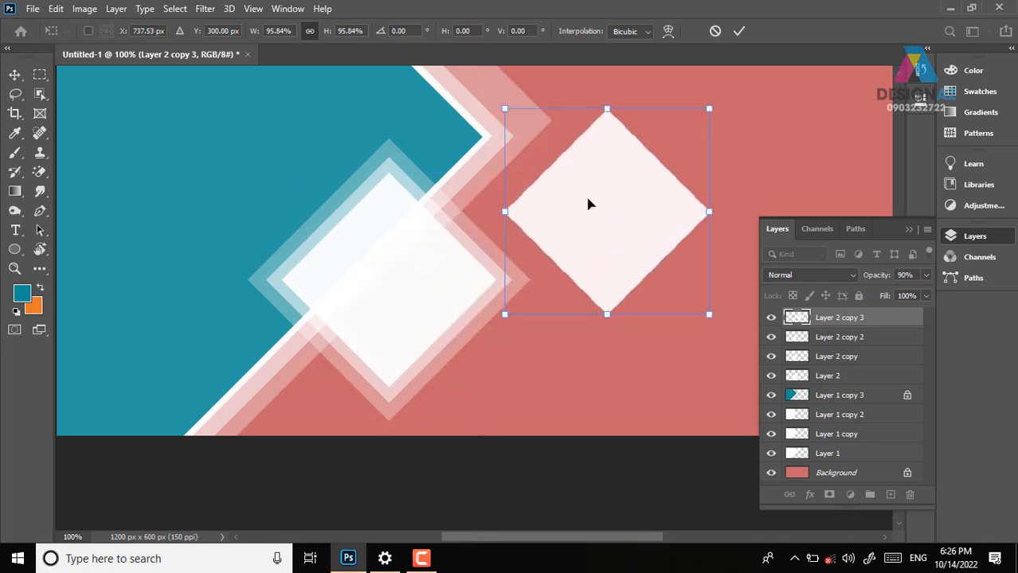
key("Return")
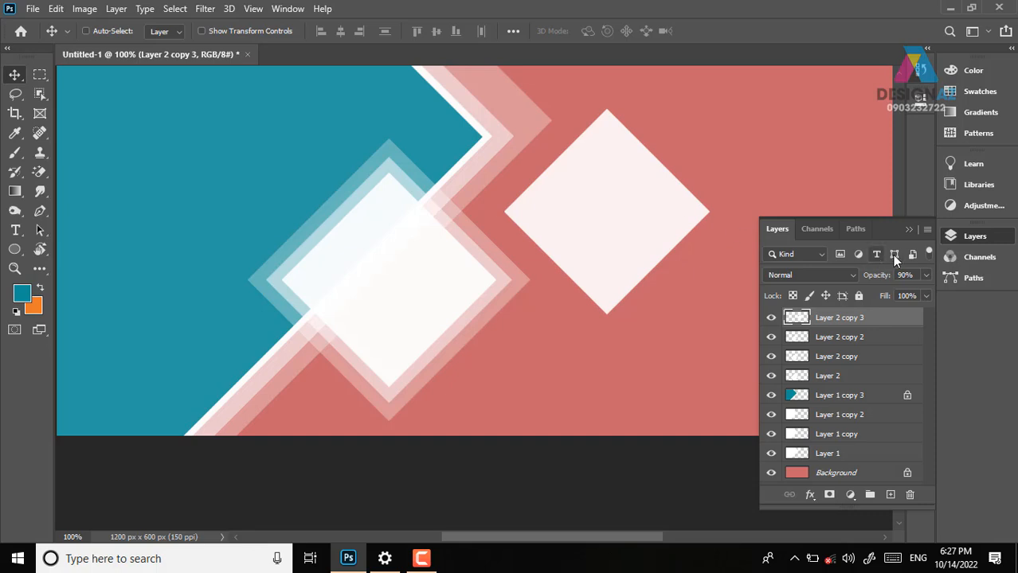
Set the separated diamond's opacity to 100%, invert it to black and centre it over the nested white diamonds
left_click(925, 275)
left_click_drag(916, 295, 928, 295)
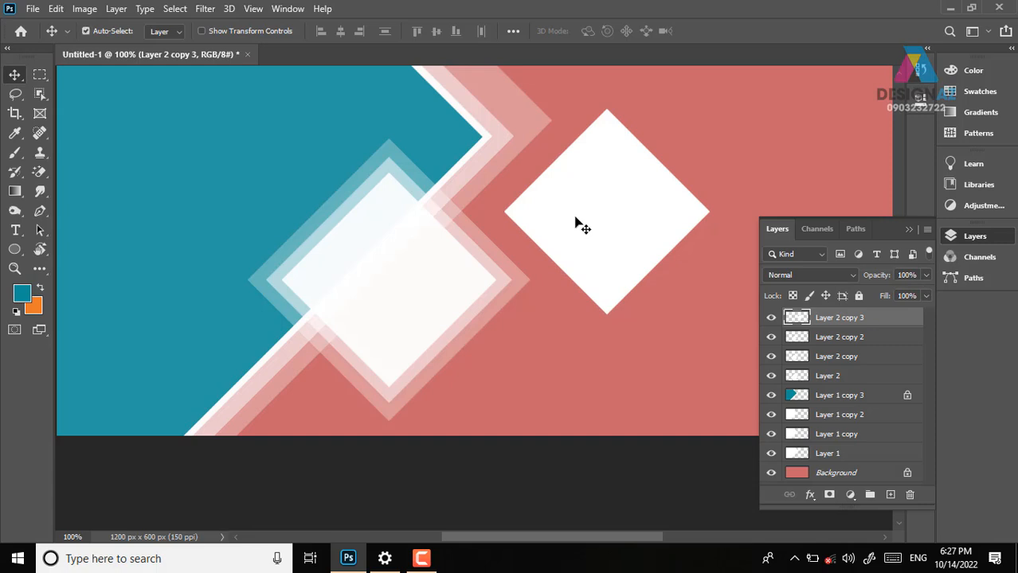
key("ctrl+i")
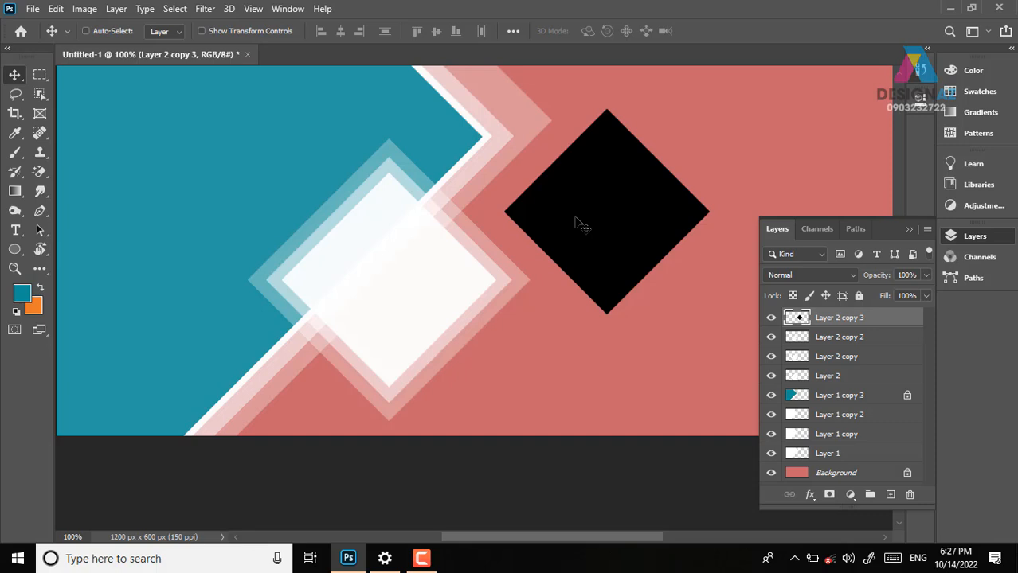
left_click_drag(621, 207, 425, 277)
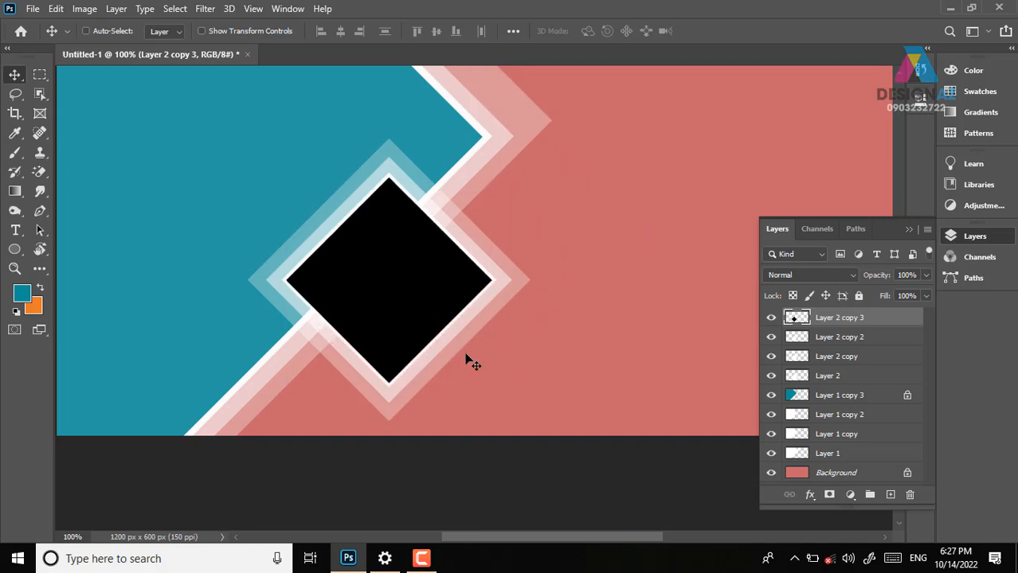
Duplicate the outermost 30% opacity diamond and place the copy on the red area to the right of the nested diamonds
key("ctrl+minus")
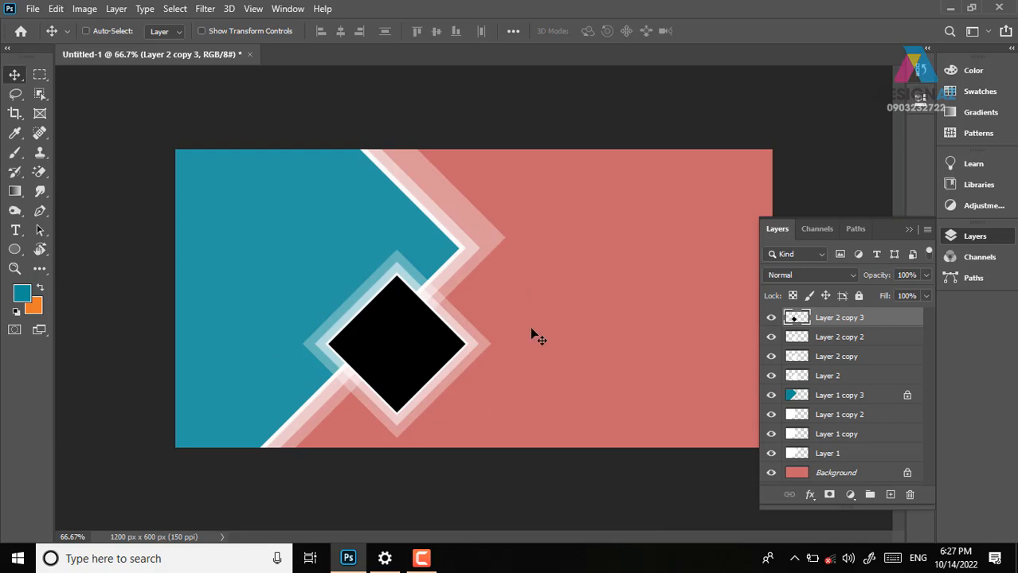
key("ctrl+plus")
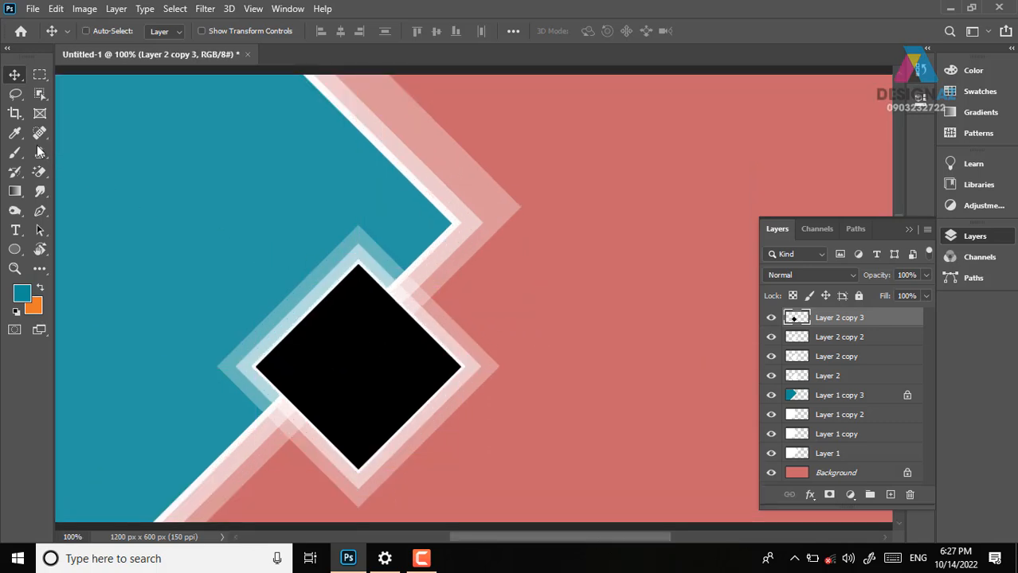
right_click(489, 368)
left_click(510, 375)
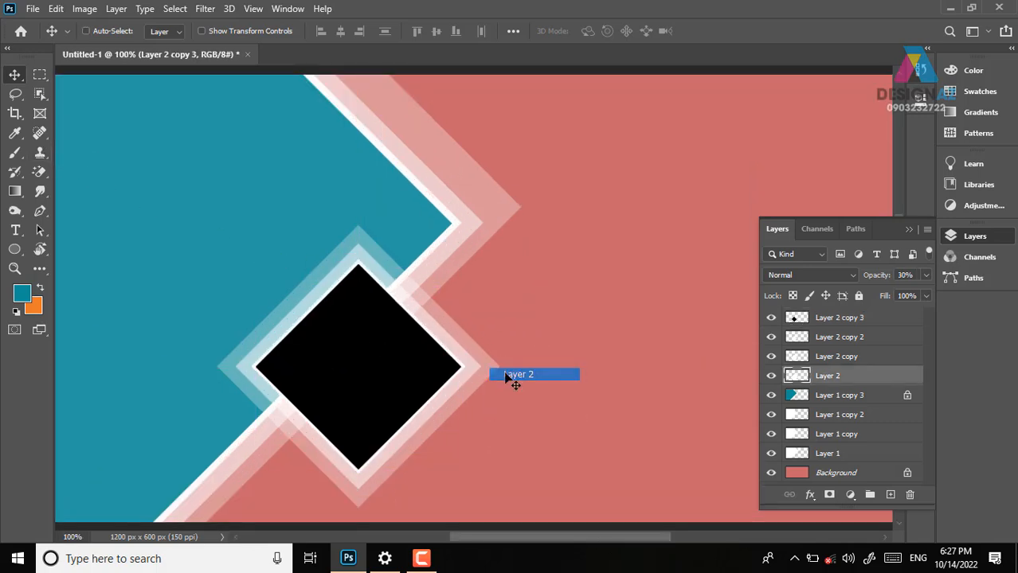
left_click_drag(495, 370, 706, 303)
Shrink the new copy to a small diamond, position it just right of the black diamond and set its opacity to 20%
key("ctrl+t")
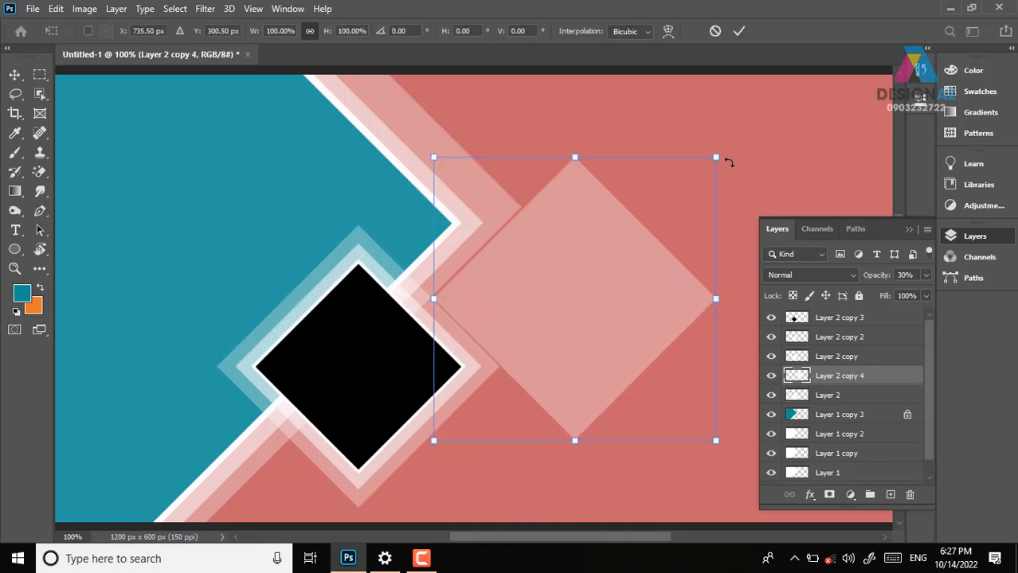
left_click_drag(720, 156, 502, 307)
key("Return")
left_click_drag(500, 394, 548, 335)
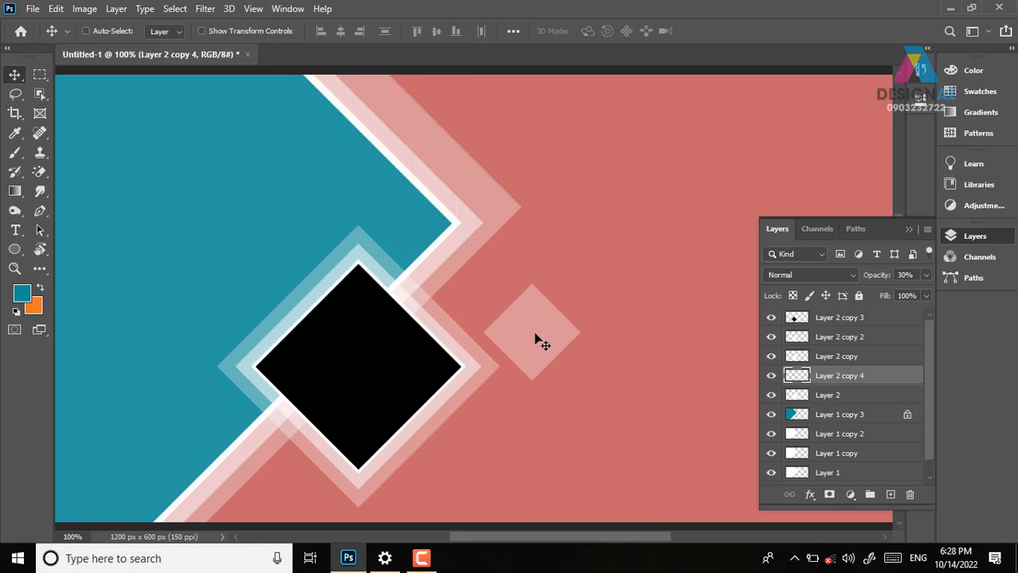
key("2")
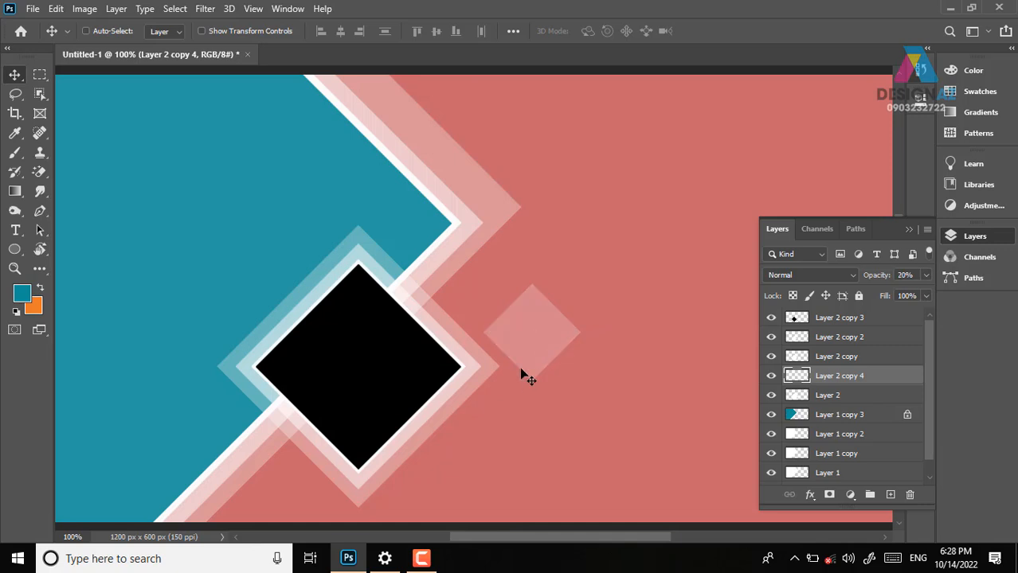
Duplicate the small diamond up near the canvas's top edge beside the arrow, scale it down further and set its opacity to 10%
left_click_drag(533, 343, 534, 122)
key("ctrl")
key("ctrl+t")
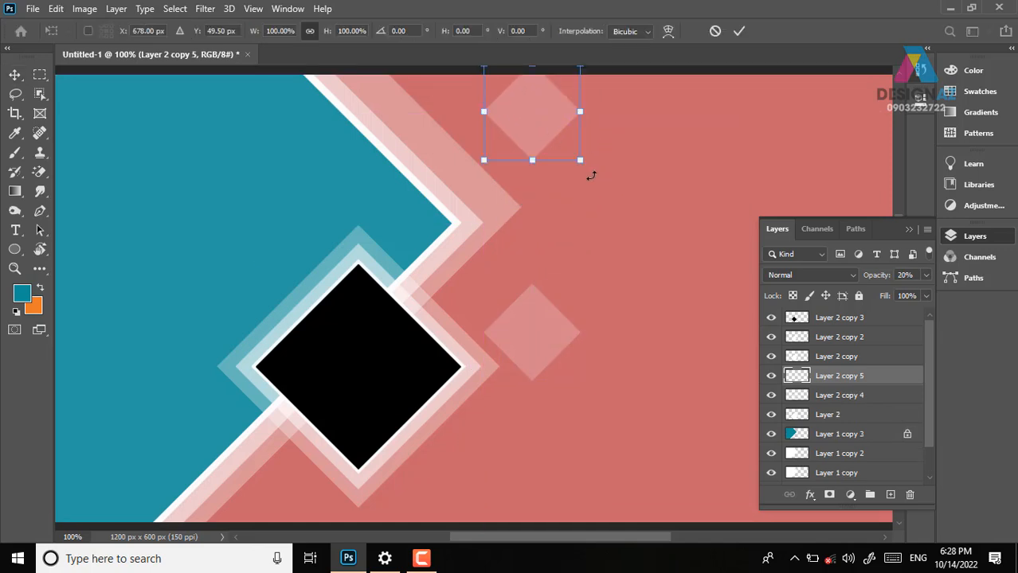
left_click_drag(579, 159, 480, 121)
key("Return")
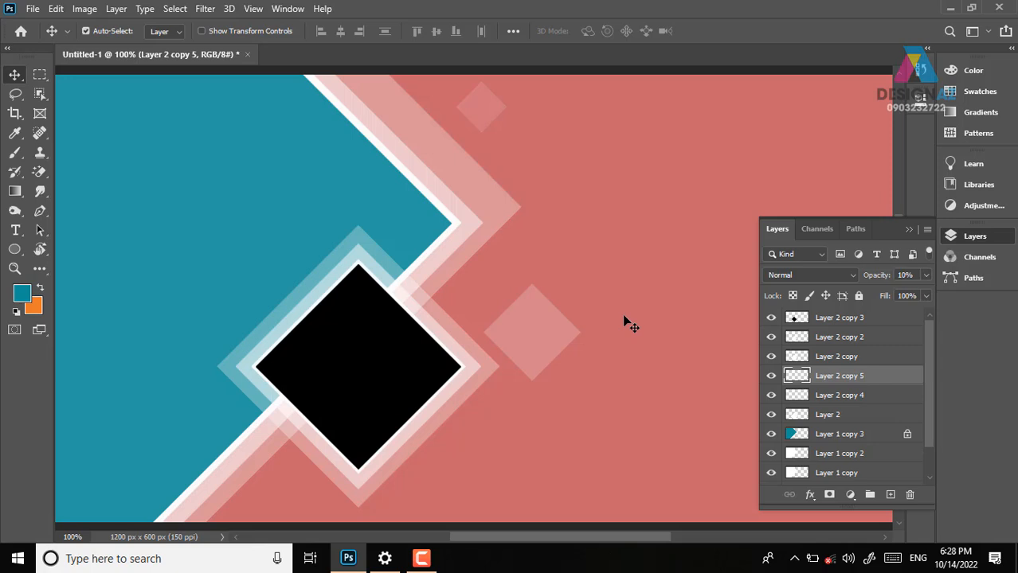
Delete all layers above the Background and fill the Background with the teal foreground colour
key("ctrl+minus")
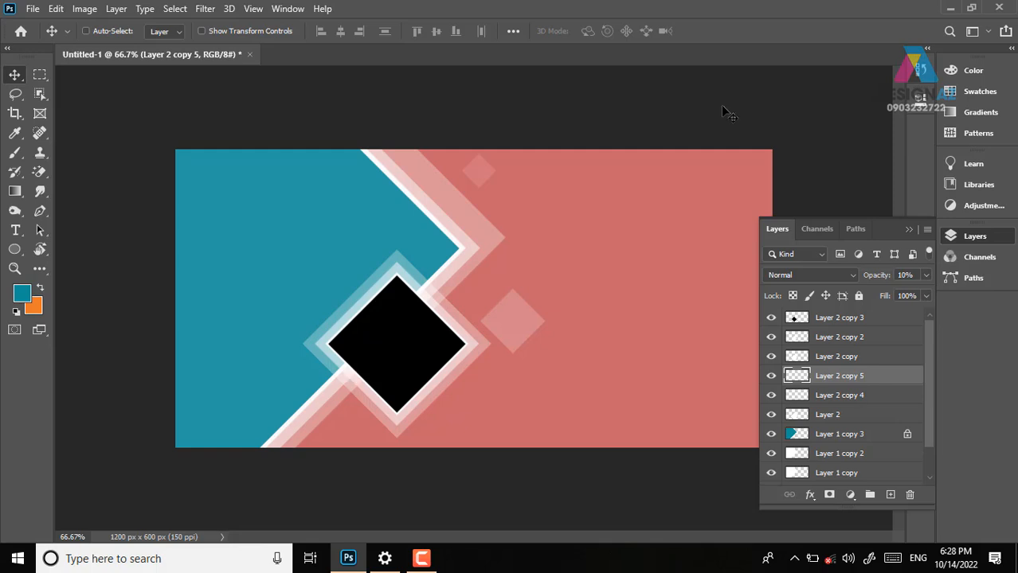
left_click(868, 317)
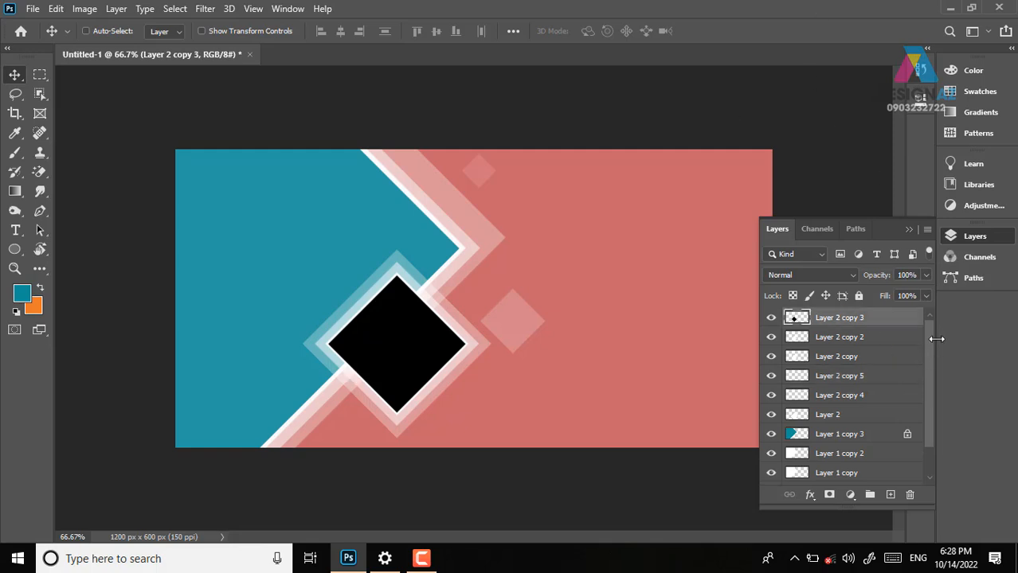
scroll(926, 339, "down", 2)
left_click(900, 463, "shift")
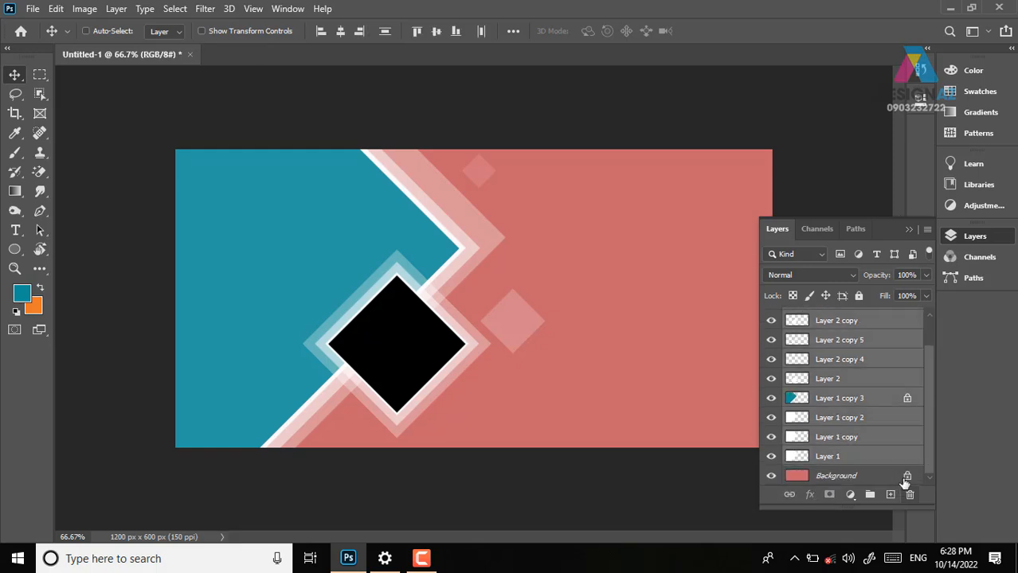
left_click(909, 495)
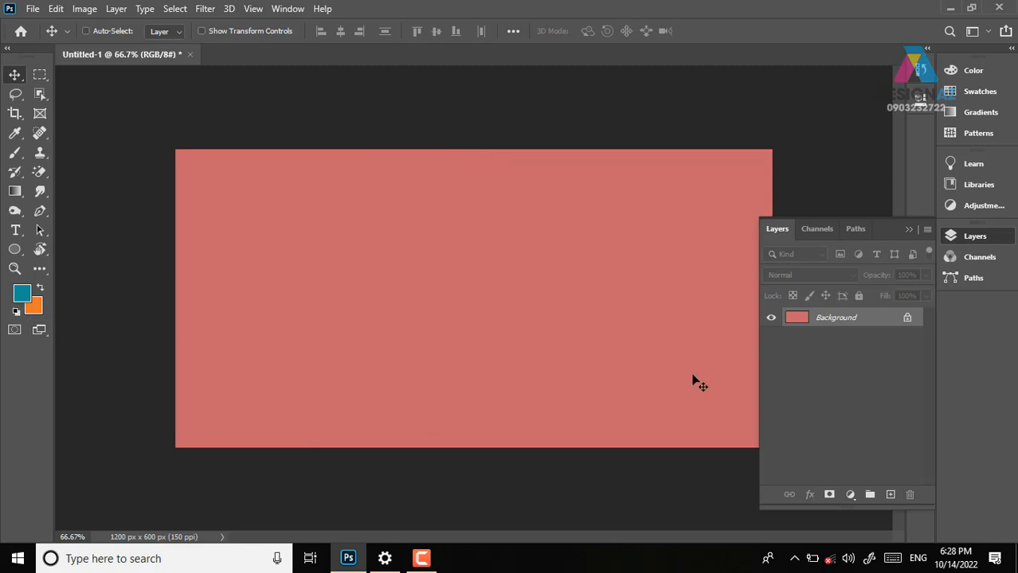
key("alt+BackSpace")
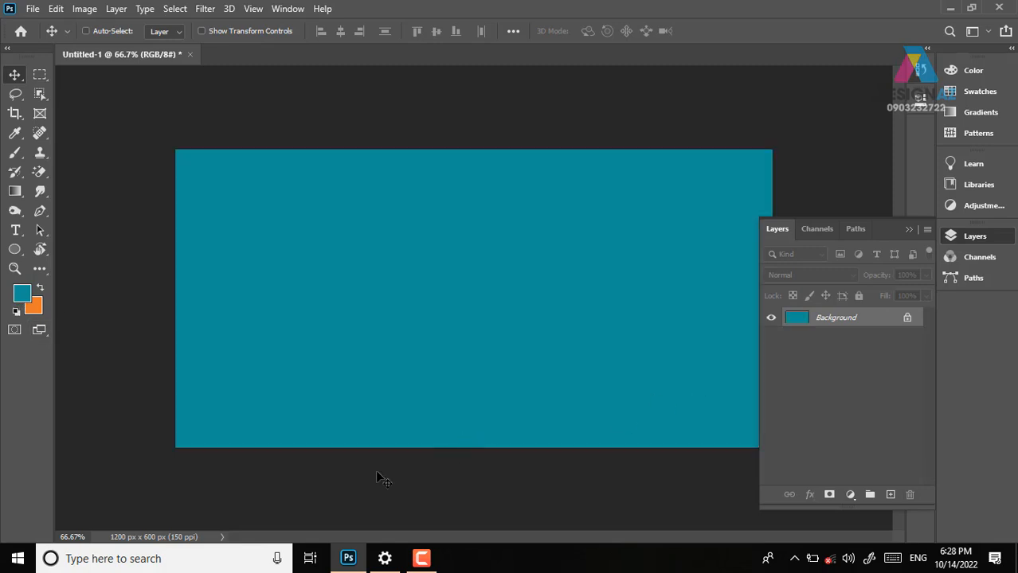
Select a horizontal rectangular band from the canvas's left edge to just past its middle and add a new layer
left_click(41, 75)
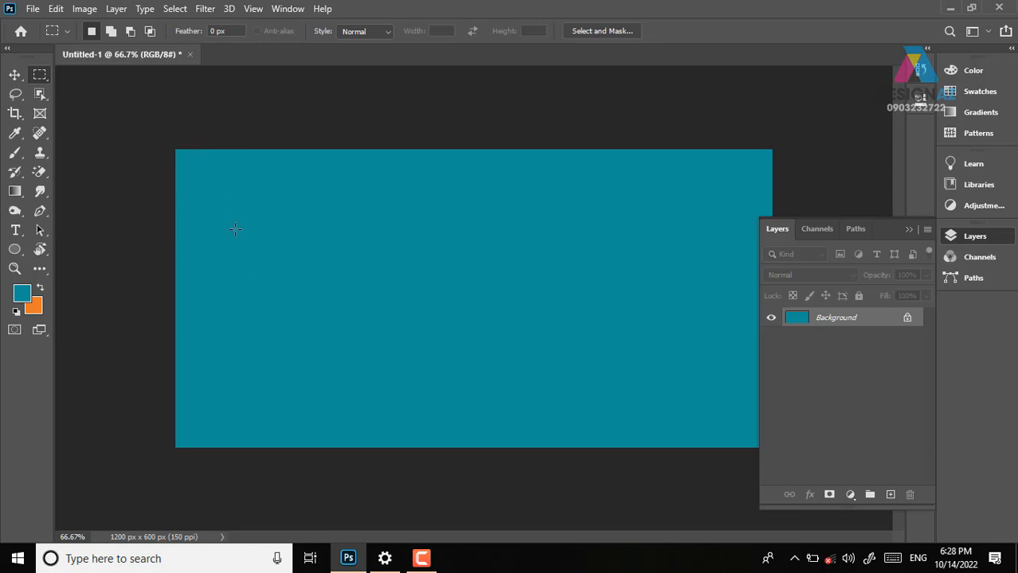
left_click_drag(174, 198, 505, 245)
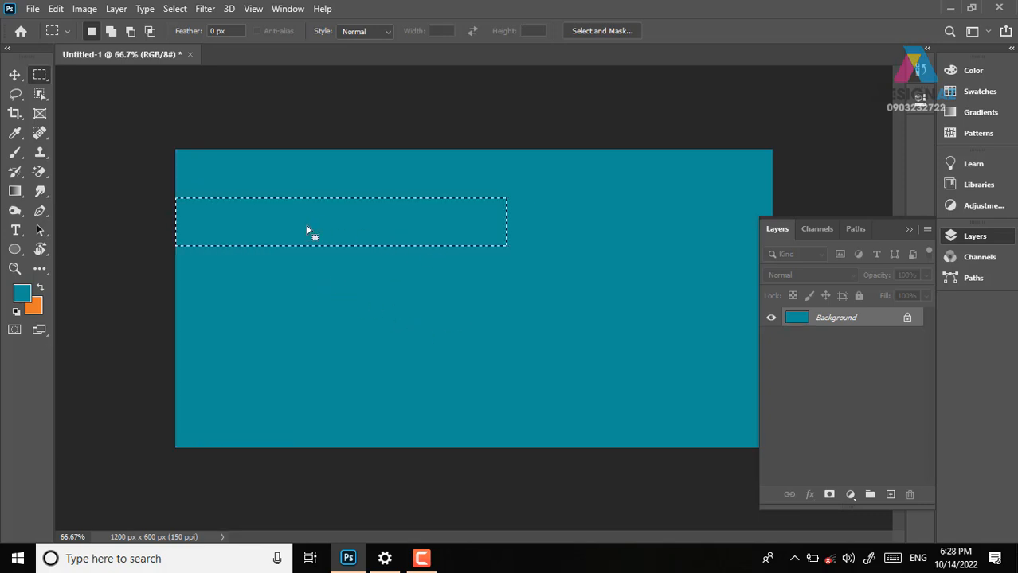
left_click(891, 495)
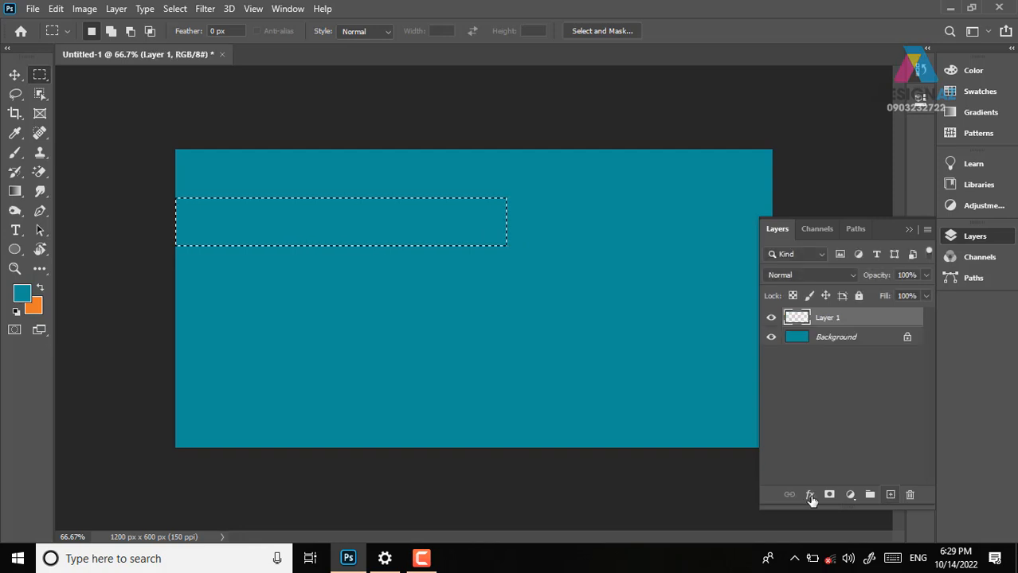
Set the foreground colour to white, fill the band selection on the new layer and deselect
left_click(22, 295)
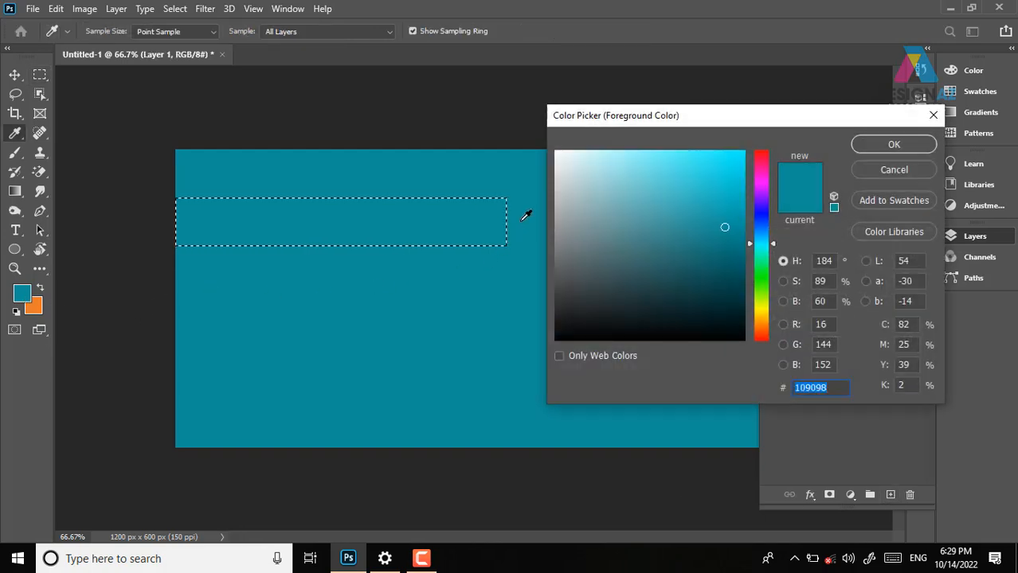
left_click_drag(575, 165, 555, 150)
left_click(893, 144)
key("m")
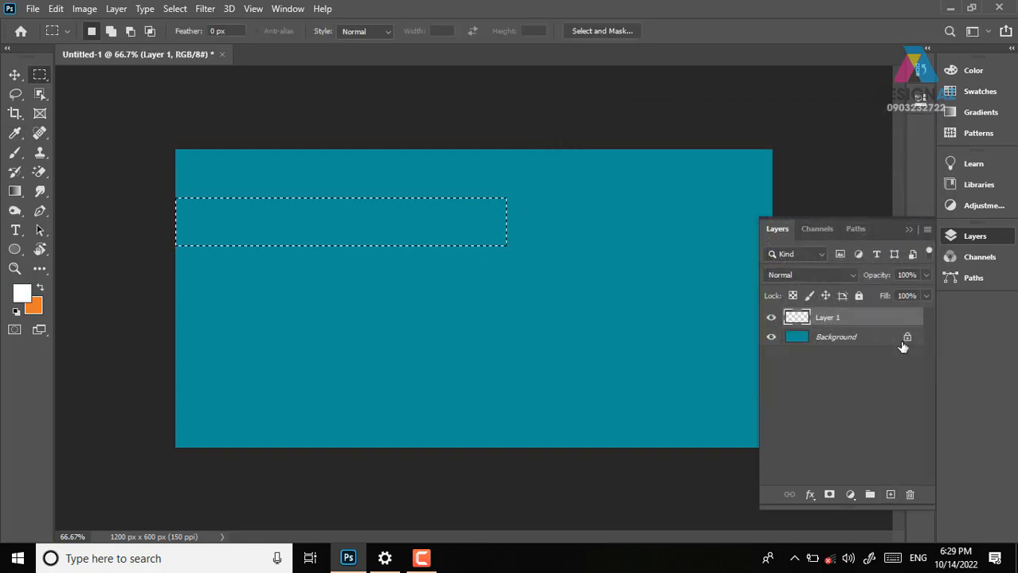
key("alt+BackSpace")
key("v")
key("ctrl+d")
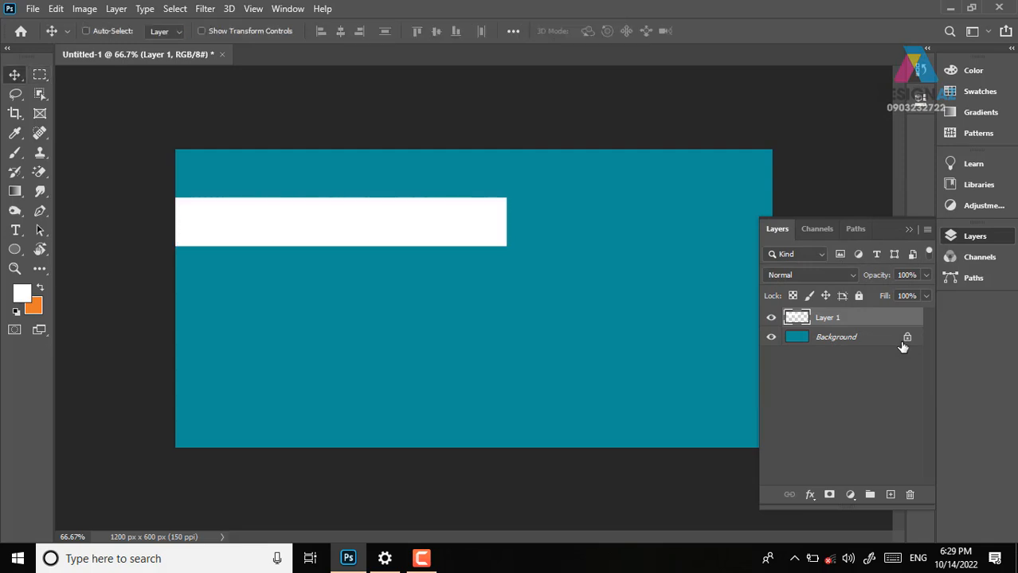
Duplicate the white bar directly below the original and nudge the copy up to leave only a thin teal gap
left_click_drag(396, 226, 391, 276)
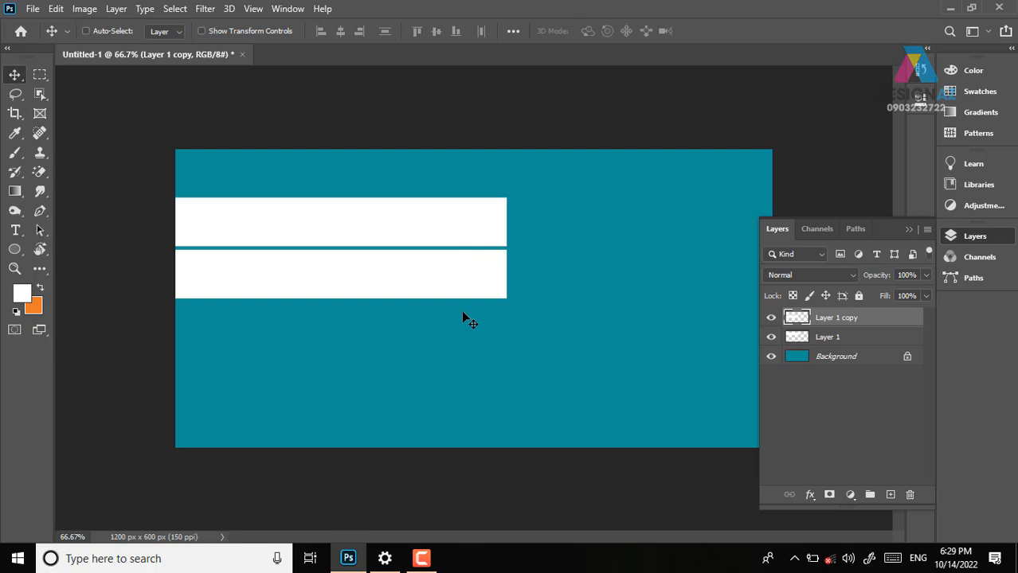
key("ctrl+plus")
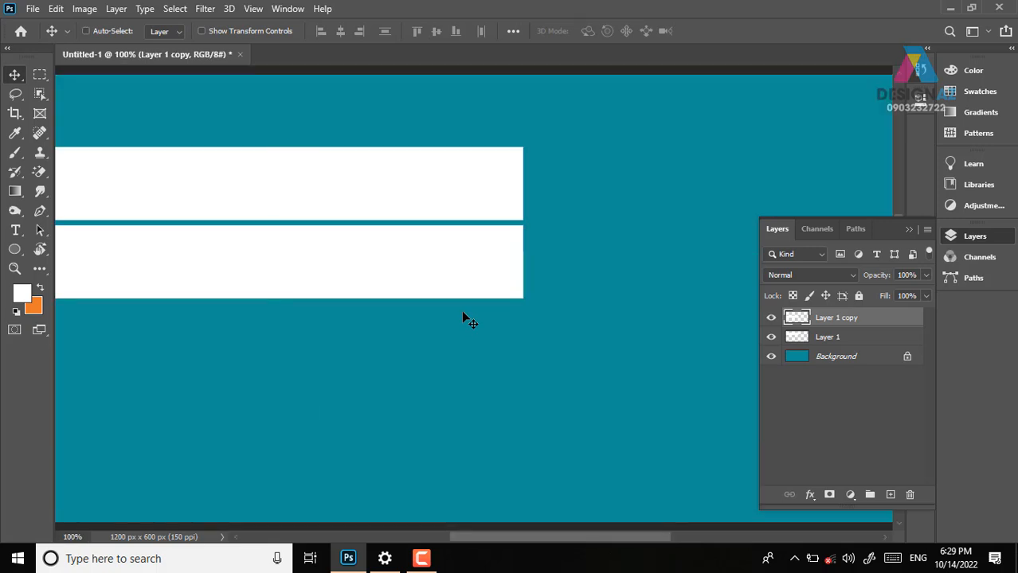
key("ctrl+plus")
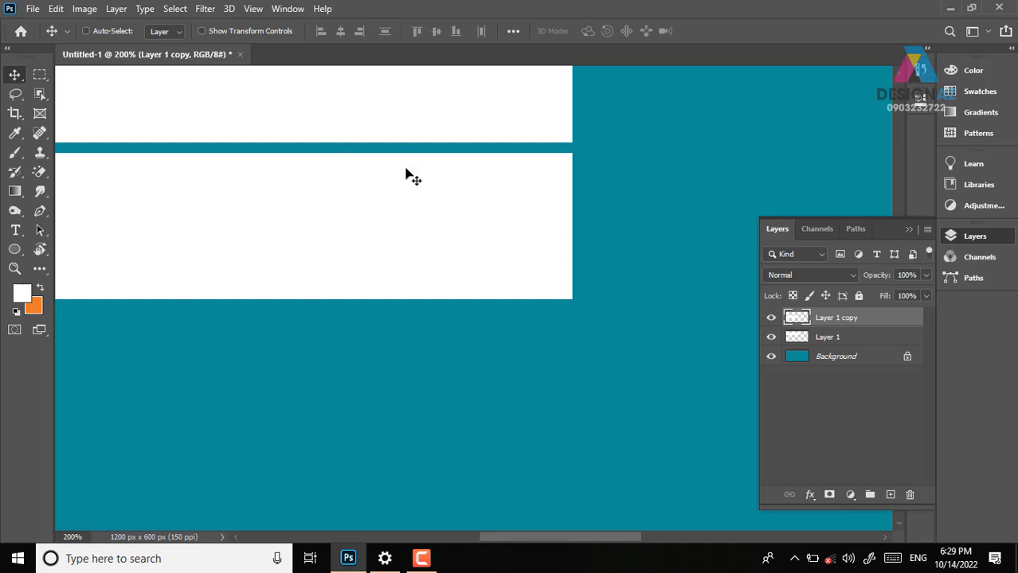
right_click(443, 172)
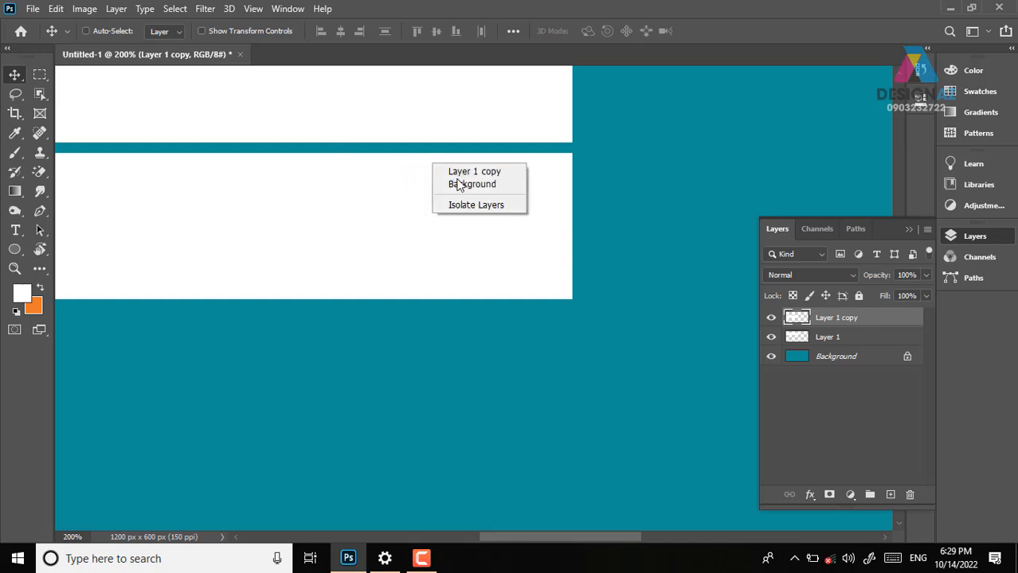
left_click(470, 172)
key("Up")
key("Up")
key("Up")
key("Up")
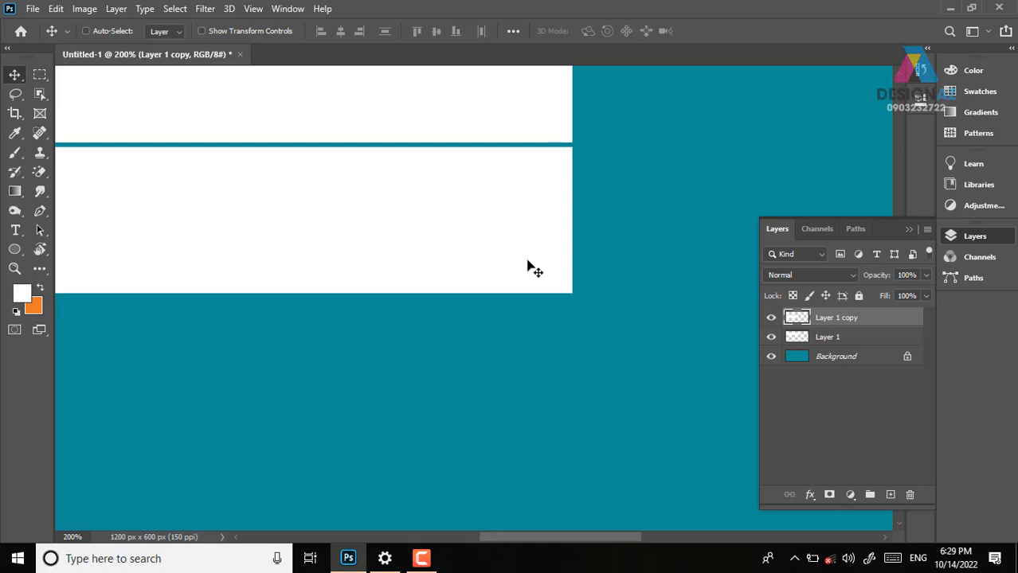
Duplicate the second white bar straight down as a third bar, redoing the placement to match the thin teal gap
left_click_drag(331, 243, 597, 227)
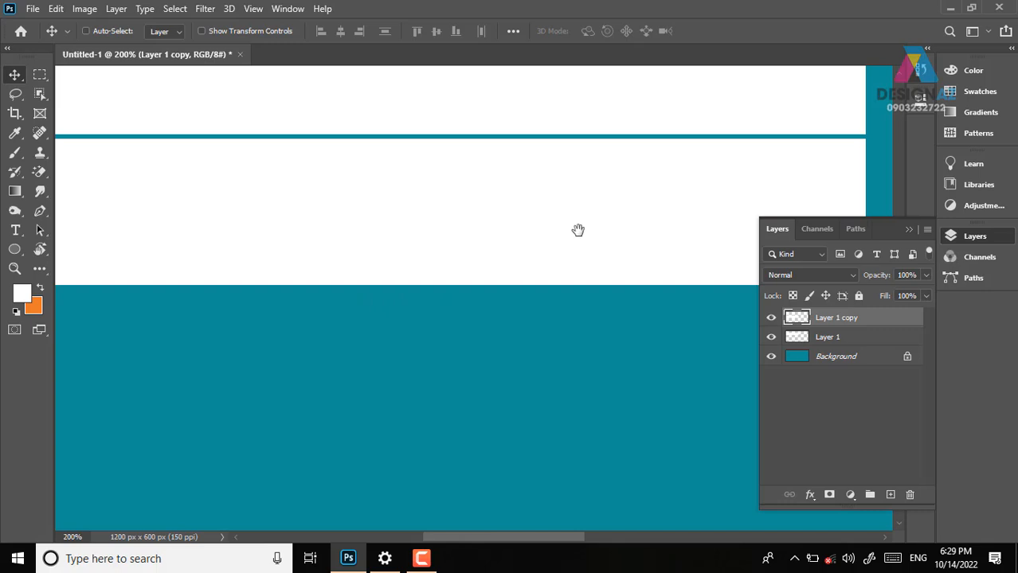
key("ctrl+minus")
key("ctrl+minus")
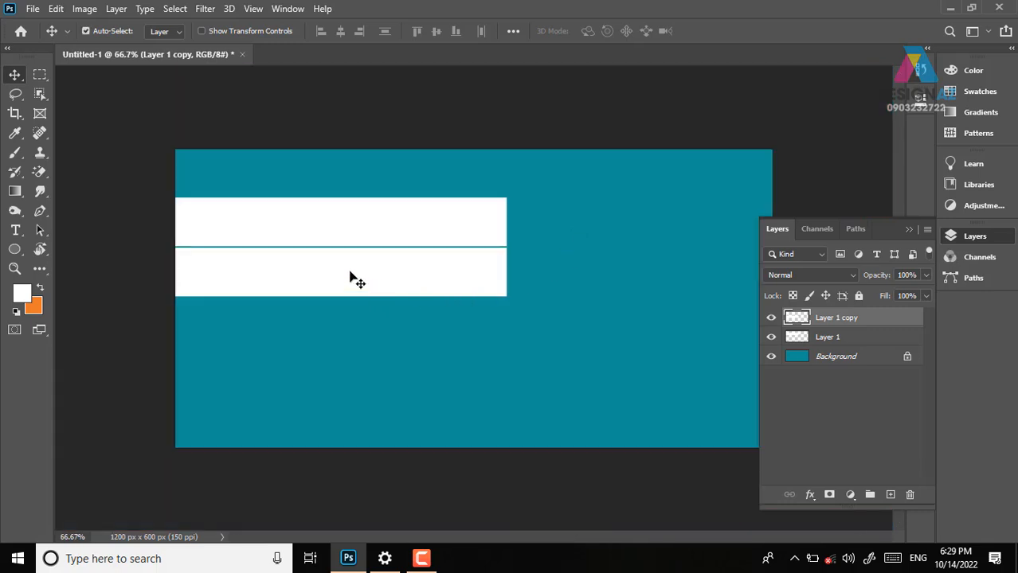
key("ctrl+plus")
left_click_drag(298, 264, 443, 259)
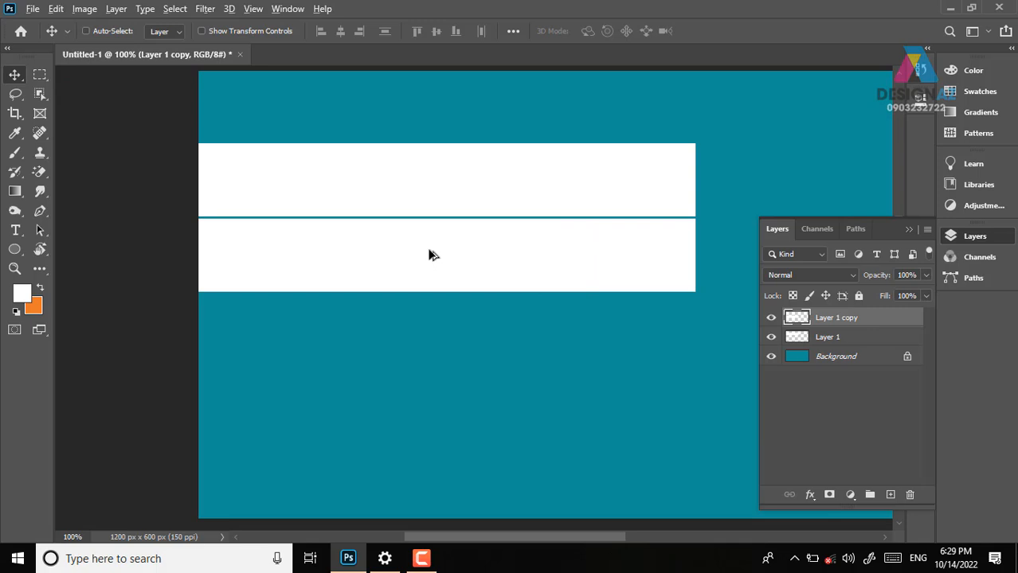
left_click_drag(445, 263, 449, 340)
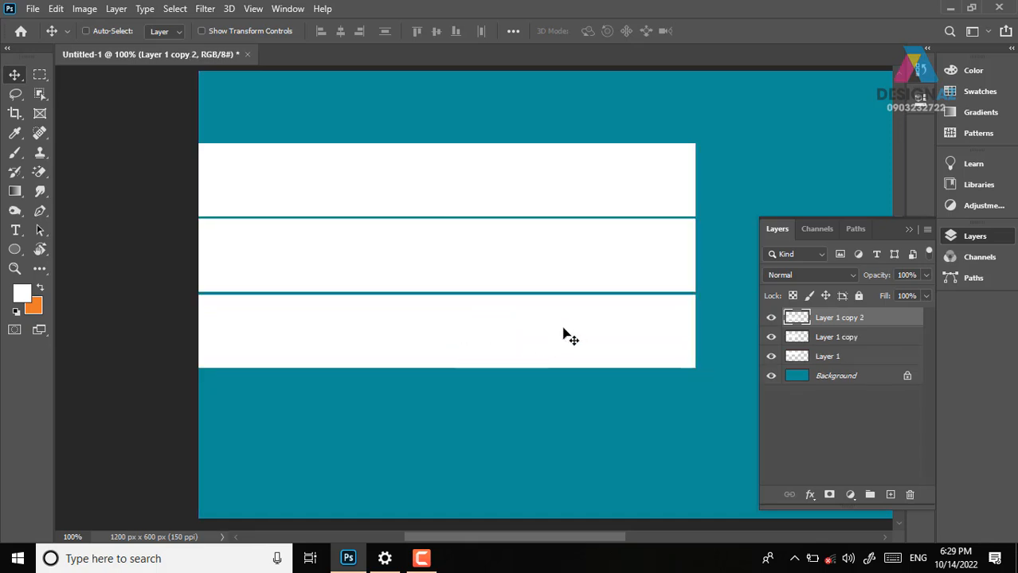
key("ctrl+plus")
key("ctrl+z")
left_click_drag(453, 163, 456, 316)
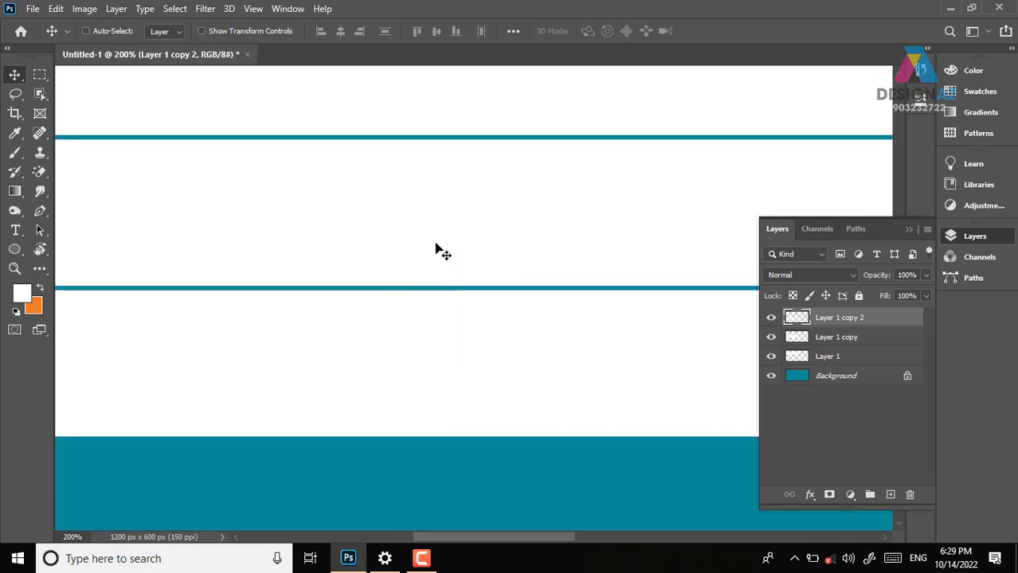
Duplicate the white bar three more times with matching thin teal gaps so six bars fill the canvas height
key("ctrl+minus")
key("ctrl+minus")
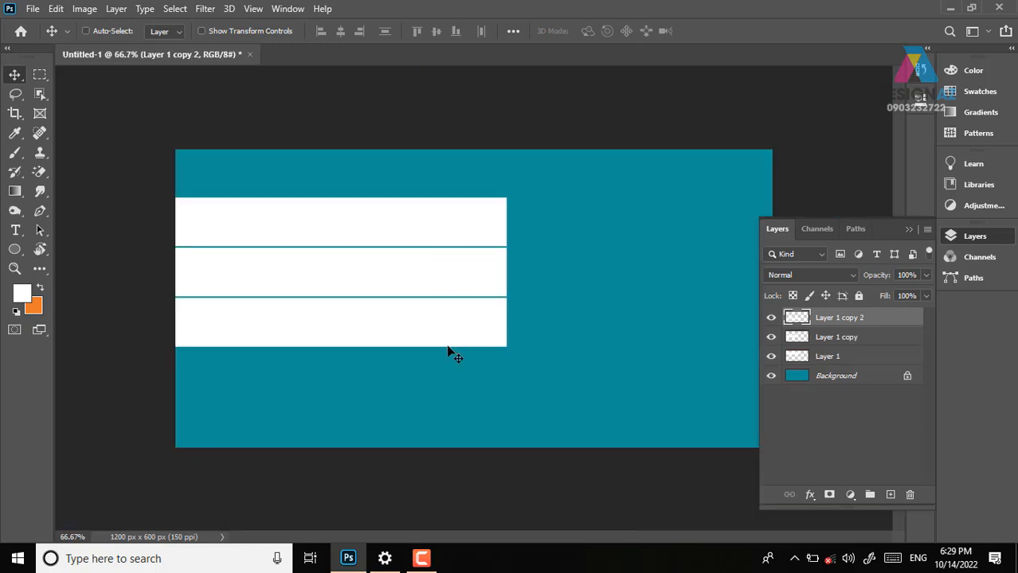
left_click_drag(412, 326, 381, 390)
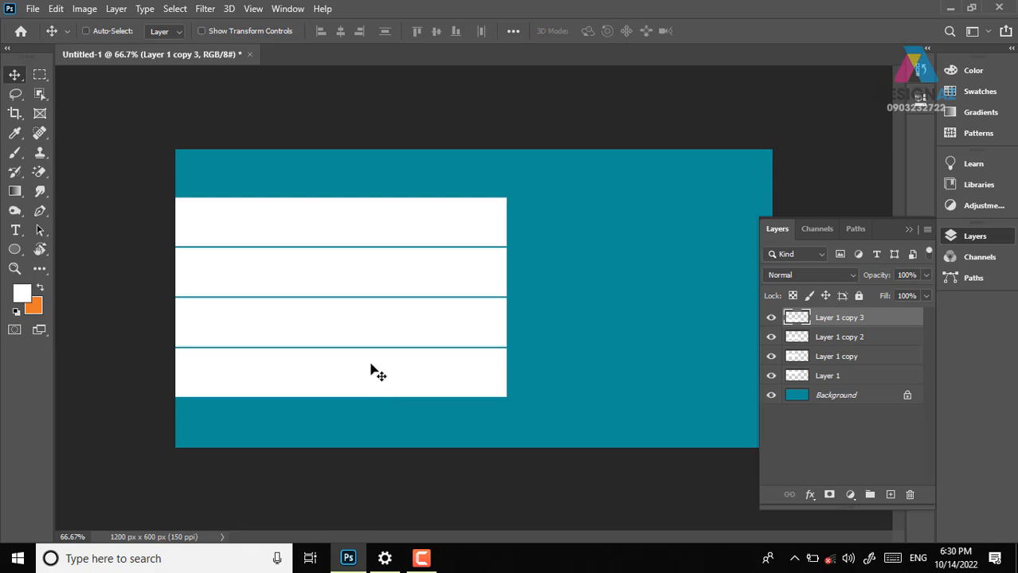
left_click_drag(359, 359, 406, 195)
key("ctrl+j")
key("ctrl+j")
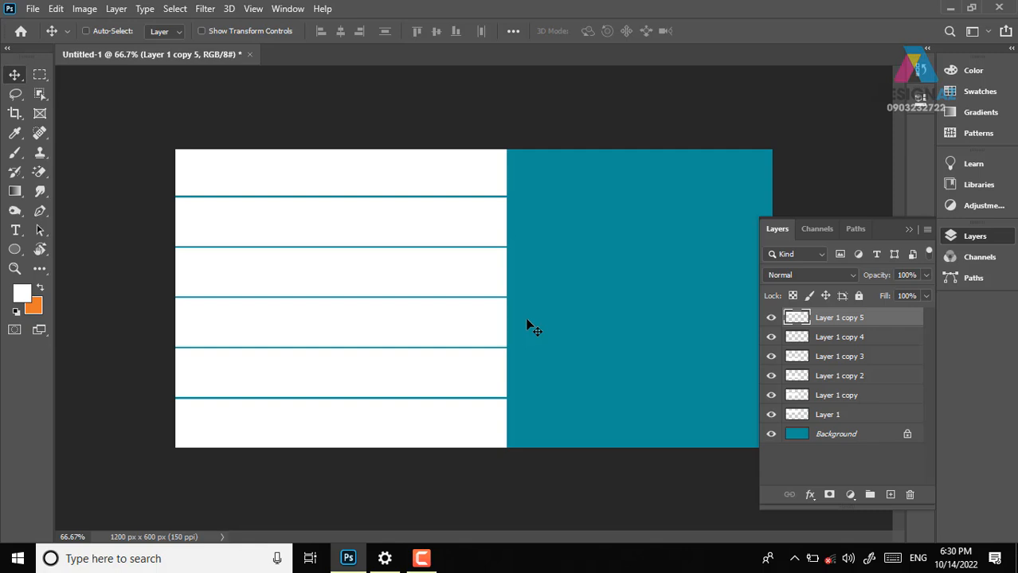
Shorten the topmost white bar from its right end to about 80% of its width
right_click(456, 167)
left_click(478, 175)
key("ctrl+t")
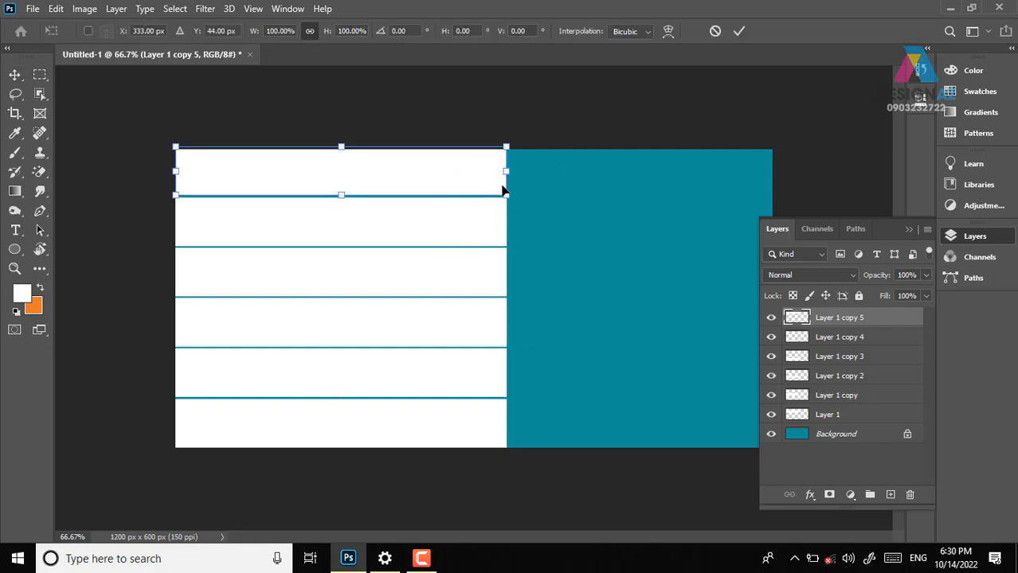
left_click_drag(506, 171, 442, 174)
key("Return")
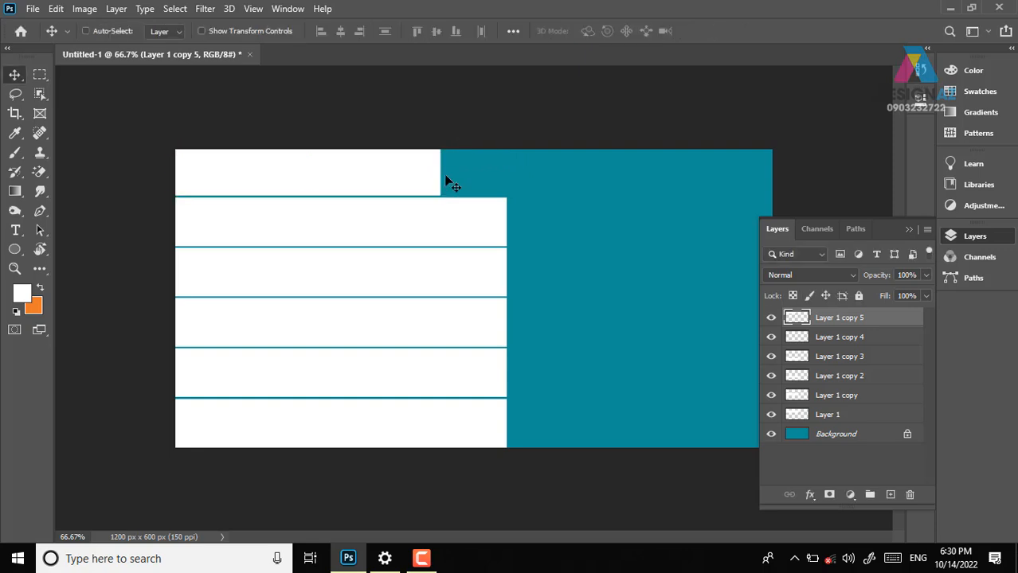
Shorten the bottom white bar from its right end so it stops short of the top bar's end
right_click(466, 416)
left_click(494, 427)
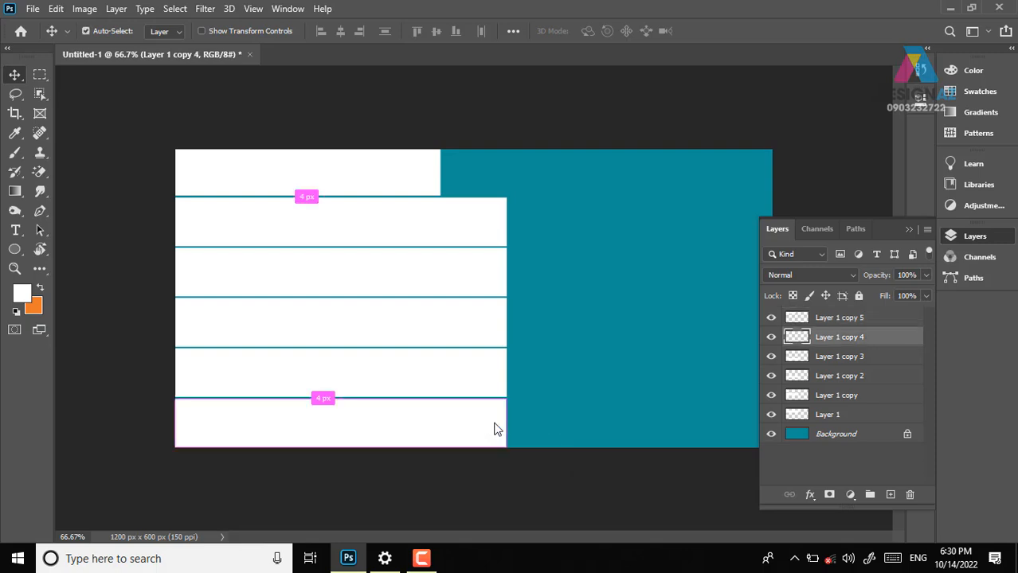
key("ctrl+t")
left_click_drag(506, 423, 413, 424)
key("Return")
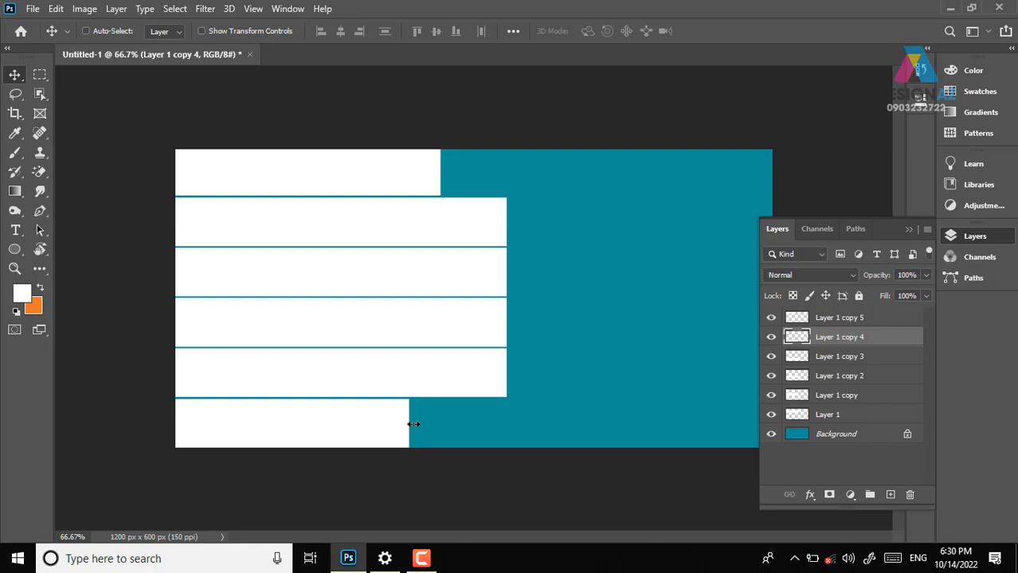
Shorten the fifth white bar from the top so it ends slightly past the top bar's end
right_click(478, 366)
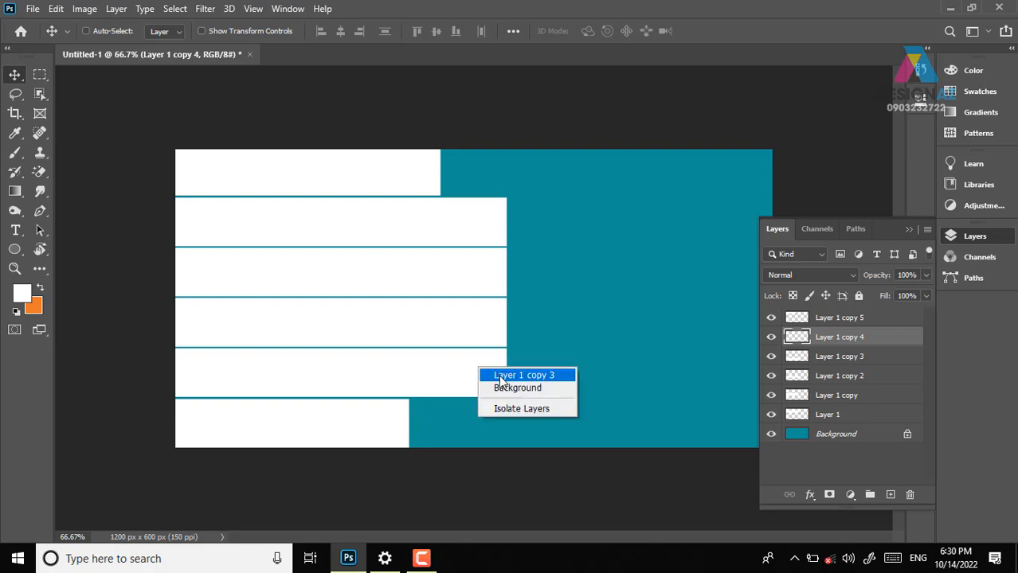
left_click(510, 372)
key("ctrl+t")
left_click_drag(507, 373, 454, 380)
key("Return")
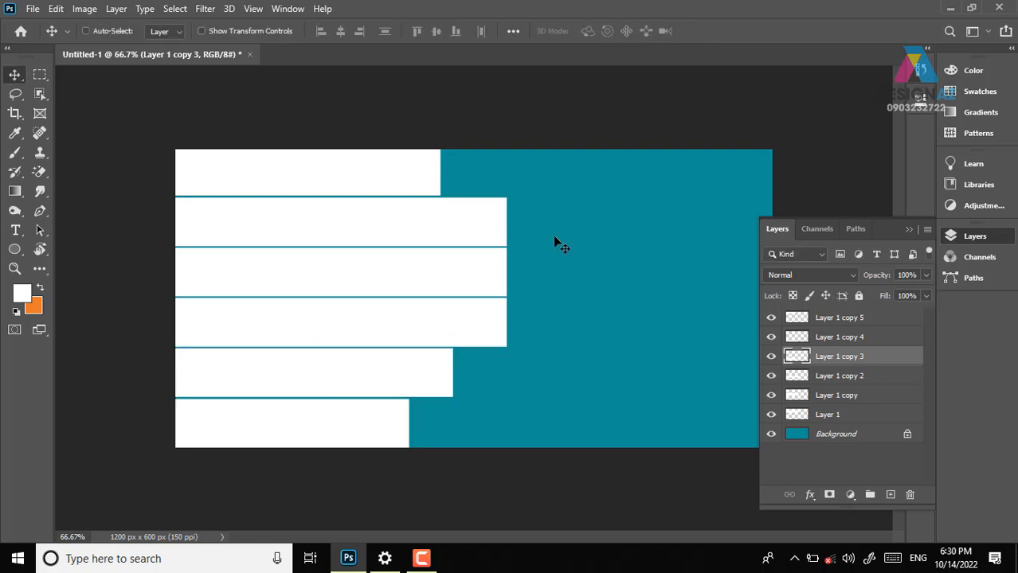
Shorten the second white bar from the top to 470 px wide, aligning its right end with the bottom bar
right_click(463, 216)
left_click(488, 220)
key("ctrl+t")
left_click_drag(505, 221, 409, 222)
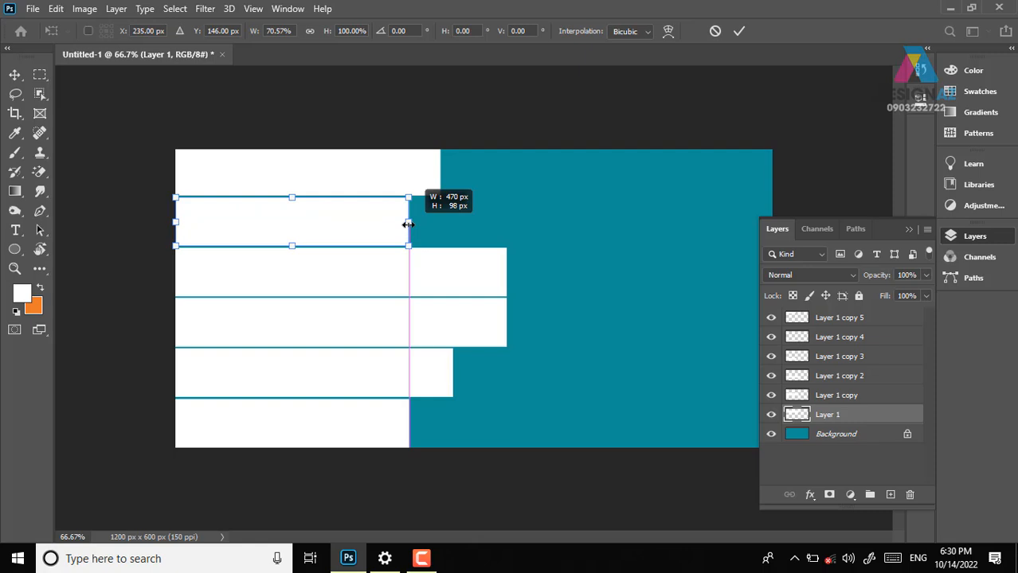
key("Return")
Shorten the third white bar slightly so it ends between the ends of the fourth and fifth bars
right_click(481, 275)
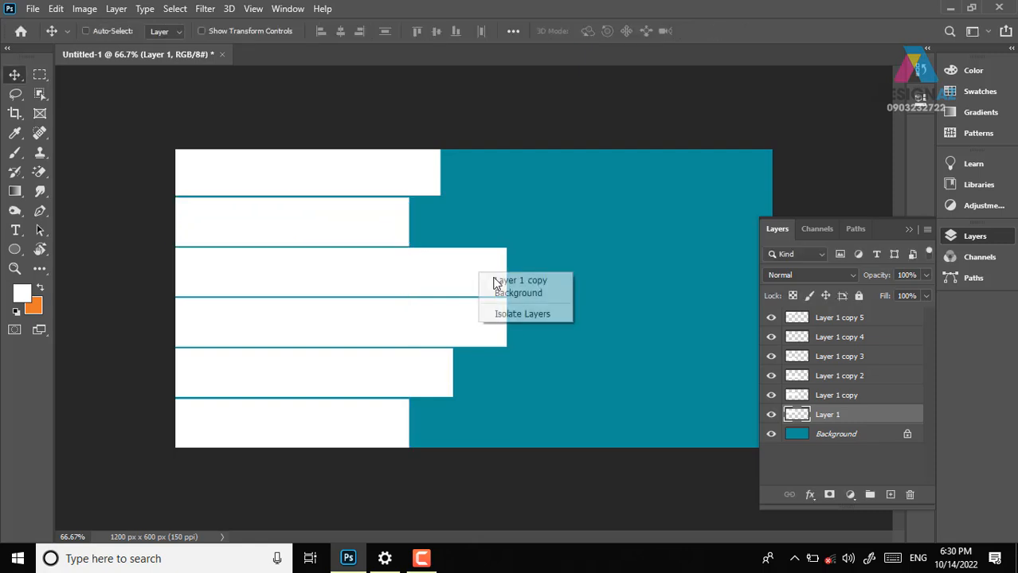
left_click(498, 281)
key("ctrl+t")
left_click_drag(506, 272, 473, 274)
key("Return")
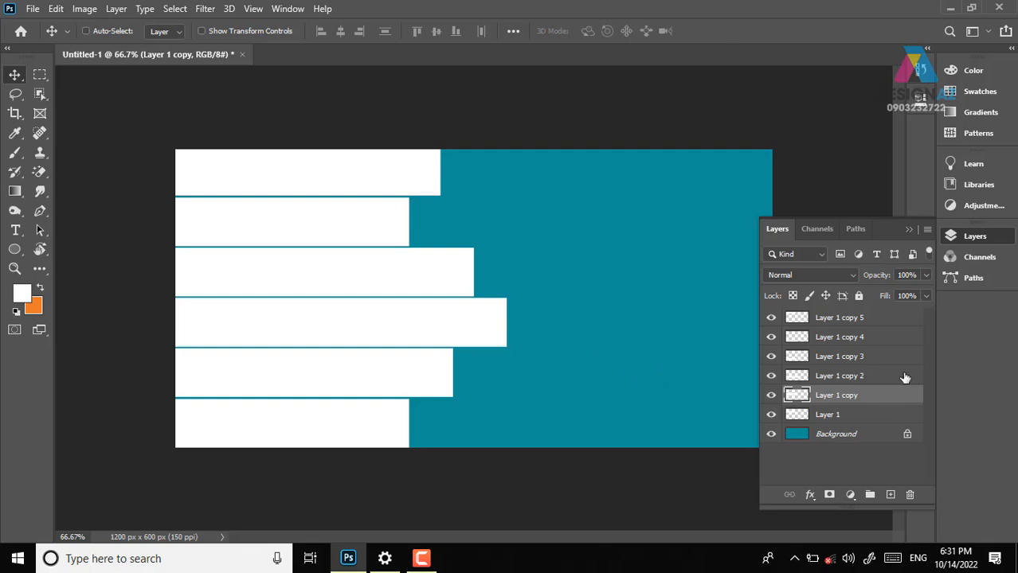
Select all six white bar layers and combine them into one layer group
left_click(872, 417)
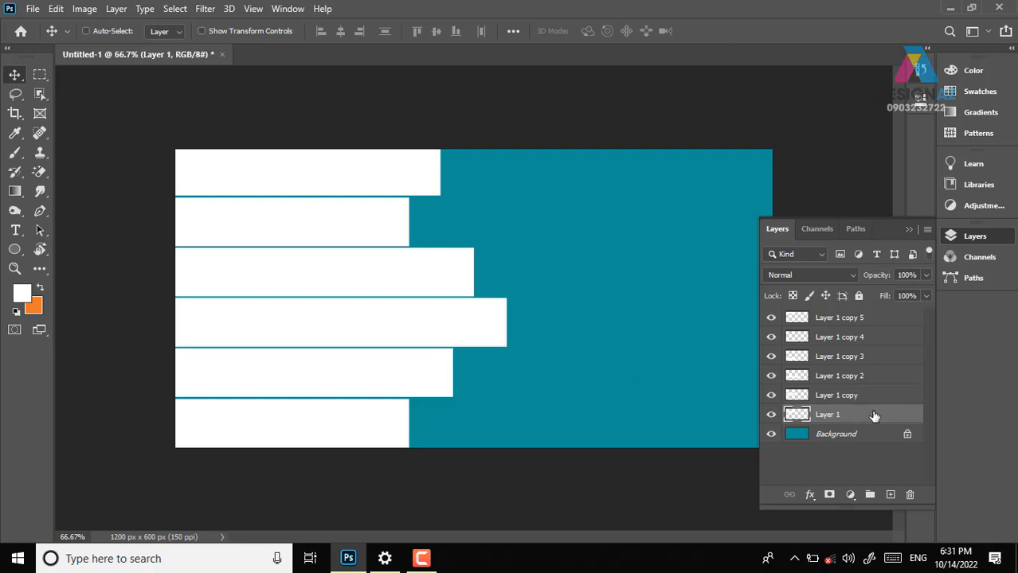
left_click(879, 400, "shift")
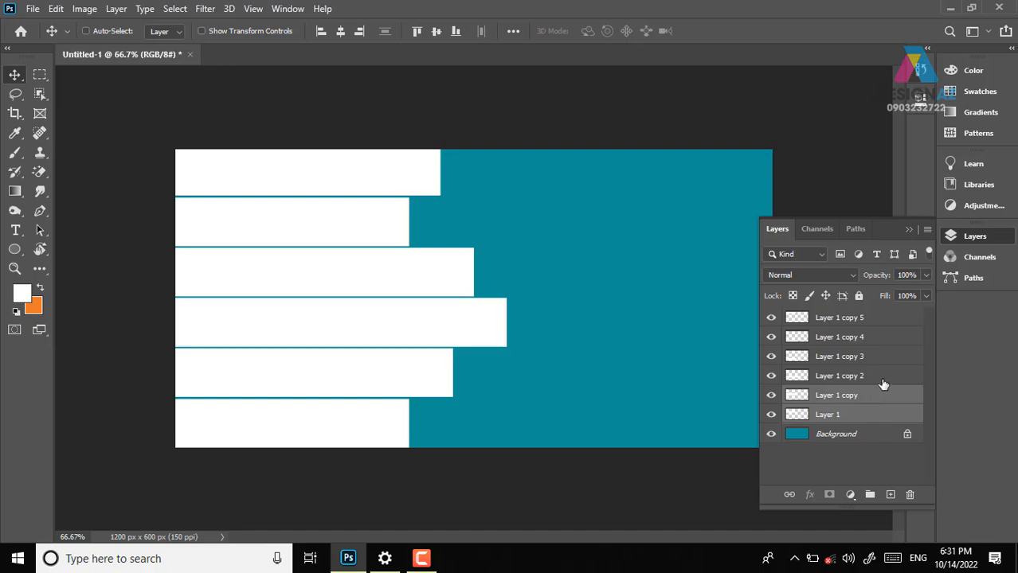
left_click(879, 379, "shift")
left_click(879, 362, "shift")
left_click(873, 339, "shift")
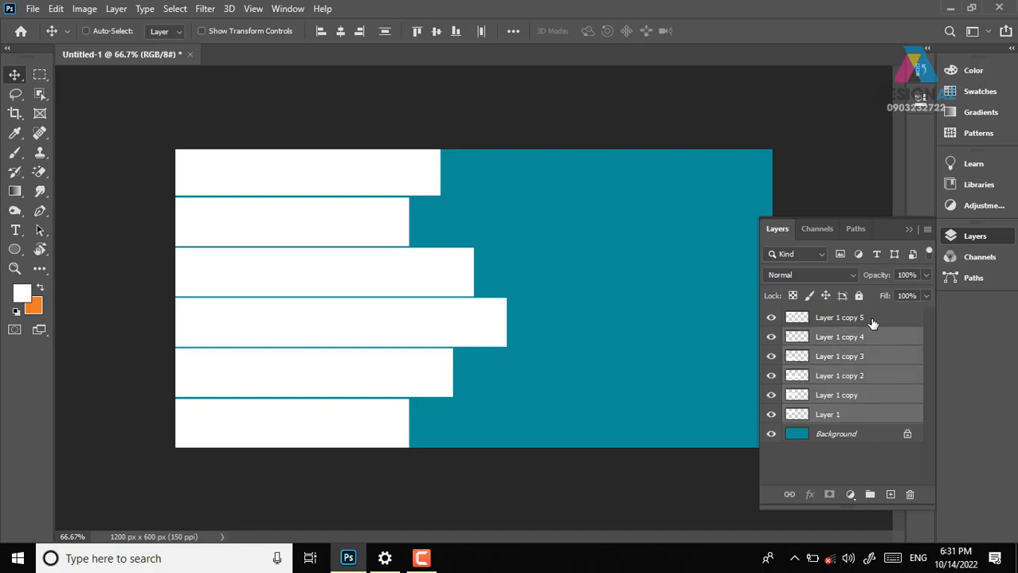
left_click(873, 320, "shift")
left_click_drag(305, 271, 444, 286)
key("ctrl+z")
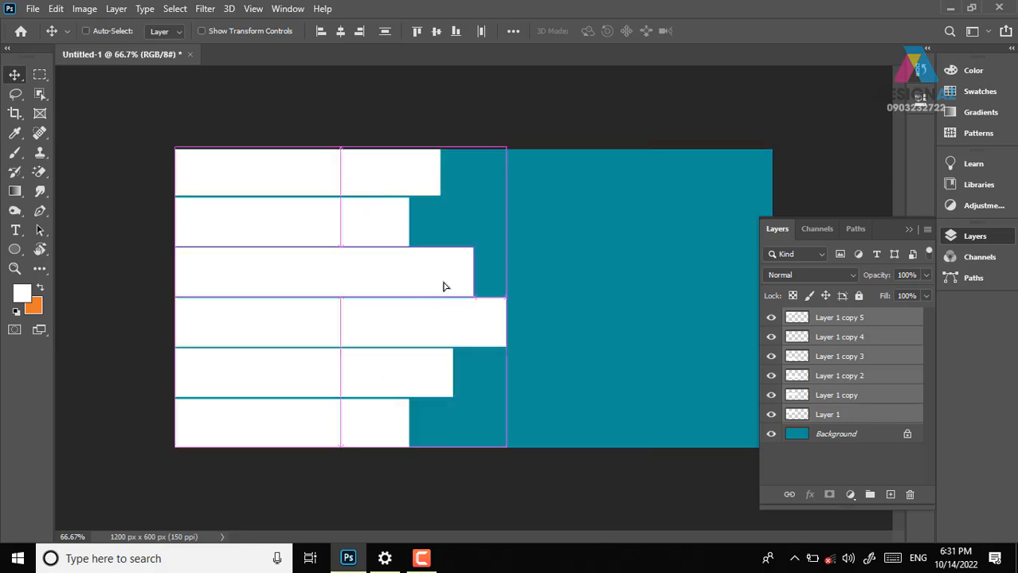
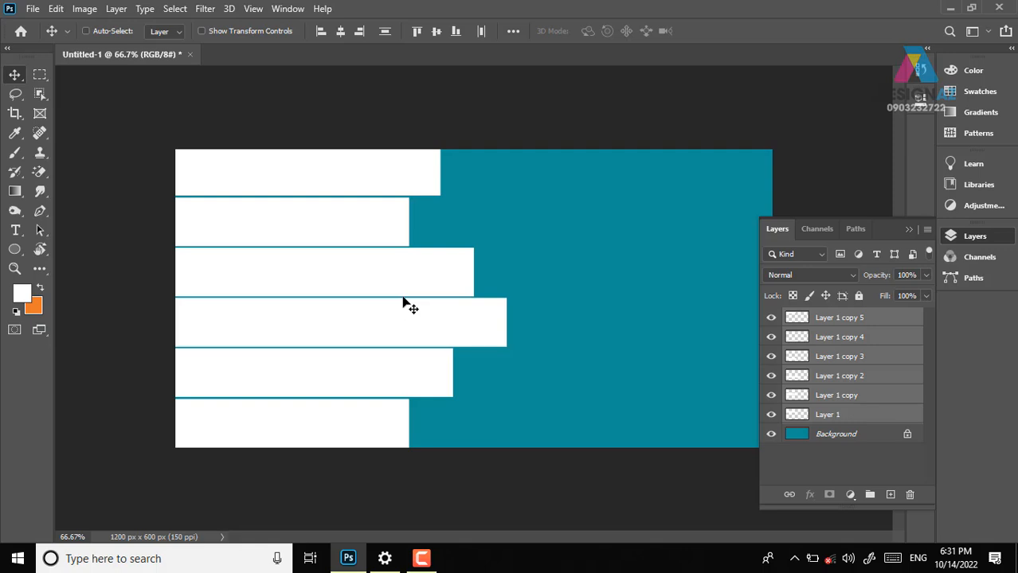
key("ctrl+t")
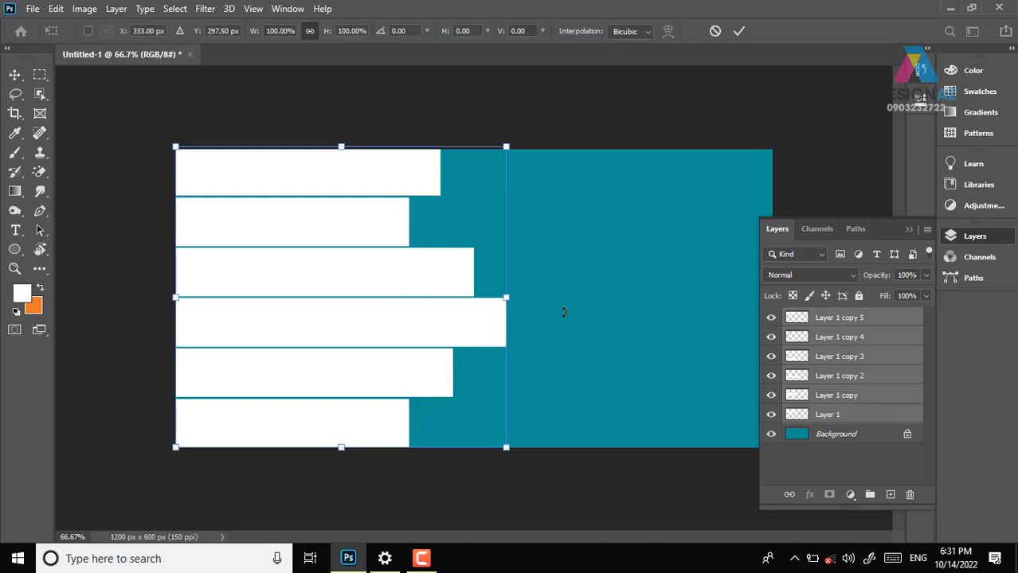
key("Return")
key("ctrl+g")
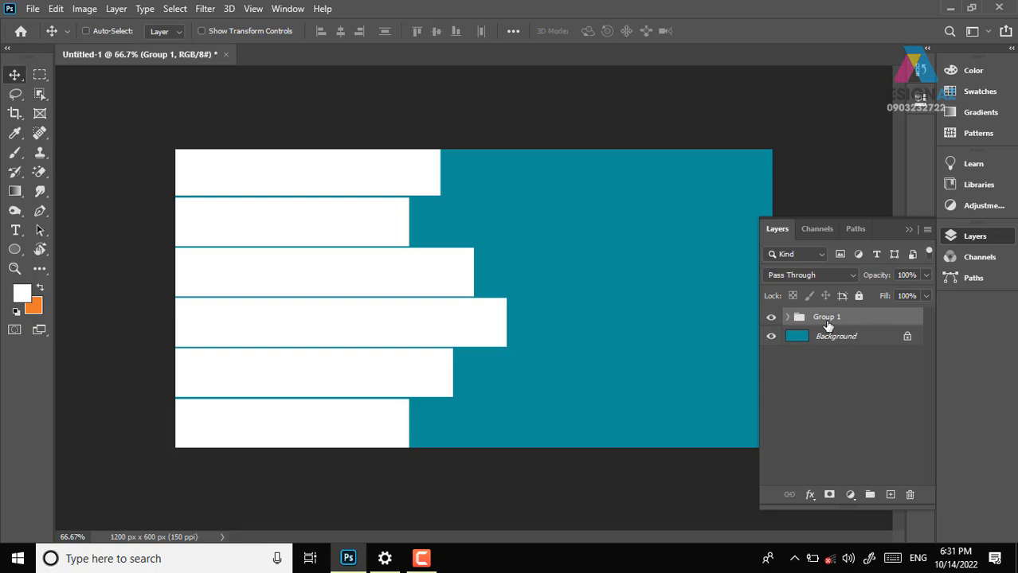
left_click(786, 317)
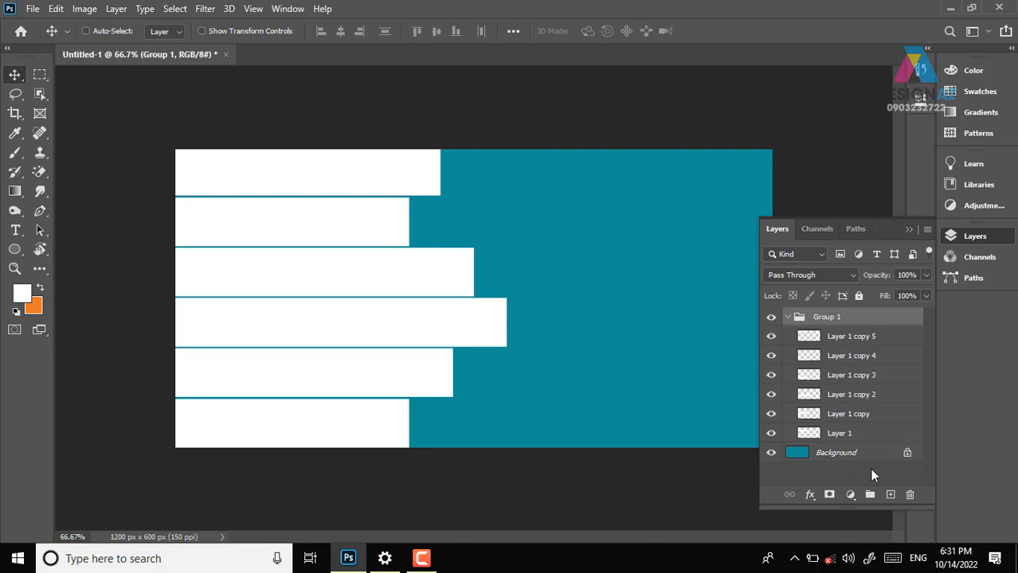
left_click(787, 318)
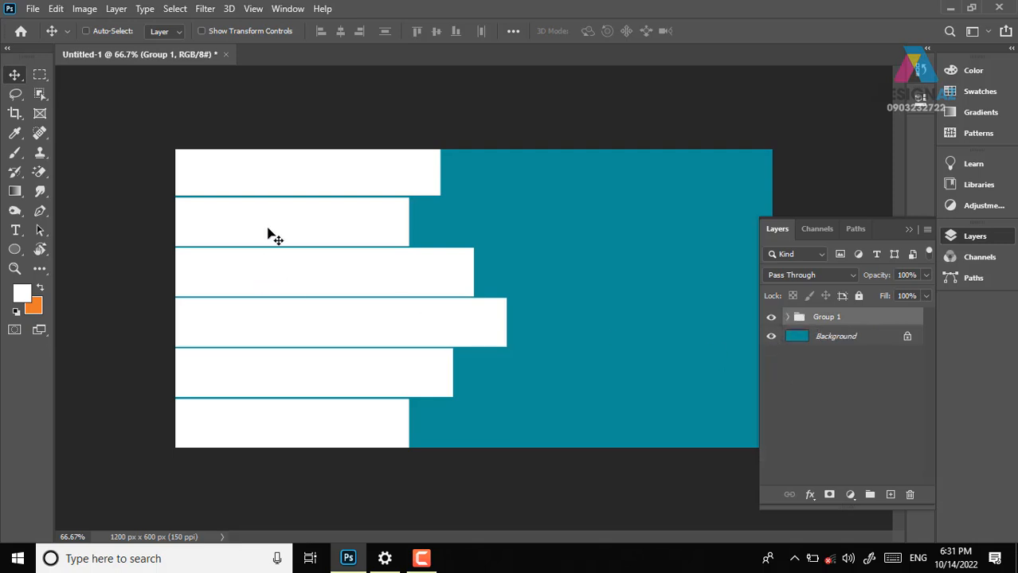
Rotate the bar group 60° clockwise, then position and stretch it so the bars run diagonally past the canvas's top edge
key("ctrl+t")
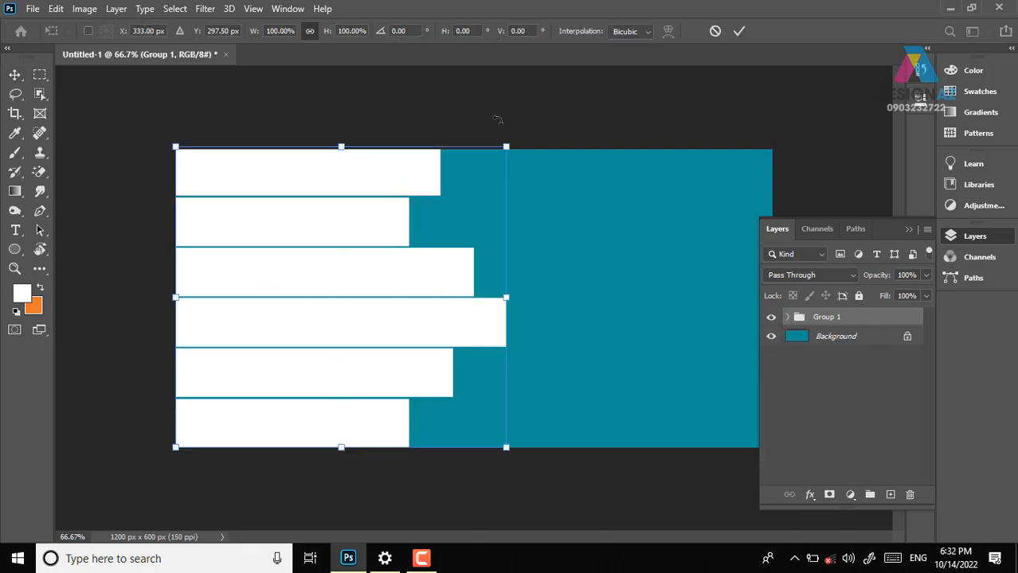
left_click_drag(514, 119, 461, 357)
left_click_drag(346, 270, 356, 271)
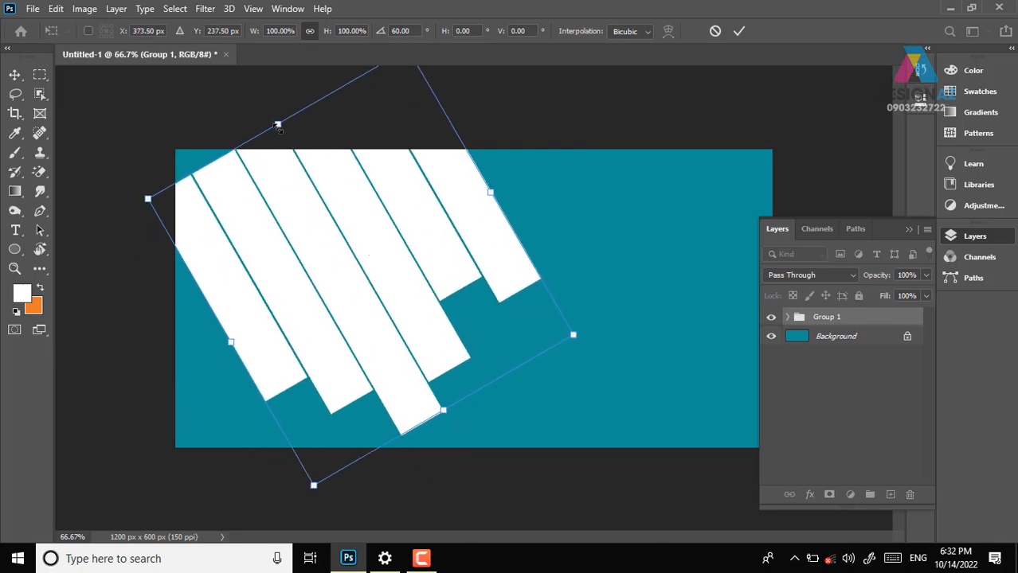
left_click_drag(277, 125, 251, 77)
key("Return")
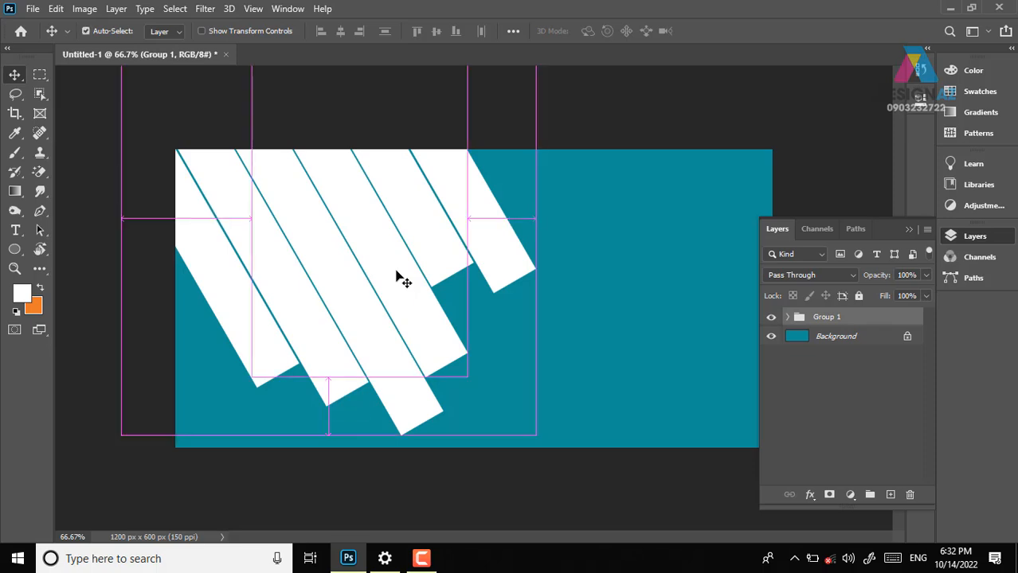
Open close-up-photo-inspired-trendy-lady-sparkle-glasses-looking-up-with-mouth-open.jpg, copy the whole image and paste it into Untitled-1 above the bar group
key("ctrl+o")
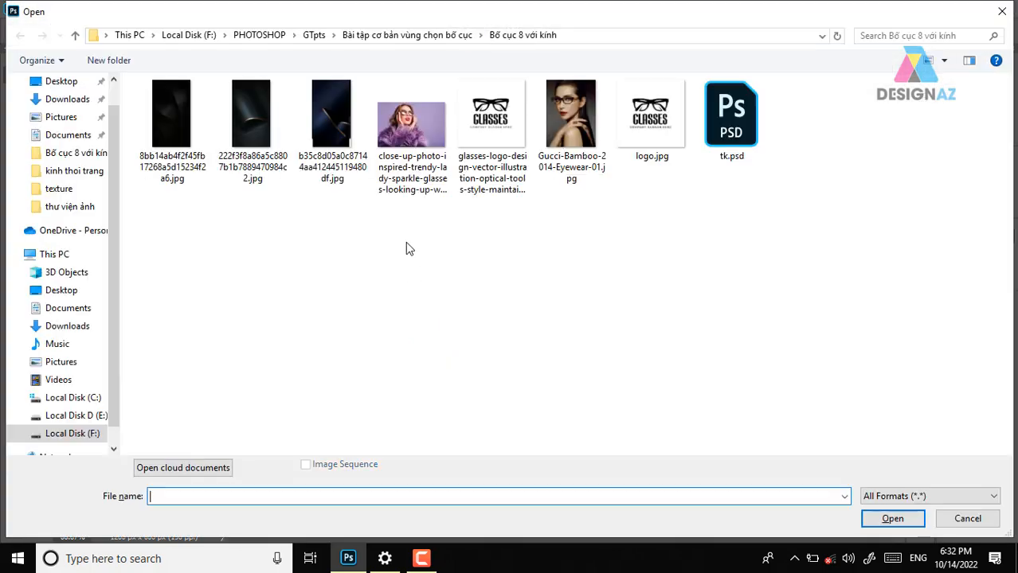
left_click(412, 128)
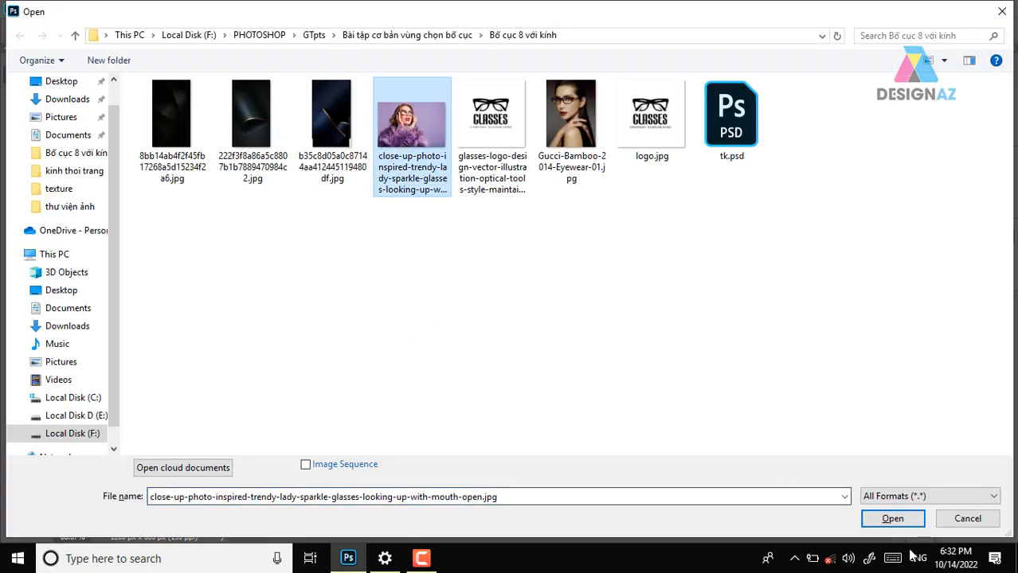
left_click(893, 519)
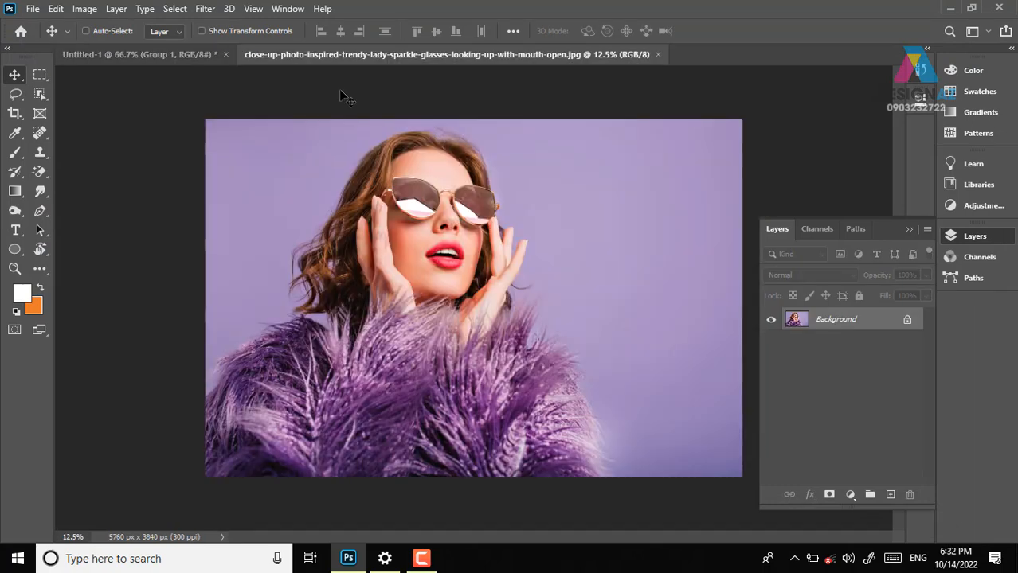
key("ctrl+a")
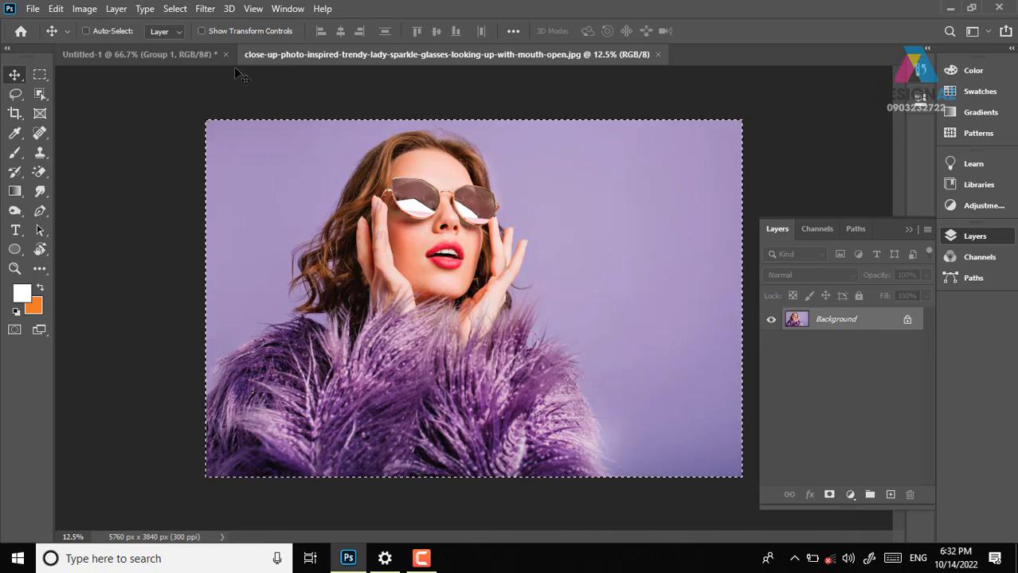
left_click(188, 50)
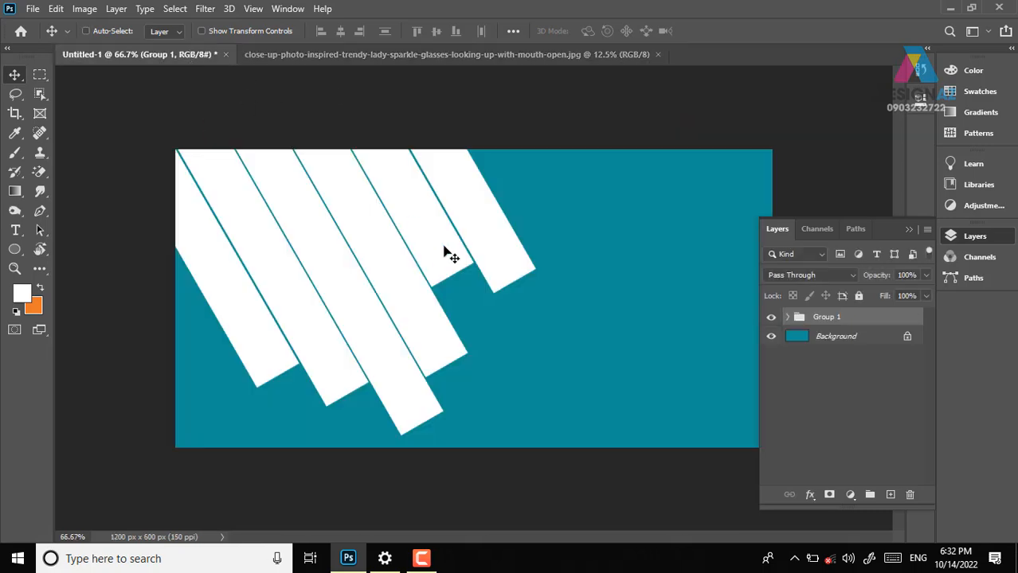
key("ctrl+v")
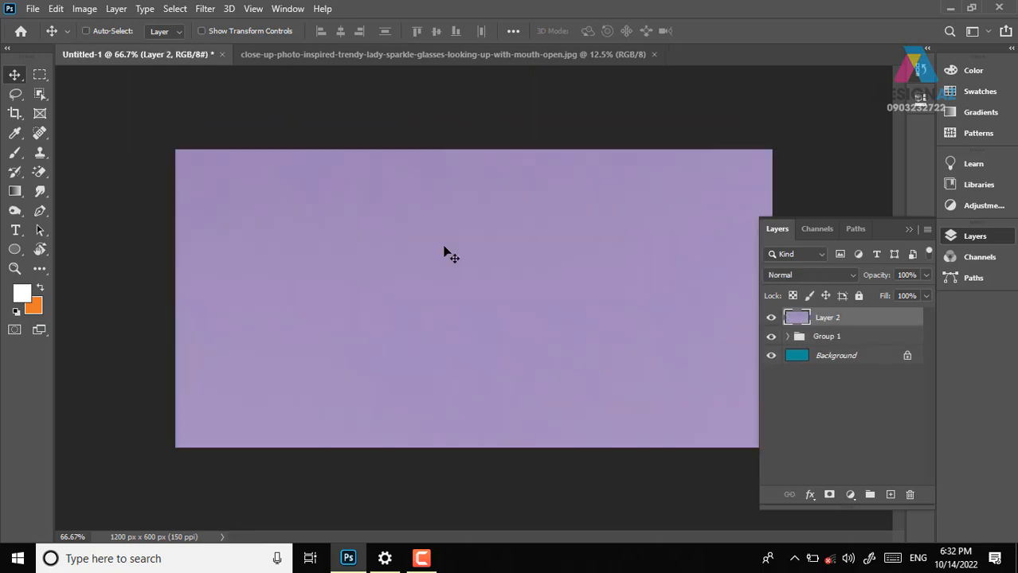
Scale the pasted photo proportionally to about 17.87%, keeping its top-left corner fixed and covering the canvas's full height
key("ctrl+minus")
key("ctrl+minus")
key("ctrl+minus")
key("ctrl+minus")
key("ctrl+minus")
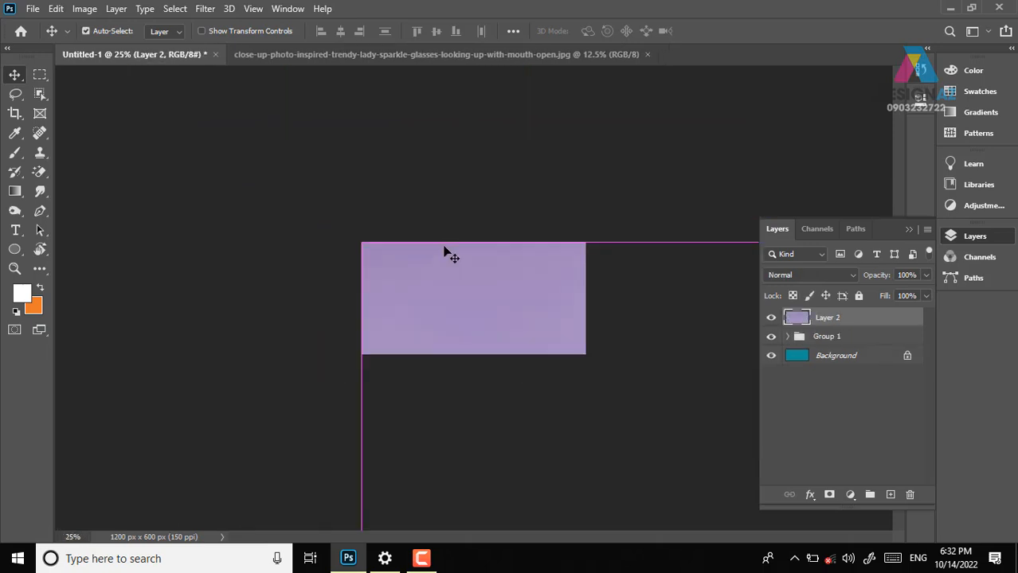
key("ctrl+t")
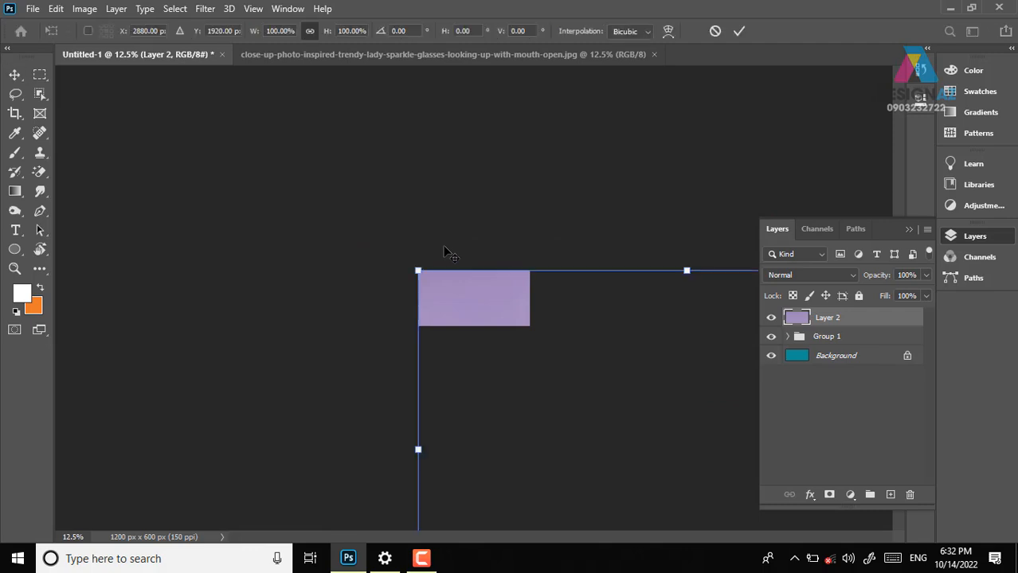
key("ctrl+minus")
key("ctrl+minus")
key("ctrl+minus")
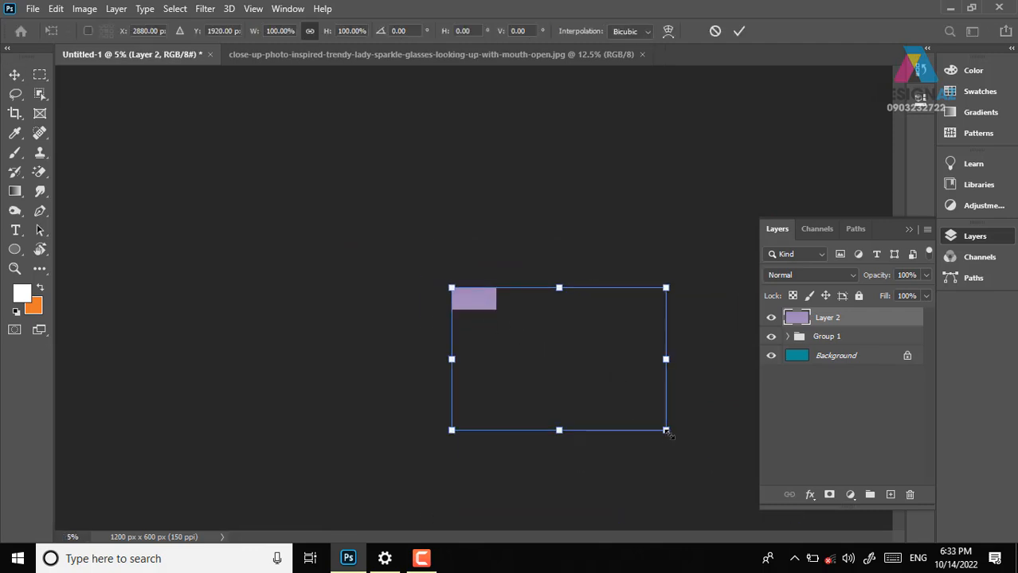
left_click_drag(666, 431, 493, 316)
key("Return")
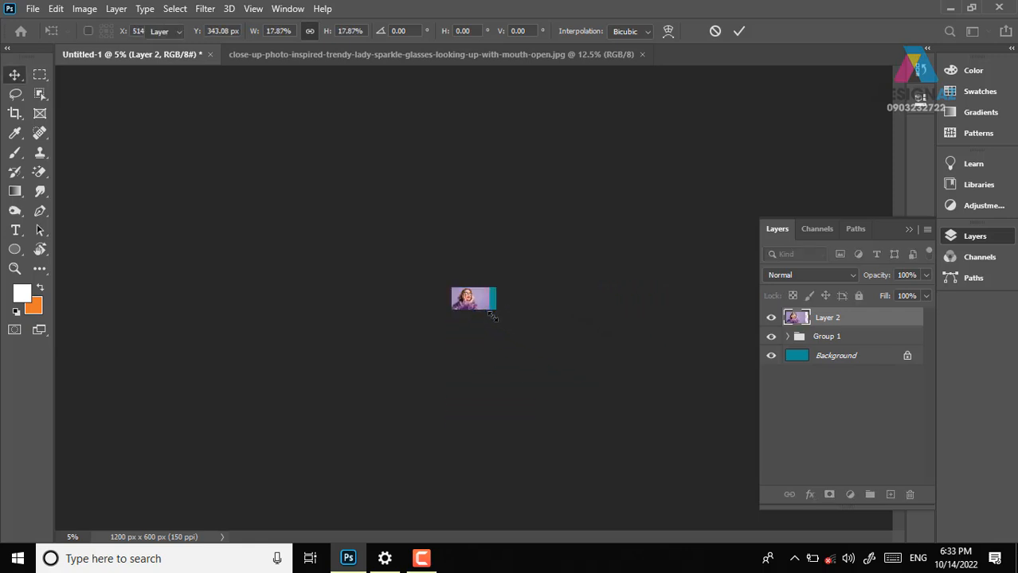
key("ctrl+plus")
key("ctrl+plus")
key("ctrl+plus")
key("ctrl+plus")
key("ctrl+plus")
key("ctrl+plus")
key("ctrl+plus")
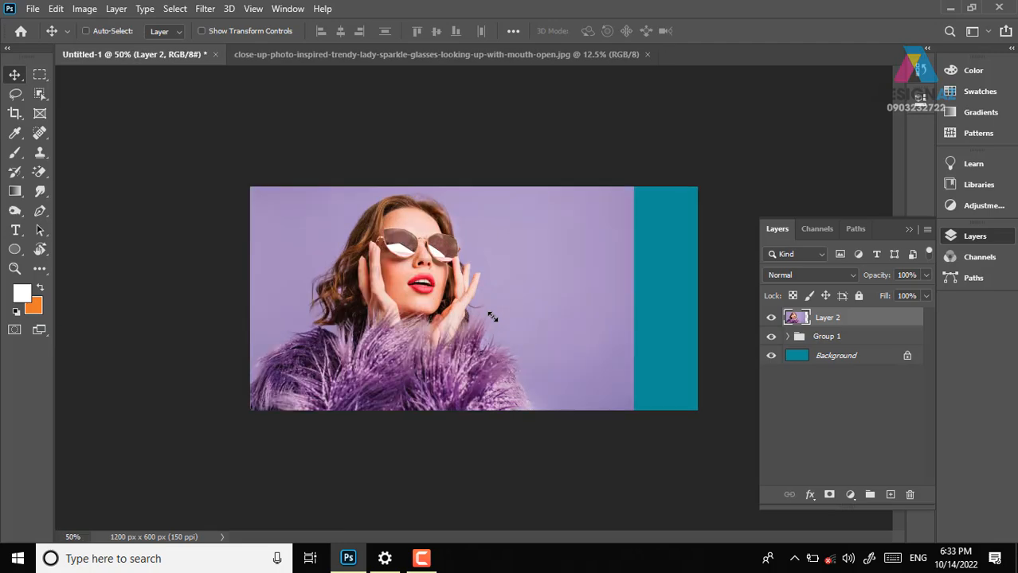
key("ctrl+plus")
key("ctrl+plus")
key("ctrl")
key("ctrl+minus")
key("ctrl+minus")
key("ctrl+minus")
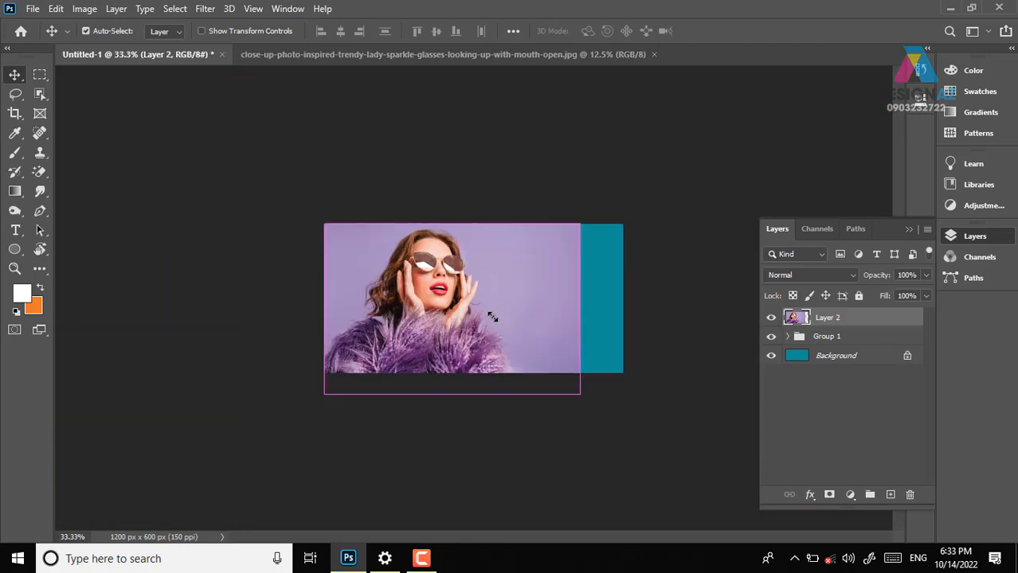
key("ctrl+plus")
key("ctrl+0")
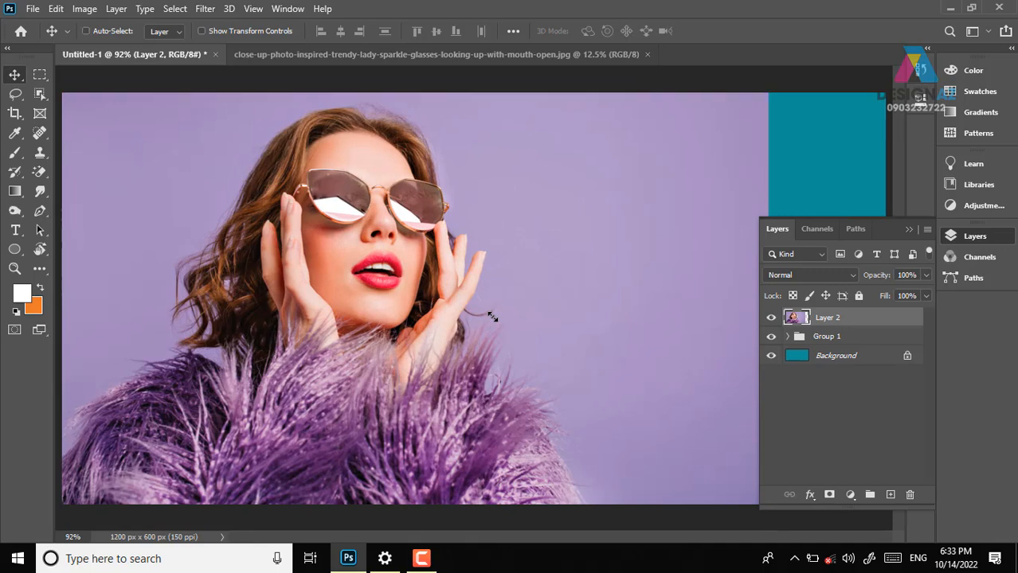
key("ctrl+minus")
key("ctrl+minus")
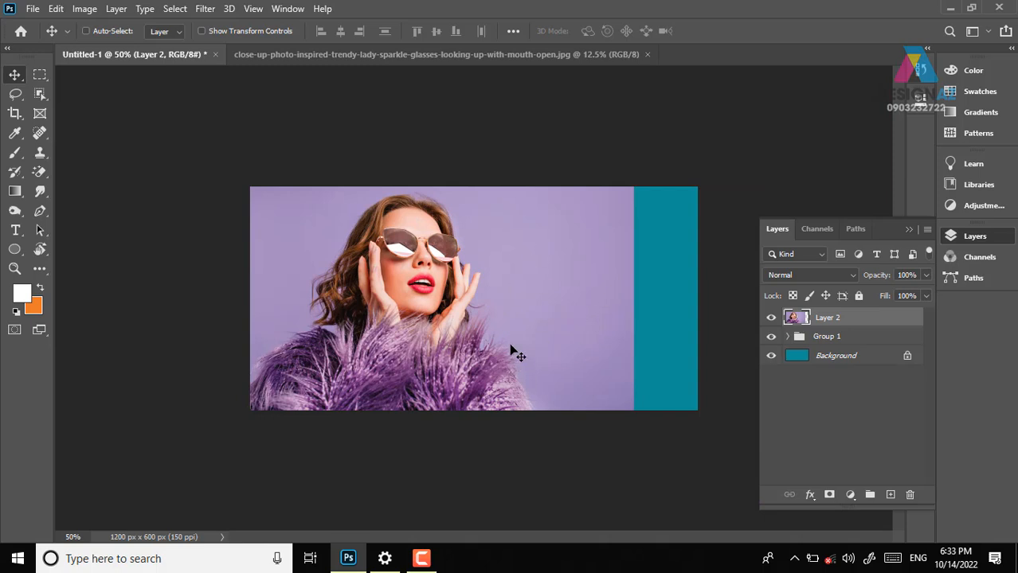
Clip the photo to the bar group beneath it, then shift it up and left so the face sits within the diagonal bars
key("ctrl+alt+g")
left_click_drag(428, 341, 389, 314)
key("ctrl+plus")
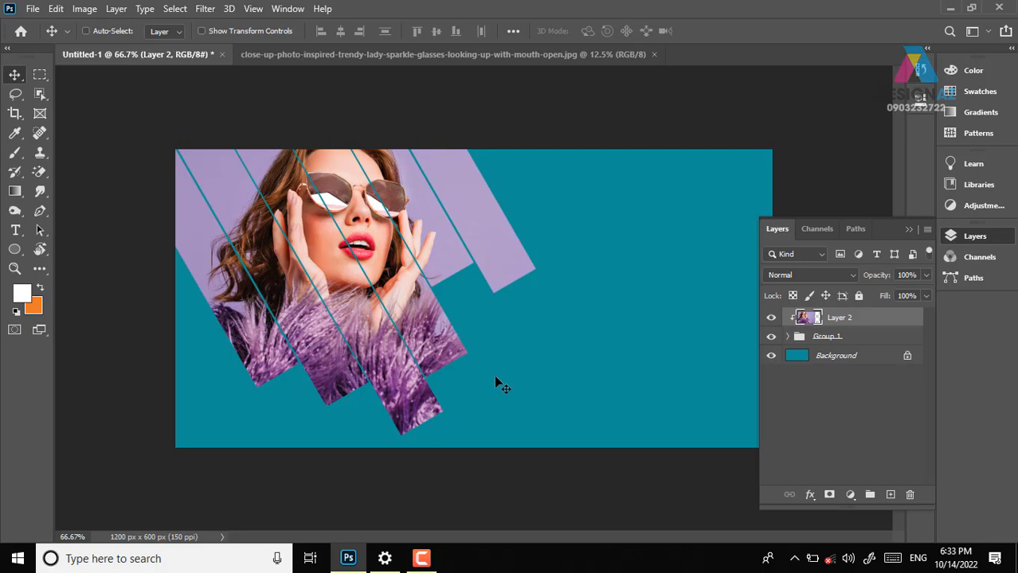
Fill the Background layer with the dark purple #381c39, sampled from the shadows of the fur coat
right_click(570, 280)
left_click(605, 287)
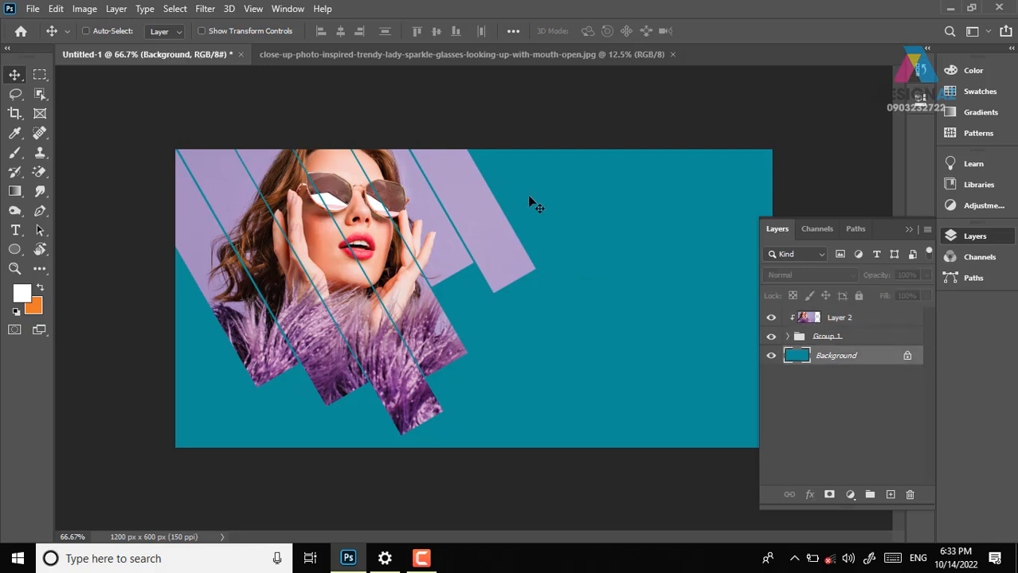
left_click(22, 294)
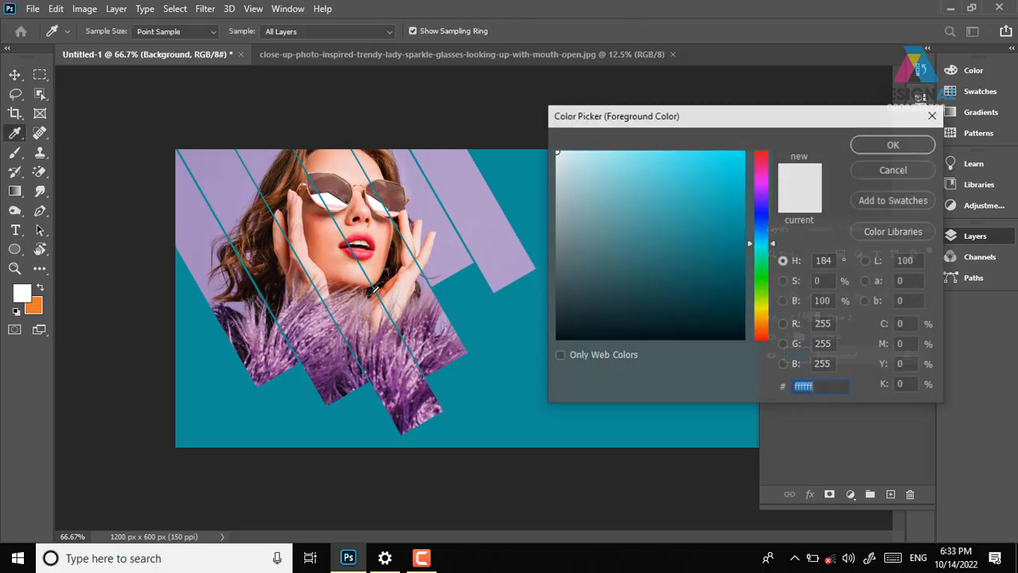
left_click(240, 340)
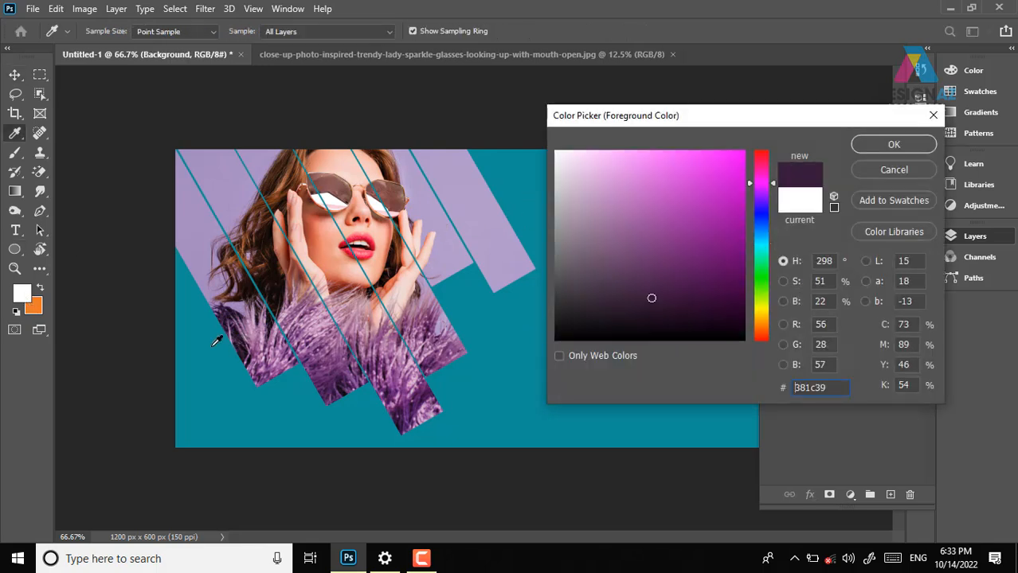
left_click(893, 144)
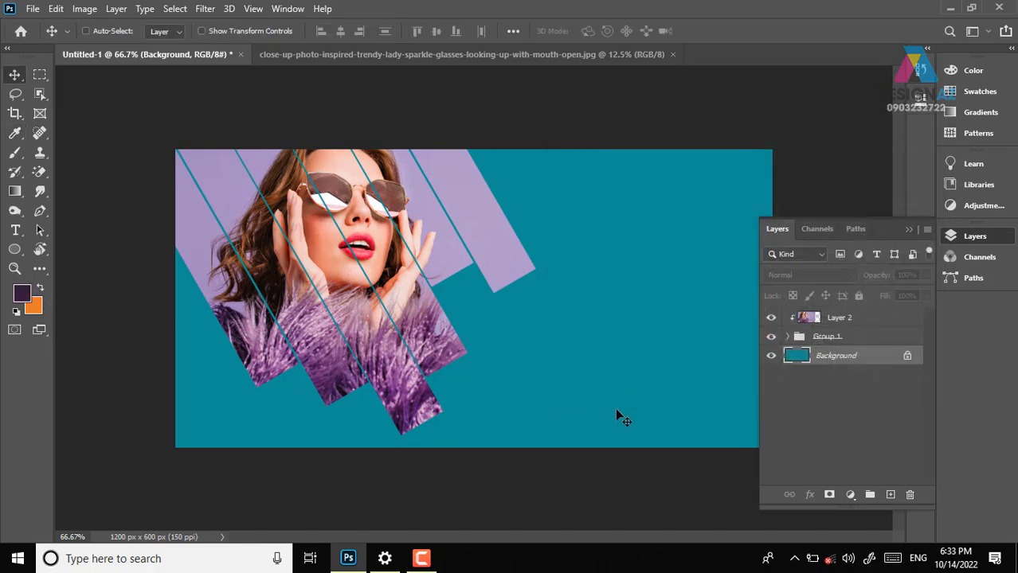
key("alt+BackSpace")
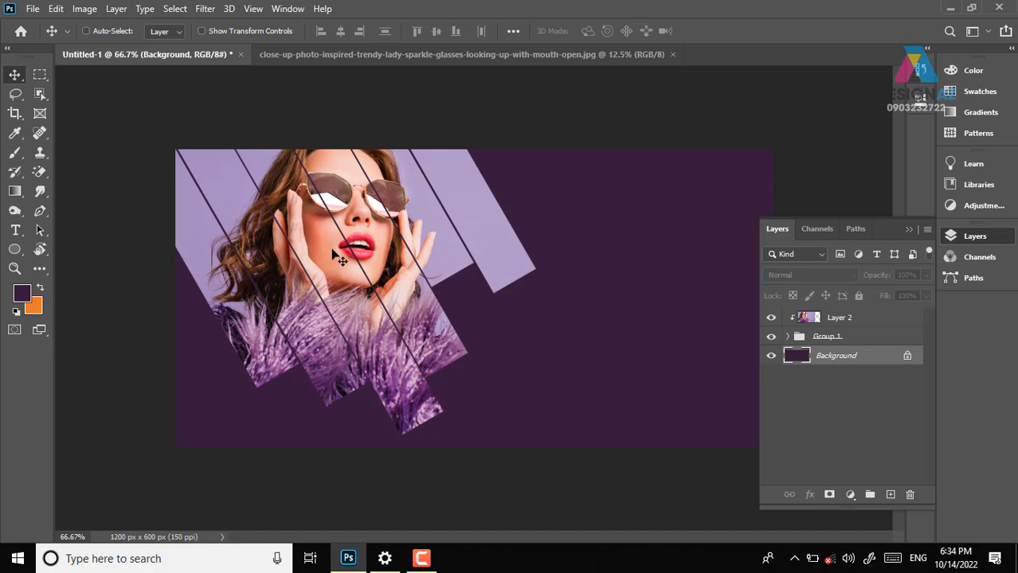
Create a wide rectangle beside the bars on a new layer above the photo, filled with light peach sampled from the model's face
left_click(40, 77)
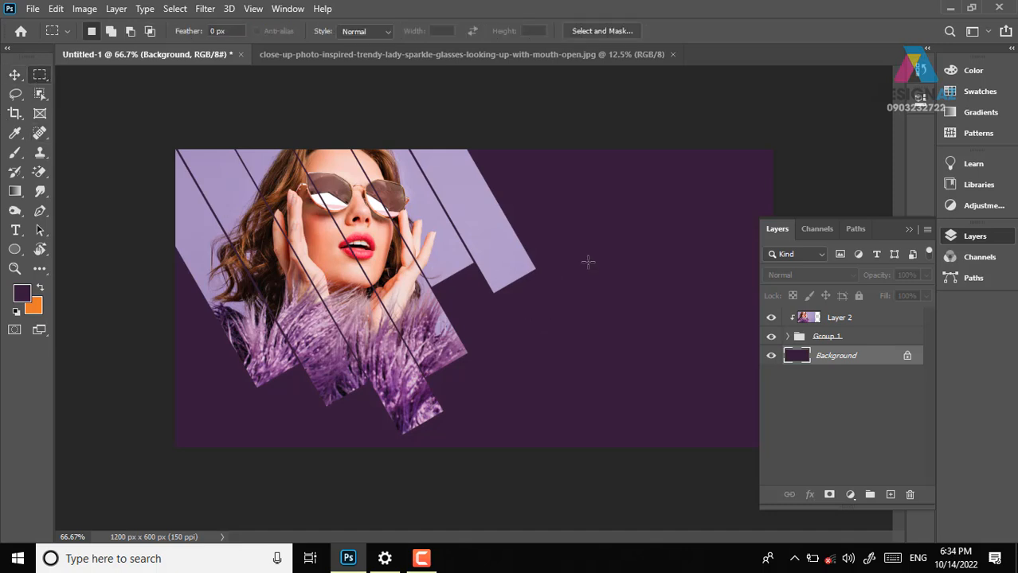
left_click_drag(504, 196, 658, 241)
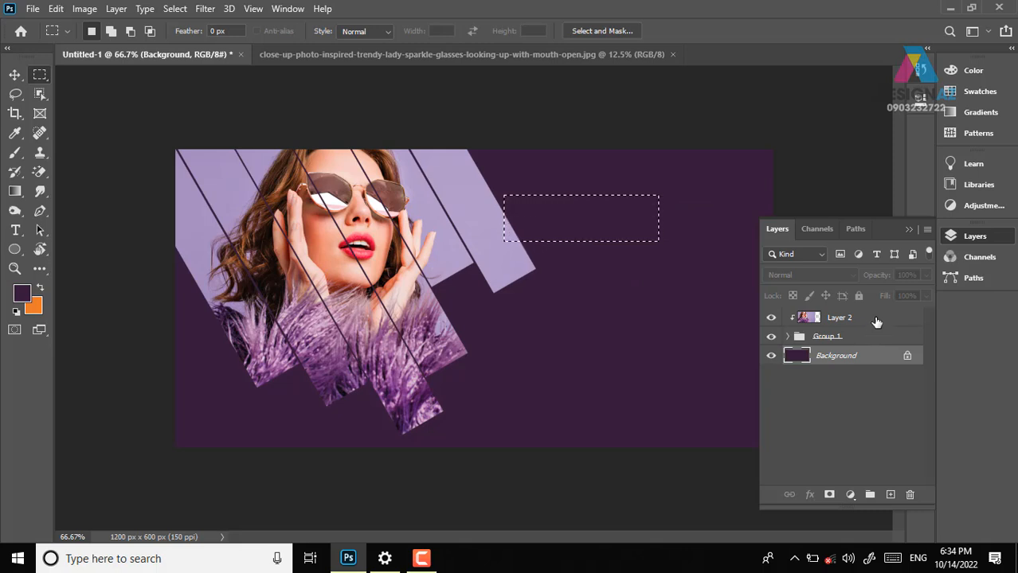
left_click(873, 319)
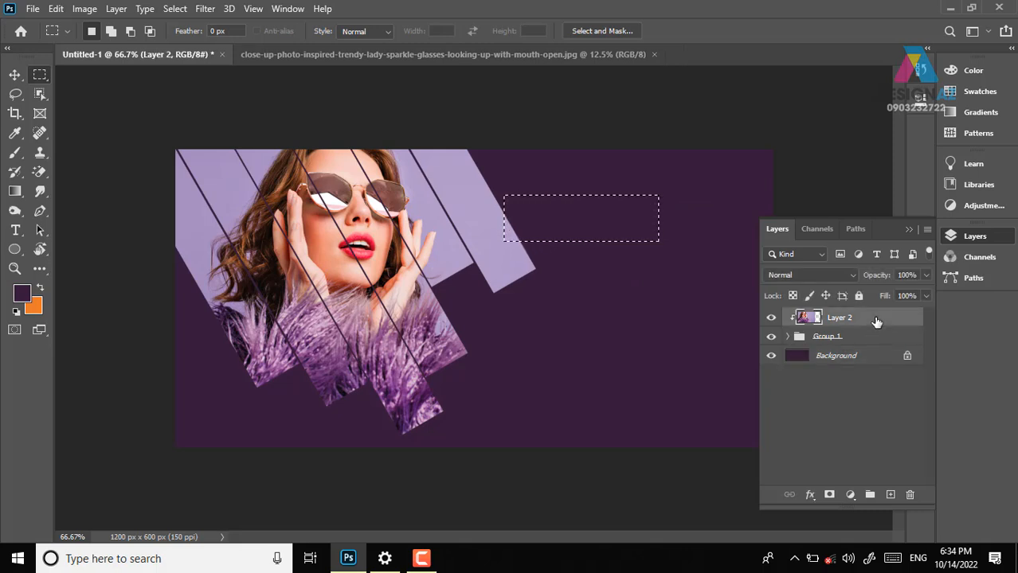
left_click(890, 495)
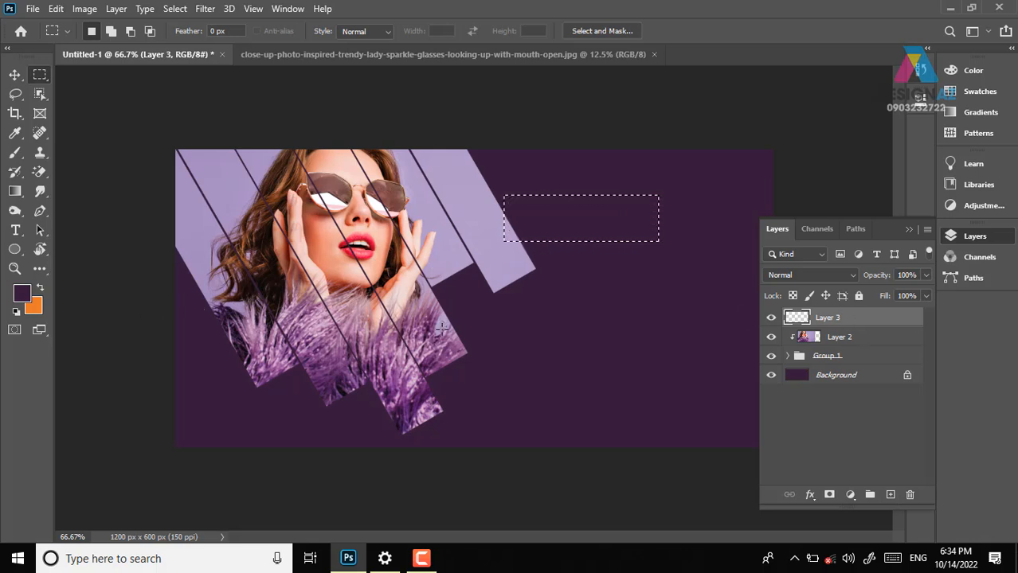
key("i")
left_click(381, 233)
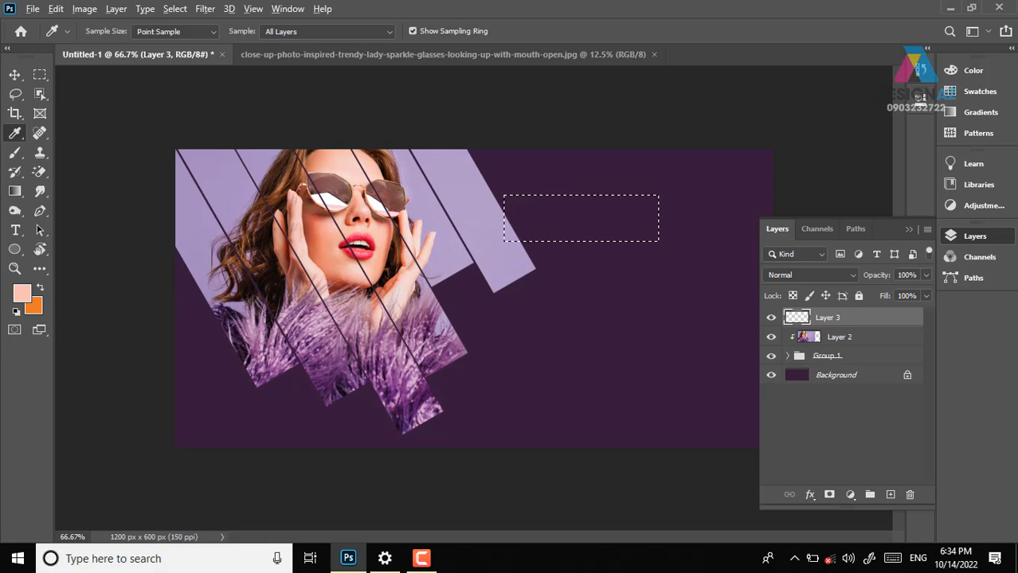
key("alt+BackSpace")
key("v")
key("ctrl+d")
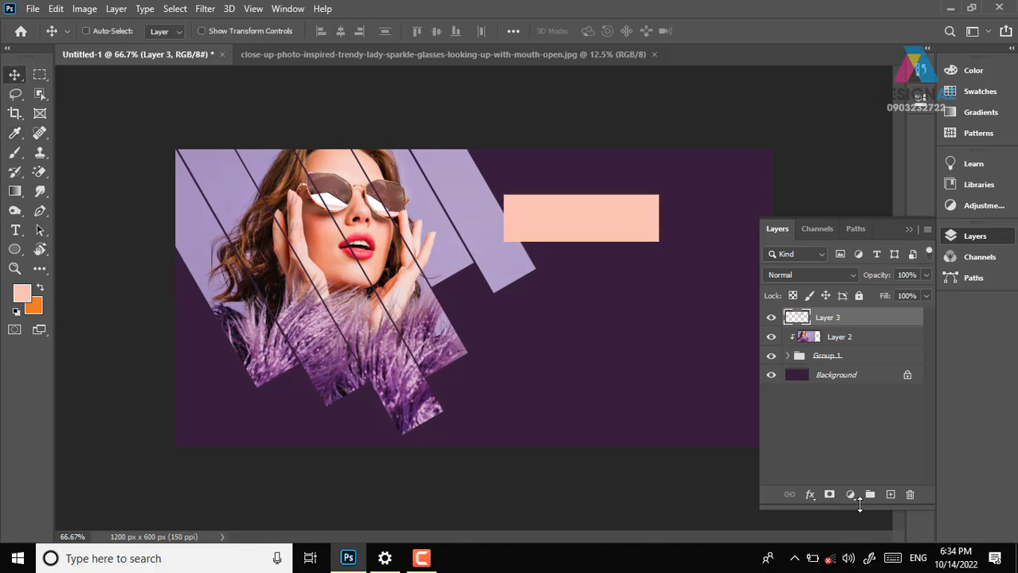
Rotate the peach rectangle 60° clockwise, scale it to 74.51% and position it over the lower end of the rightmost photo bar
left_click_drag(586, 246, 590, 367)
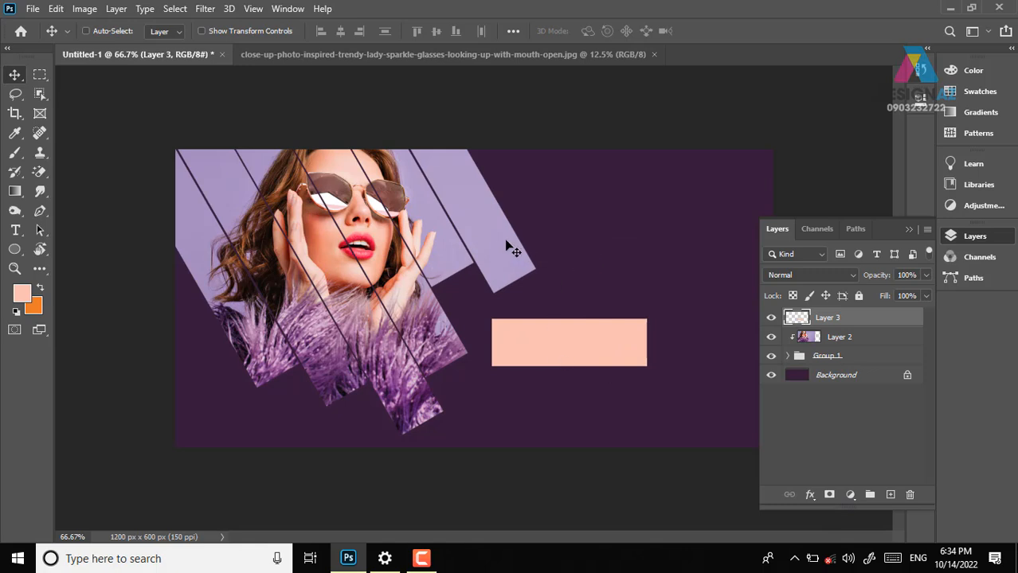
left_click_drag(609, 358, 523, 278)
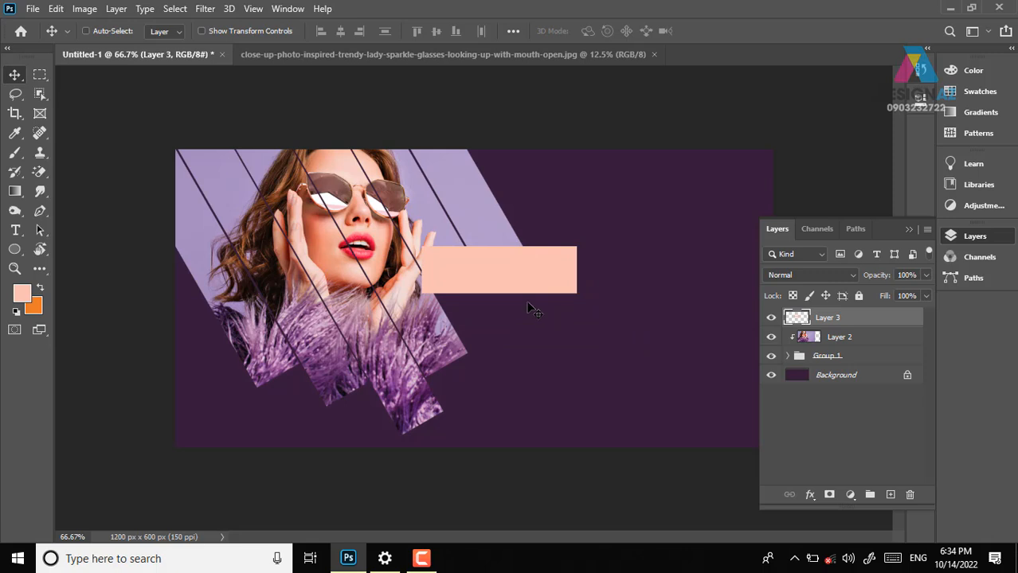
key("ctrl+t")
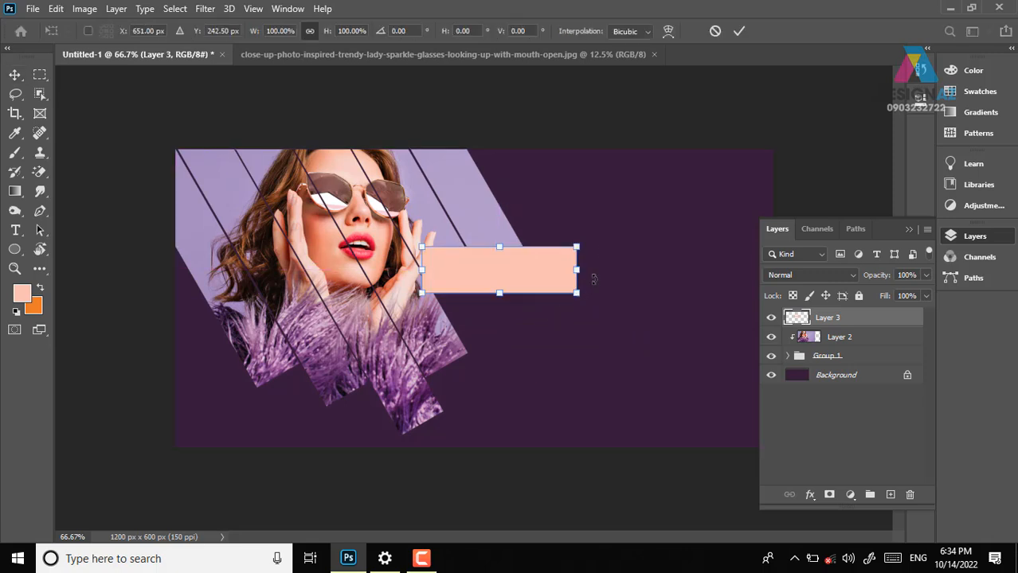
left_click_drag(602, 237, 578, 332)
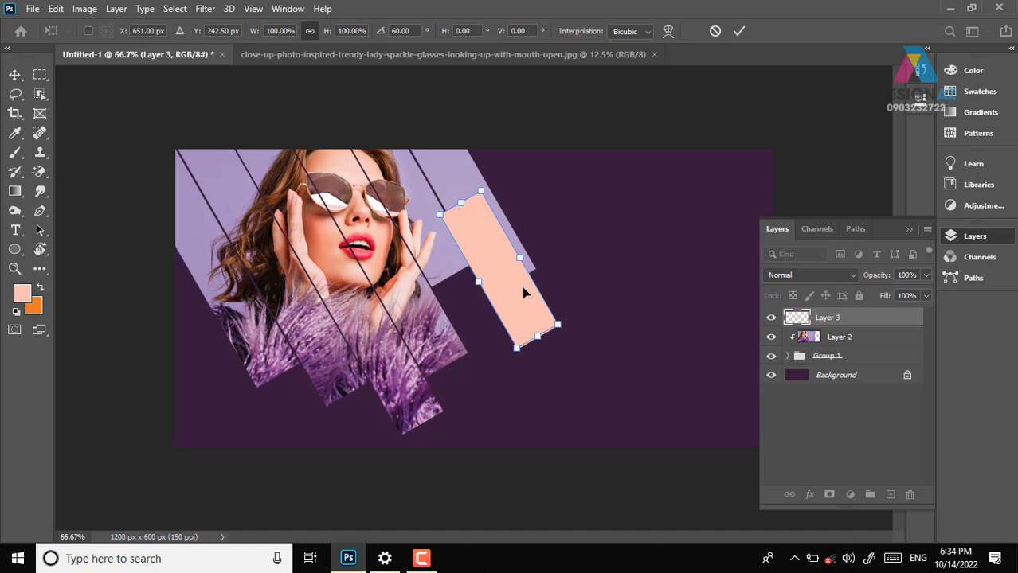
left_click_drag(532, 312, 525, 253)
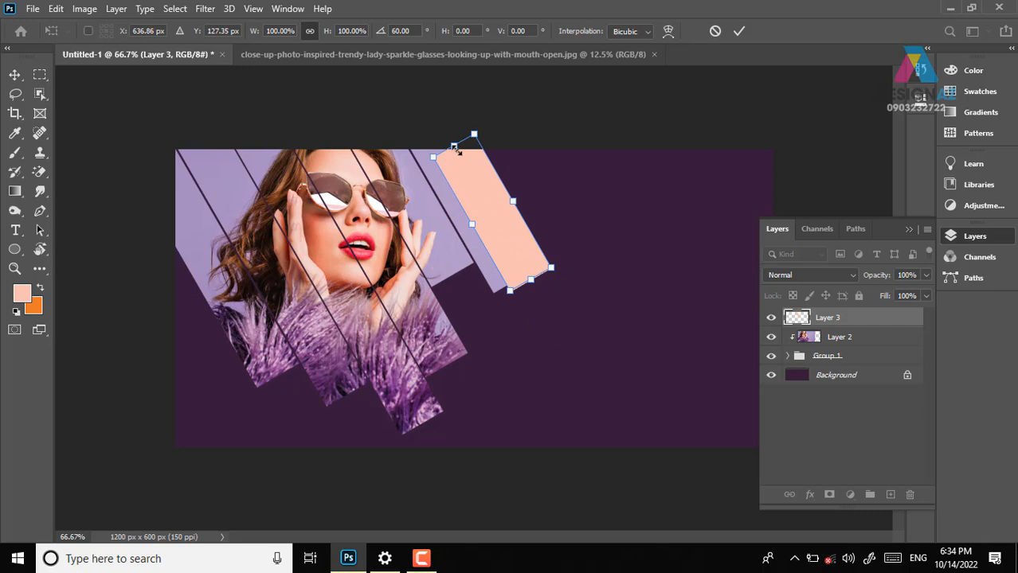
left_click_drag(454, 147, 473, 184)
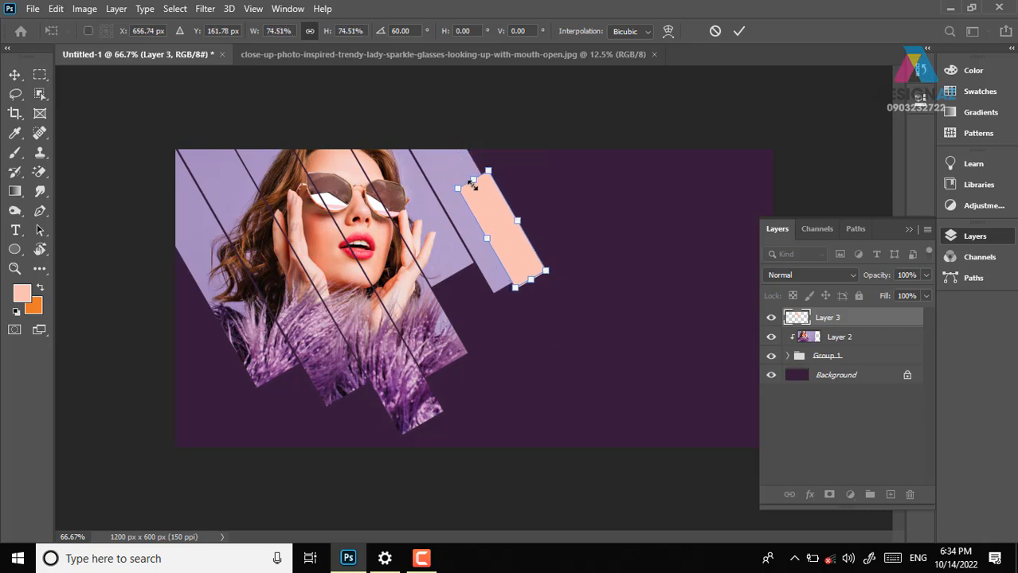
key("Return")
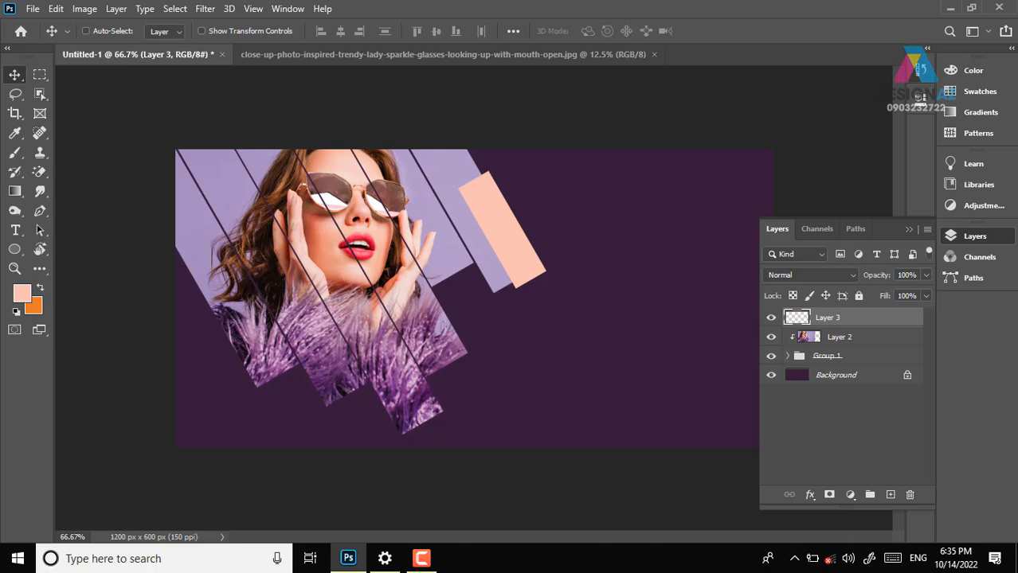
Send the peach bar behind the bar group and nudge it so a thin edge frames the end of the rightmost photo bar
key("ctrl+shift+bracketleft")
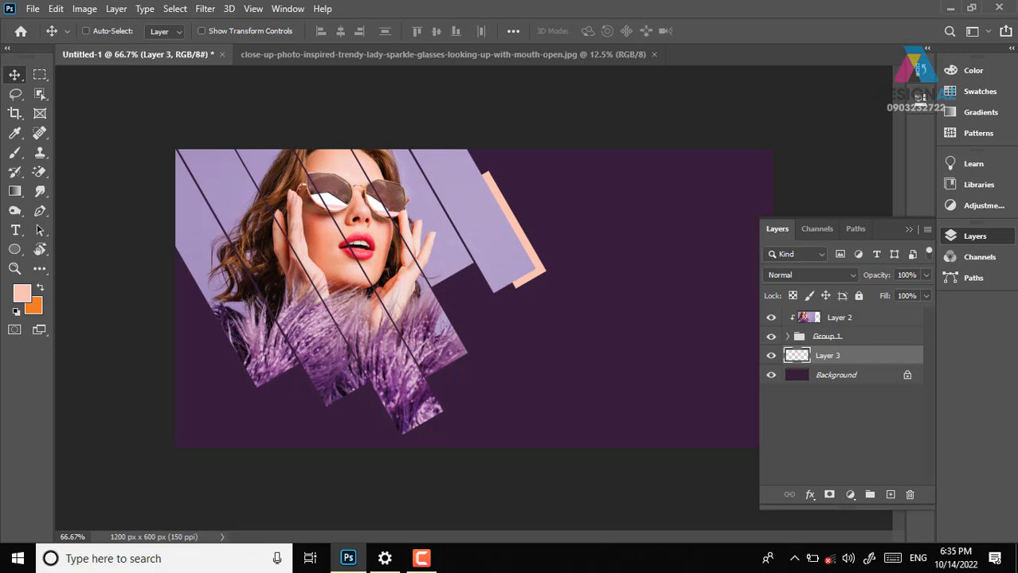
key("Left")
key("Left")
key("Left")
key("Left")
key("Left")
key("Left")
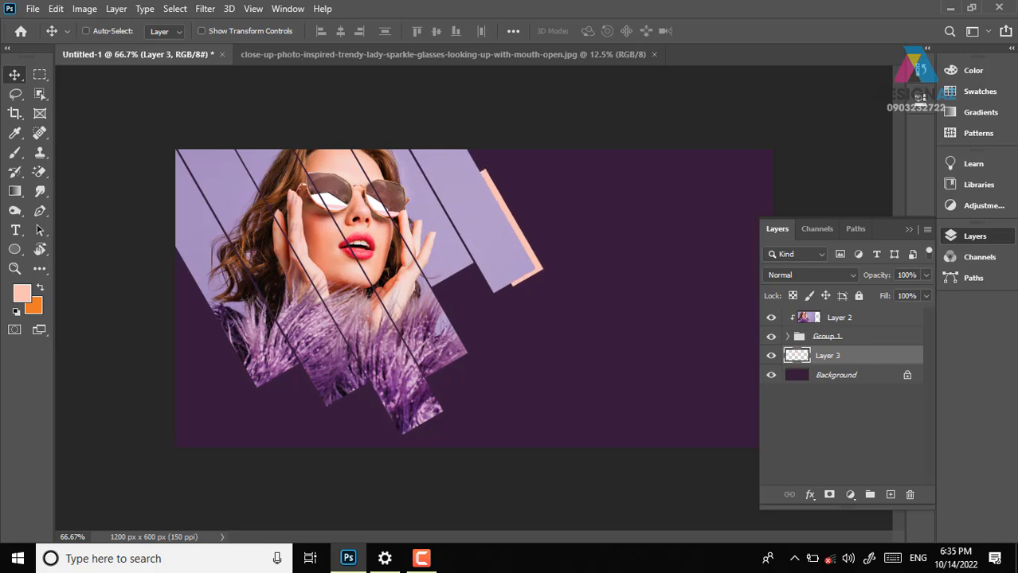
key("Left")
key("Left")
key("Left")
key("Left")
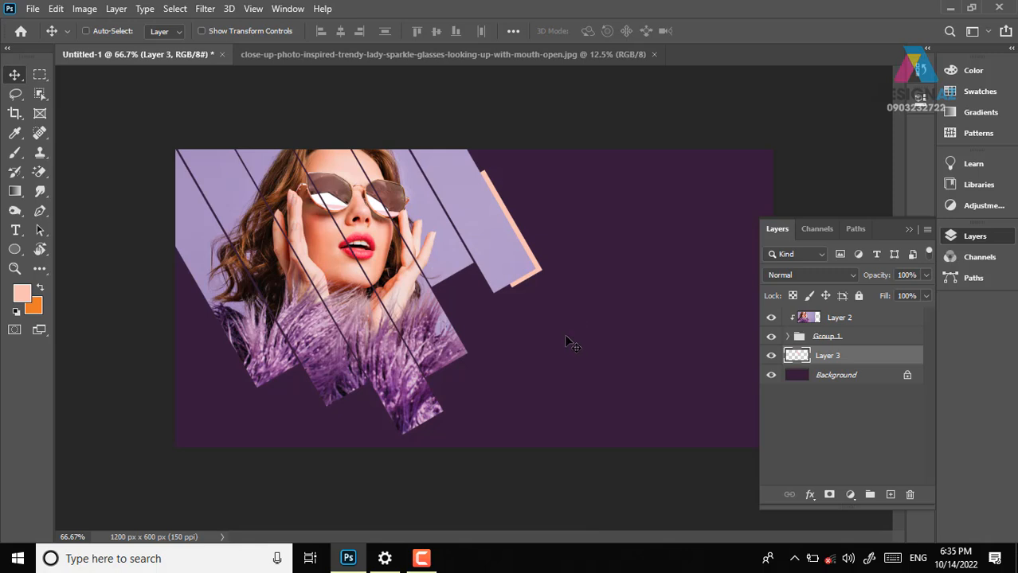
Duplicate the peach bar behind the ends of the leftmost and the lowest photo bars, nudging the second copy into a thin edge
left_click_drag(560, 272, 296, 379)
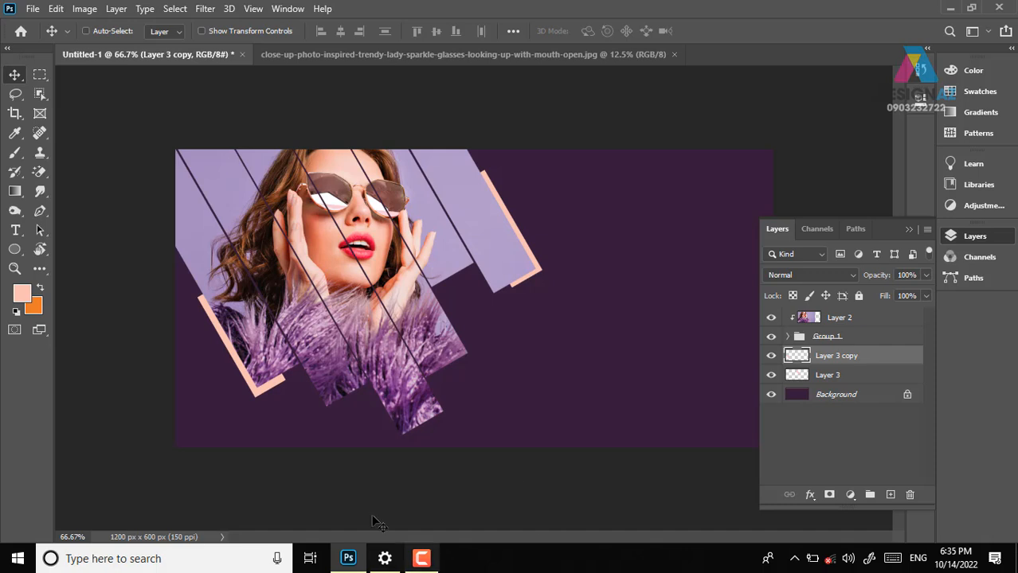
left_click_drag(273, 386, 420, 430)
key("Up")
key("Up")
key("Up")
key("Up")
key("Up")
key("Up")
key("Up")
key("Up")
key("Up")
key("Up")
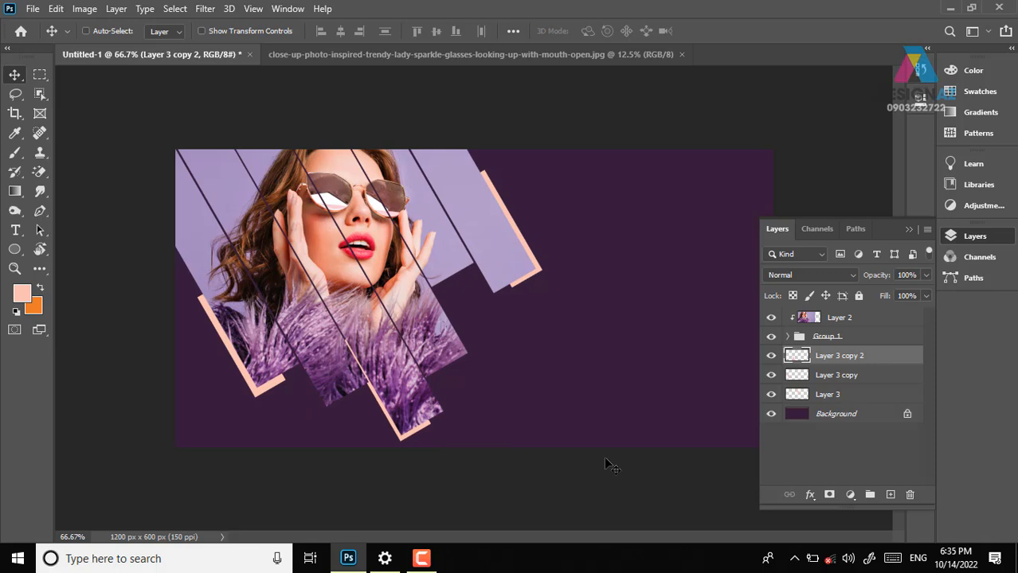
key("Left")
key("Left")
key("Up")
key("Right")
key("Down")
Delete the photo, the bar group and the three peach bar layers, keeping only the Background
left_click(870, 319, "shift")
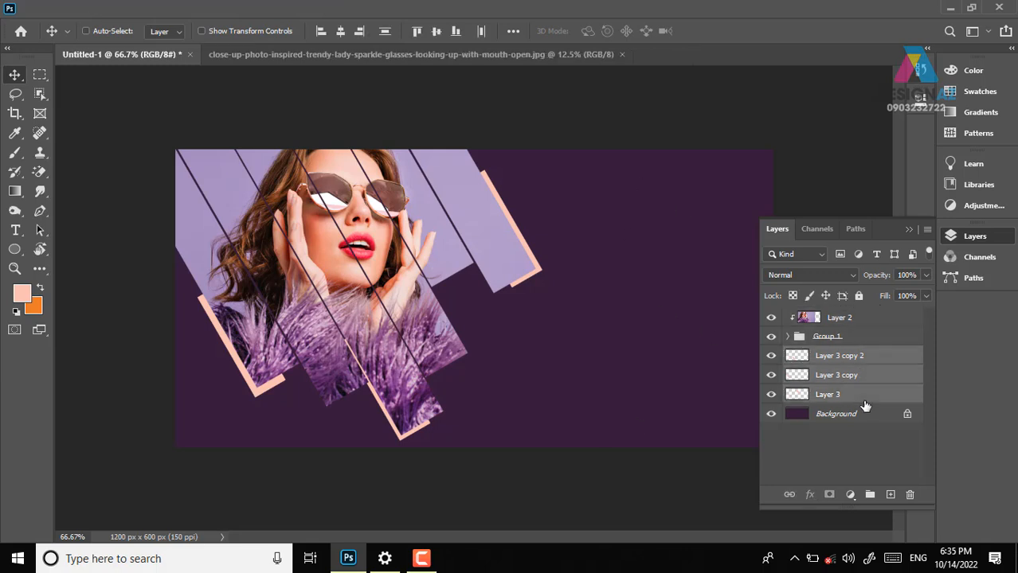
left_click(882, 320)
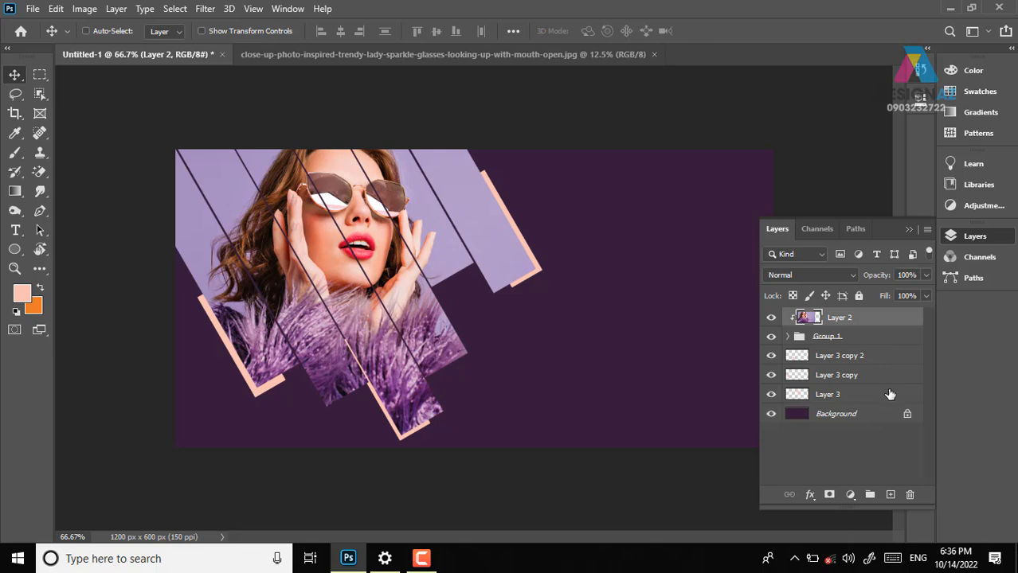
left_click(888, 395)
left_click(880, 320, "shift")
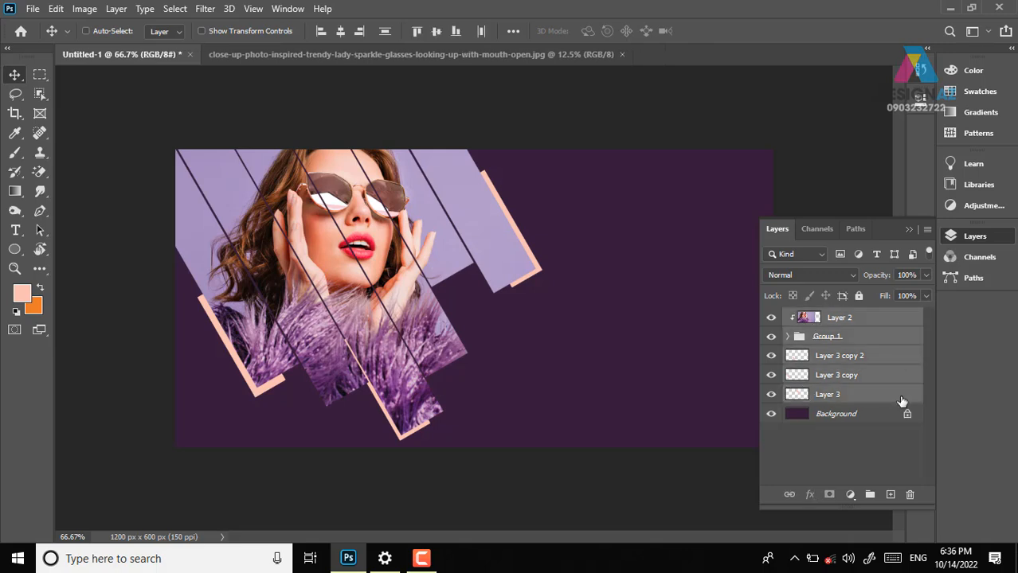
key("Delete")
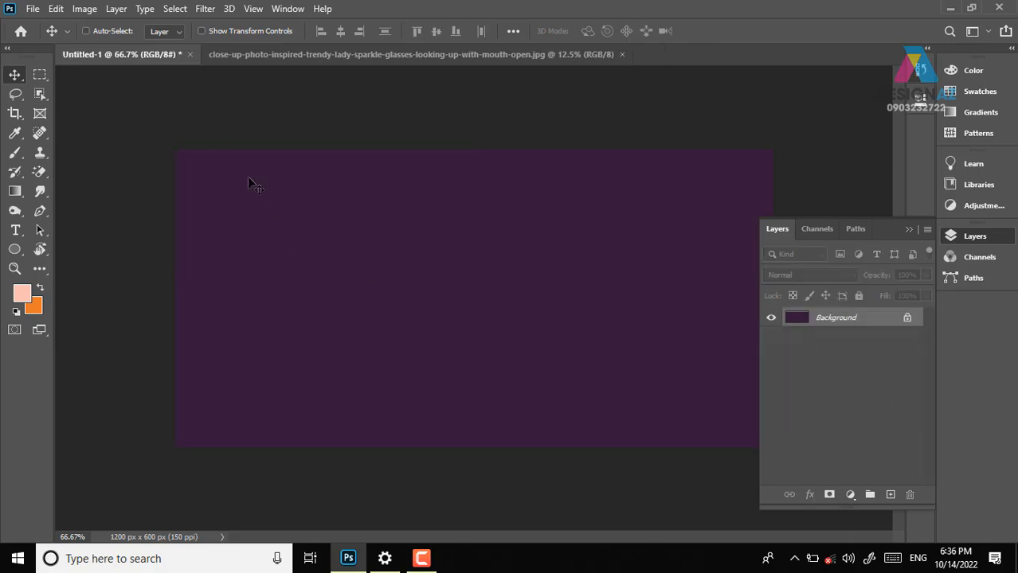
Create a small peach-filled square on a new layer near the canvas's top-left corner and clear the selection
left_click(41, 75)
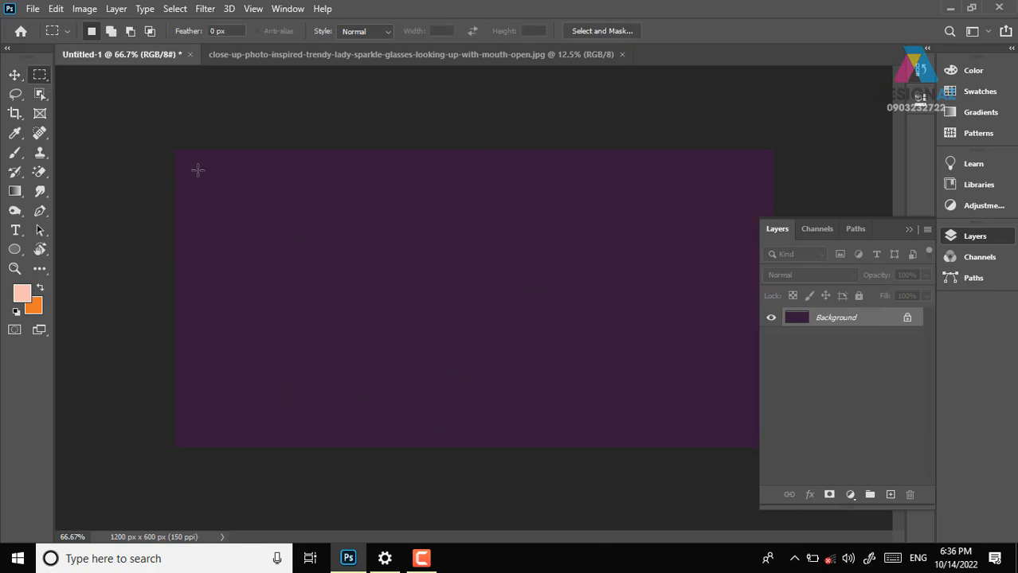
left_click_drag(184, 158, 236, 210)
left_click(890, 495)
key("alt+BackSpace")
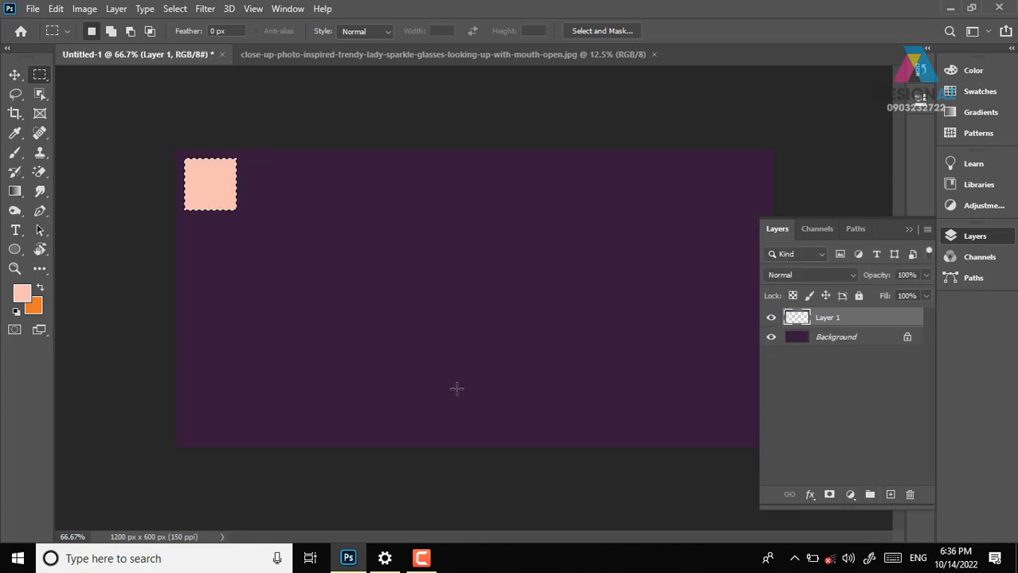
key("v")
key("ctrl+d")
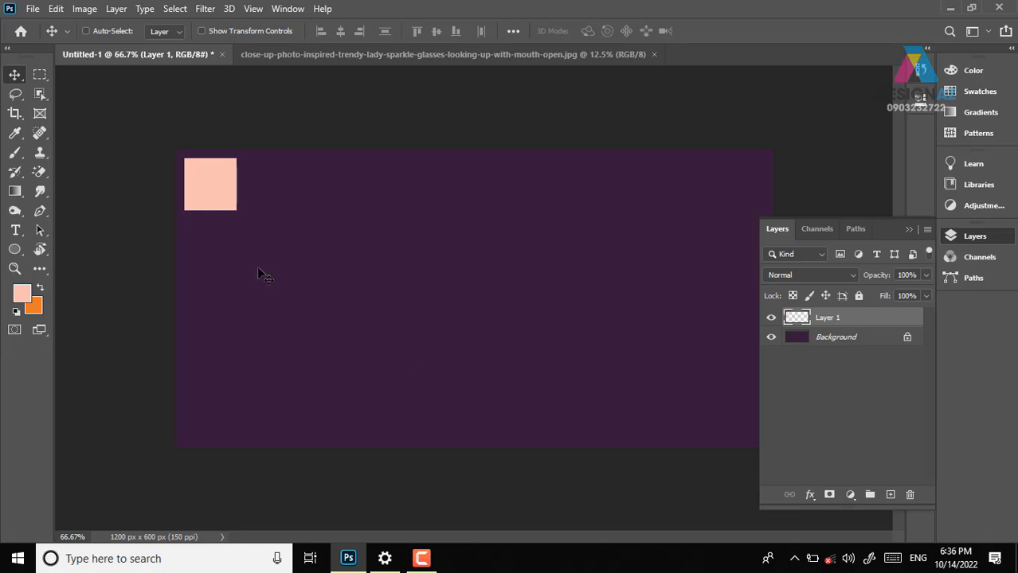
Move the peach square flush into the canvas's top-left corner
key("ctrl+plus")
left_click_drag(188, 225, 462, 350)
left_click_drag(344, 240, 334, 233)
key("ctrl+plus")
key("ctrl+plus")
left_click_drag(177, 159, 424, 280)
Duplicate the peach square directly to its right, nudging the copy to leave a narrow gap between the two
left_click_drag(283, 266, 540, 285)
key("Right")
key("Right")
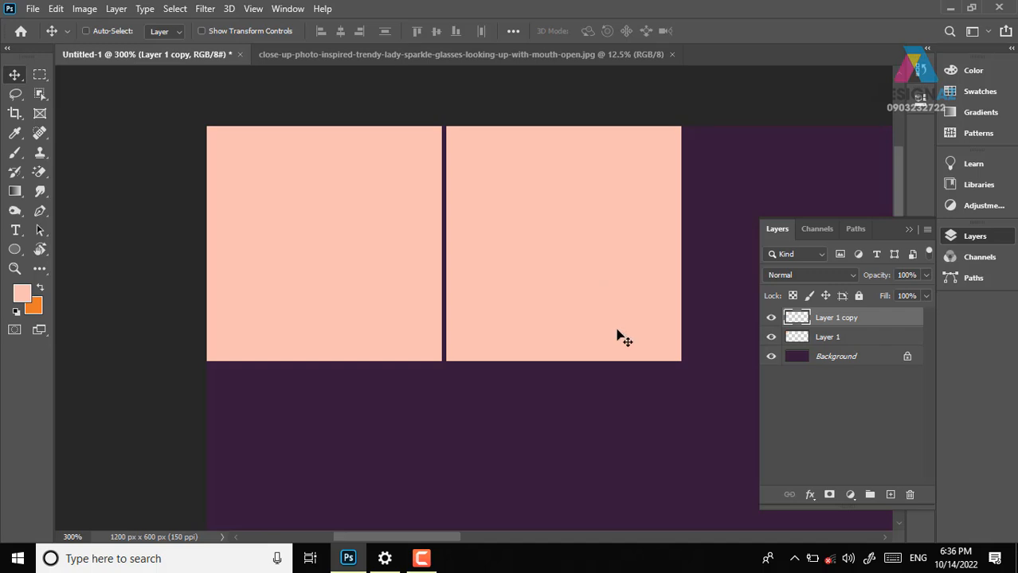
Duplicate the peach square four more times to the right, each with a 2 px gap, to complete a row of six
left_click_drag(572, 296, 449, 282)
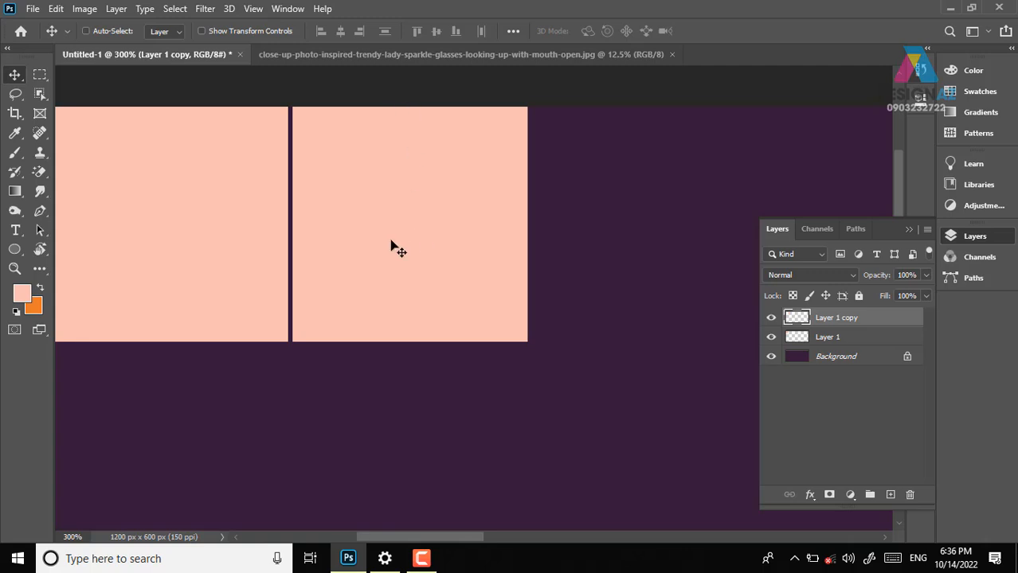
left_click_drag(321, 228, 562, 227)
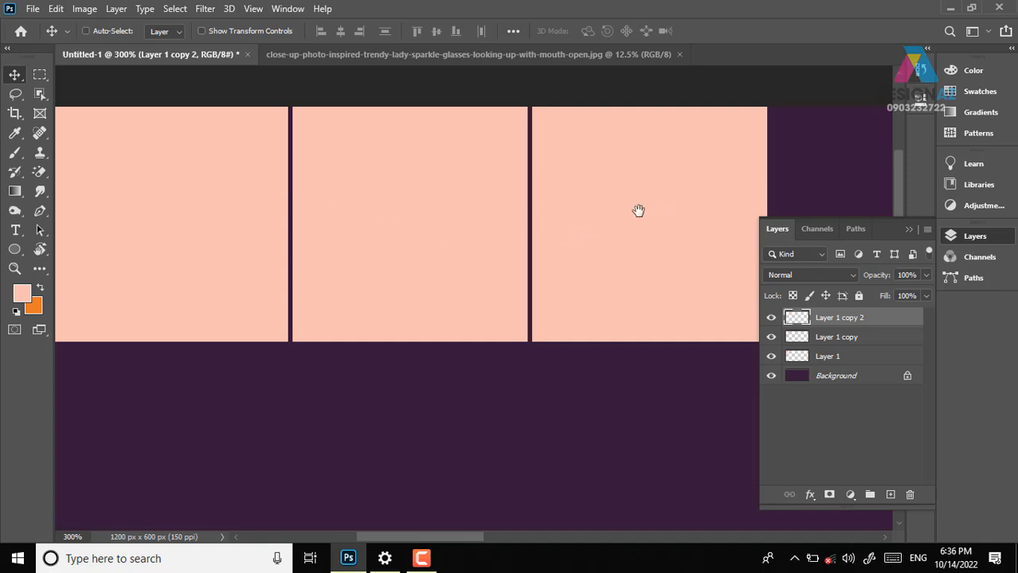
left_click_drag(674, 200, 316, 194)
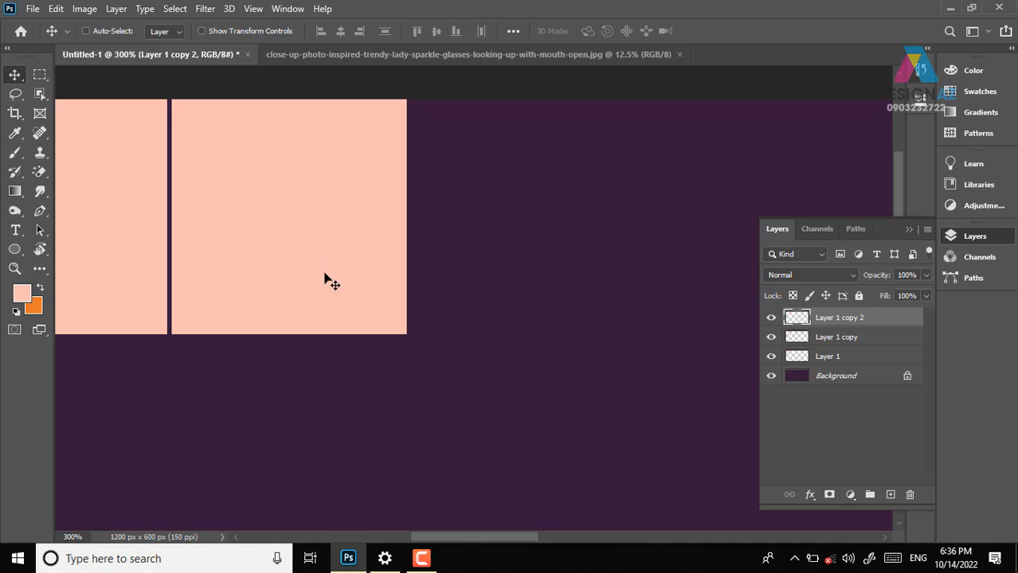
left_click_drag(209, 225, 450, 239)
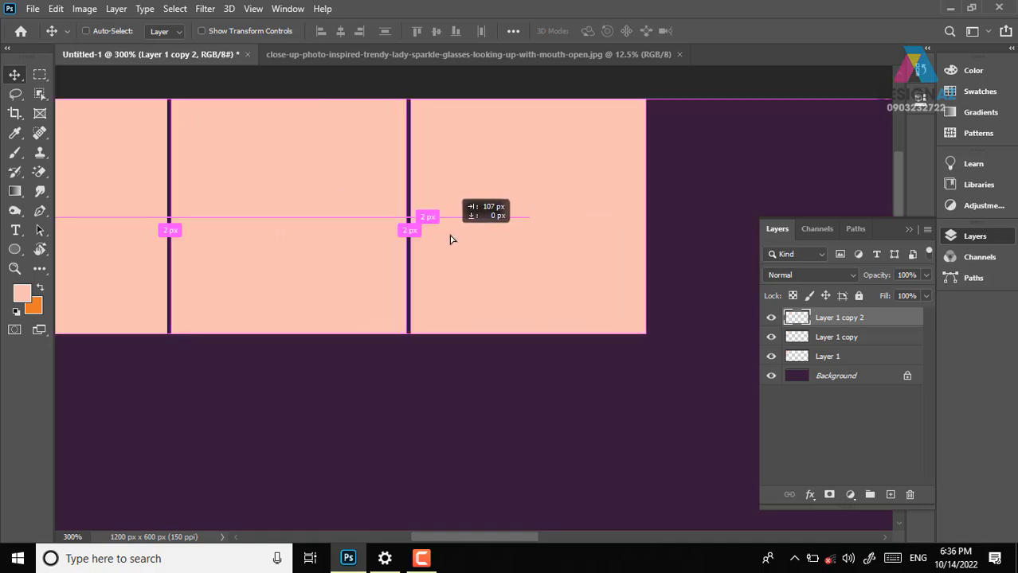
key("ctrl+j")
left_click_drag(522, 230, 345, 278)
key("ctrl+j")
left_click_drag(295, 250, 542, 254)
key("ctrl+j")
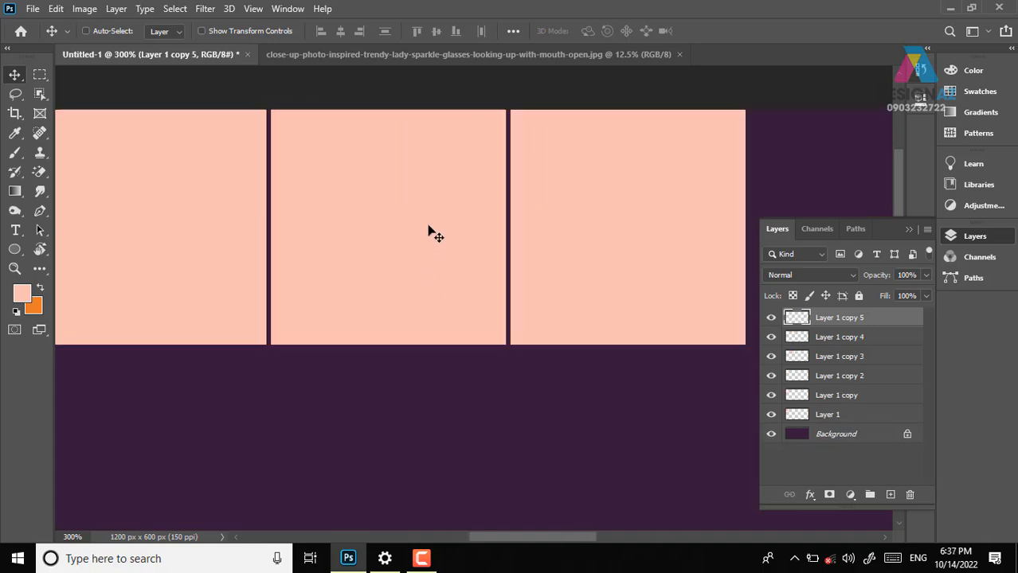
Select the last two squares of the row directly on the canvas, try moving them together, and undo the move
key("ctrl+minus")
key("ctrl+minus")
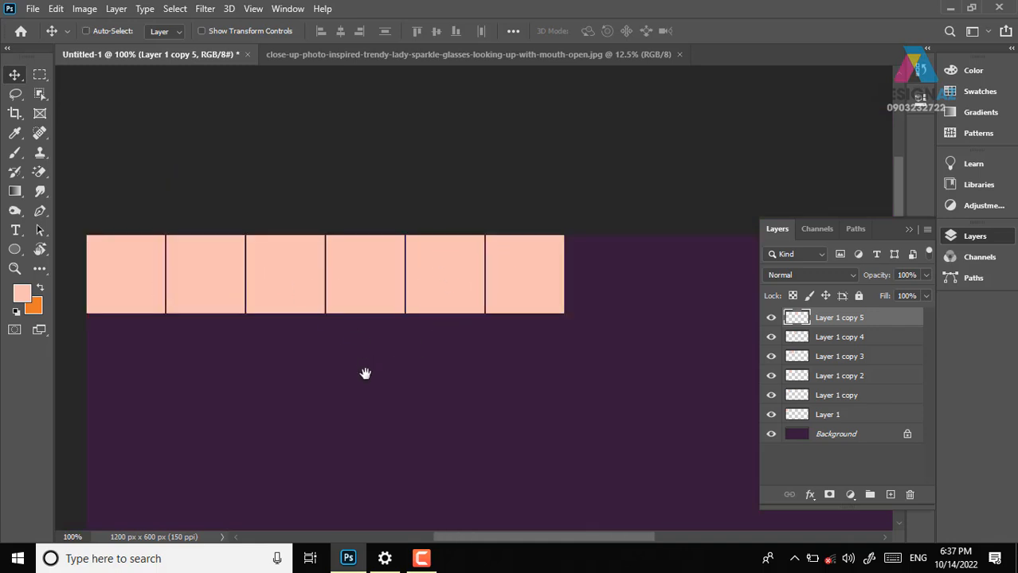
left_click_drag(366, 372, 391, 318)
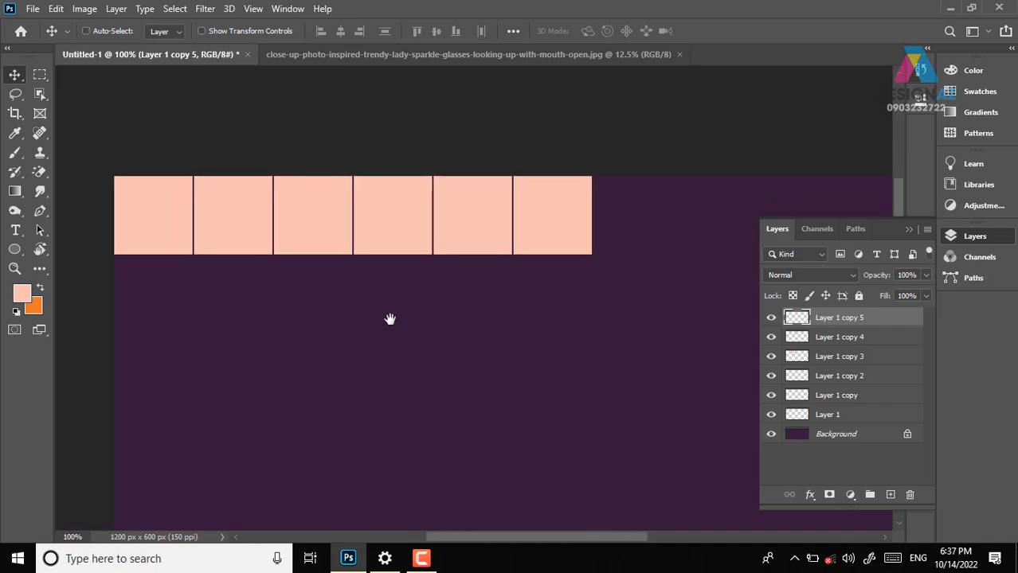
right_click(555, 209)
left_click(578, 215)
right_click(559, 200)
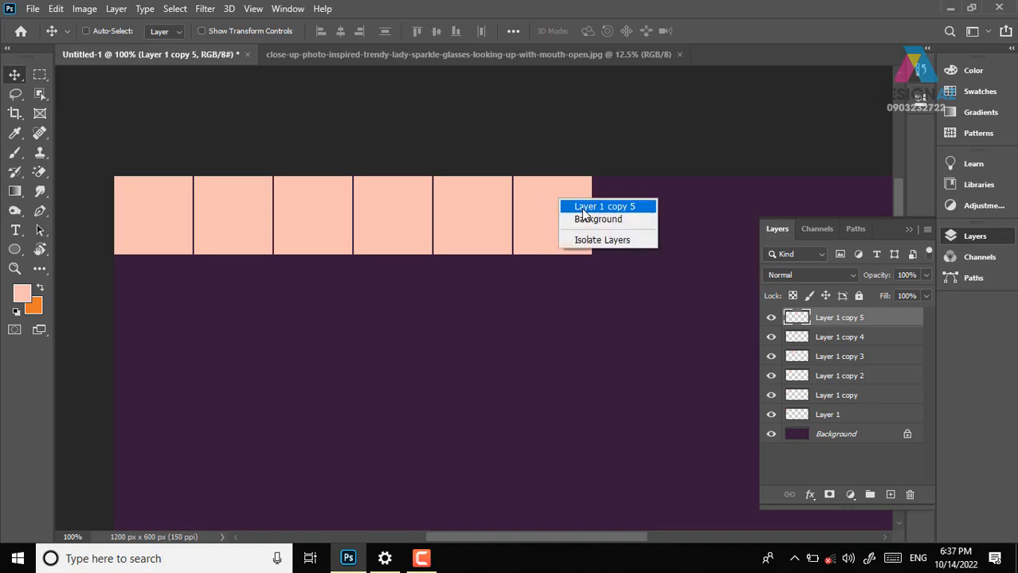
left_click(582, 209)
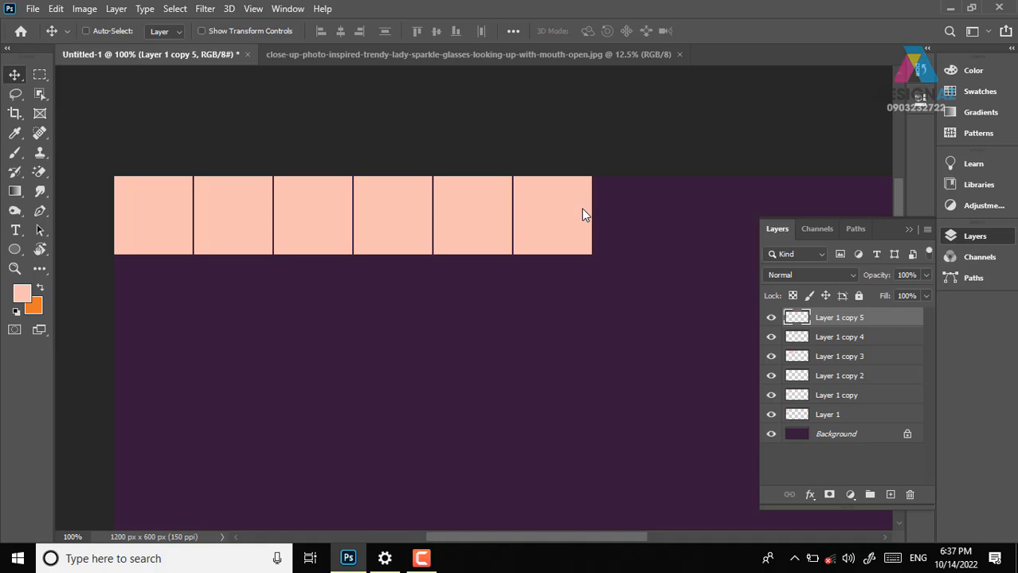
right_click(481, 211)
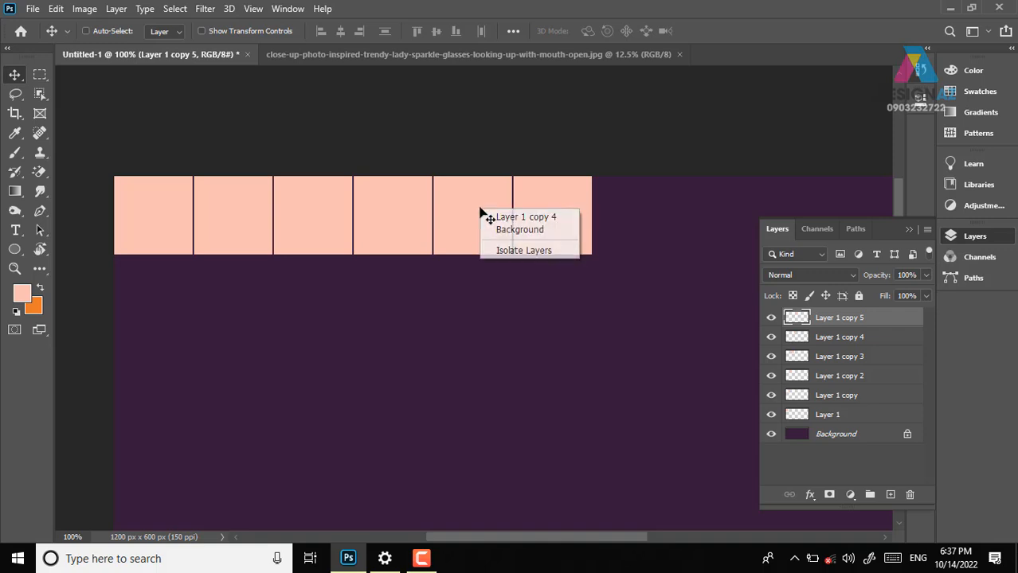
left_click(515, 218, "shift")
left_click_drag(495, 223, 516, 237)
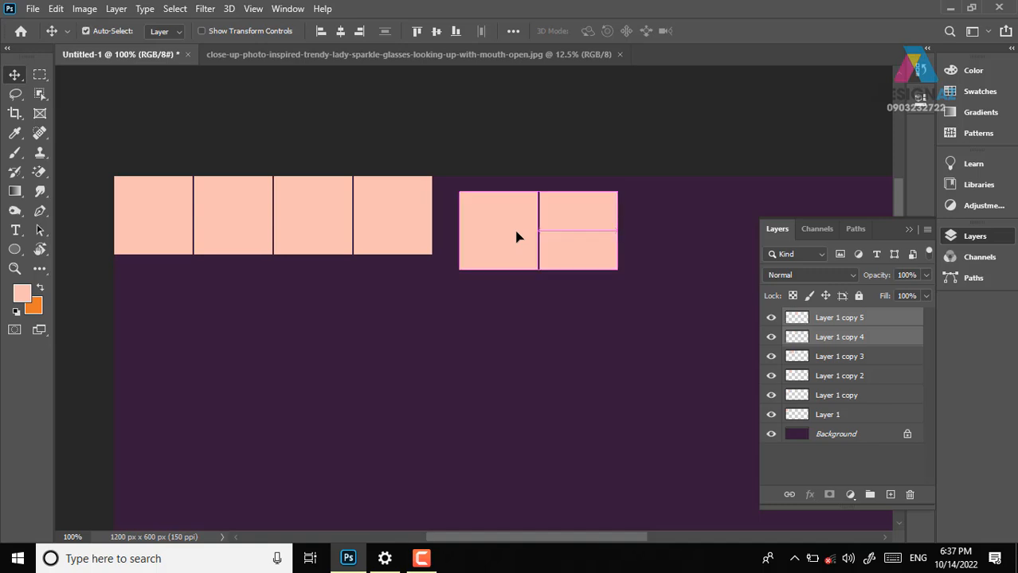
key("ctrl+z")
Add the other four squares to the selection from the canvas, try moving the whole row, and undo the move
right_click(399, 207)
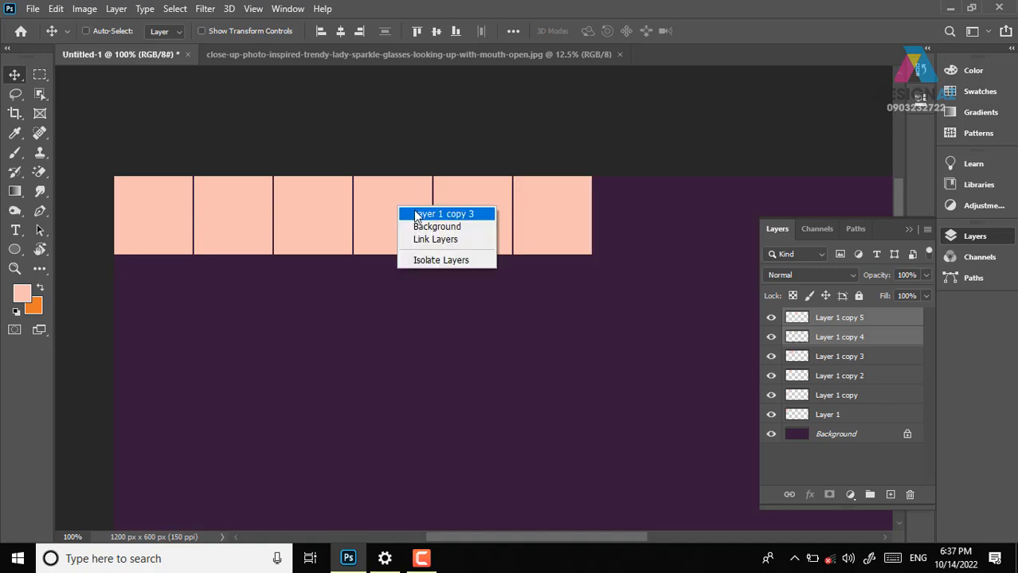
left_click(430, 214, "shift")
right_click(336, 214)
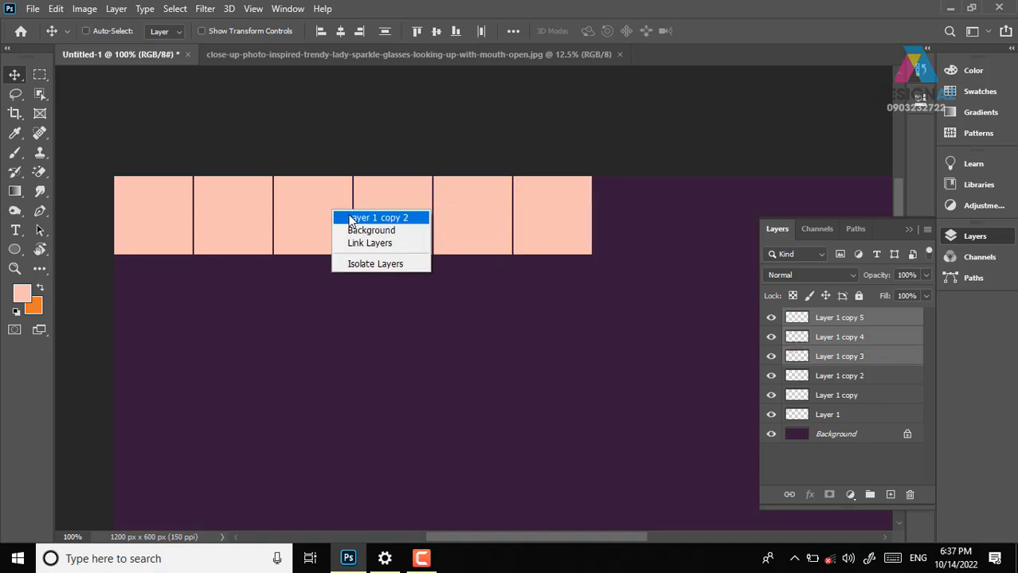
left_click(350, 217, "shift")
right_click(232, 211)
left_click(243, 215, "shift")
right_click(164, 199)
left_click(182, 206, "shift")
left_click_drag(175, 209, 160, 274)
key("ctrl+z")
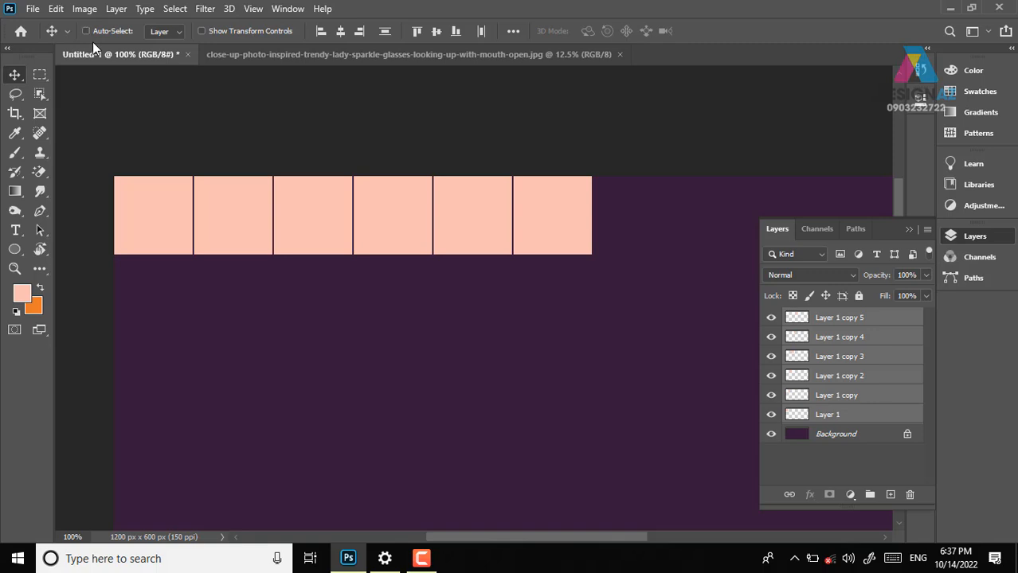
Select only the row's last square, and extend the selection to the other five by picking them on the canvas
right_click(550, 200)
left_click(561, 203)
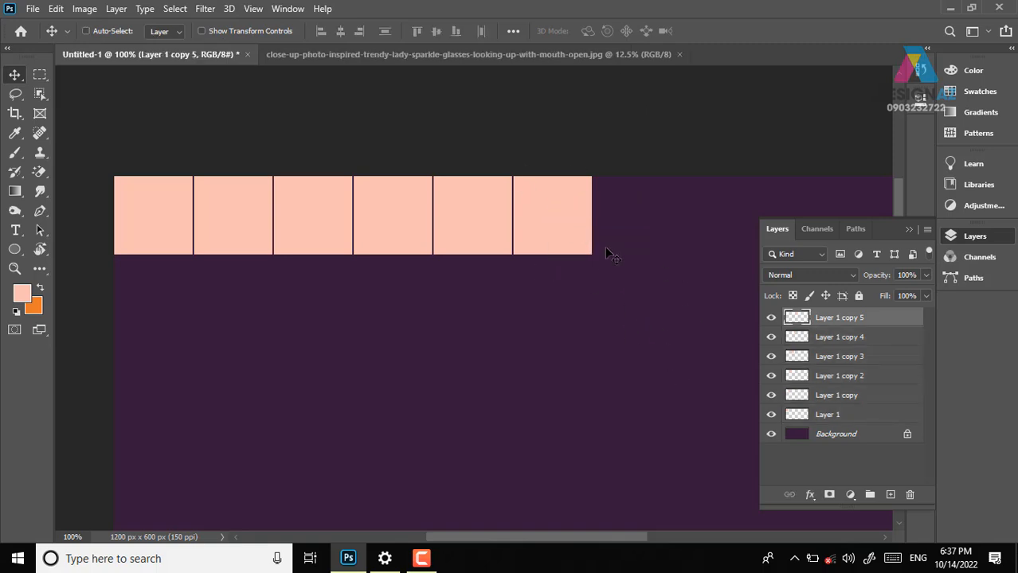
key("ctrl")
left_click(436, 225, "shift")
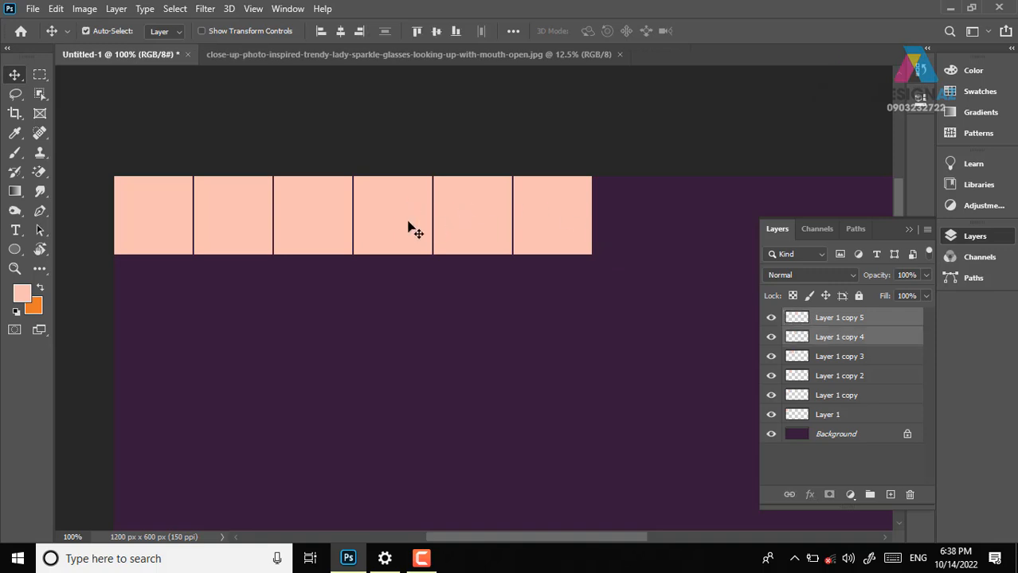
left_click(363, 229, "shift")
left_click(291, 230, "shift")
left_click(246, 230, "shift")
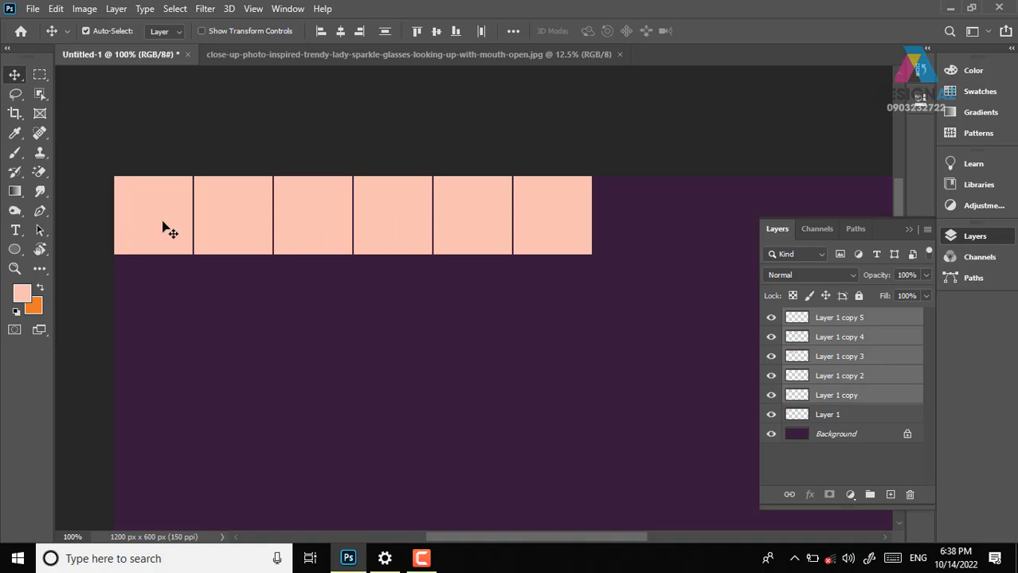
left_click(166, 229, "shift")
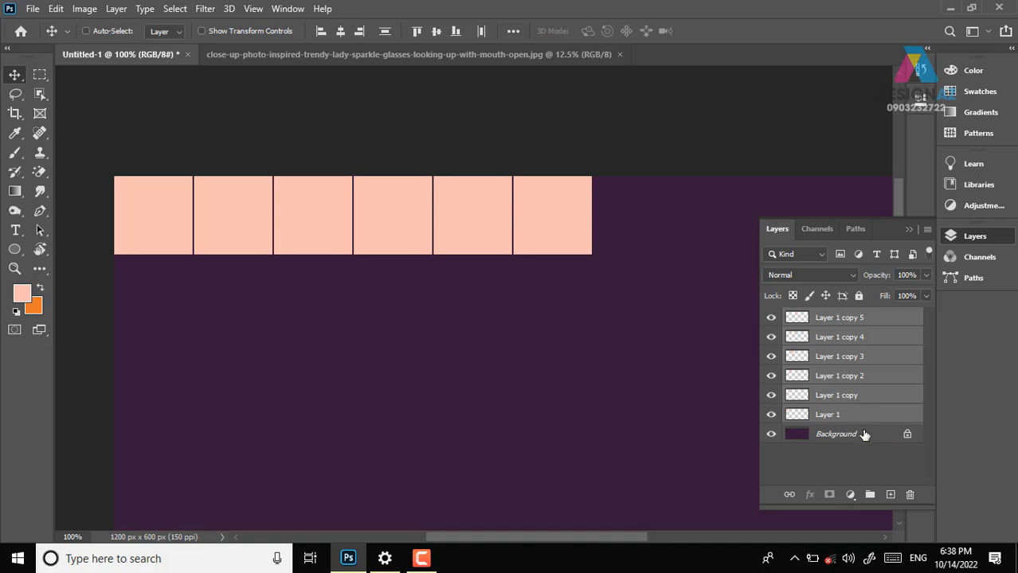
Enable Auto-Select, select all six squares on the canvas, and move the row away and back into the canvas's top-left corner
left_click(860, 318)
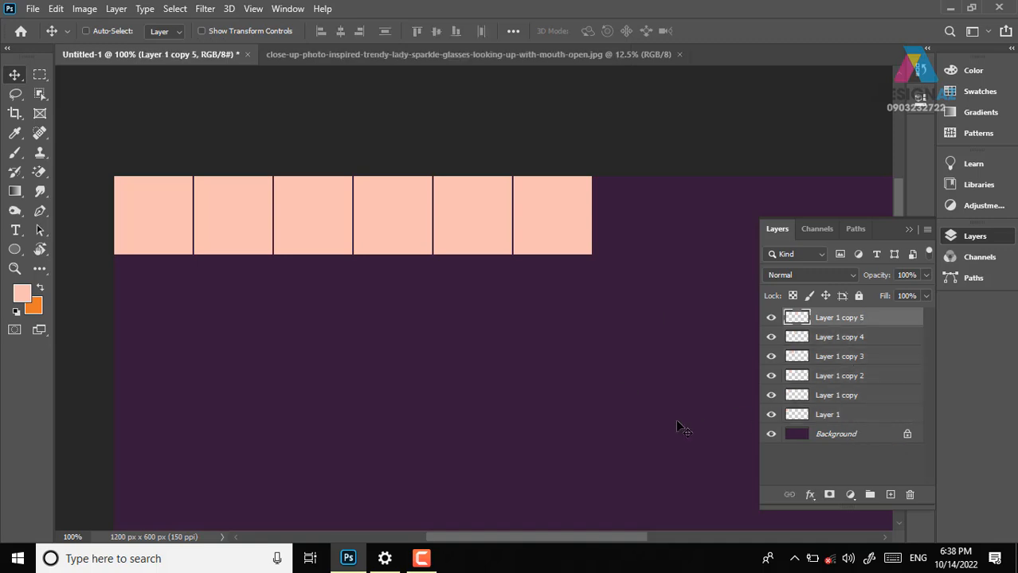
left_click(86, 31)
left_click_drag(672, 320, 625, 307)
left_click_drag(322, 233, 264, 235)
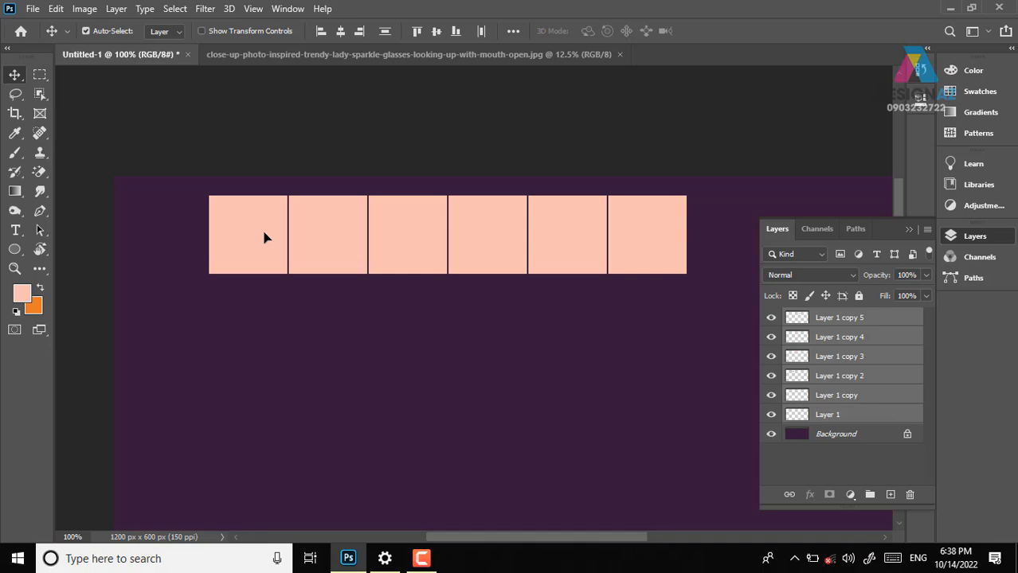
left_click_drag(265, 237, 171, 218)
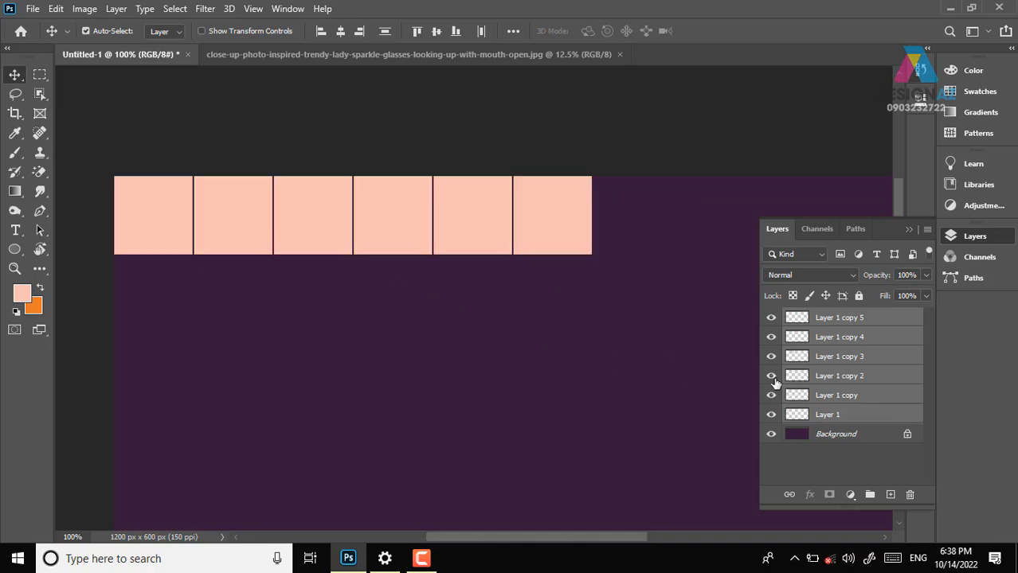
Disable Auto-Select and select the six square layers from Layer 1 copy 5 through Layer 1
key("ctrl+plus")
left_click_drag(187, 114, 199, 261)
key("Delete")
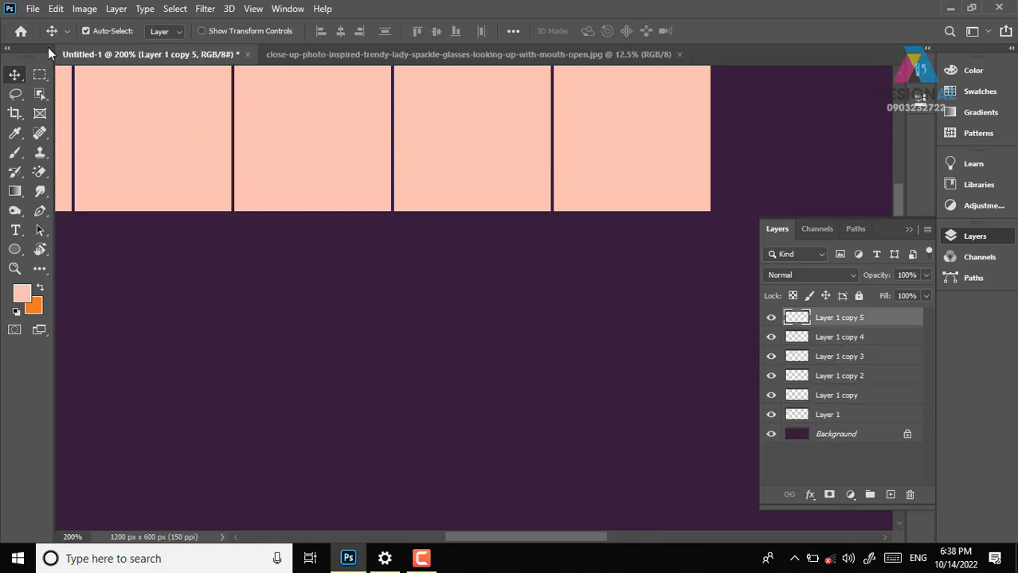
left_click(85, 32)
key("ctrl+minus")
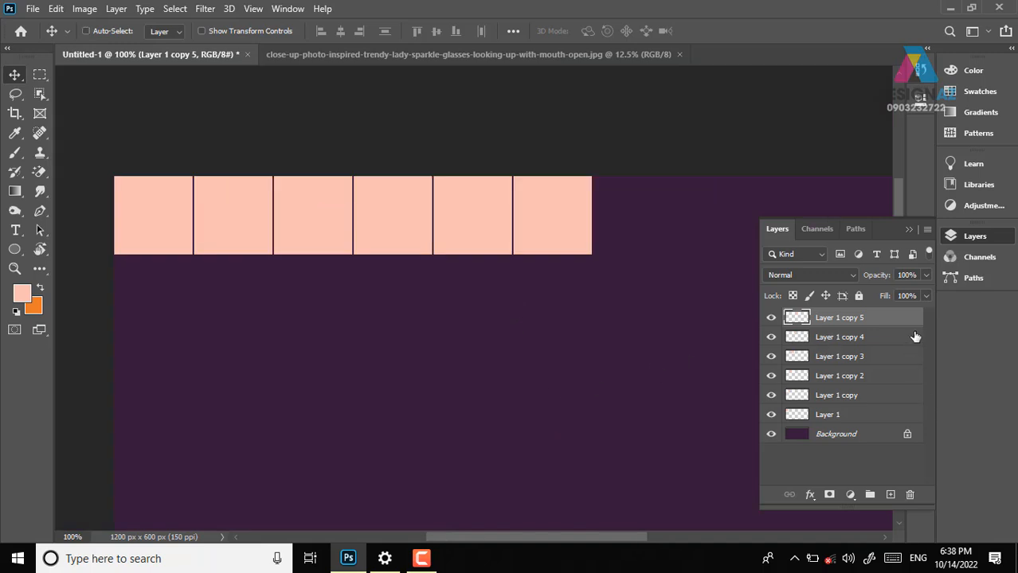
left_click(882, 417, "shift")
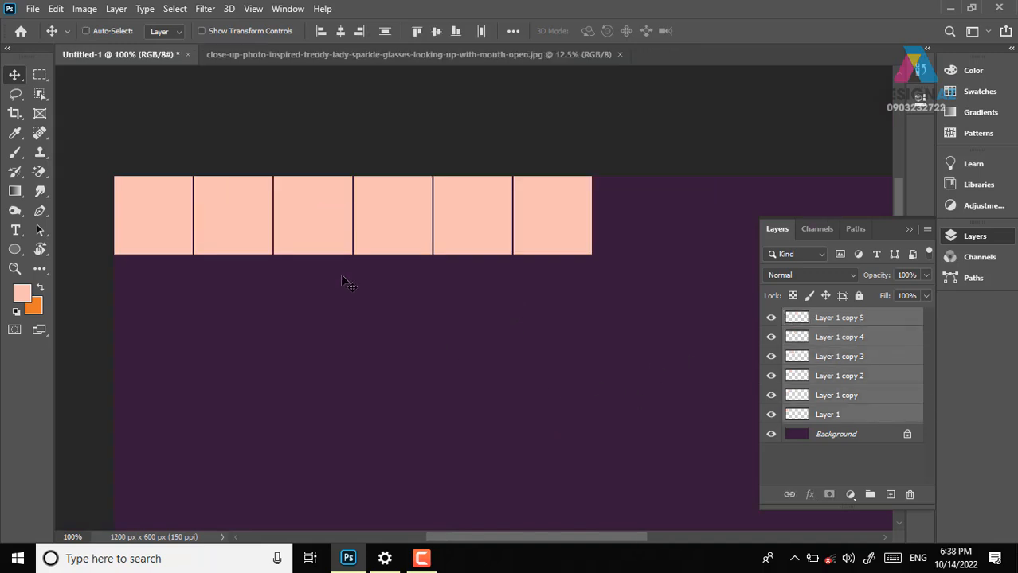
Duplicate the row of six squares directly below itself, nudging the copy down to leave a gap matching the column spacing
left_click_drag(222, 221, 221, 291)
key("ctrl+plus")
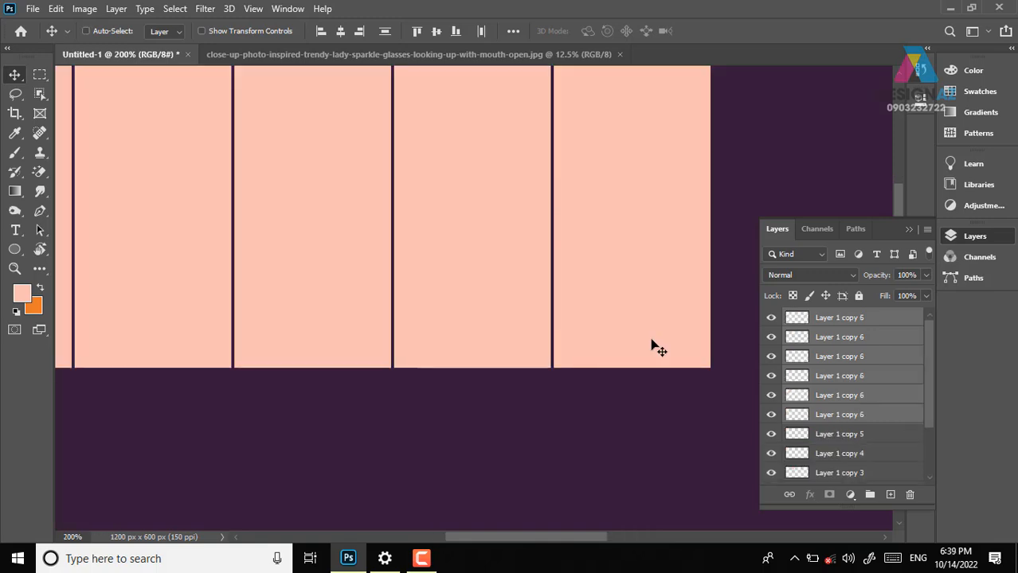
key("Down")
key("Down")
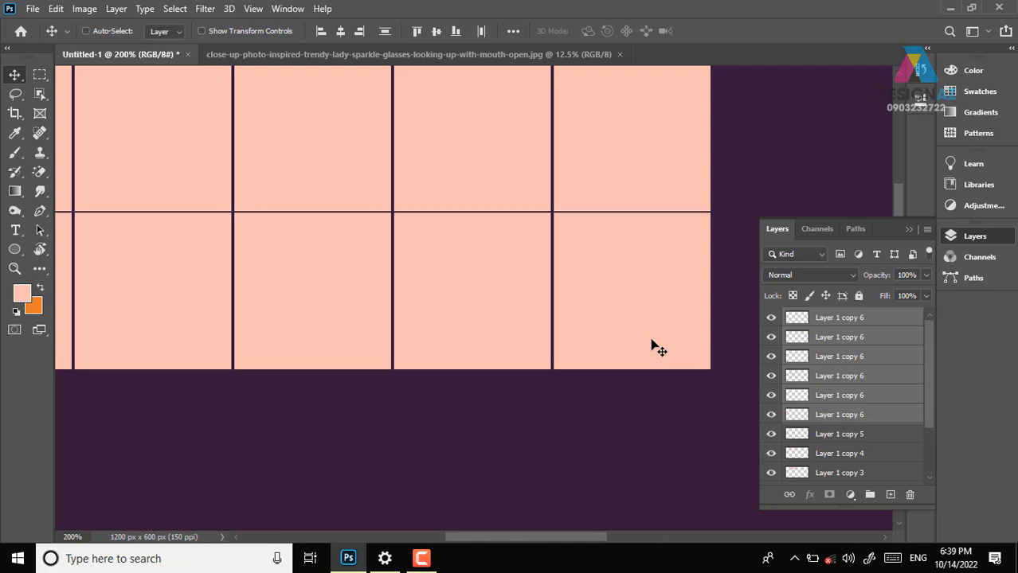
key("Down")
key("Up")
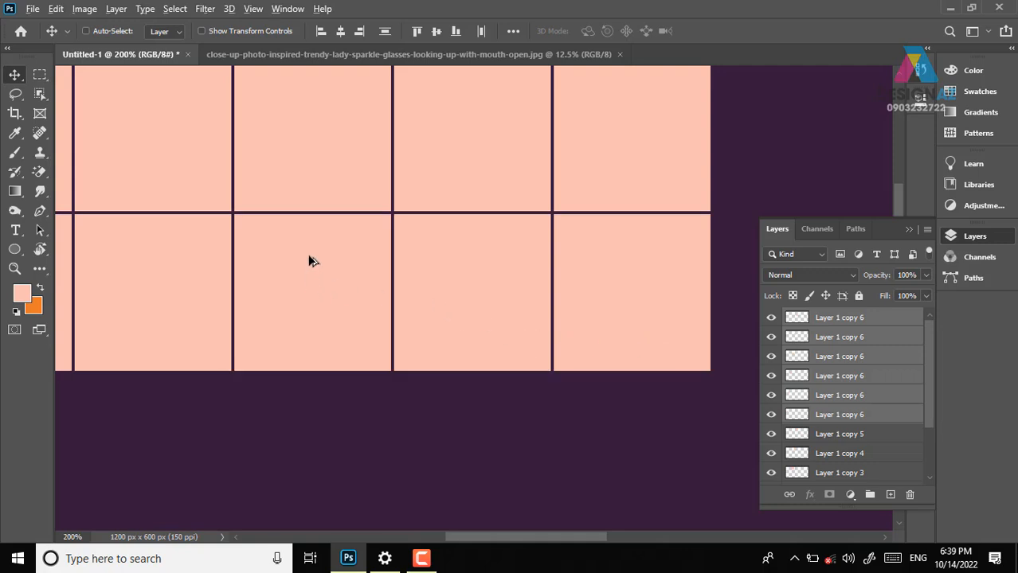
Duplicate the row downward with the same spacing until the grid has six rows running past the canvas's lower edge
left_click_drag(309, 261, 310, 418)
key("ctrl+minus")
key("ctrl+minus")
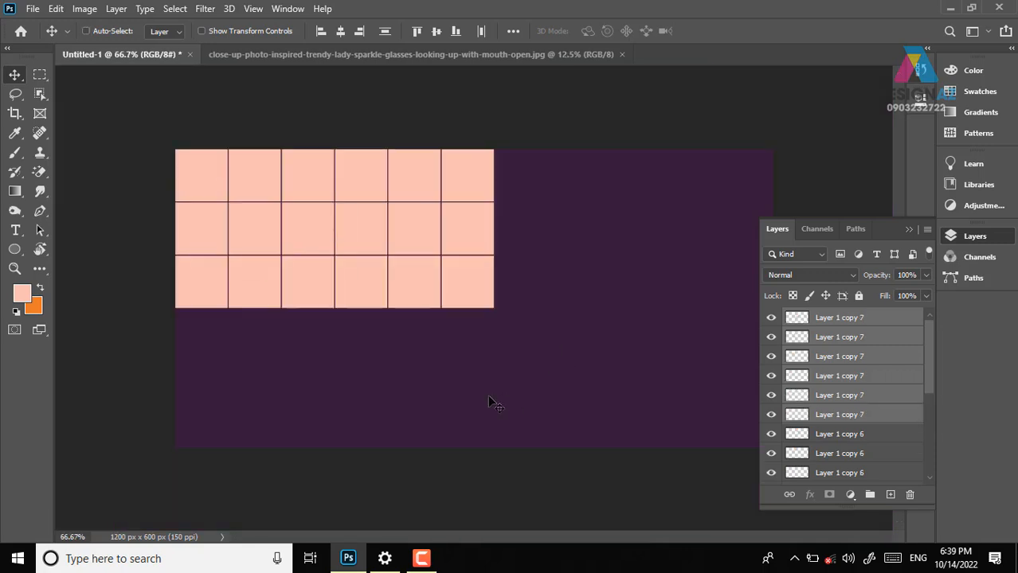
left_click_drag(352, 286, 352, 439)
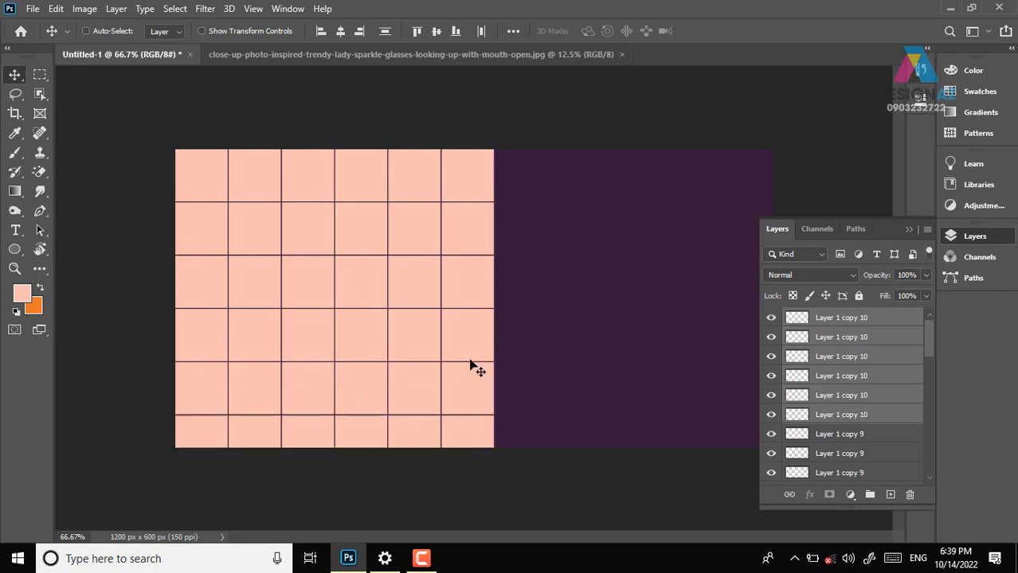
Select all the square layers and scale the grid proportionally to about 94% so it fits the canvas height from the top-left corner
left_click(889, 319)
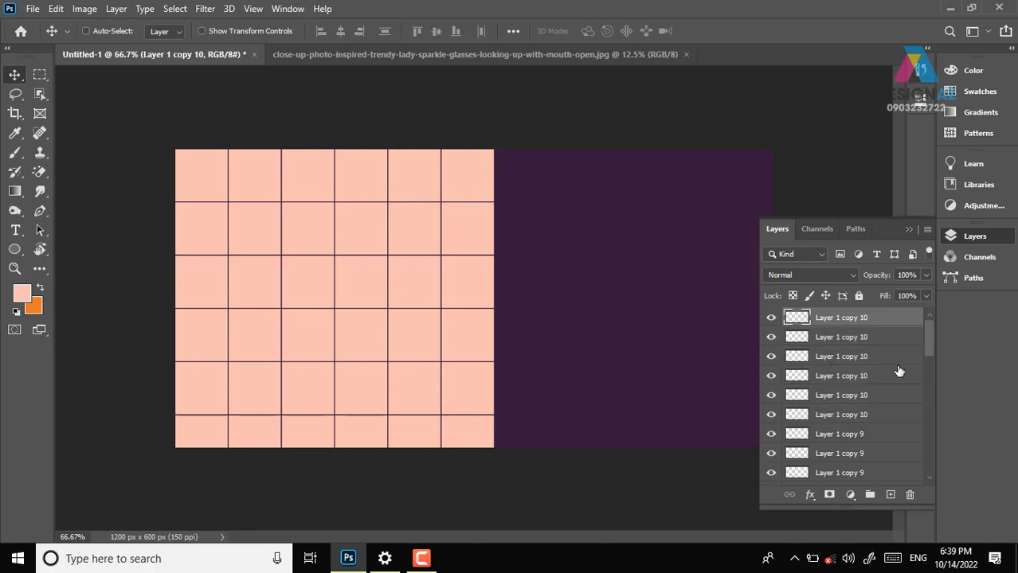
left_click_drag(929, 337, 928, 468)
left_click(898, 462, "shift")
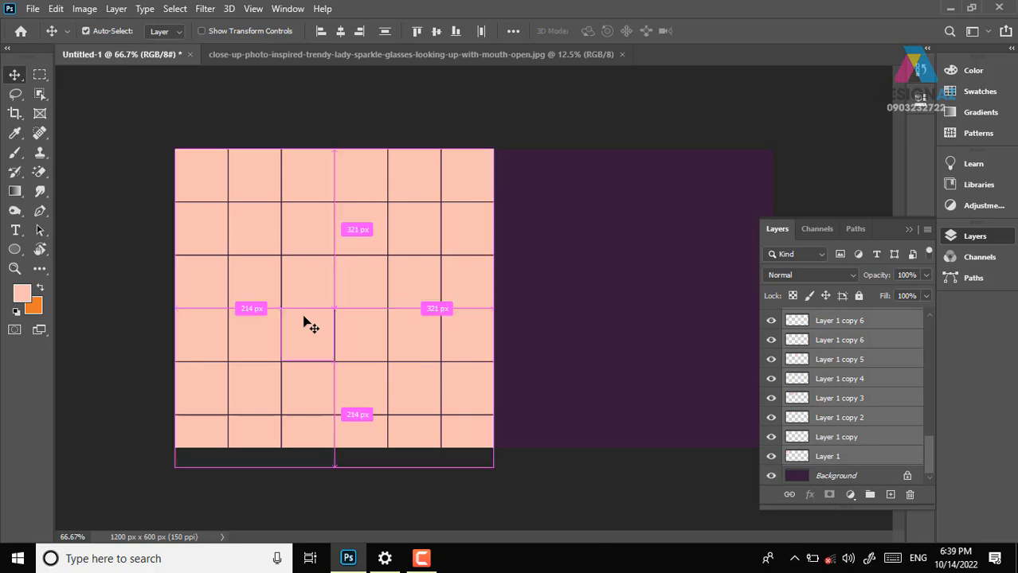
key("ctrl+t")
left_click_drag(495, 472, 481, 451)
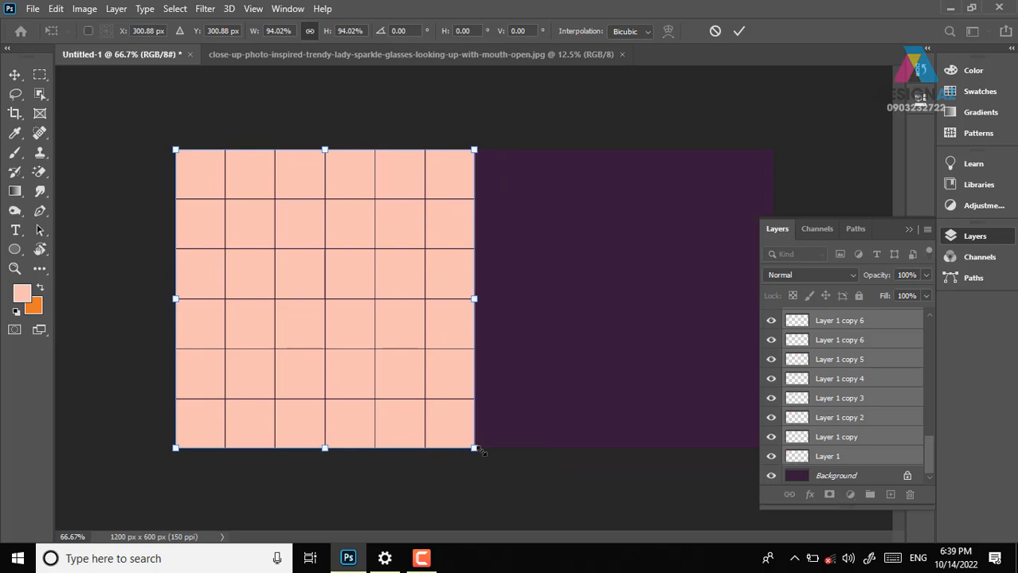
key("Return")
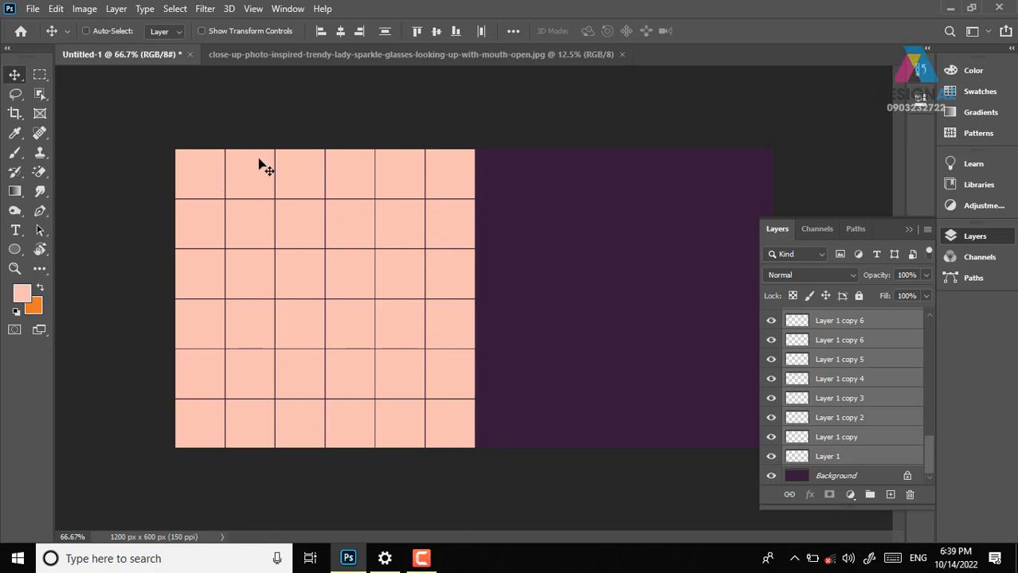
Select and delete three corner squares of the grid: the bottom-right, the top-right and the bottom-left one
right_click(461, 422)
left_click(480, 430)
key("Delete")
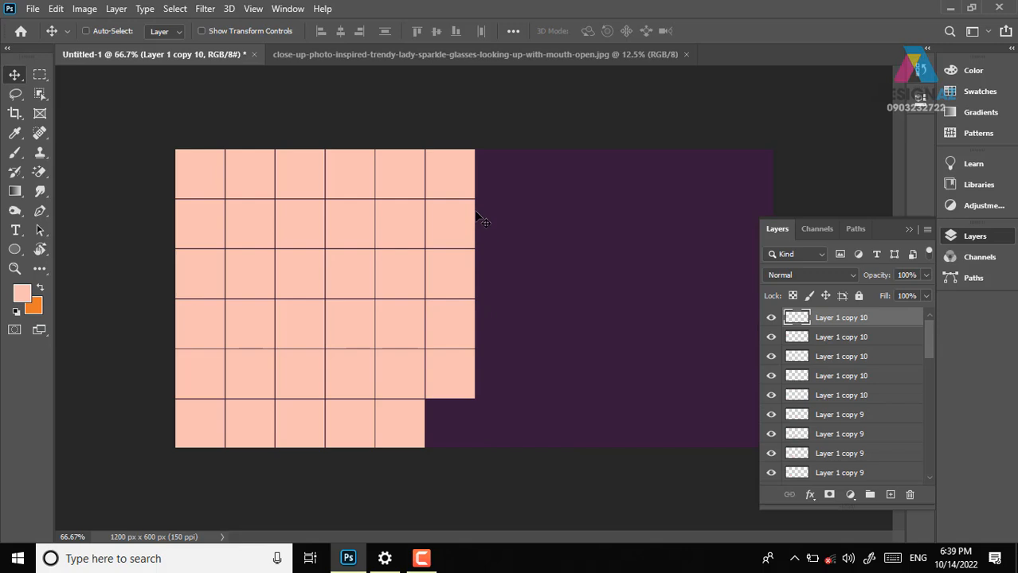
right_click(460, 166)
left_click(482, 172)
key("Delete")
right_click(209, 415)
left_click(239, 422)
key("Delete")
Delete the third and fifth squares of the bottom row, the sixth square of the fourth row and the top-left corner square
right_click(305, 415)
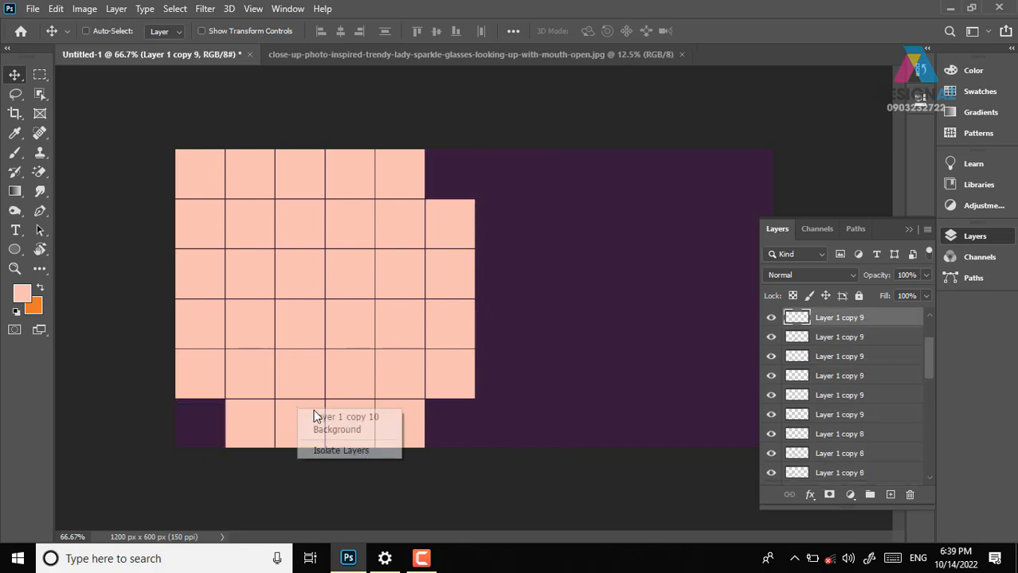
left_click(322, 415)
key("Delete")
right_click(390, 422)
left_click(403, 422)
key("Delete")
right_click(459, 320)
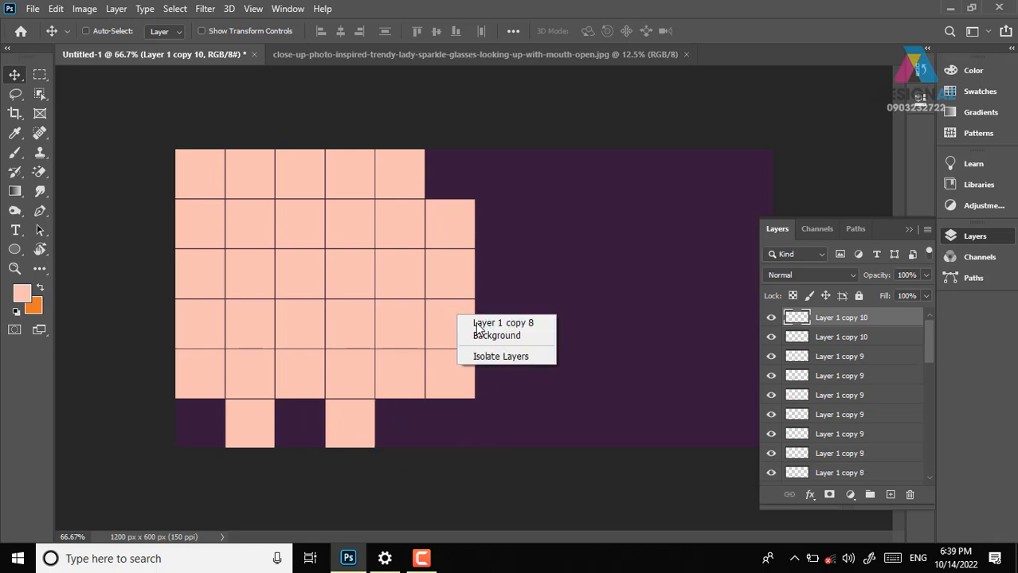
left_click(478, 323)
key("Delete")
right_click(215, 179)
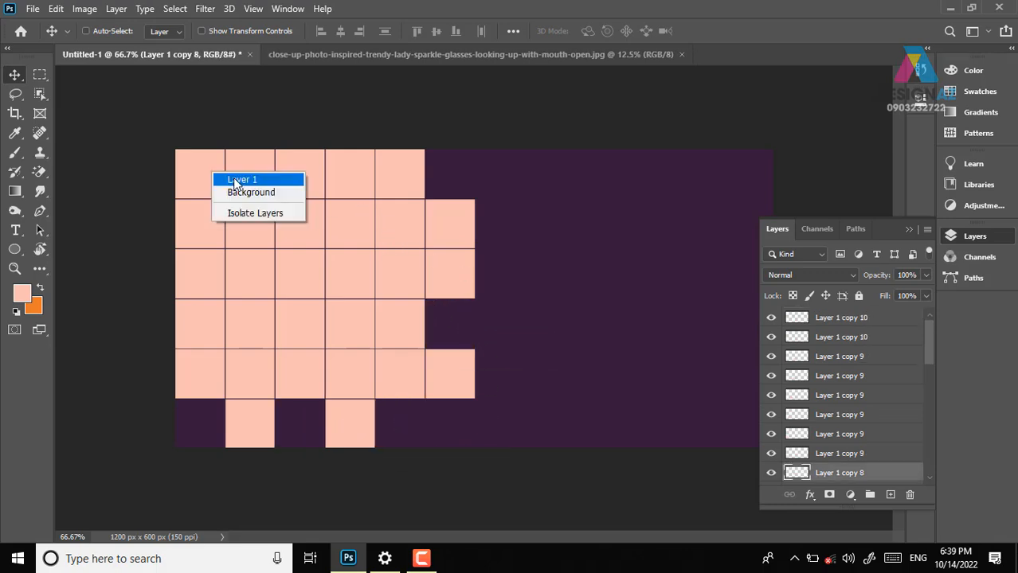
left_click(232, 181)
key("Delete")
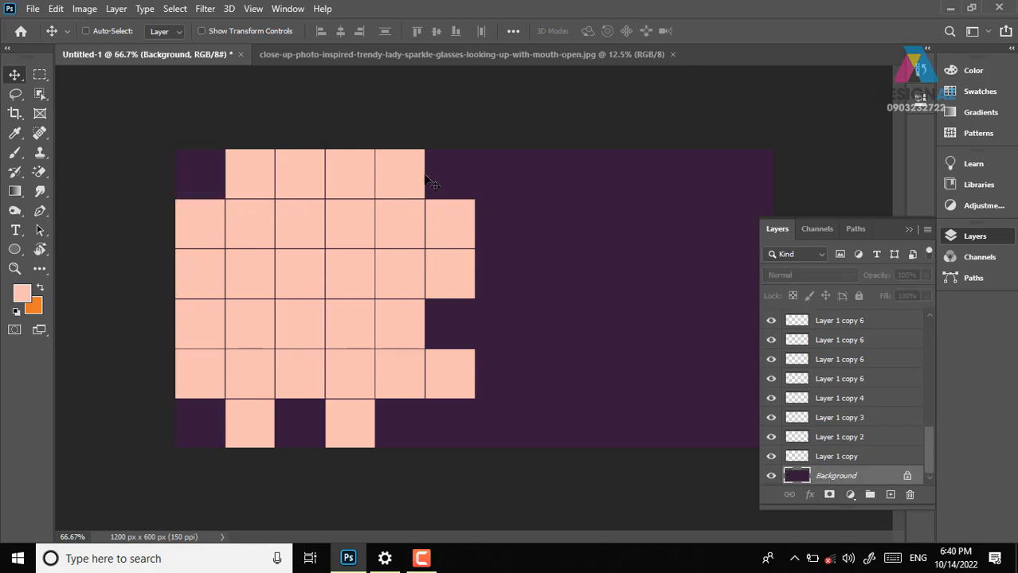
Set the top row's fourth square to 50% opacity, its fifth to 70%, and the fifth row's last square to 40%
right_click(356, 168)
left_click(367, 173)
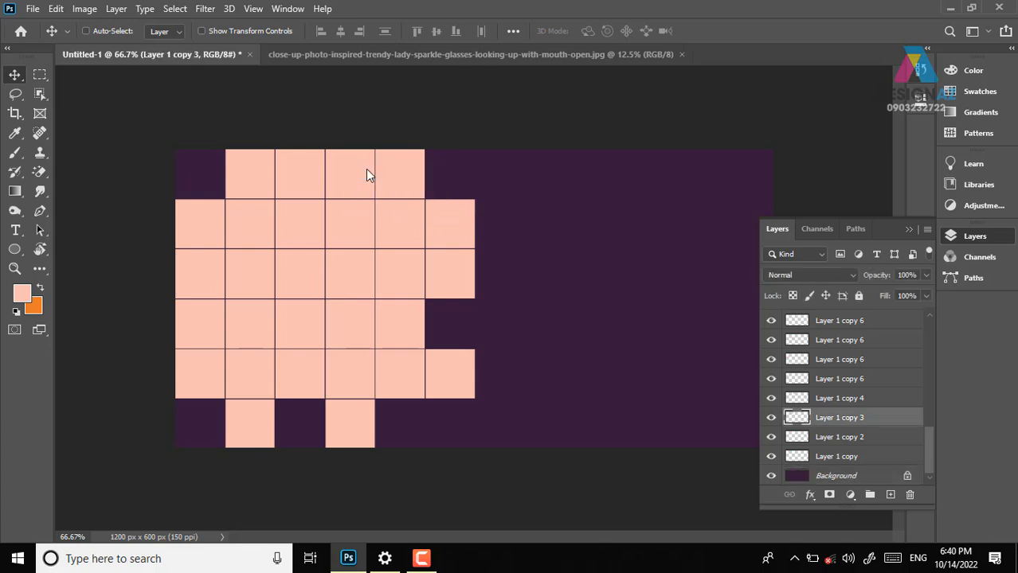
key("5")
right_click(408, 180)
left_click(428, 185)
key("7")
right_click(456, 383)
left_click(481, 389)
key("4")
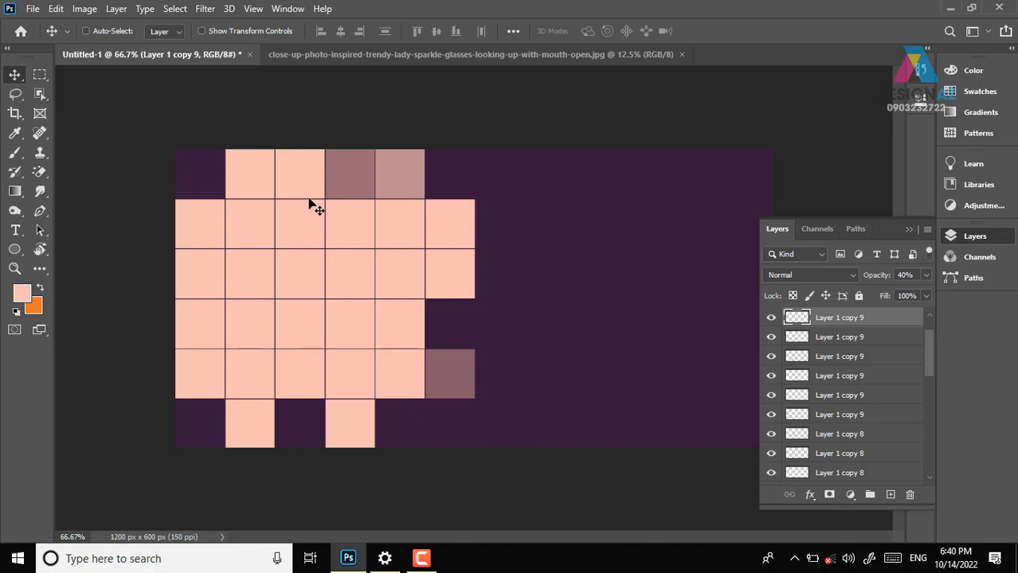
Set the fifth row's third square to 70% opacity, its first to 30%, and the bottom row's fourth square to 20%
right_click(297, 378)
left_click(317, 380)
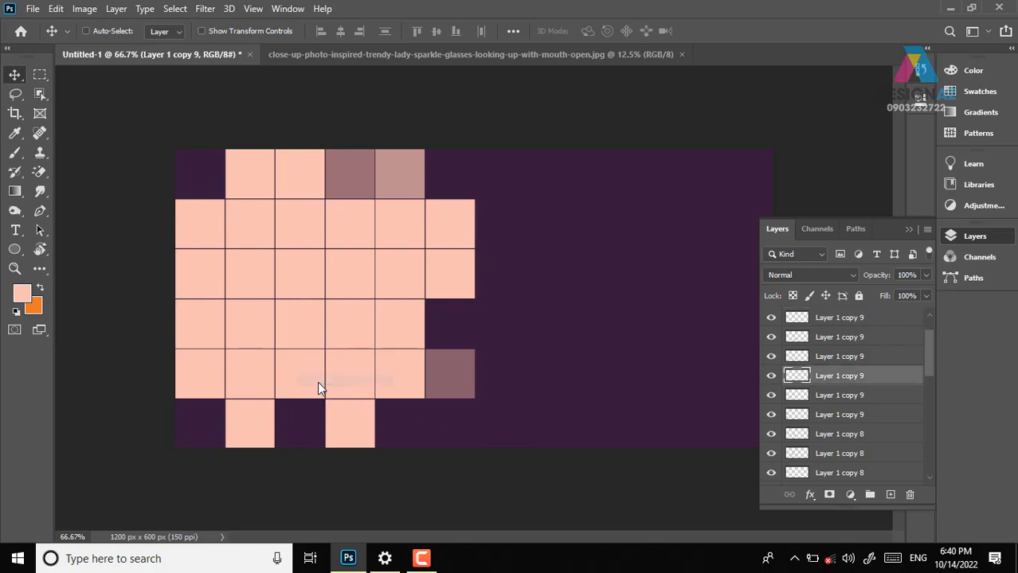
key("3")
right_click(188, 366)
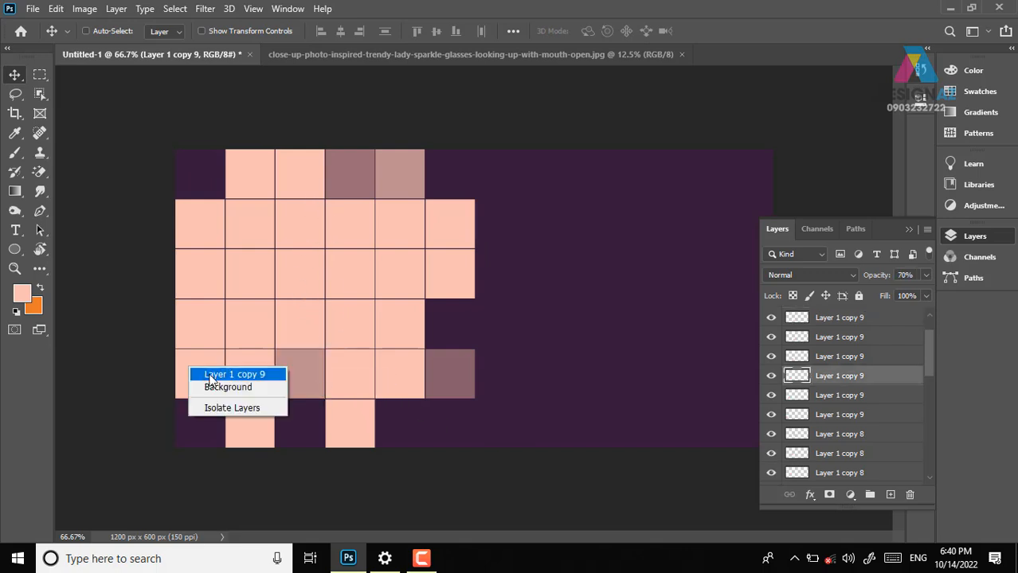
left_click(210, 373)
key("3")
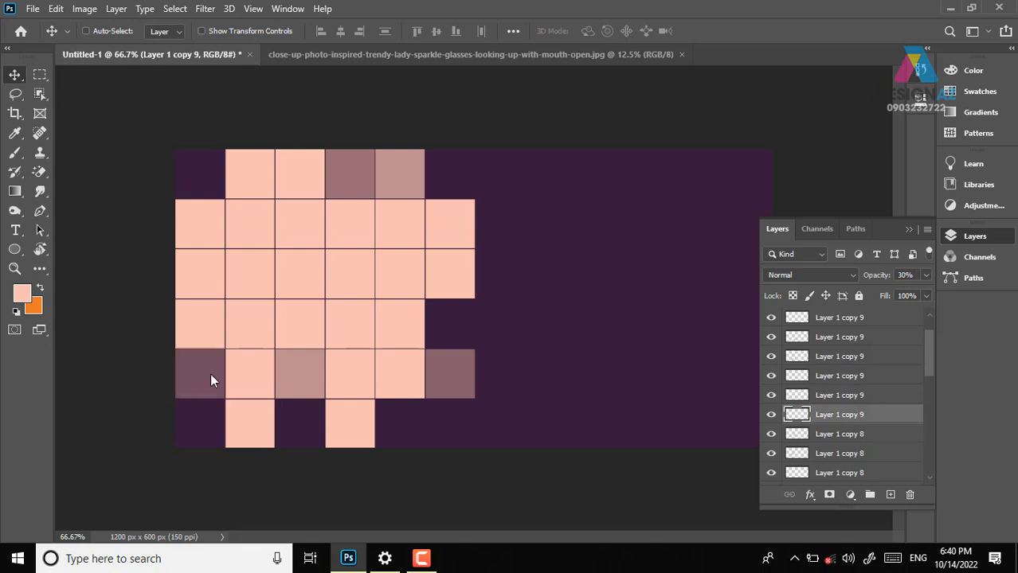
right_click(333, 430)
left_click(358, 428)
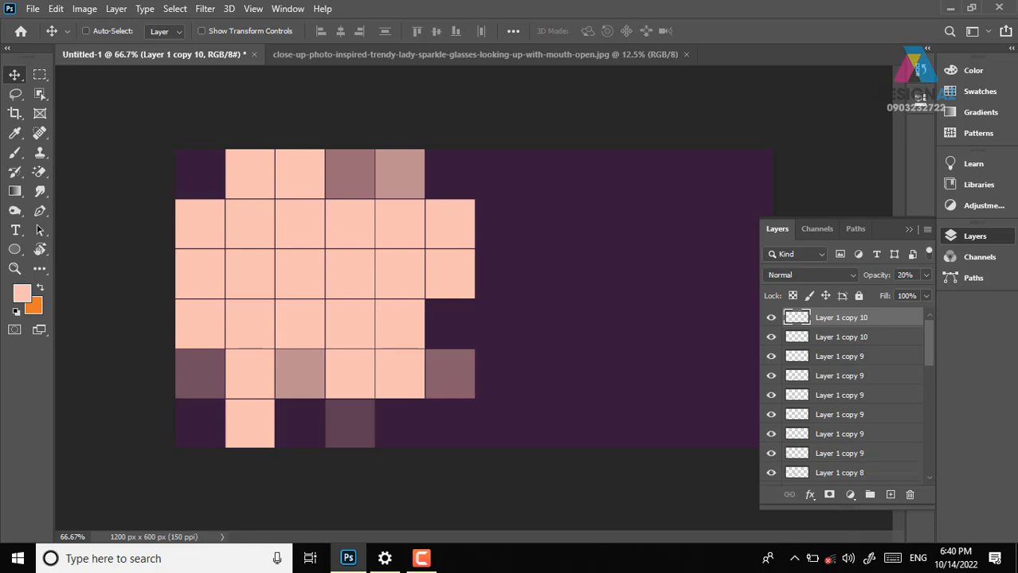
Merge all the remaining square layers into one layer and test-move the merged grid, undoing the move
left_click_drag(930, 339, 930, 464)
left_click(866, 461, "shift")
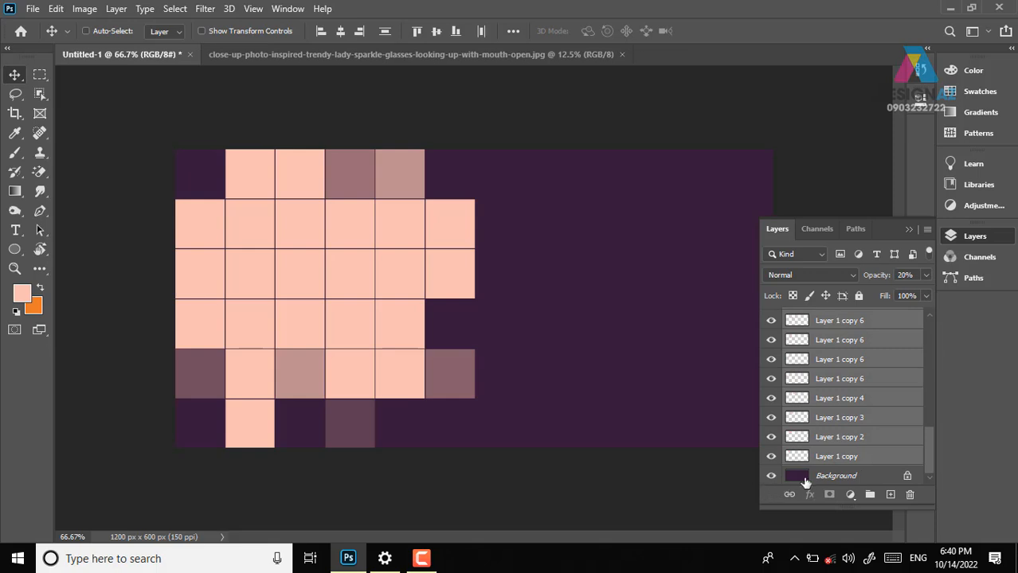
key("ctrl+e")
left_click_drag(341, 286, 382, 277)
key("ctrl+z")
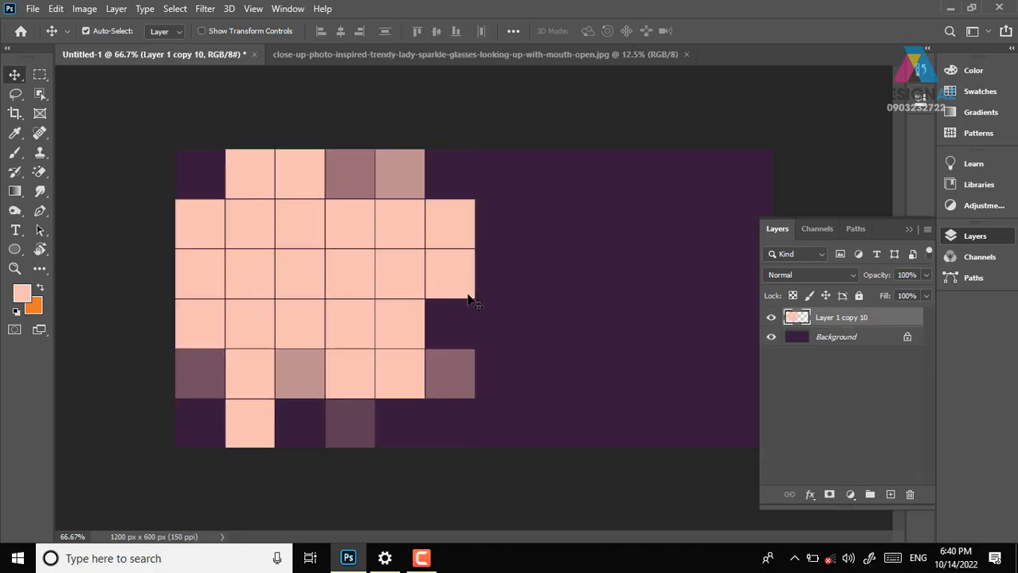
Open the watch photo 3542032_tinhte-omega-spectre-007-5.jpg from the thuvienanh > dongho folder on Local Disk (F:)
key("ctrl+o")
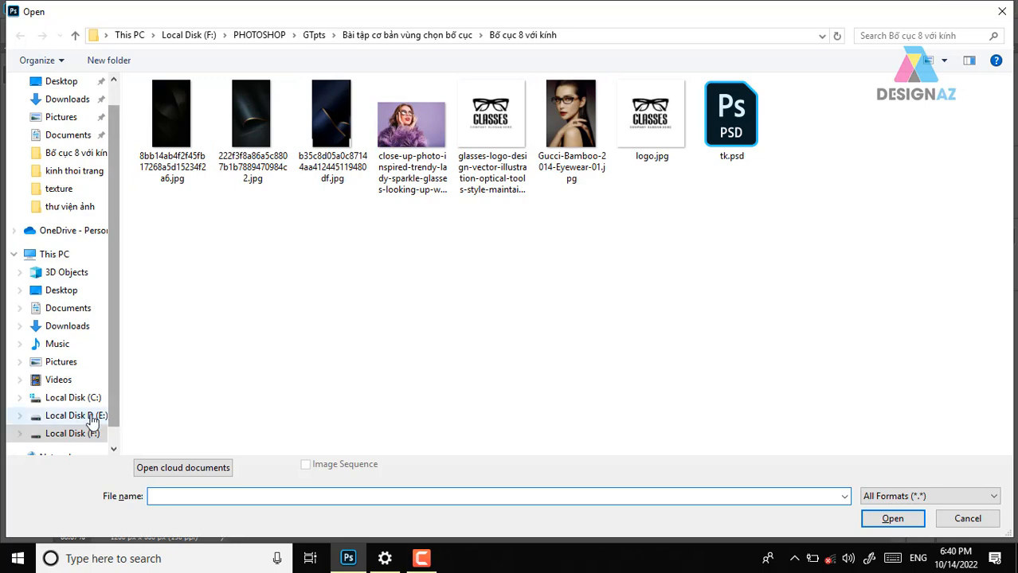
left_click(89, 434)
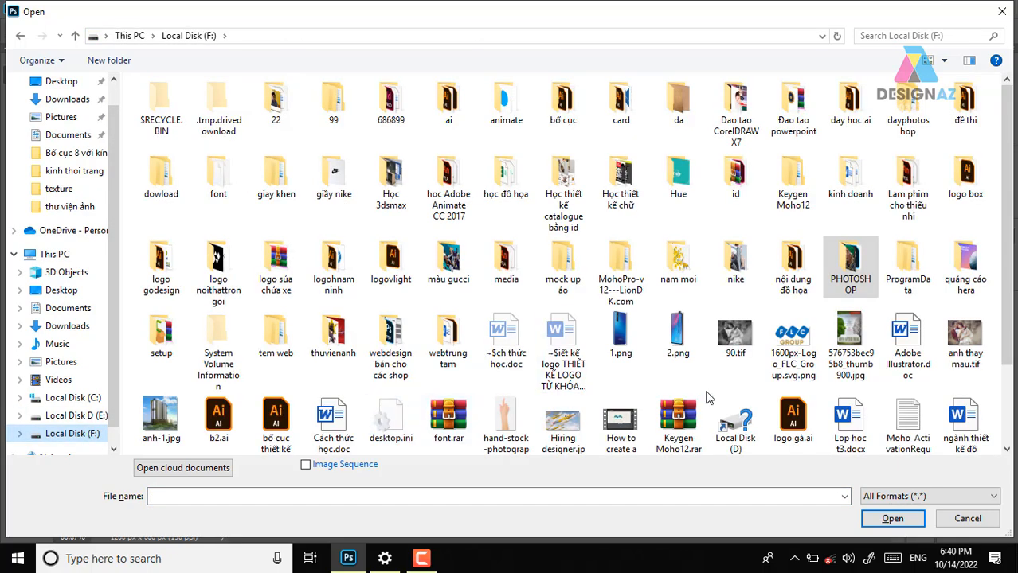
double_click(342, 355)
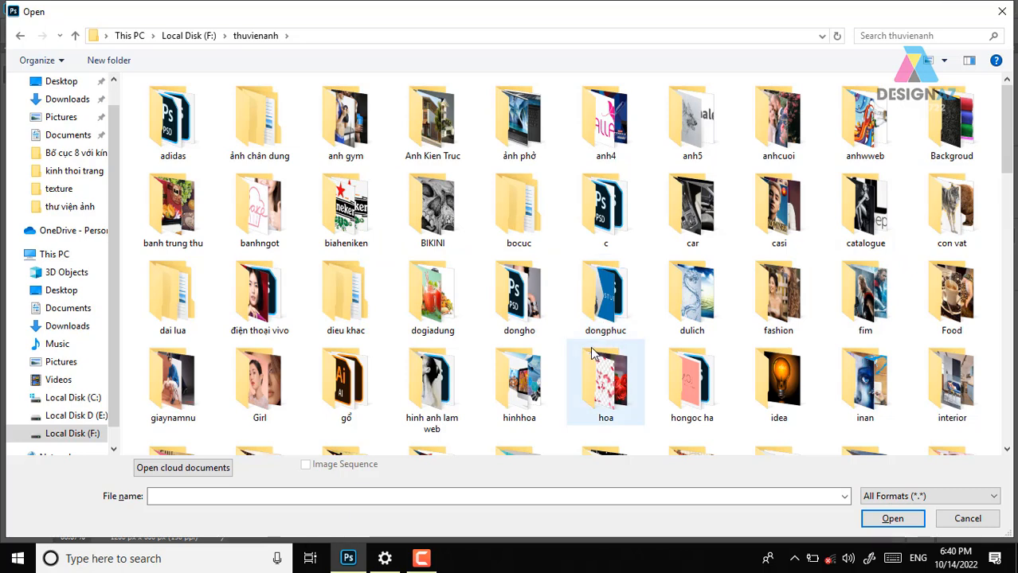
double_click(518, 301)
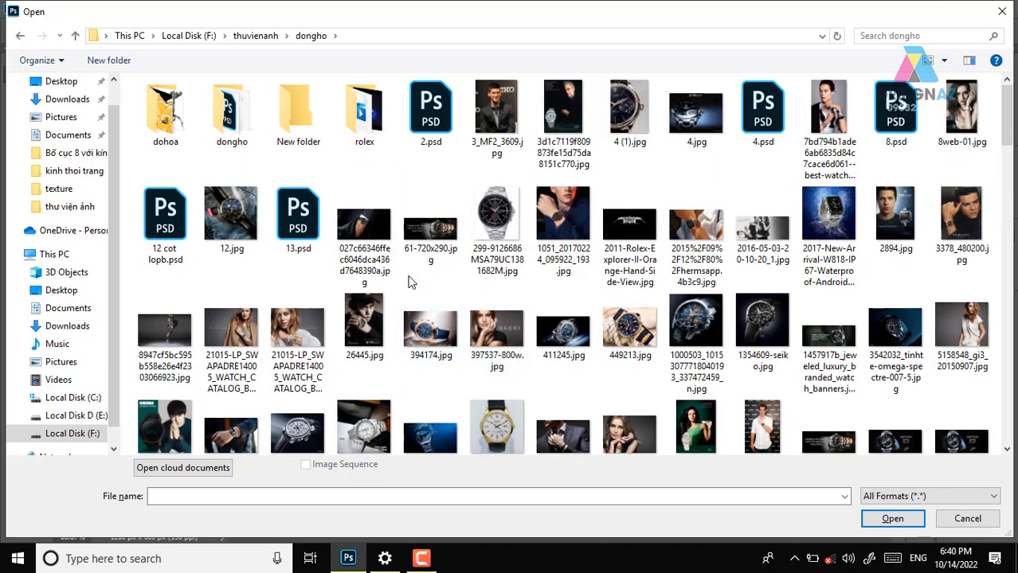
left_click(909, 345)
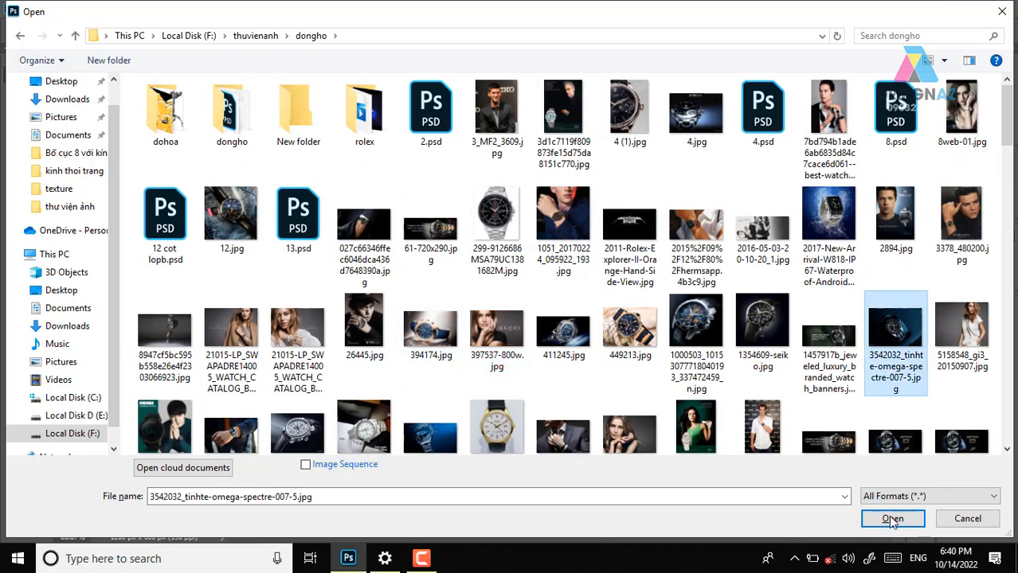
left_click(896, 522)
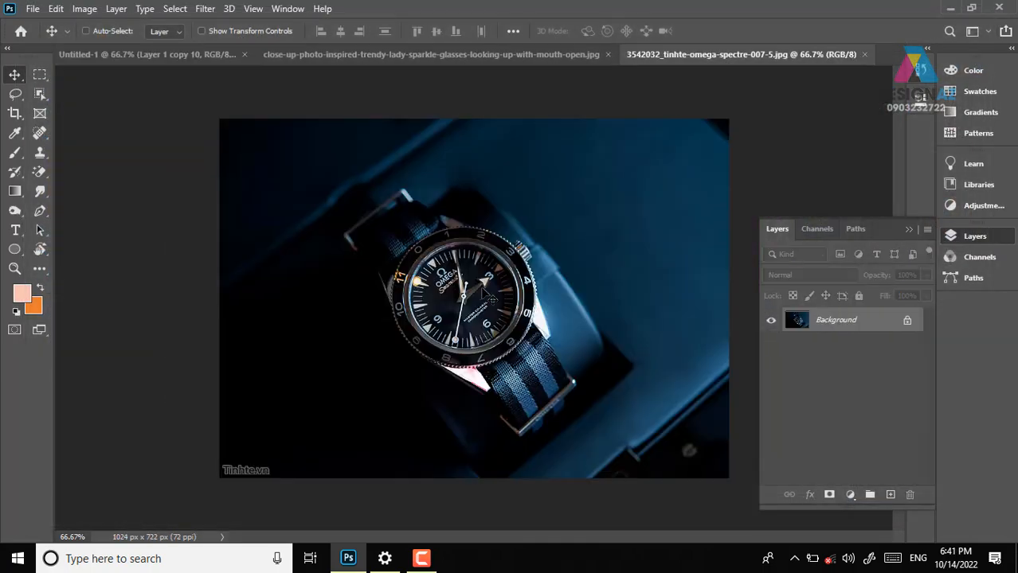
Copy the entire watch photo, close its file and return to the Untitled-1 document
key("ctrl+a")
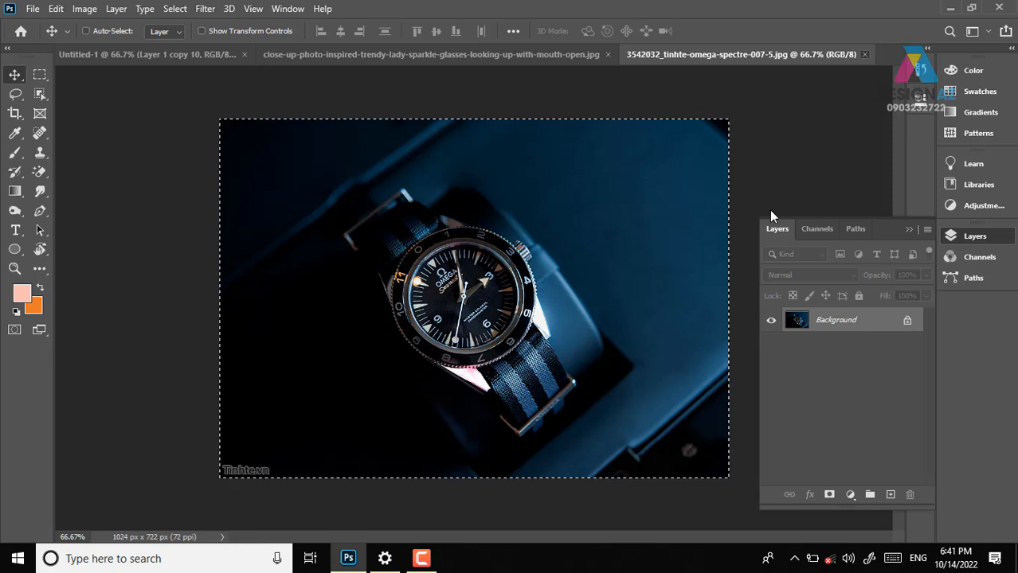
key("ctrl+w")
left_click(154, 52)
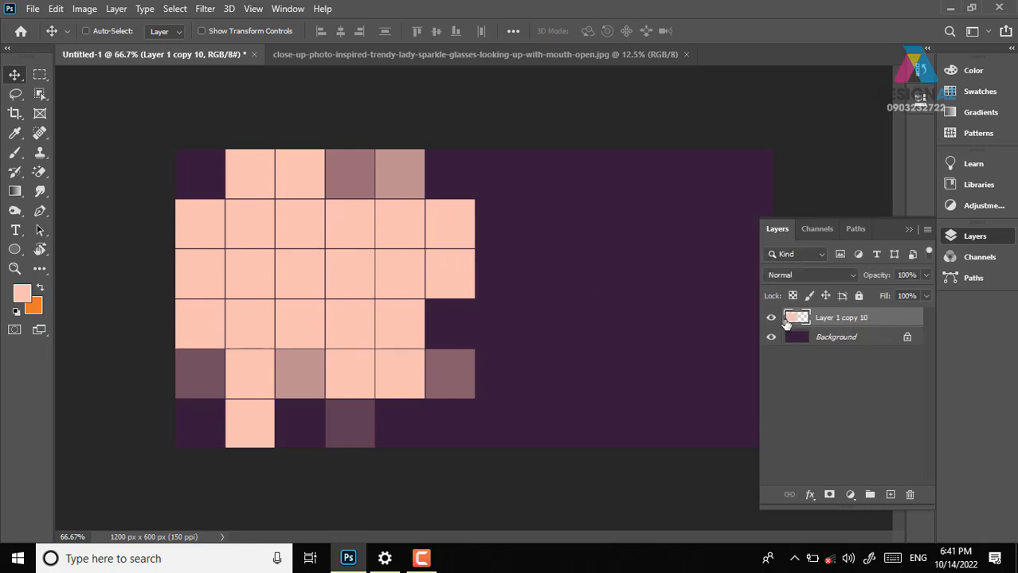
Paste the watch photo over the grid and clip it to the merged squares layer, positioning the watch within the squares
key("ctrl")
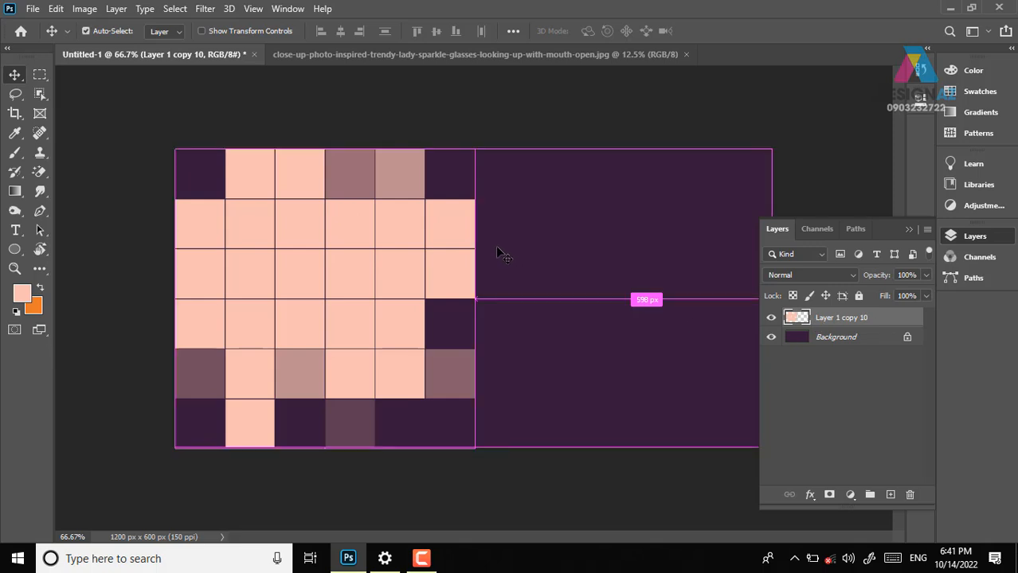
key("ctrl+v")
left_click_drag(532, 309, 401, 292)
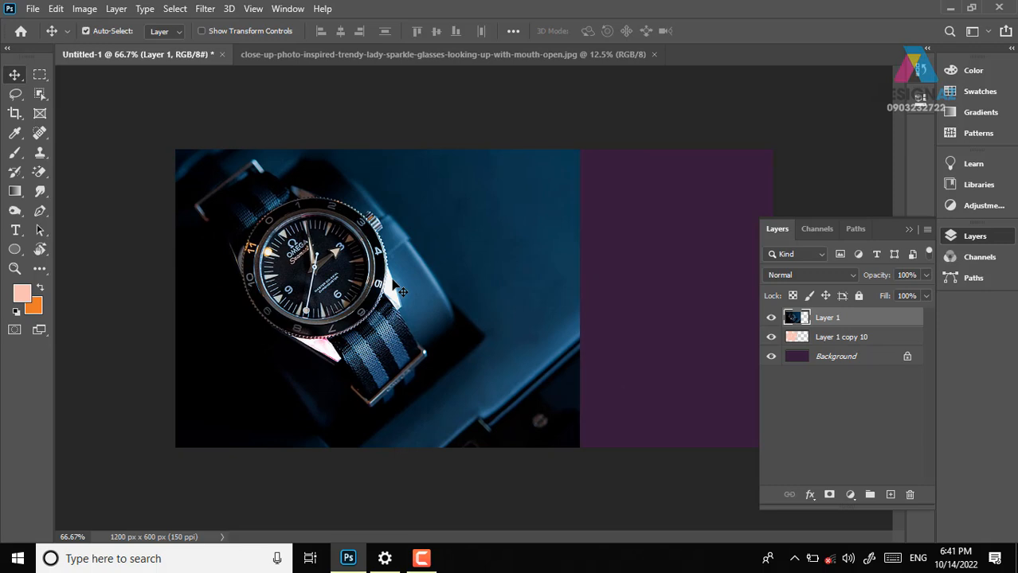
key("ctrl+alt+g")
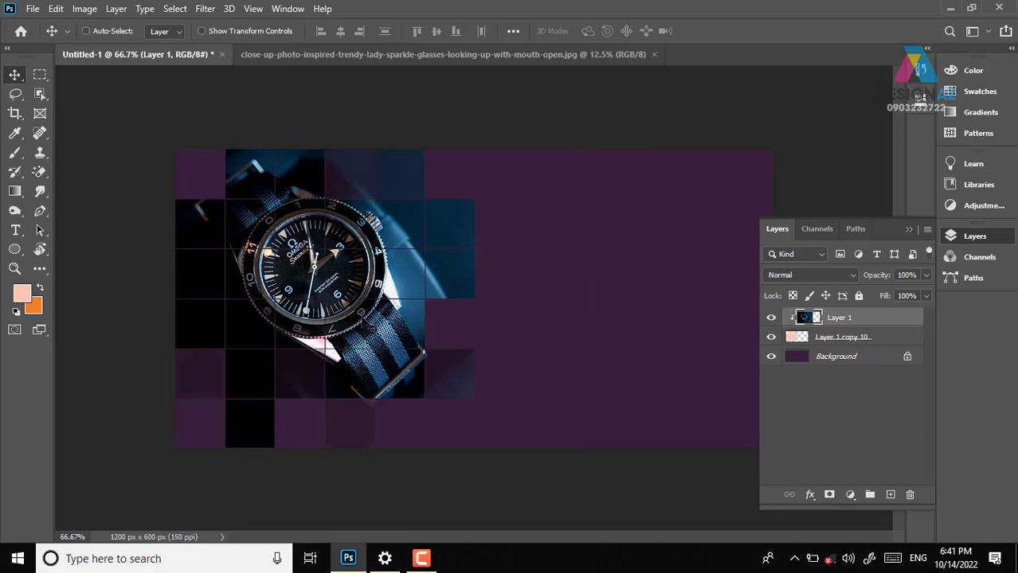
left_click_drag(363, 322, 375, 330)
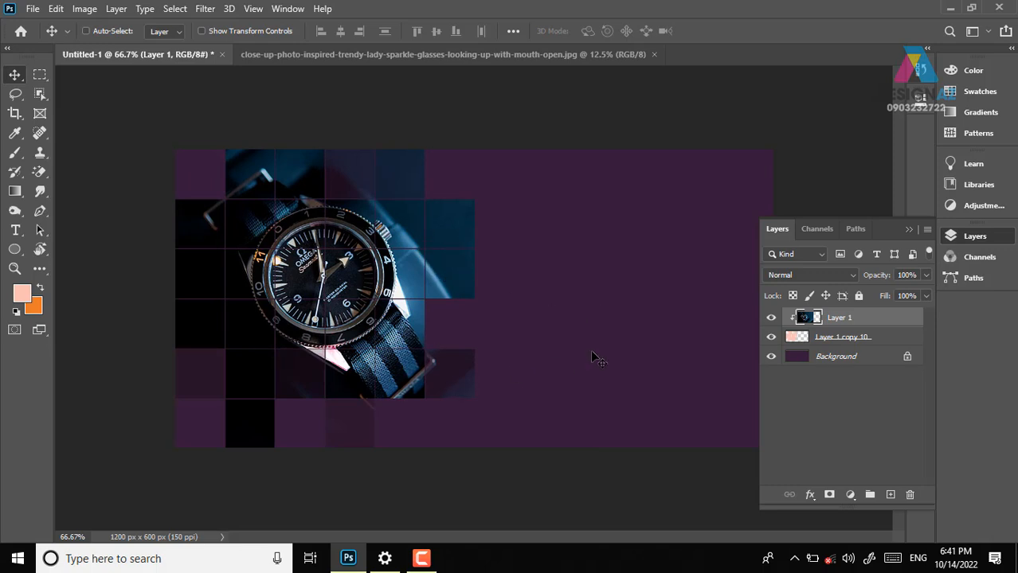
Select the Background layer and fill it with a dark blue sampled from the watch photo
right_click(643, 228)
left_click(661, 233)
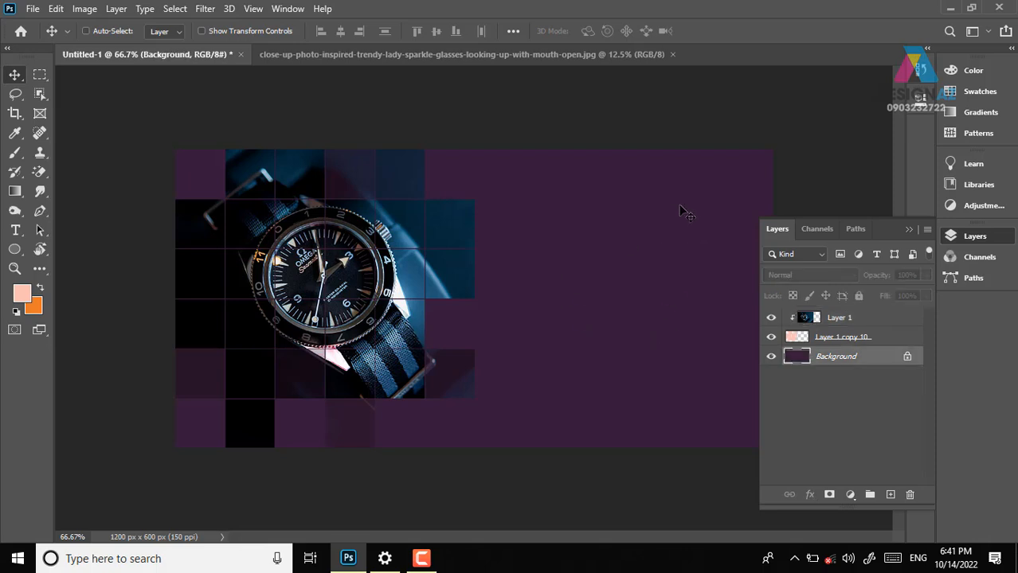
key("i")
left_click(378, 336)
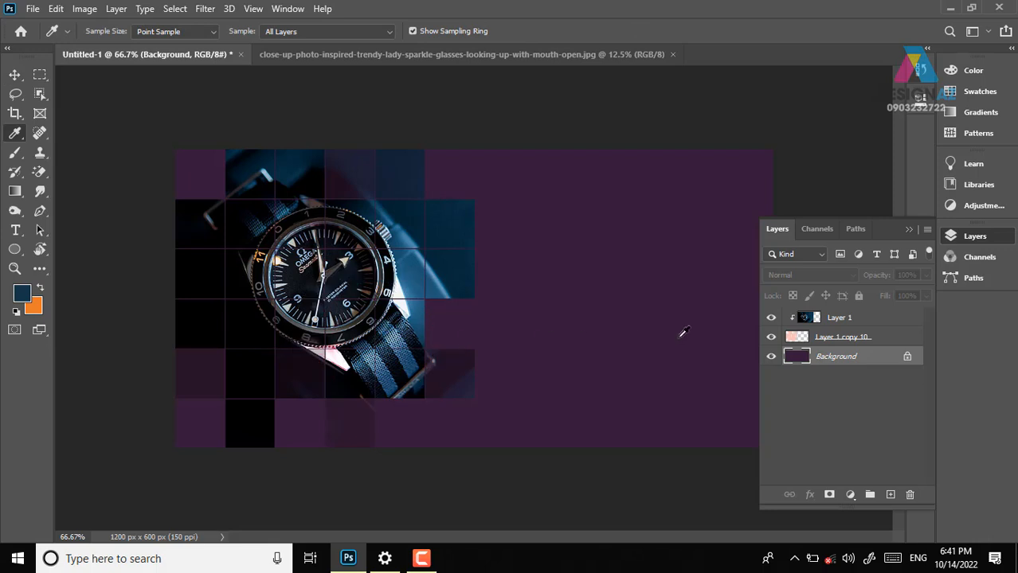
key("alt+BackSpace")
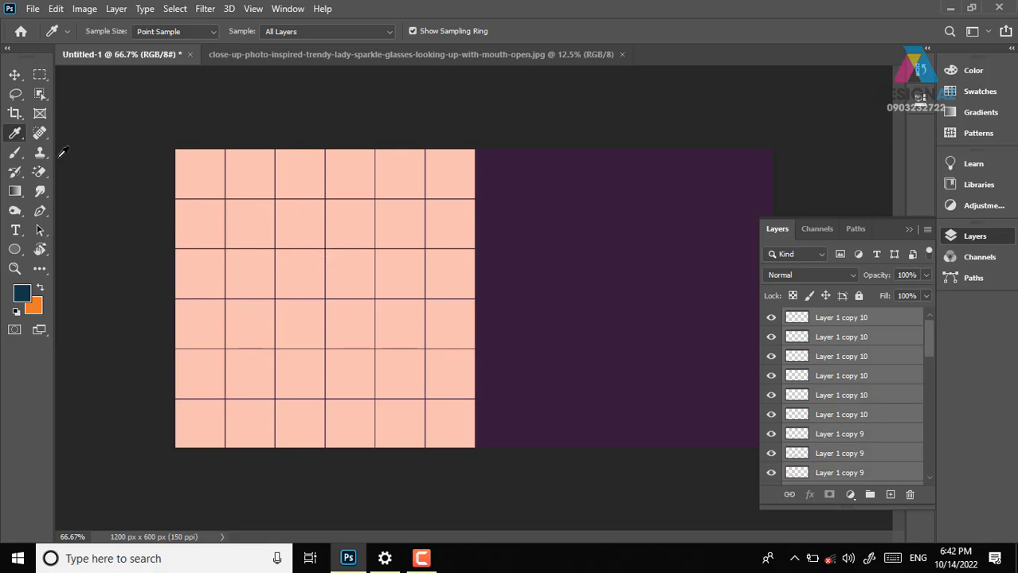
Select the layer of the square in the grid's second row and second column with the Move tool
left_click(14, 74)
right_click(250, 227)
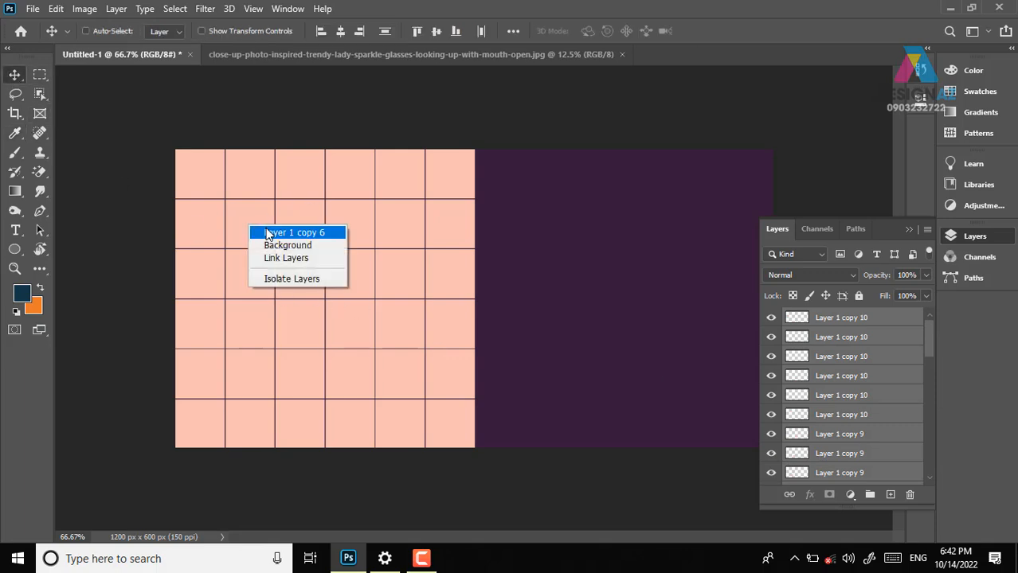
Delete the eight inner squares in columns two to five of the grid's second and third rows
left_click(293, 233)
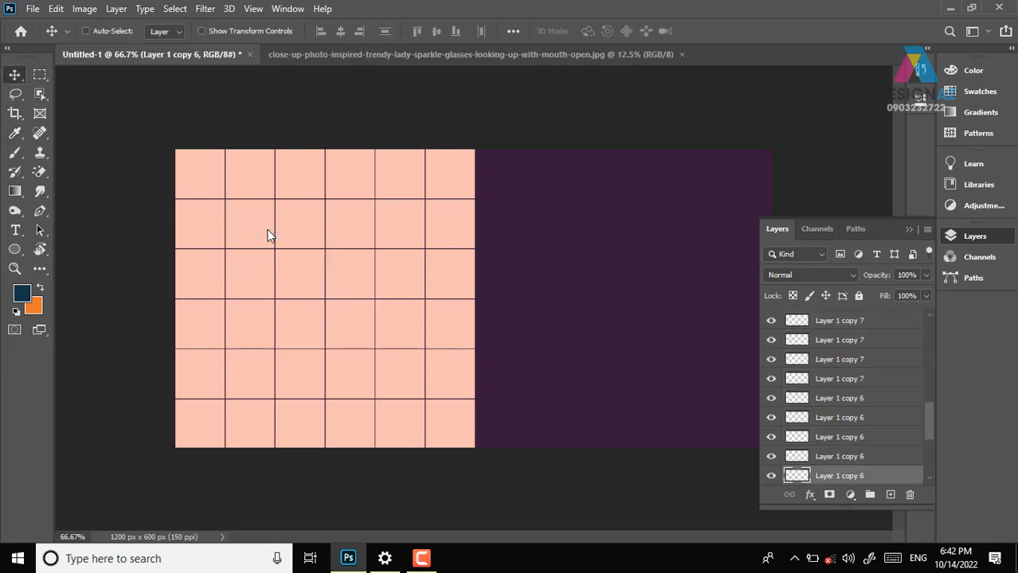
left_click(309, 233, "ctrl+shift")
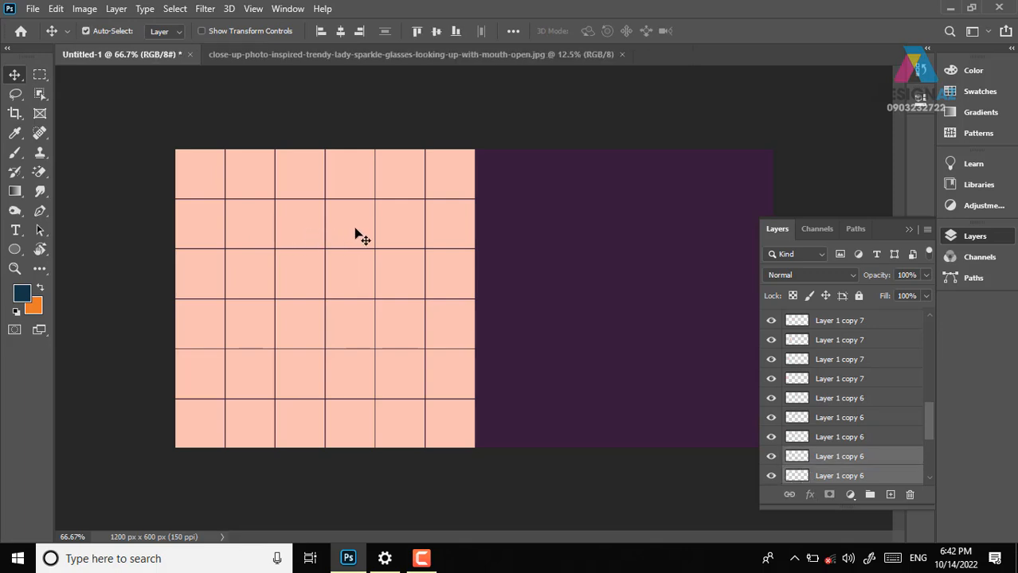
left_click(389, 231, "ctrl+shift")
left_click(394, 282, "ctrl+shift")
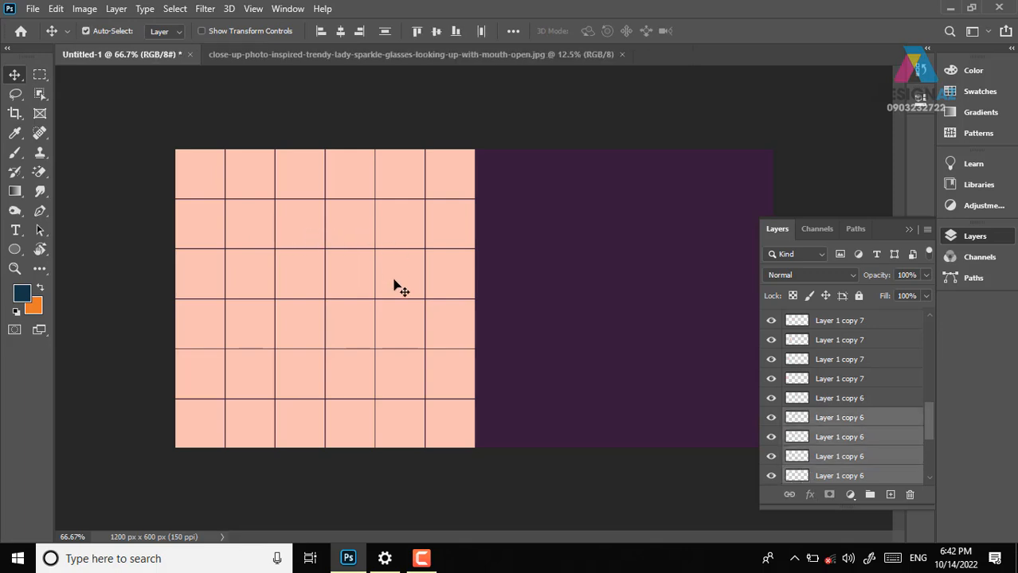
left_click(350, 285, "ctrl+shift")
left_click(298, 283, "ctrl+shift")
left_click(258, 287, "ctrl+shift")
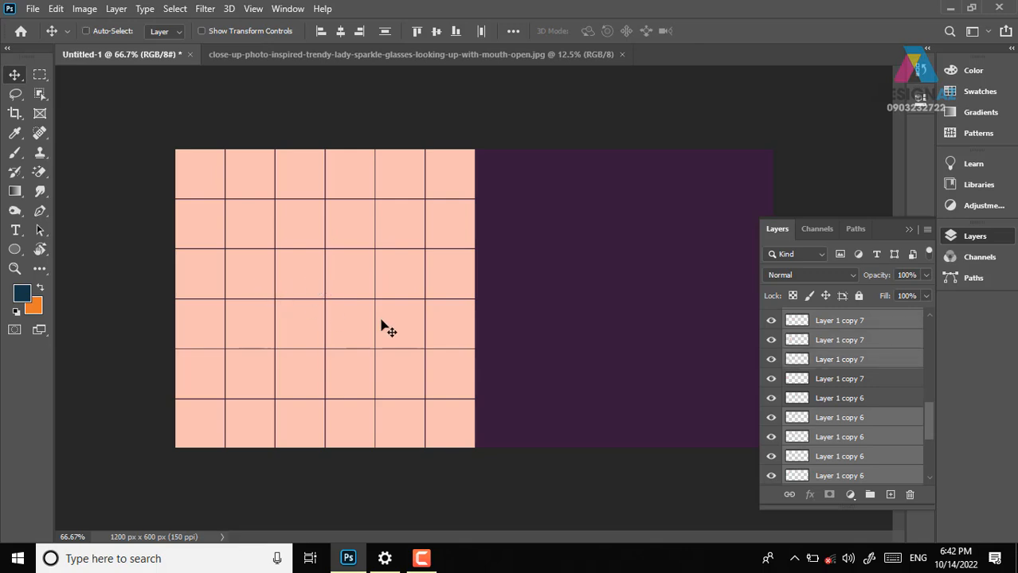
key("Delete")
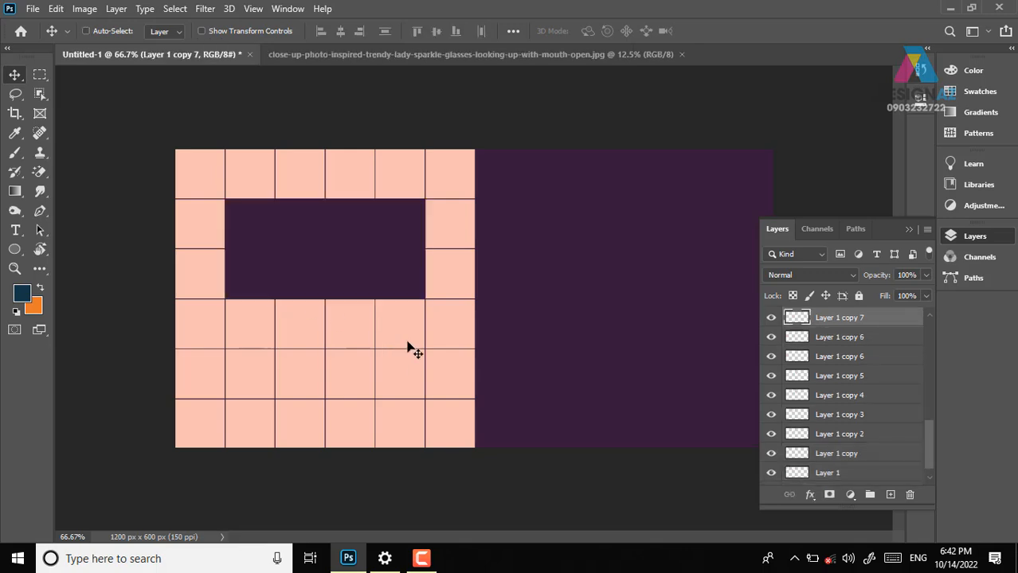
right_click(407, 329)
left_click(410, 331)
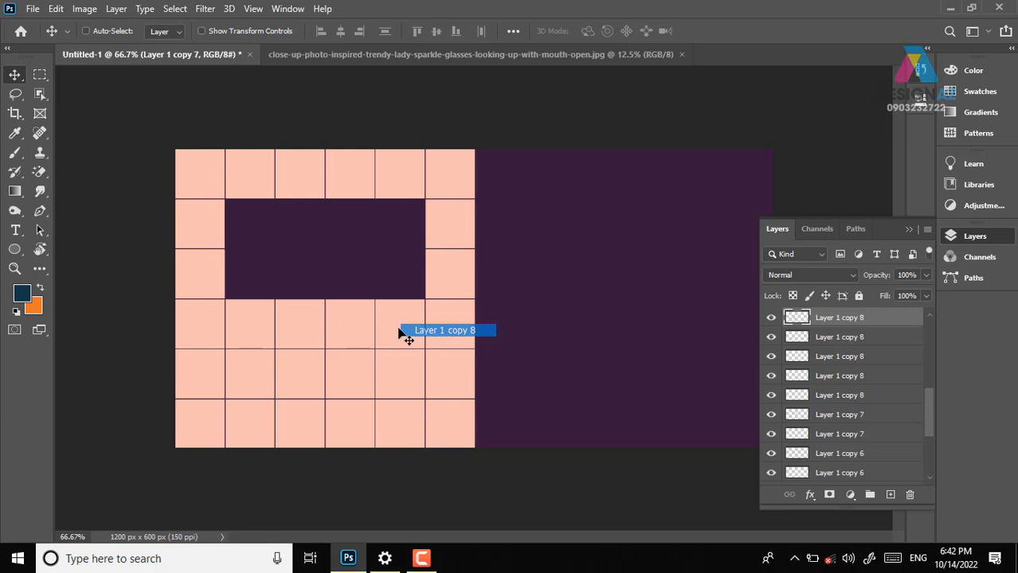
left_click(348, 327, "ctrl+shift")
left_click(270, 338, "ctrl+shift")
left_click(259, 341, "ctrl+shift")
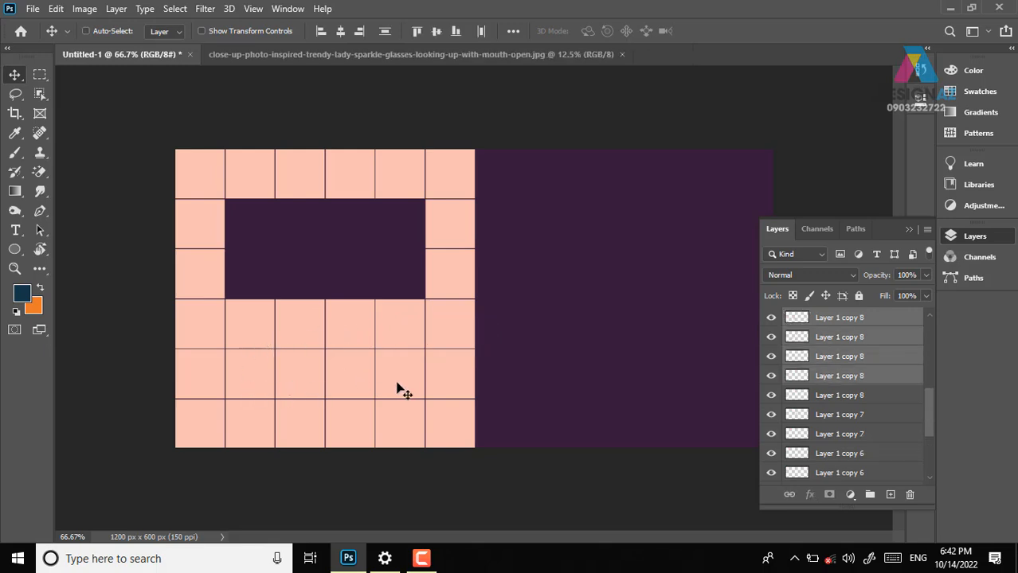
key("Delete")
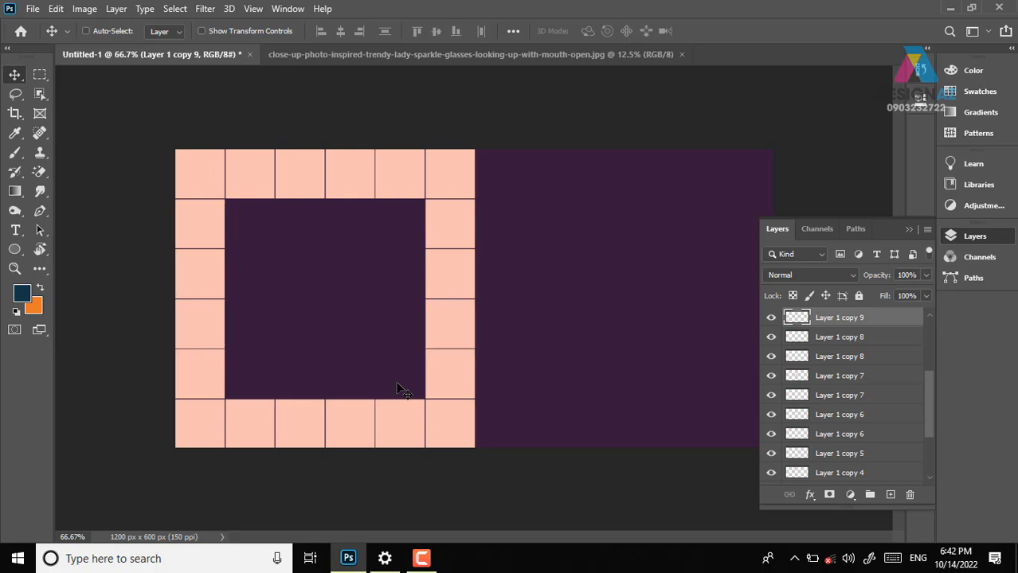
key("ctrl+z")
Delete the four inner squares in columns two to five of the grid's fourth row
right_click(246, 326)
left_click(275, 331)
right_click(298, 322)
left_click(350, 324)
right_click(364, 318)
left_click(396, 326)
right_click(409, 318)
left_click(419, 325)
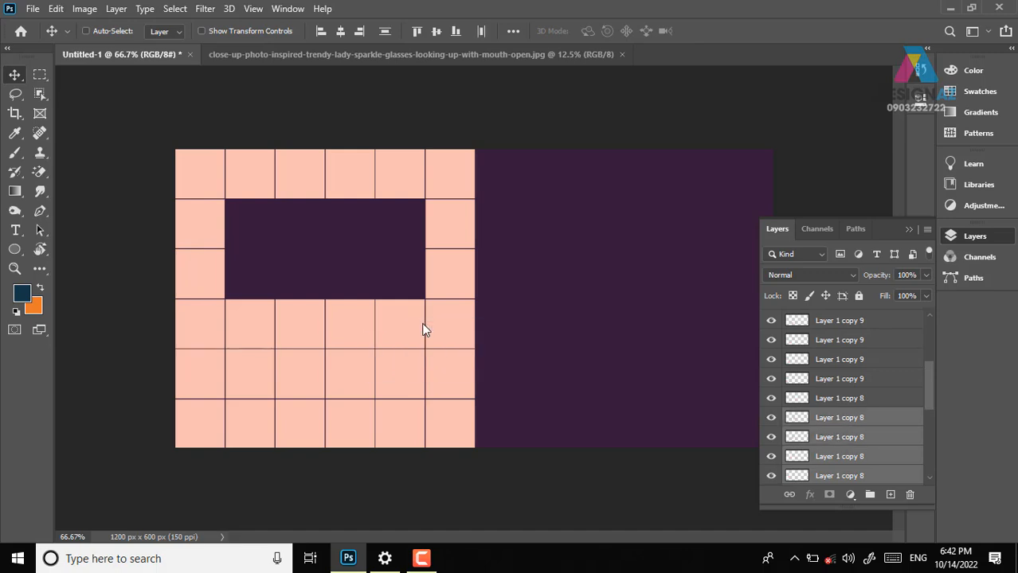
key("Delete")
Delete the inner squares in columns three, four and five of the grid's fifth row
right_click(390, 358)
left_click(413, 364)
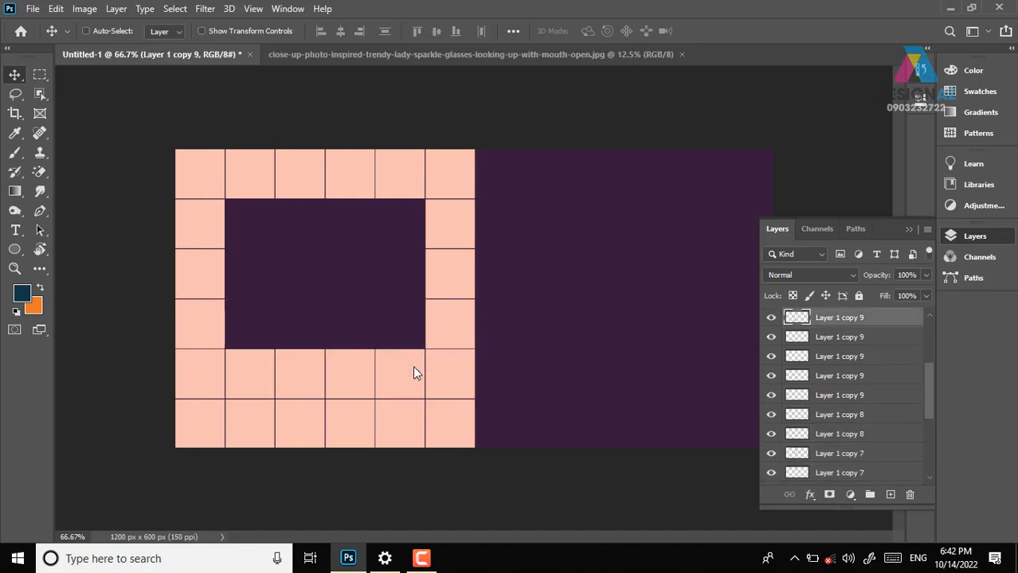
key("Delete")
right_click(343, 366)
left_click(348, 370)
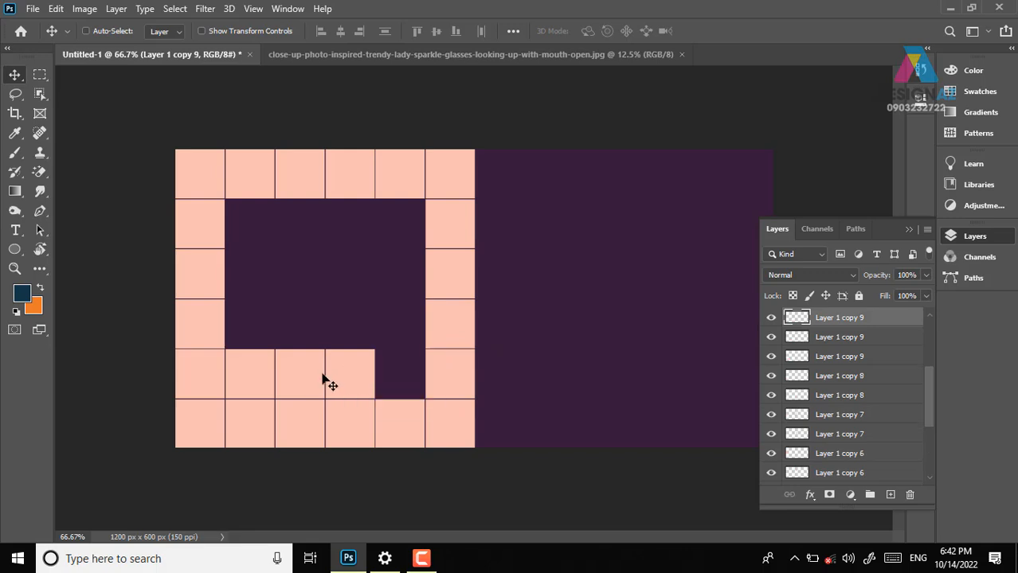
key("Delete")
right_click(323, 372)
left_click(326, 374)
key("Delete")
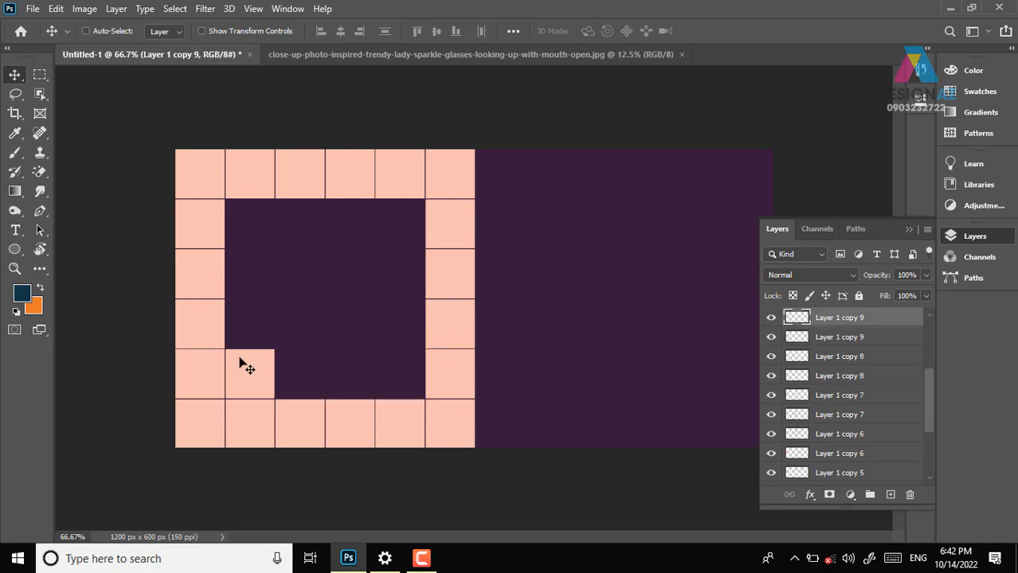
Scale the one remaining inner square up to fill the empty centre of the square frame
right_click(248, 356)
left_click(275, 366)
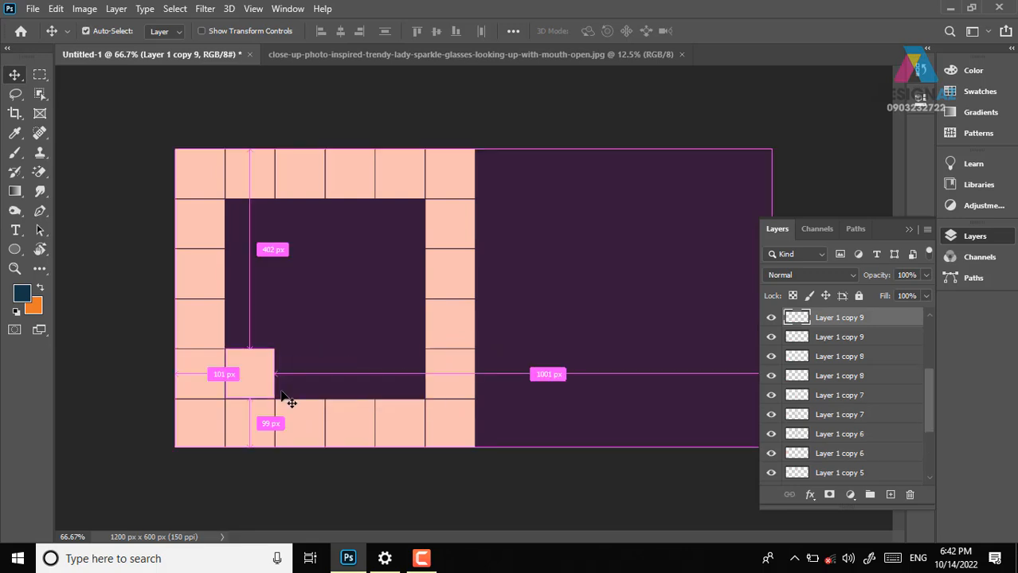
key("ctrl+t")
left_click_drag(275, 349, 422, 202)
key("Return")
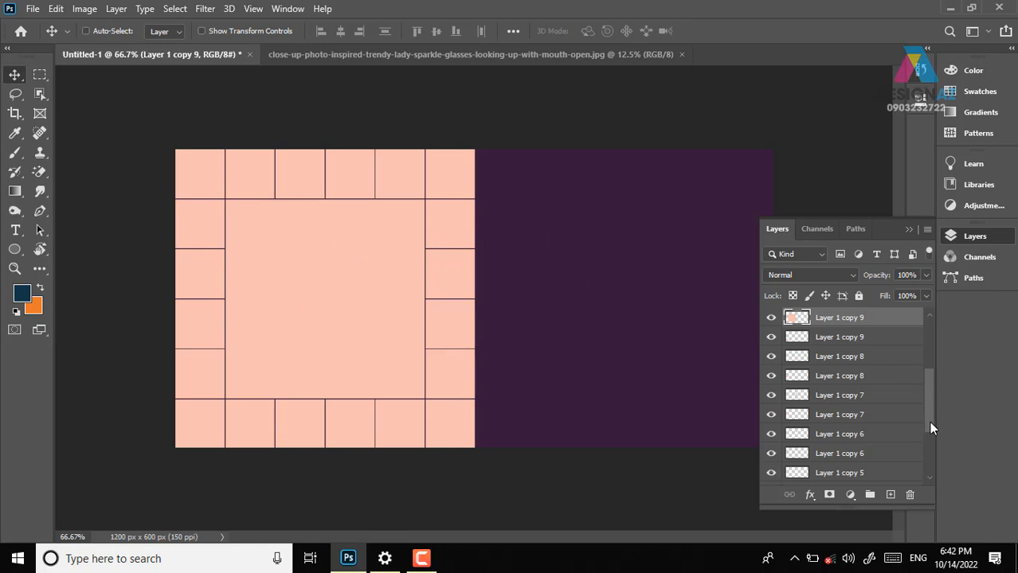
left_click_drag(931, 408, 941, 462)
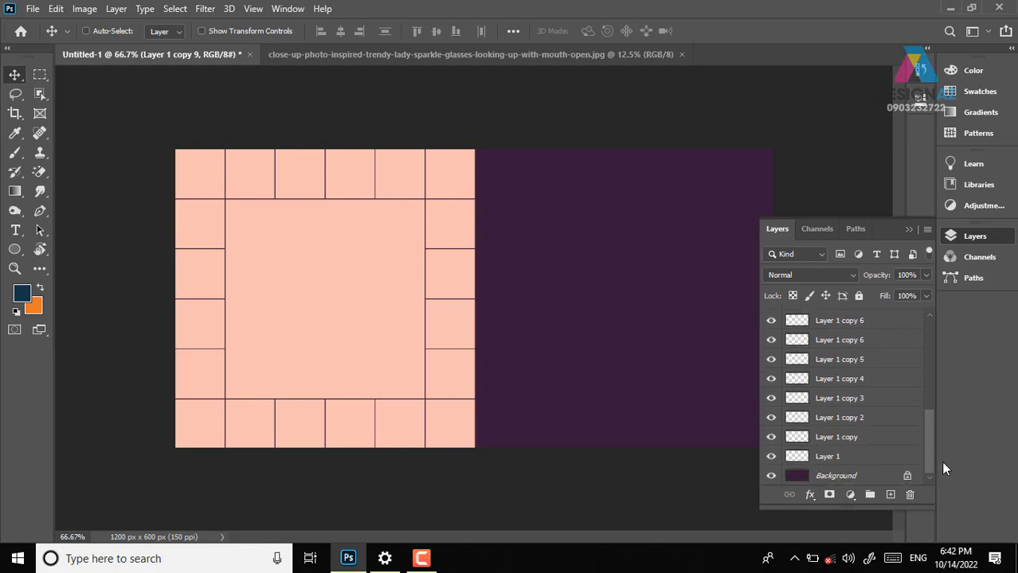
left_click(891, 460, "shift")
key("ctrl")
key("ctrl+t")
left_click_drag(509, 177, 530, 274)
key("ctrl+z")
key("Escape")
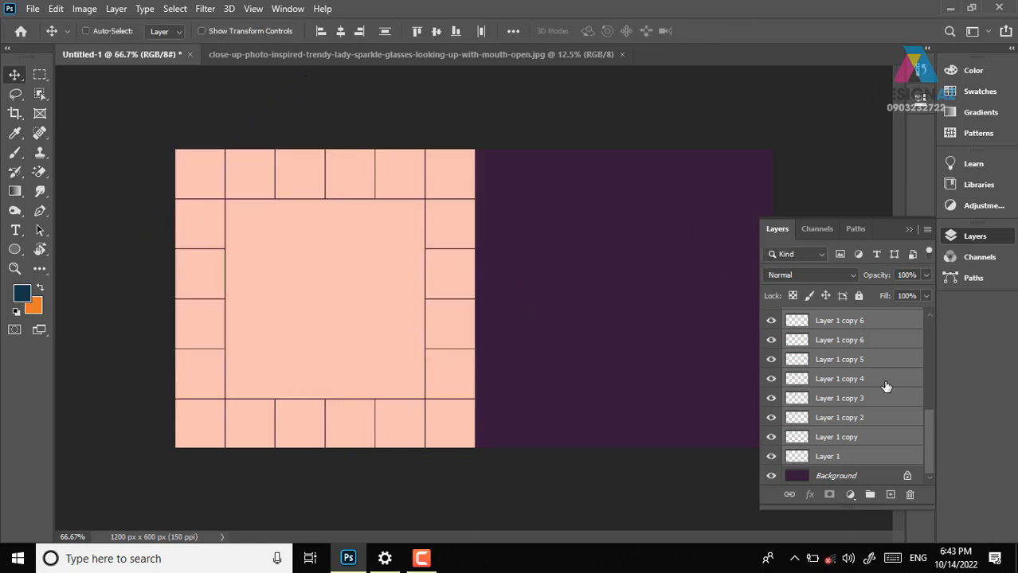
Rotate all the square layers together by 45° and shift the resulting diamond up and left on the canvas
left_click_drag(931, 438, 931, 326)
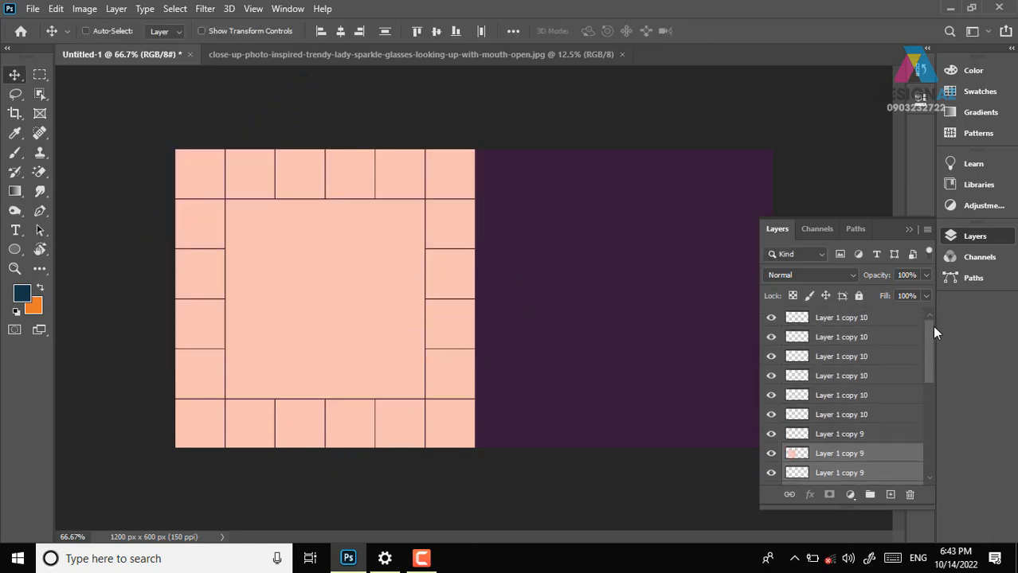
left_click(886, 318)
left_click_drag(930, 369, 932, 462)
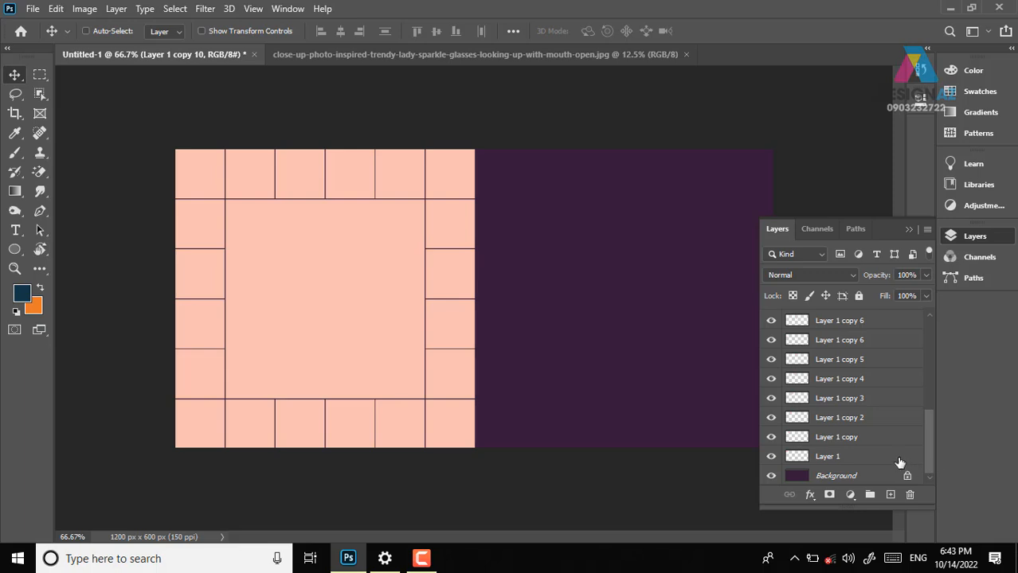
left_click(901, 457, "shift")
key("ctrl+t")
left_click_drag(493, 140, 530, 310)
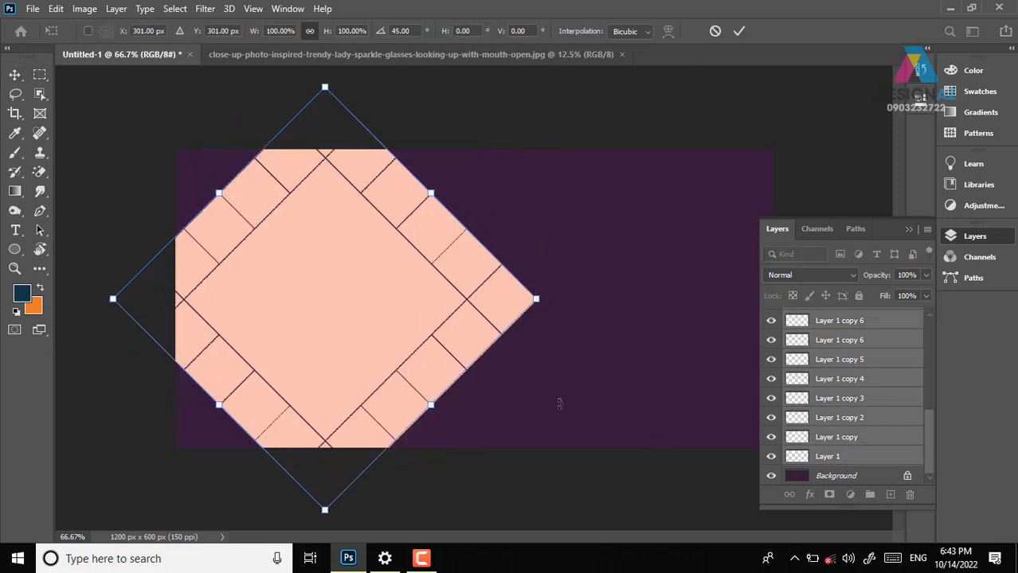
left_click_drag(417, 330, 379, 286)
key("Return")
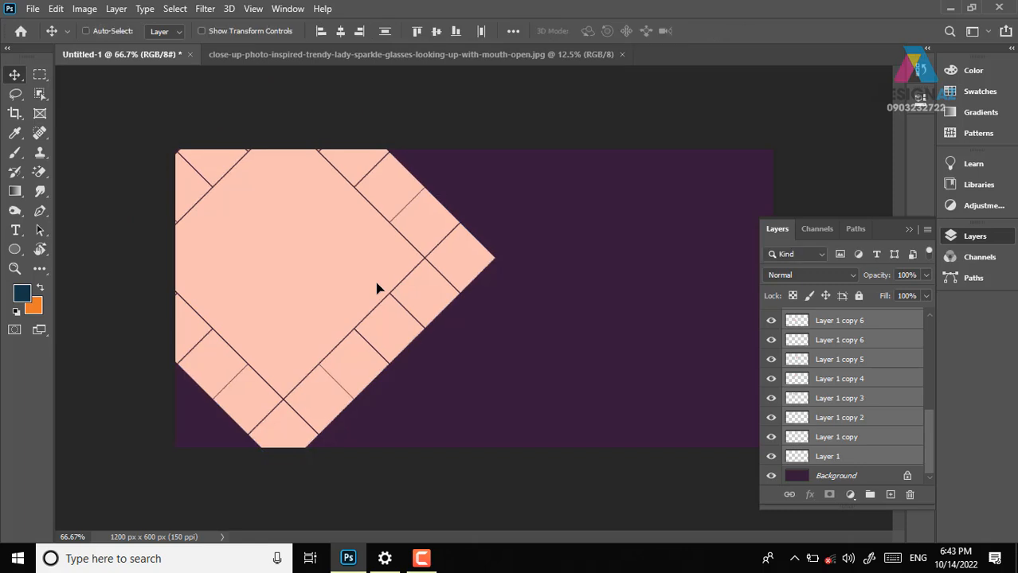
Set the diamond's bottom corner tile to 30% opacity and lower the opacity of the tile two places up the lower-right edge
right_click(290, 423)
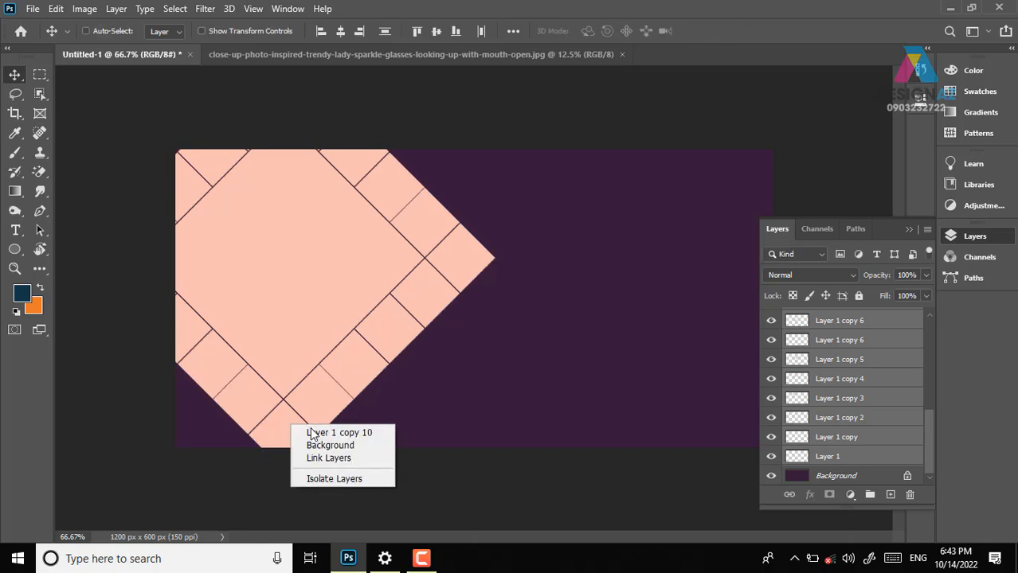
left_click(313, 429)
key("3")
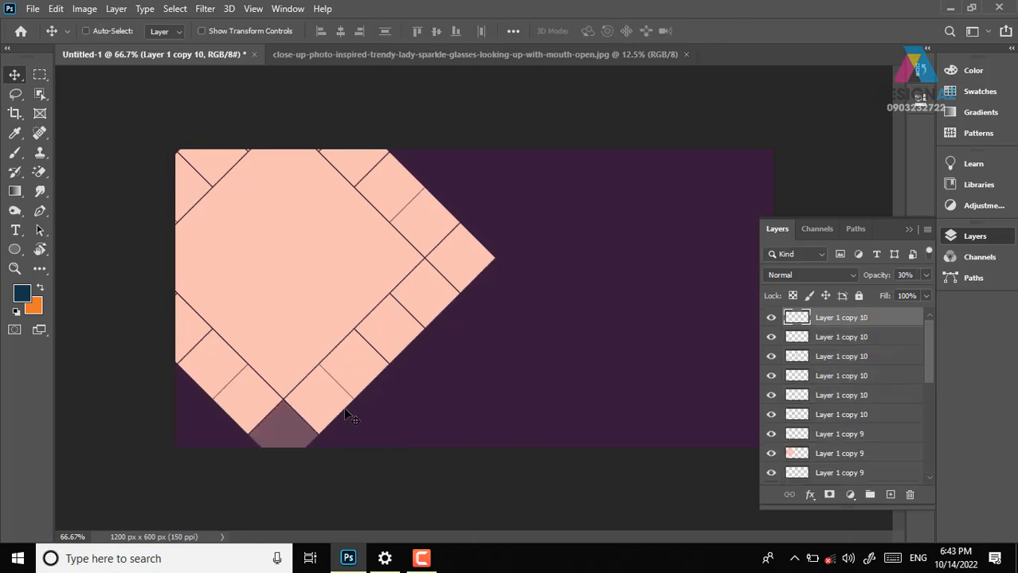
right_click(371, 344)
right_click(355, 363)
left_click(371, 369)
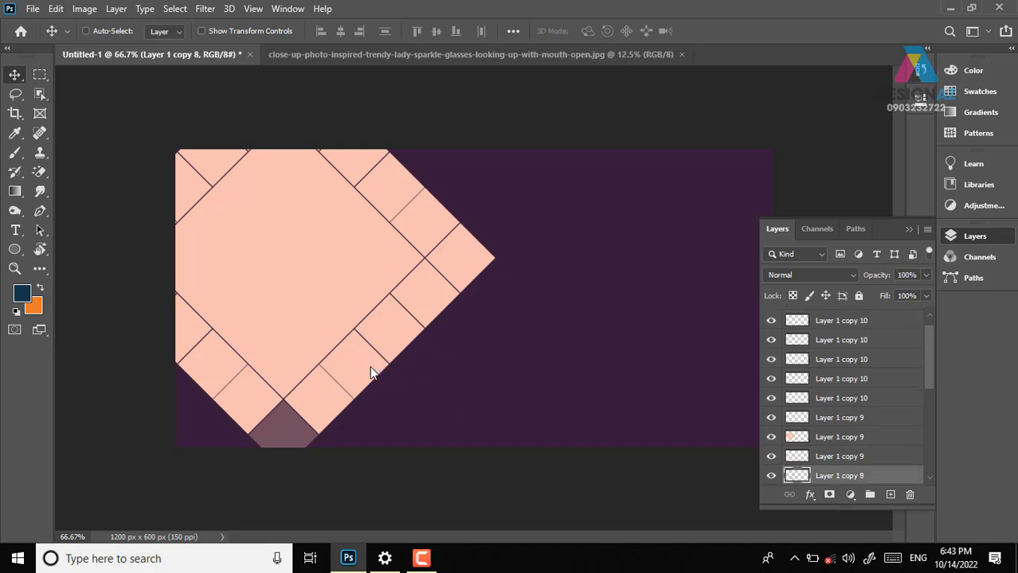
key("3")
Set the tile below the diamond's right corner to 40% opacity, the one above the corner to 80%, and the lower-right edge's middle tile to 60%
right_click(426, 296)
left_click(440, 303)
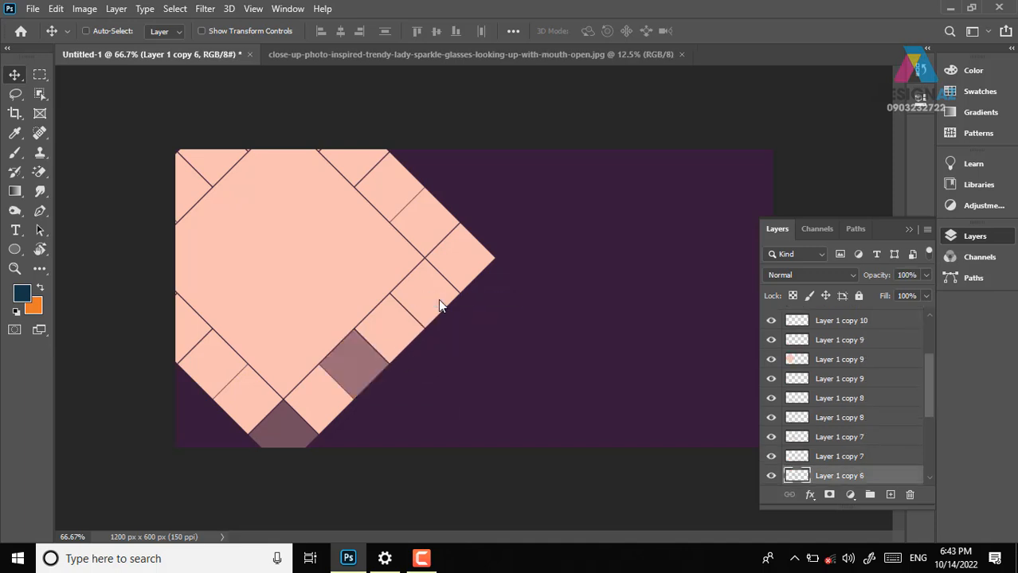
key("4")
right_click(435, 226)
left_click(453, 231)
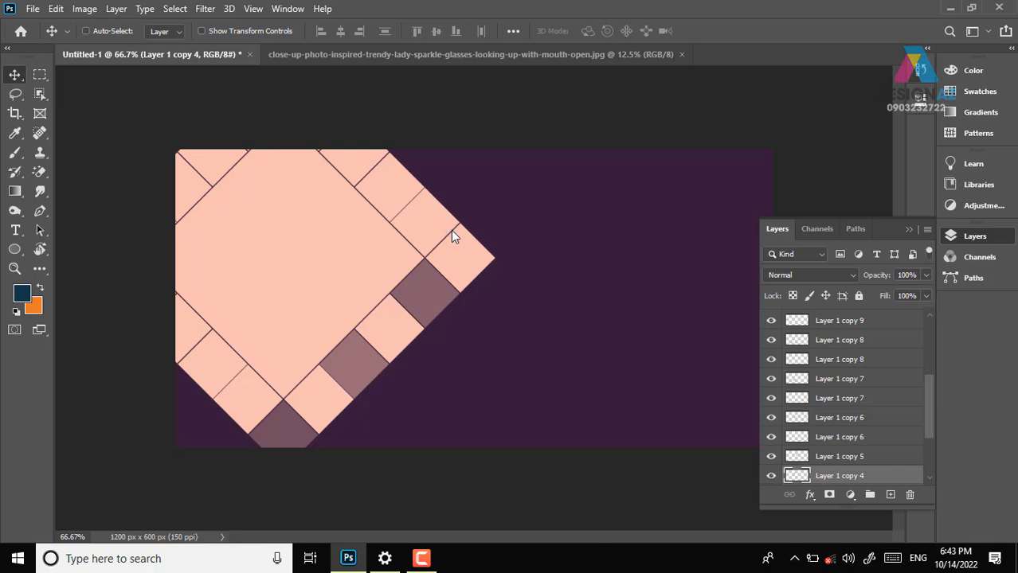
key("8")
right_click(387, 331)
left_click(410, 342)
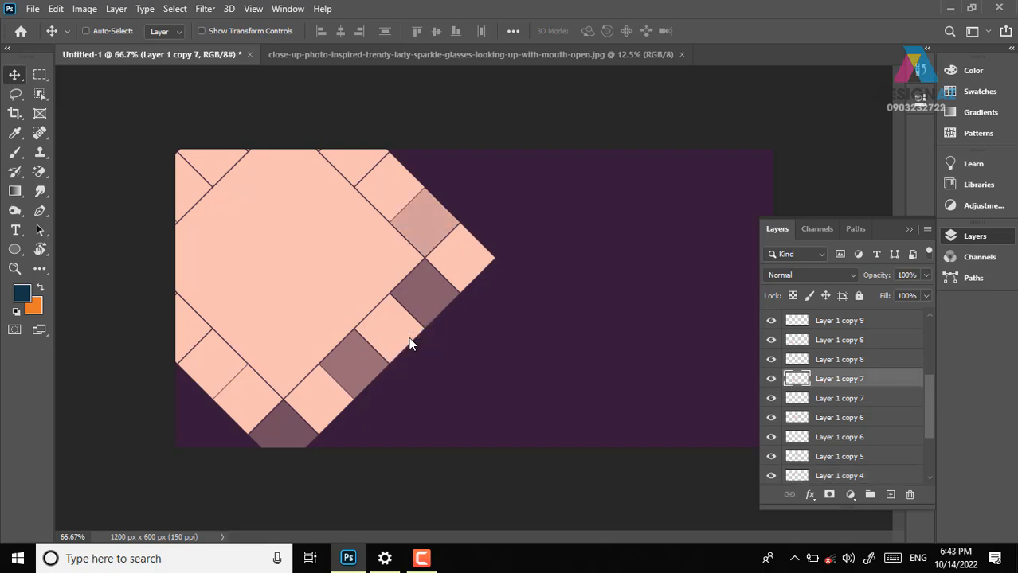
key("6")
Set the tile two places up the diamond's lower-left edge from the bottom corner to 30% opacity
right_click(204, 357)
left_click(223, 367)
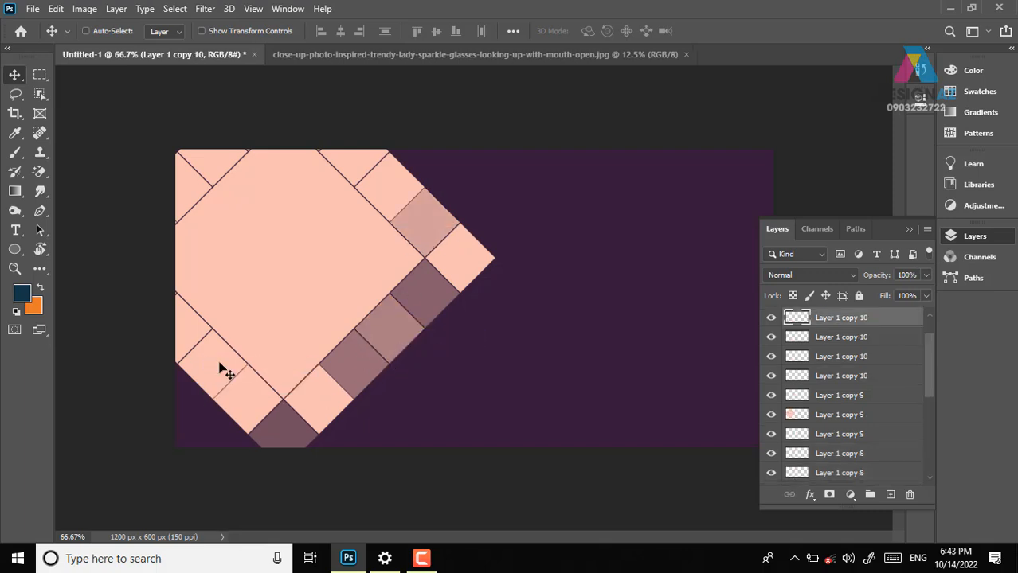
key("3")
right_click(359, 159)
left_click(390, 165)
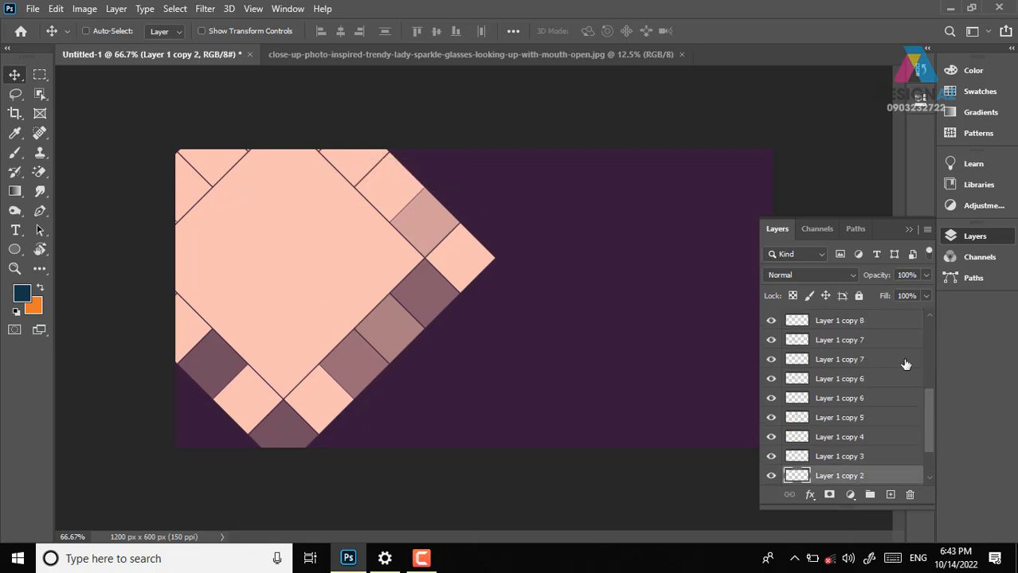
Merge all the tile layers above the background into a single layer
left_click_drag(935, 414, 941, 449)
left_click(904, 320)
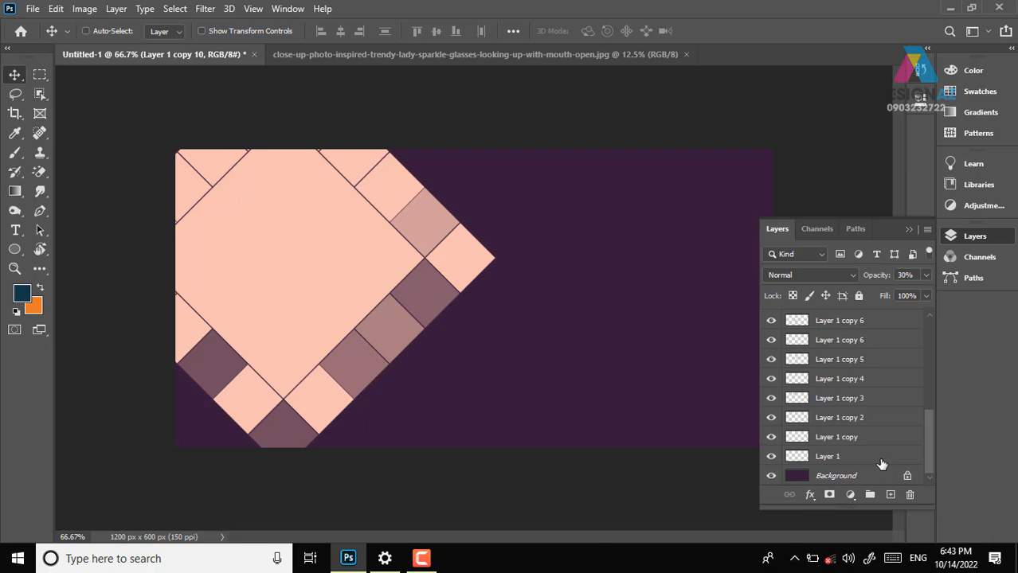
left_click(880, 460, "shift")
key("ctrl+e")
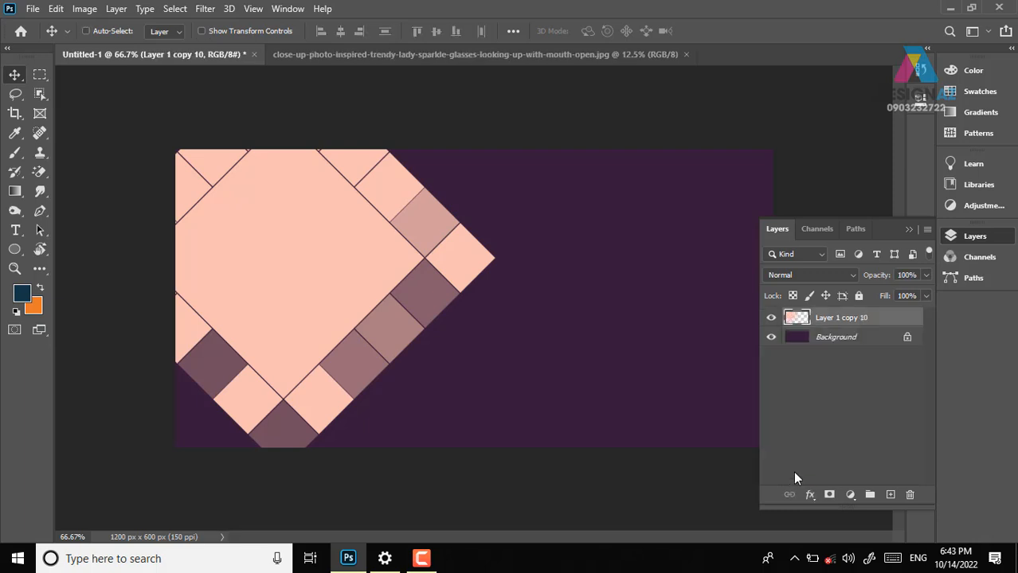
left_click_drag(423, 273, 503, 296)
key("ctrl+z")
Paste the watch photo onto a new layer over the diamond and clip it to the merged tiles
key("ctrl+shift+alt+n")
key("ctrl+v")
left_click_drag(531, 339, 301, 263)
key("ctrl+alt+g")
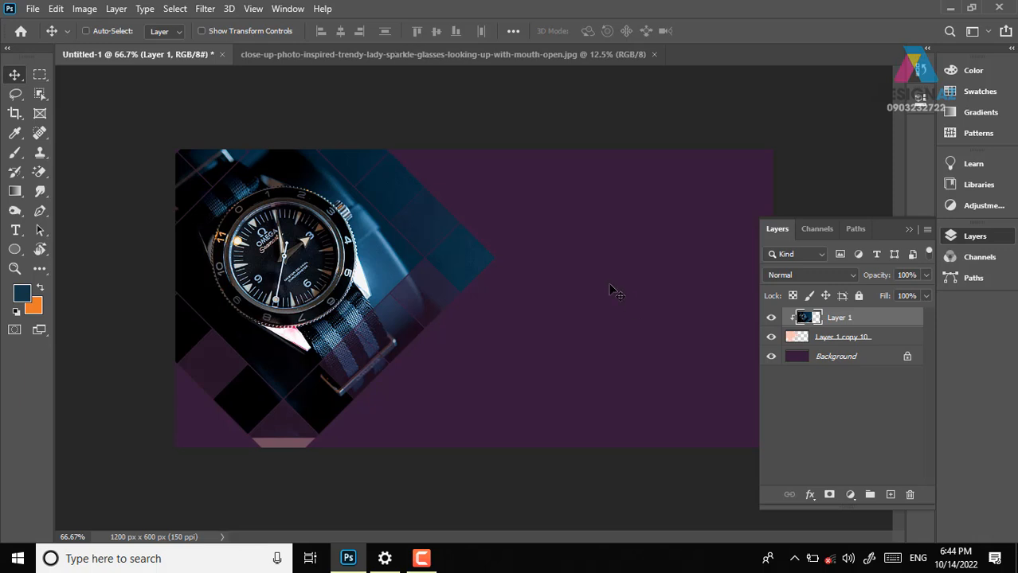
Delete the clipped watch photo layer and the merged tile layer, keeping only the background
left_click(868, 340, "shift")
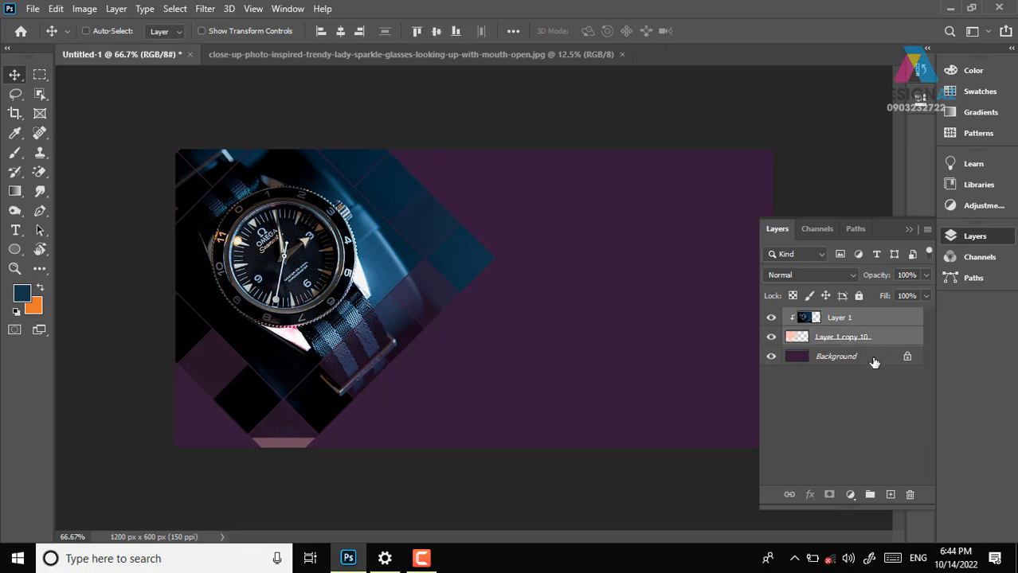
key("Delete")
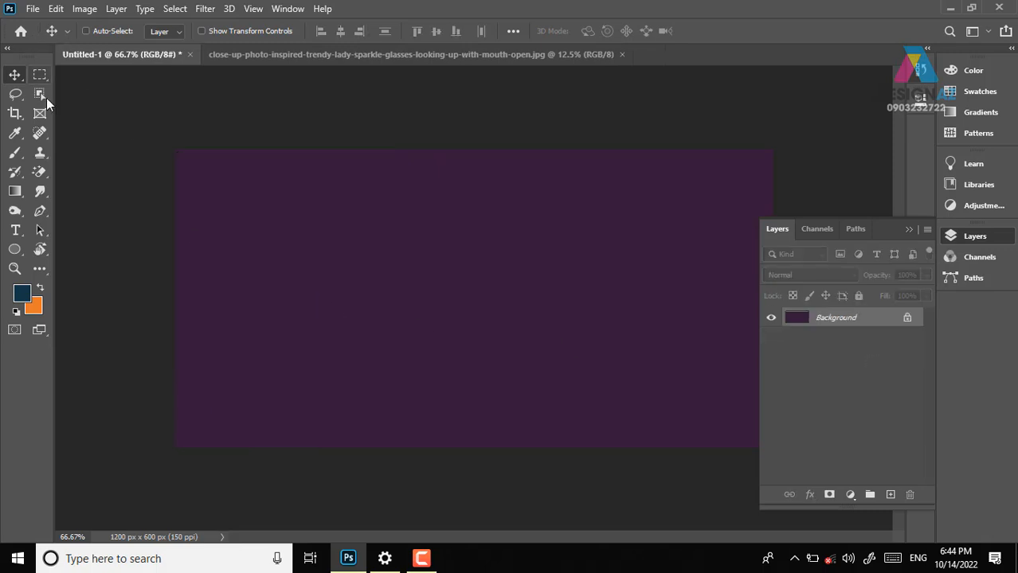
Fill the background with dark blue #133648 and marquee-select a tall vertical rectangle from the canvas's top edge in its left half
left_click(39, 75)
left_click_drag(252, 122, 333, 374)
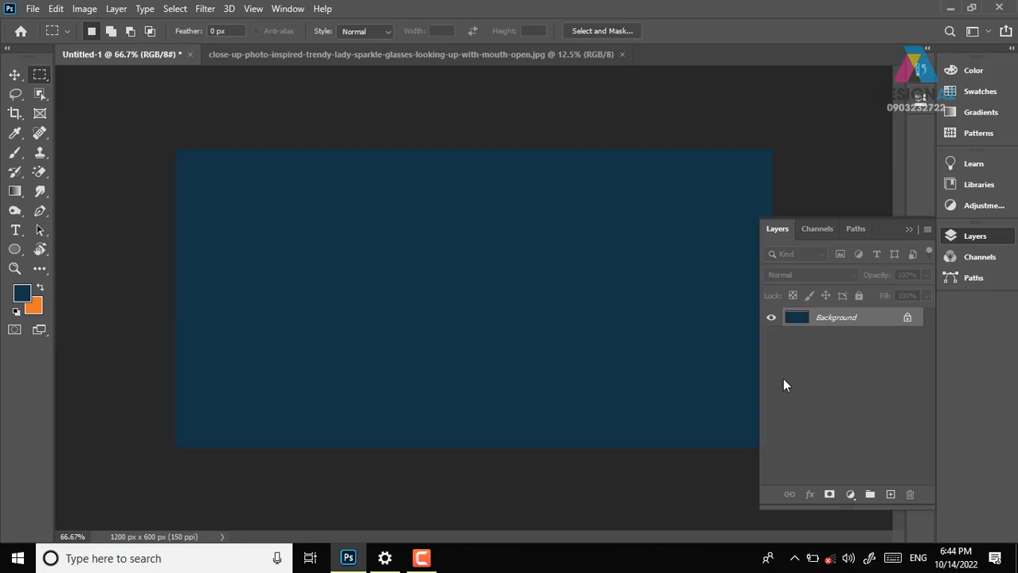
left_click_drag(273, 145, 350, 372)
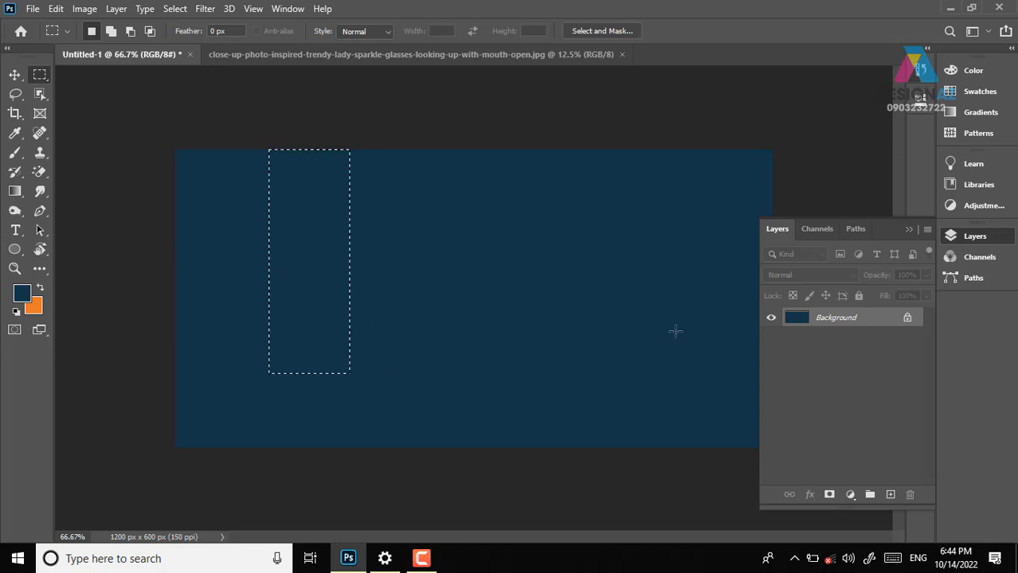
Fill the rectangular selection with orange on a new layer and deselect it
left_click(890, 495)
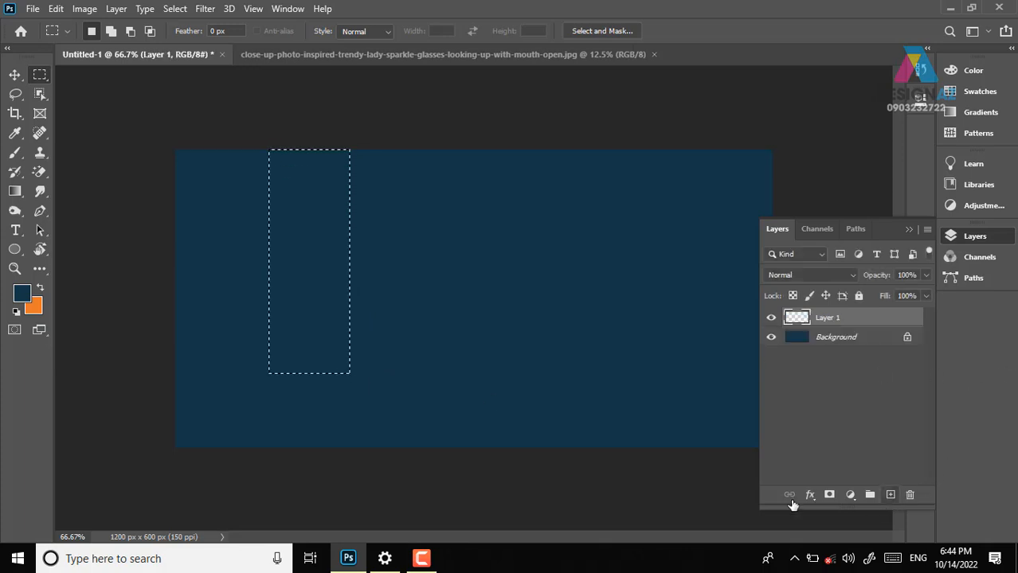
left_click(21, 294)
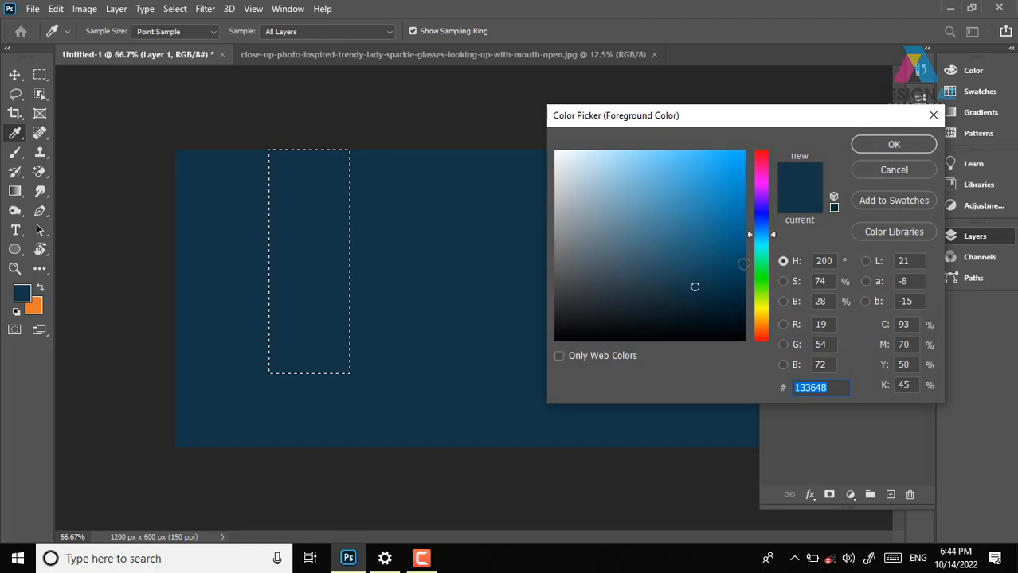
left_click(893, 170)
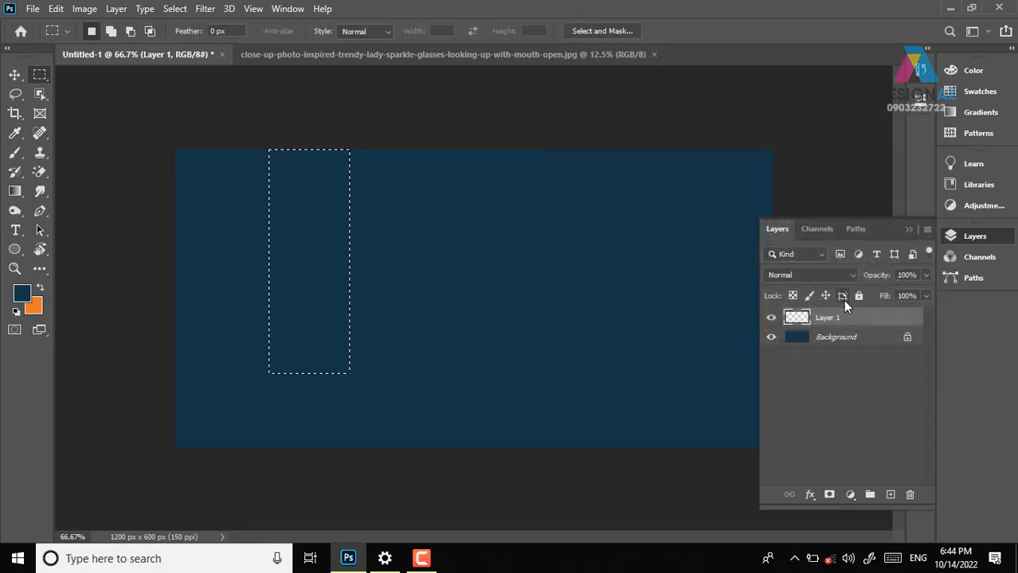
key("ctrl+BackSpace")
key("v")
key("ctrl+d")
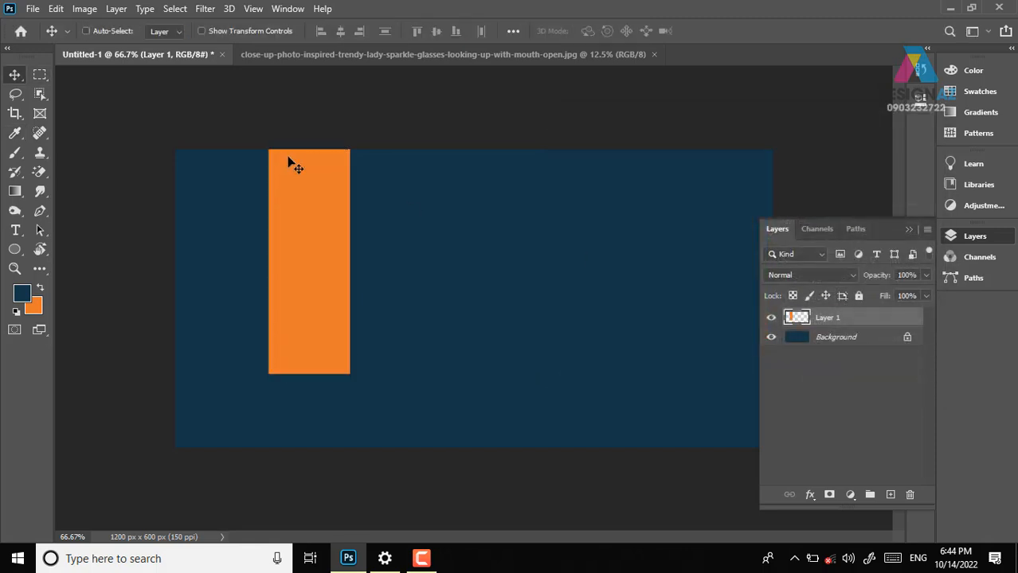
Duplicate the orange bar immediately to its right, leaving a narrow gap between the two bars
left_click_drag(356, 278, 414, 276)
key("Left")
key("Left")
key("Left")
key("Left")
key("Left")
key("Left")
key("Left")
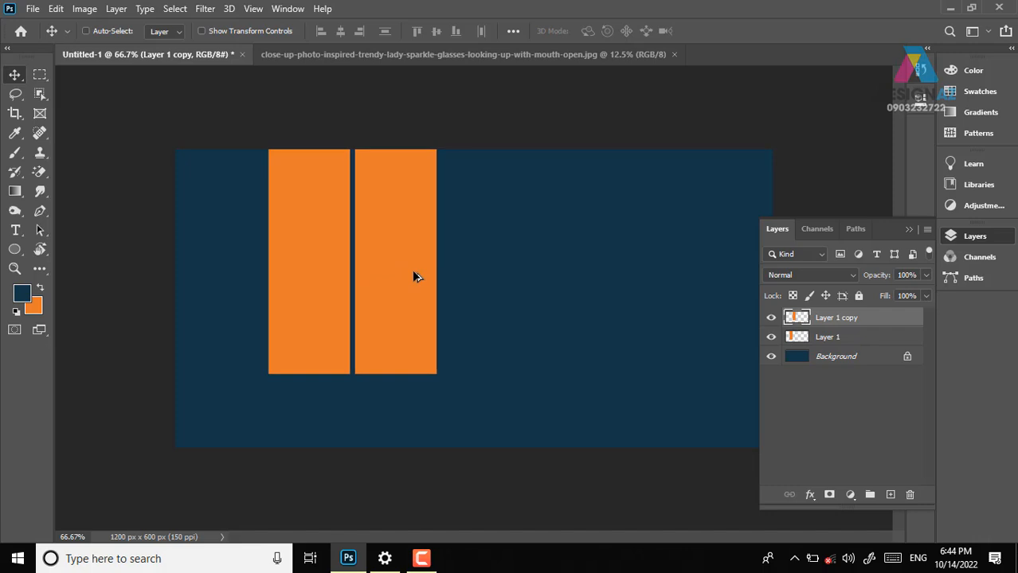
Stretch the original orange bar downward so that it extends lower than its copy
right_click(308, 319)
left_click(323, 327)
key("ctrl+t")
left_click_drag(309, 384, 307, 415)
key("Return")
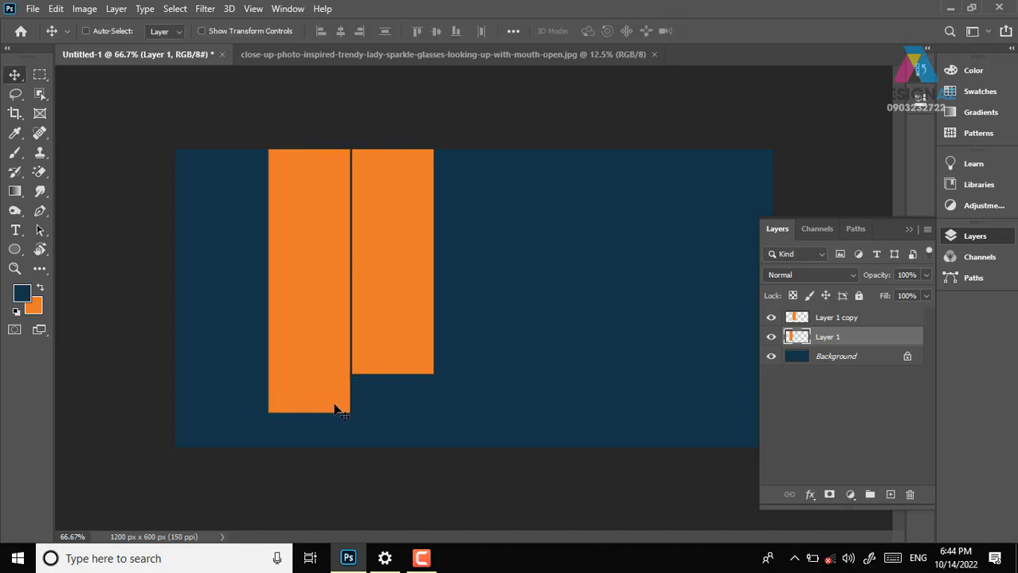
Duplicate the shorter orange bar to the other side of the long bar and reduce its height to about 88%
right_click(400, 250)
left_click(405, 251)
left_click_drag(406, 295, 238, 281)
key("ctrl")
key("ctrl+t")
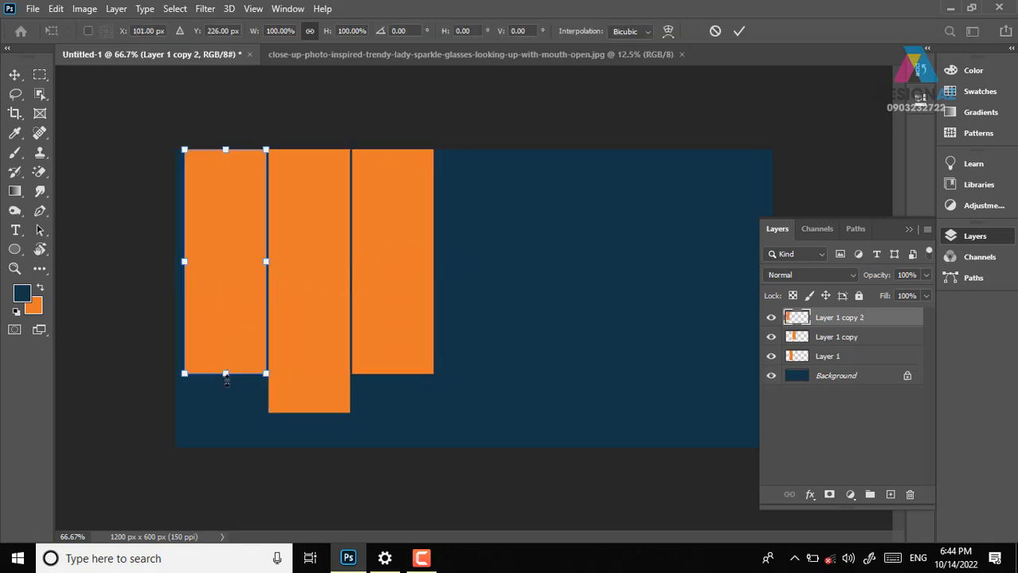
left_click_drag(224, 372, 225, 347)
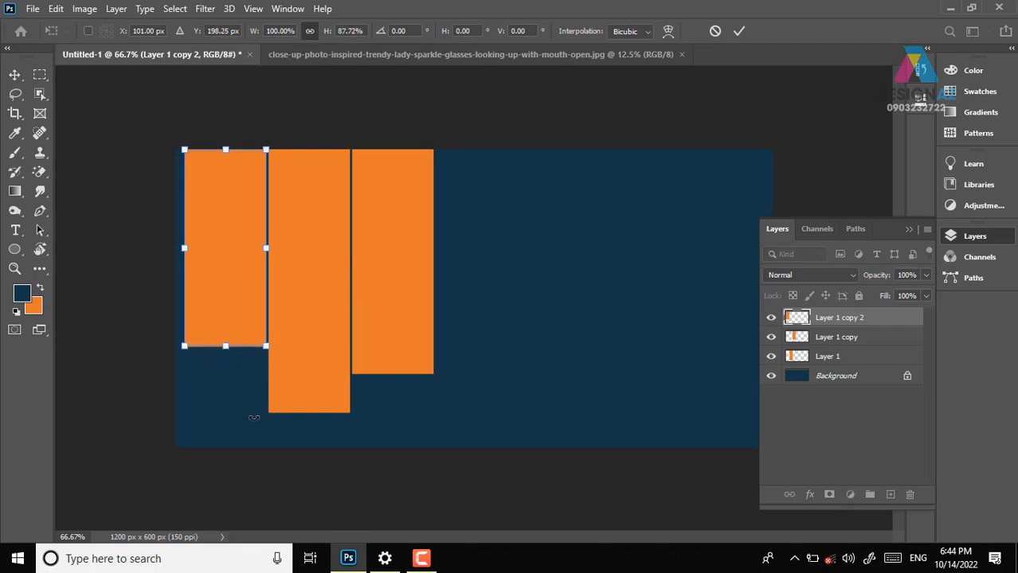
key("Return")
Select all three orange bar layers and shift them together to the right
right_click(385, 253)
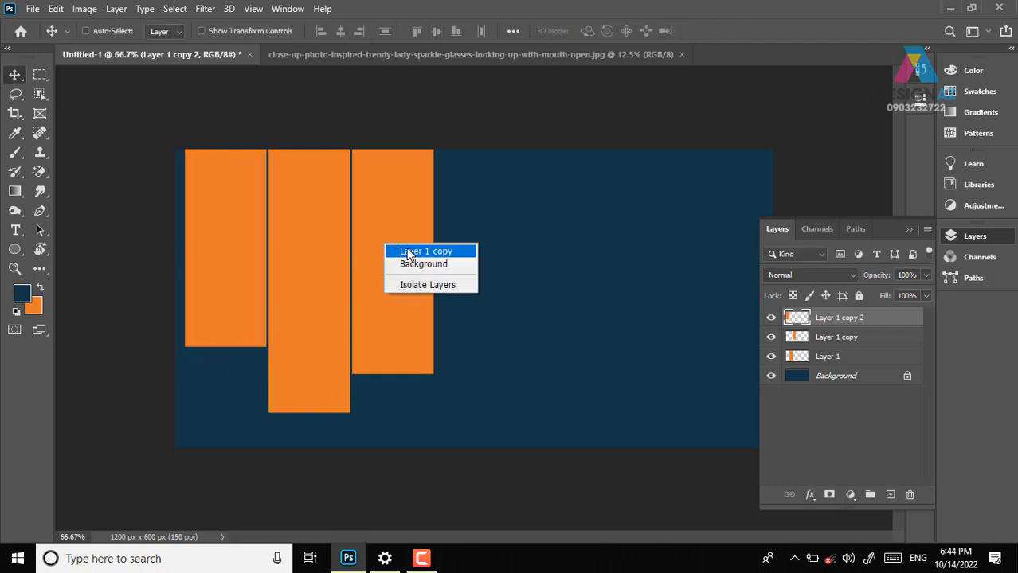
left_click(390, 256)
right_click(310, 251)
left_click(332, 259, "shift")
right_click(235, 248)
left_click(247, 256, "shift")
left_click_drag(247, 263, 282, 263)
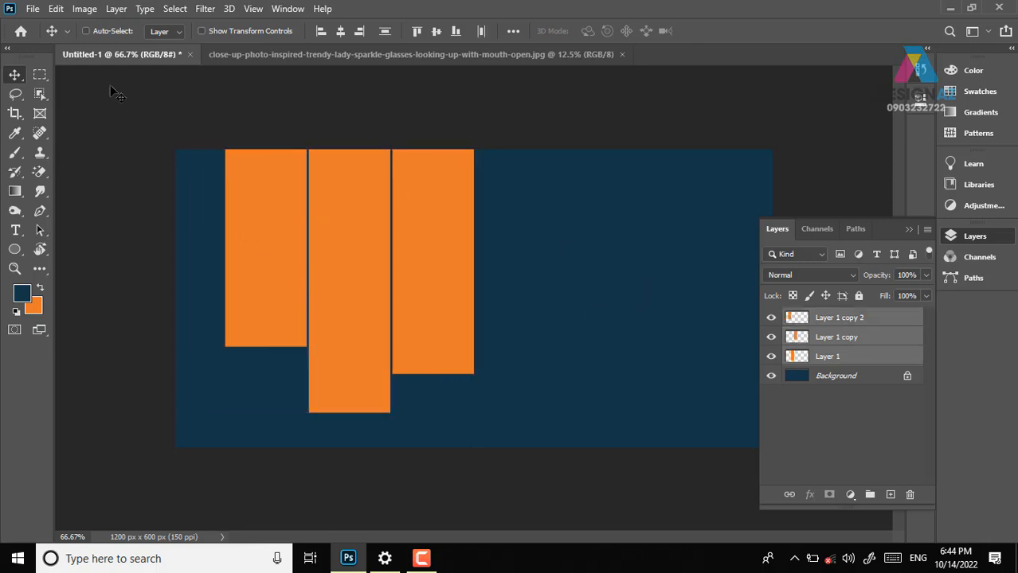
Raise the right bar's lower-right corner to slant its bottom edge by about 20°
right_click(444, 226)
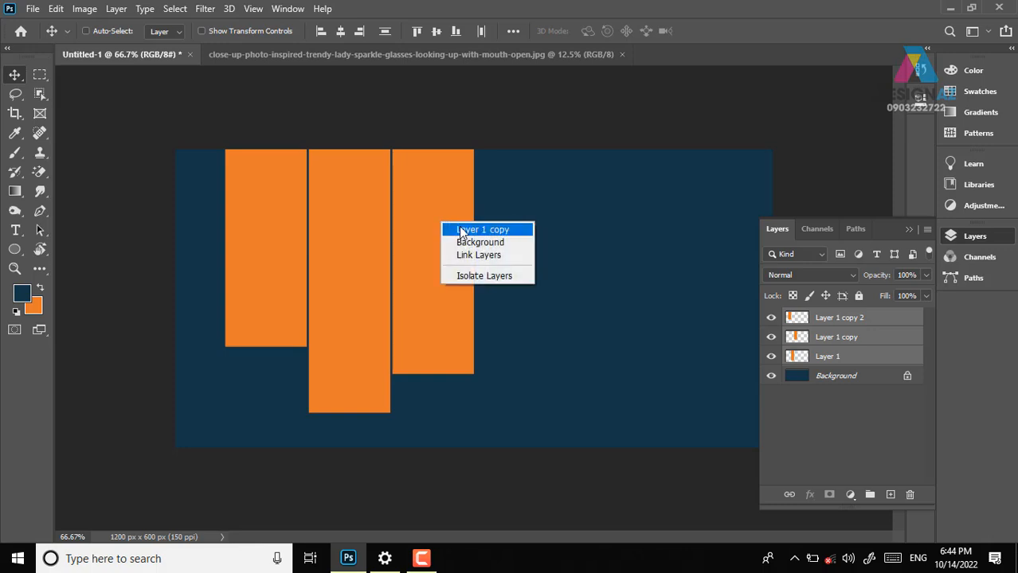
left_click(460, 230)
key("ctrl+t")
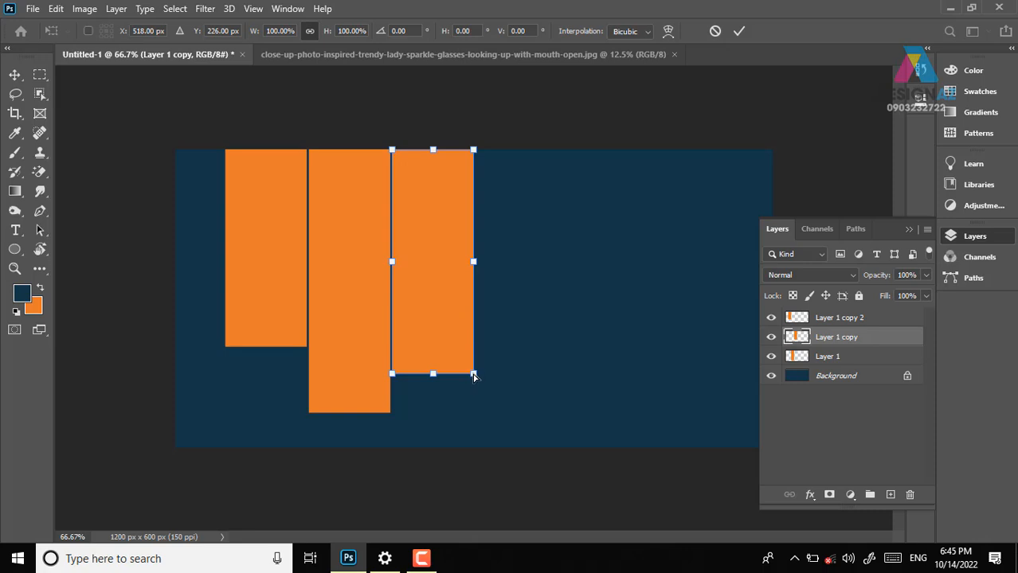
left_click_drag(473, 377, 474, 347)
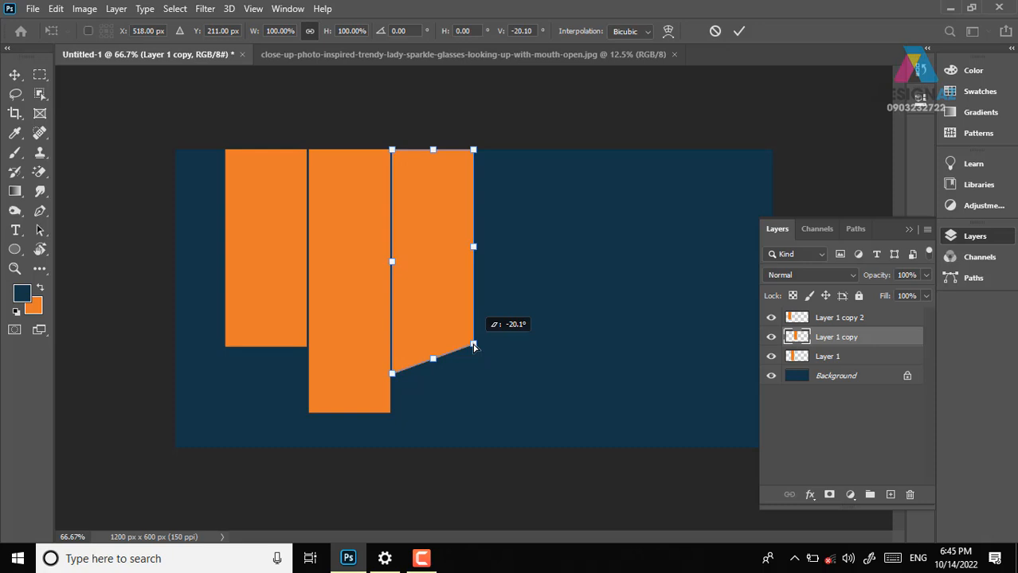
mouse_move(474, 347)
left_mouse_down()
mouse_move(469, 314)
mouse_move(472, 347)
left_mouse_up()
key("Return")
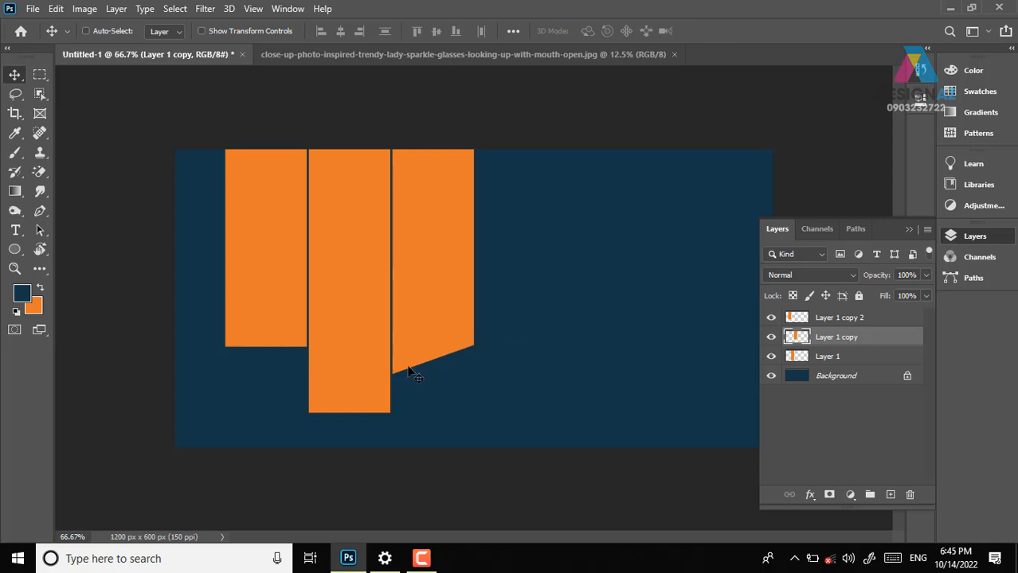
Raise the middle bar's lower-left corner so that its bottom edge slopes down to the right
right_click(352, 336)
left_click(371, 343)
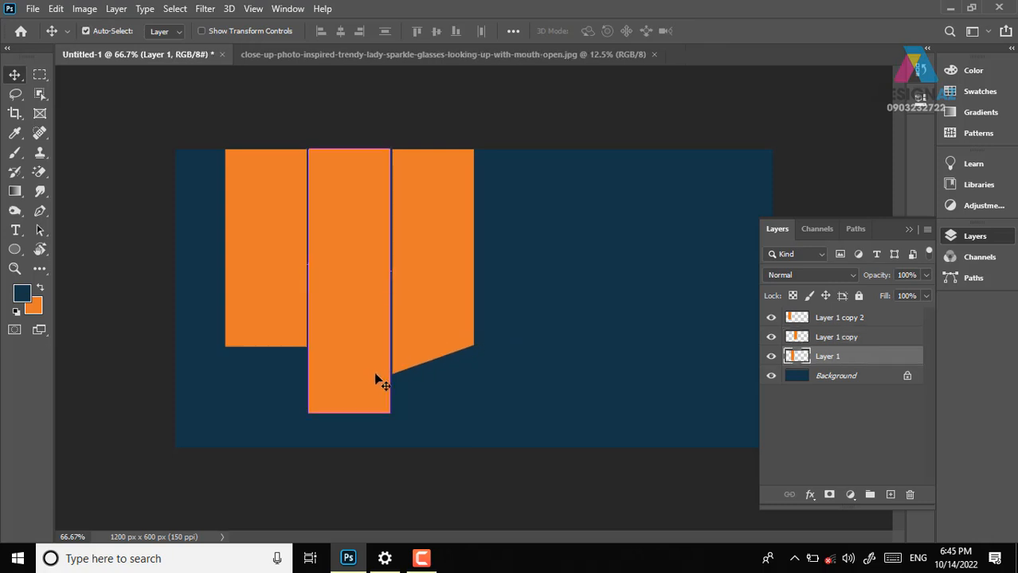
key("ctrl+t")
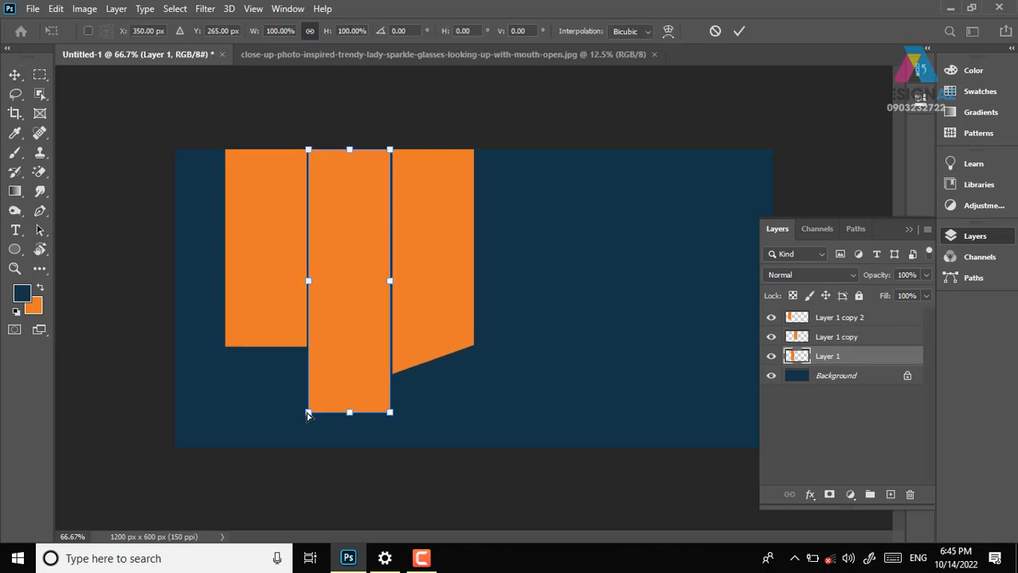
left_click_drag(308, 414, 309, 391)
key("Return")
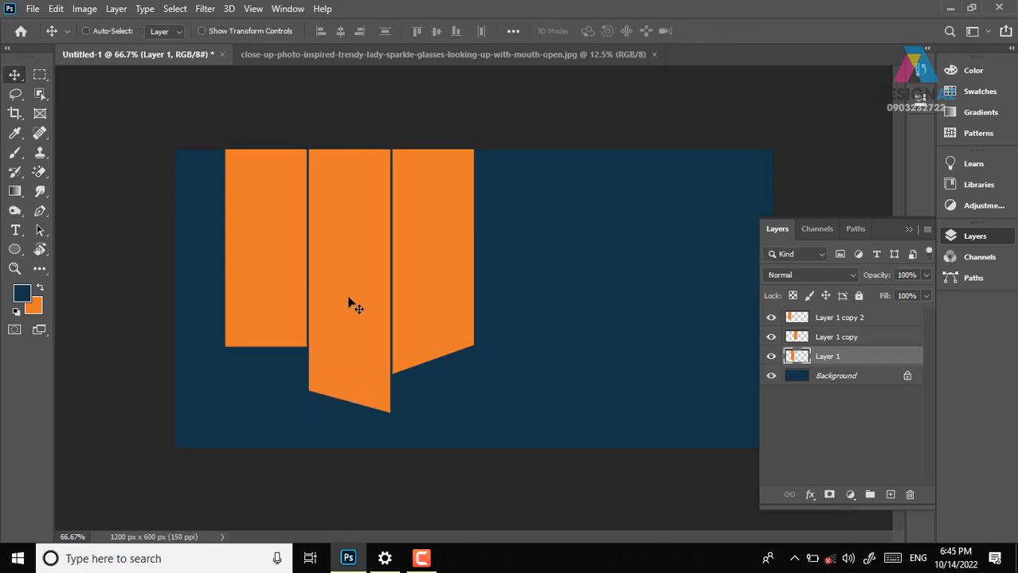
Raise the left bar's lower-left corner to slant its bottom edge by about 16°
right_click(256, 261)
left_click(275, 263)
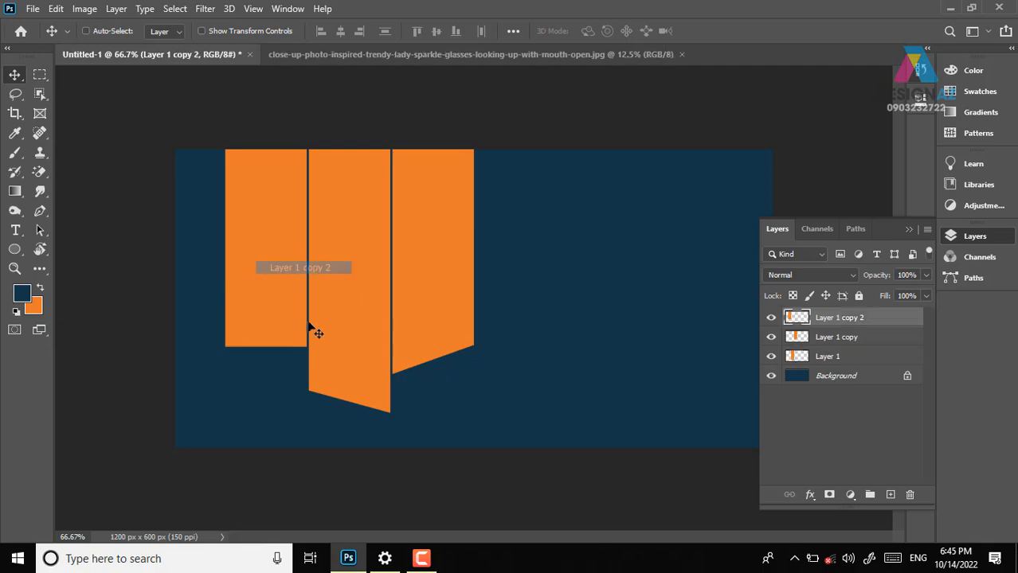
key("ctrl+t")
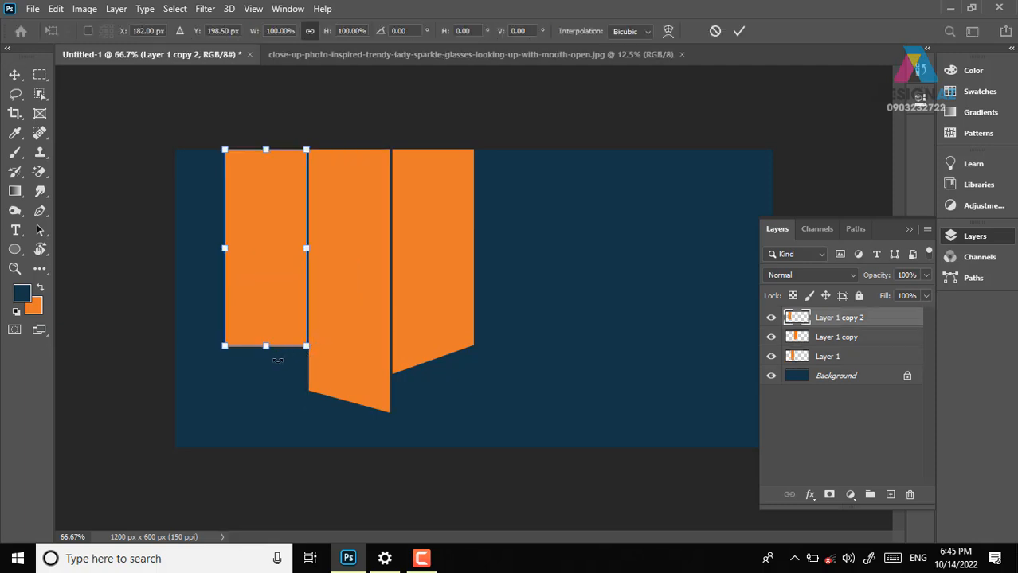
left_click_drag(225, 350, 227, 327)
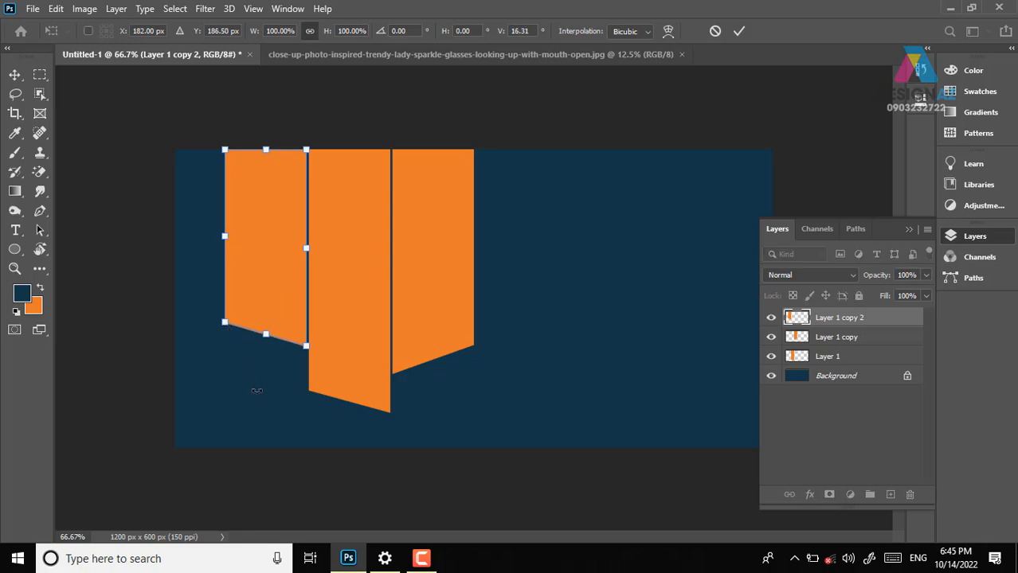
key("Return")
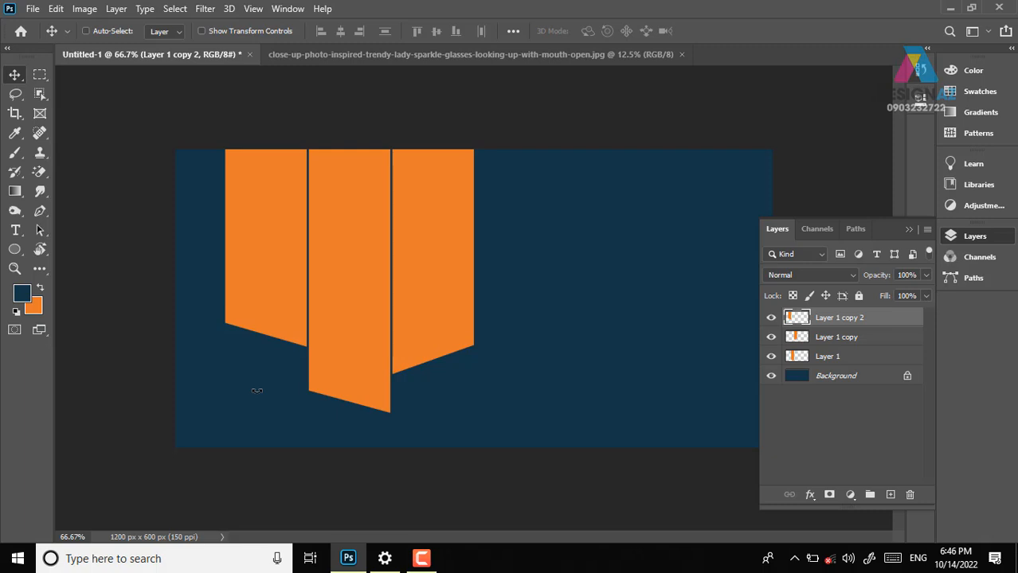
Delete the right, middle and left orange bar layers, keeping only the dark blue background
right_click(446, 266)
left_click(473, 263)
key("Delete")
right_click(341, 231)
left_click(375, 229)
key("Delete")
right_click(290, 232)
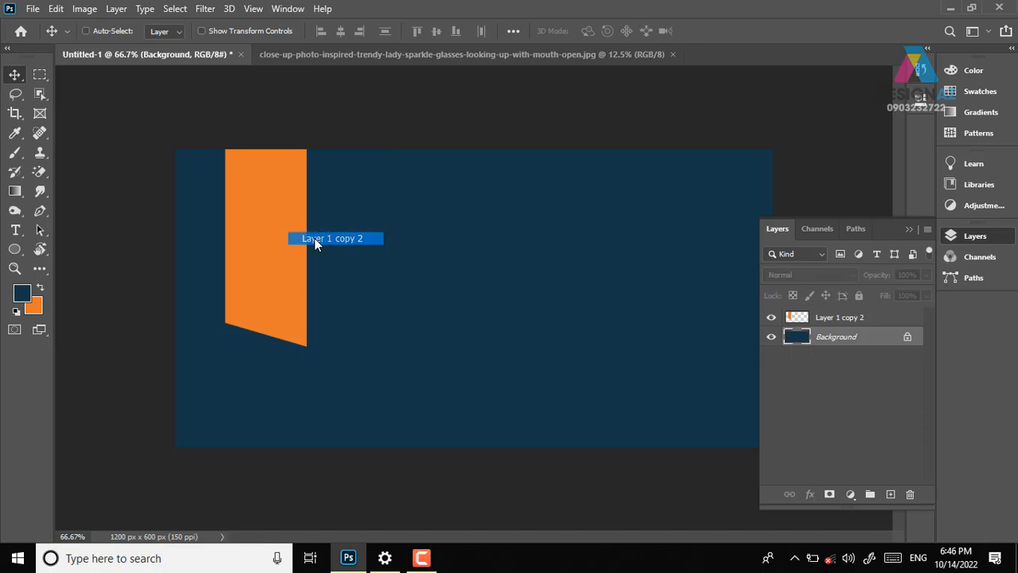
left_click(314, 239)
key("Delete")
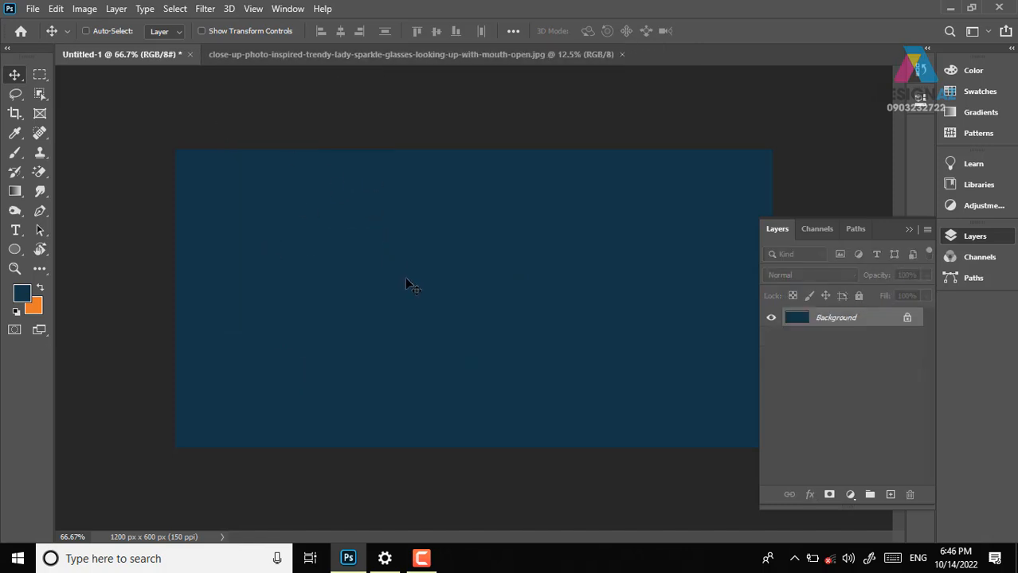
Close the document containing the photo of the woman in sunglasses
right_click(434, 56)
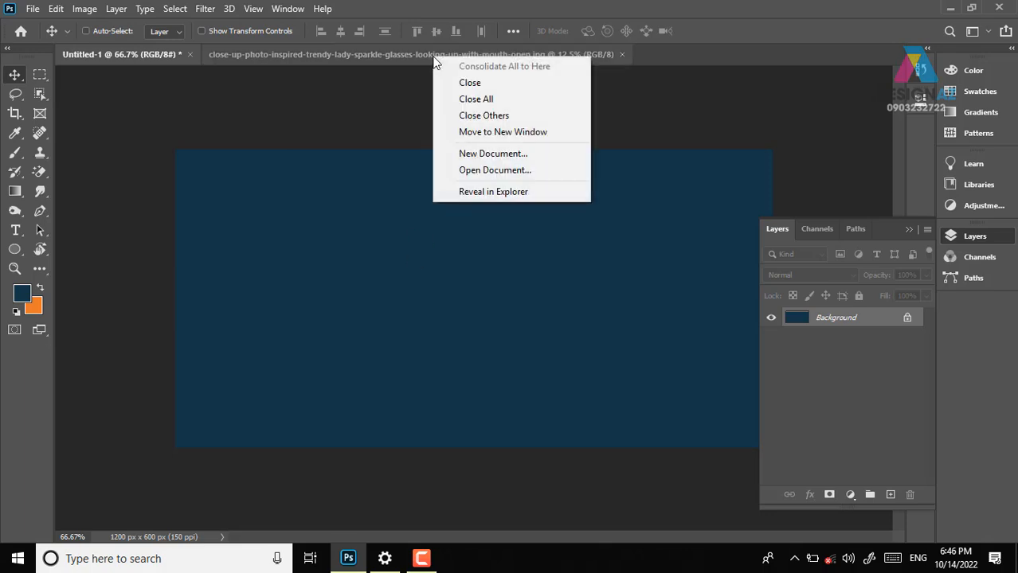
left_click(363, 66)
left_click(396, 55)
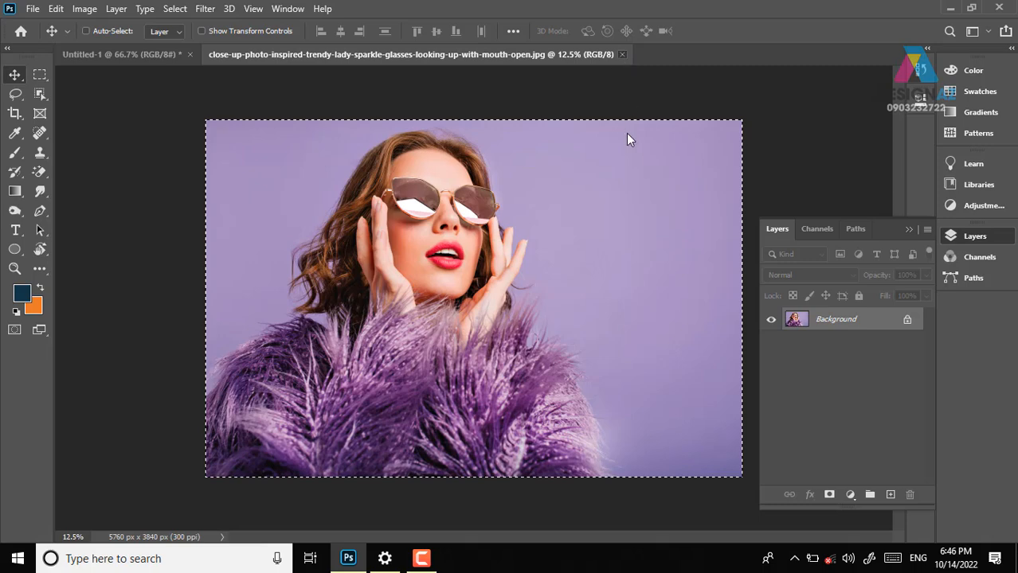
key("ctrl+w")
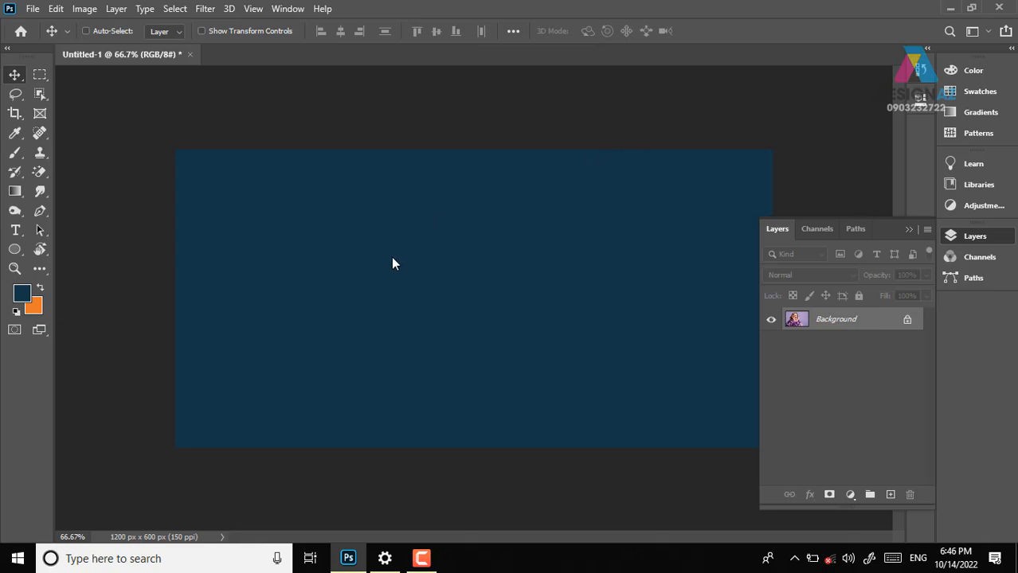
Paste the photo of the woman in sunglasses, scale it to 15.47% and place it against the canvas's left edge
key("ctrl+v")
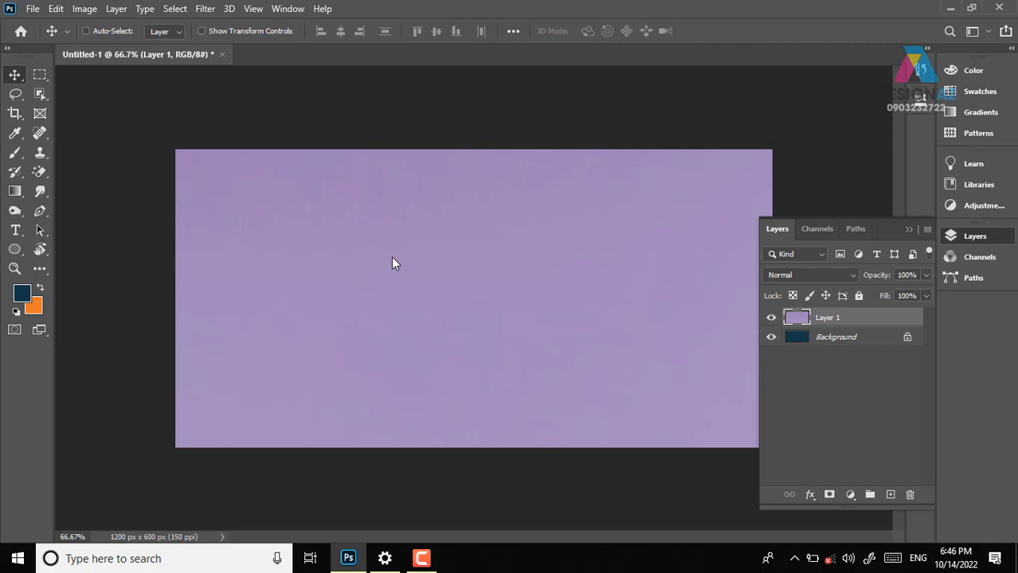
key("ctrl+t")
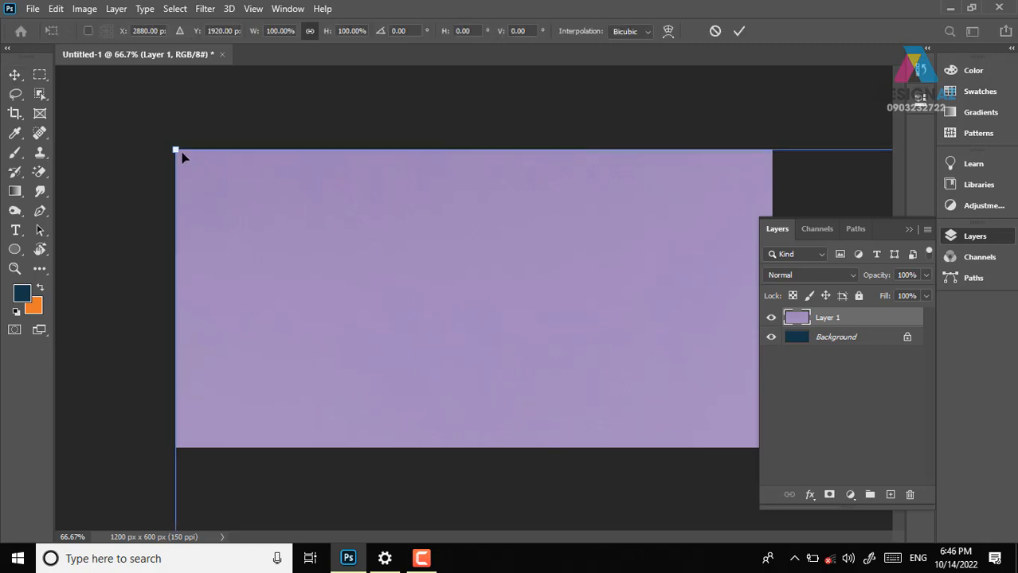
left_click_drag(177, 155, 413, 348)
left_click_drag(545, 364, 283, 155)
left_click_drag(142, 141, 260, 196)
left_click_drag(458, 319, 380, 259)
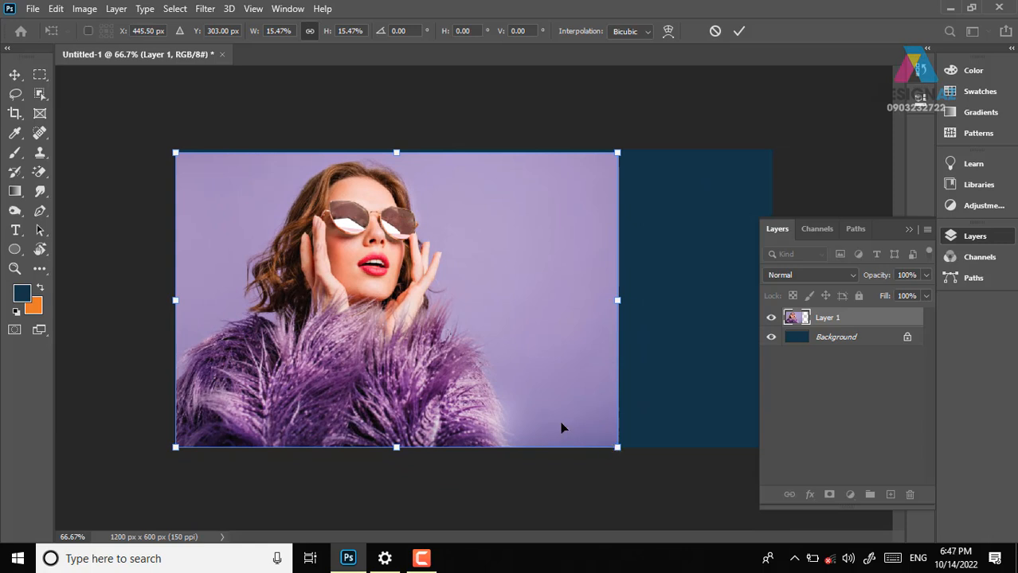
key("Return")
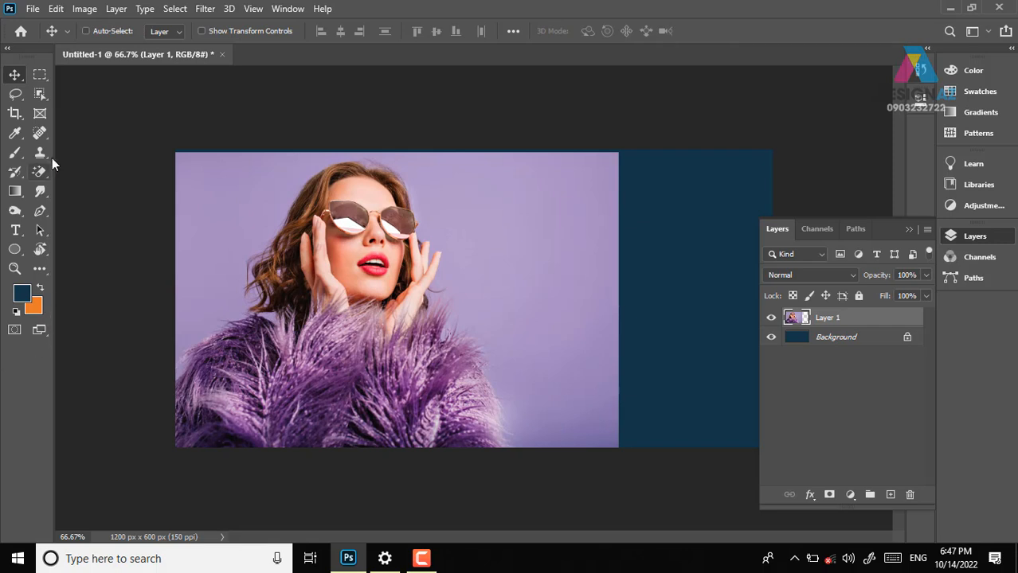
Create a vertical orange bar on a new layer over the woman's face, spanning the photo's height, at 50% opacity
left_click(40, 74)
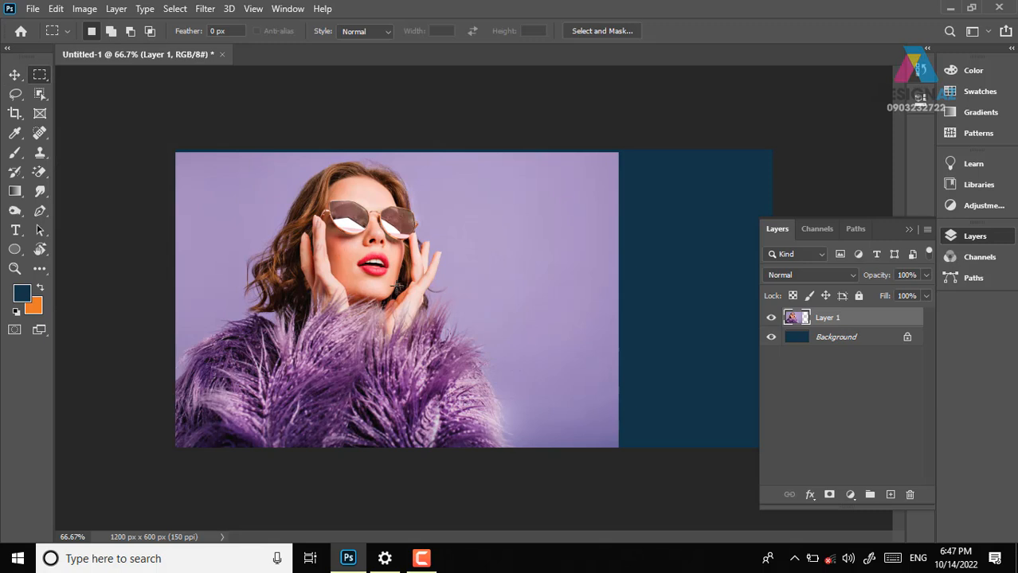
left_click_drag(288, 169, 407, 448)
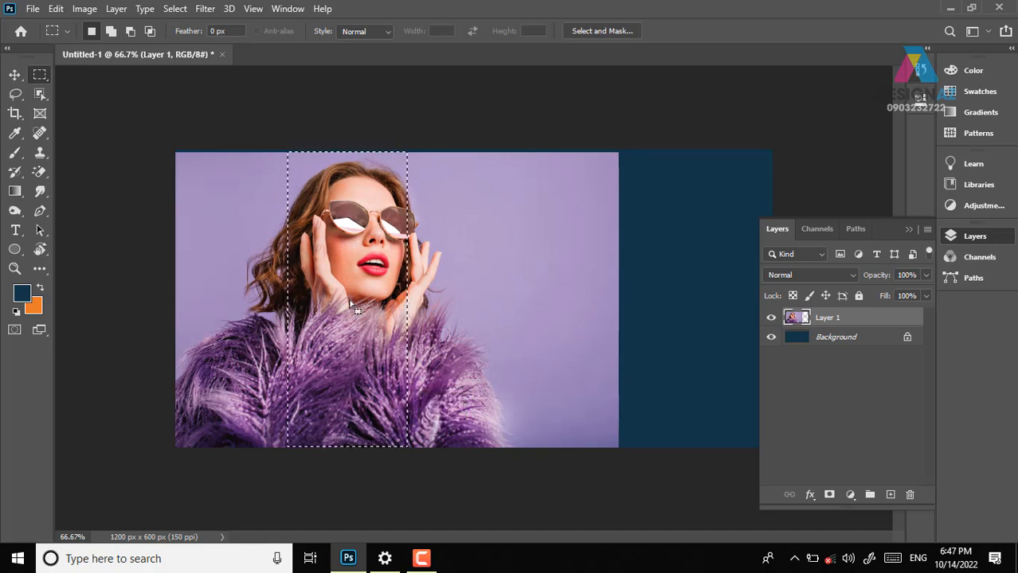
left_click(890, 495)
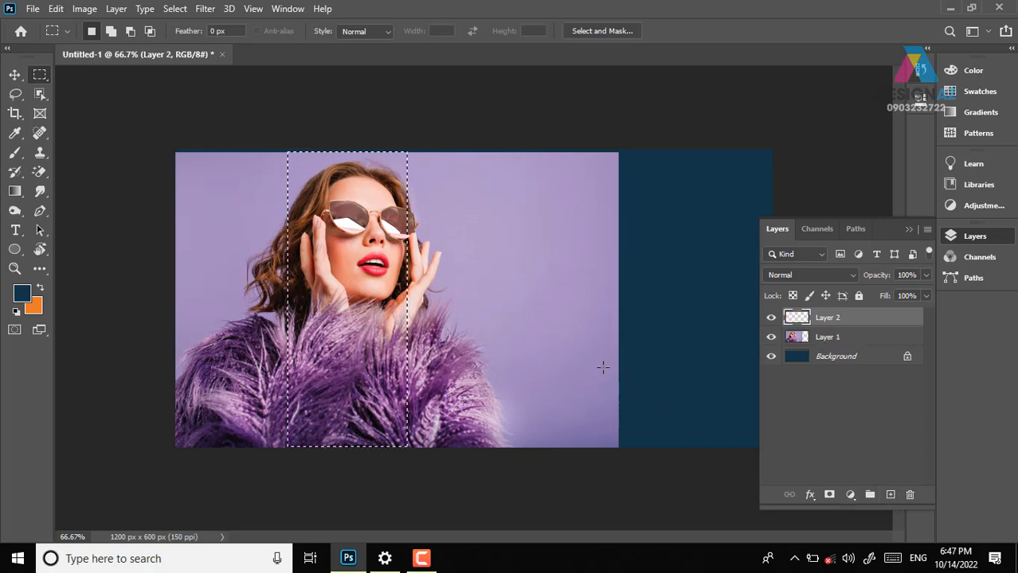
key("ctrl+BackSpace")
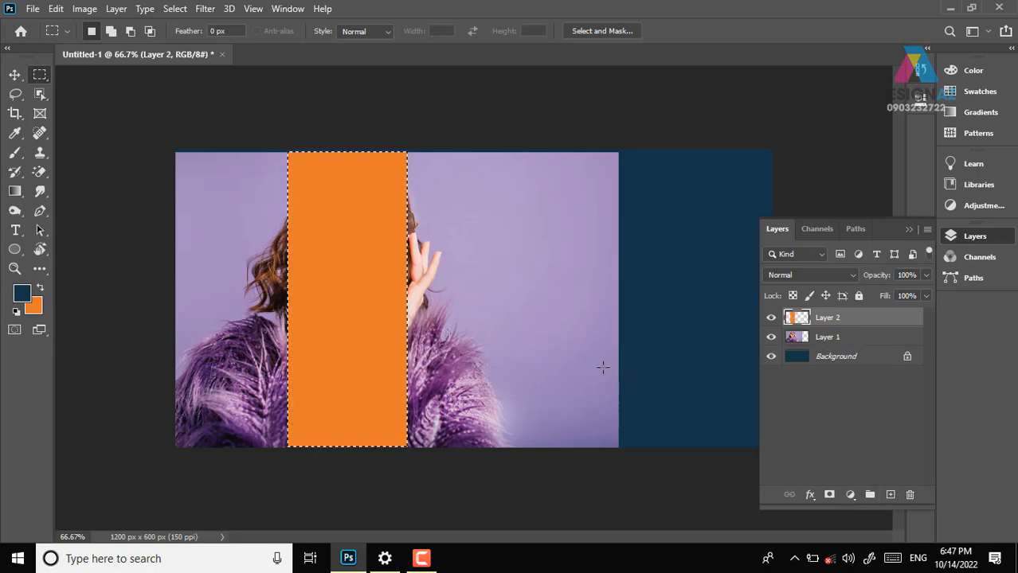
key("v")
key("ctrl+d")
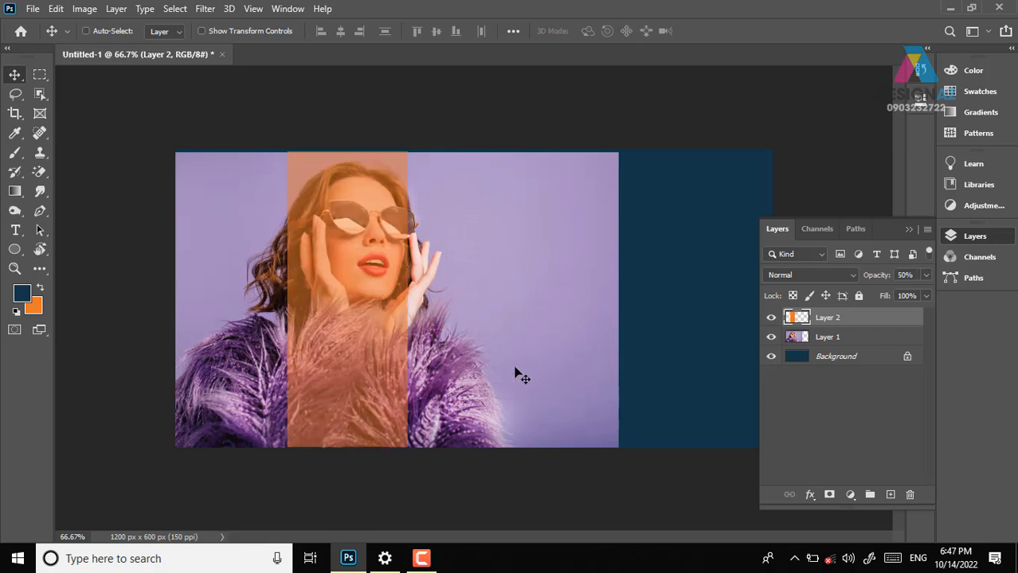
Rotate the translucent orange bar by 30°, shift it up past the canvas's upper edge and stretch it to about 641 px long
key("ctrl+t")
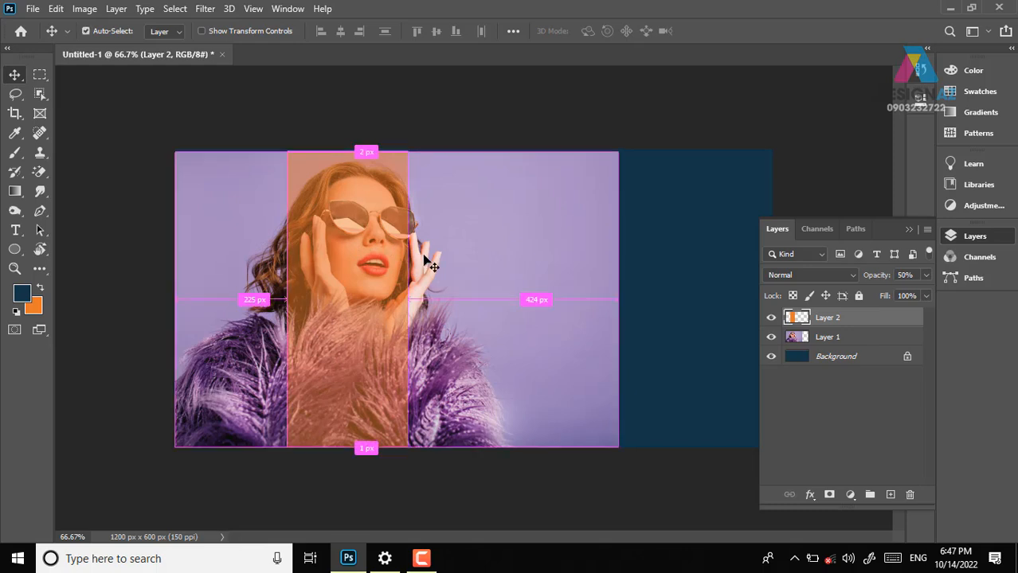
left_click_drag(426, 134, 487, 209)
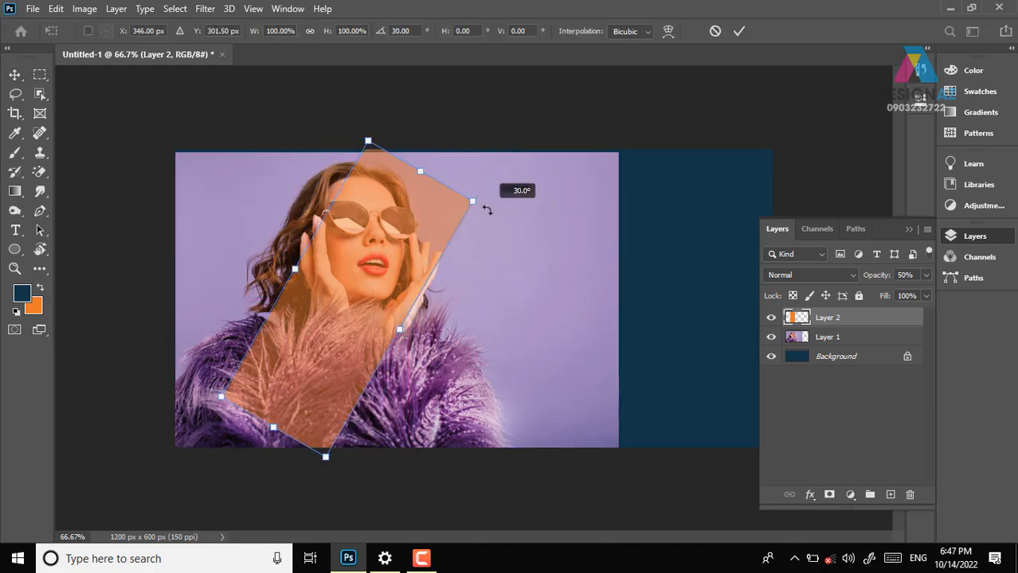
left_click_drag(370, 289, 381, 246)
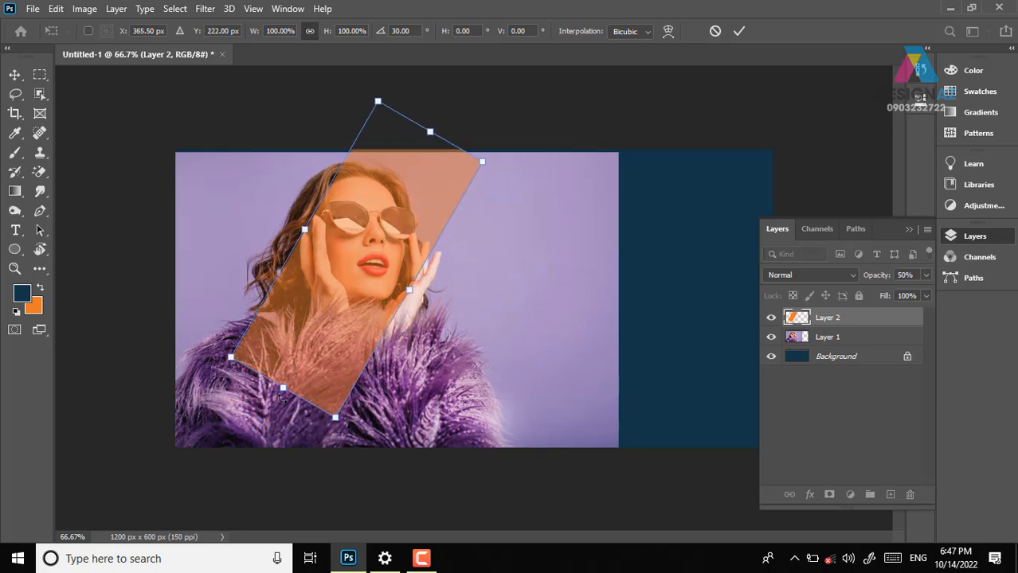
left_click_drag(282, 391, 266, 411)
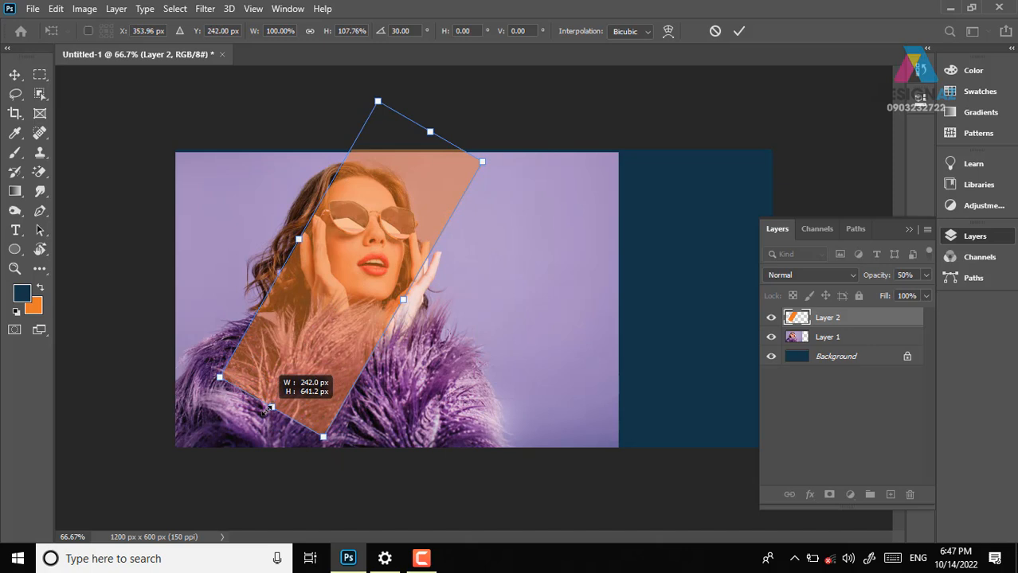
key("Return")
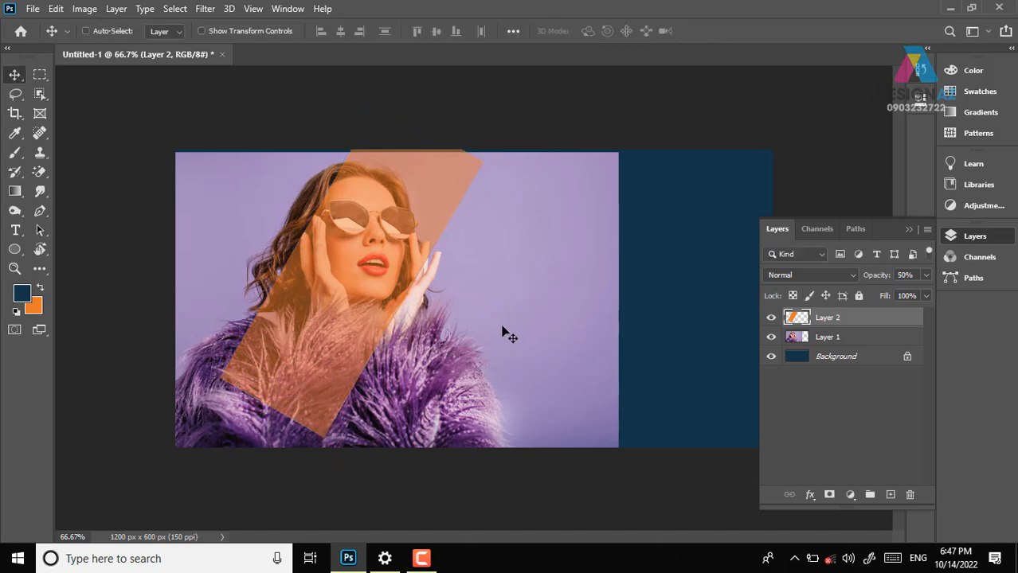
key("ctrl")
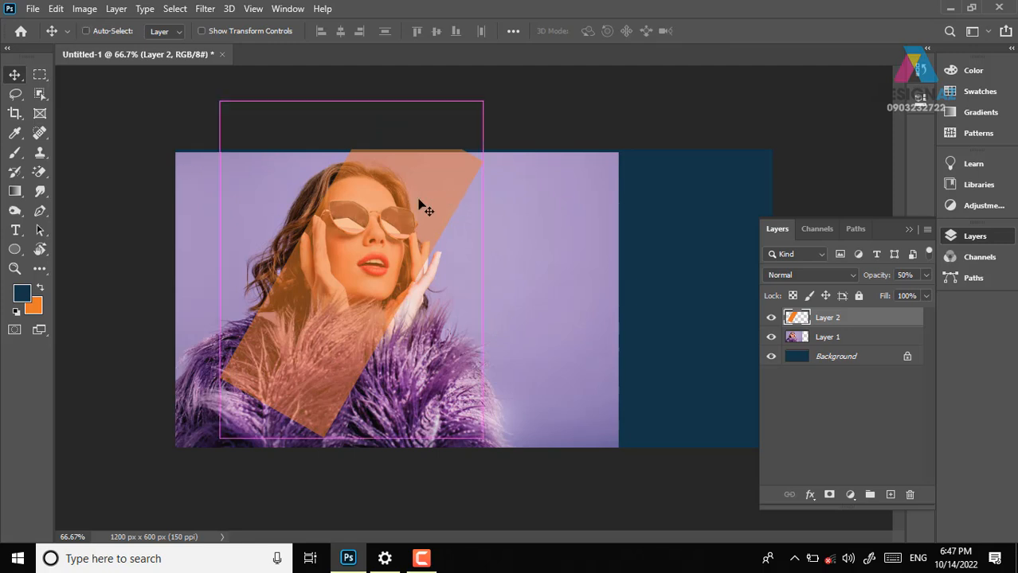
Create a narrow vertical orange bar on a new layer just to the right of the woman's face
left_click_drag(405, 209, 455, 470)
left_click(40, 74)
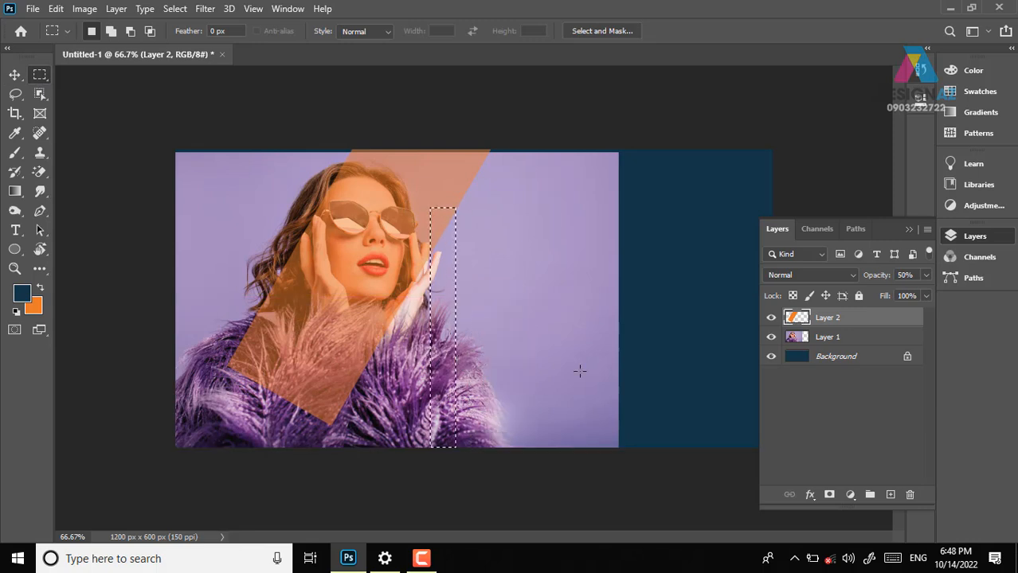
left_click(890, 495)
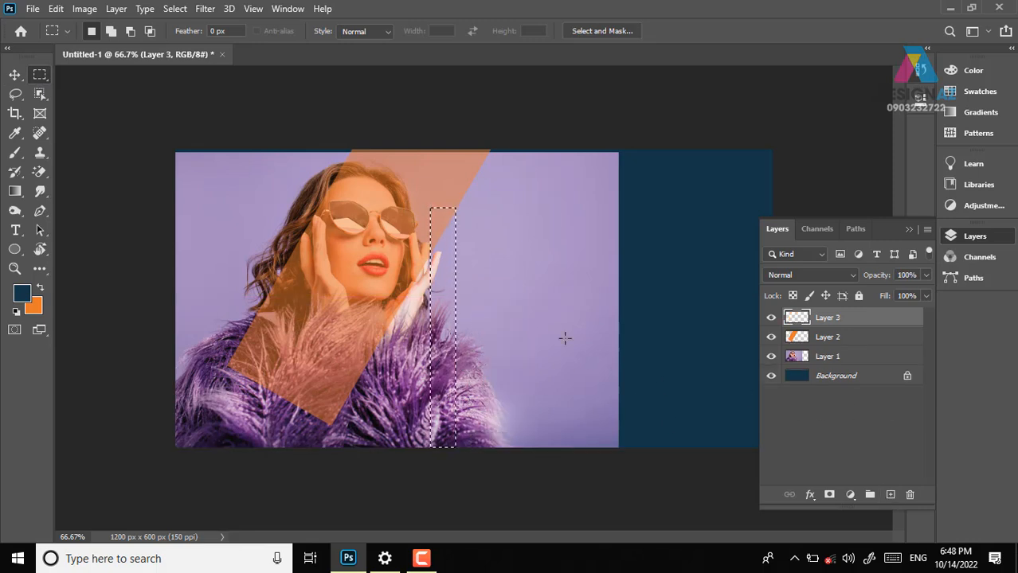
key("ctrl+BackSpace")
key("v")
key("ctrl+d")
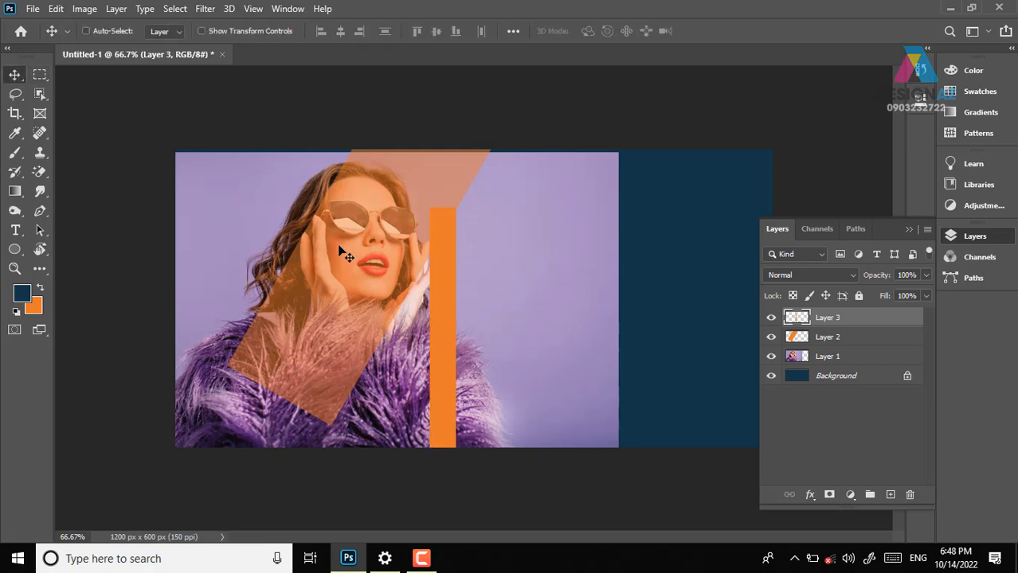
Rotate the narrow bar by 30° and place it along the translucent bar's right side with a small gap
key("ctrl+t")
left_click_drag(490, 172, 538, 230)
left_click_drag(477, 273, 489, 204)
key("Left")
key("Left")
key("Left")
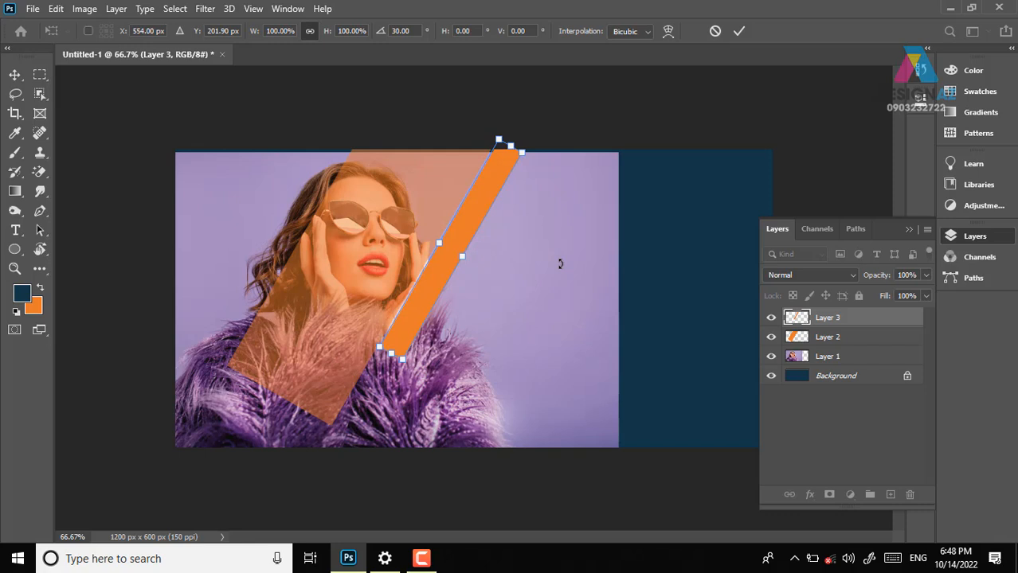
key("Return")
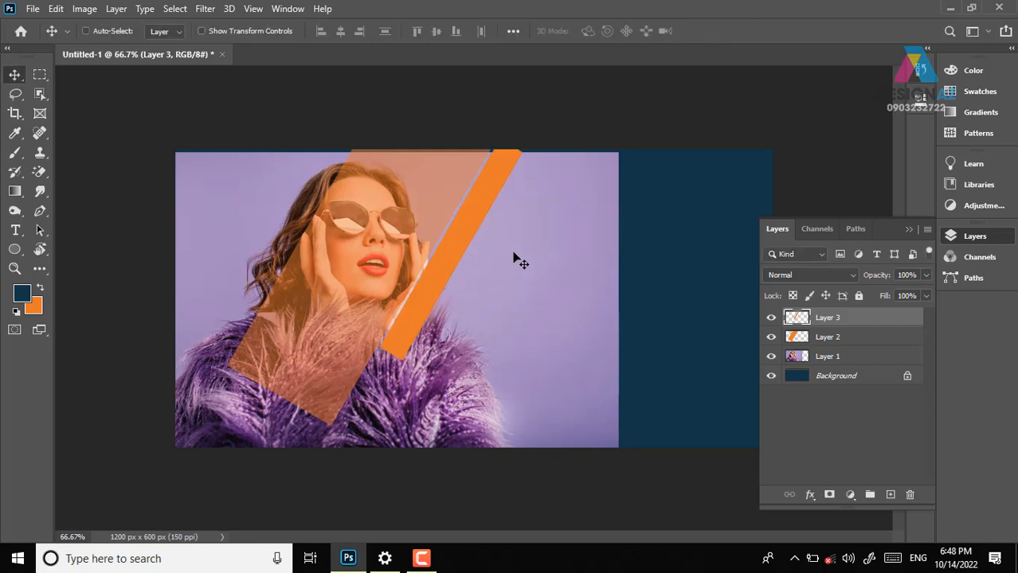
Create a medium-width vertical orange bar on a new layer near the photo's left edge, spanning the canvas height
left_click(40, 74)
left_click_drag(208, 139, 257, 447)
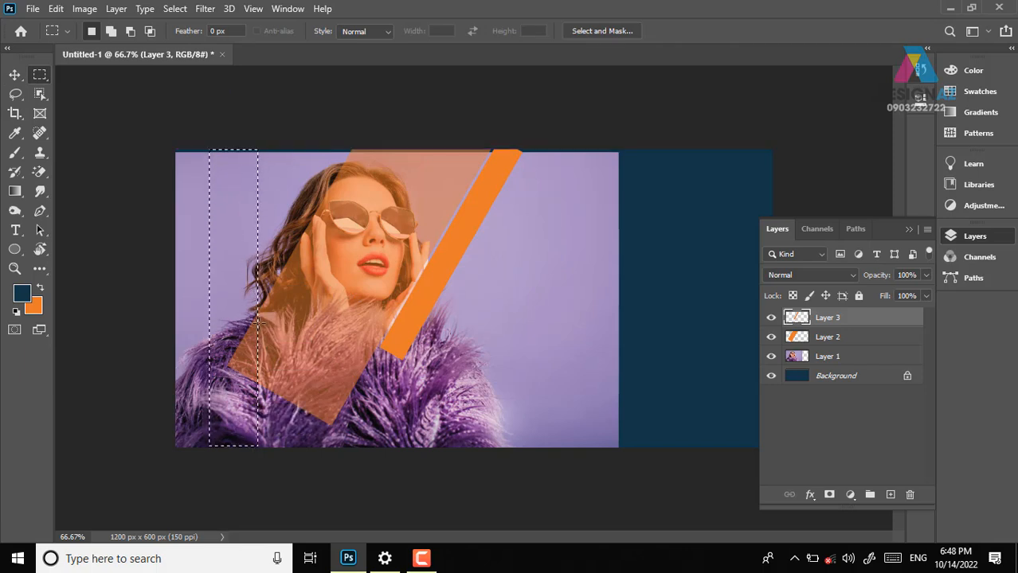
left_click(890, 495)
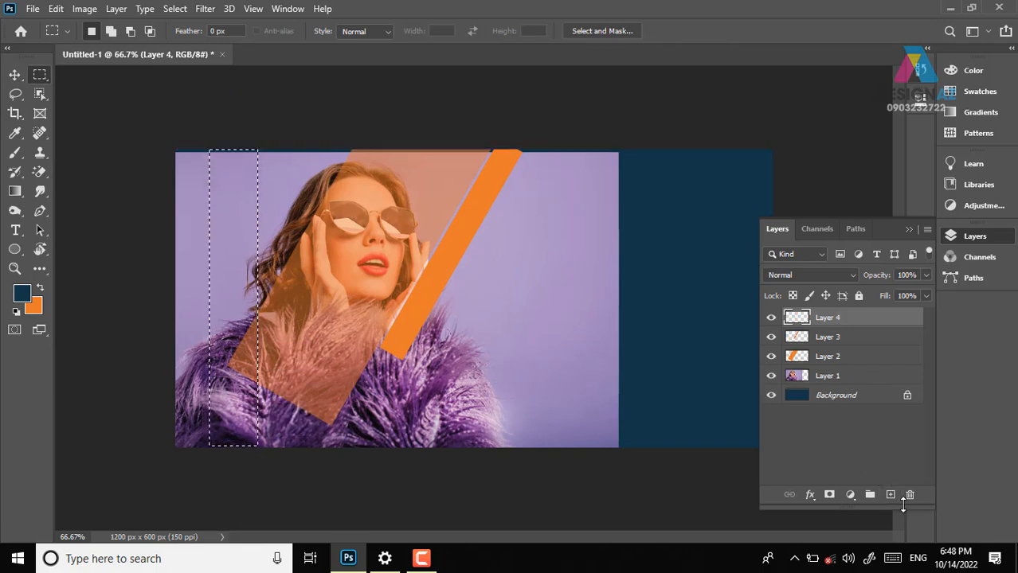
key("alt+BackSpace")
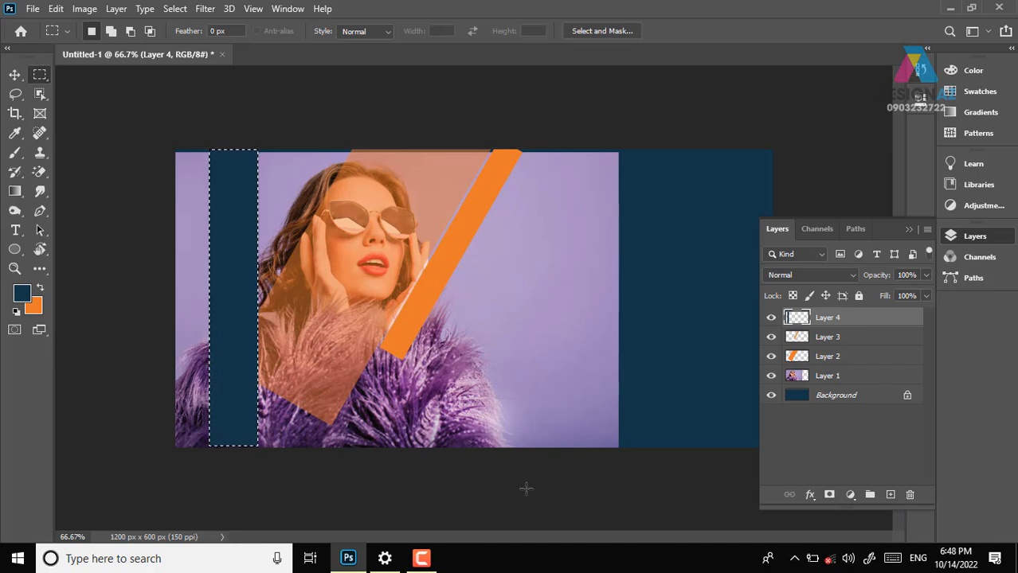
key("ctrl+z")
key("ctrl+BackSpace")
key("v")
key("ctrl+d")
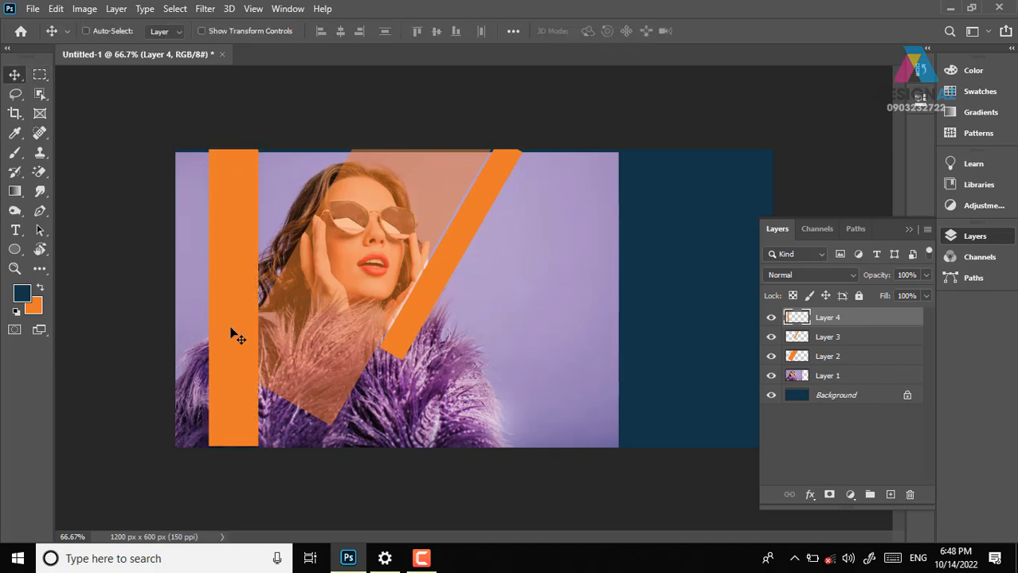
Rotate the medium-width bar by 30° and place it along the translucent bar's left side with a small gap
key("ctrl+t")
left_click_drag(298, 104, 388, 165)
left_click_drag(261, 276, 333, 138)
key("Right")
key("Right")
key("Right")
key("Right")
key("Right")
key("Right")
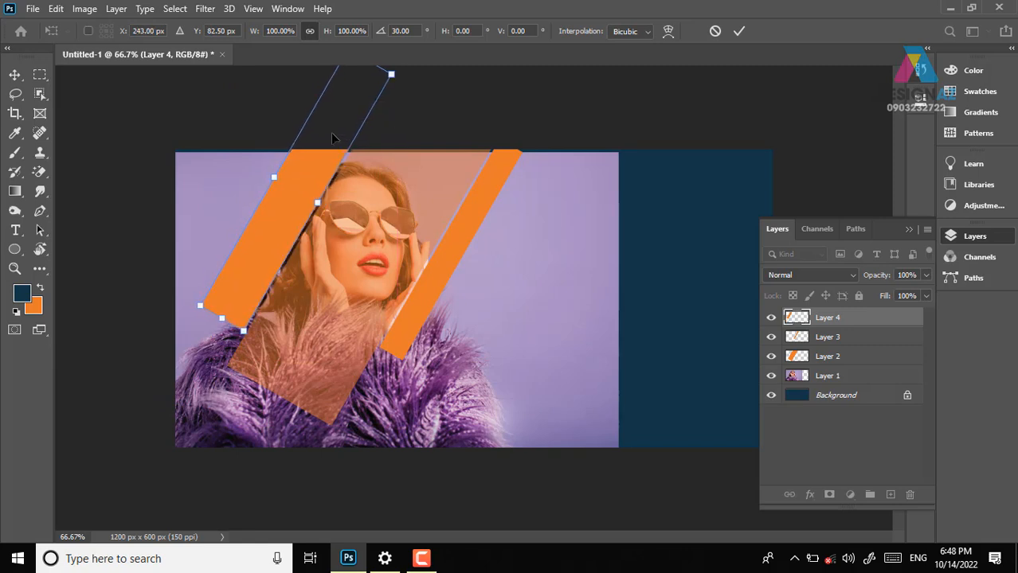
key("Return")
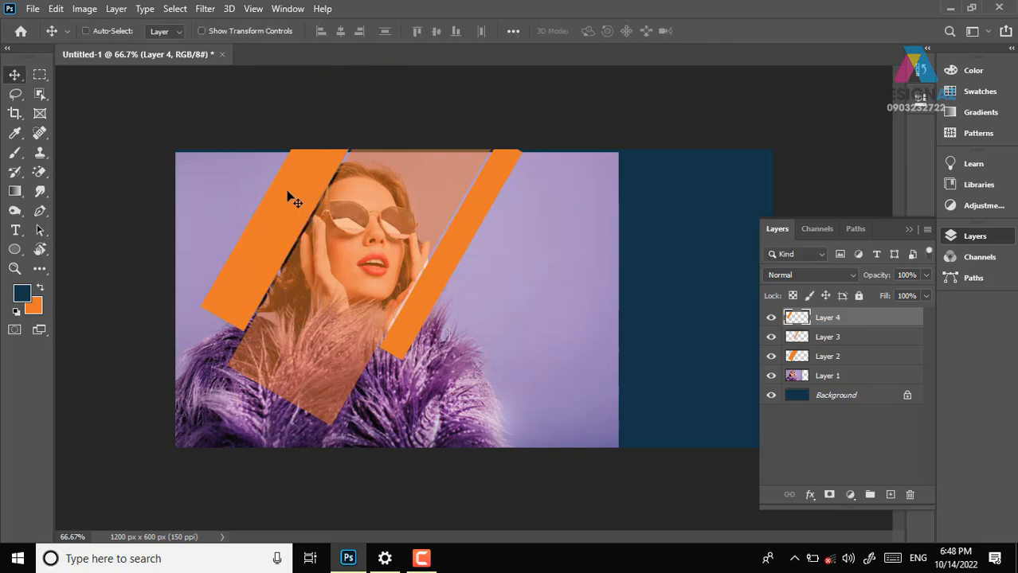
Create a very thin vertical orange bar on a new layer to the right of the slanted bars
left_click(40, 74)
left_click_drag(512, 171, 523, 442)
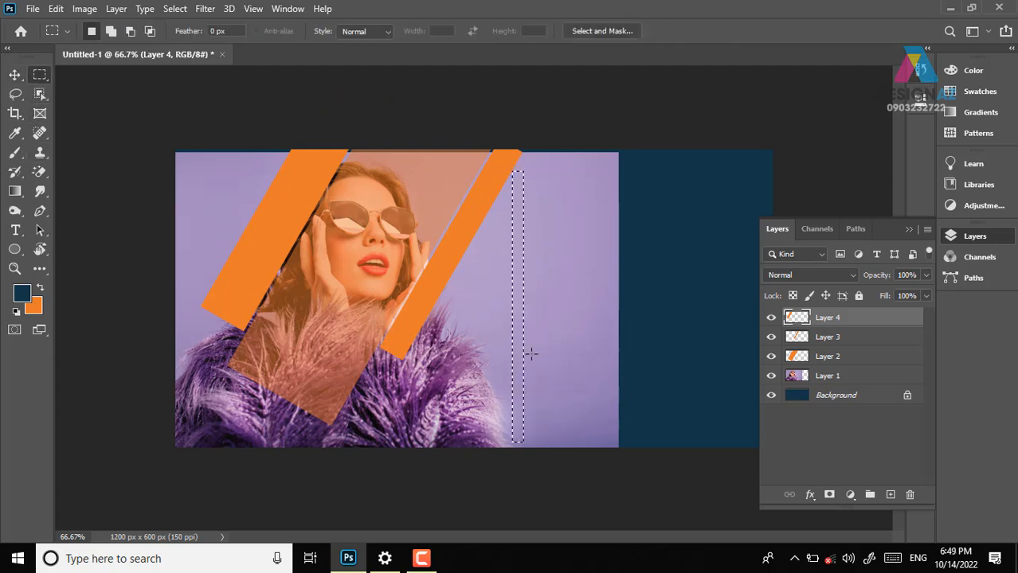
left_click(890, 495)
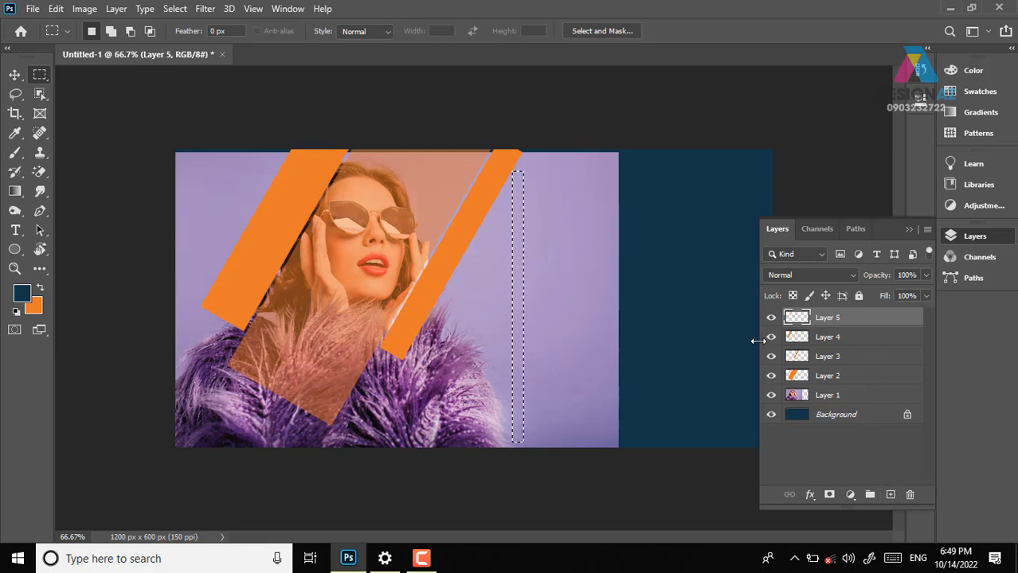
key("ctrl+BackSpace")
key("v")
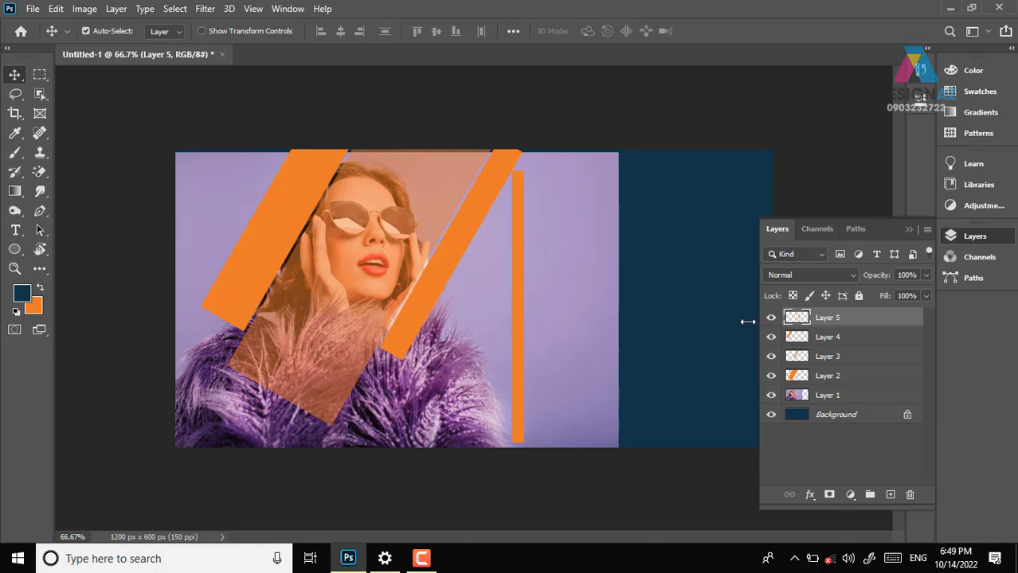
Tilt the thin bar 30° beside the right slanted bar and duplicate it along the left bar's outer side
key("ctrl+t")
left_click_drag(558, 150, 608, 209)
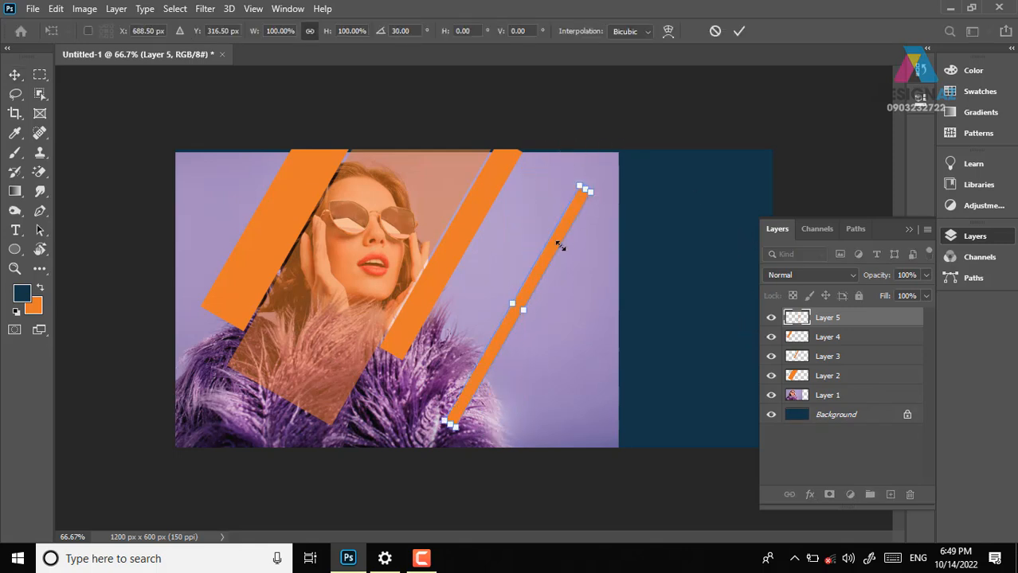
left_click_drag(551, 248, 553, 129)
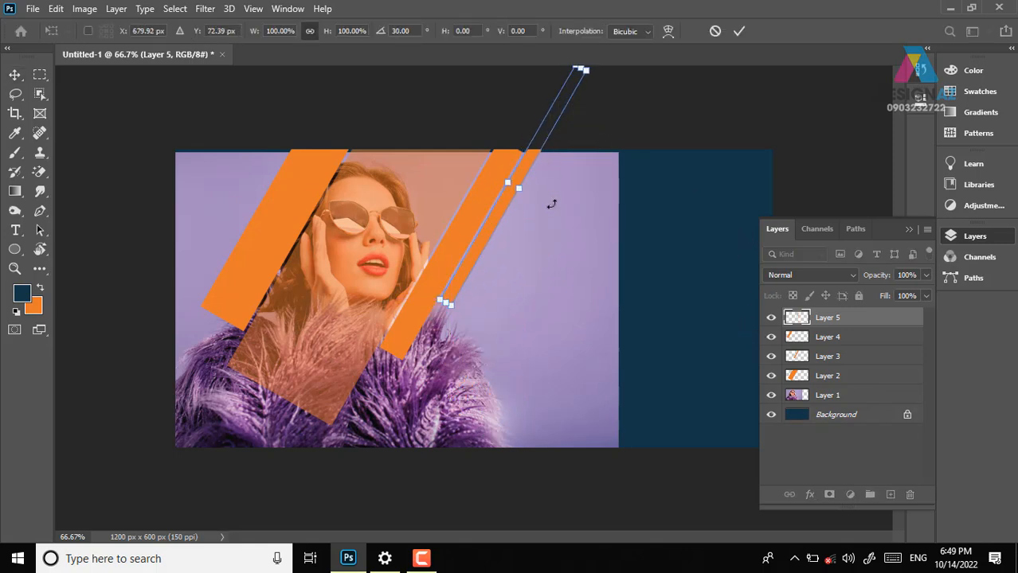
key("Return")
left_click_drag(525, 173, 297, 148)
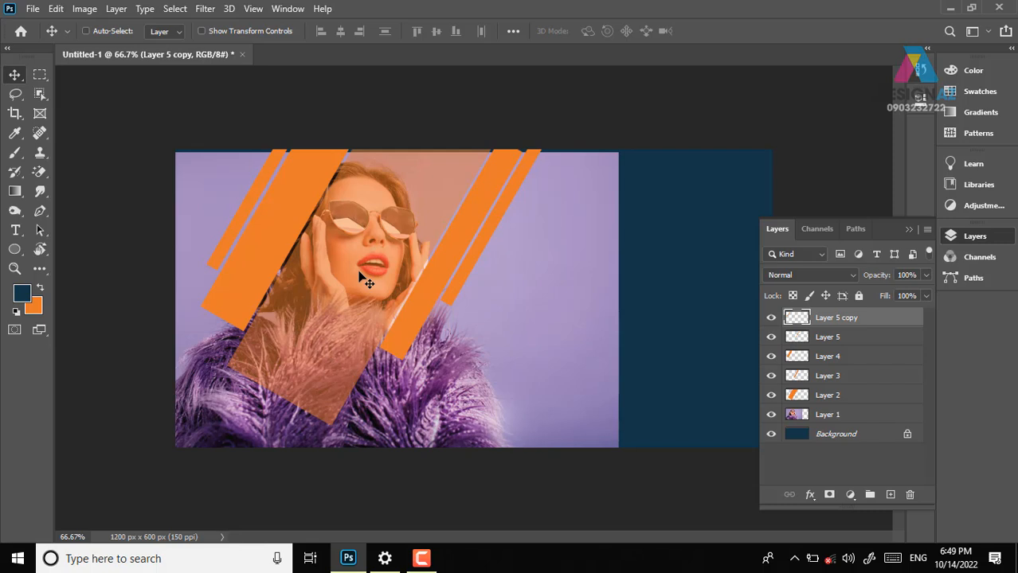
Set the opacity of the wide centre bar's layer to 100%
right_click(363, 231)
left_click(390, 232)
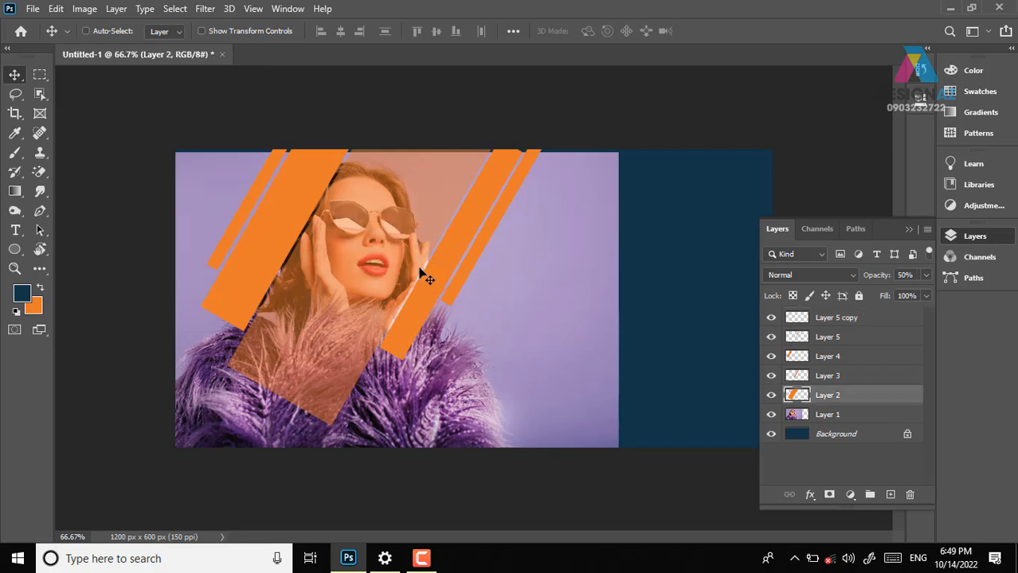
left_click(926, 275)
left_click_drag(892, 294, 970, 288)
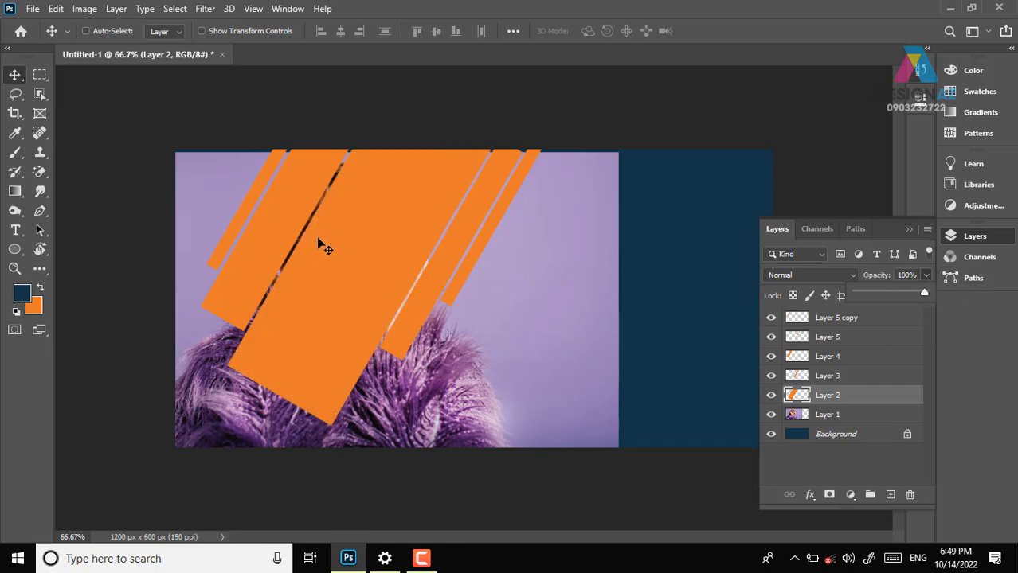
Group the five orange bar layers, from Layer 5 copy down to Layer 2, and check the group's contents
left_click(875, 320)
left_click(876, 320)
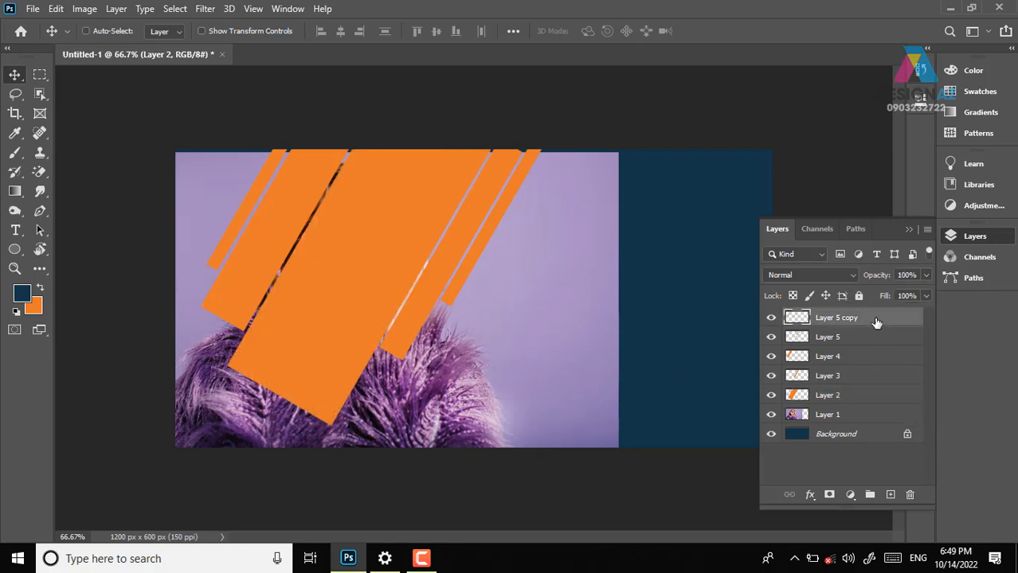
left_click(876, 398, "shift")
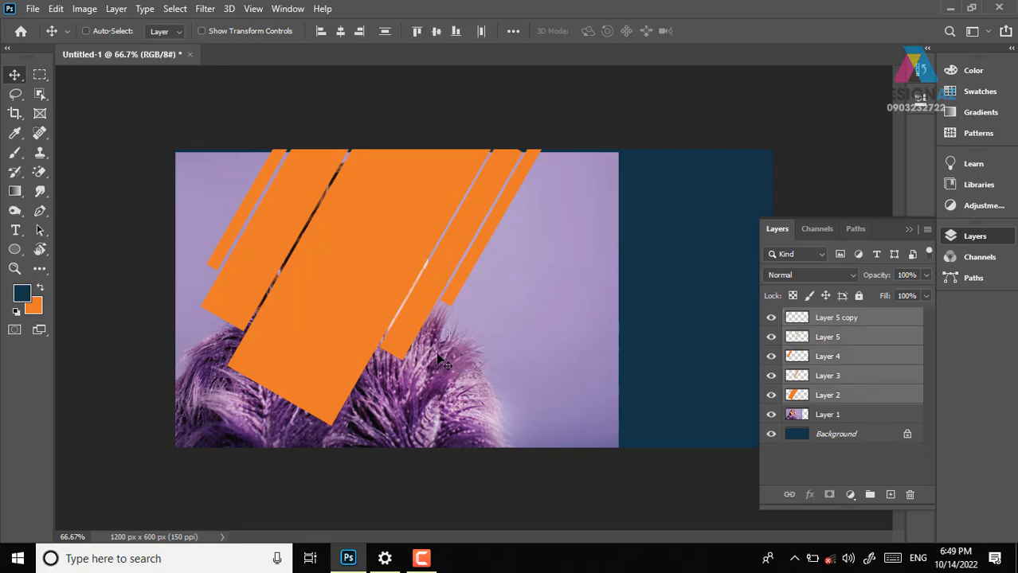
key("ctrl+g")
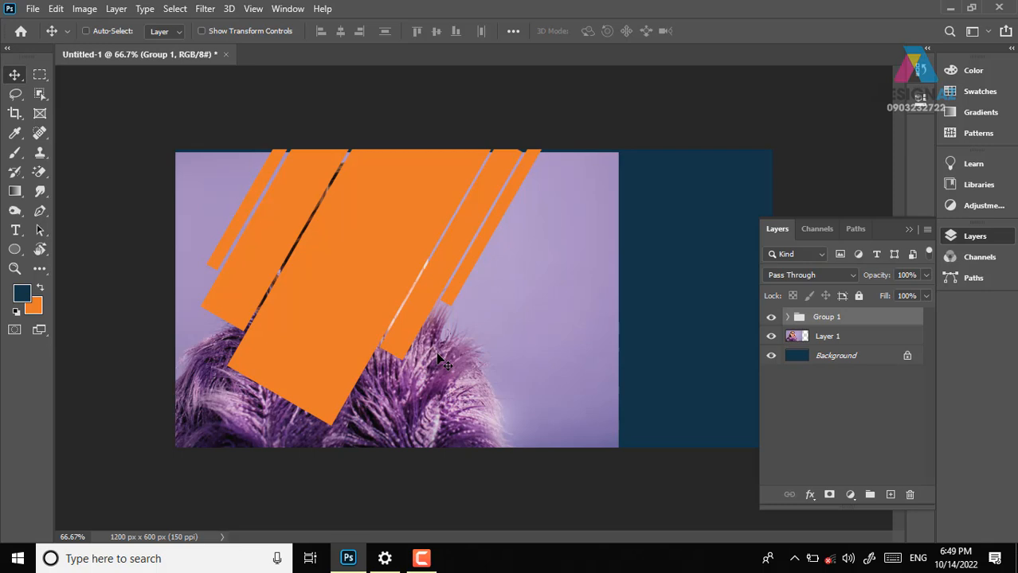
left_click(787, 318)
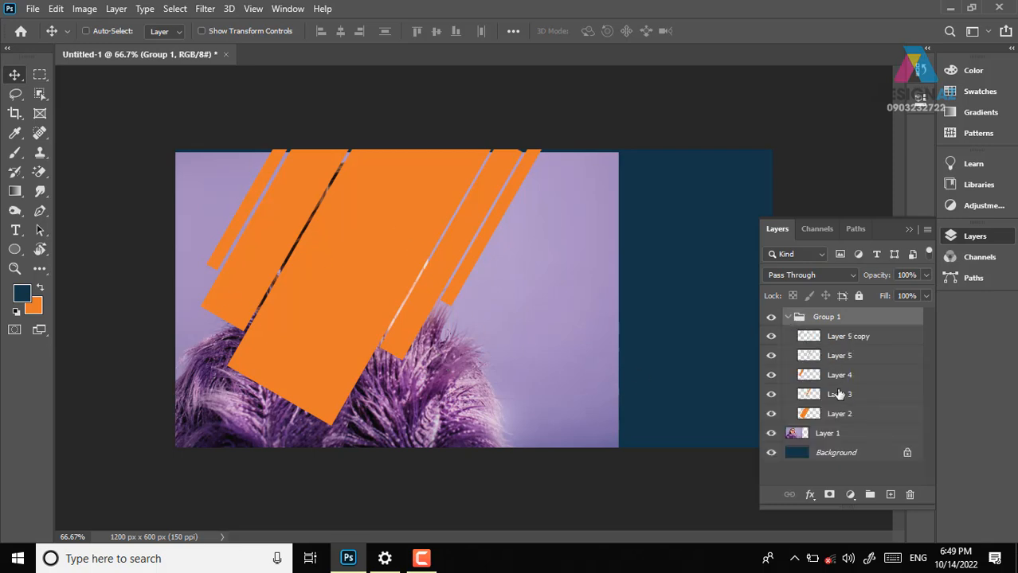
left_click(787, 318)
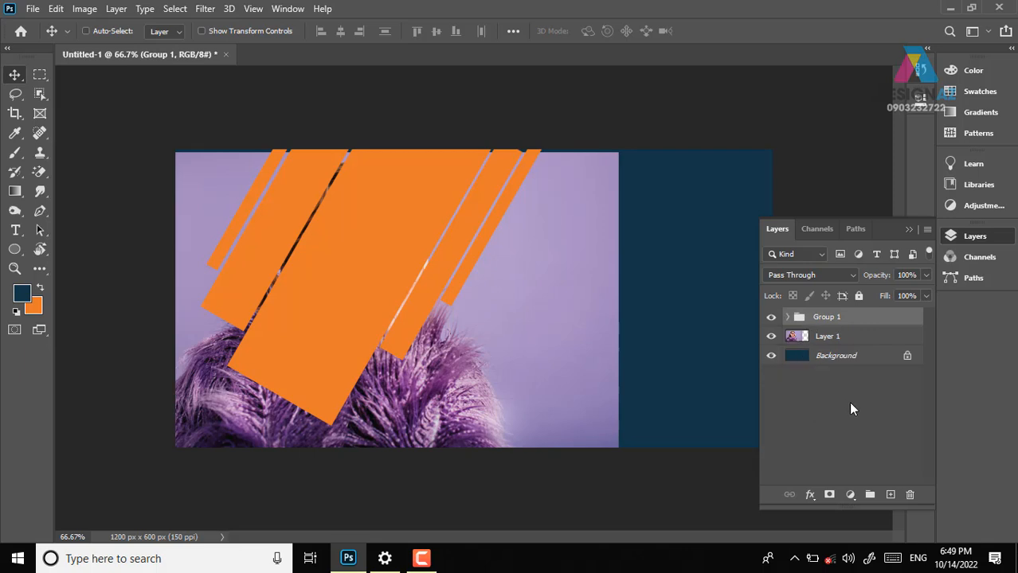
Move the photo layer above Group 1, clip it to the group, and shift the photo to fill the slanted bars up to the top edge
left_click(865, 337)
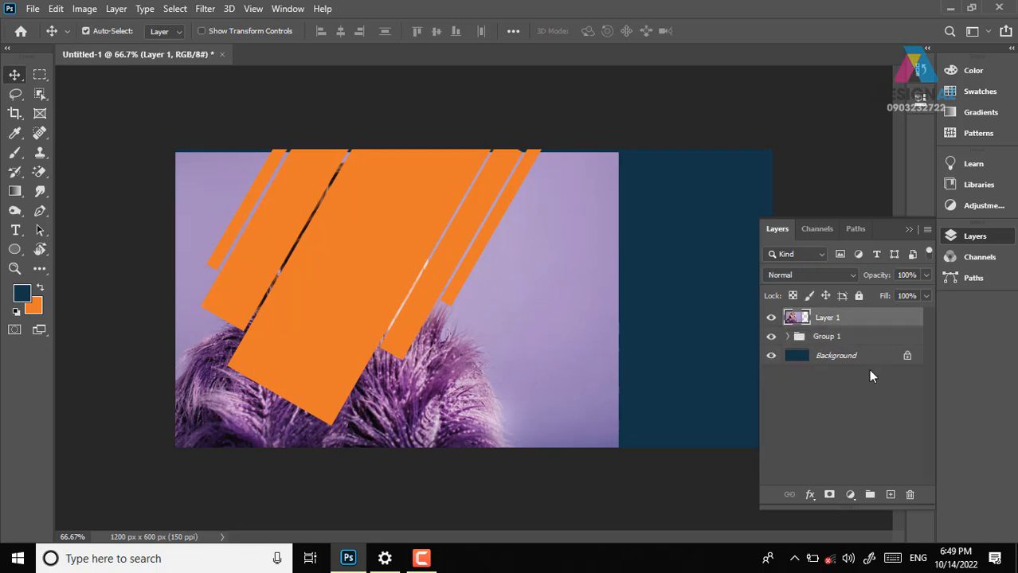
key("ctrl+]")
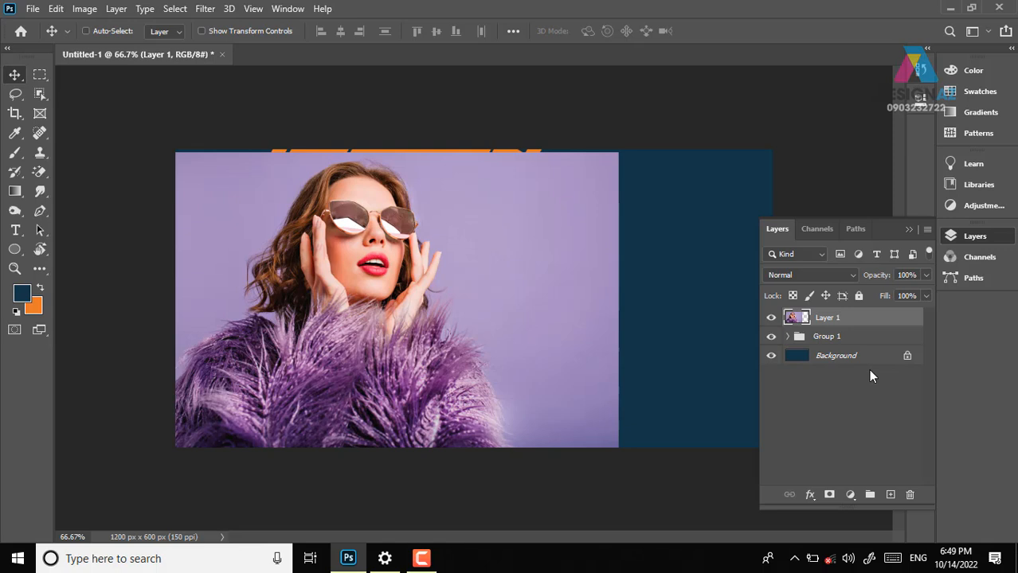
key("ctrl+alt+g")
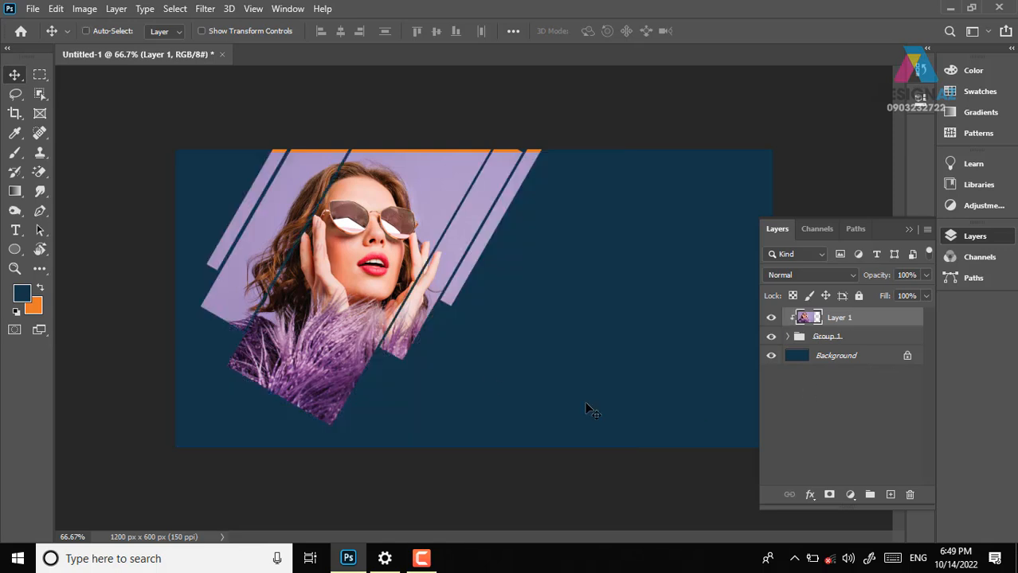
mouse_move(376, 249)
left_mouse_down()
mouse_move(375, 231)
mouse_move(387, 232)
left_mouse_up()
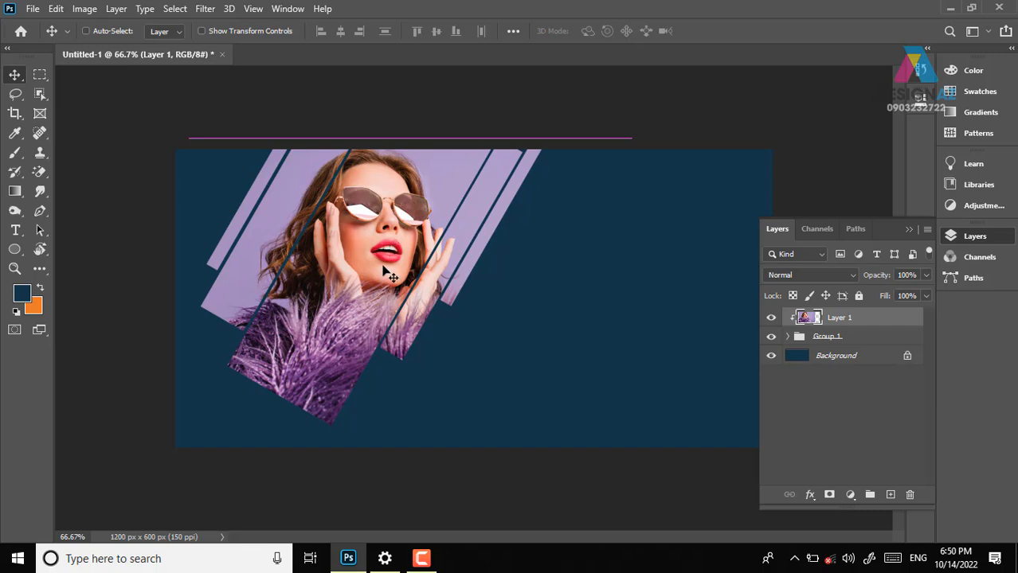
Fill the Background layer with the dark purple colour #3d002c
right_click(613, 256)
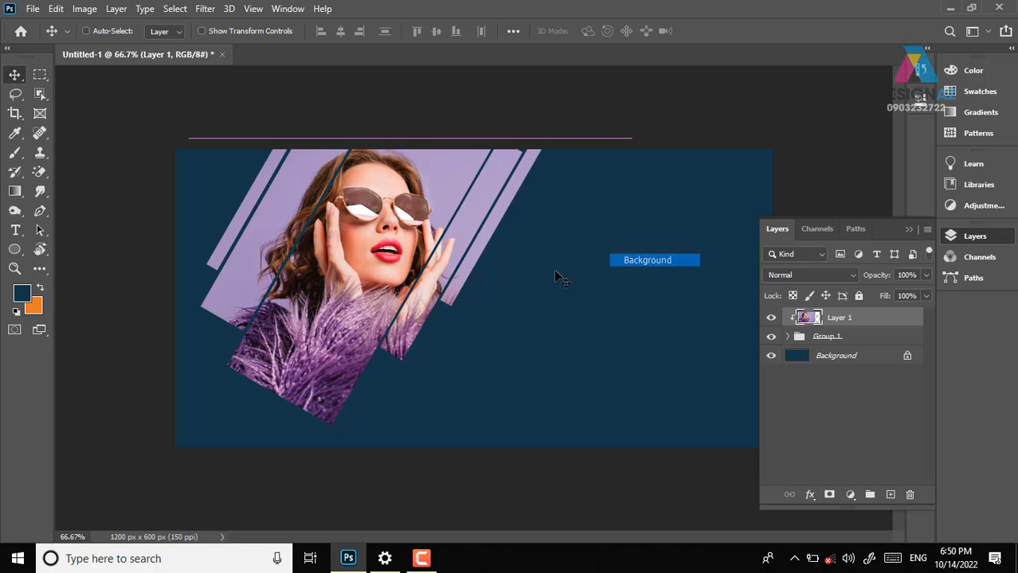
left_click(633, 260)
left_click(24, 299)
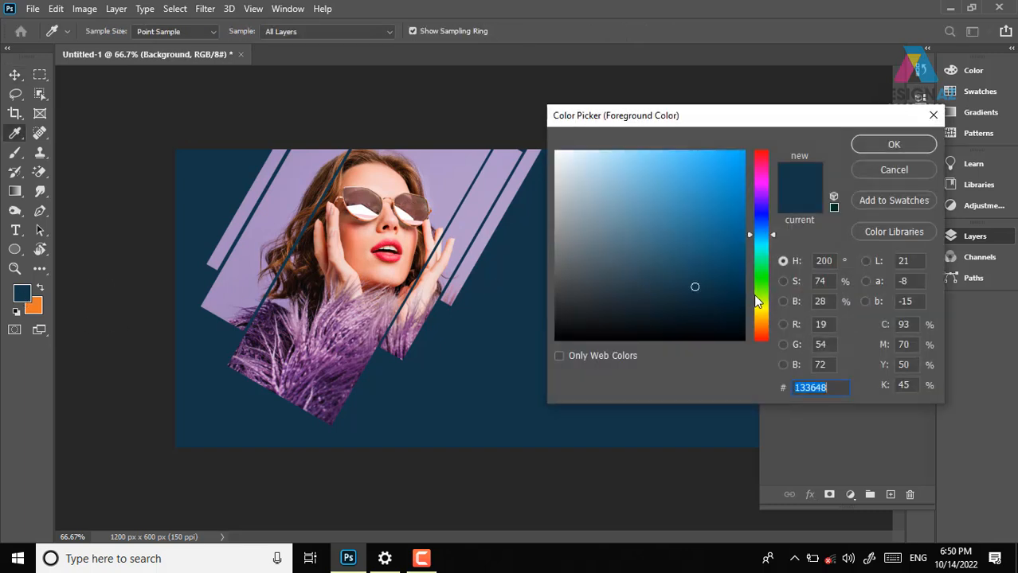
left_click_drag(761, 274, 759, 172)
left_click_drag(737, 290, 753, 295)
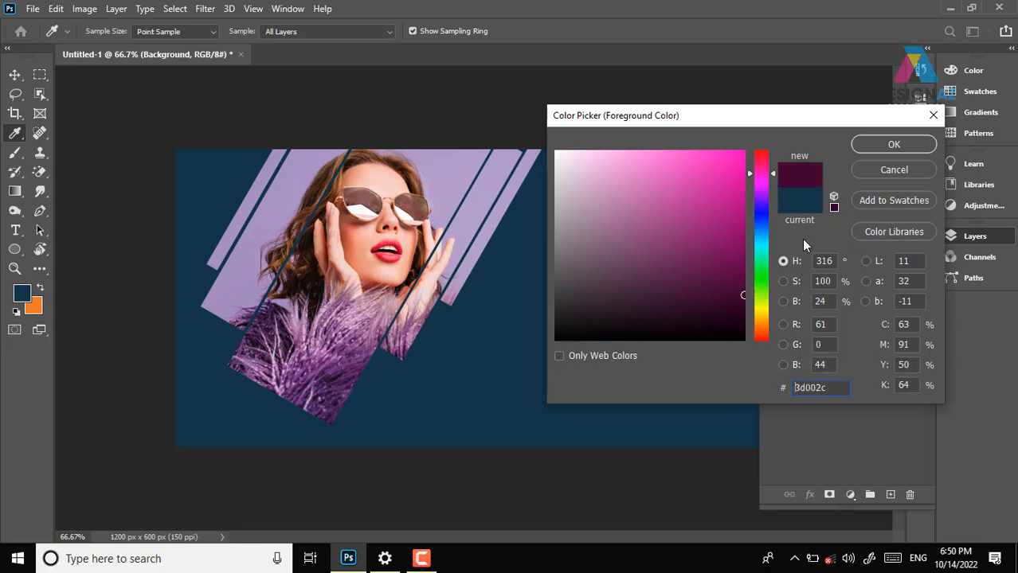
left_click(889, 145)
key("alt+BackSpace")
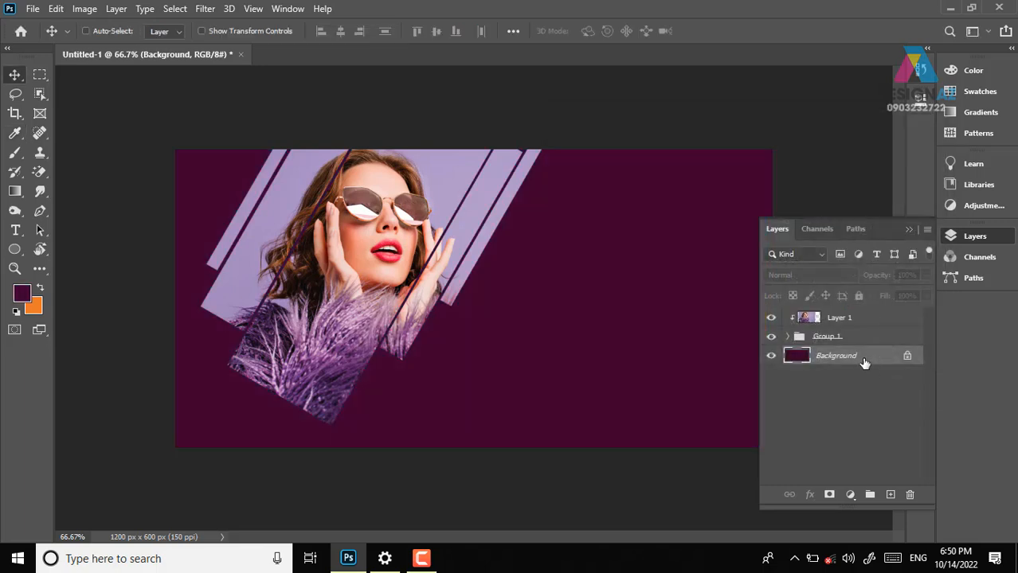
Set the opacity of the thin right bar's layer, Layer 5, to 30%
right_click(467, 267)
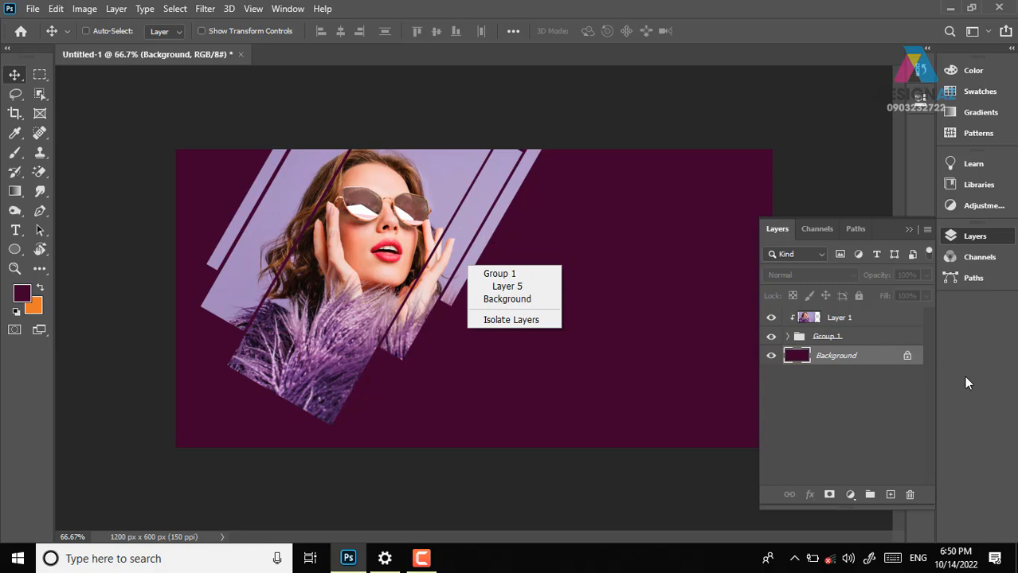
left_click(788, 364)
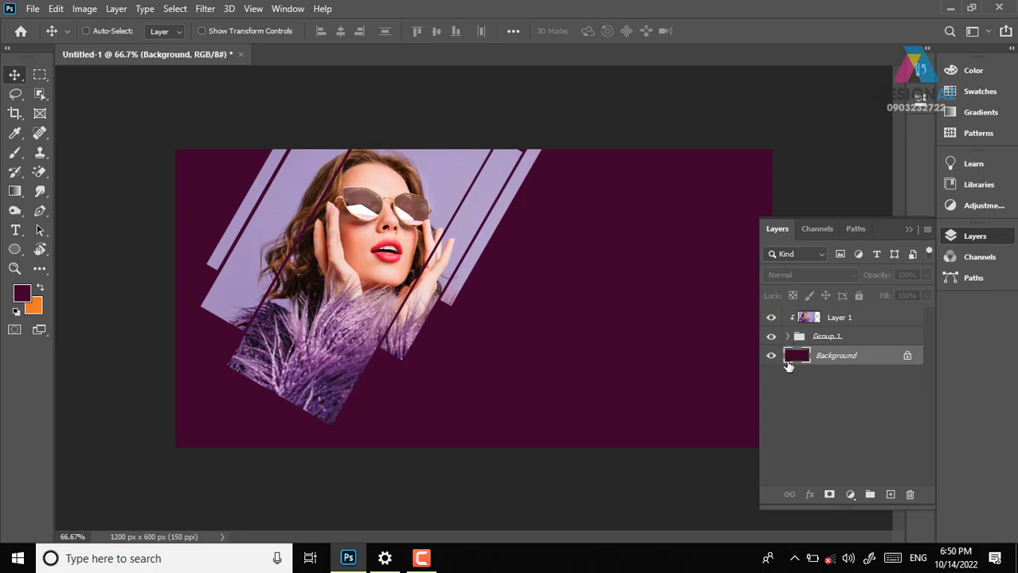
right_click(471, 267)
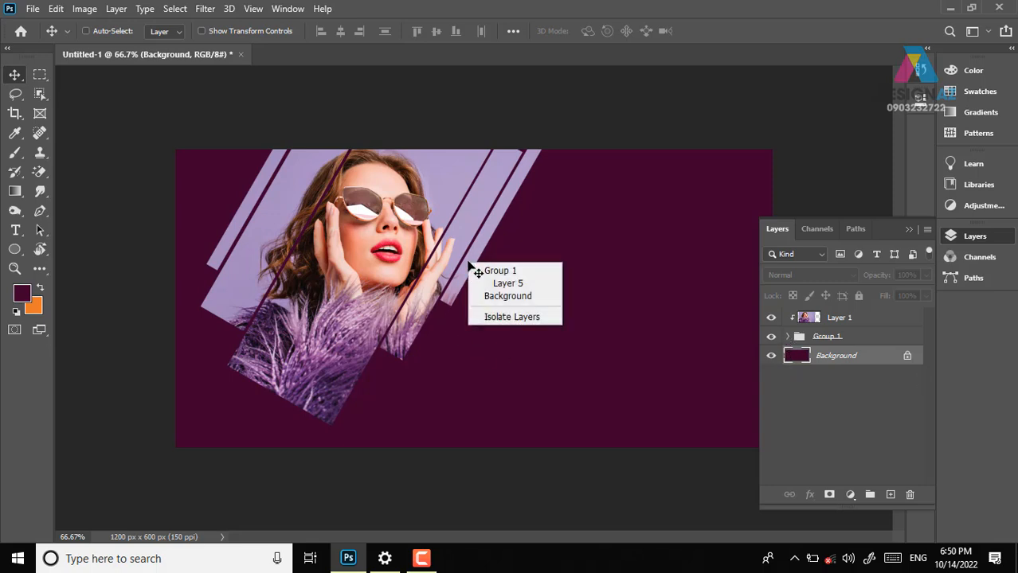
left_click(512, 284)
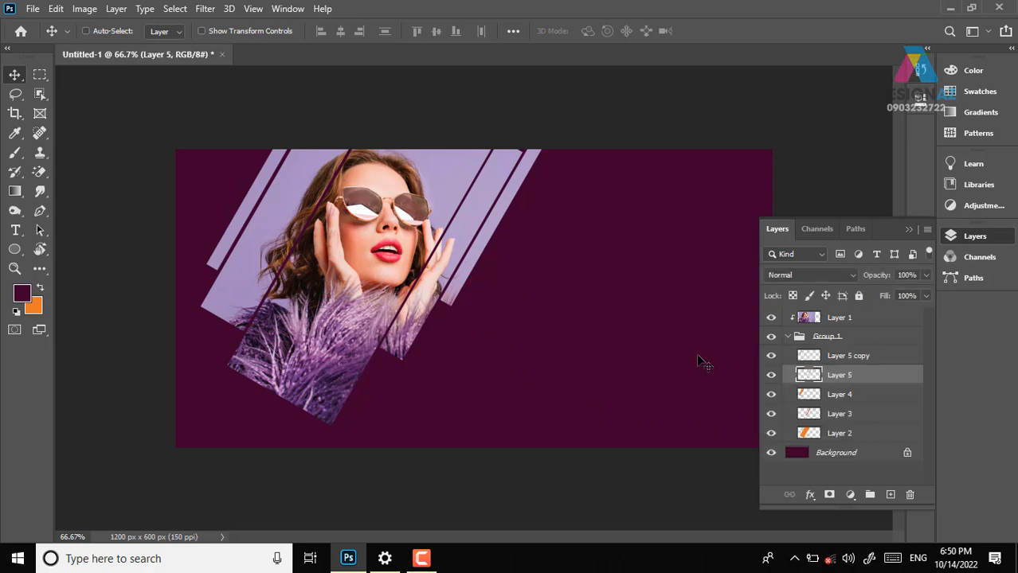
key("3")
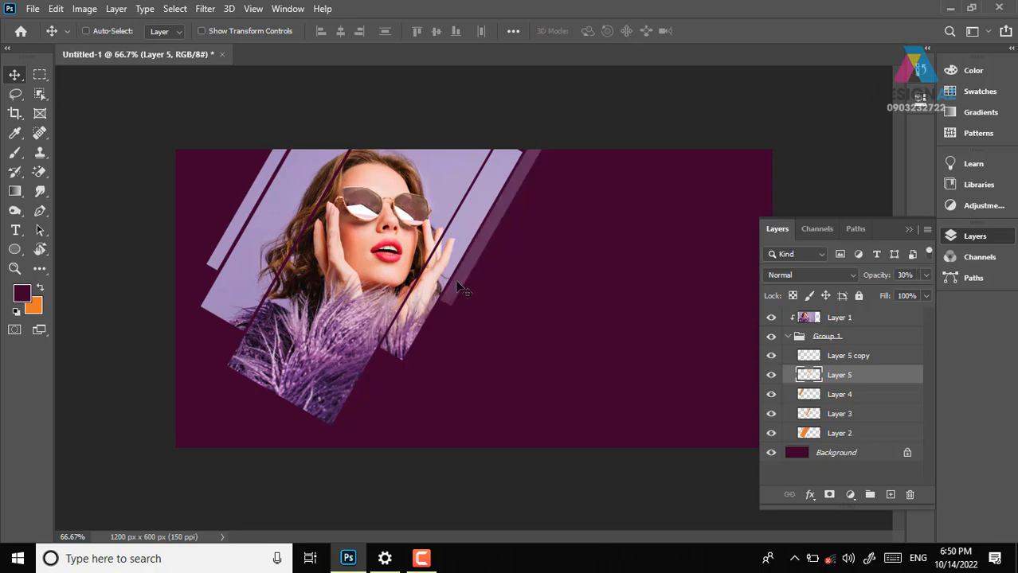
Set the opacity of the thin left bar's layer, Layer 5 copy, to 40%
right_click(244, 218)
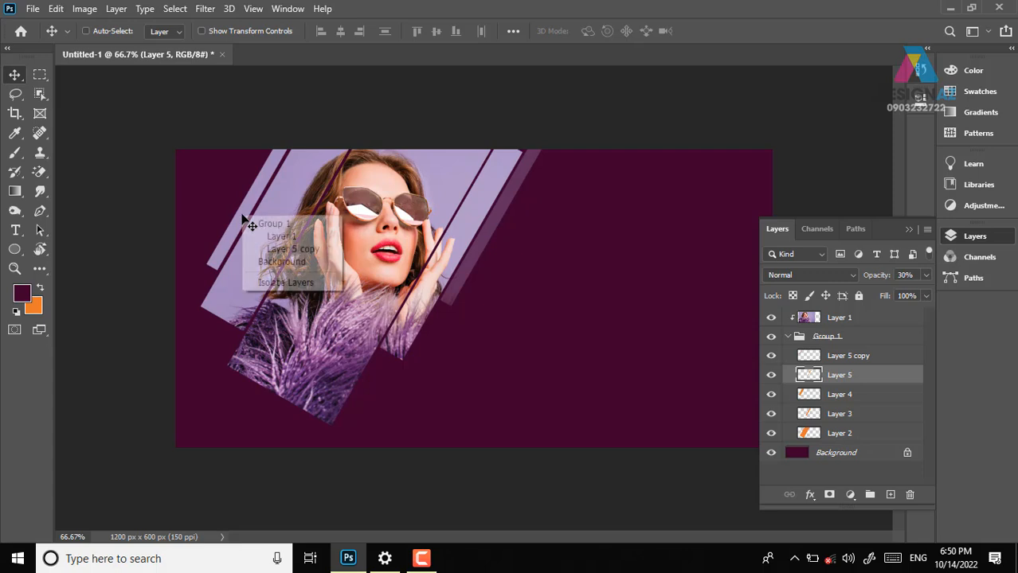
left_click(279, 238)
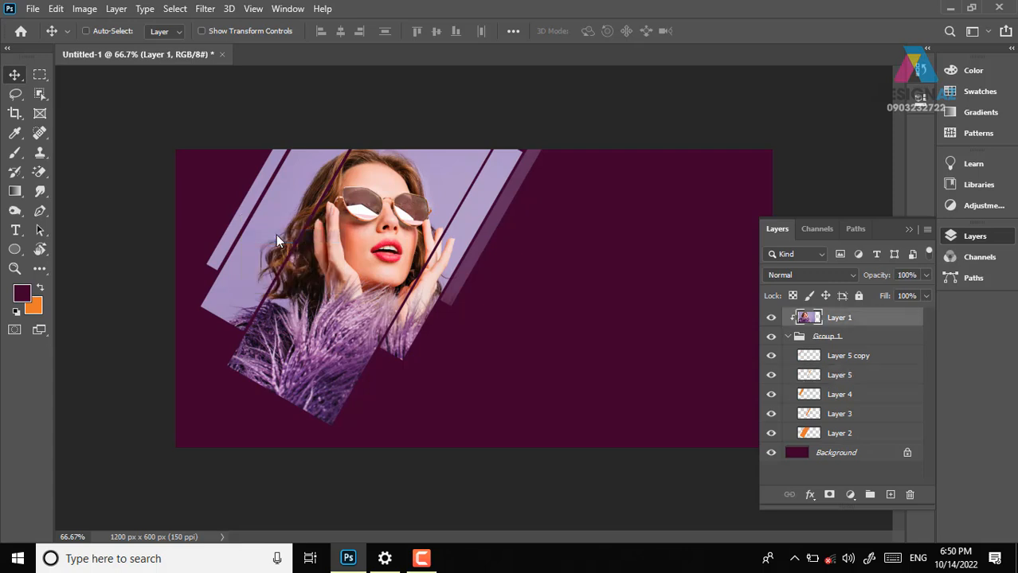
right_click(237, 221)
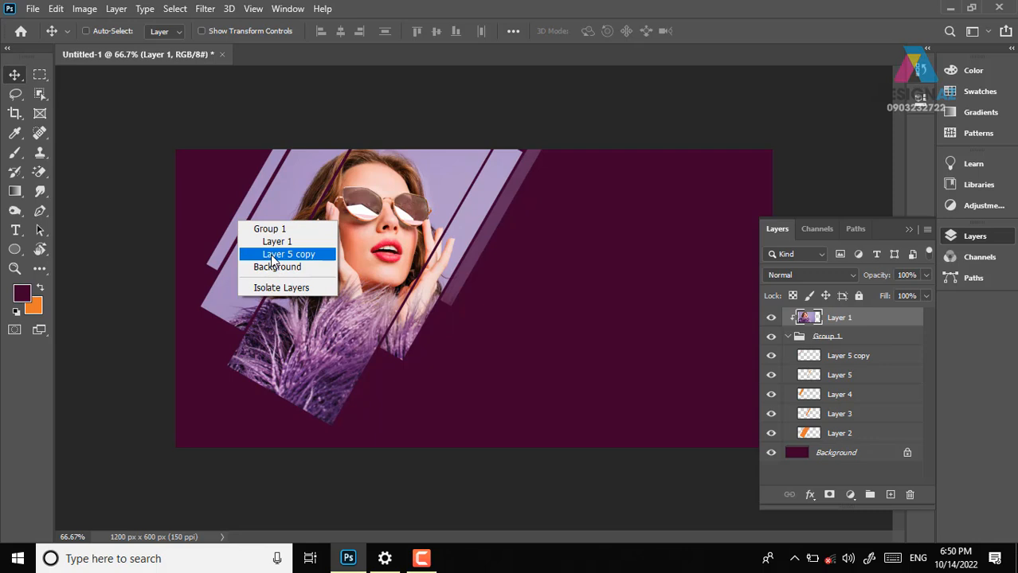
left_click(271, 256)
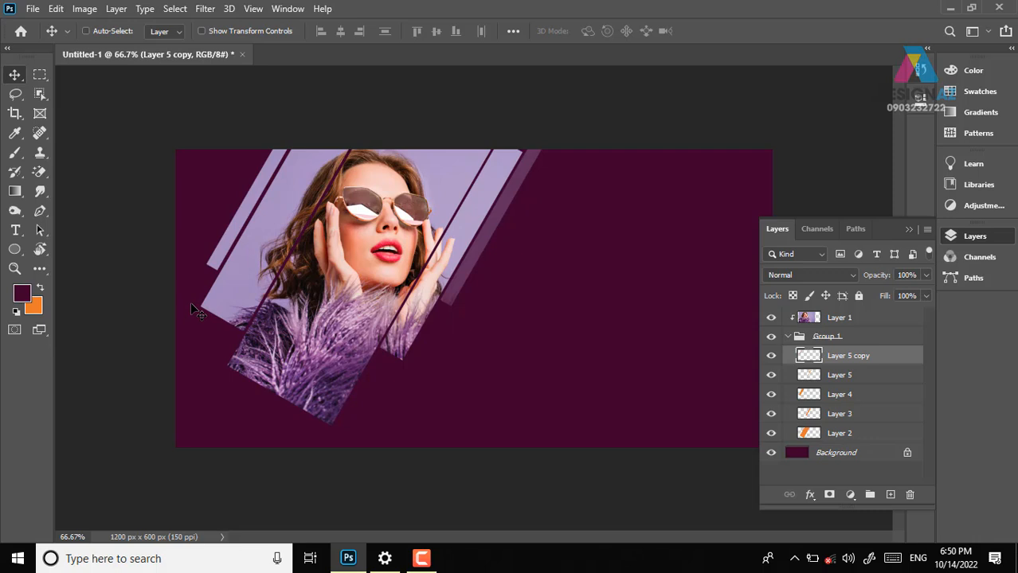
key("4")
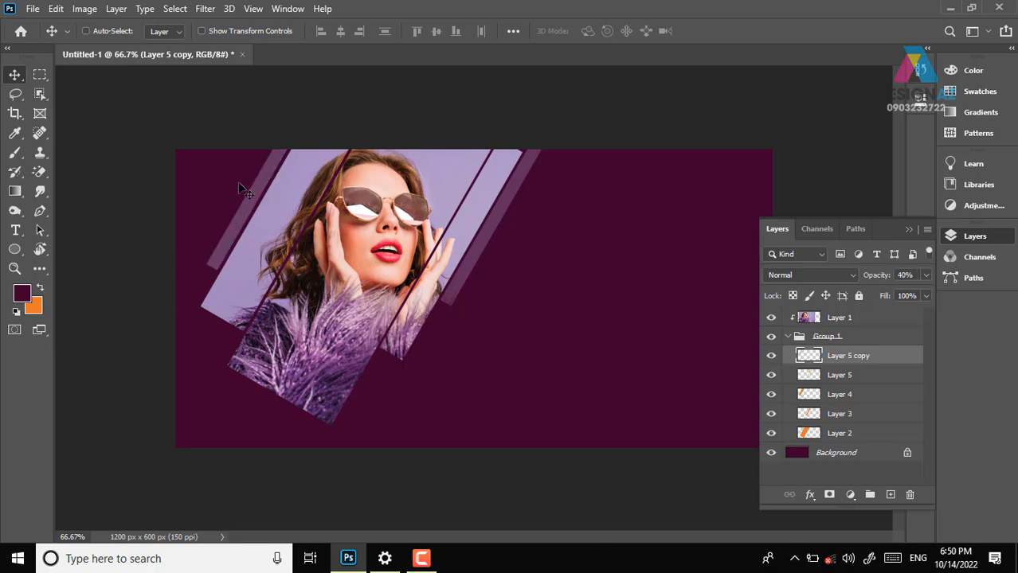
Set the opacity of the two medium bars flanking the wide centre bar, Layer 4 and Layer 3, to 70%
right_click(226, 289)
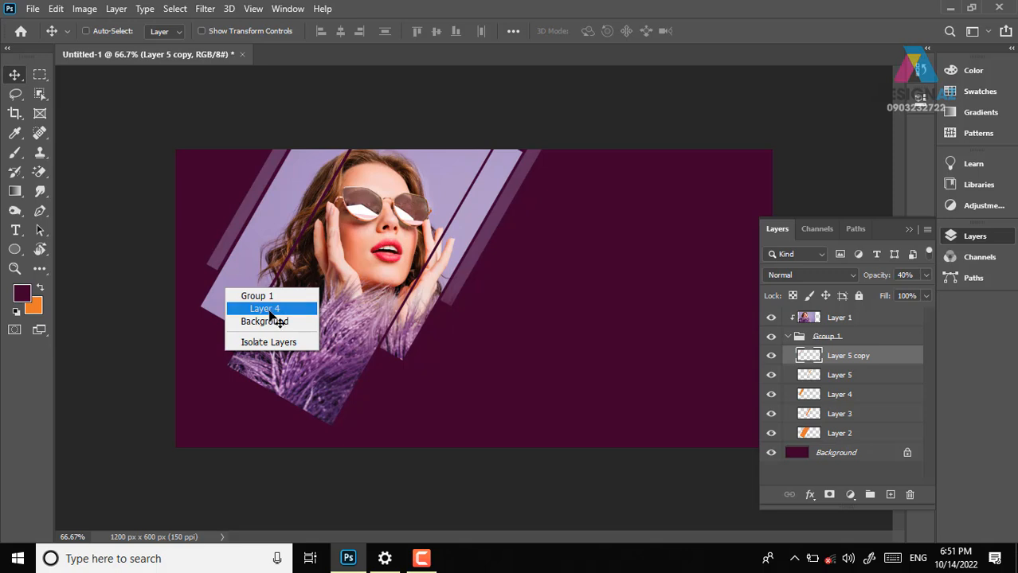
left_click(271, 311)
right_click(244, 292)
left_click(280, 315)
key("7")
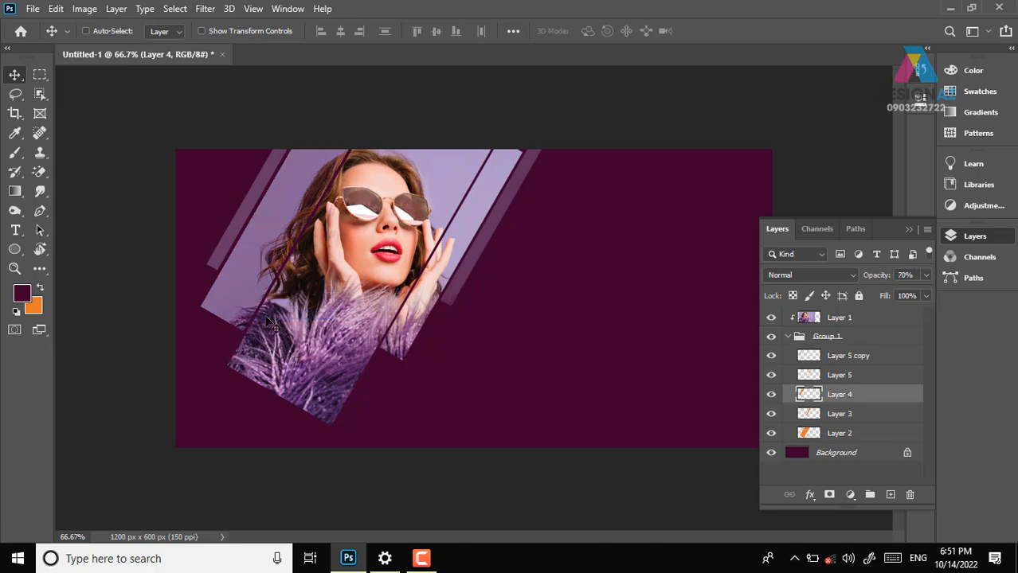
right_click(458, 263)
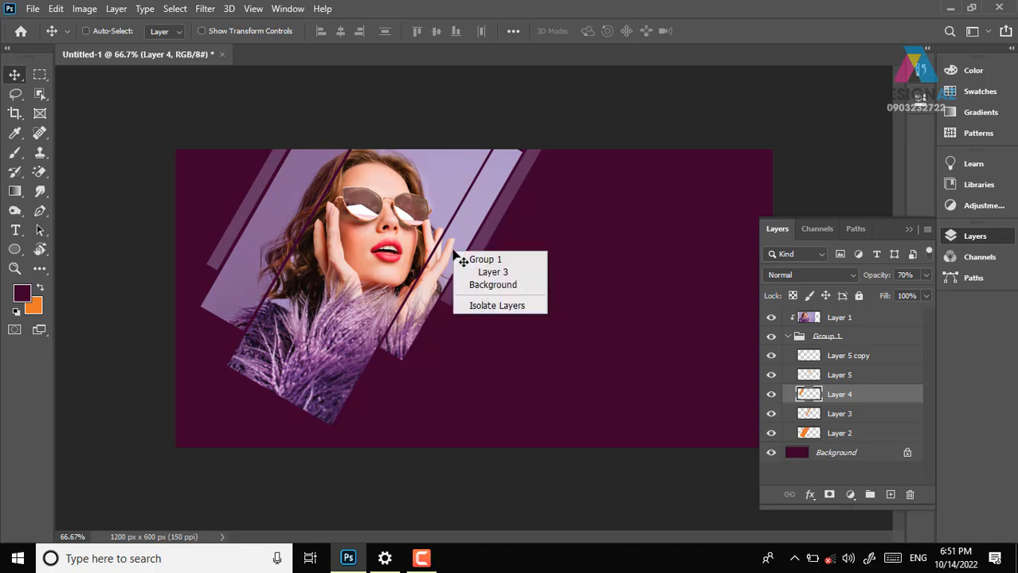
left_click(486, 270)
key("7")
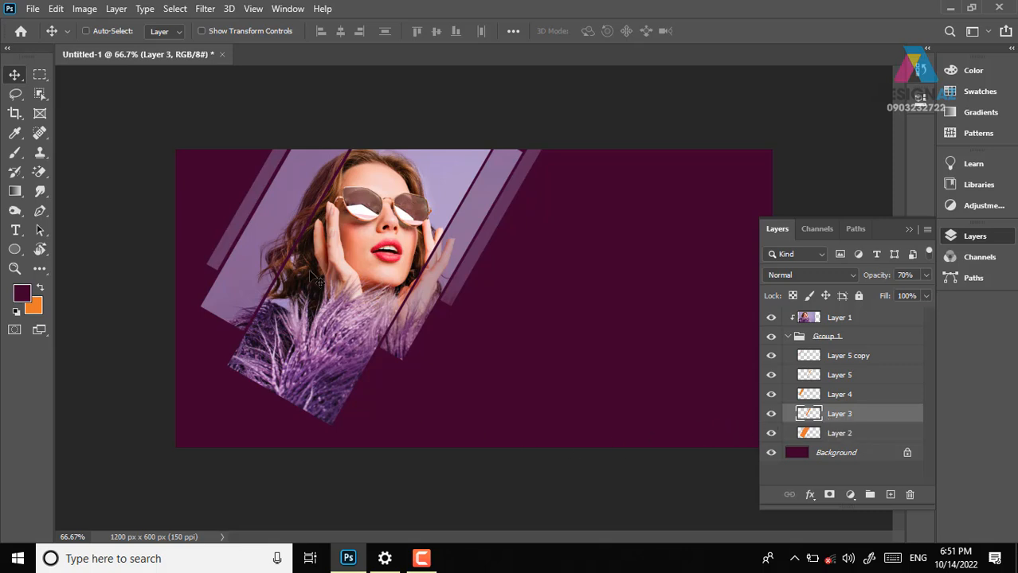
Duplicate the thin right bar (Layer 5) down along its slant to the canvas bottom and set the copy's opacity to 10%
right_click(481, 259)
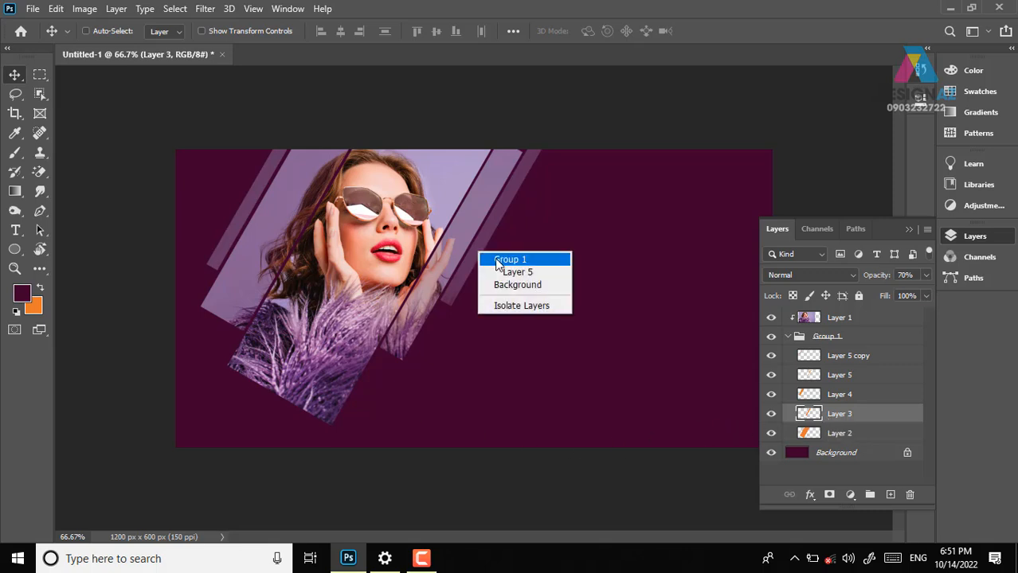
left_click(498, 270)
left_click_drag(472, 269, 423, 352)
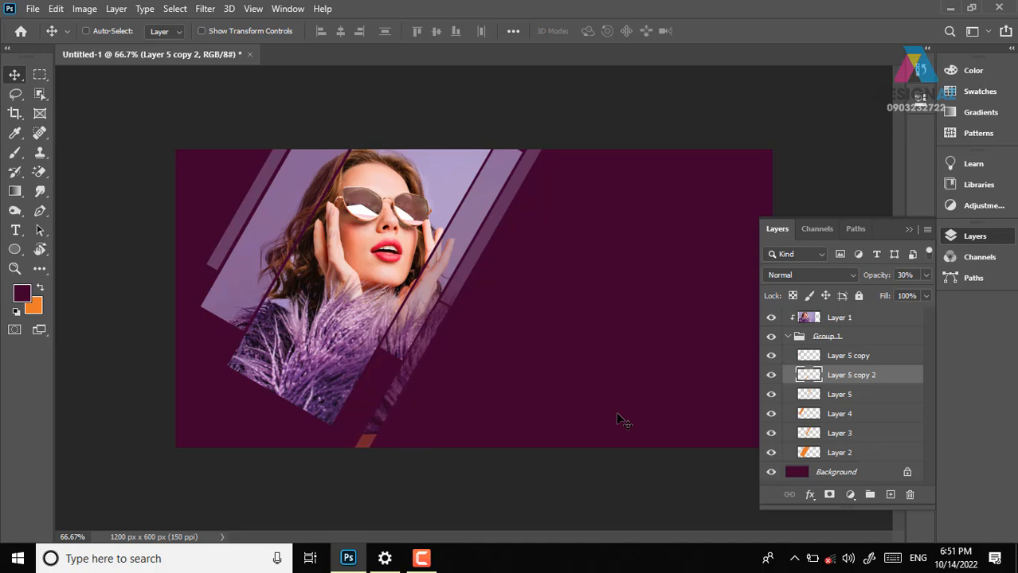
key("2")
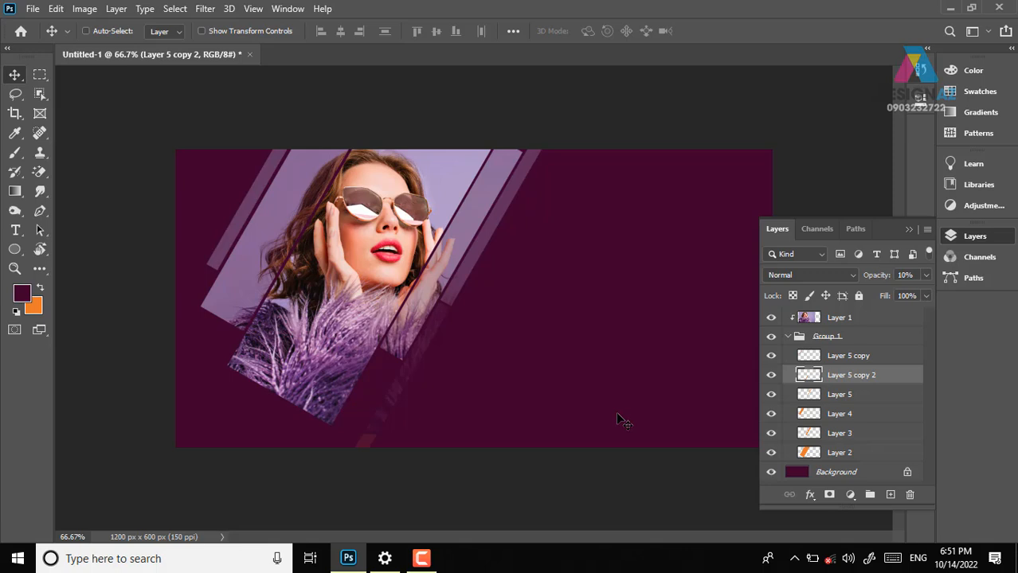
Duplicate the medium right bar (Layer 3) down along its slant to the canvas bottom and set the copy's opacity to 40%
right_click(412, 315)
left_click(429, 335)
left_click_drag(445, 278, 316, 485)
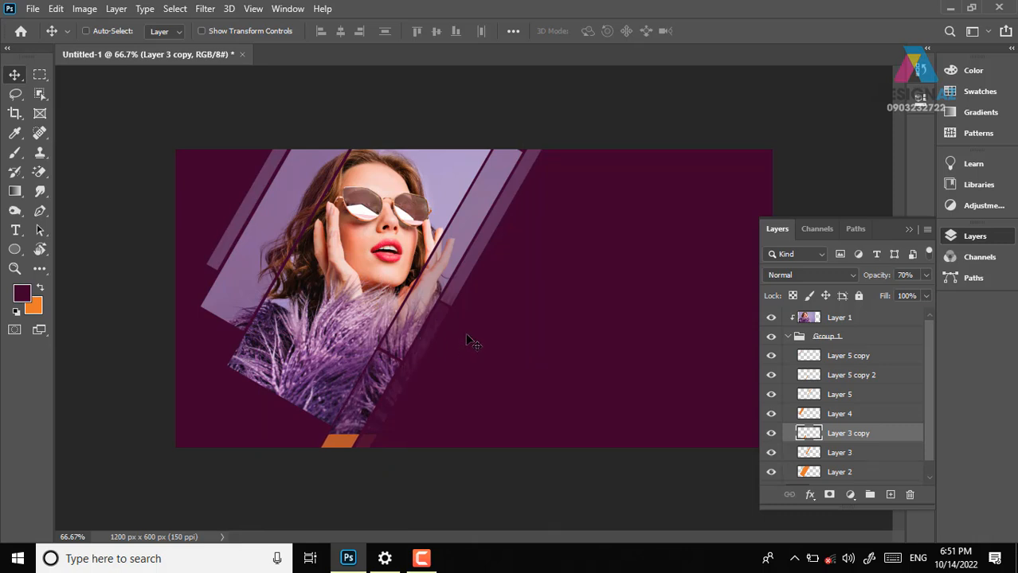
key("5")
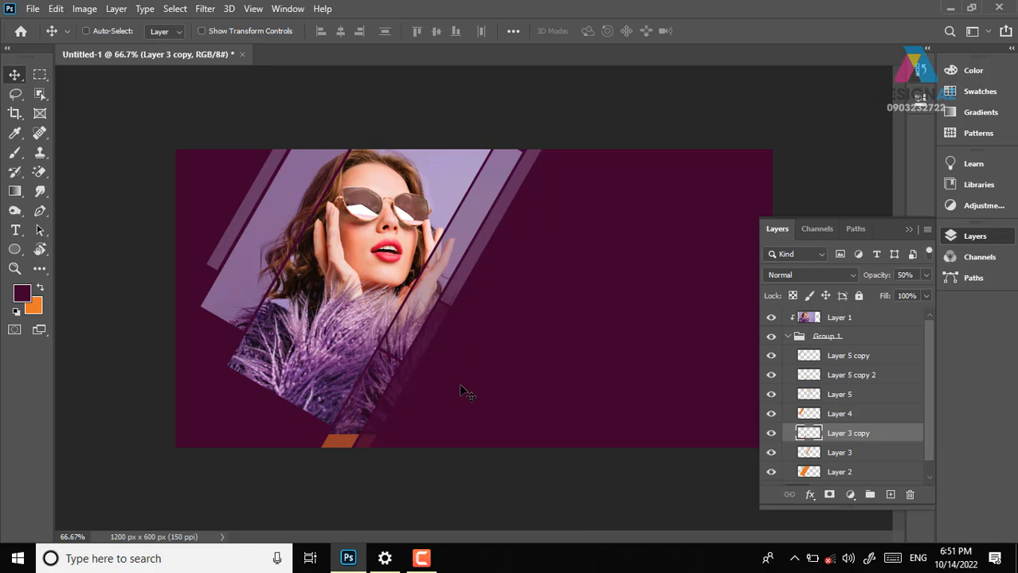
key("4")
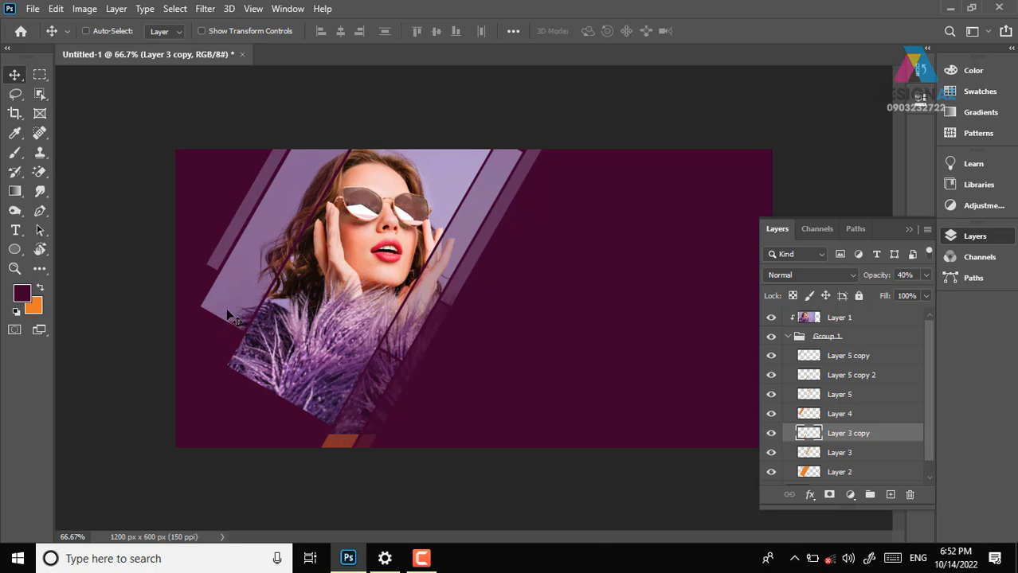
Duplicate the wide centre bar (Layer 2) below the original along its slant and set the copy's opacity to 70%
right_click(328, 328)
left_click(363, 342)
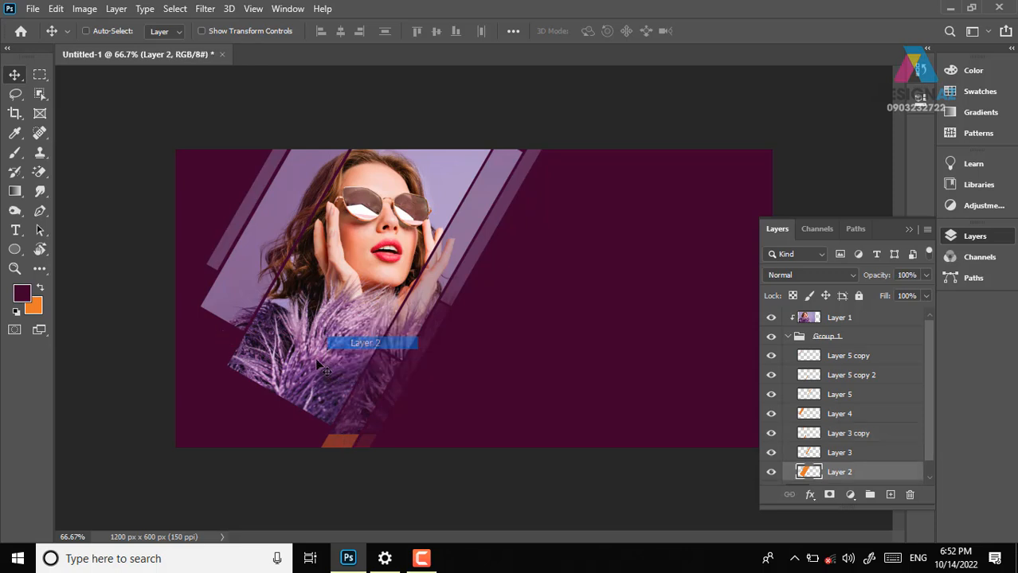
left_click_drag(422, 192, 248, 487)
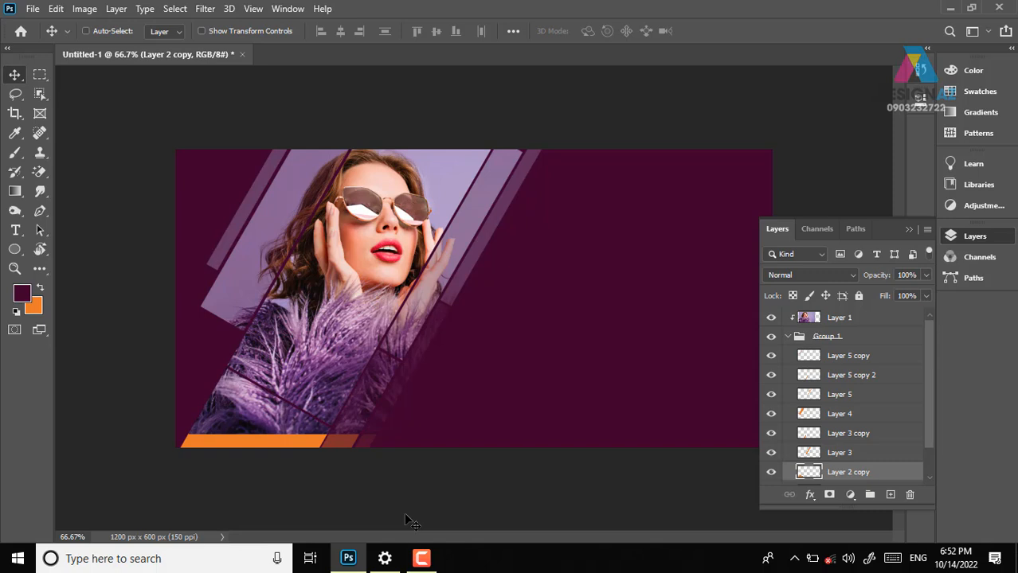
key("5")
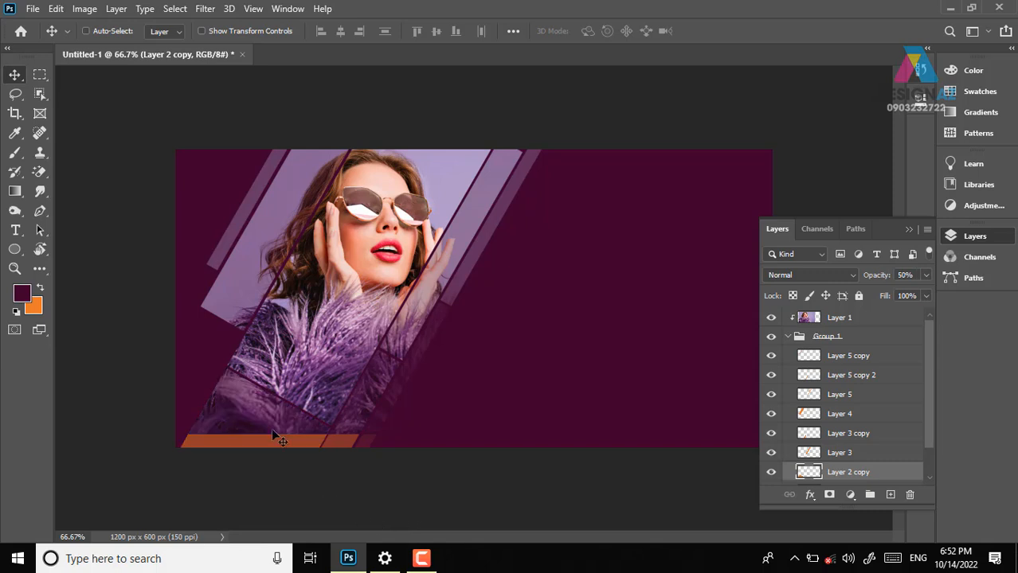
key("7")
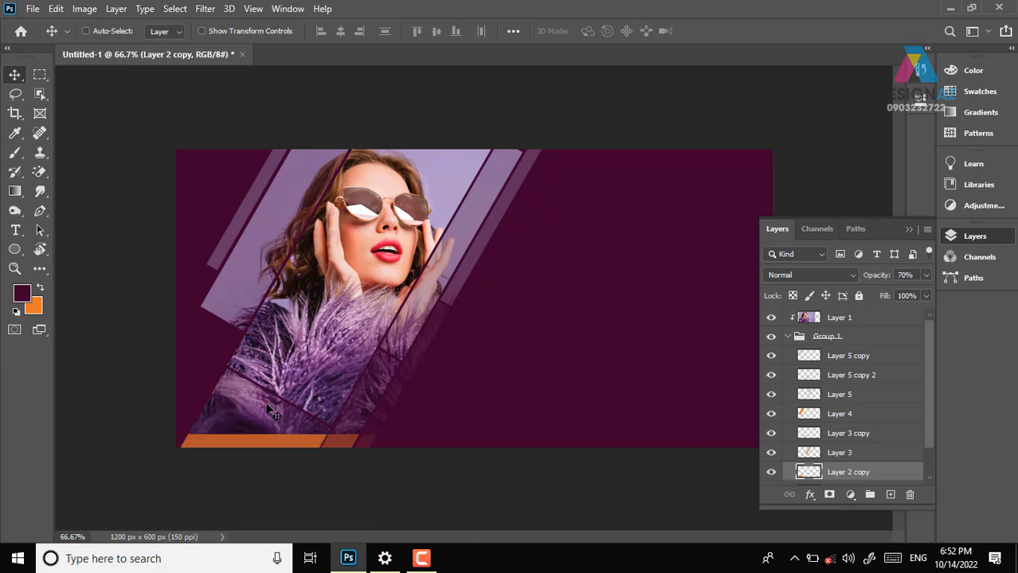
Duplicate the medium left bar (Layer 4) below the original, nudge the copy into line with it, and give it 30% opacity
right_click(243, 288)
left_click(271, 290)
left_click_drag(247, 289, 121, 502)
key("Left")
key("Left")
key("Left")
key("Up")
key("Up")
key("Up")
key("Up")
key("Up")
key("Up")
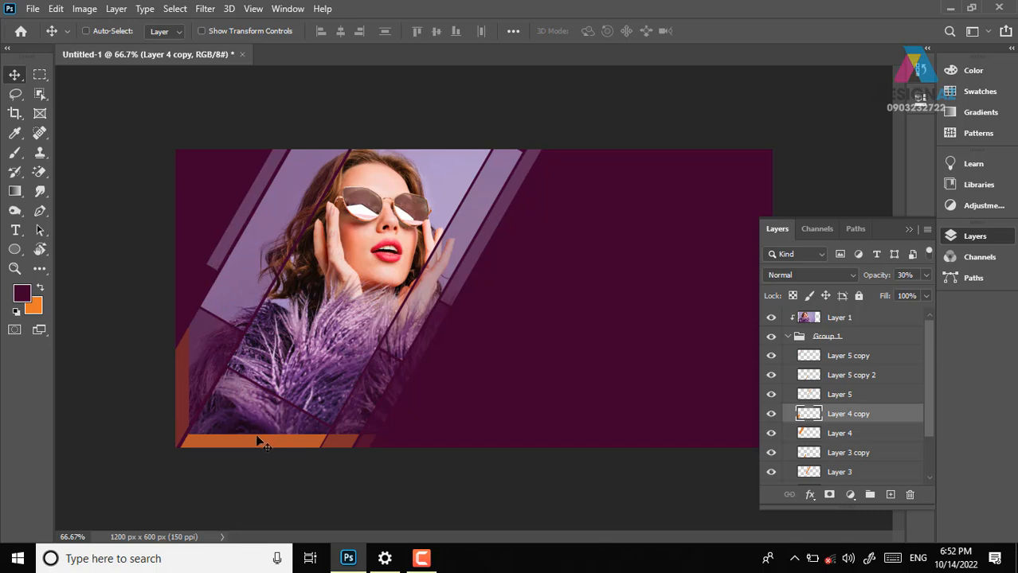
Move the woman photo (Layer 1) down and to the left and enlarge it slightly to cover the bars down to the canvas's lower-left corner
right_click(391, 201)
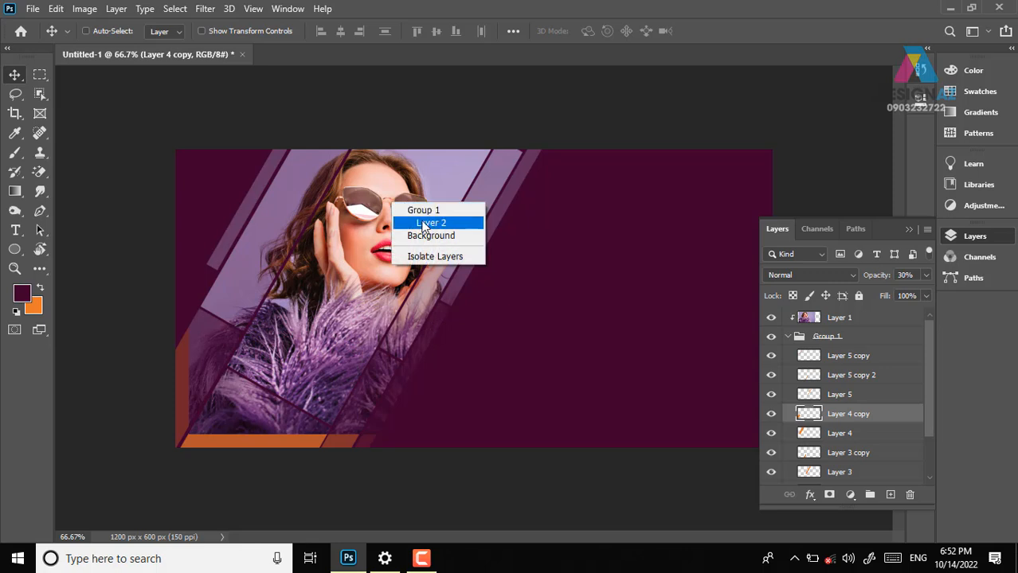
left_click(430, 222)
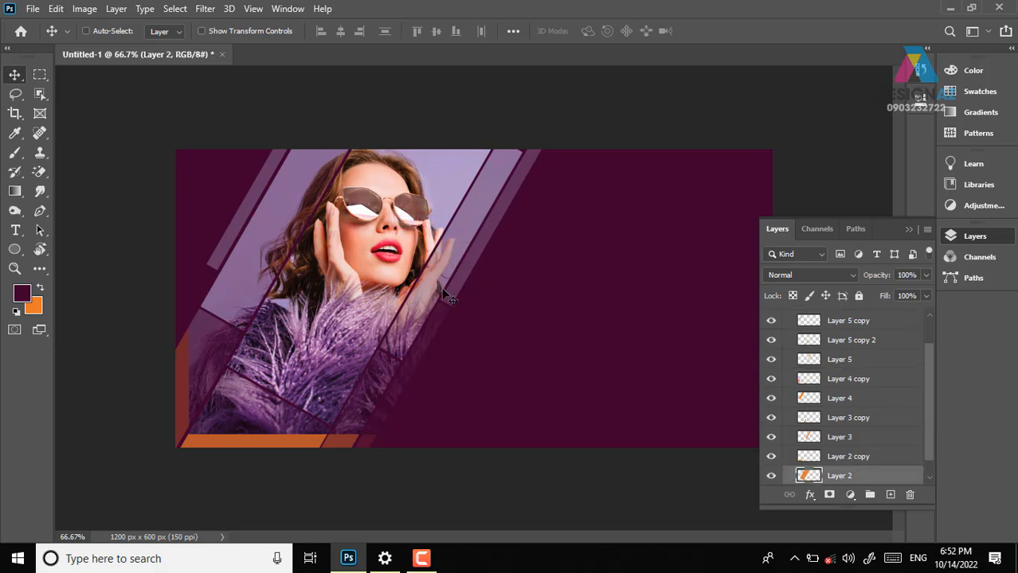
right_click(420, 169)
left_click(928, 364)
left_click_drag(926, 354, 929, 311)
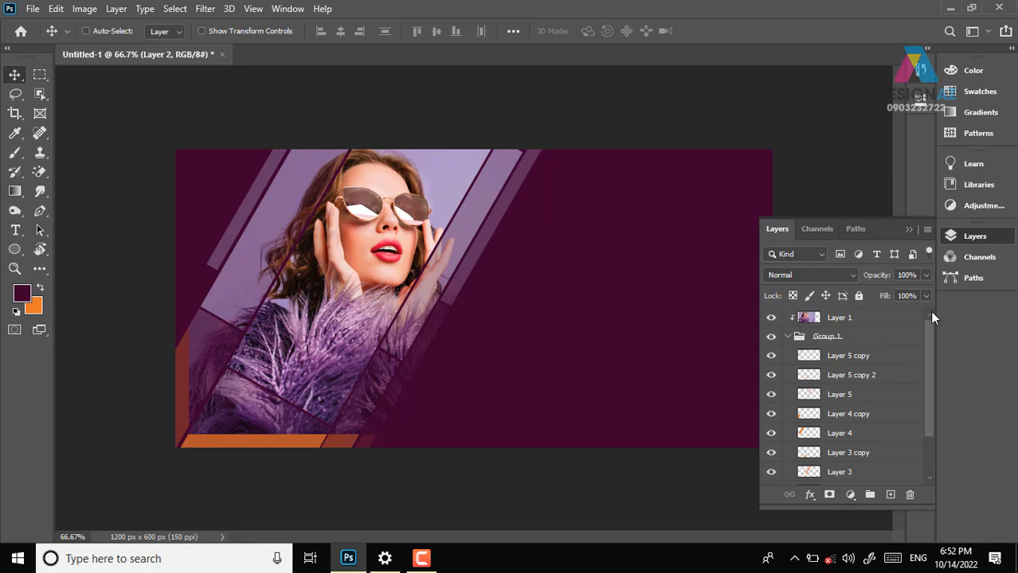
left_click(852, 318)
key("ctrl+t")
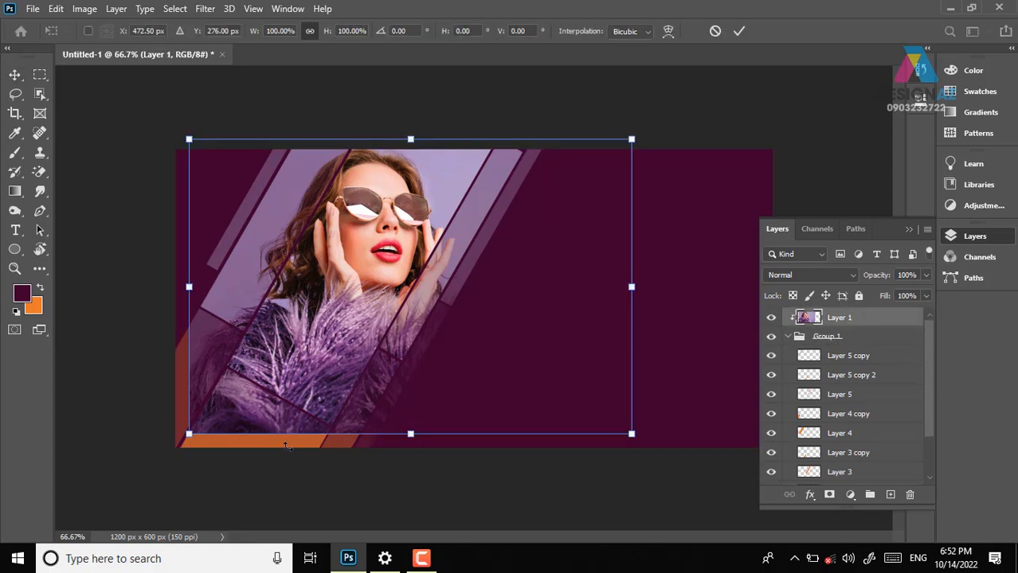
left_click_drag(372, 260, 367, 272)
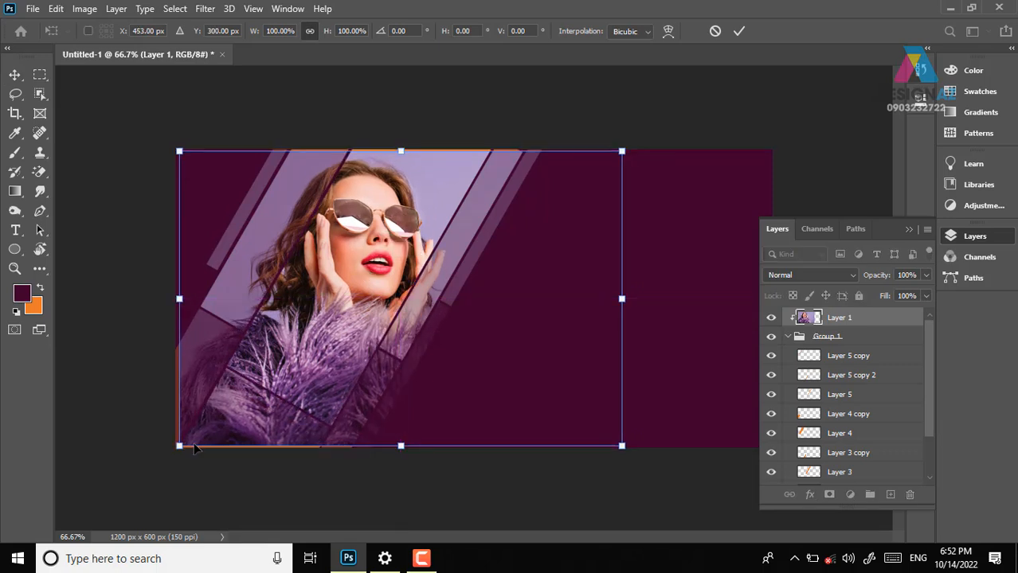
left_click_drag(179, 446, 169, 451)
left_click_drag(625, 146, 629, 147)
key("Return")
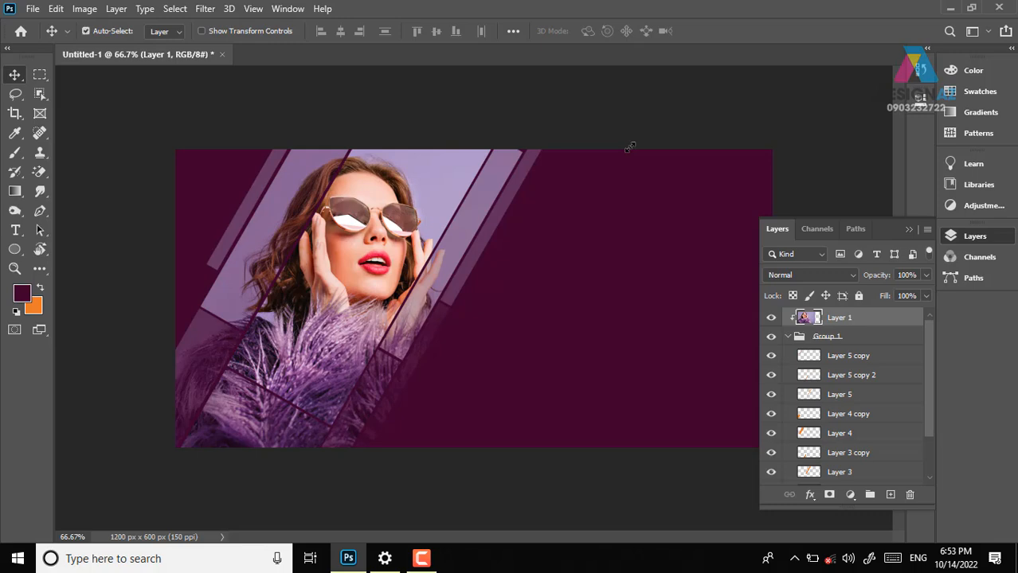
Browse the "thư viện ảnh" folder on drive E: for a background image to open
key("ctrl+o")
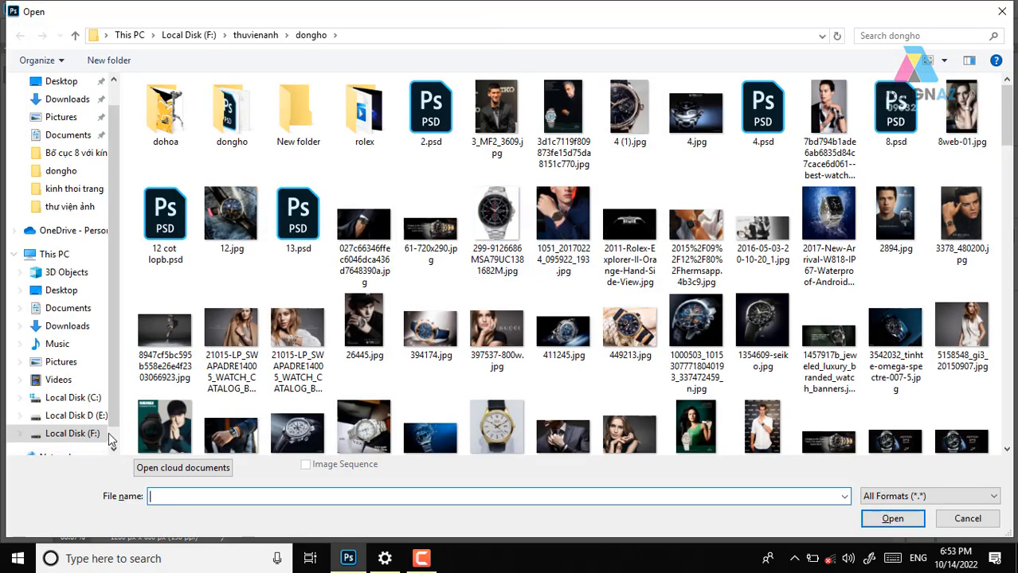
left_click(77, 416)
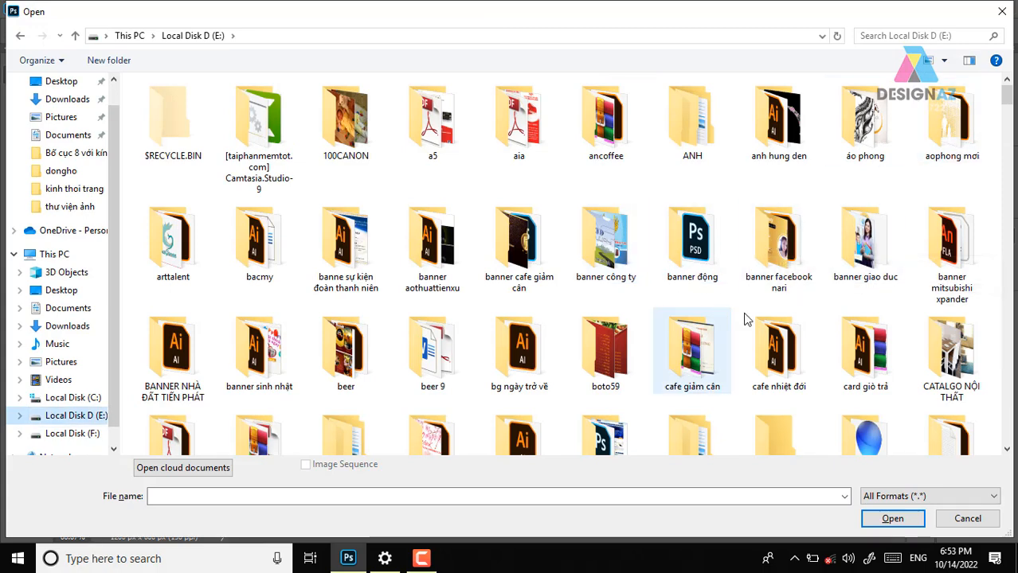
left_click(624, 155)
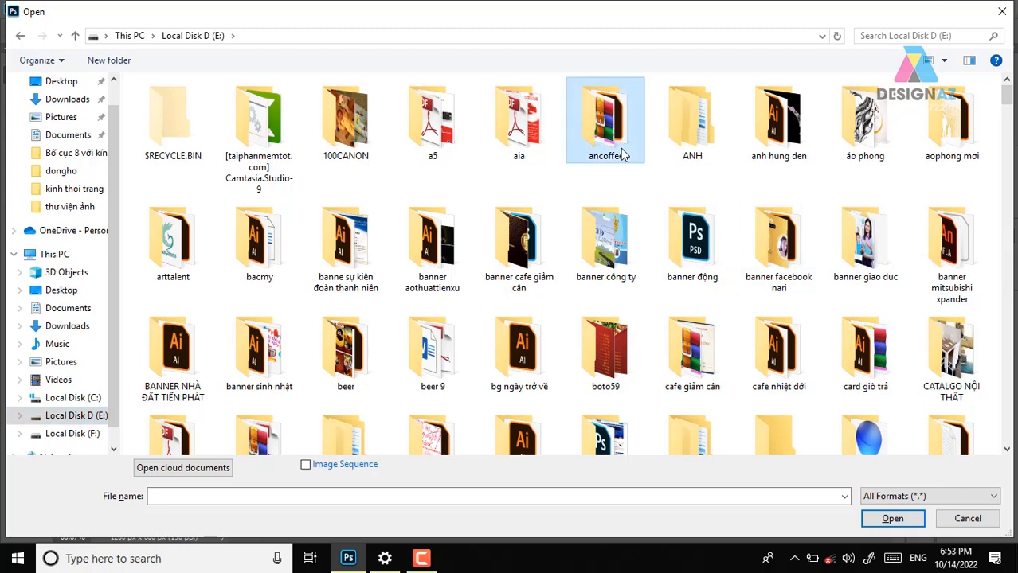
key("t")
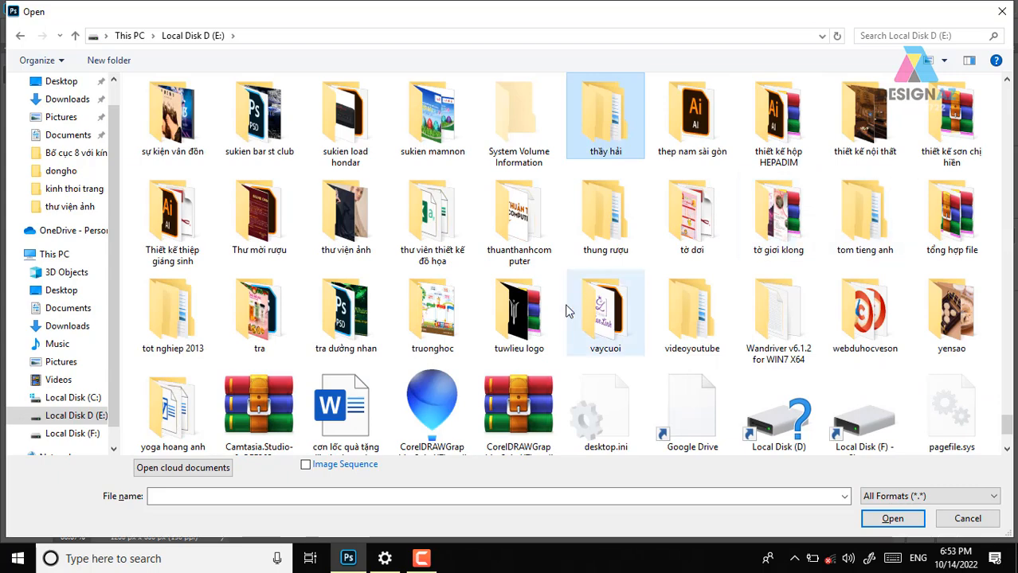
double_click(331, 230)
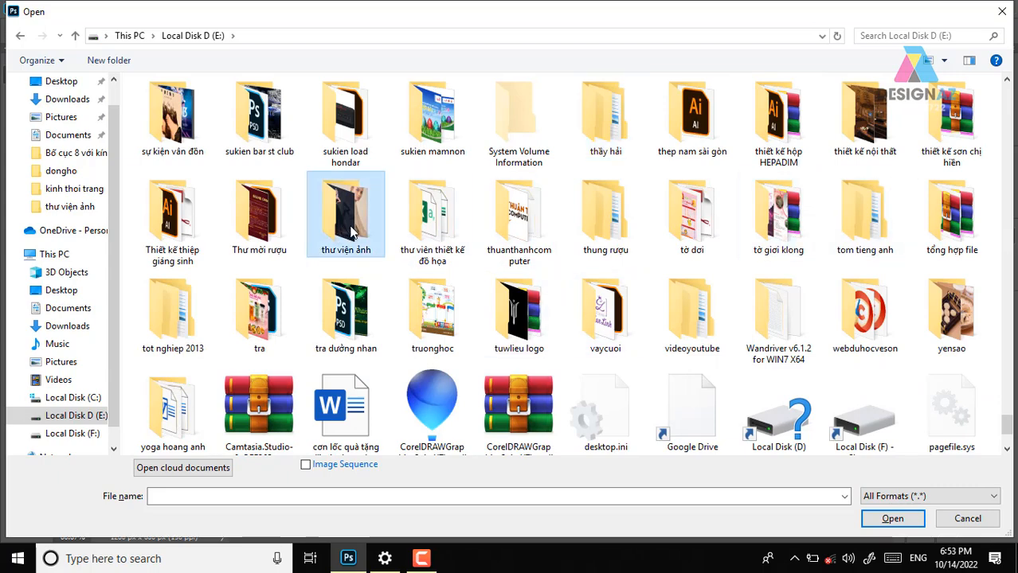
left_click_drag(1008, 96, 1010, 180)
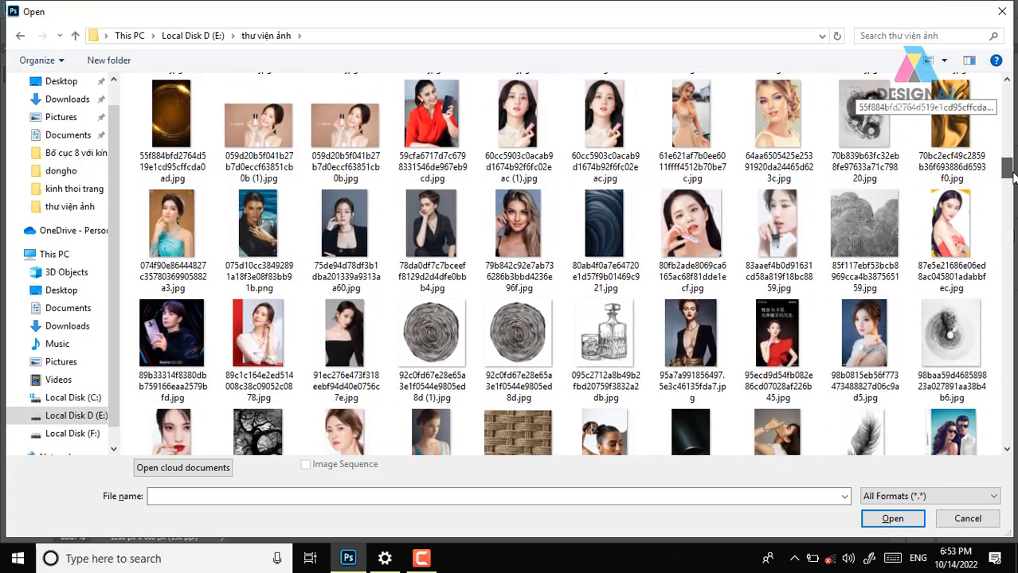
Open the purple fabric image 5446a18e9c42ce41ed45262701f64348.jpg from the bg folder under F:\PHOTOSHOP\GTpts\Bài tập cơ bản vùng chọn bố cục
left_click(70, 434)
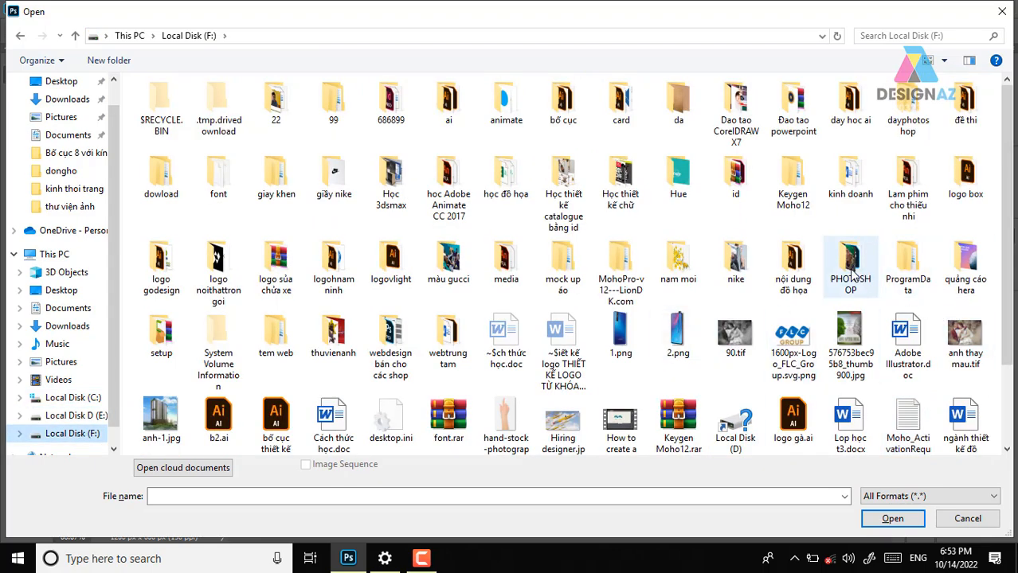
double_click(850, 267)
double_click(165, 219)
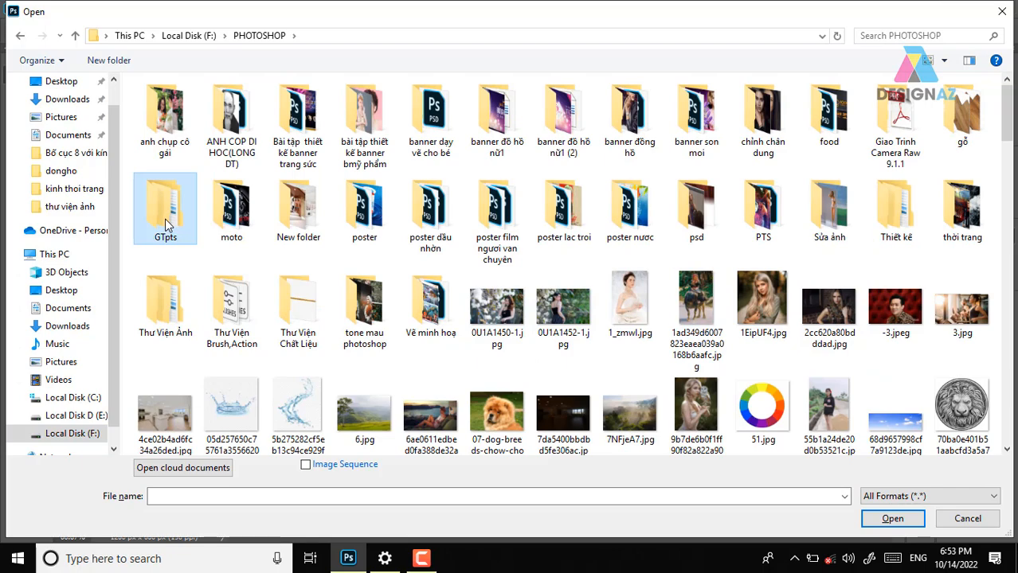
double_click(193, 137)
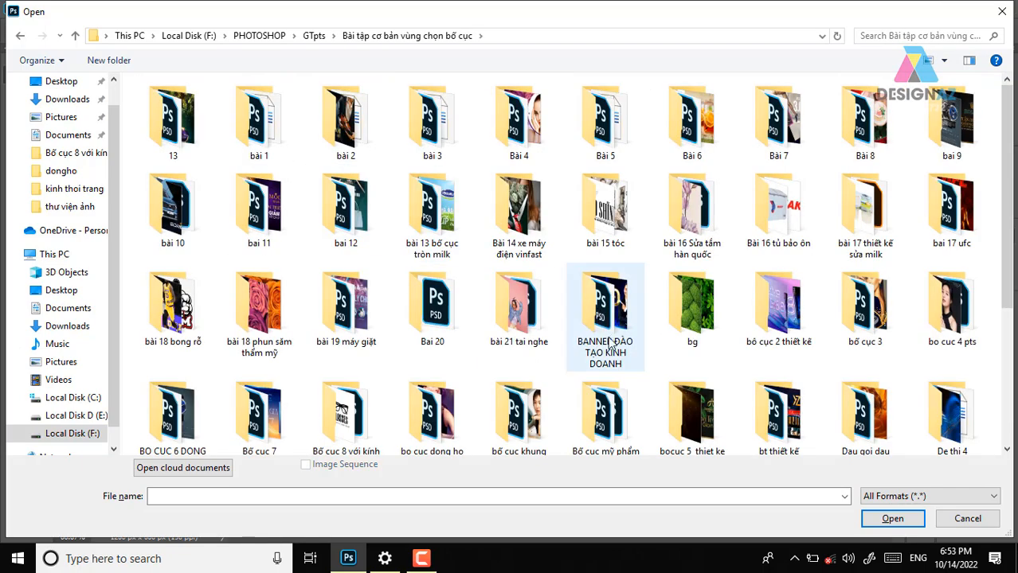
left_click(617, 321)
key("Right")
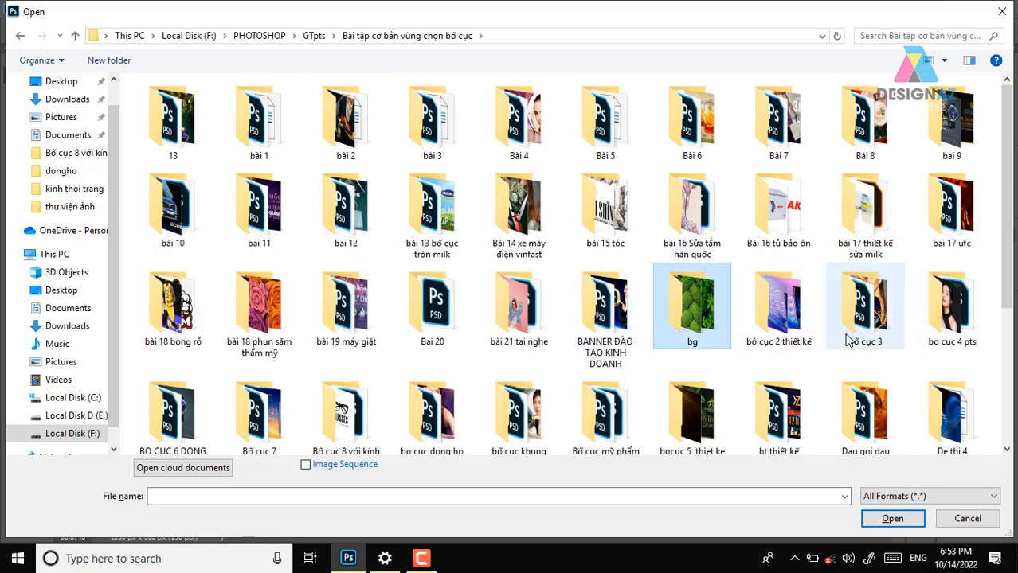
double_click(687, 318)
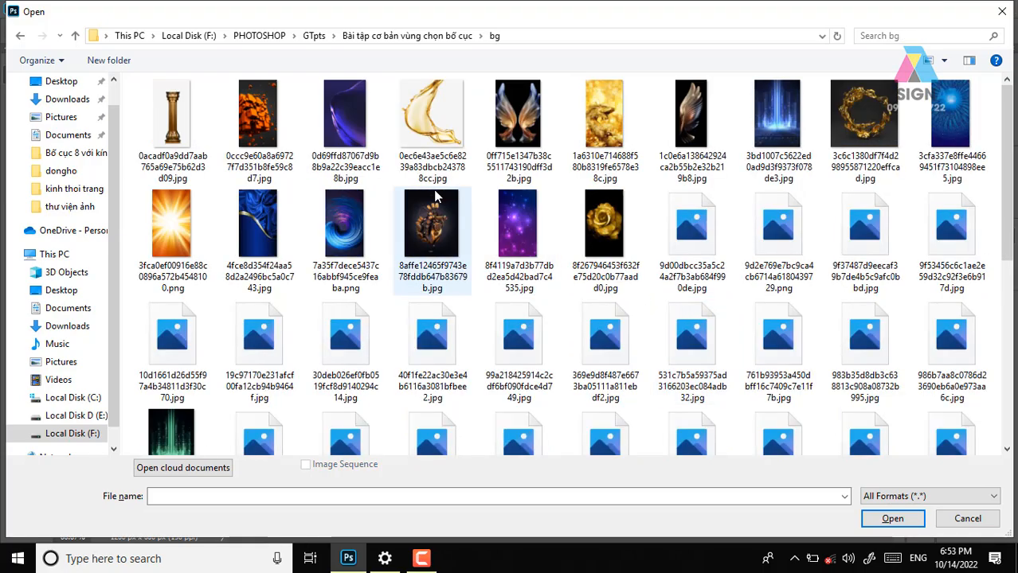
left_click_drag(1008, 127, 1009, 239)
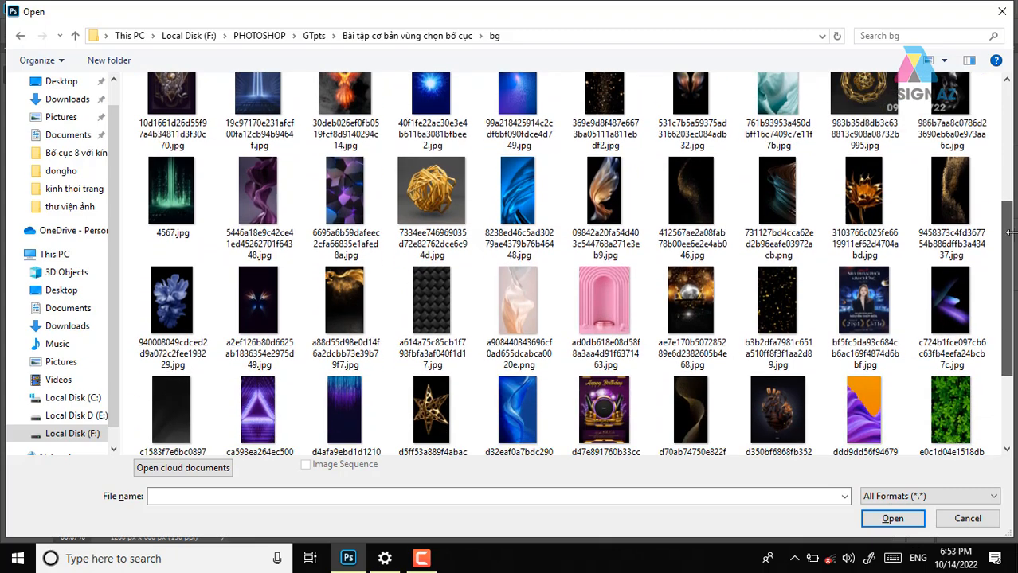
left_click(255, 209)
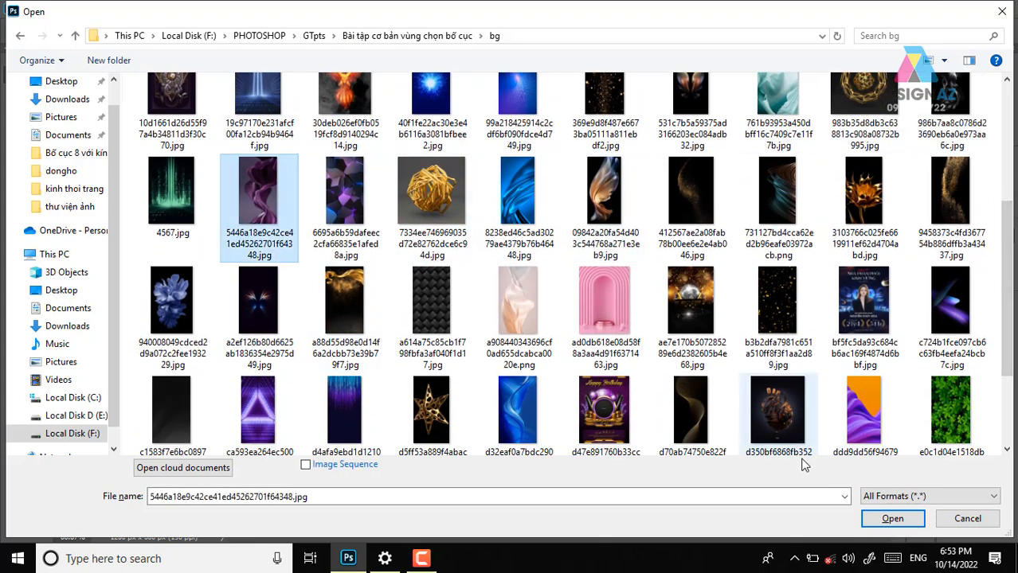
left_click(885, 518)
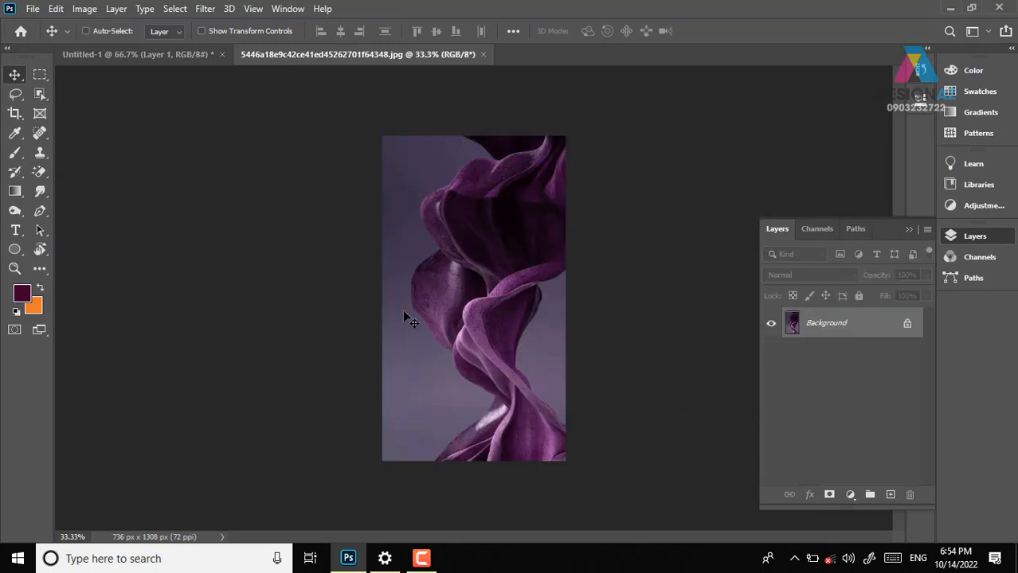
Copy the whole fabric image, close its file, and paste it into the banner directly above the Background layer
key("ctrl+a")
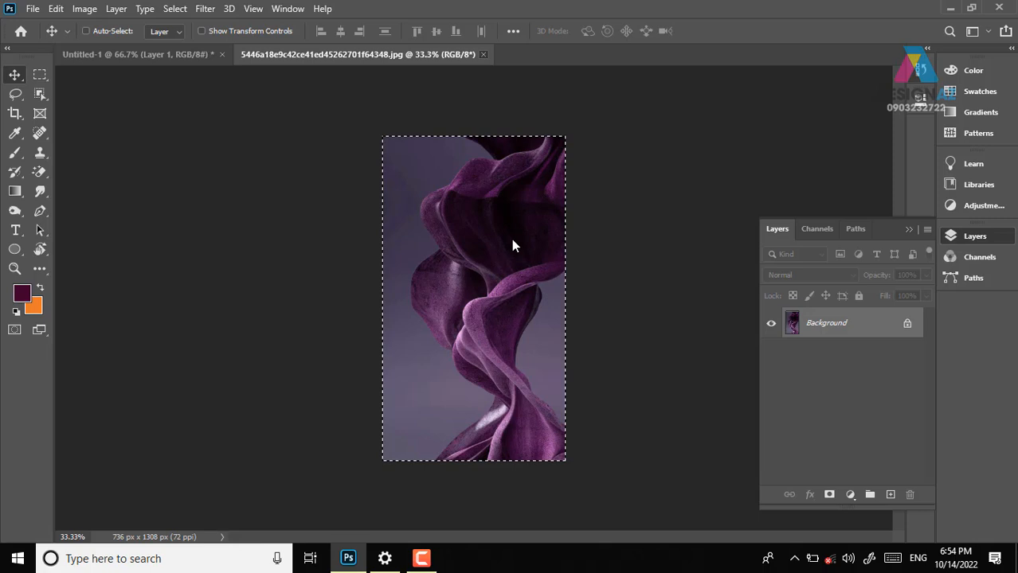
key("ctrl+w")
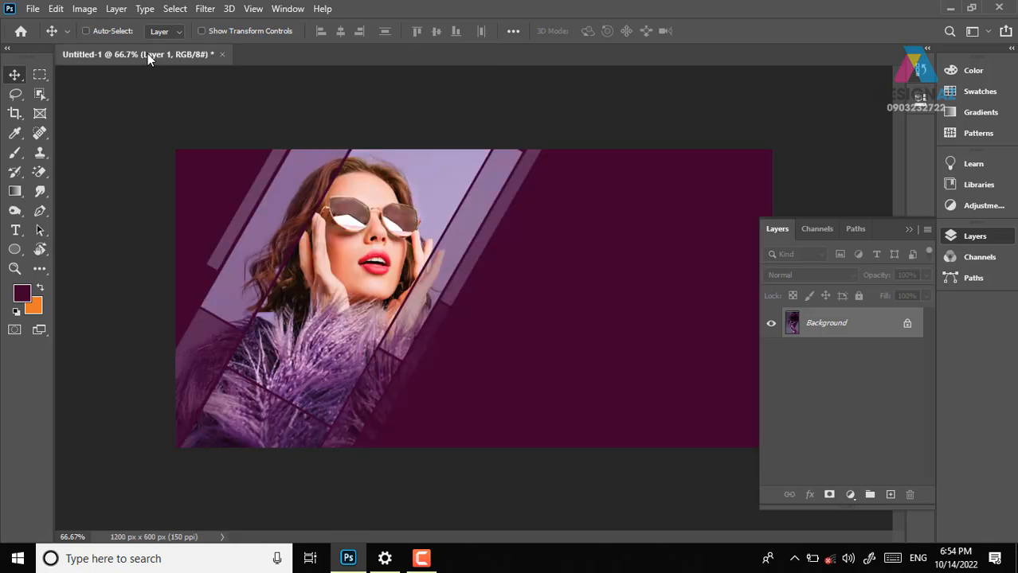
right_click(605, 244)
left_click(640, 265)
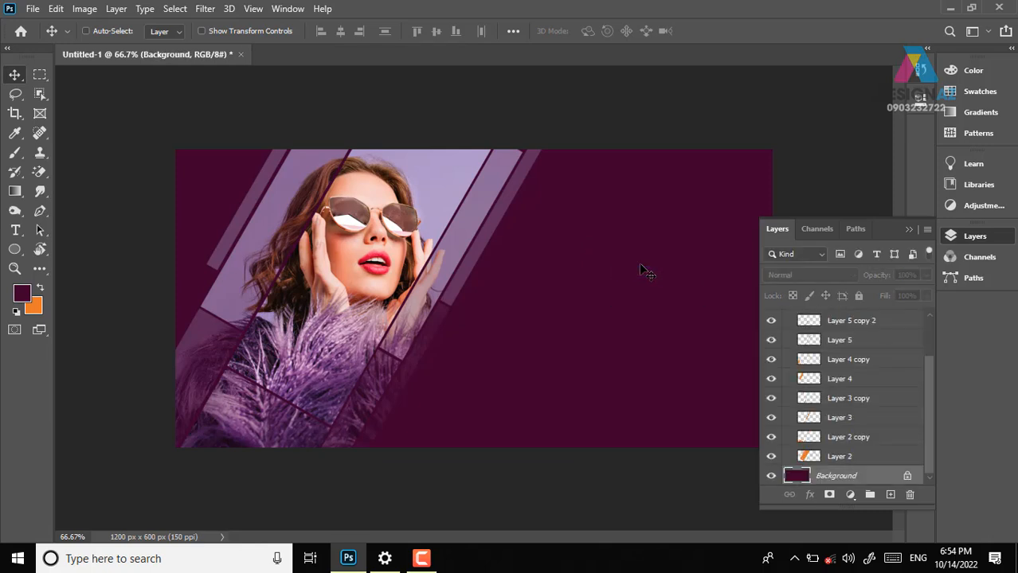
key("ctrl+v")
left_click_drag(609, 330, 588, 263)
key("ctrl")
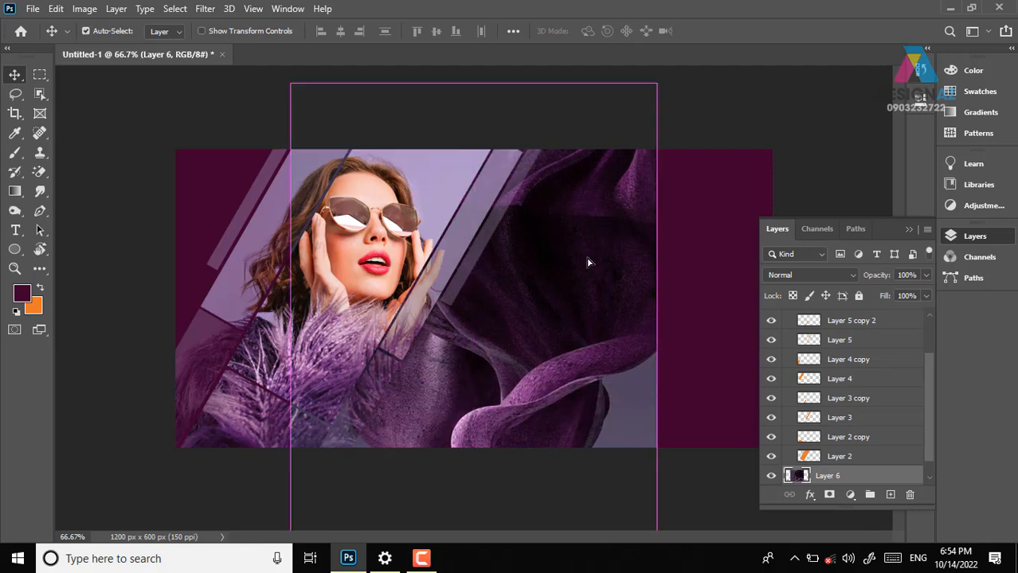
Rotate the fabric layer 90° and scale it to about 93% so that it covers the whole canvas
key("ctrl+t")
left_click_drag(704, 111, 622, 492)
left_click_drag(589, 414, 593, 267)
left_click_drag(816, 89, 788, 122)
left_click_drag(164, 106, 171, 116)
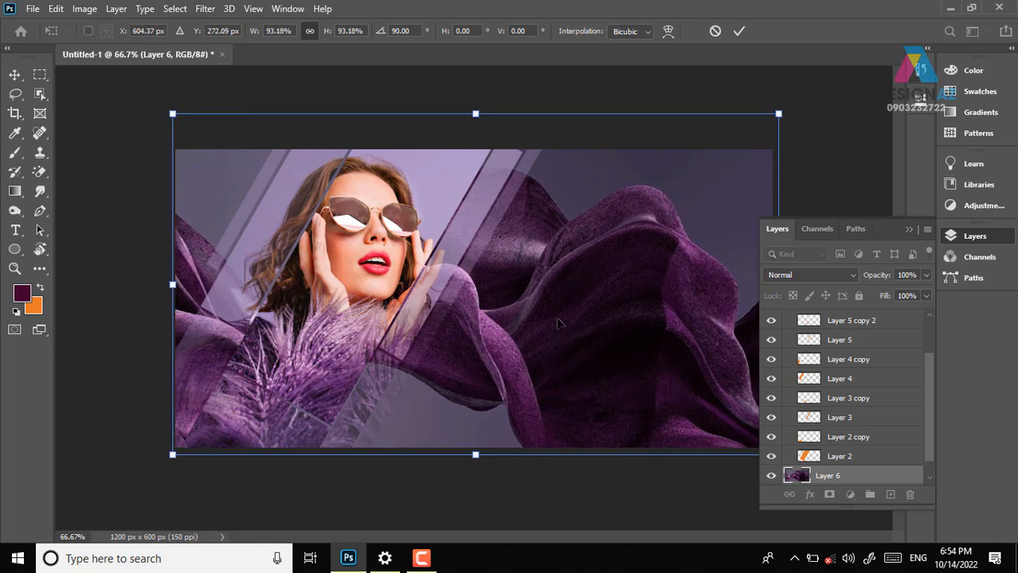
key("Return")
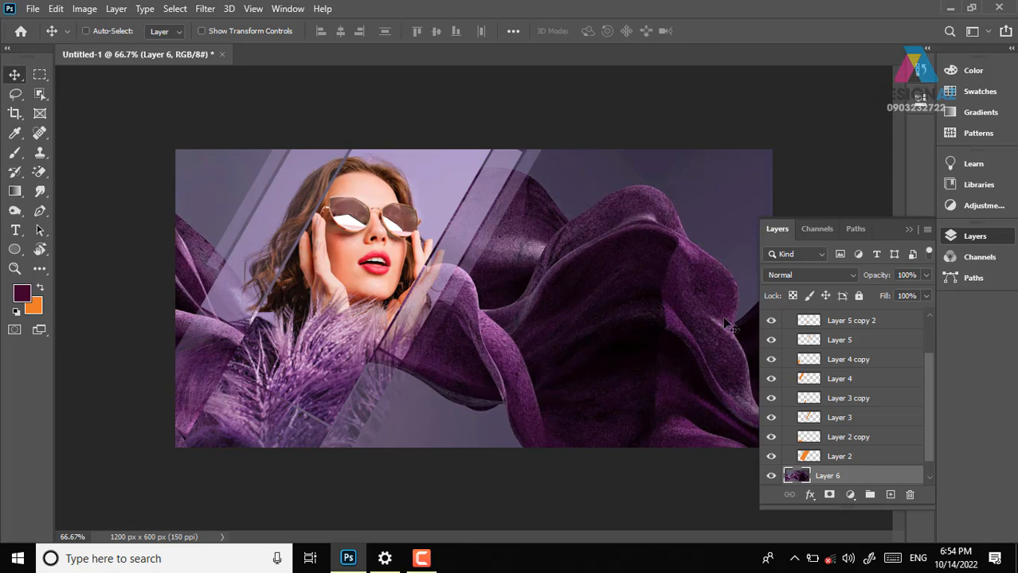
Try the Overlay blend mode on the fabric layer (Layer 6), and delete that layer
left_click_drag(932, 420, 933, 452)
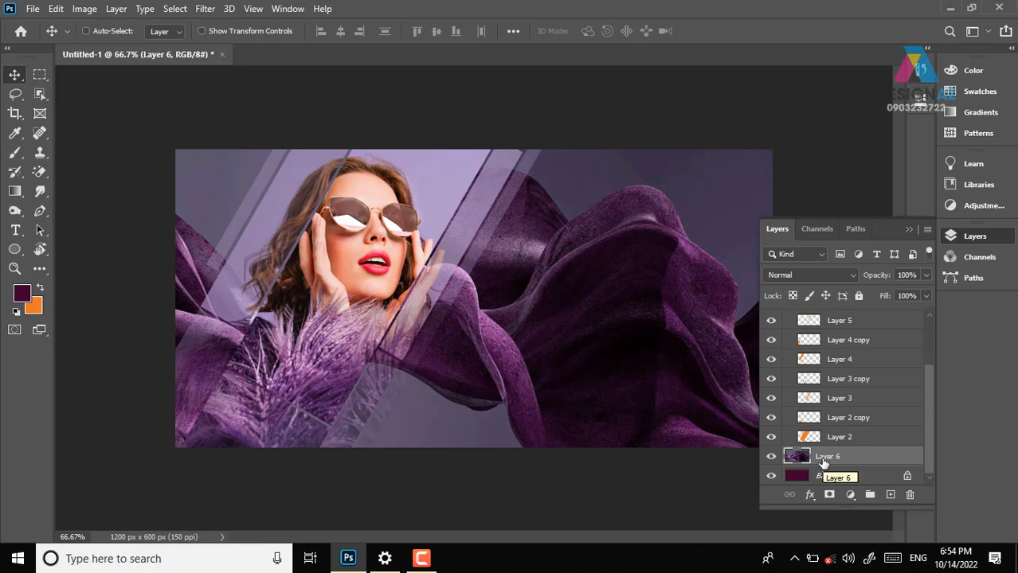
left_click(846, 274)
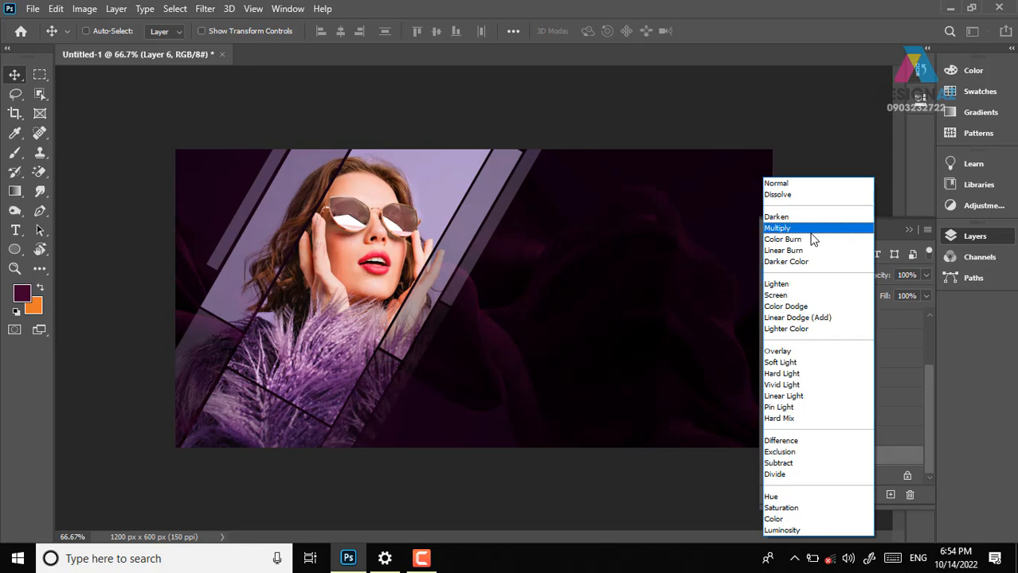
left_click(796, 355)
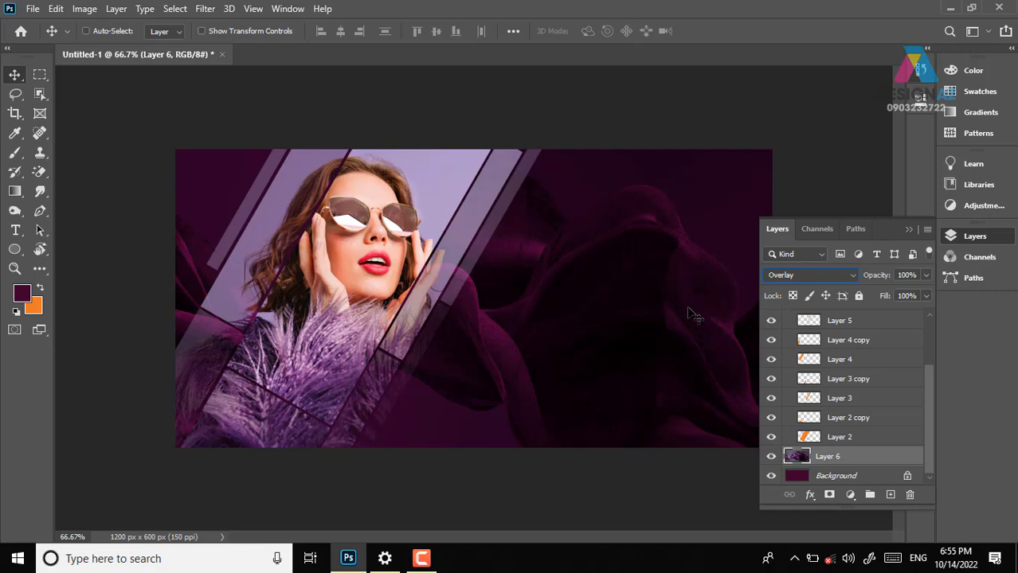
key("Delete")
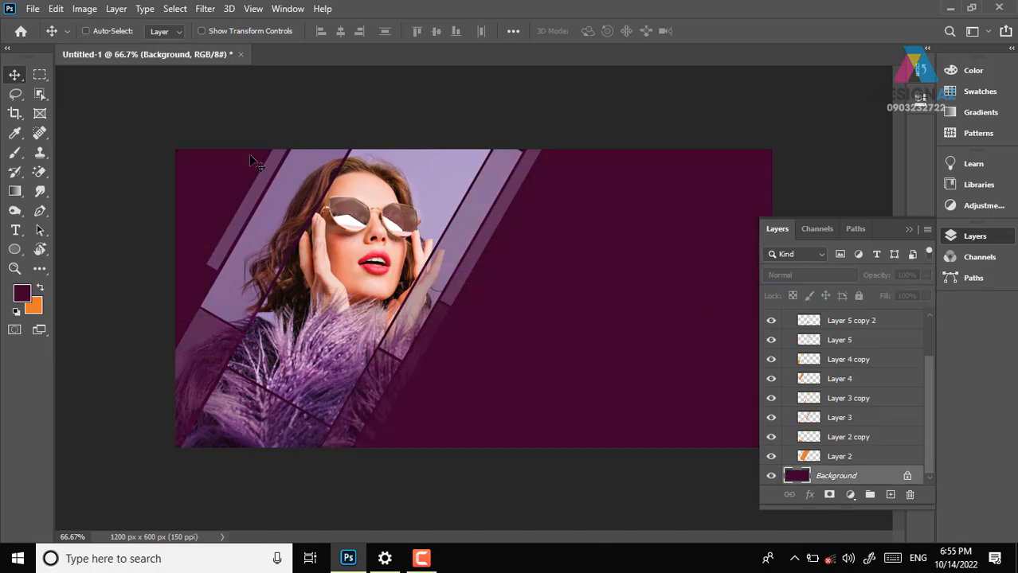
Open the line-pattern image 8bb14ab4f2f45fb17268a5d15234f2a6.jpg from the Bố cục 8 với kính folder under F:\PHOTOSHOP\GTpts\Bài tập cơ bản vùng chọn bố cục
key("ctrl+o")
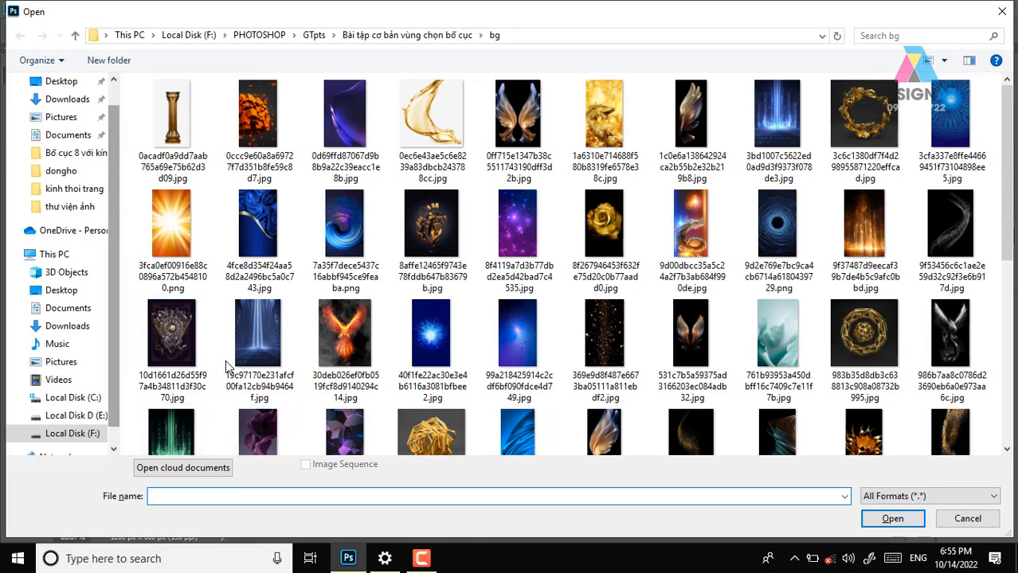
left_click_drag(1013, 182, 1008, 334)
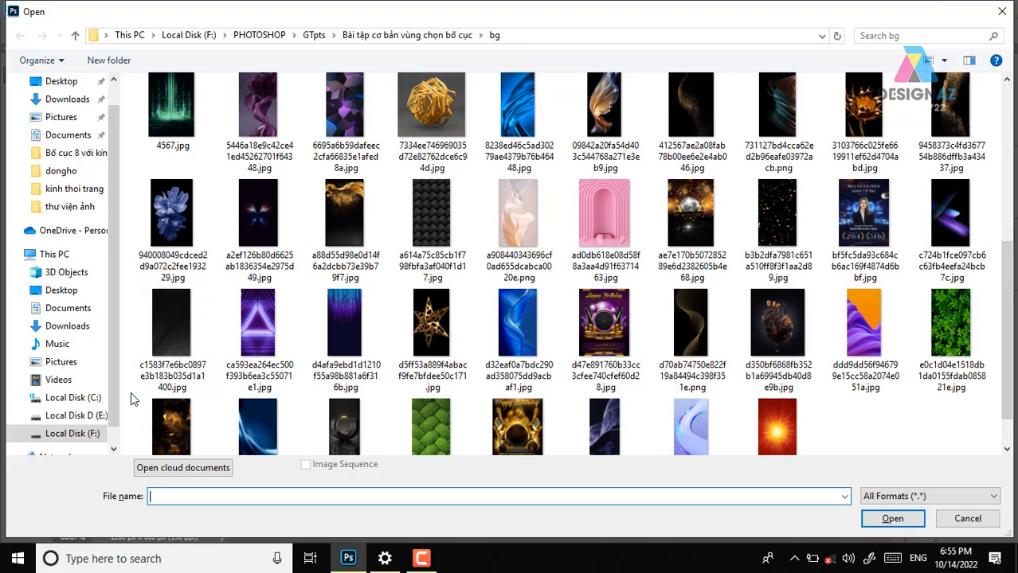
scroll(111, 410, "down", 1)
left_click(72, 416)
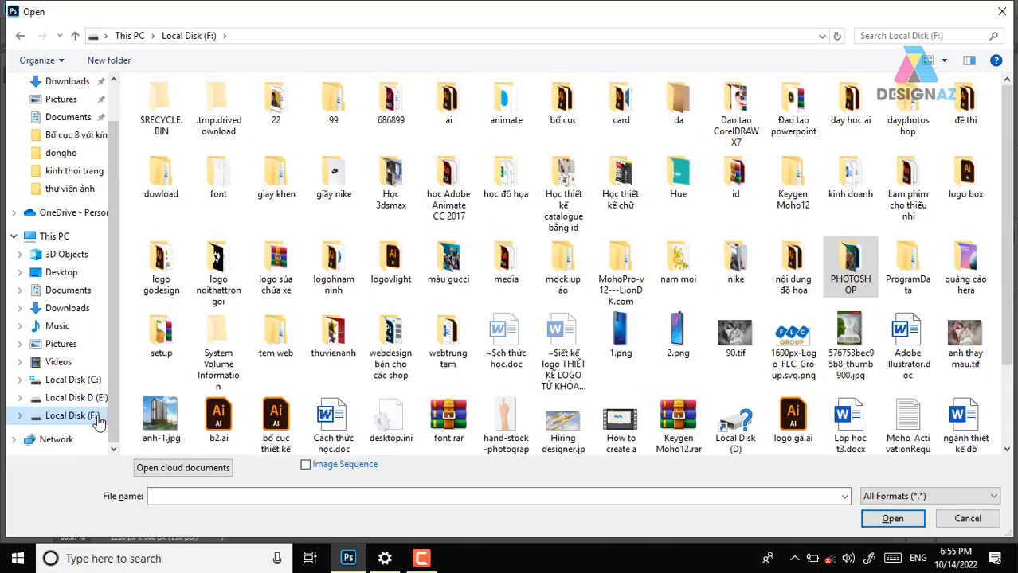
double_click(850, 267)
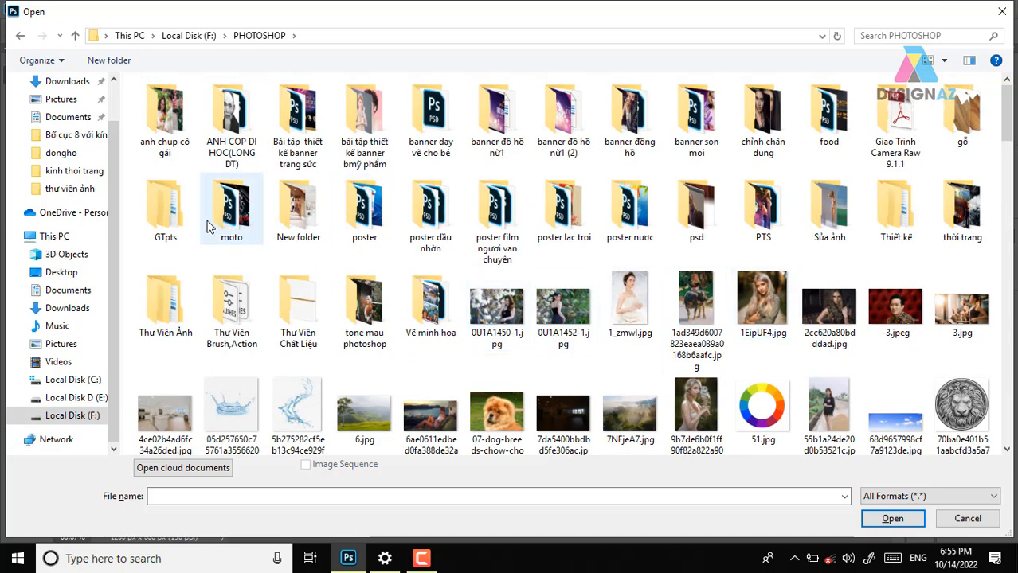
double_click(163, 211)
double_click(231, 136)
scroll(546, 312, "down", 2)
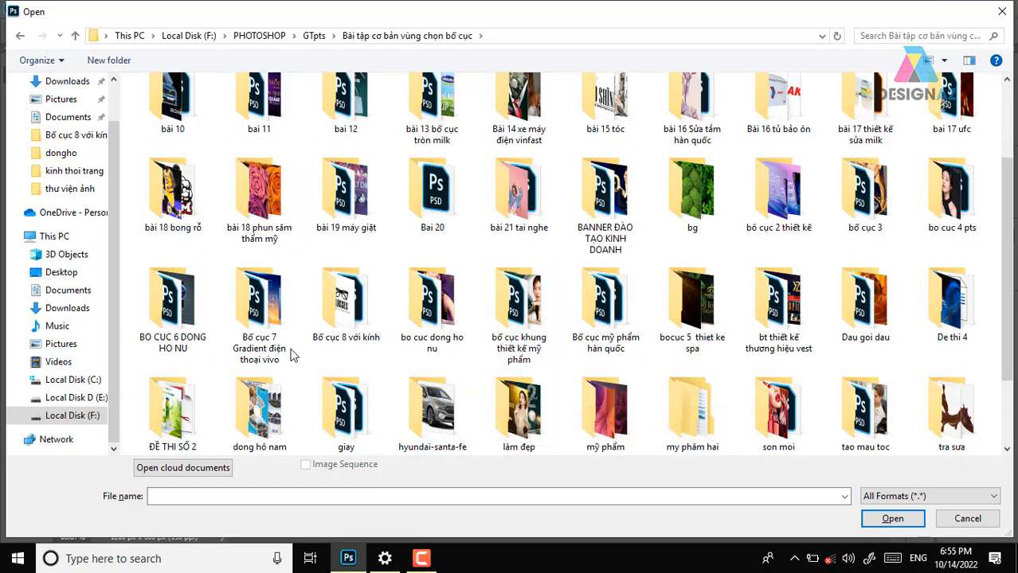
left_click(278, 327)
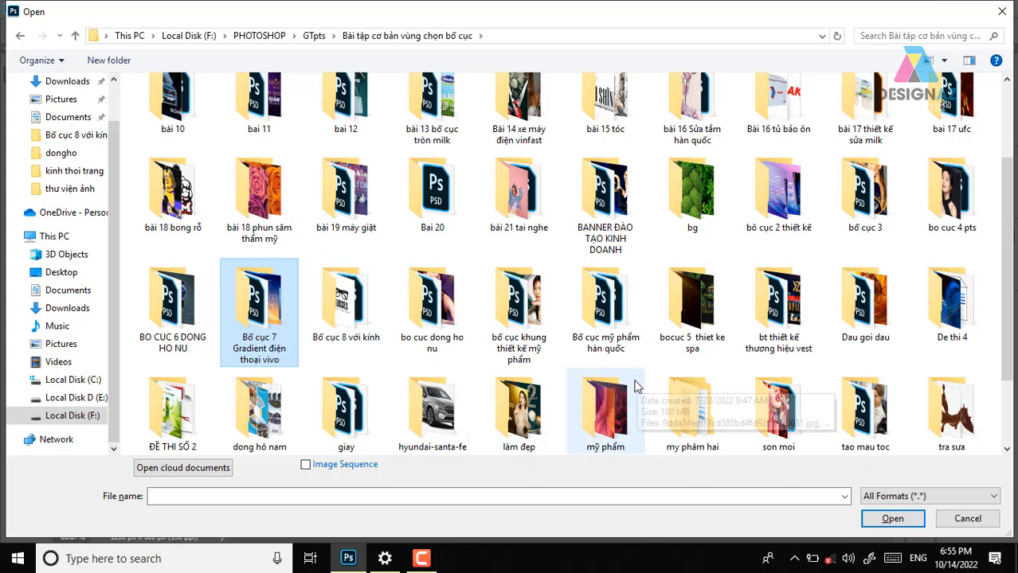
double_click(347, 318)
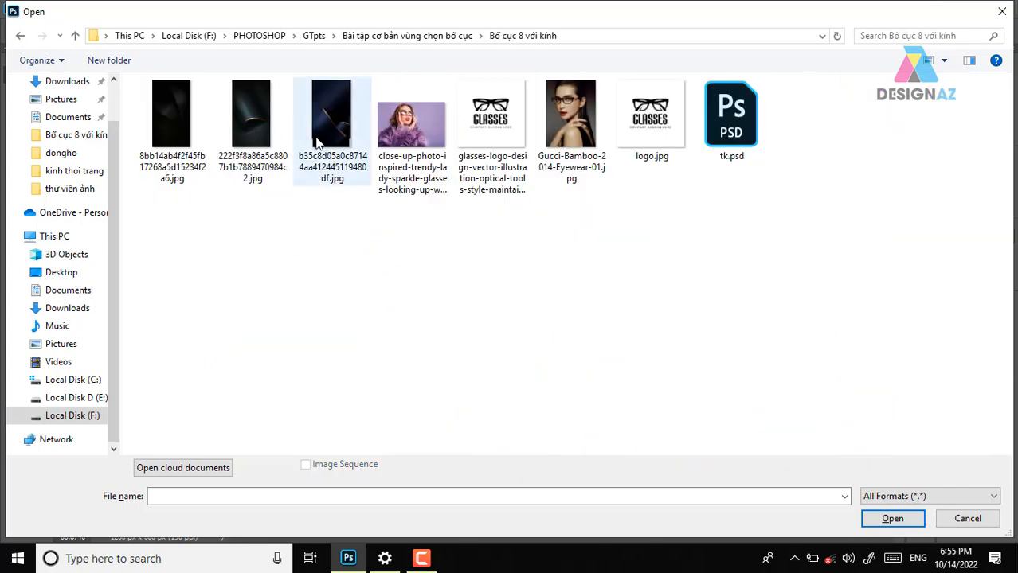
left_click(192, 126)
left_click(903, 526)
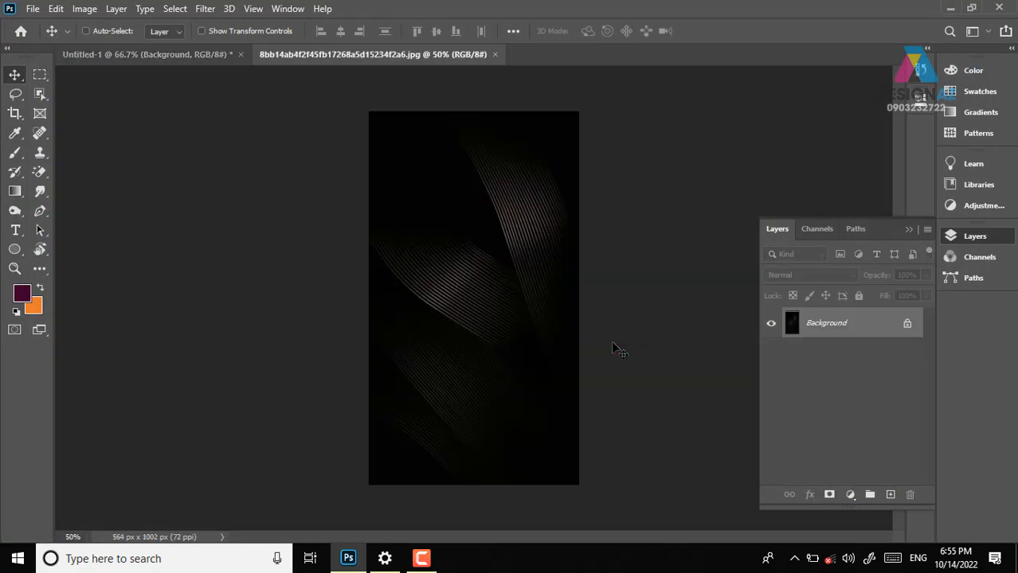
Bring the whole line-pattern image into the banner directly above the Background layer, rotated -90° and enlarged to cover the canvas
key("ctrl+a")
left_click_drag(184, 54, 597, 333)
key("ctrl+t")
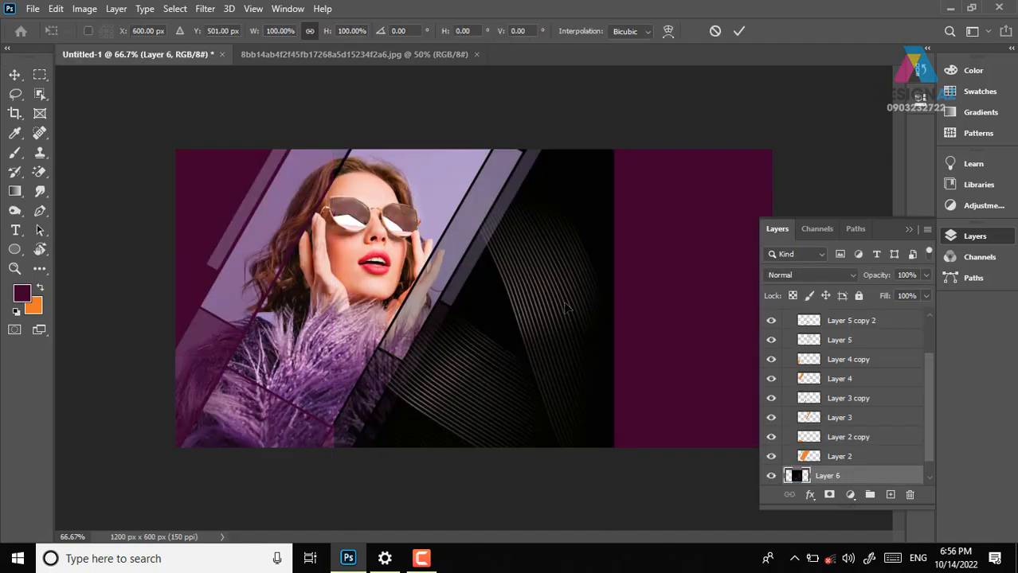
left_click_drag(649, 143, 354, 327)
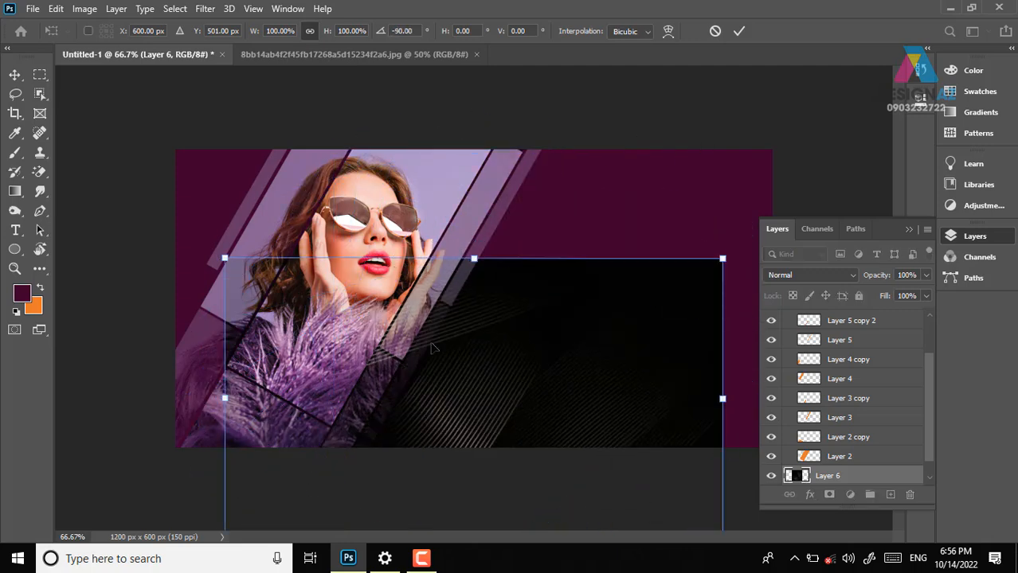
left_click_drag(545, 387, 491, 263)
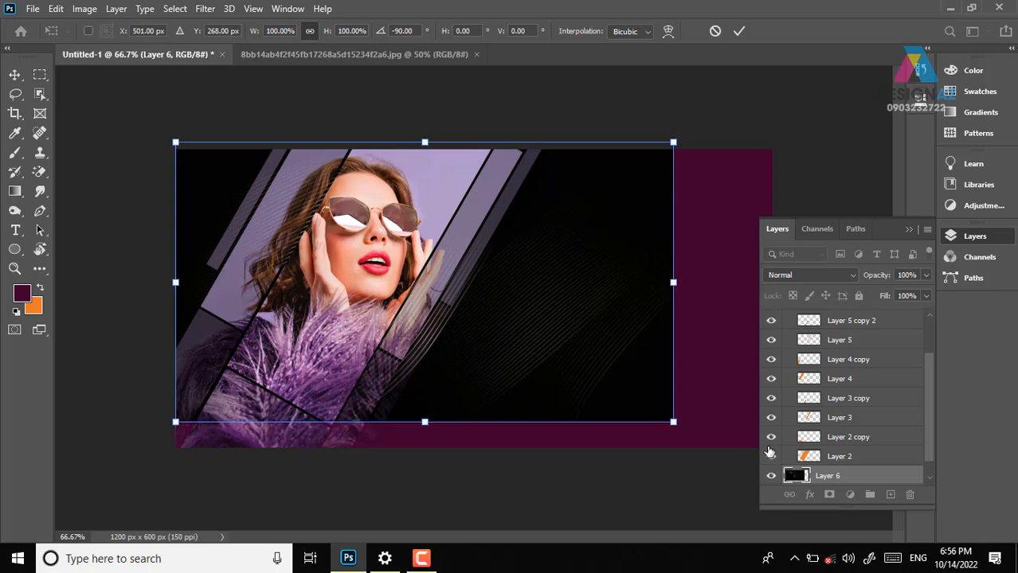
left_click_drag(675, 424, 780, 482)
key("Return")
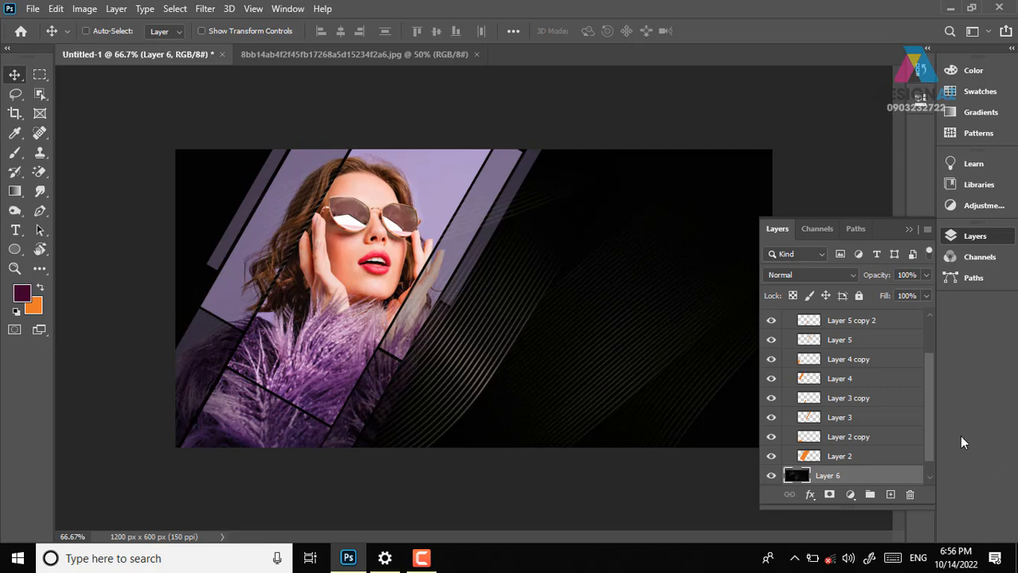
Add a new layer above the line-pattern layer and fill it with the red sampled from the woman's lips
scroll(926, 399, "down", 1)
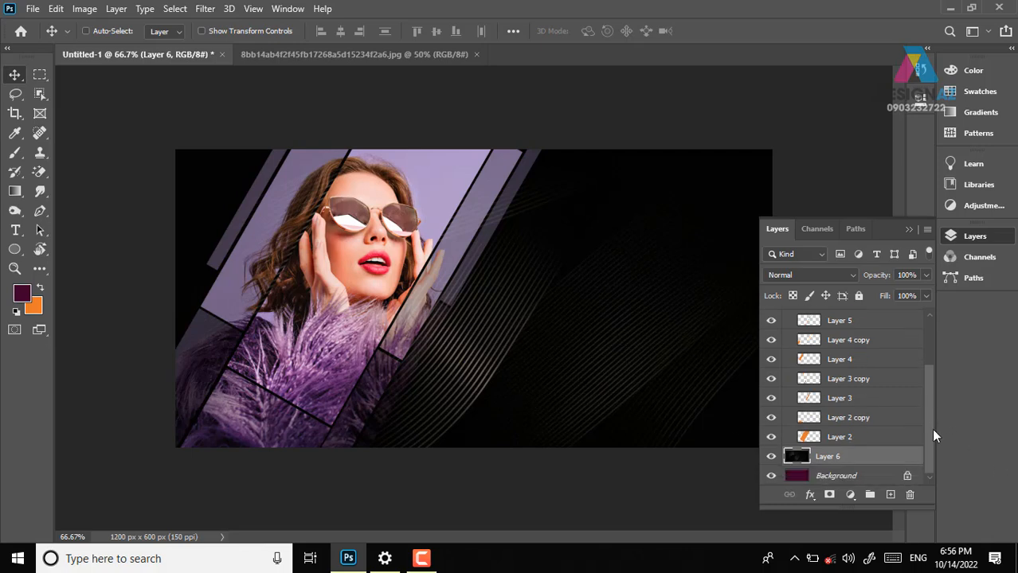
left_click(890, 495)
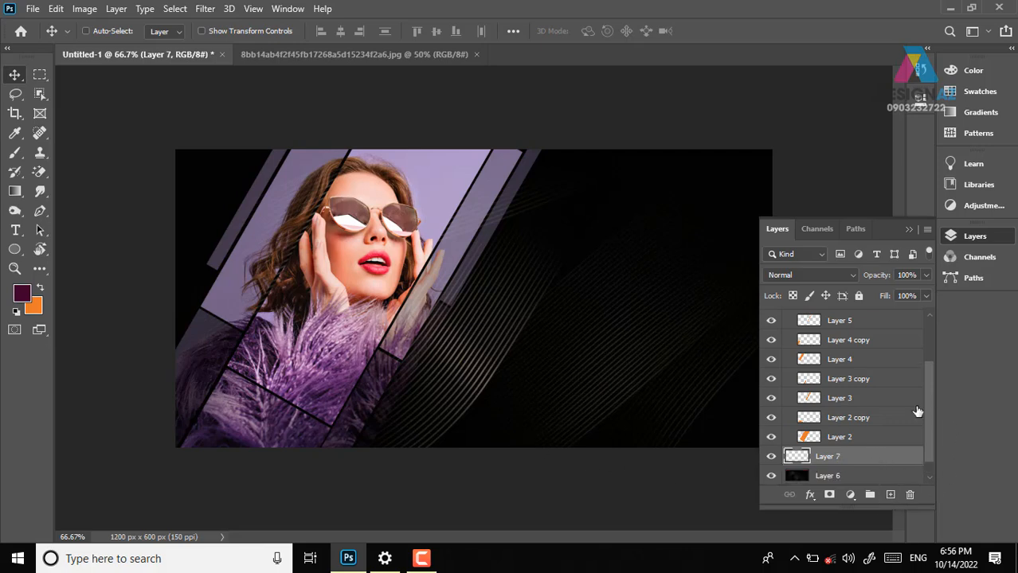
key("i")
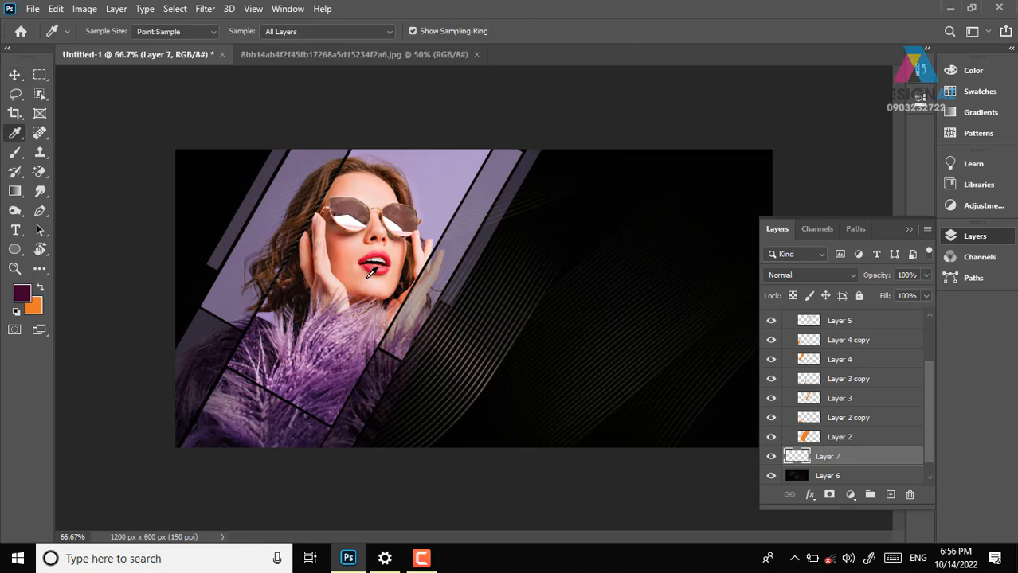
left_click(371, 261)
key("alt+BackSpace")
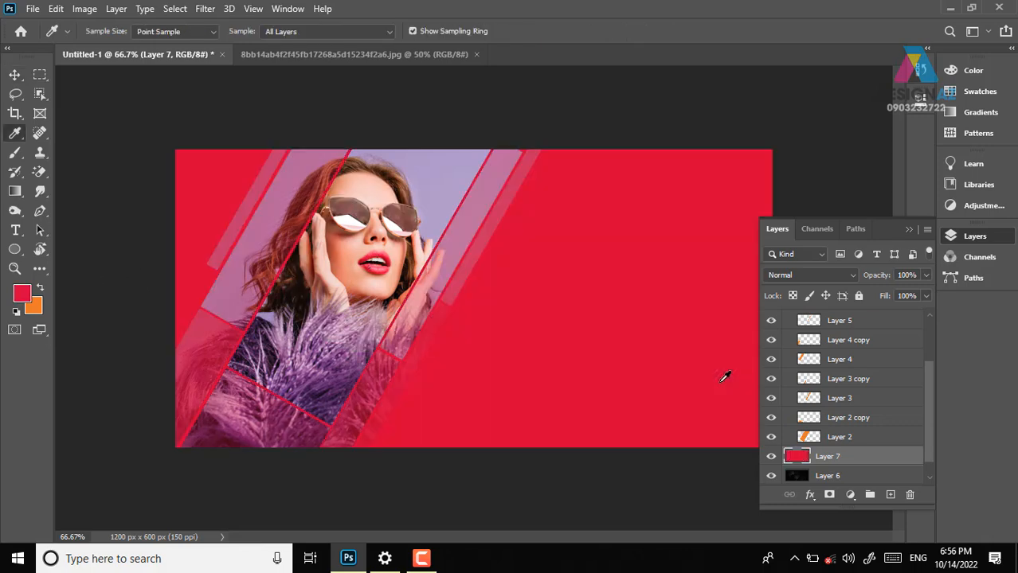
Set the red layer's blend mode to Overlay
left_click(16, 76)
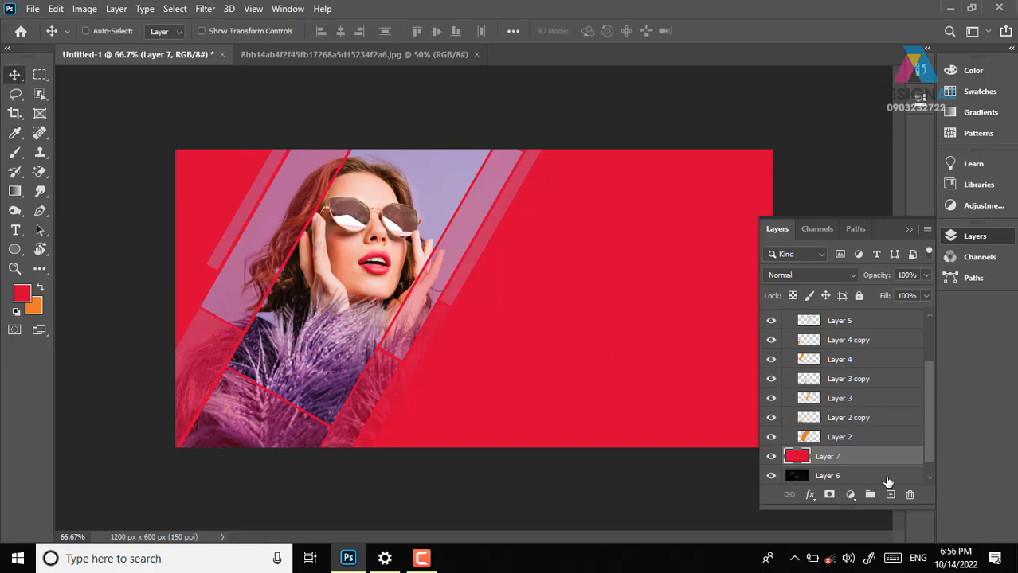
left_click(821, 272)
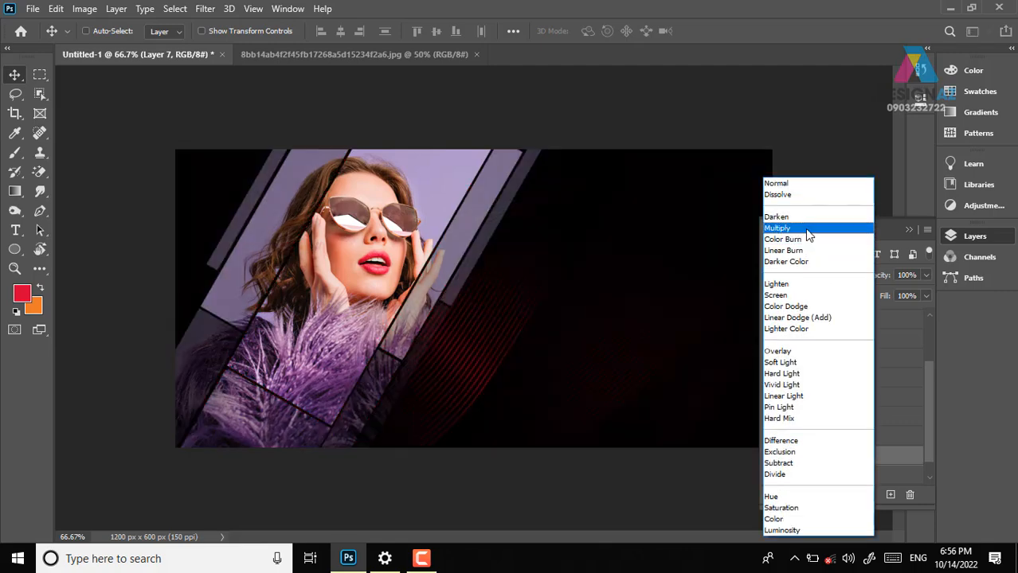
left_click(795, 352)
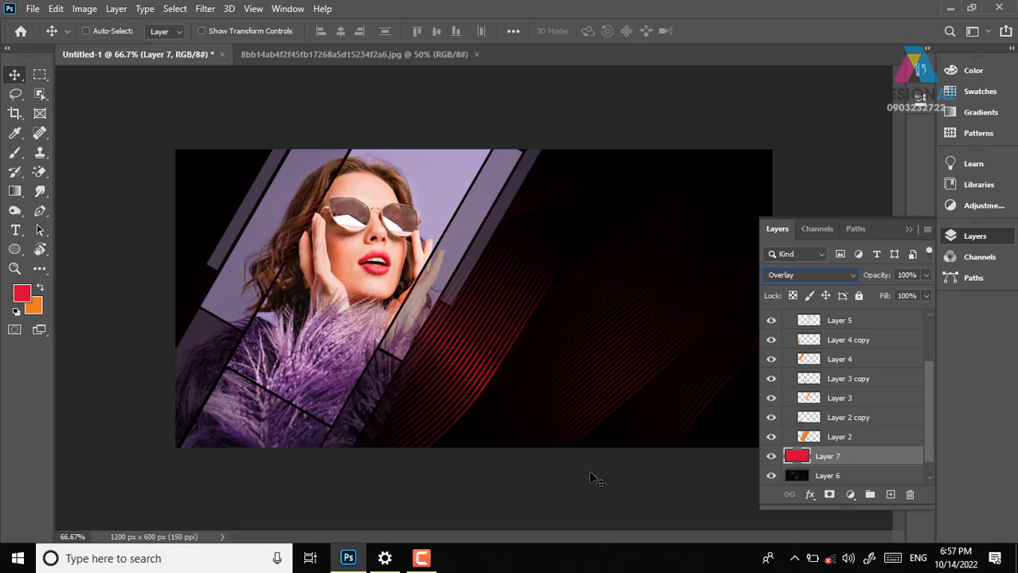
Delete the red overlay layer (Layer 7) and the line-pattern layer (Layer 6) from the banner
mouse_move(932, 433)
left_mouse_down()
mouse_move(924, 350)
mouse_move(926, 426)
left_mouse_up()
left_click(874, 318)
left_click(887, 463, "shift")
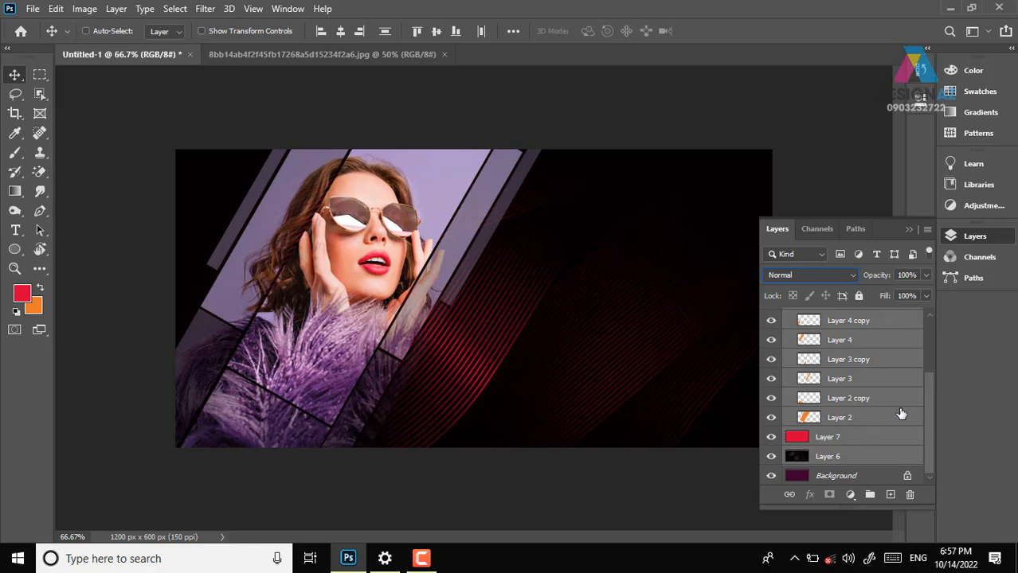
left_click(824, 443)
left_click(837, 464)
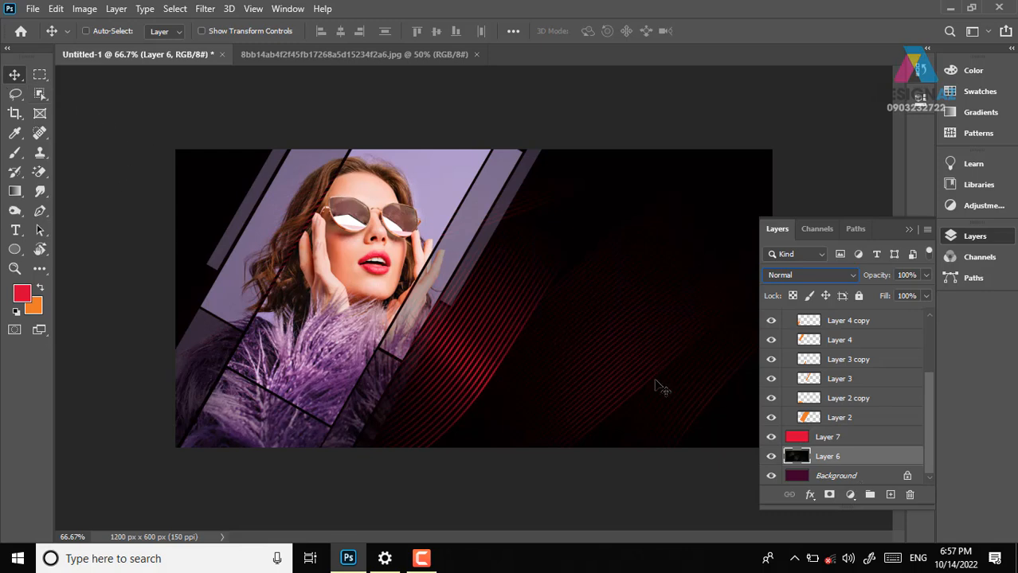
right_click(626, 276)
left_click(650, 280)
key("Delete")
right_click(620, 299)
left_click(641, 285)
key("Delete")
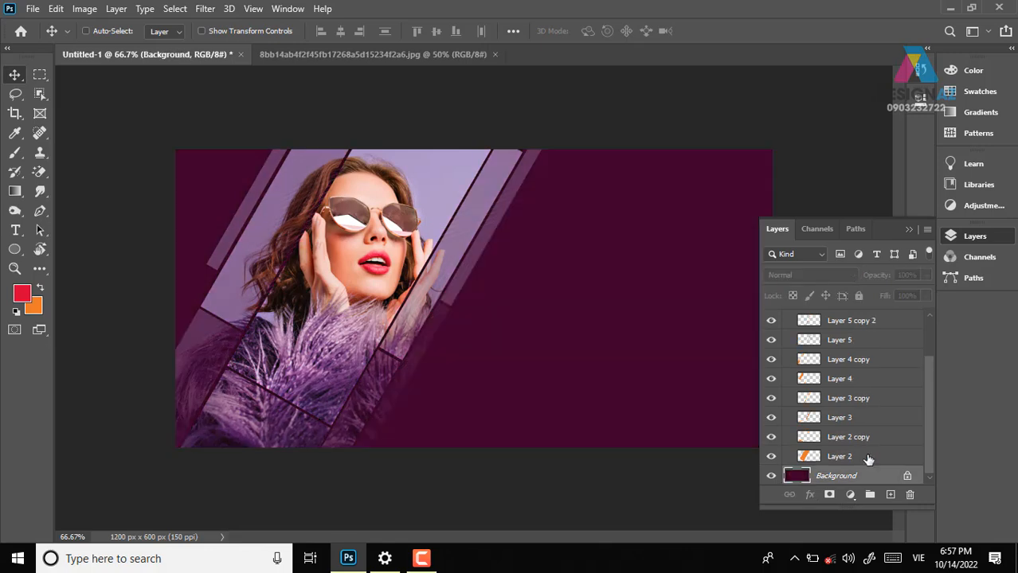
Delete every layer of the slanted-bar layout, from Layer 2 up through Group 1 to Layer 1, keeping only the Background
left_click(874, 462)
left_click_drag(929, 444, 925, 361)
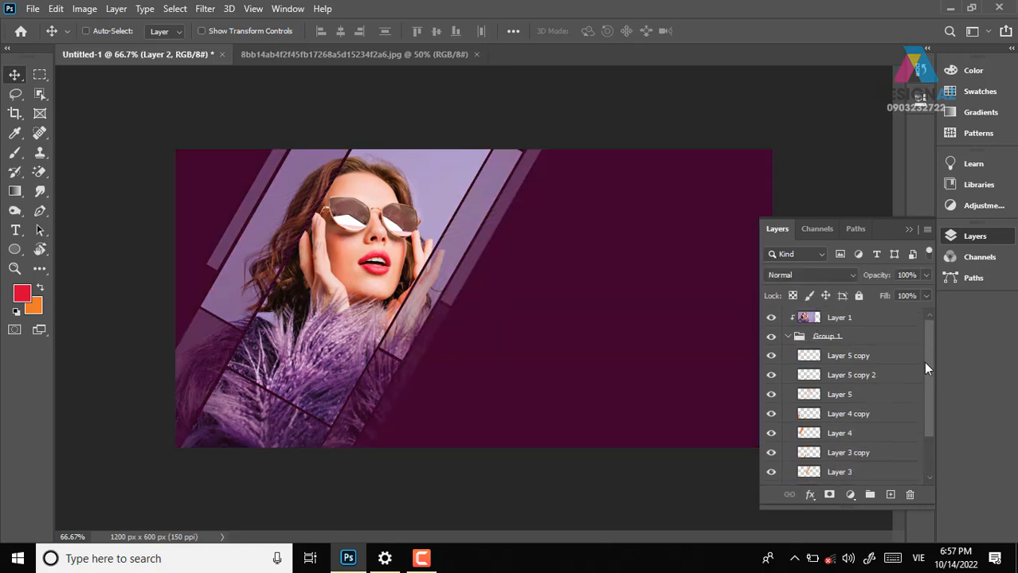
left_click(870, 320, "shift")
key("Delete")
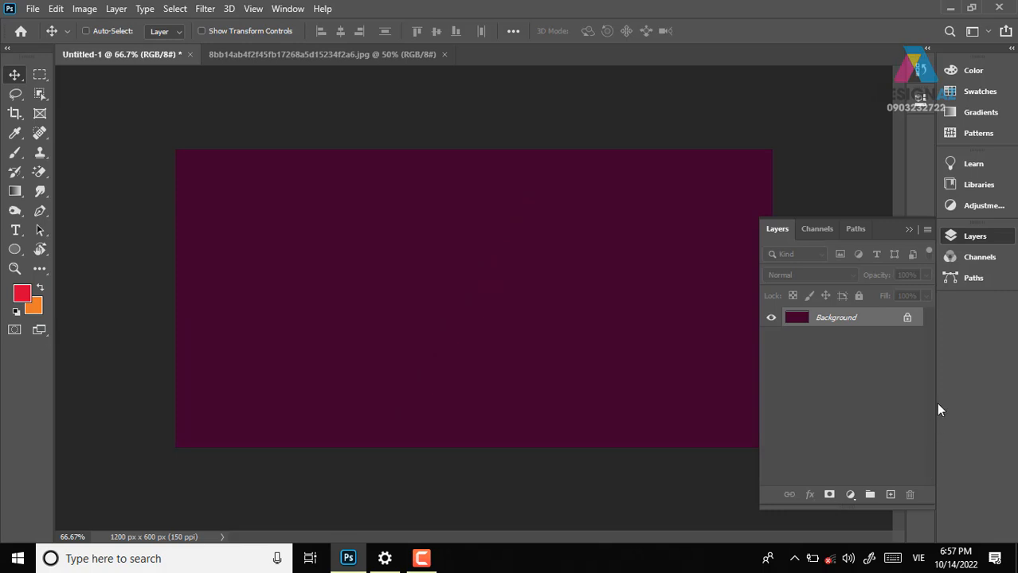
Select a large circle with the Elliptical Marquee over the banner's left part, extending past its top, left and bottom edges
left_click(43, 76)
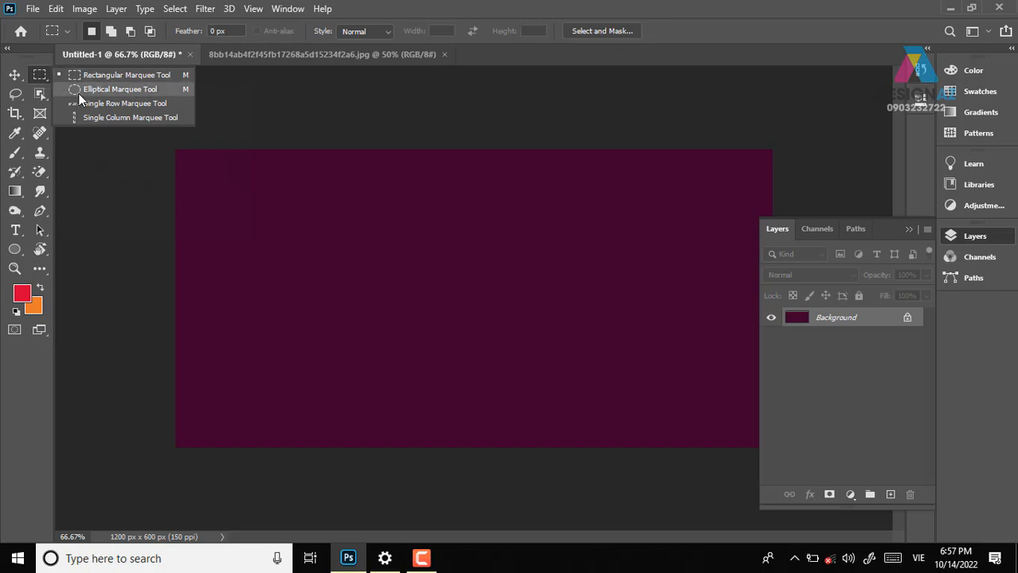
left_click(78, 90)
key("ctrl+minus")
left_click_drag(145, 142, 430, 437)
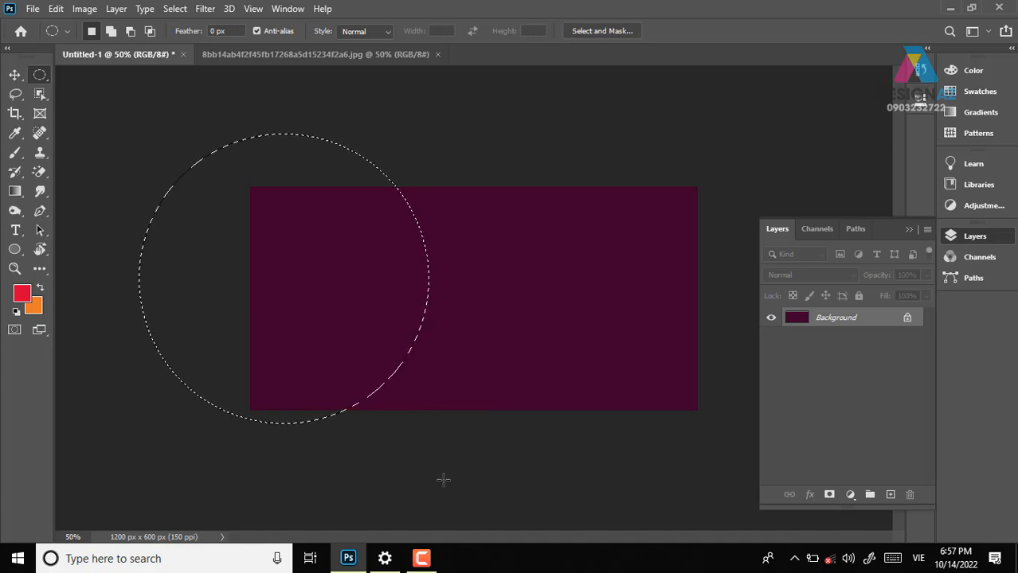
Add a new empty layer above the Background and set the foreground colour to light pink ffceda
left_click(14, 74)
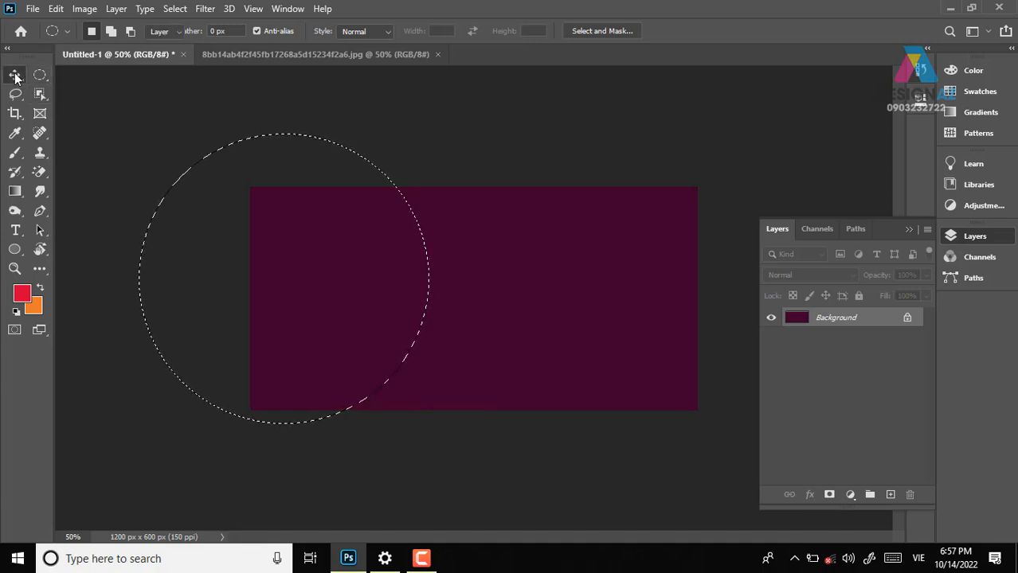
left_click(891, 495)
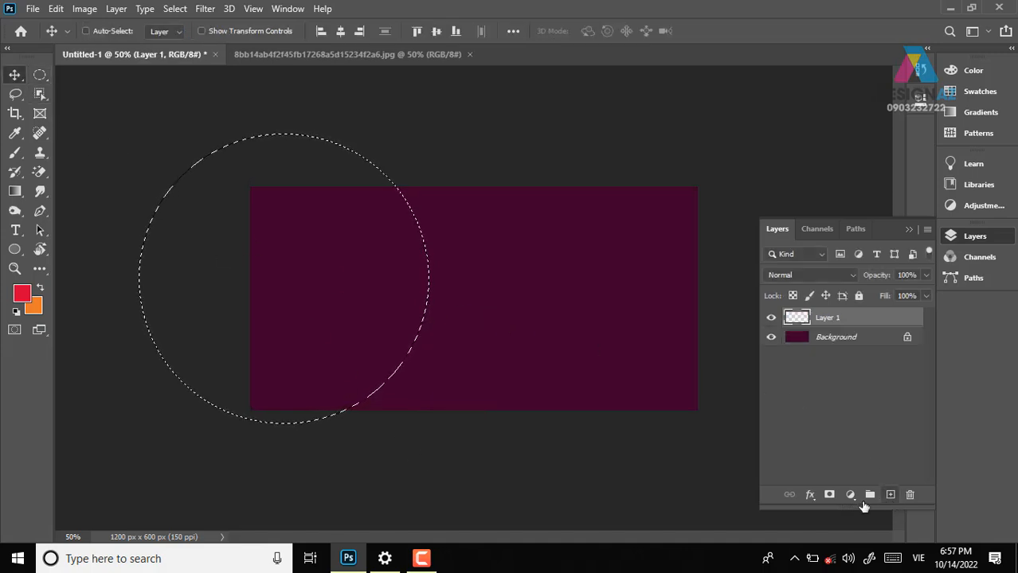
left_click(21, 294)
left_click_drag(599, 275, 590, 150)
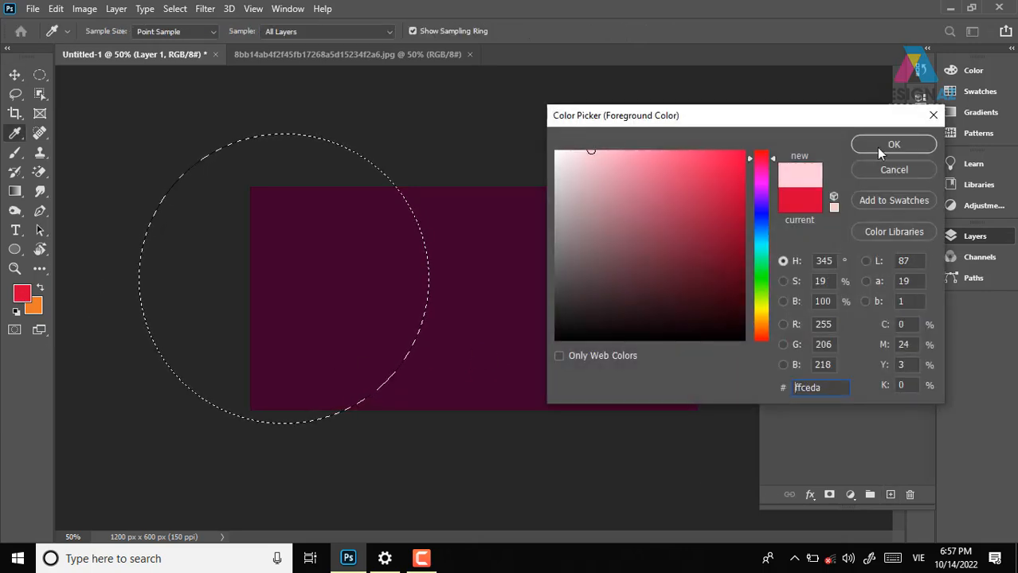
key("Return")
Fill the circular selection with white on Layer 1, deselect it, and set the layer's opacity to 50%
key("alt+BackSpace")
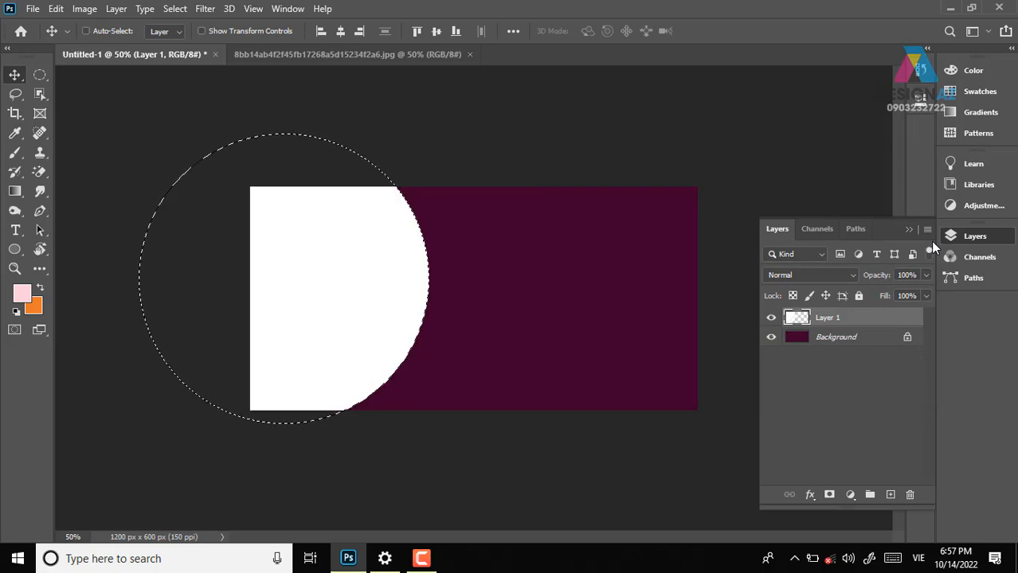
key("ctrl+d")
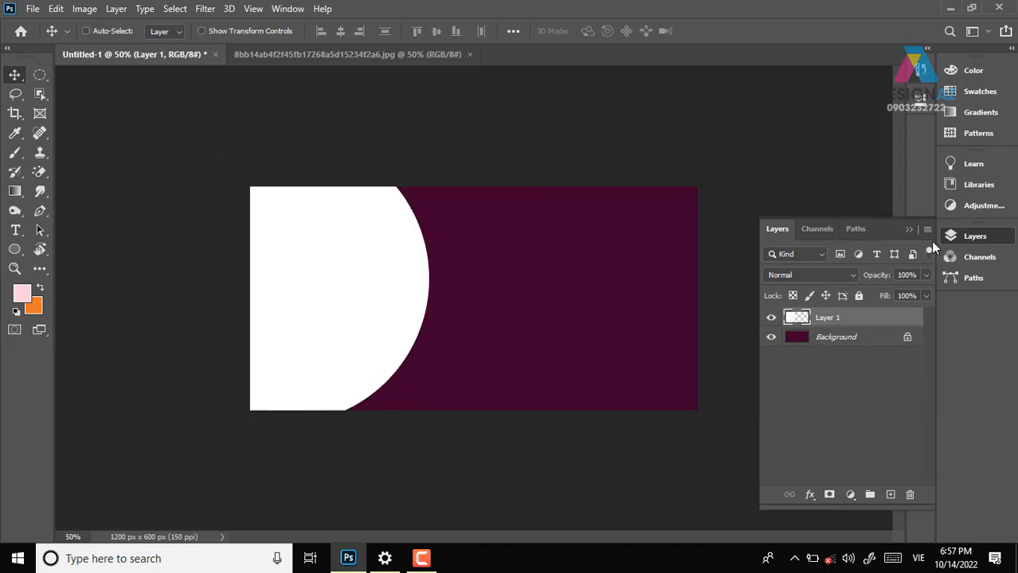
key("5")
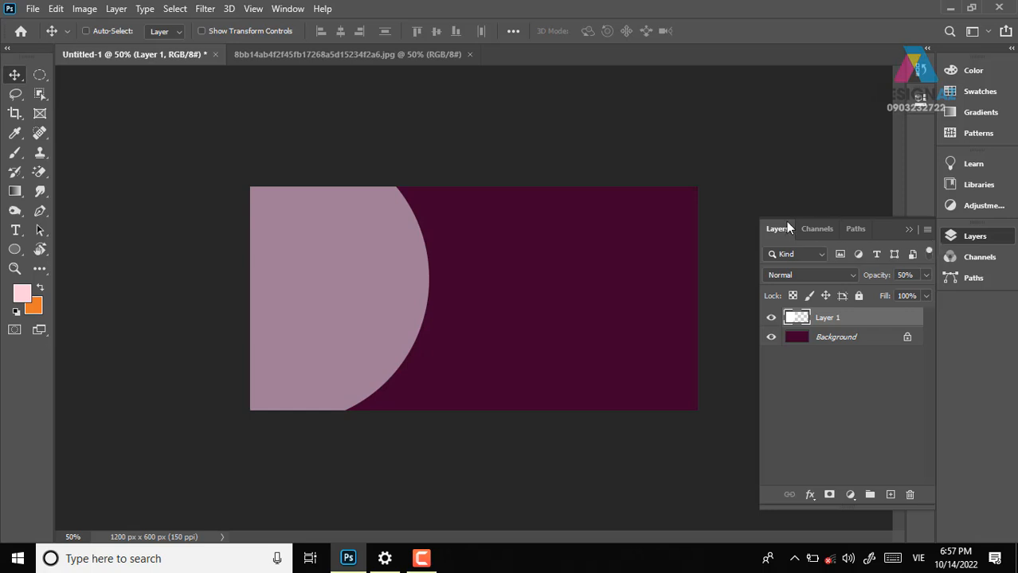
Create a second large white circle at 50% opacity on a new layer, overlapping the first circle and extending past the banner's top edge
left_click(42, 74)
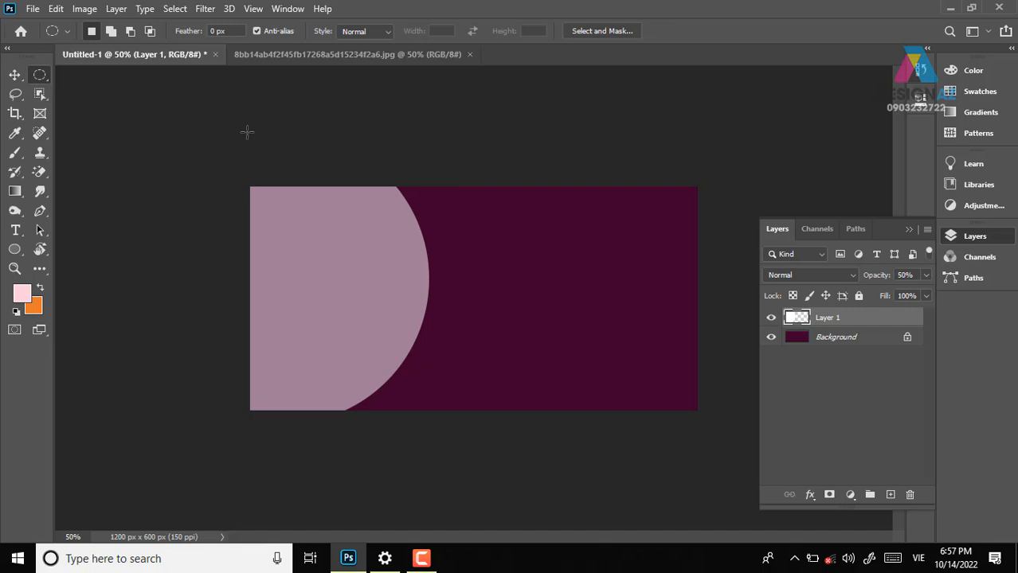
left_click_drag(184, 104, 586, 368)
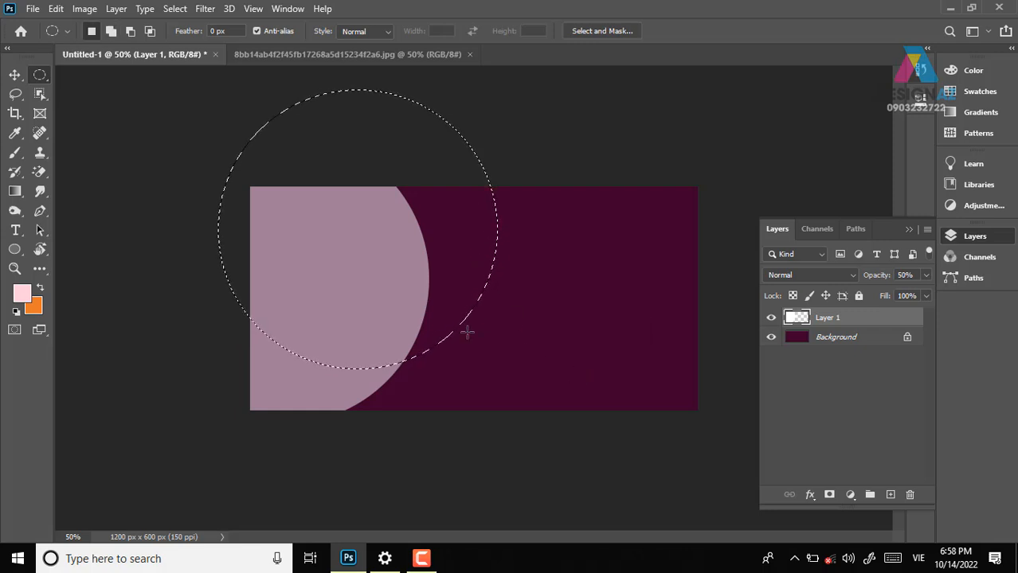
left_click(891, 496)
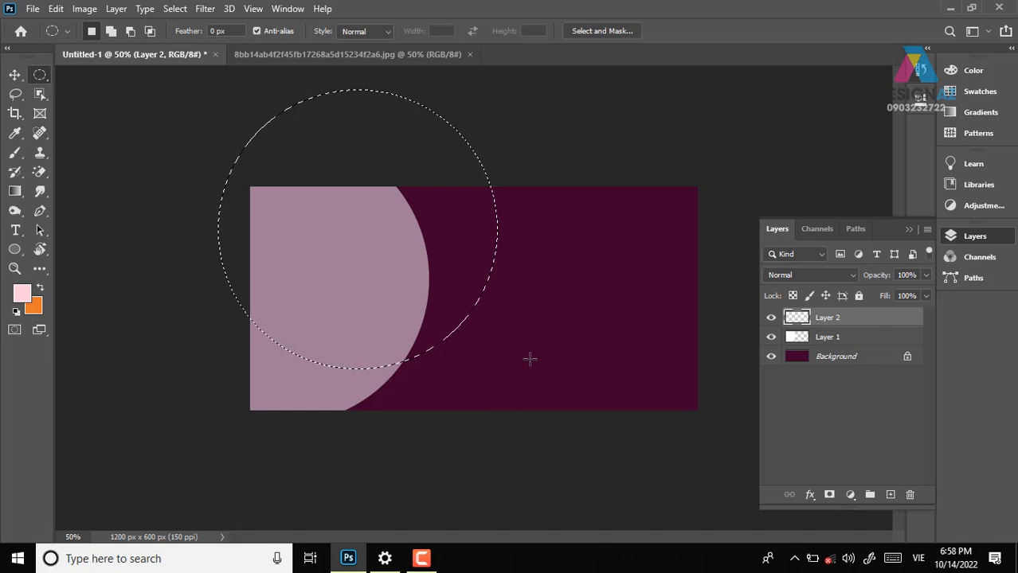
key("alt+BackSpace")
key("v")
key("ctrl+d")
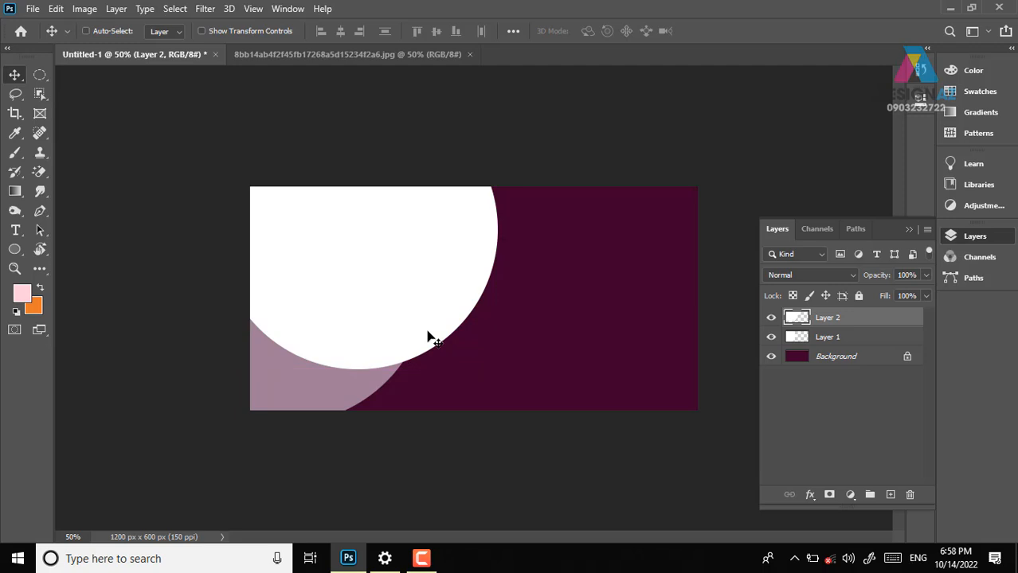
key("ctrl+plus")
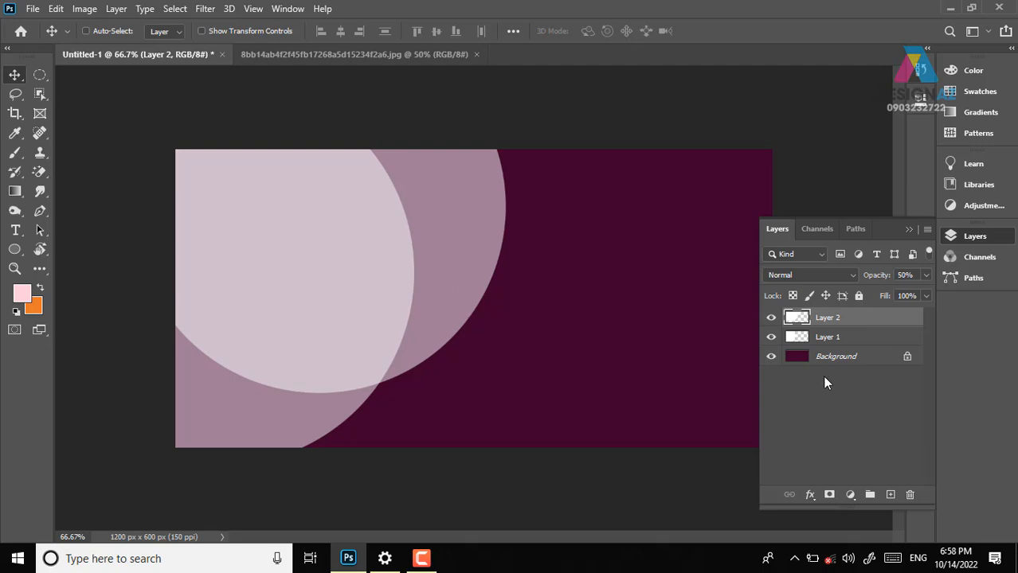
Load Layer 2's circle as a selection, try moving the selected part of Layer 1 towards the banner's right half, and undo the move
left_click(797, 318, "ctrl")
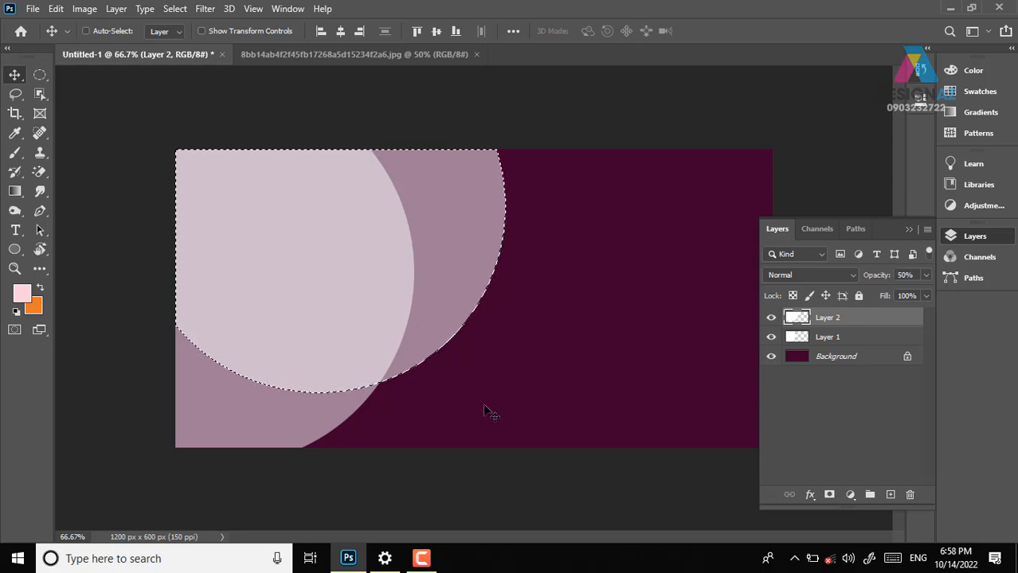
right_click(321, 421)
left_click(341, 426)
left_click_drag(306, 424, 586, 429)
key("ctrl+z")
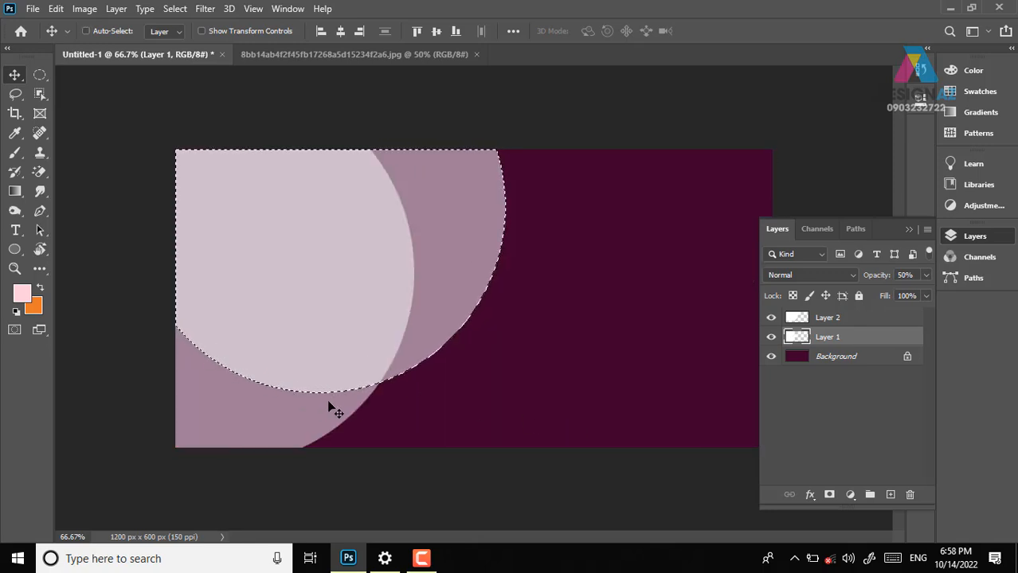
left_click_drag(330, 415, 647, 368)
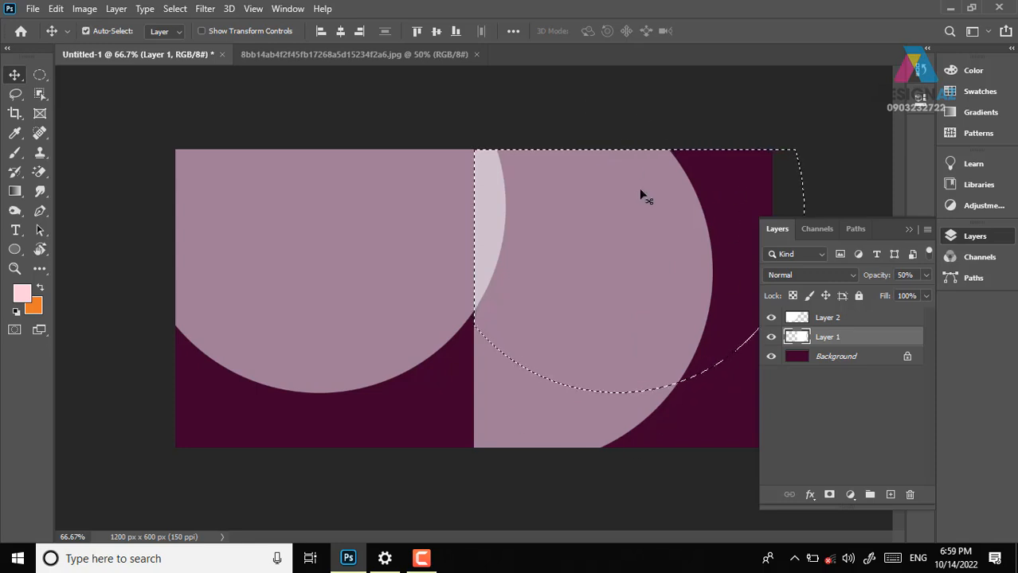
key("ctrl+z")
Copy the selected overlap of Layer 1 to a new layer, bring it above Layer 2 and set its opacity to 100%
key("ctrl+j")
left_click_drag(502, 252, 495, 258)
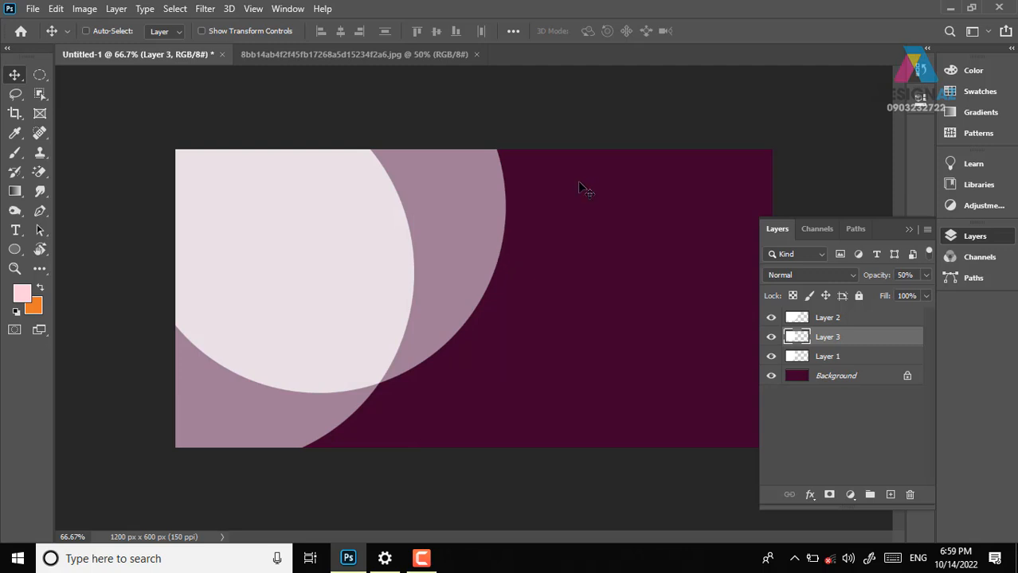
left_click_drag(314, 298, 648, 302)
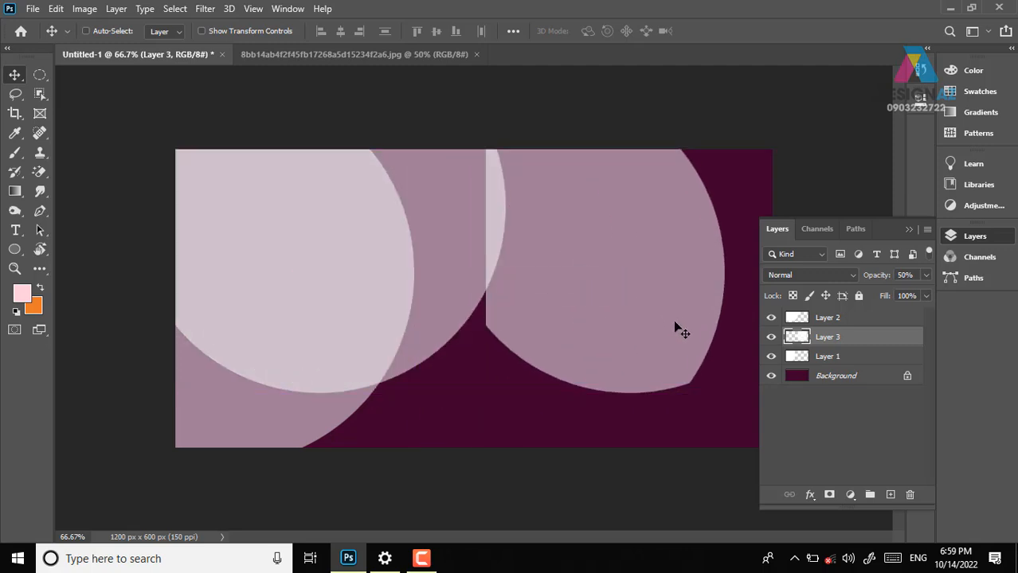
key("ctrl+z")
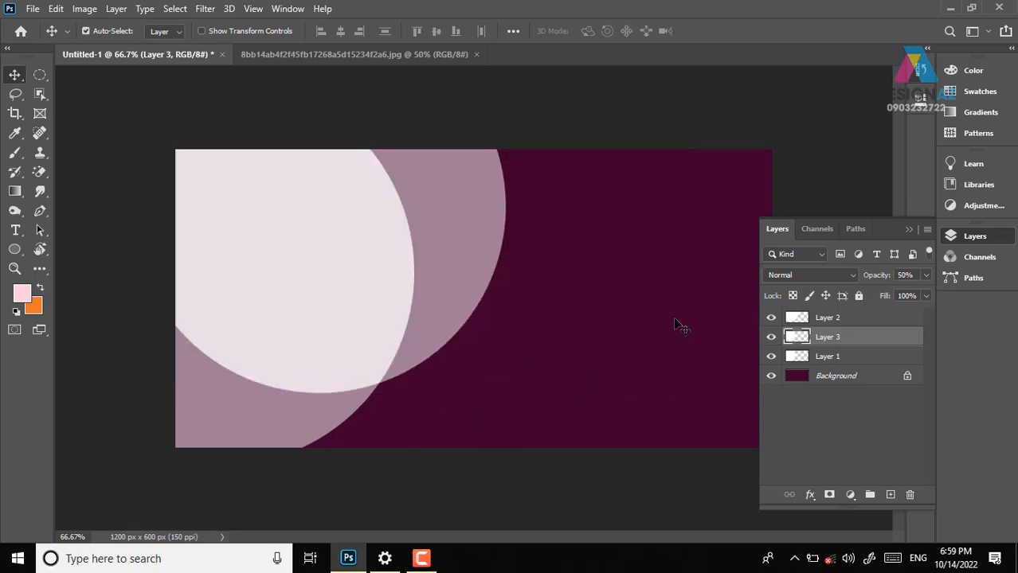
key("ctrl+bracketright")
left_click(925, 274)
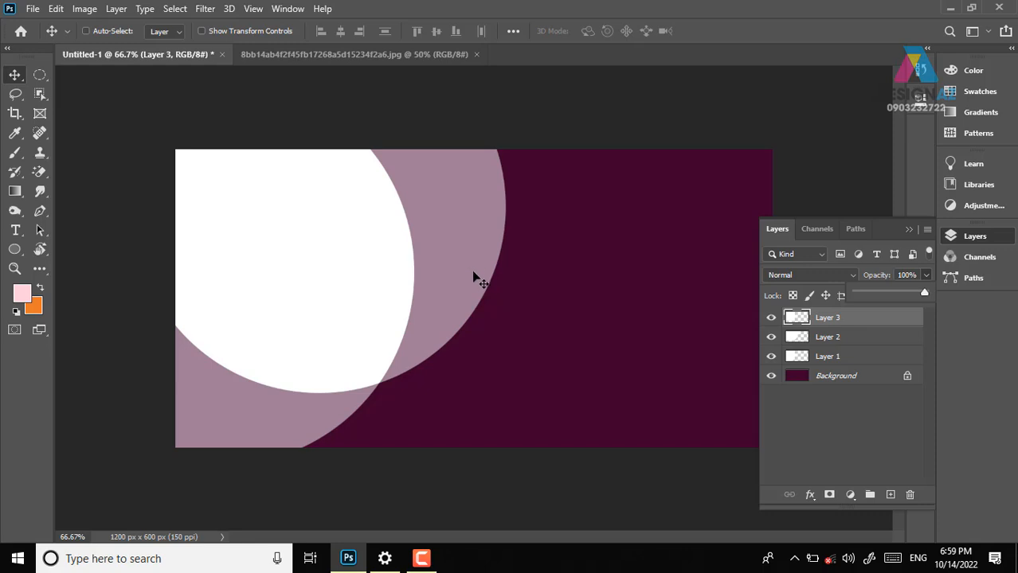
Delete the overlap layer and both white circle layers, keeping only the Background
left_click_drag(363, 296, 396, 294)
key("Delete")
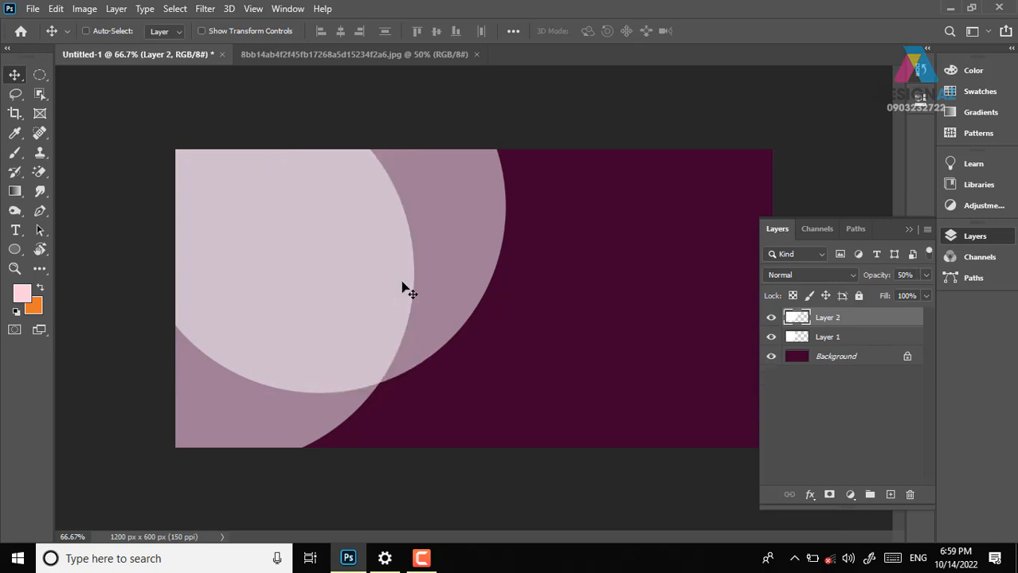
right_click(396, 275)
left_click(408, 281)
left_click_drag(435, 298, 465, 305)
key("Delete")
right_click(382, 285)
left_click(394, 248)
key("Delete")
key("ctrl+minus")
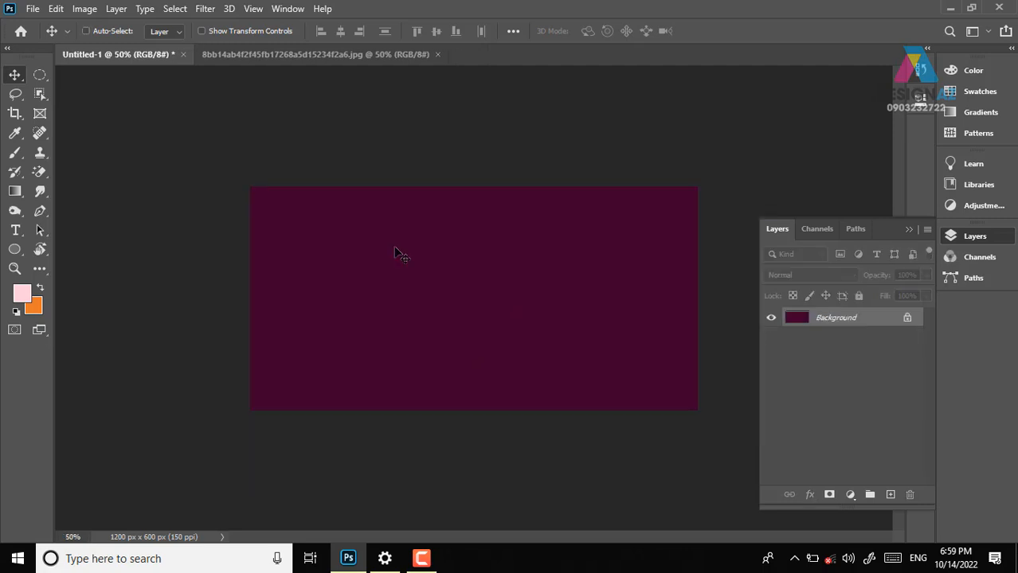
Create a large light pink circle at 50% opacity on a new layer, covering the banner's left part and extending past its edges
left_click(40, 74)
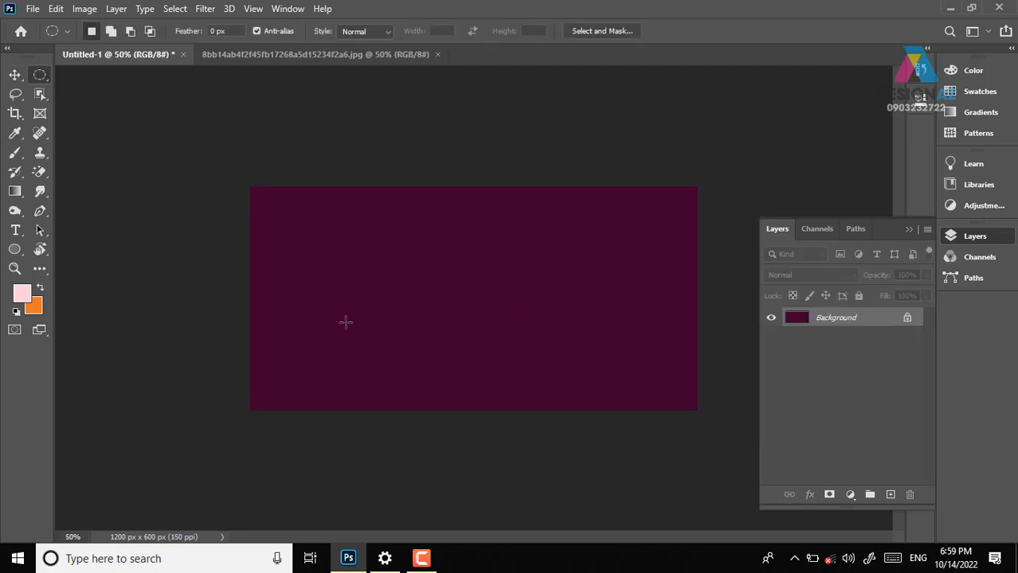
left_click_drag(143, 153, 452, 415)
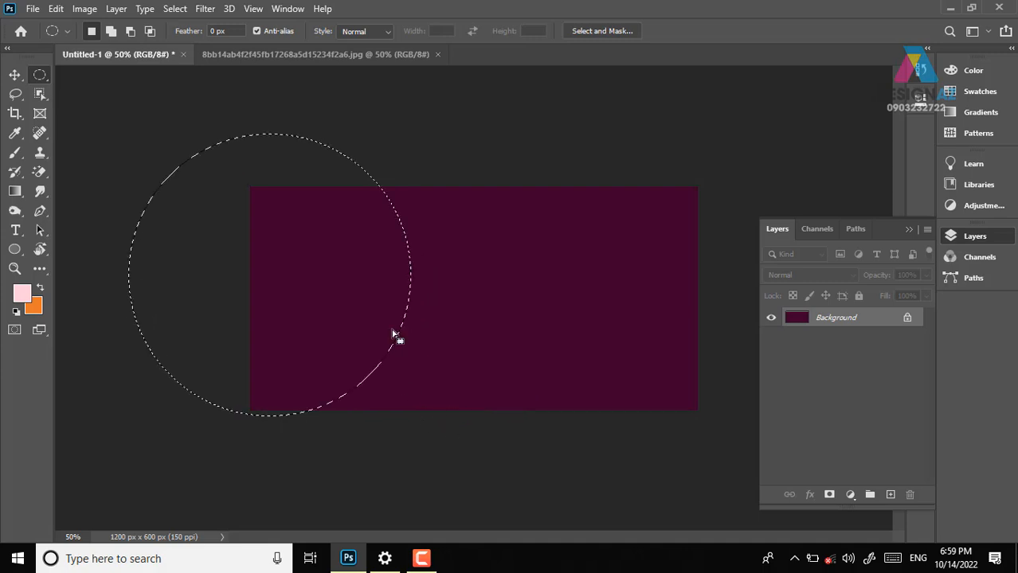
left_click(891, 496)
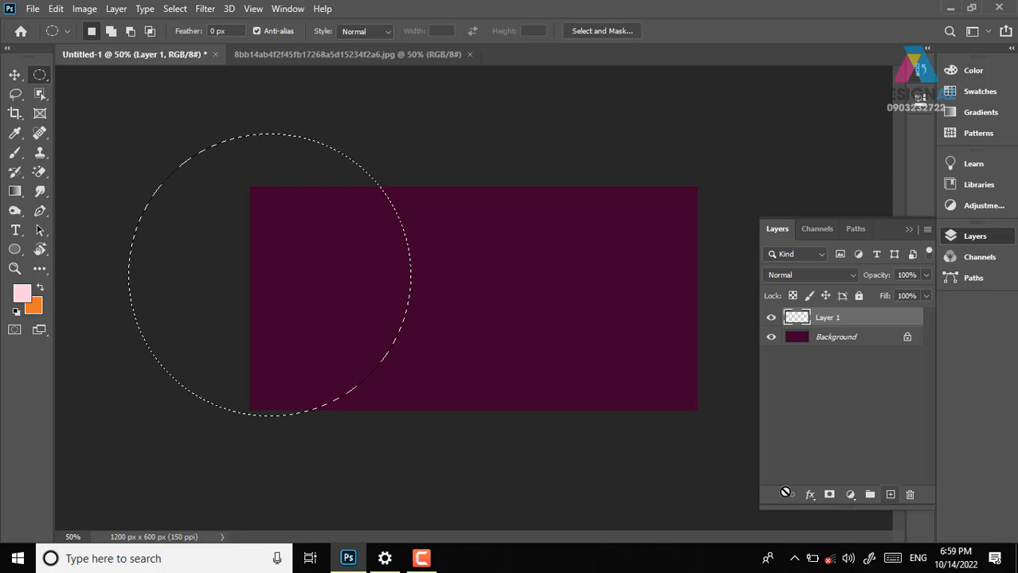
key("alt+BackSpace")
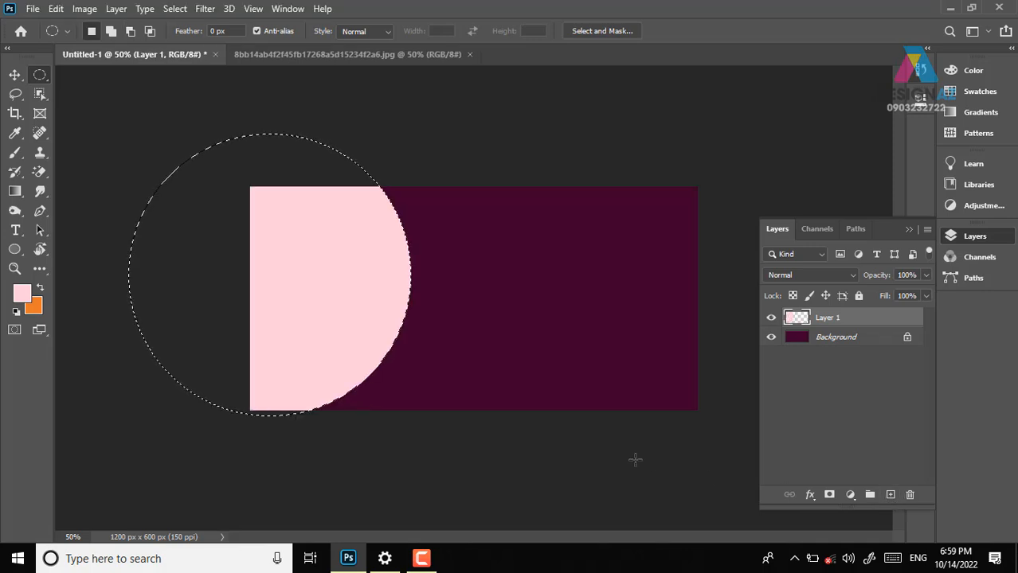
key("v")
key("ctrl+d")
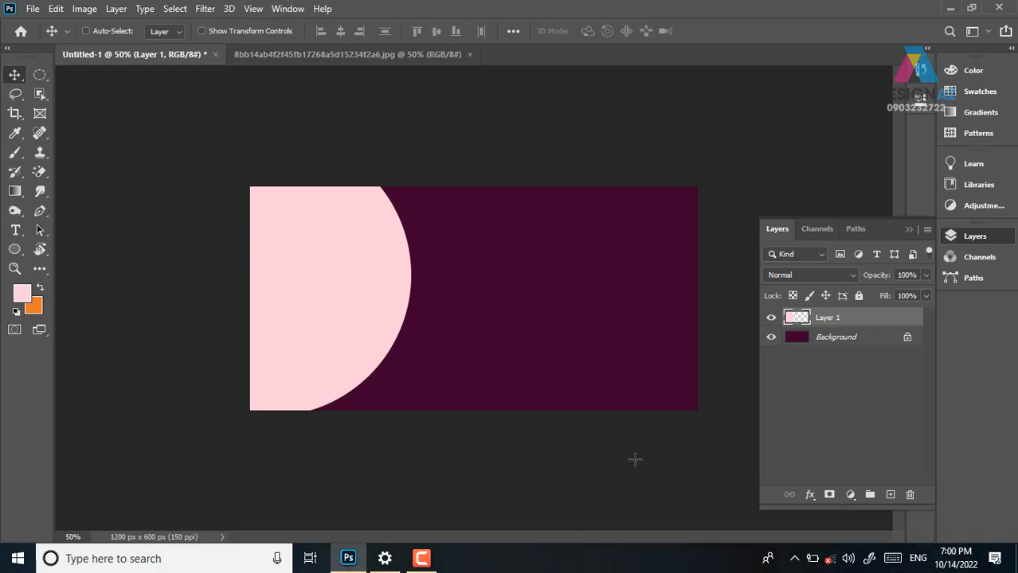
key("5")
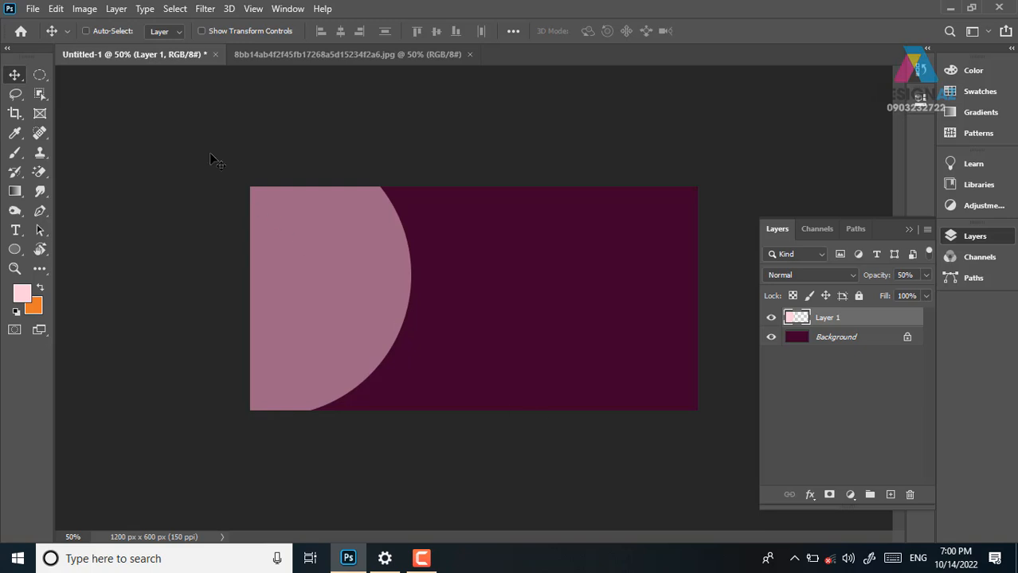
Create a second light pink circle at 50% opacity on a new layer, overlapping the first and extending past the banner's top edge
left_click(39, 76)
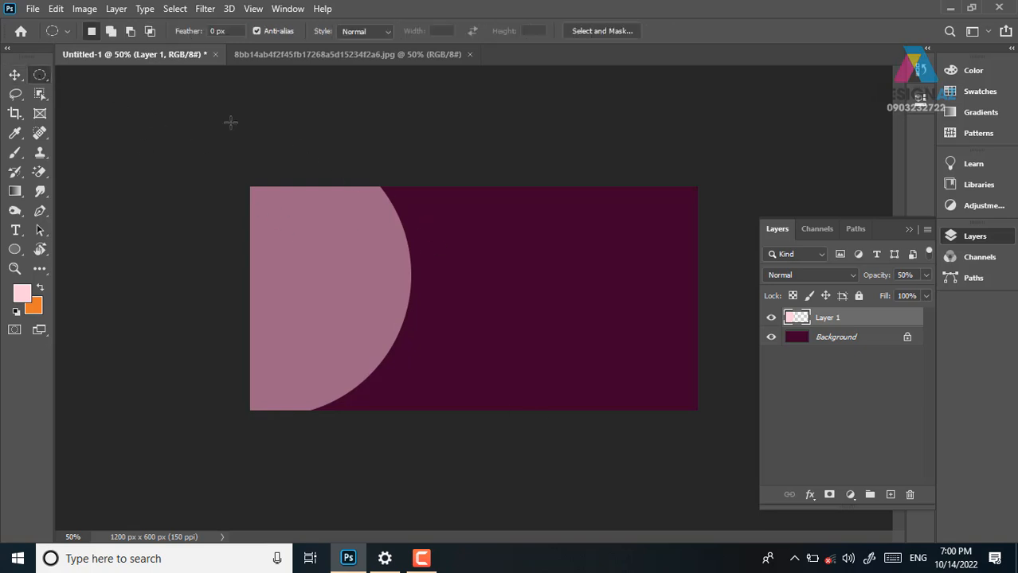
left_click_drag(187, 117, 574, 367)
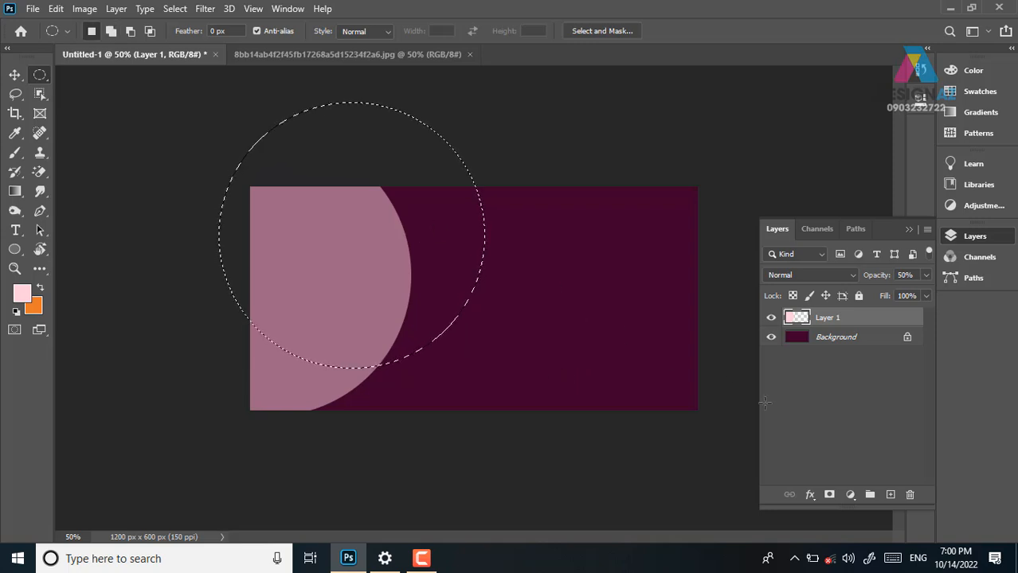
left_click(890, 495)
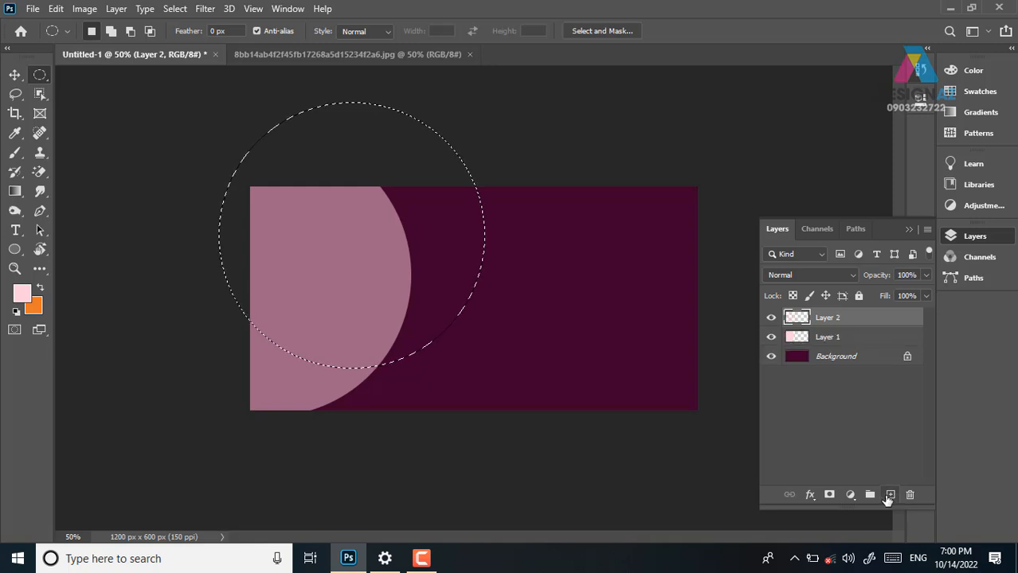
key("alt+BackSpace")
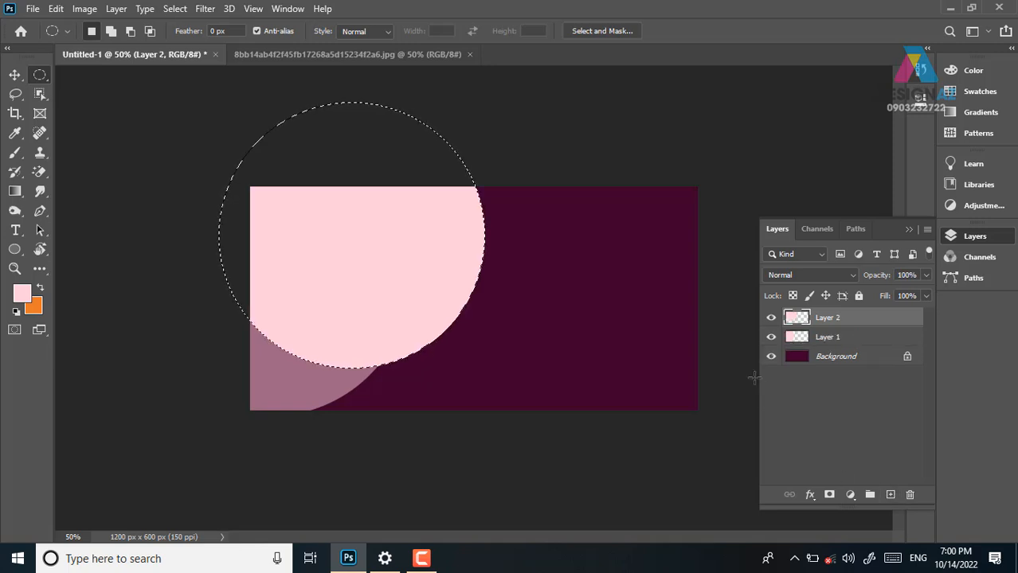
key("v")
key("ctrl+d")
key("5")
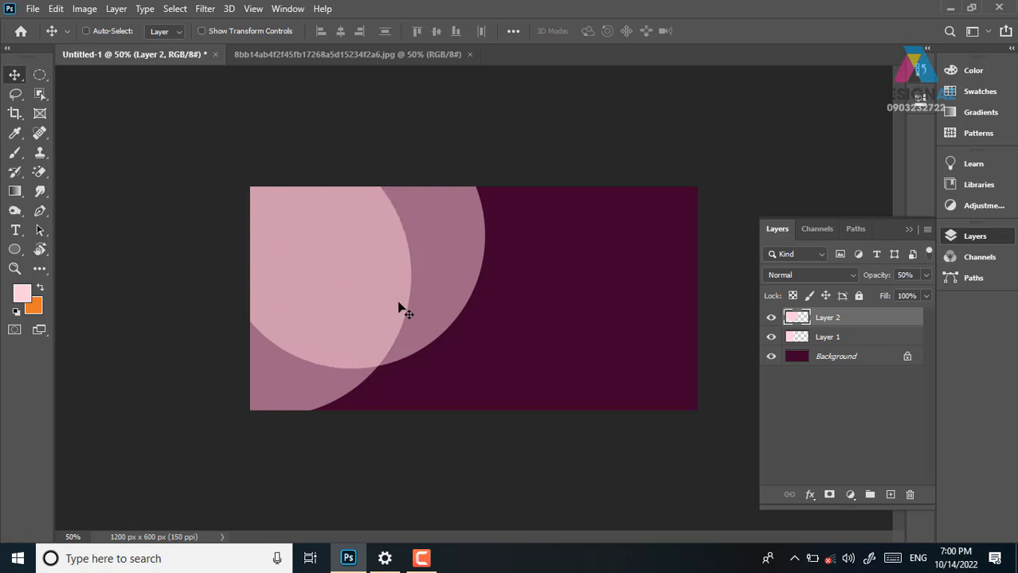
Load Layer 2's pink circle as a selection, try moving it towards the banner's right half, and undo the move
right_click(456, 244)
left_click(627, 345)
key("ctrl")
left_click(795, 320, "ctrl")
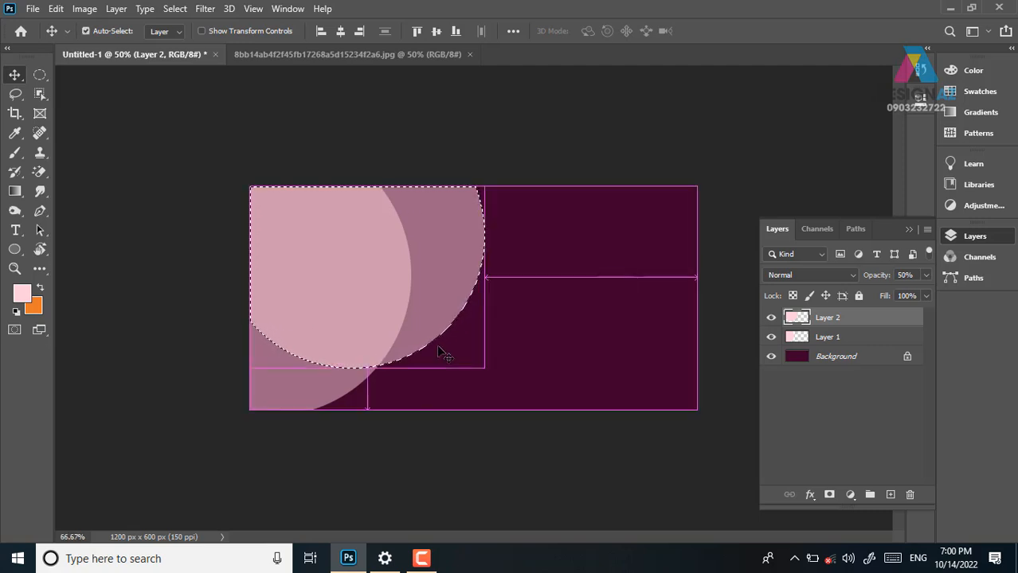
key("ctrl+plus")
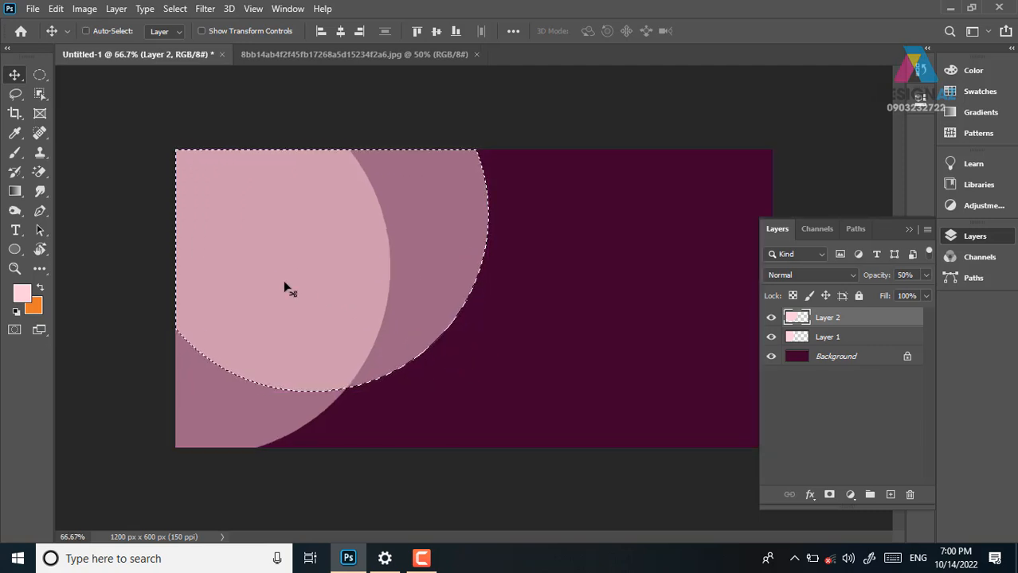
left_click_drag(419, 270, 634, 276)
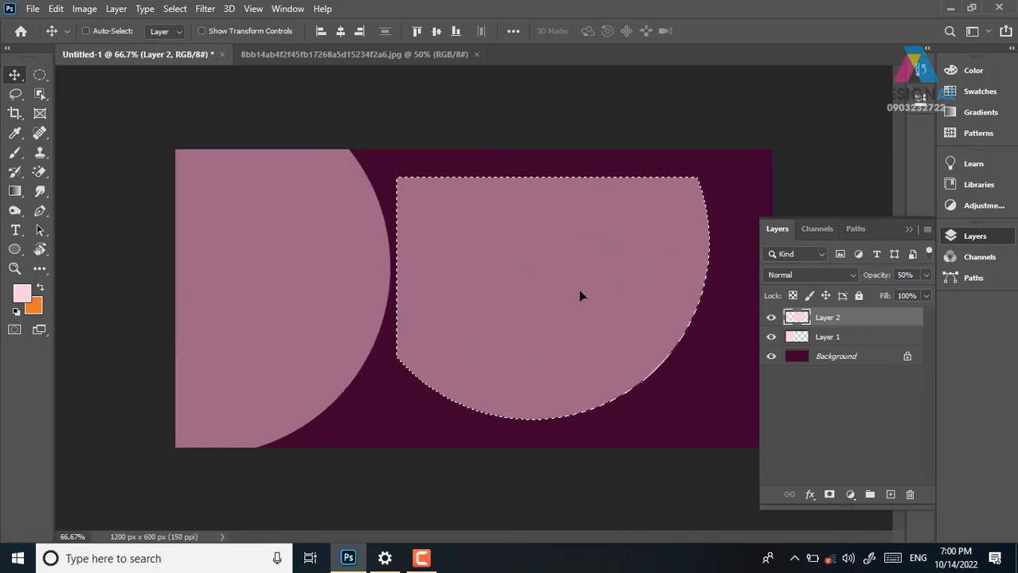
key("ctrl+z")
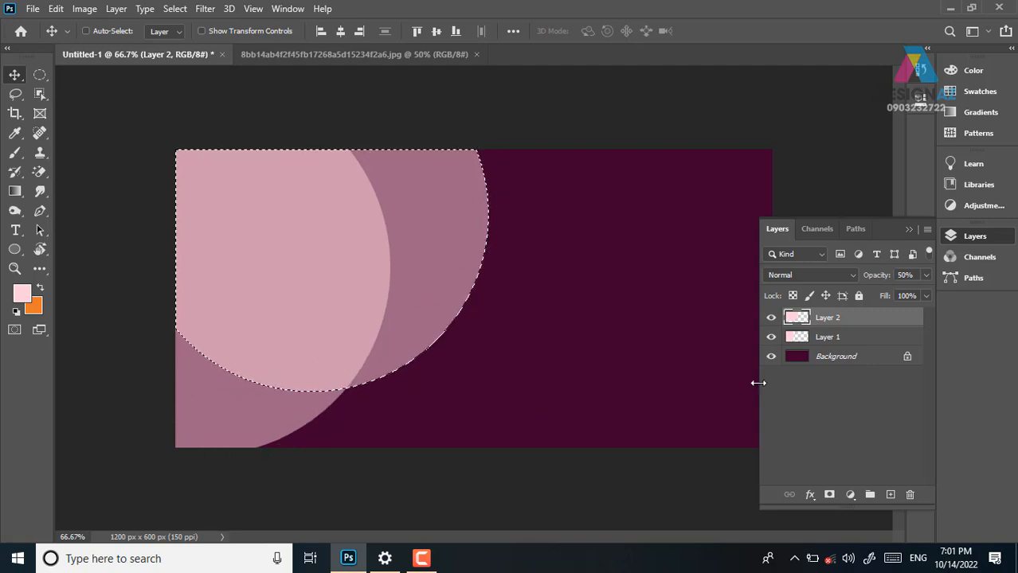
Copy the selected overlap of Layer 1 to a new layer with Layer 2 temporarily hidden, and set the copy's opacity to 100%
left_click(770, 319)
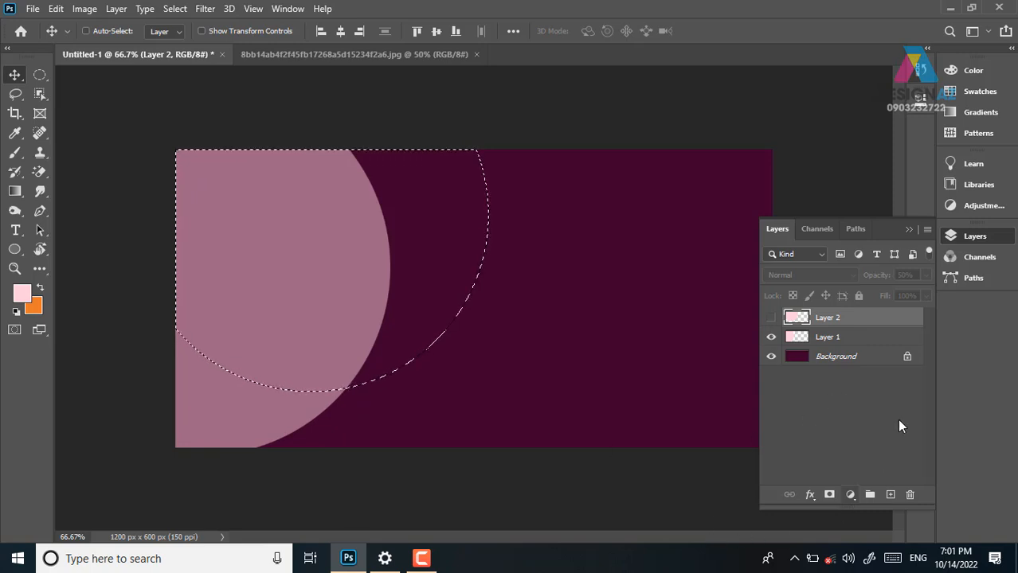
left_click(878, 340)
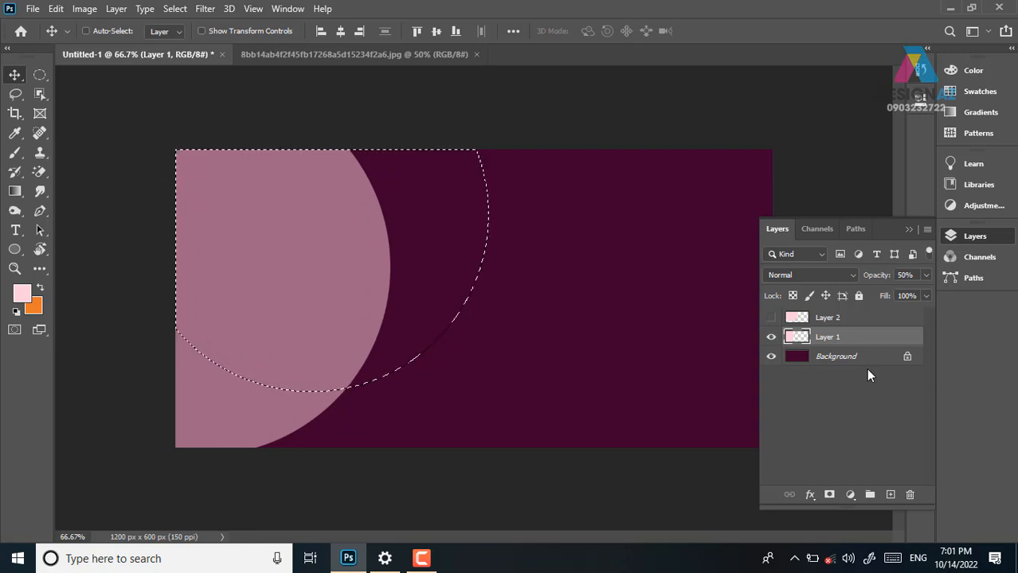
key("ctrl+j")
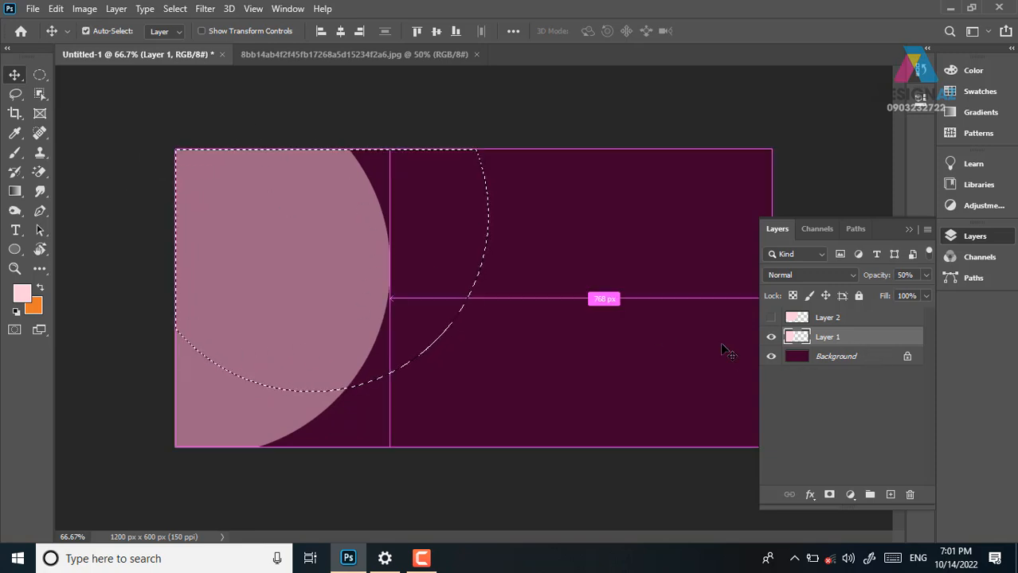
left_click_drag(338, 316, 551, 313)
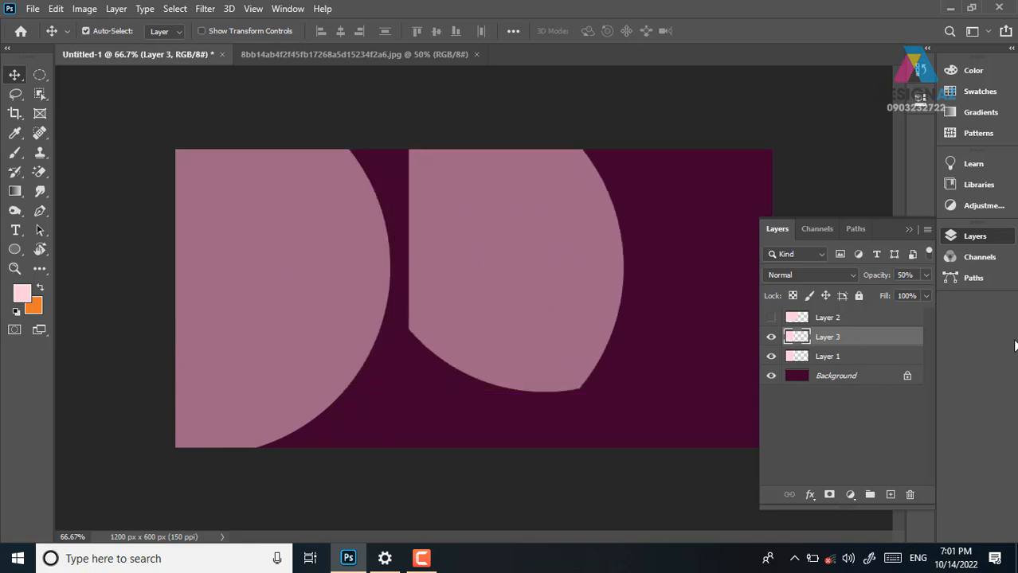
key("ctrl+z")
left_click(925, 275)
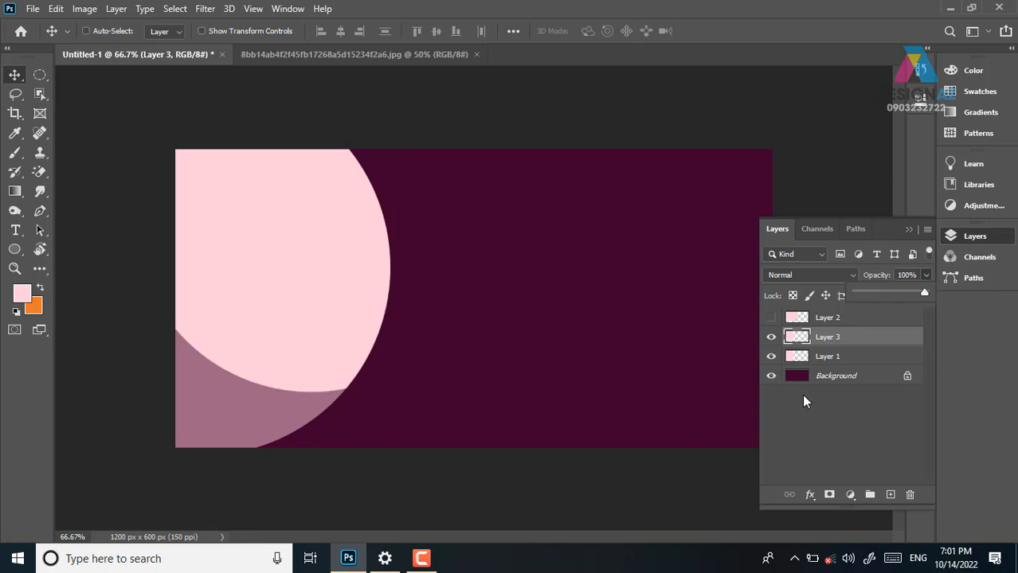
left_click(771, 319)
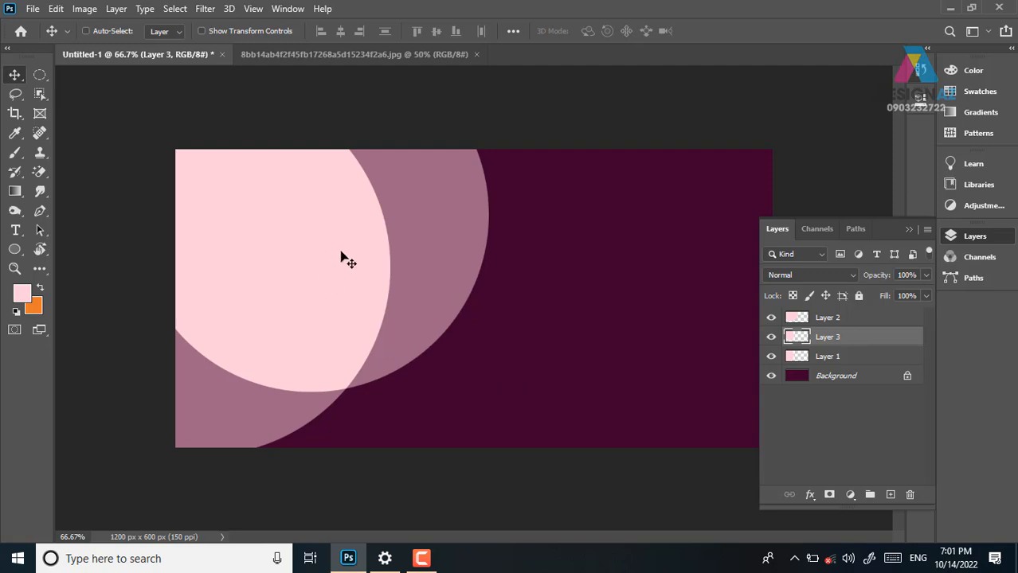
Try moving Layer 2's circle slightly to the right and undo the move
right_click(323, 217)
left_click(351, 224)
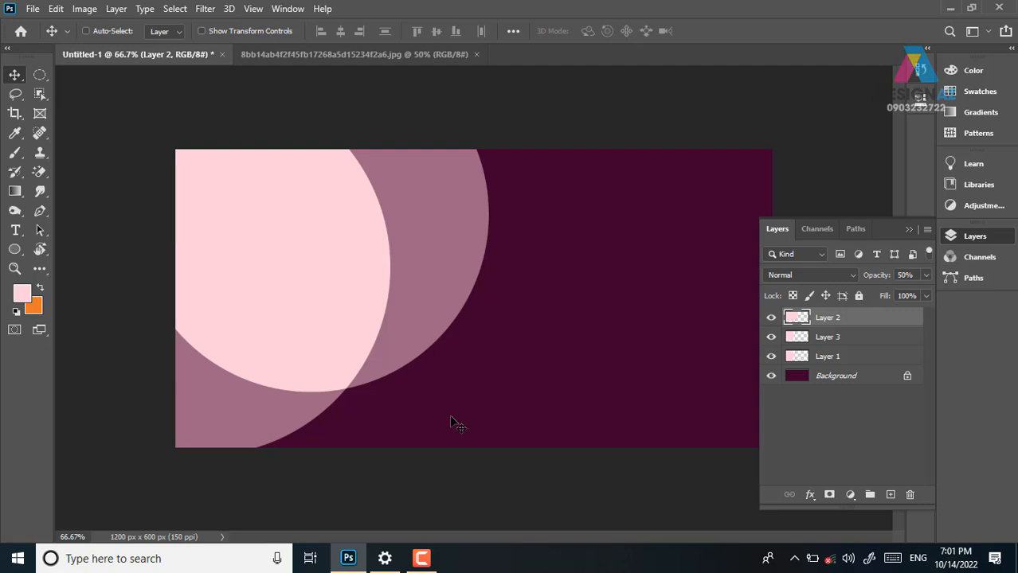
left_click(466, 288)
left_click_drag(463, 285, 512, 294)
key("ctrl+z")
Load Layer 2's circle as a selection and expand the selection by 9 pixels
left_click(797, 318, "ctrl")
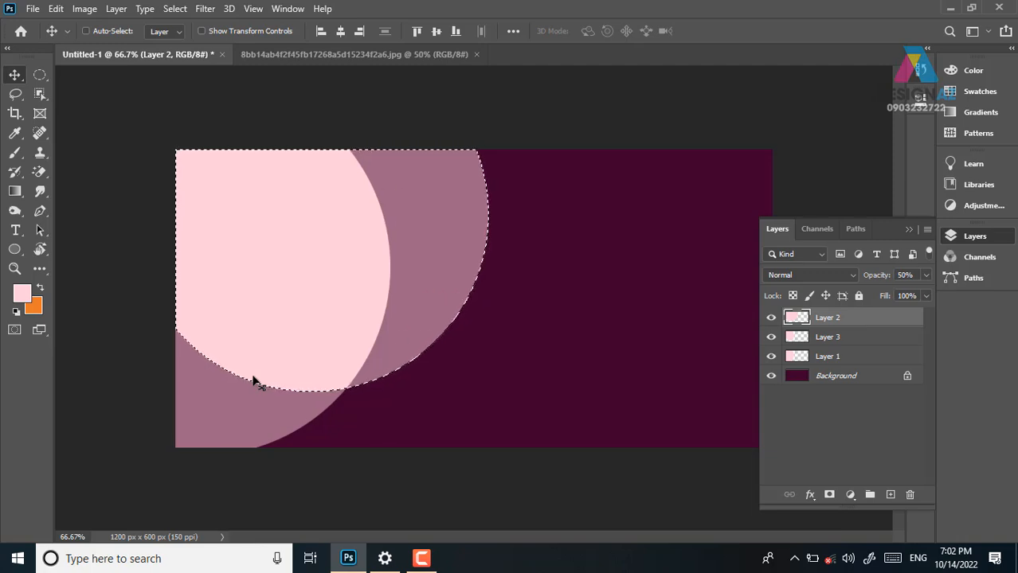
left_click(175, 9)
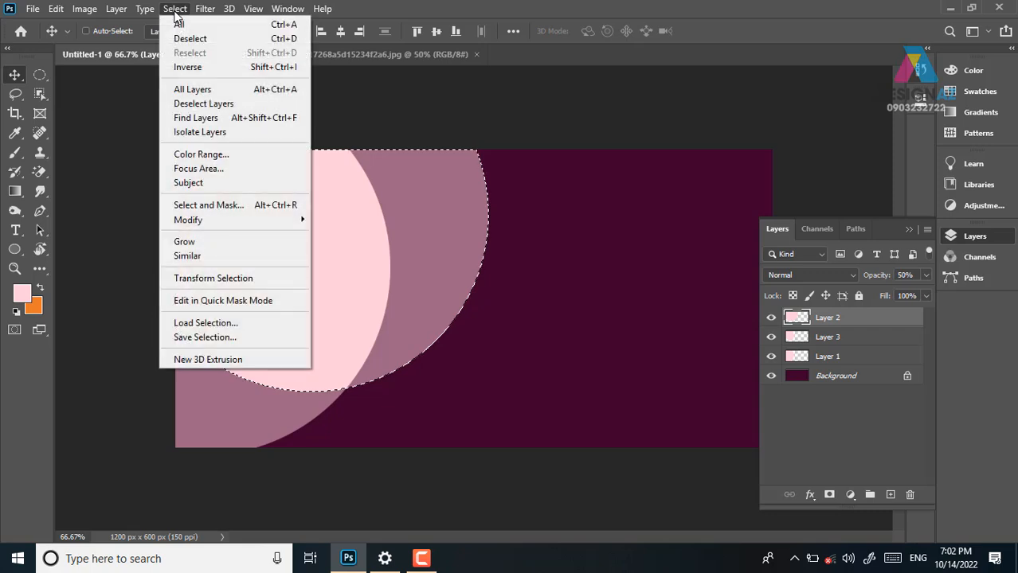
mouse_move(252, 228)
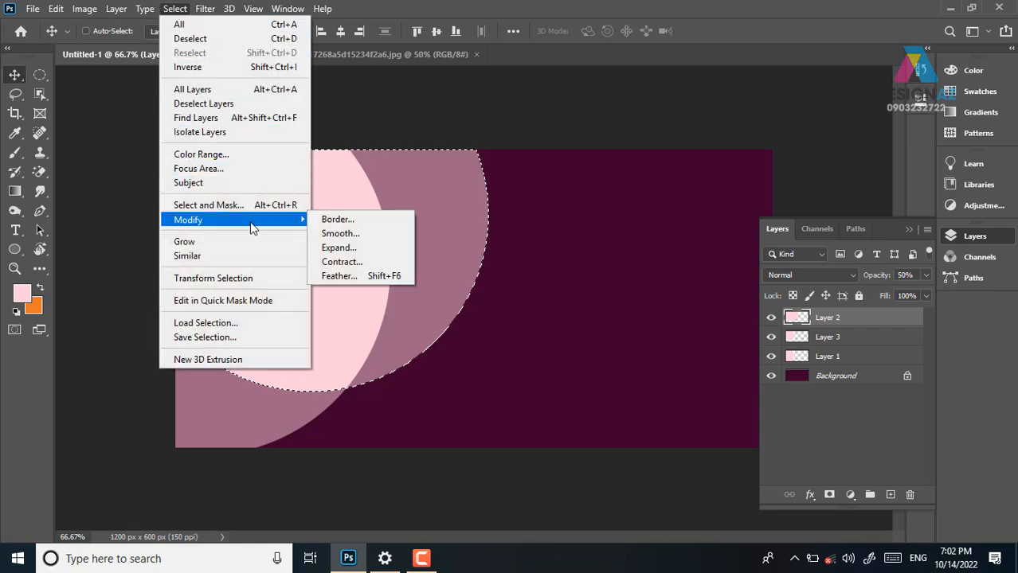
left_click(365, 248)
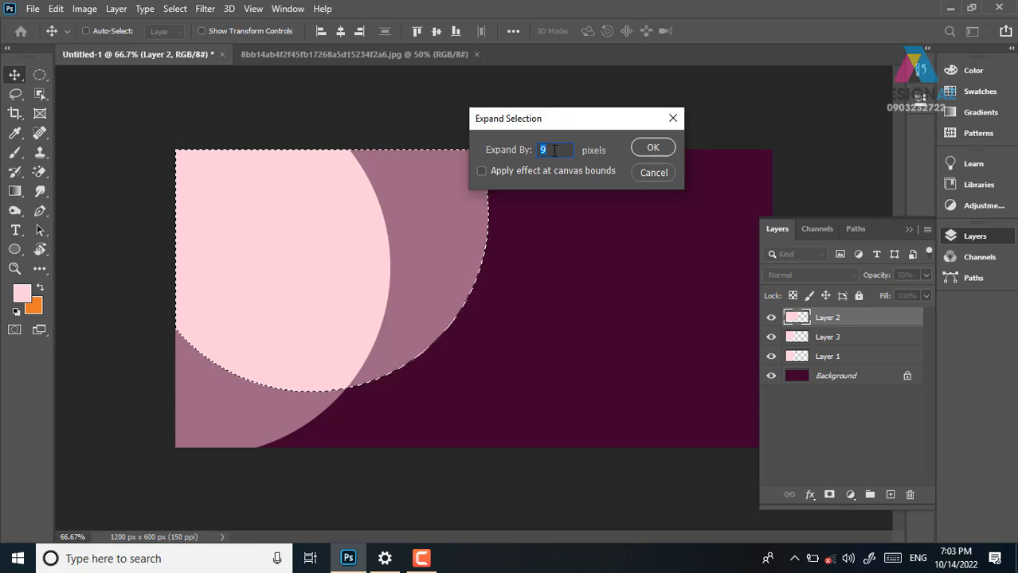
left_click(653, 149)
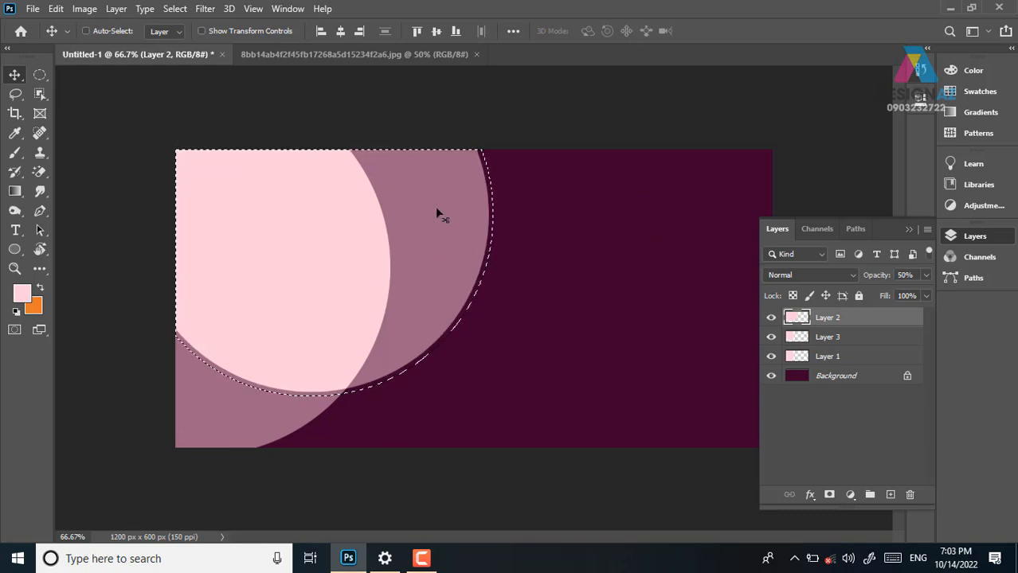
Delete the expanded selection area from Layer 1 with Layer 2 temporarily hidden, and deselect
left_click(772, 321)
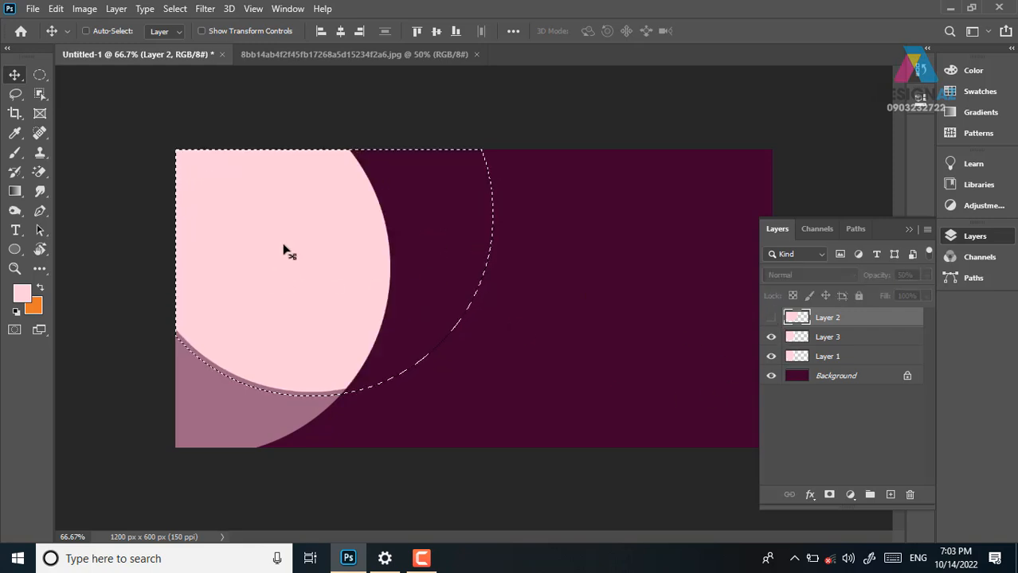
left_click(771, 337)
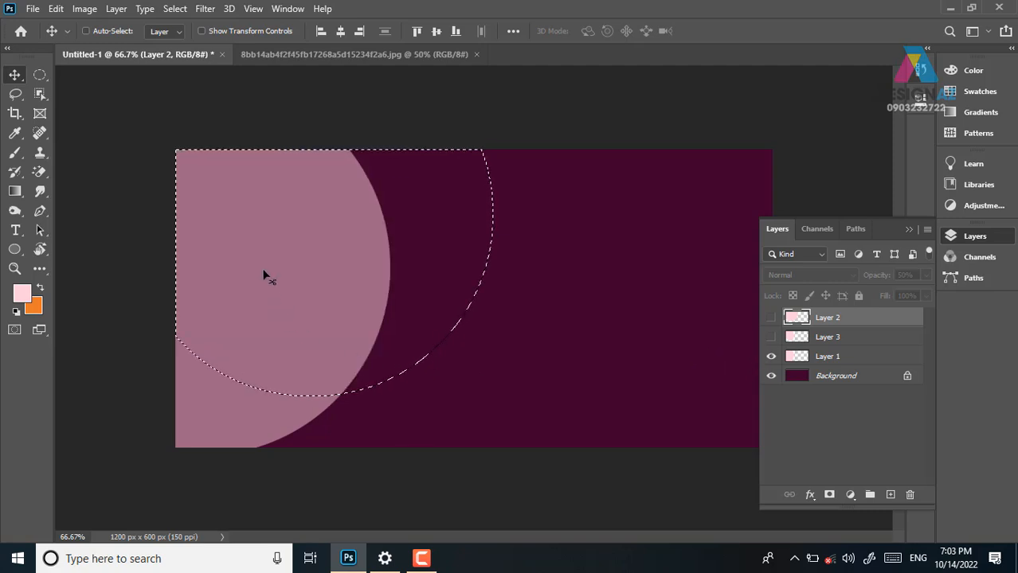
left_click(771, 336)
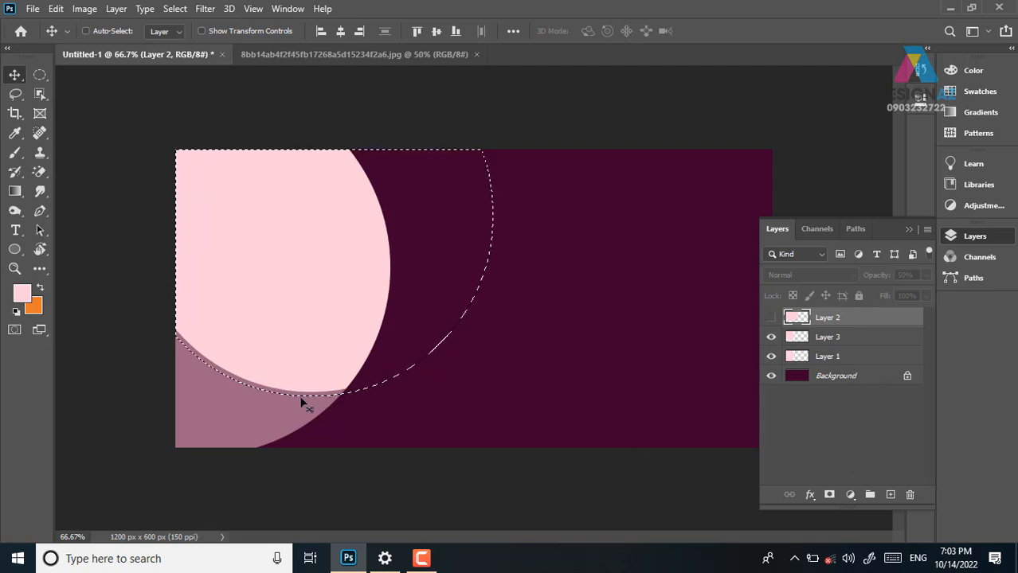
right_click(239, 420)
left_click(259, 424)
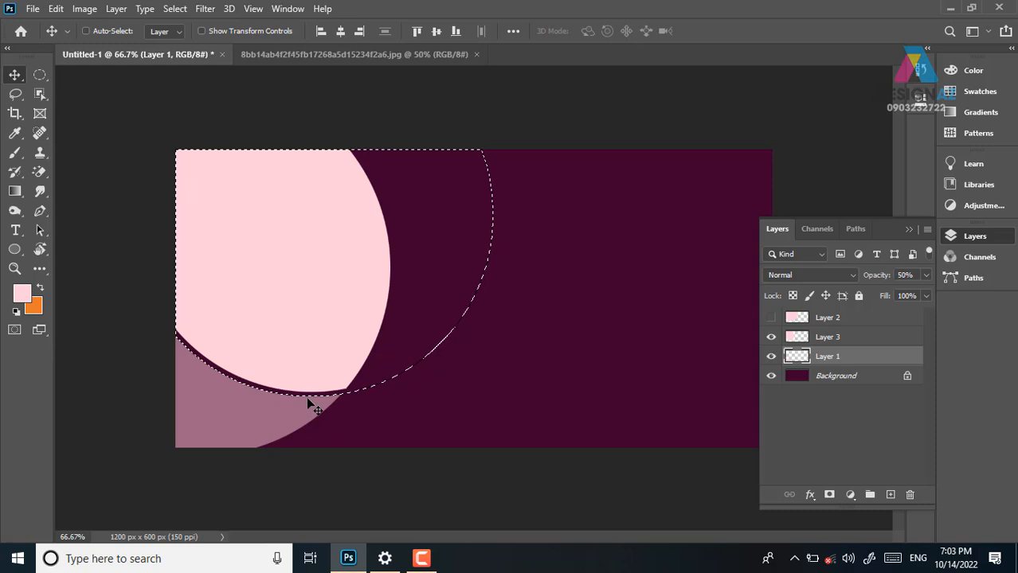
key("ctrl+d")
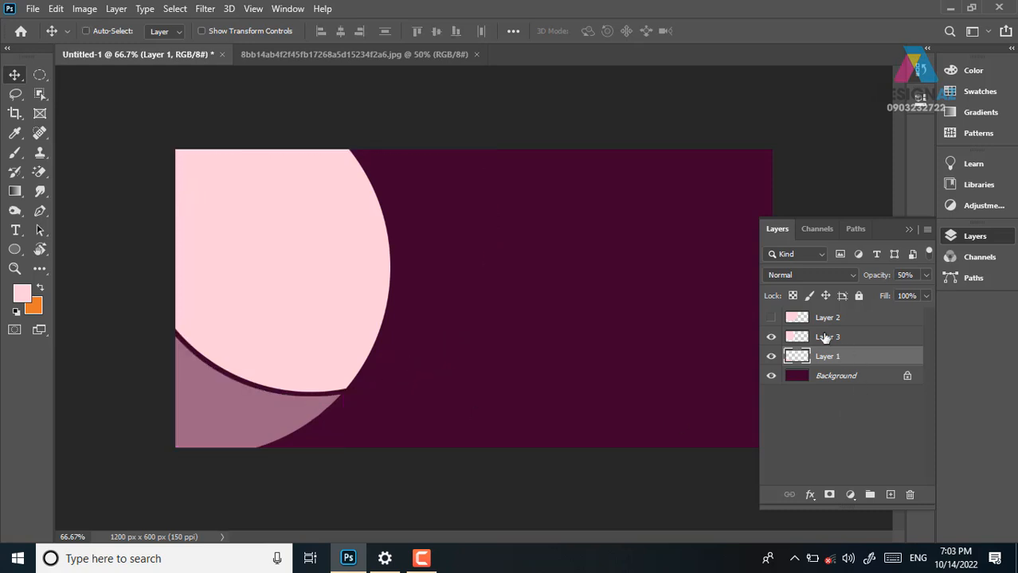
left_click(771, 317)
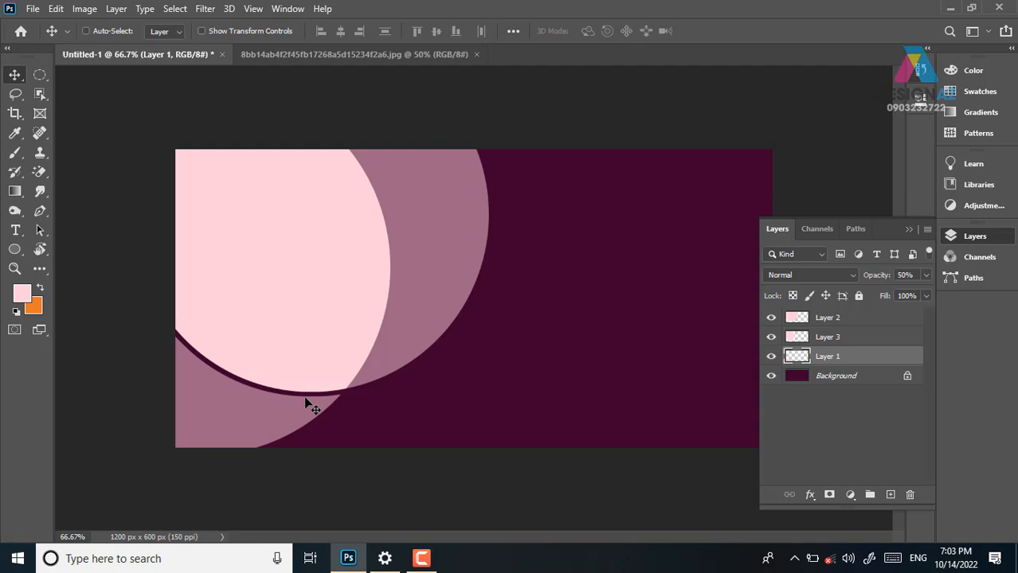
right_click(283, 253)
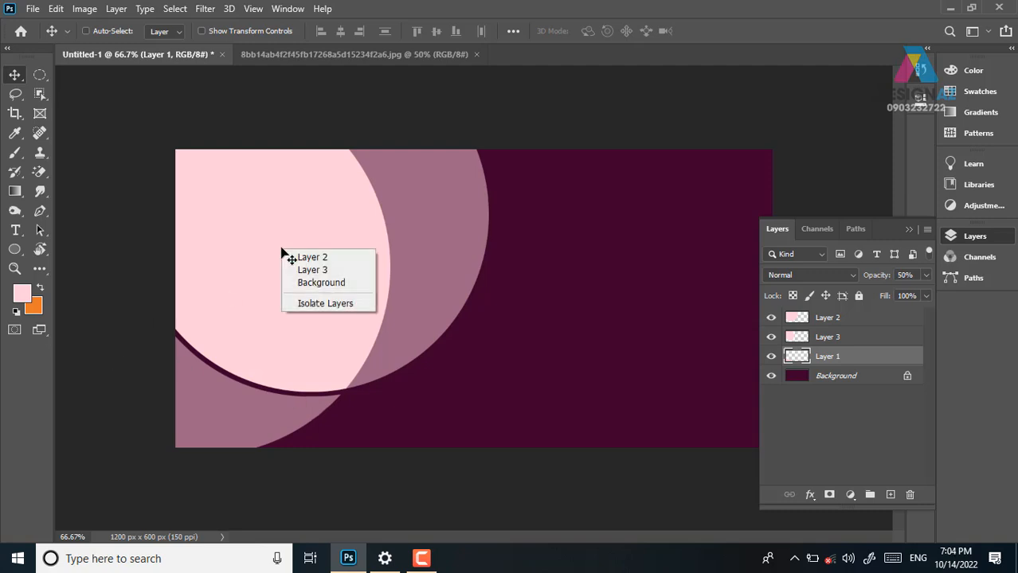
left_click(314, 258)
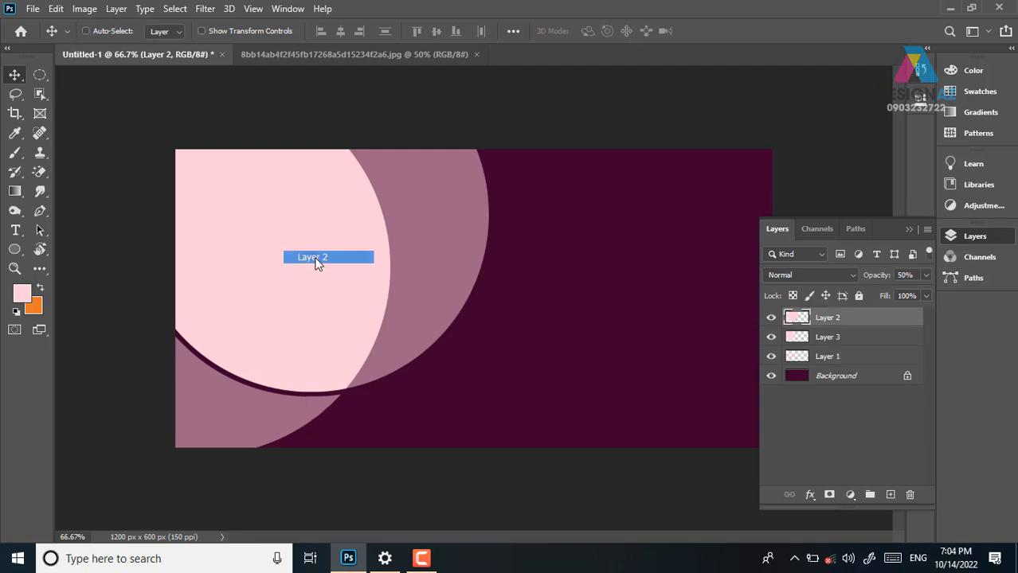
left_click(799, 322, "ctrl")
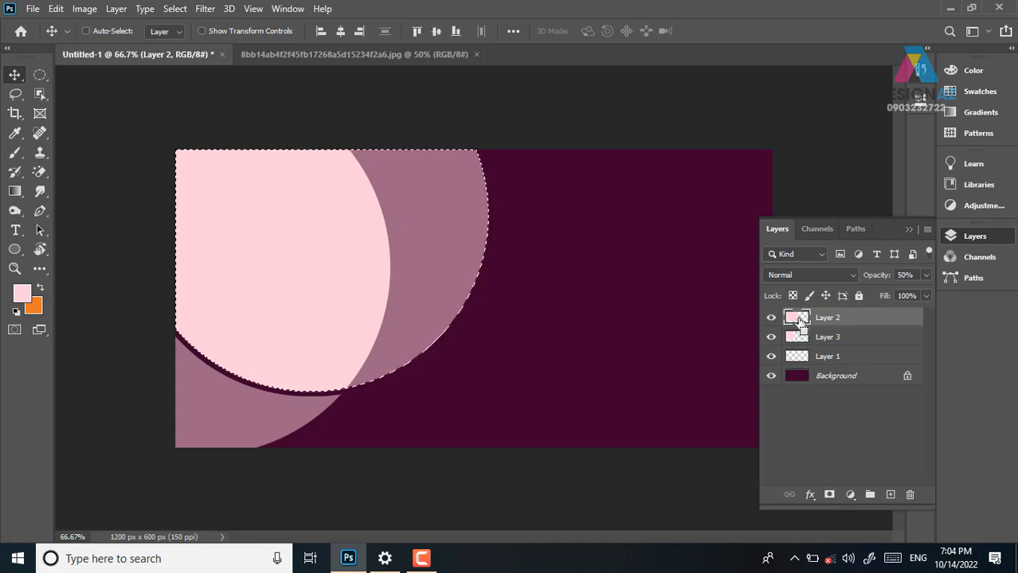
left_click(798, 340)
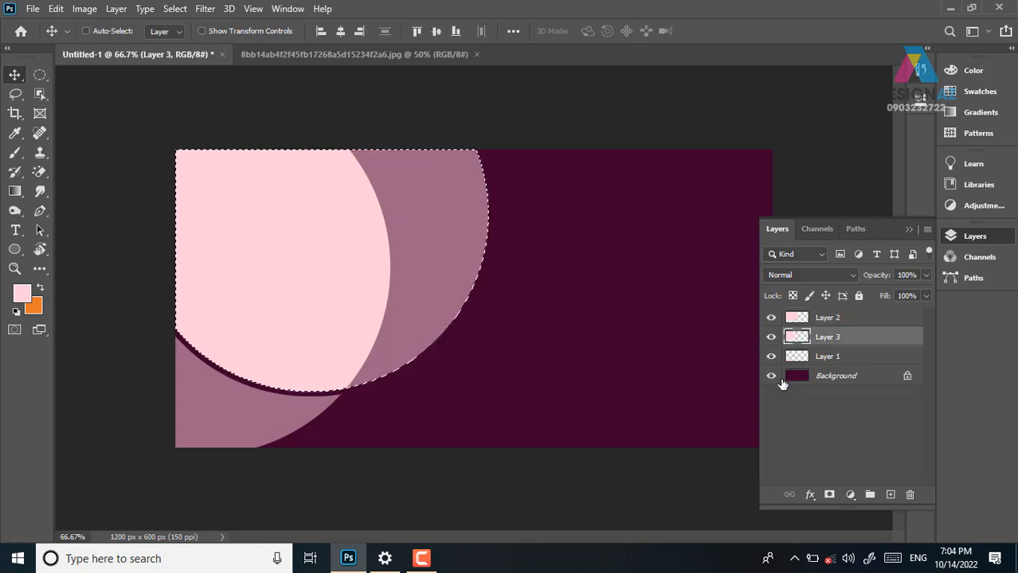
key("ctrl+d")
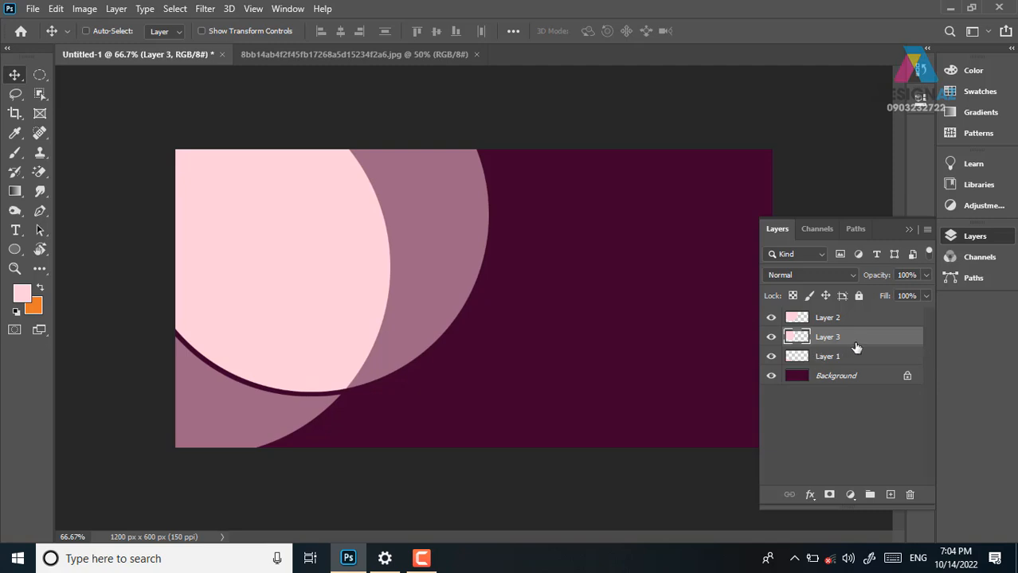
left_click_drag(327, 322, 446, 330)
key("ctrl+z")
Move Layer 3 above Layer 2 and load its shape as a selection expanded by 9 pixels
left_click_drag(866, 339, 814, 316)
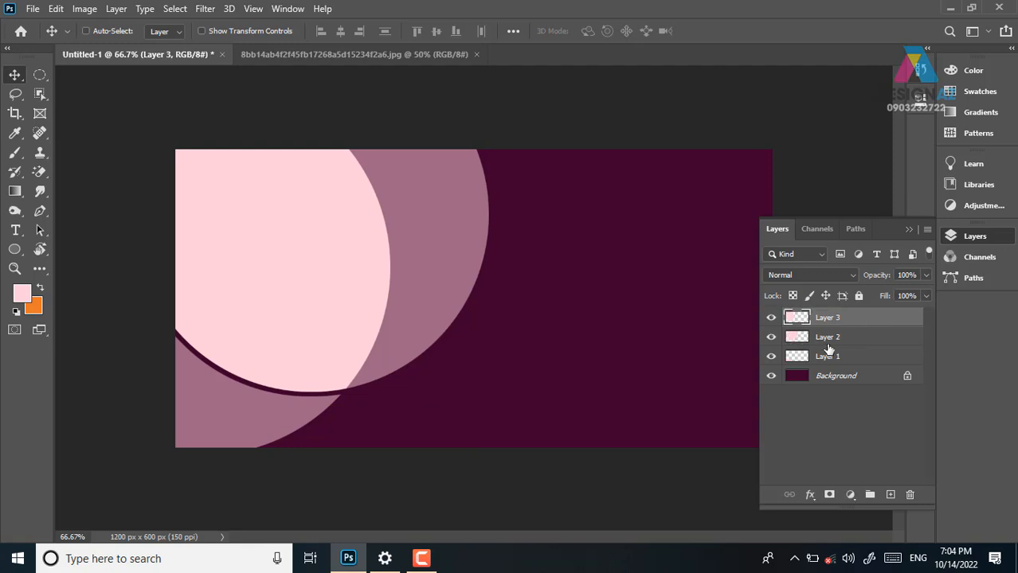
left_click(791, 322, "ctrl")
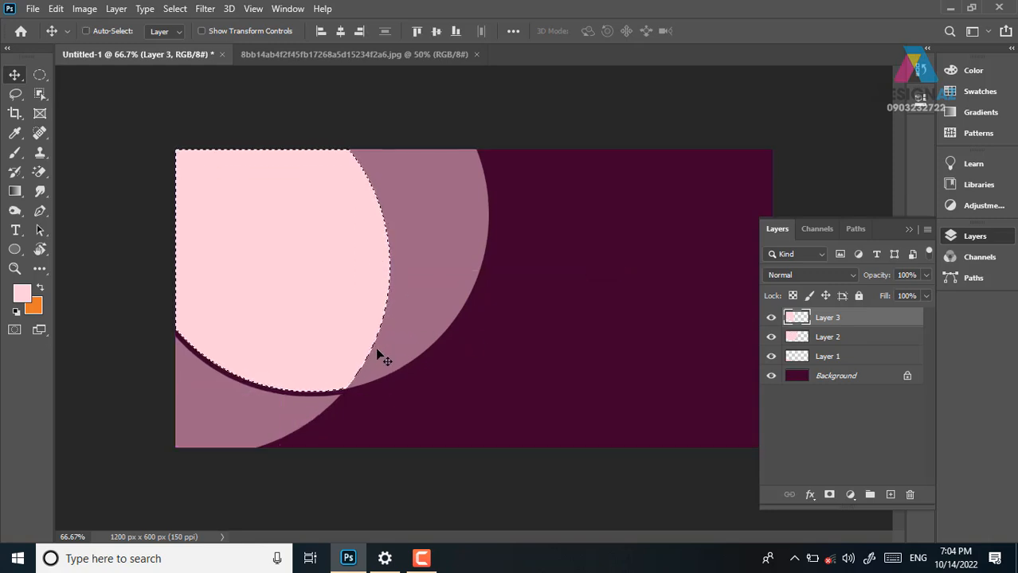
left_click(174, 9)
mouse_move(265, 222)
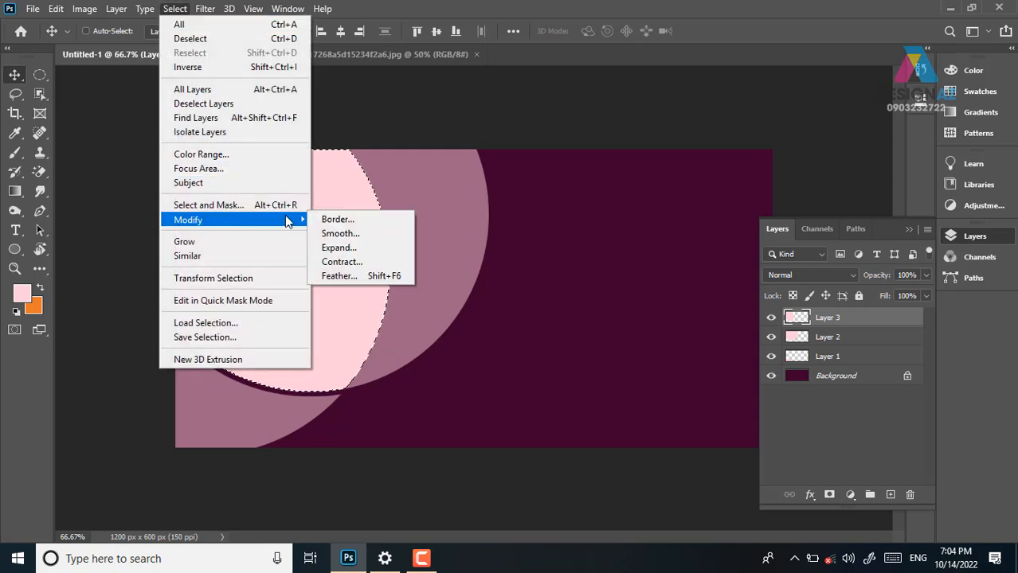
left_click(336, 248)
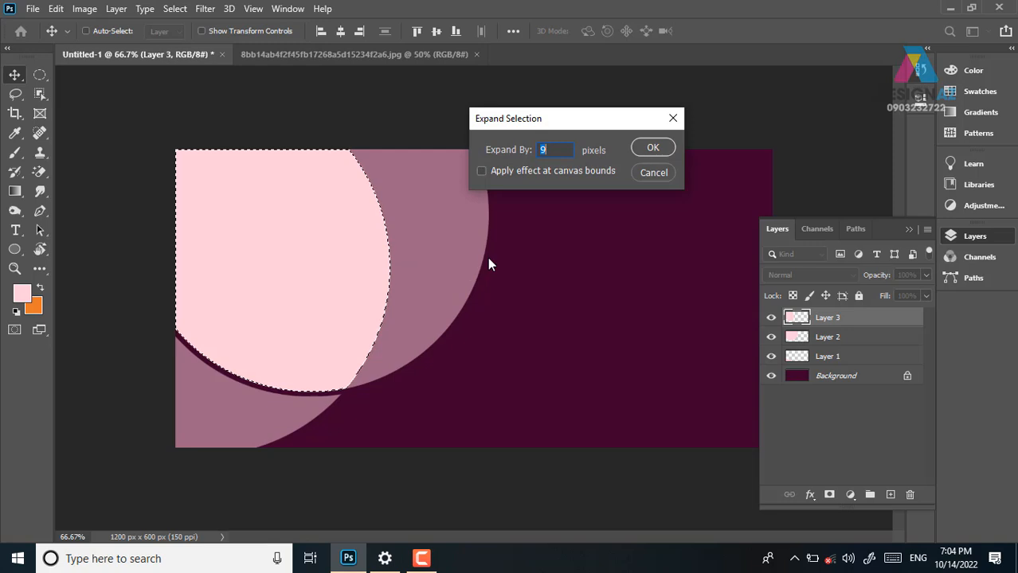
left_click(648, 150)
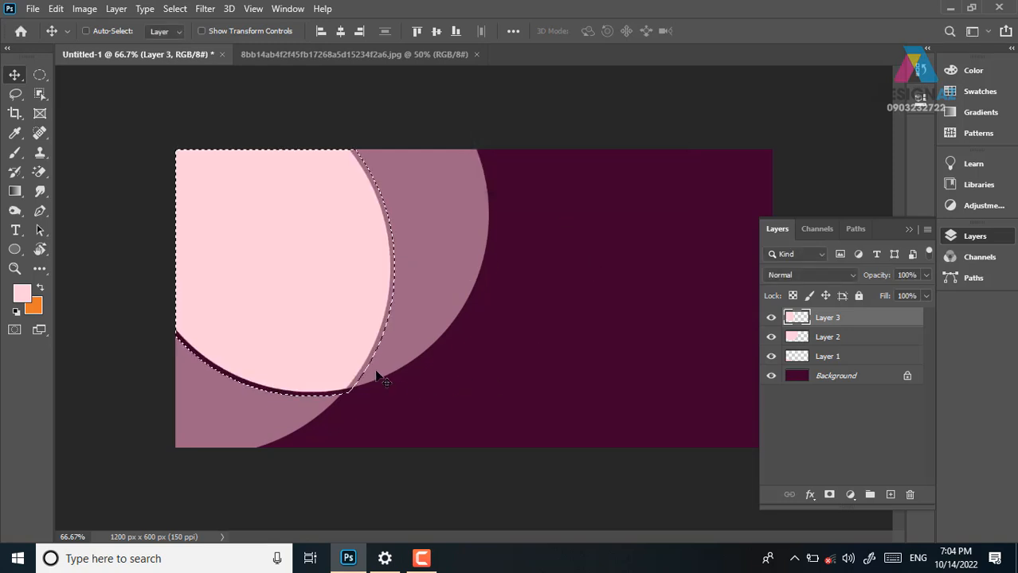
Delete the expanded Layer 3 selection area from Layer 2 and deselect
left_click(770, 317)
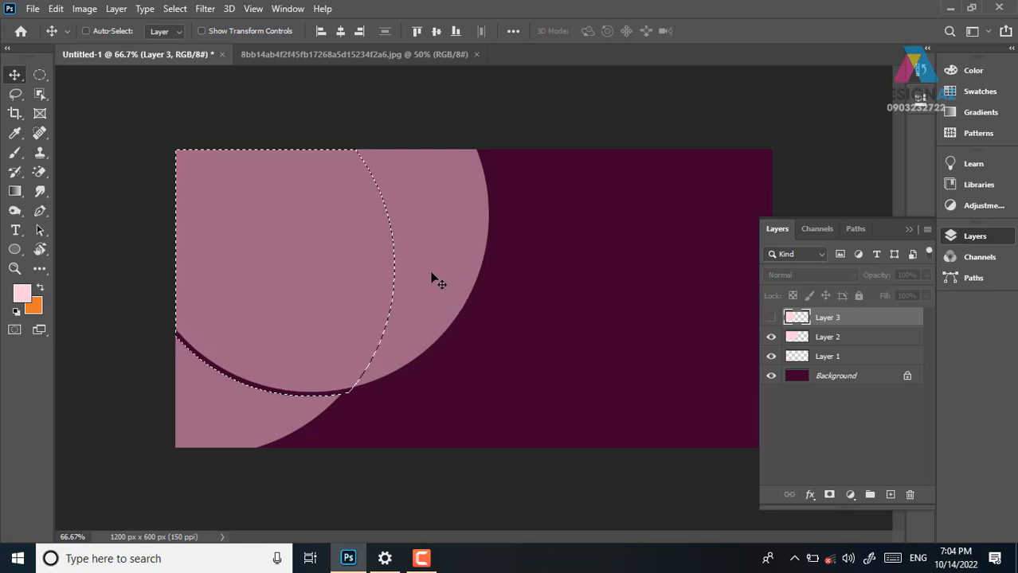
left_click(770, 322)
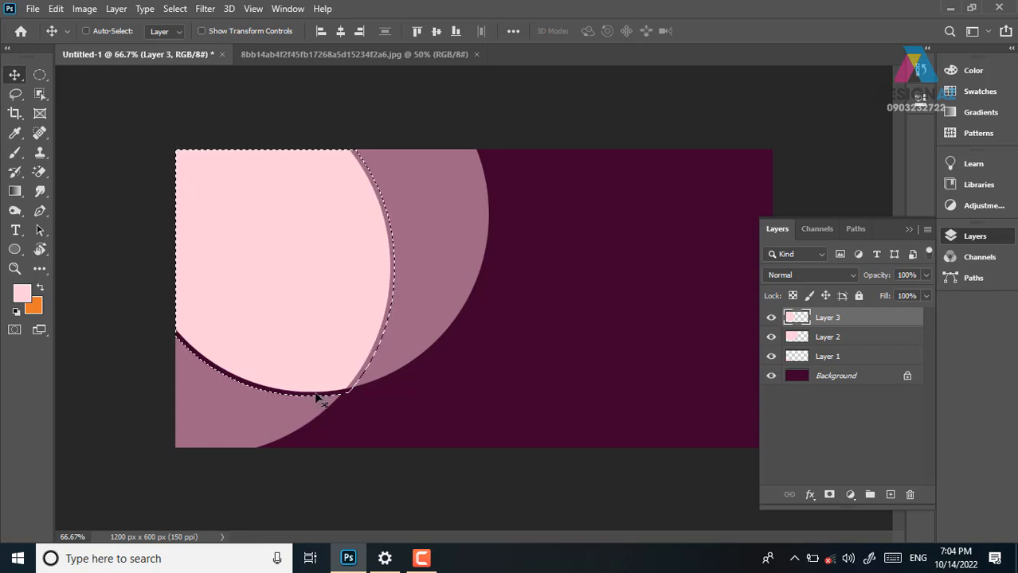
right_click(440, 244)
left_click(460, 251)
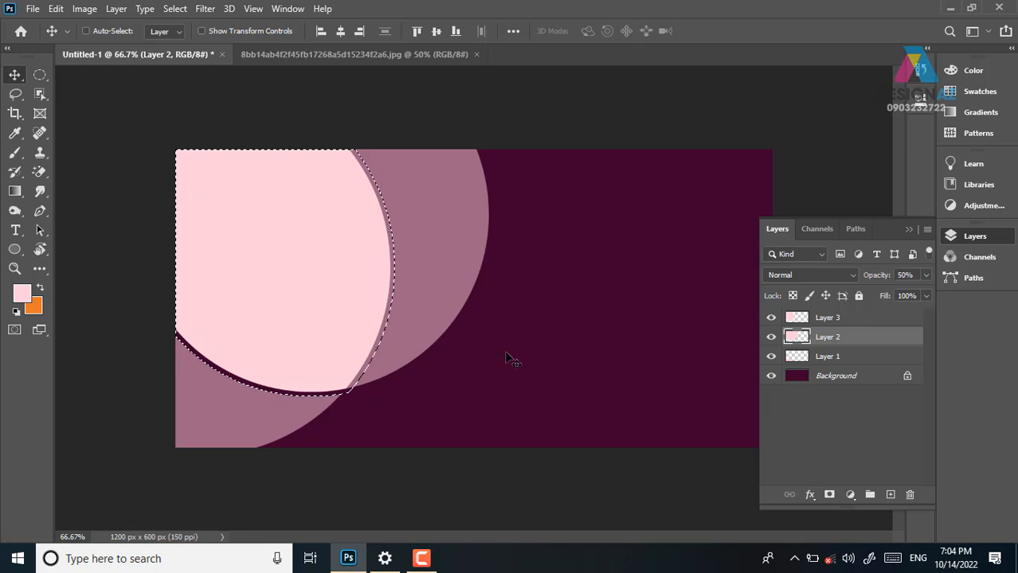
key("Left")
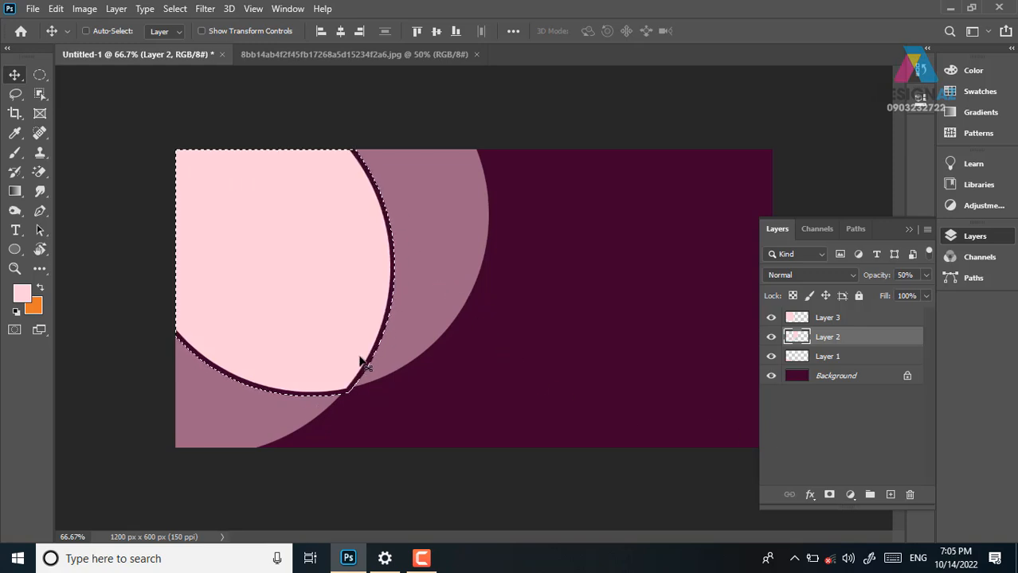
left_click(360, 363)
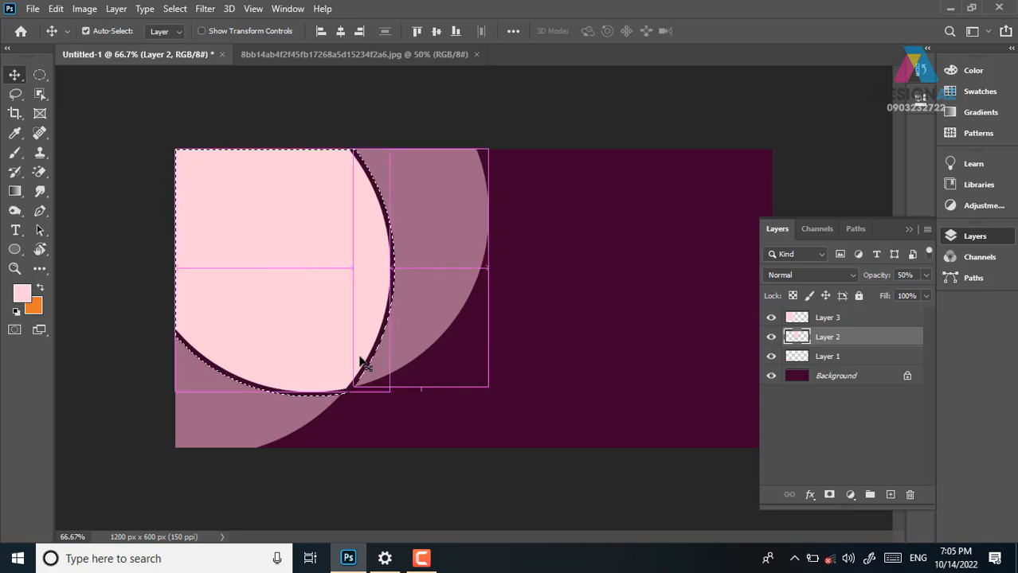
key("ctrl+d")
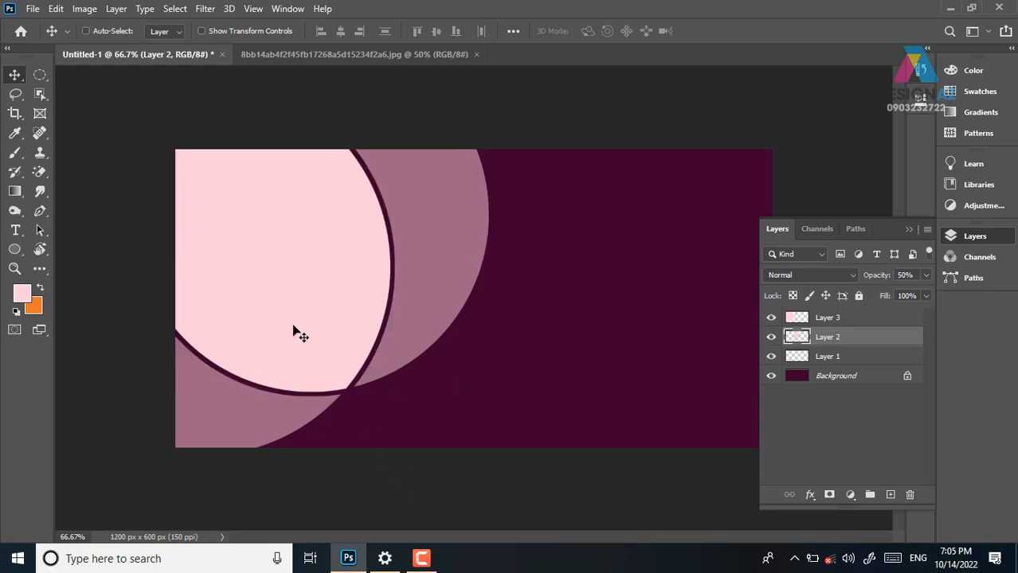
Set the opacity of Layer 2 and Layer 1 to 100%
right_click(433, 243)
left_click(455, 240)
left_click(926, 275)
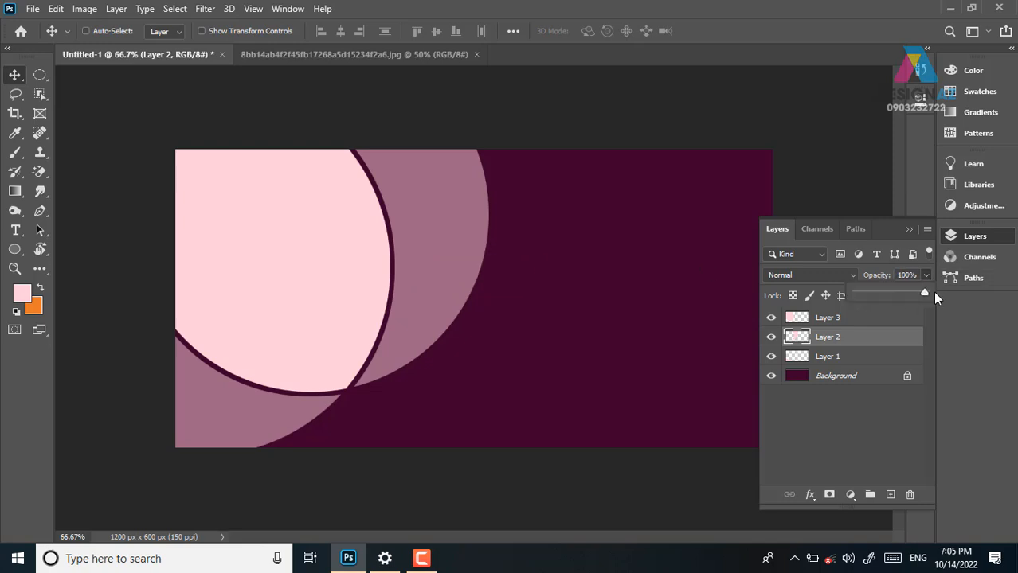
left_click_drag(930, 290, 940, 293)
right_click(236, 404)
left_click(258, 411)
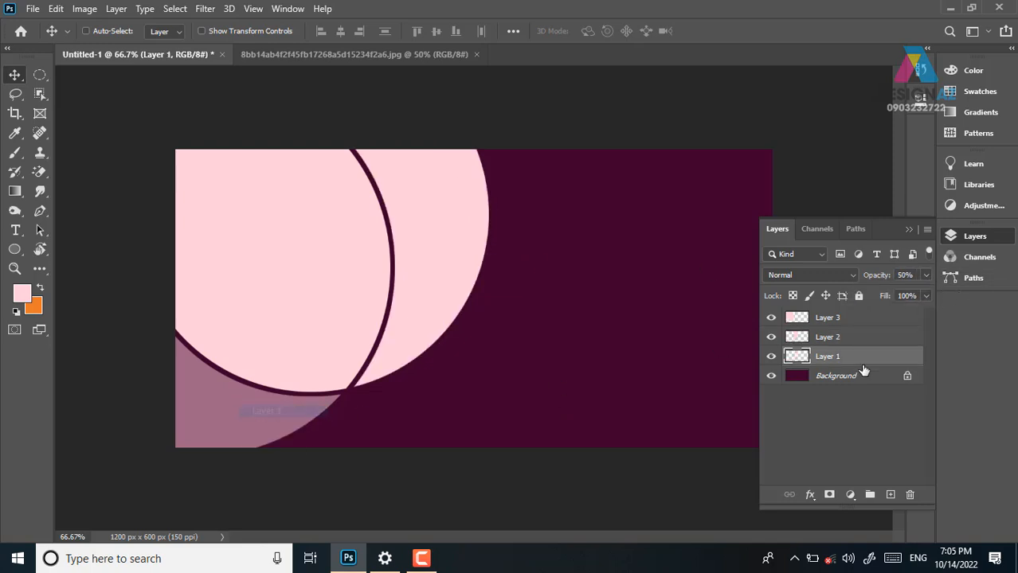
left_click(925, 274)
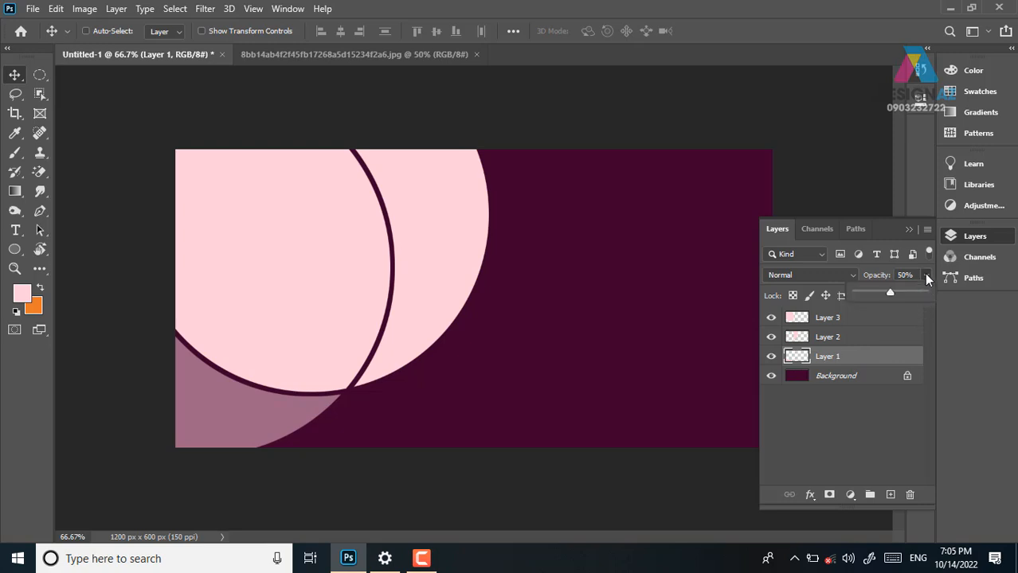
left_click_drag(893, 293, 937, 294)
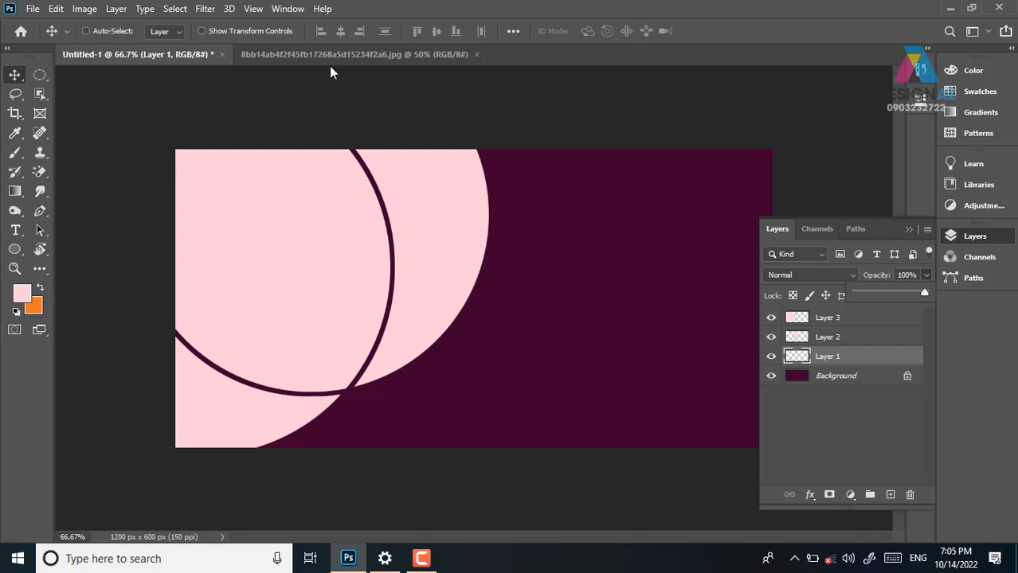
Make Layer 3 the active layer and open the photo Gucci-Bamboo-2014-Eyewear-01.jpg
right_click(263, 193)
left_click(299, 199)
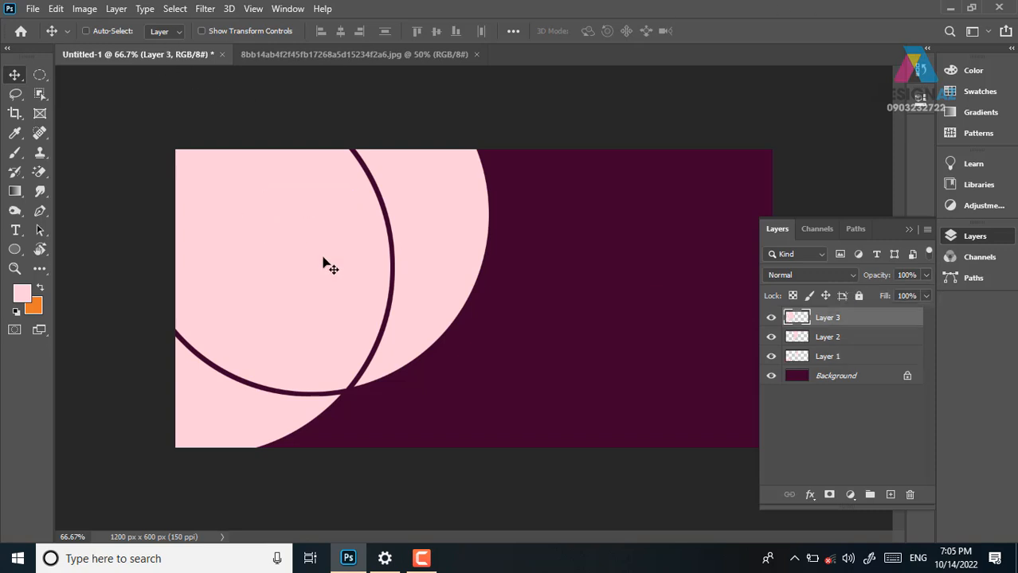
key("ctrl+o")
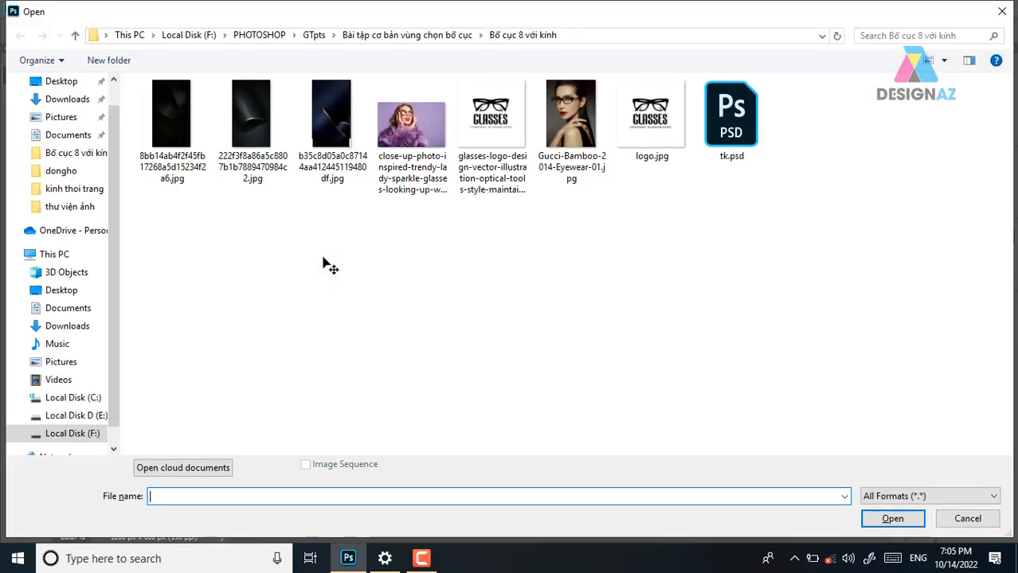
left_click(589, 112)
left_click(886, 522)
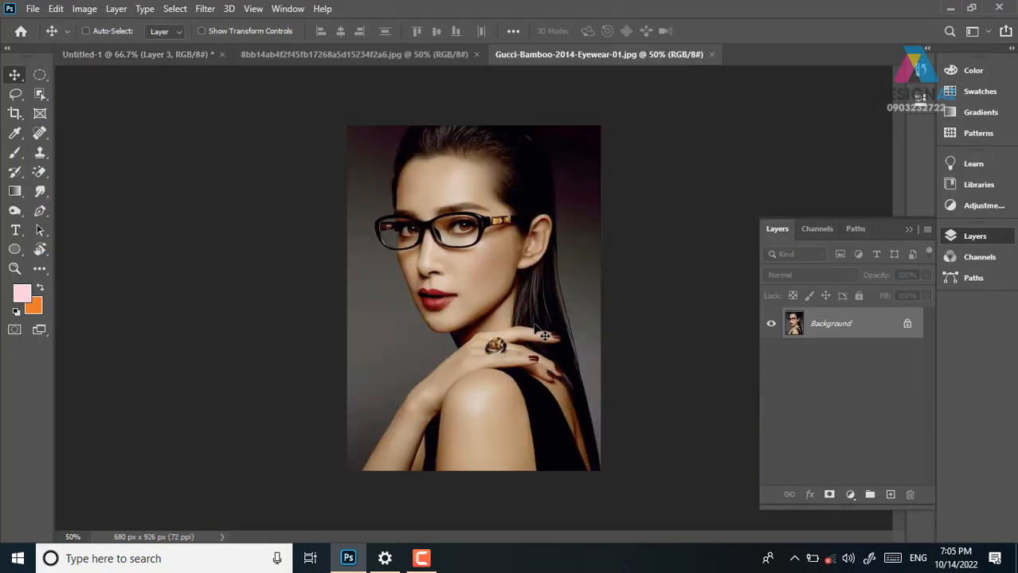
Select and copy the entire Gucci-Bamboo-2014-Eyewear-01.jpg photo, and close its document
key("ctrl+plus")
key("ctrl+plus")
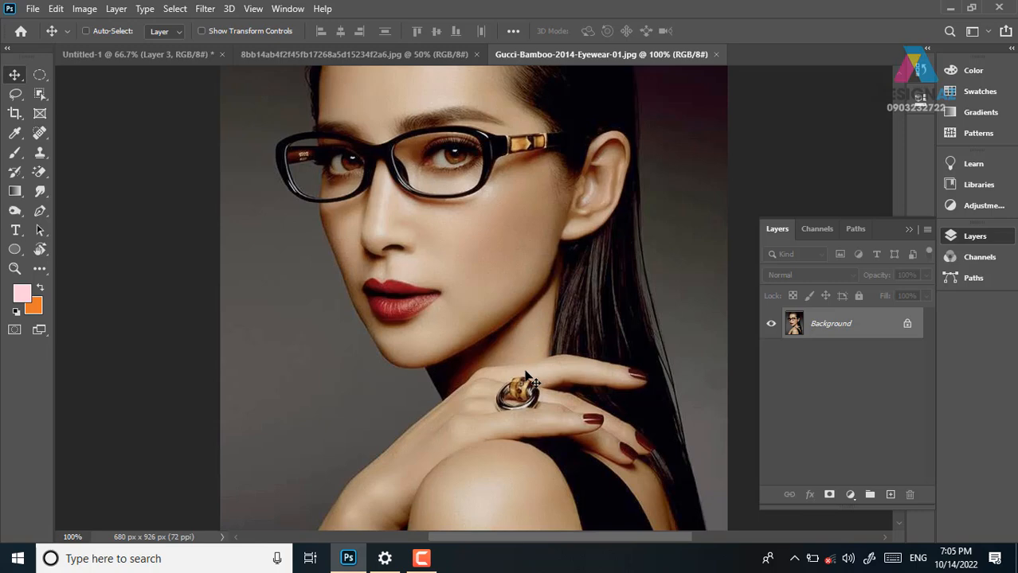
key("ctrl")
key("ctrl+a")
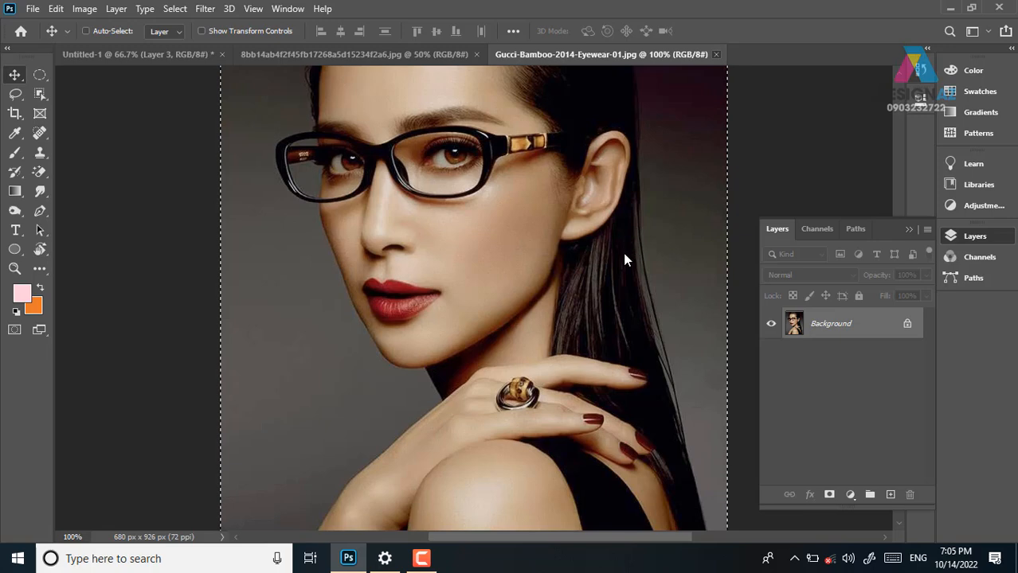
key("ctrl+w")
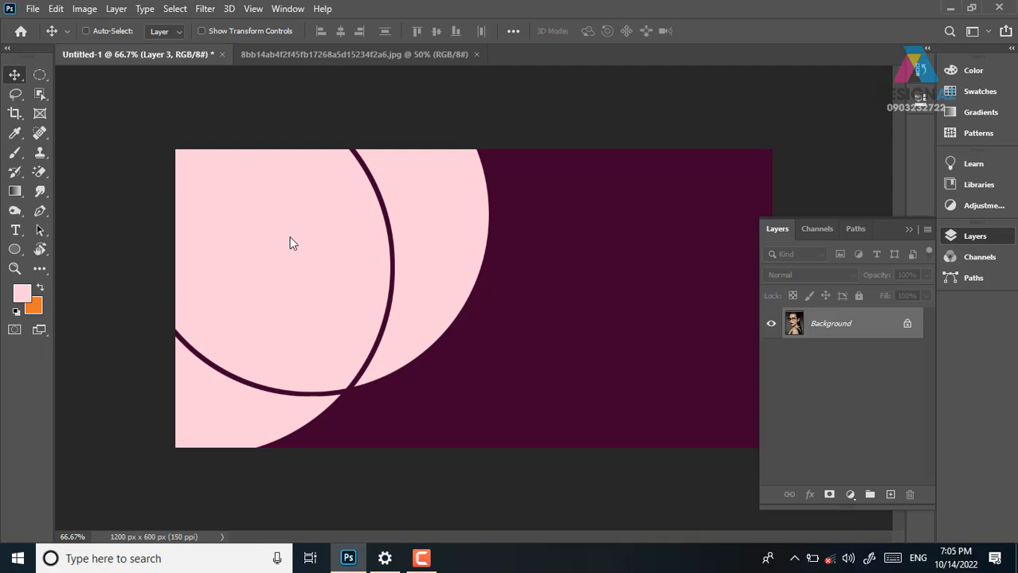
Paste the eyewear photo above Layer 3, clip it to that layer, and shift it over the large circle
right_click(281, 266)
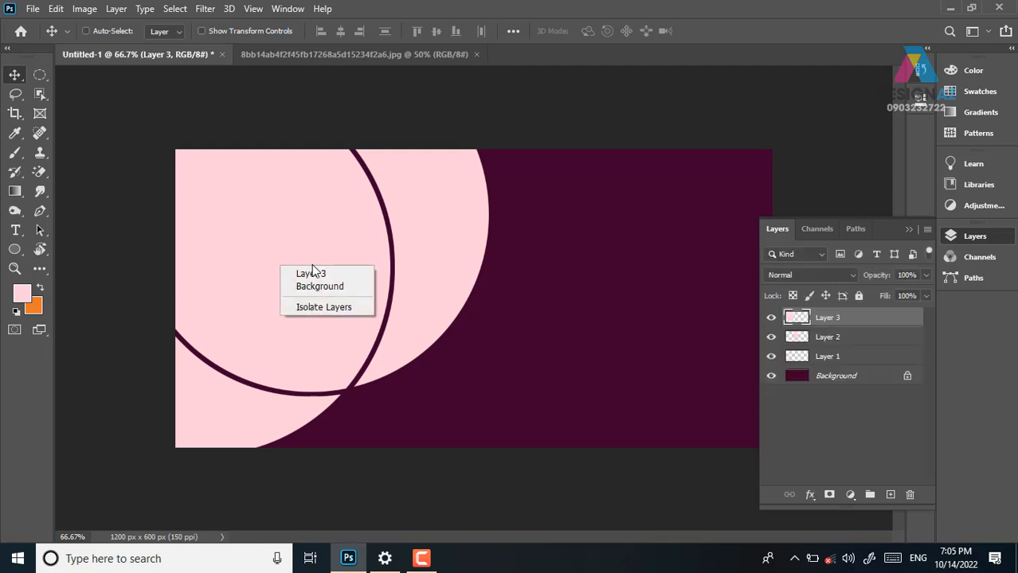
left_click(310, 273)
left_click_drag(326, 277, 297, 249)
key("ctrl+z")
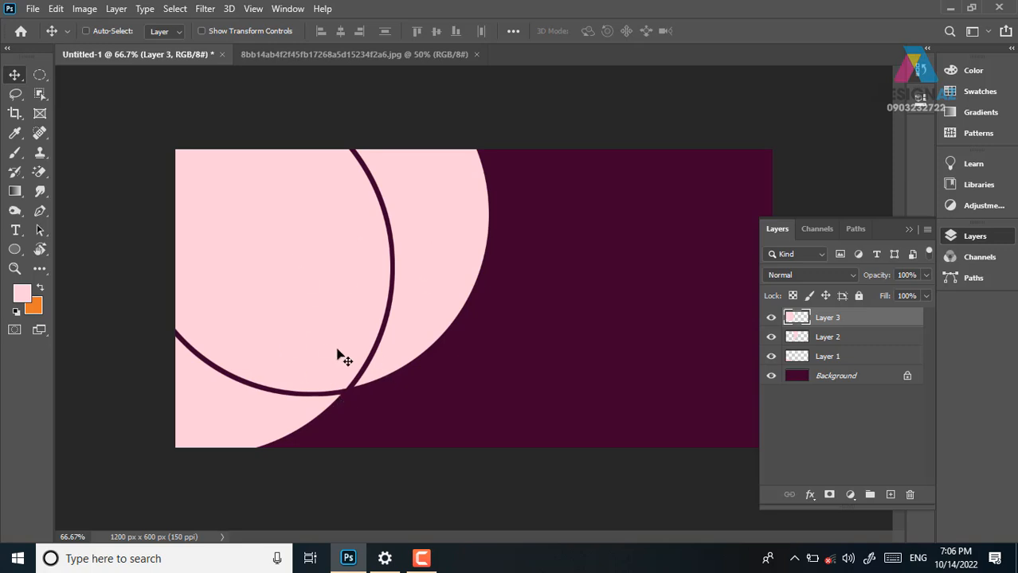
key("ctrl+v")
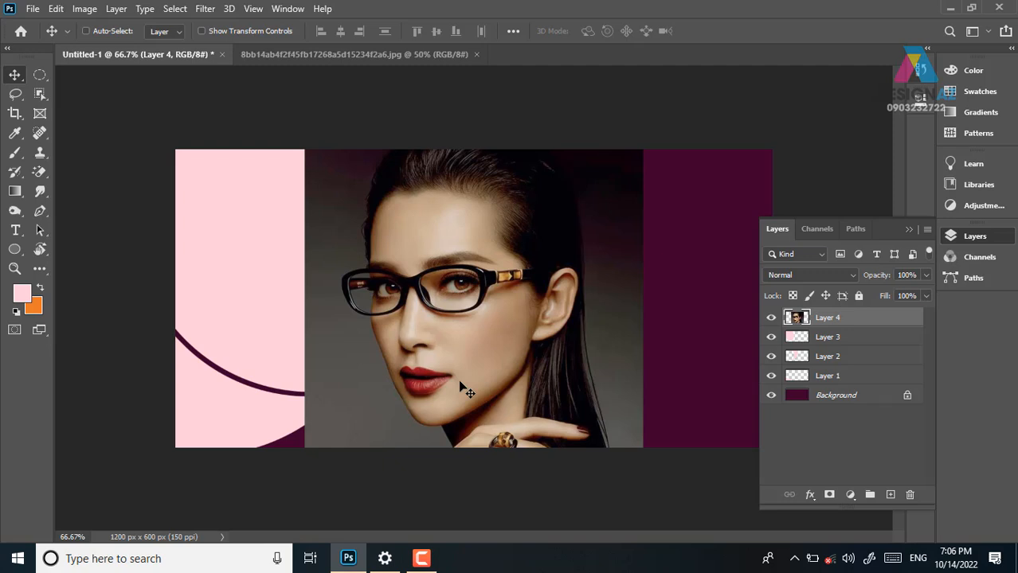
key("ctrl+alt+g")
left_click_drag(390, 348, 224, 289)
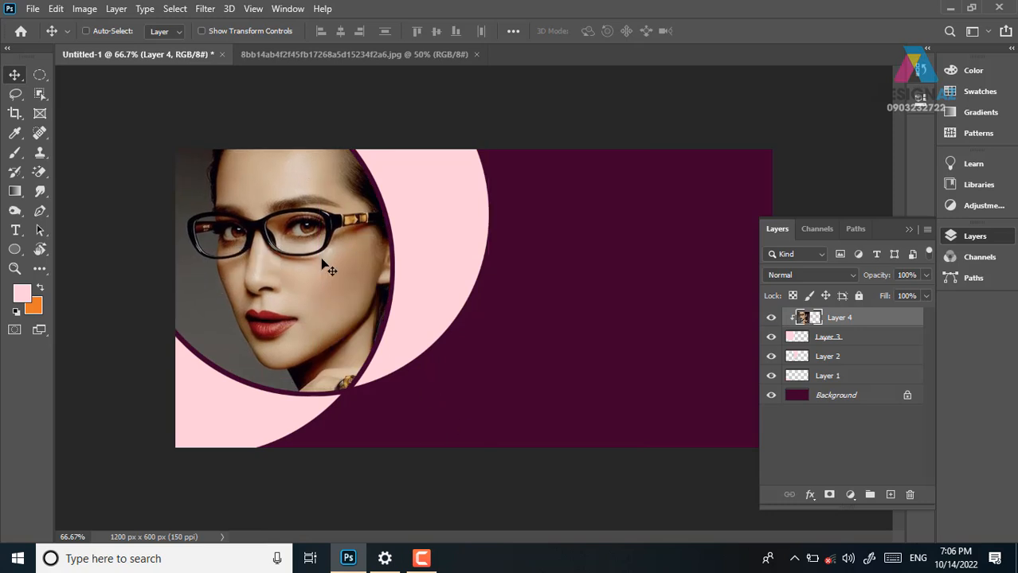
Scale the clipped eyewear photo to about 66.7% and position the woman's face and hand inside the large circle
key("ctrl+t")
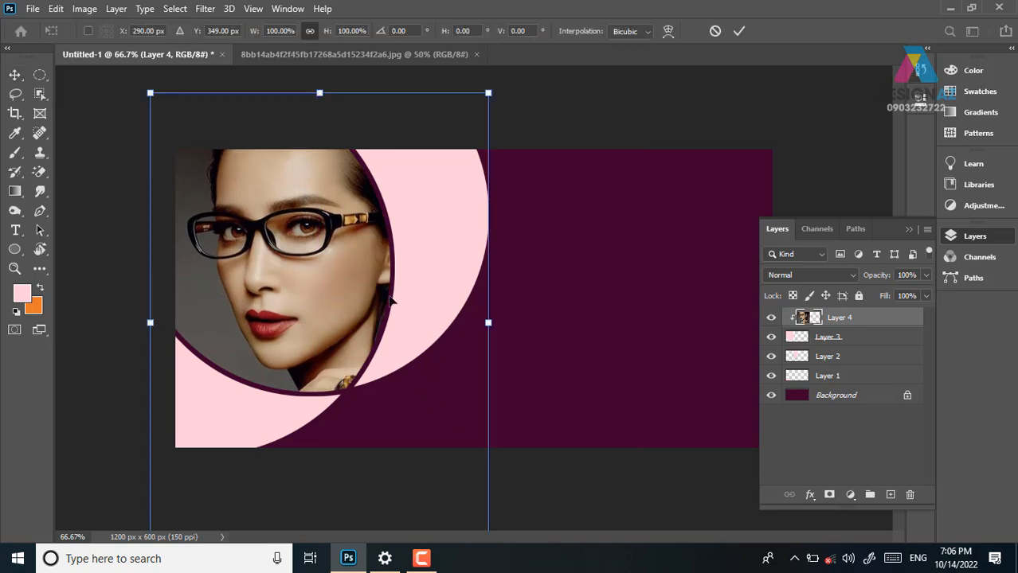
left_click_drag(484, 89, 446, 139)
left_click_drag(428, 273, 426, 155)
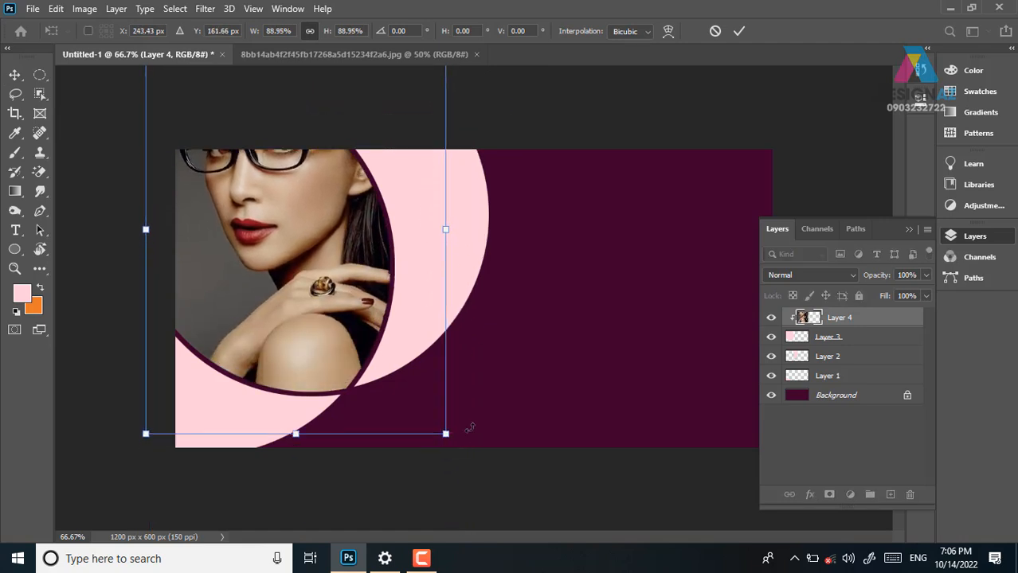
left_click_drag(448, 431, 385, 362)
left_click_drag(309, 229, 319, 302)
left_click_drag(146, 102, 172, 135)
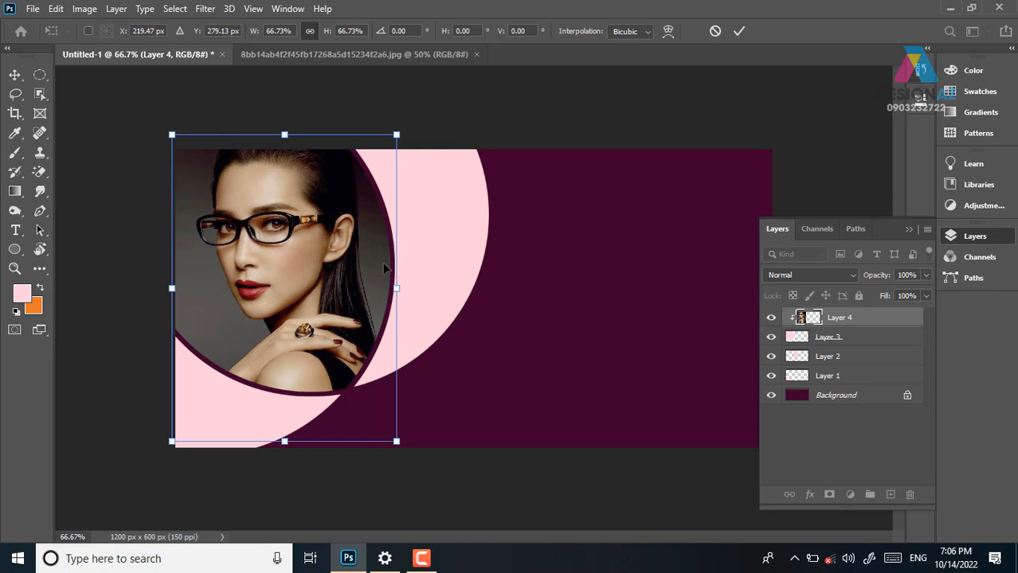
key("Return")
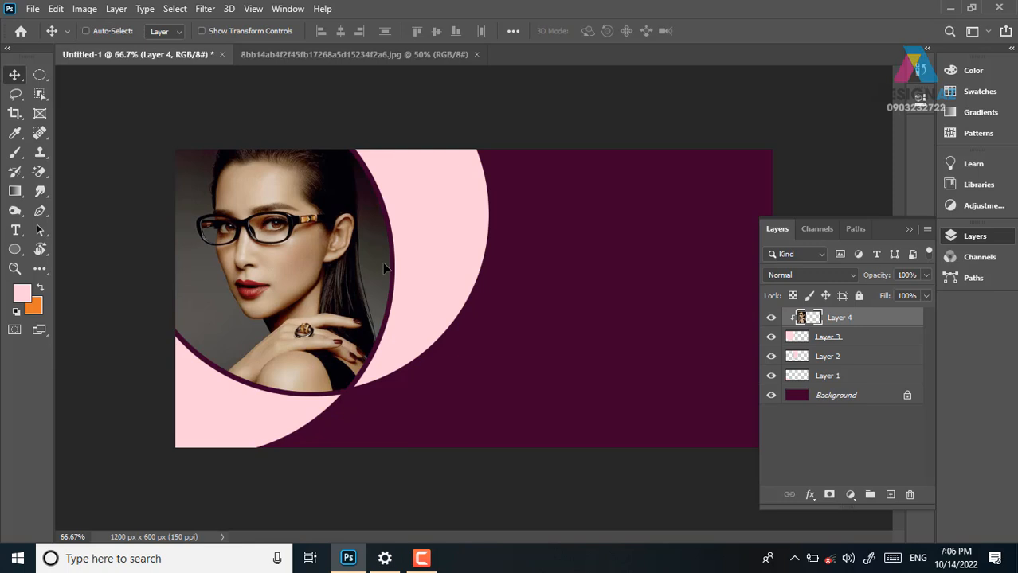
Make Layer 2 active and open the close-up photo of the lady in sunglasses and purple fur
right_click(461, 220)
left_click(481, 228)
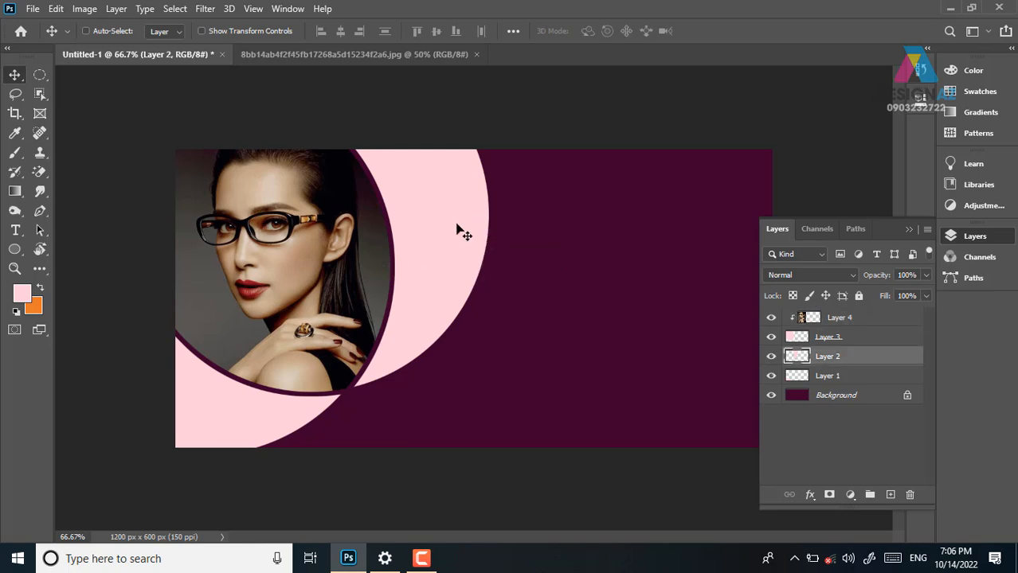
key("ctrl")
key("ctrl+o")
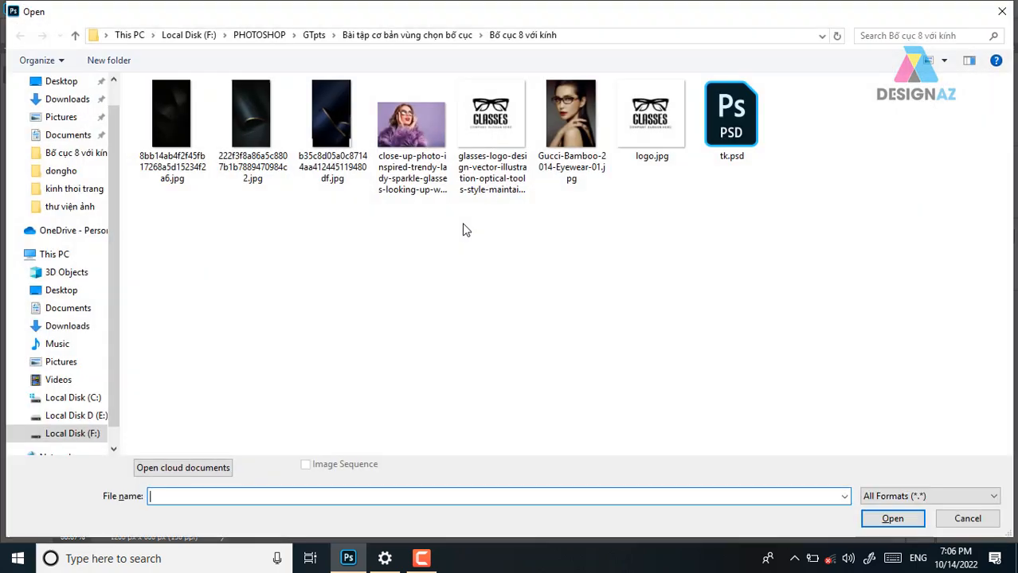
left_click(410, 127)
left_click(902, 523)
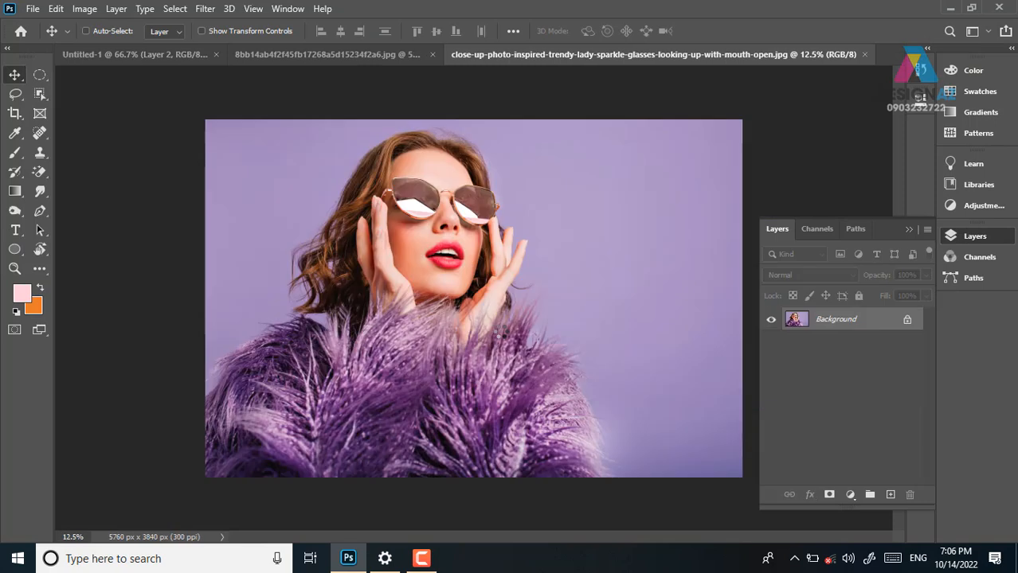
Select and copy the entire sunglasses photo, and close its document
key("ctrl")
key("ctrl+a")
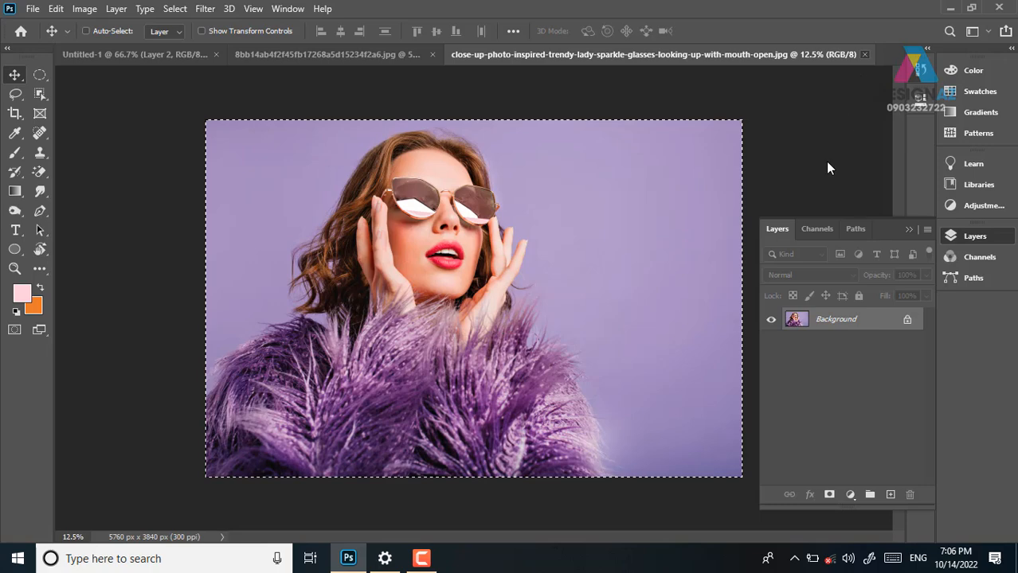
key("ctrl+w")
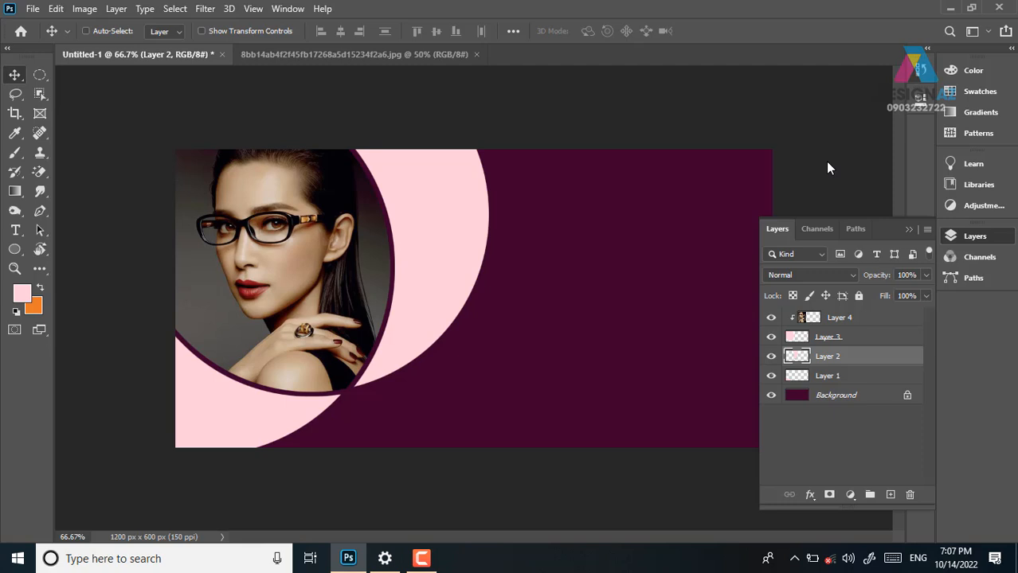
Paste the sunglasses photo above Layer 2 and clip it to that crescent shape
right_click(456, 230)
left_click(484, 239)
key("ctrl+v")
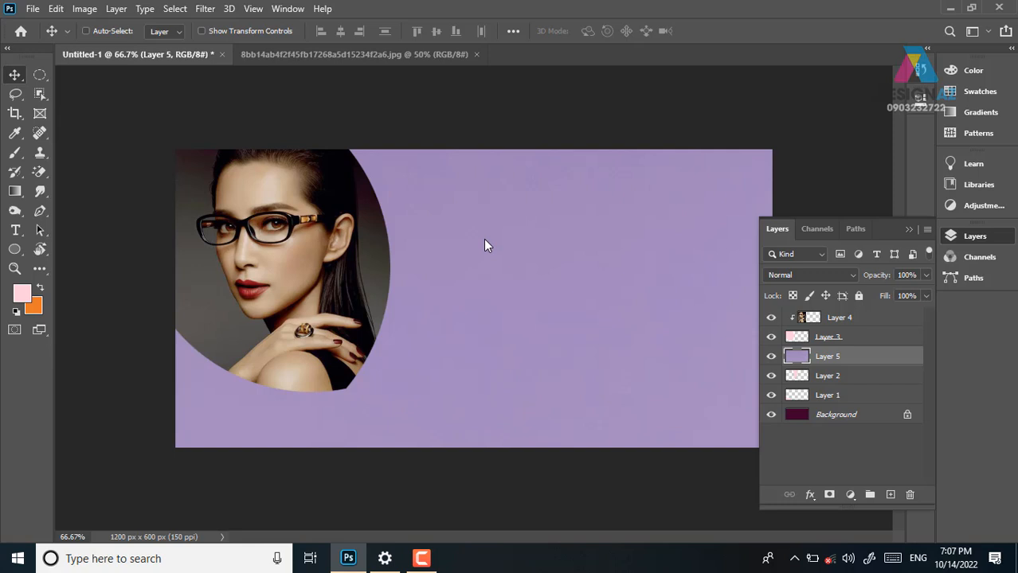
key("ctrl")
key("ctrl+alt+g")
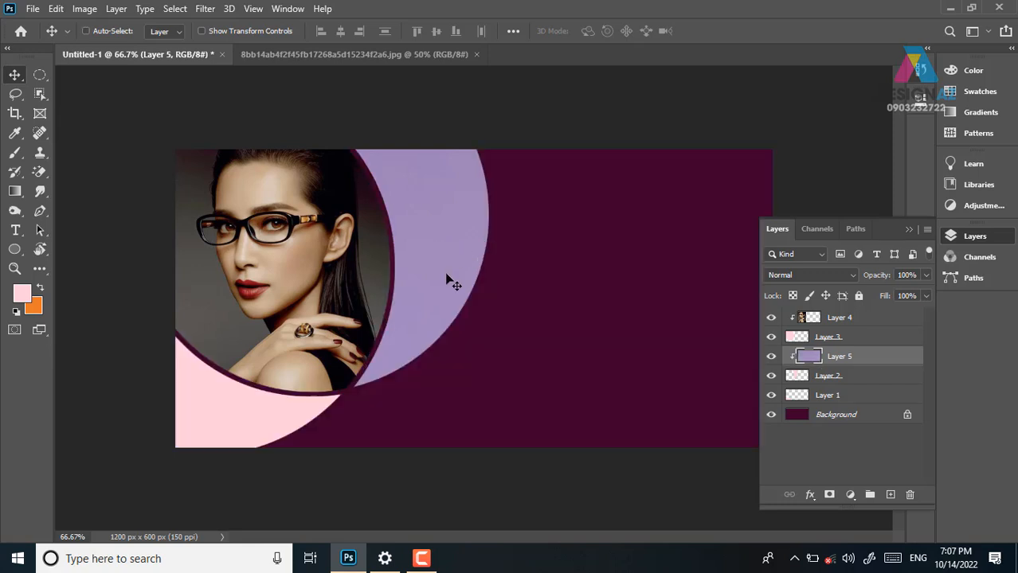
Scale the clipped sunglasses photo to about 12.7% and position the woman's face inside the Layer 2 crescent
key("ctrl")
key("ctrl+t")
left_click_drag(177, 150, 604, 363)
left_click_drag(647, 413, 311, 189)
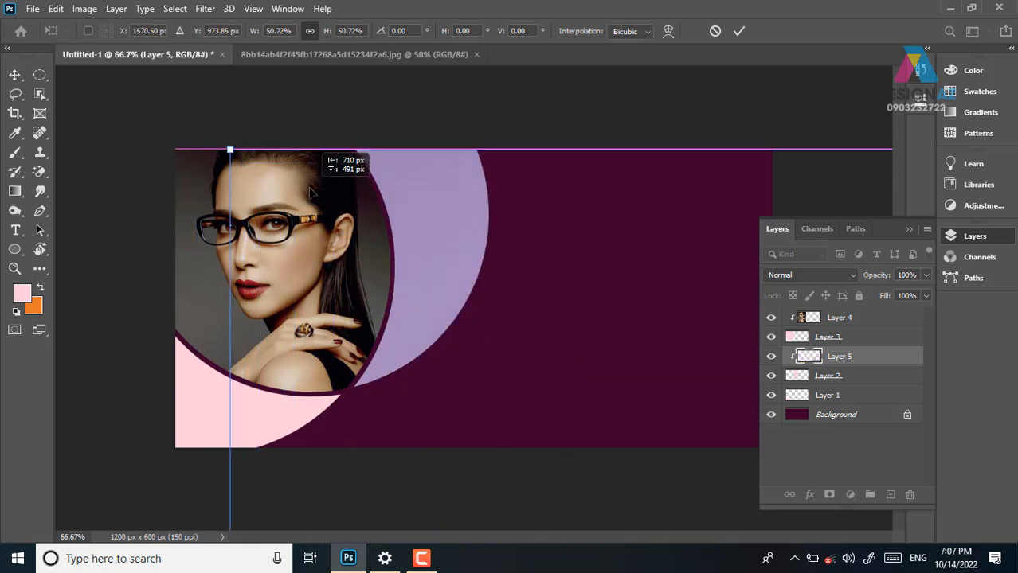
left_click_drag(230, 150, 330, 231)
left_click_drag(577, 324, 551, 216)
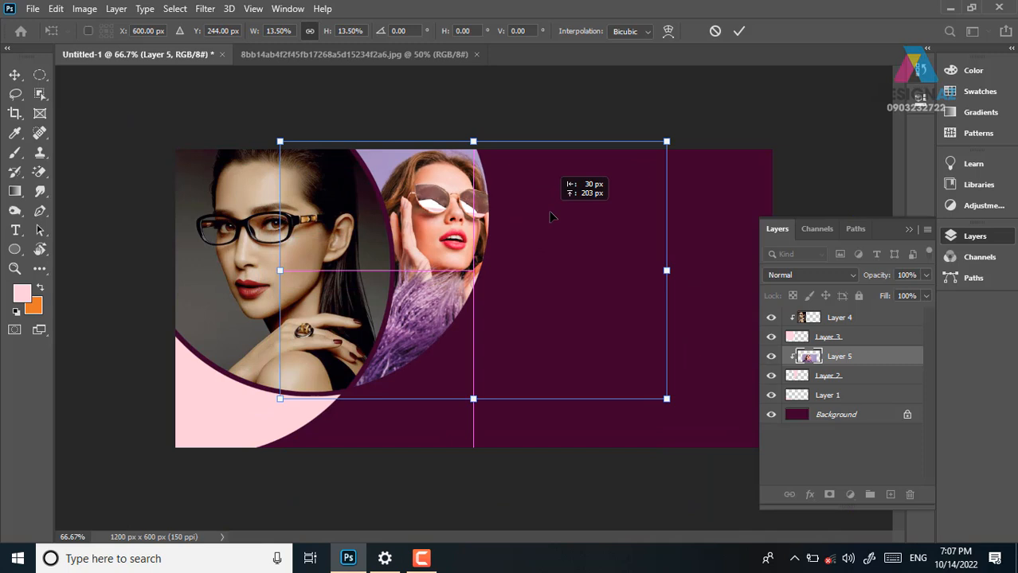
left_click_drag(666, 142, 658, 148)
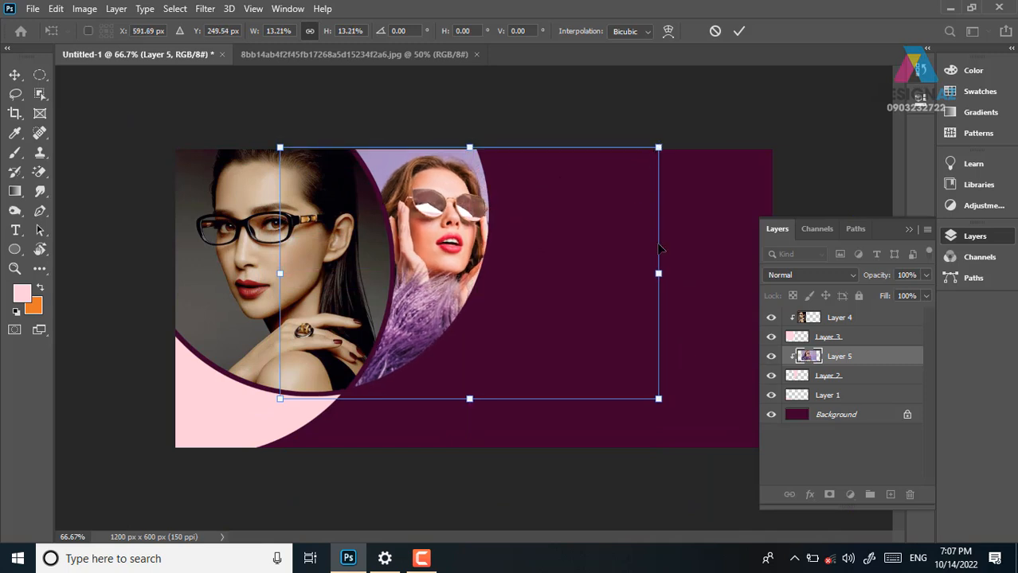
left_click_drag(657, 398, 644, 391)
left_click_drag(436, 262, 439, 262)
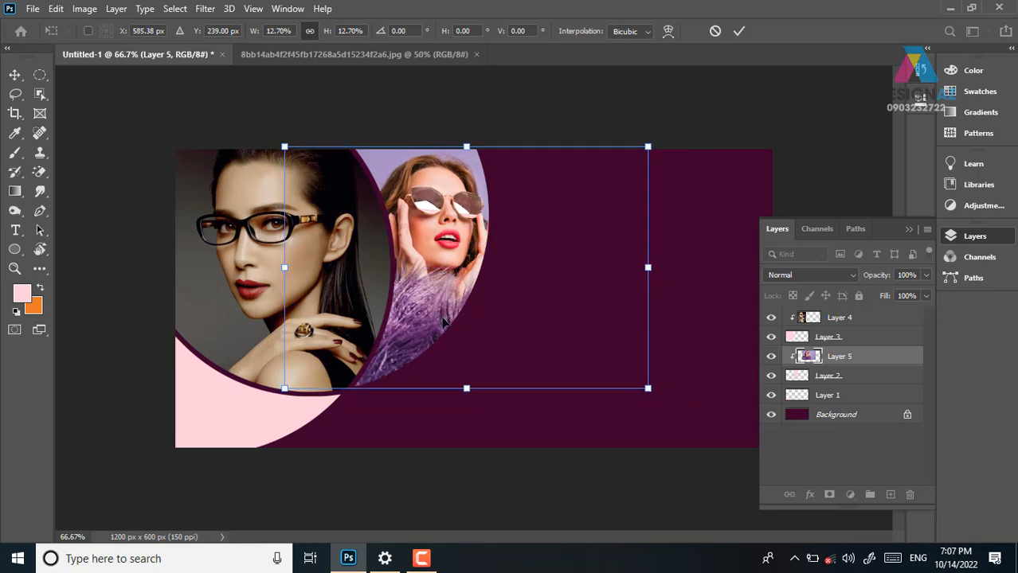
key("Return")
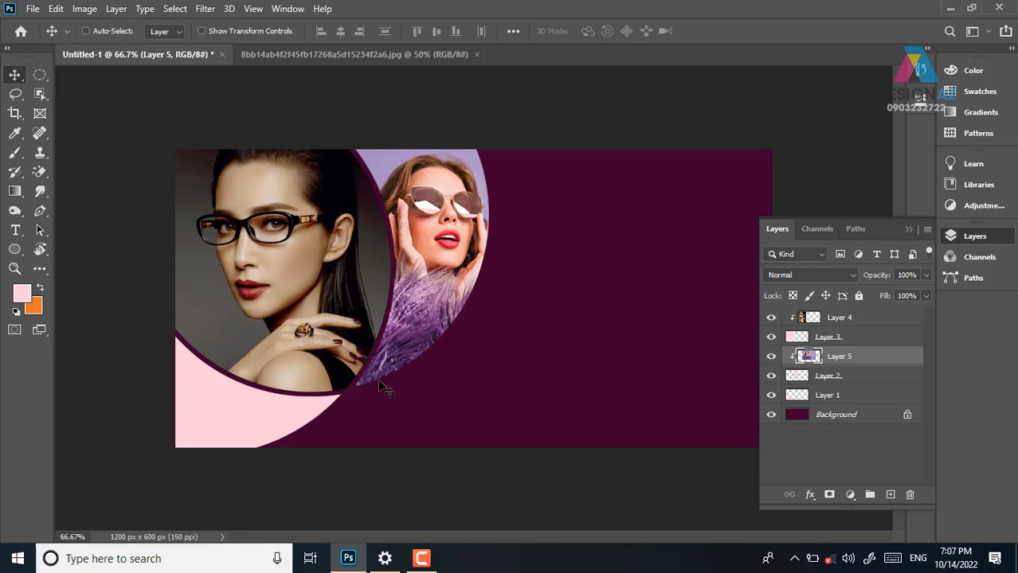
right_click(255, 414)
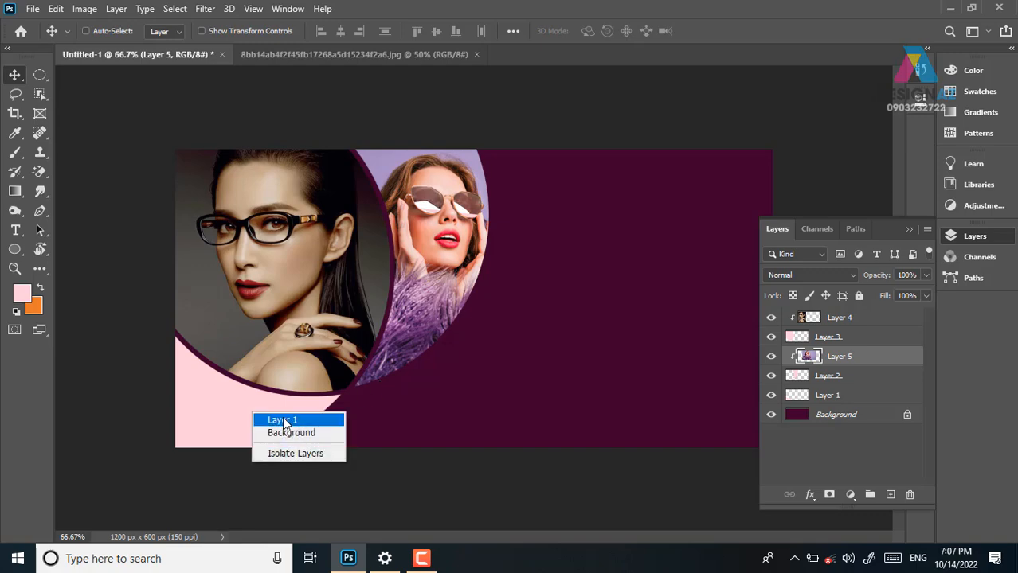
left_click(279, 419)
key("ctrl+a")
key("ctrl+o")
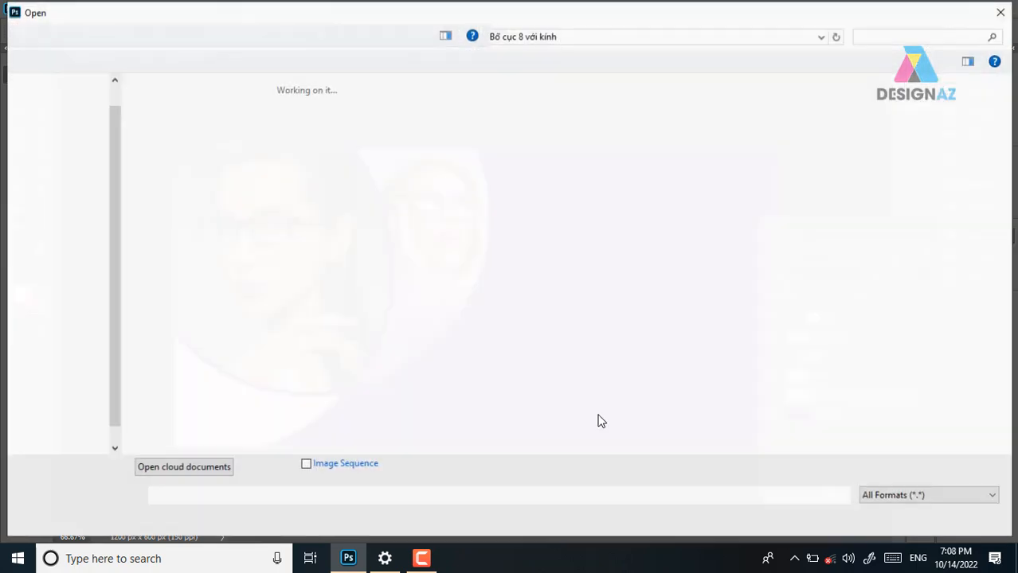
left_click(339, 135)
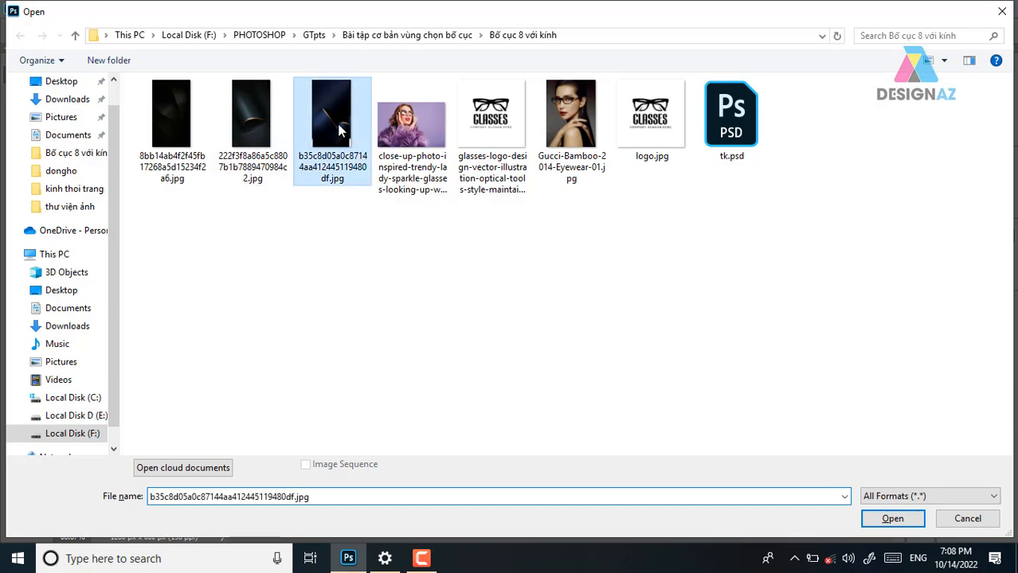
left_click(891, 518)
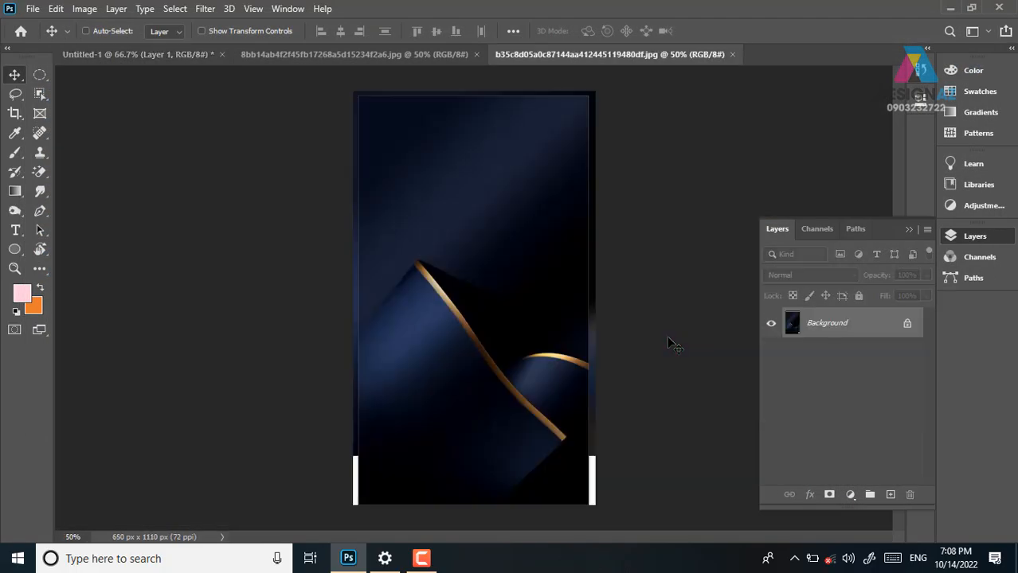
Copy the entire blue and gold image, close its document, and select Layer 1 in the banner
key("ctrl+a")
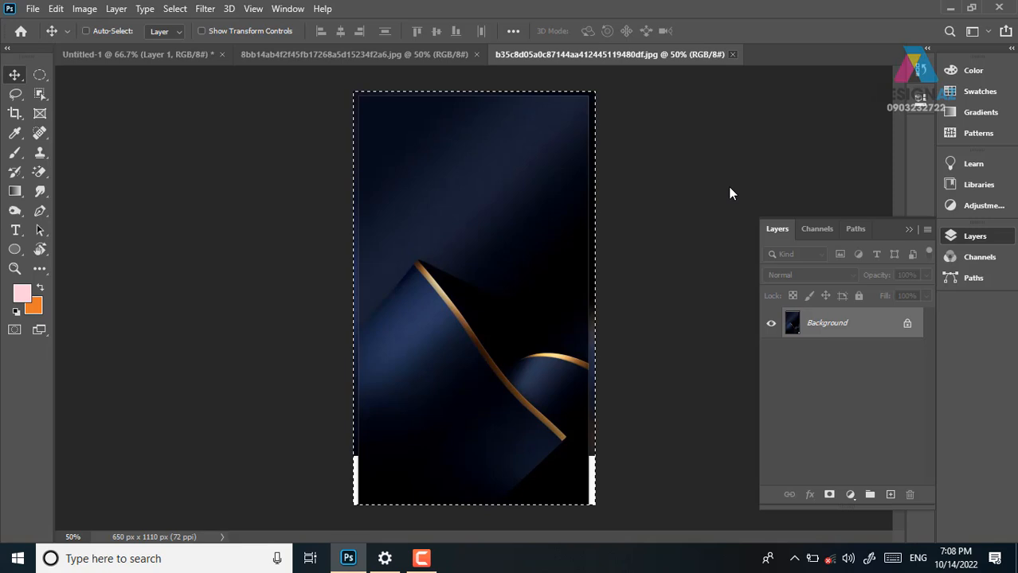
key("ctrl+w")
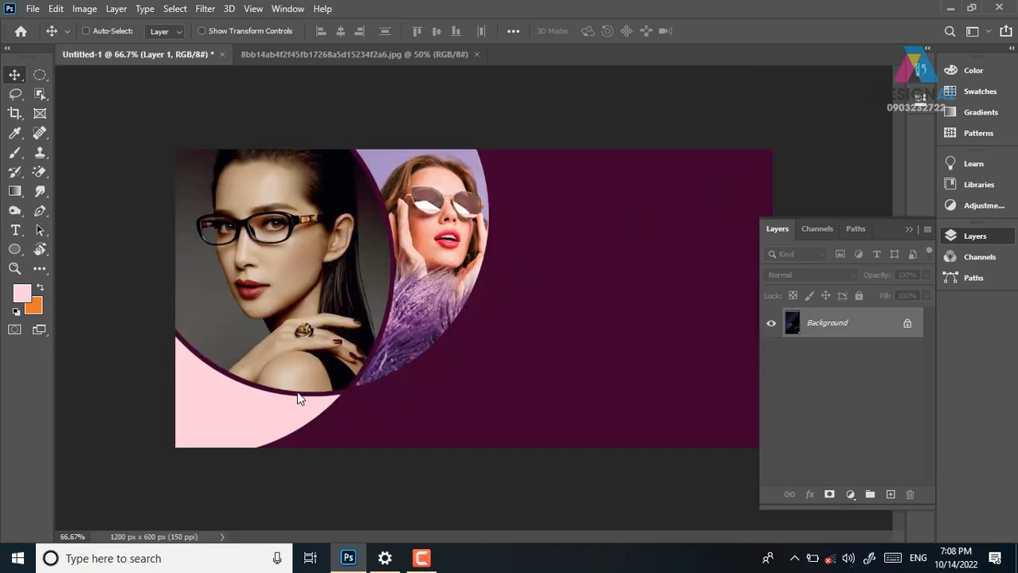
right_click(239, 411)
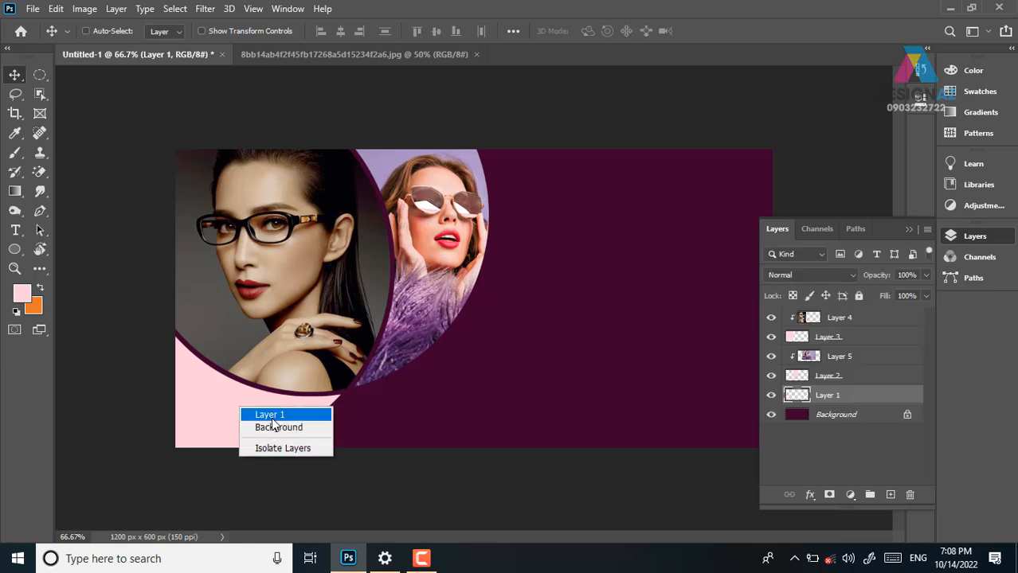
left_click(271, 415)
right_click(243, 401)
left_click(270, 407)
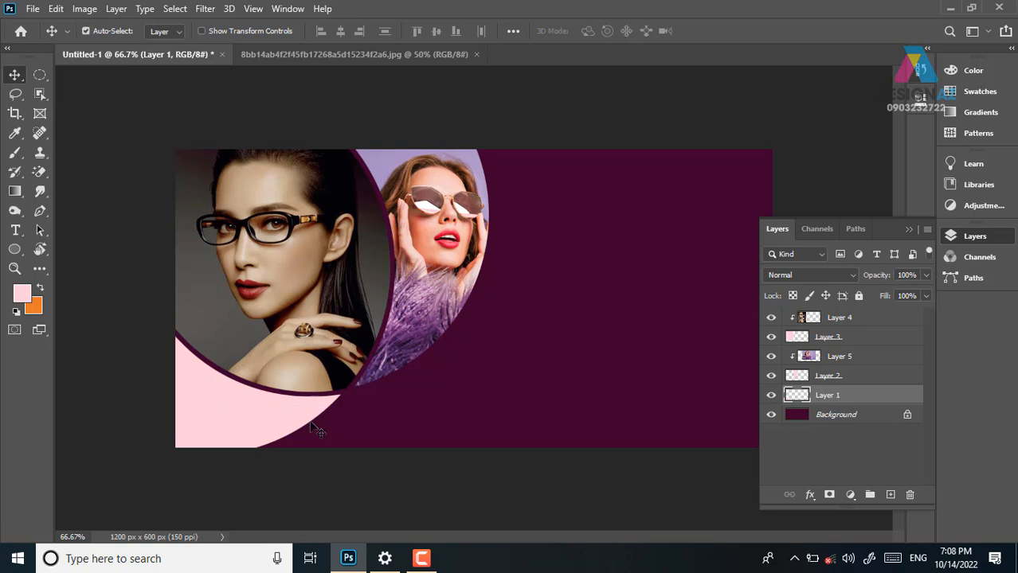
Paste the blue and gold image above Layer 1, clip it to that layer, and move it over the lower pink piece
key("ctrl+v")
left_click_drag(559, 389, 372, 395)
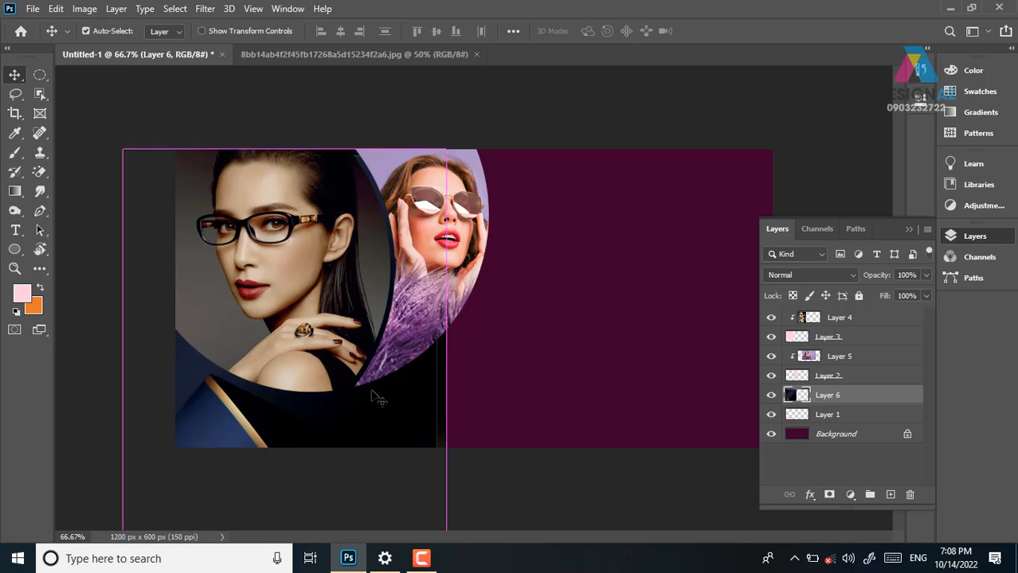
key("ctrl+alt+g")
left_click_drag(371, 396, 269, 452)
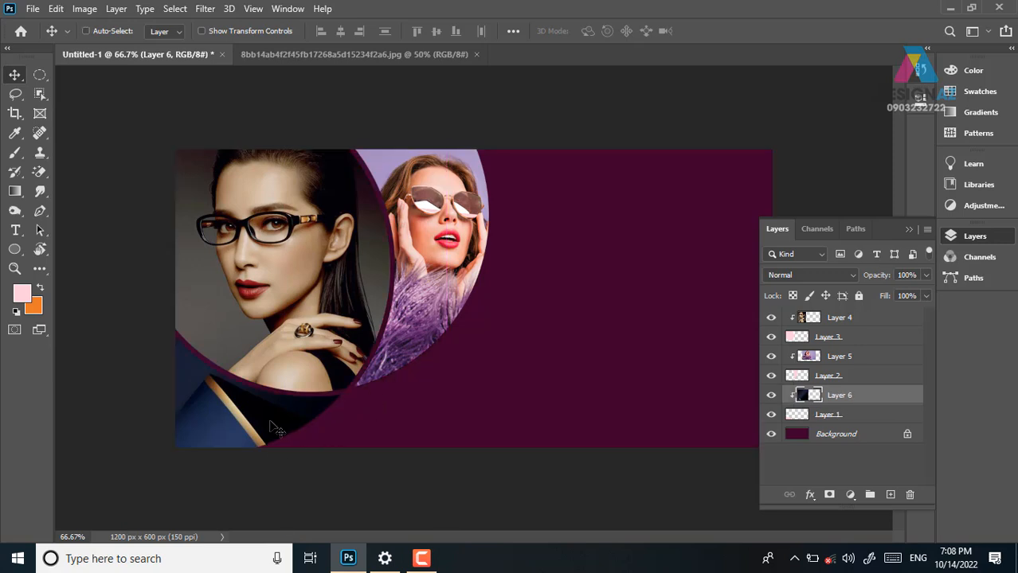
Scale the clipped blue and gold image to about 83.4% and position its gold edge inside the lower piece
key("ctrl+t")
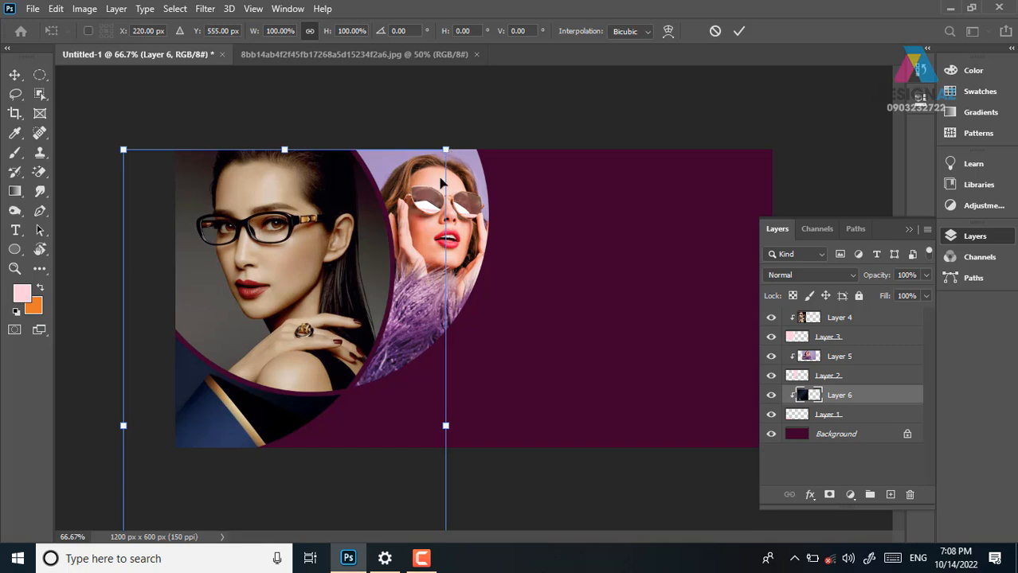
left_click_drag(443, 149, 367, 237)
left_click_drag(298, 309, 325, 265)
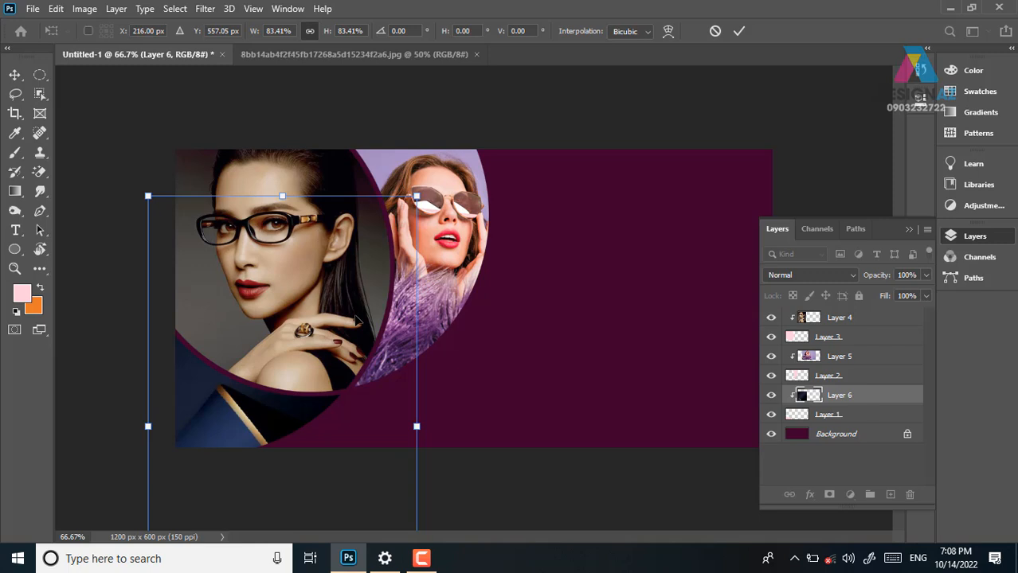
key("Return")
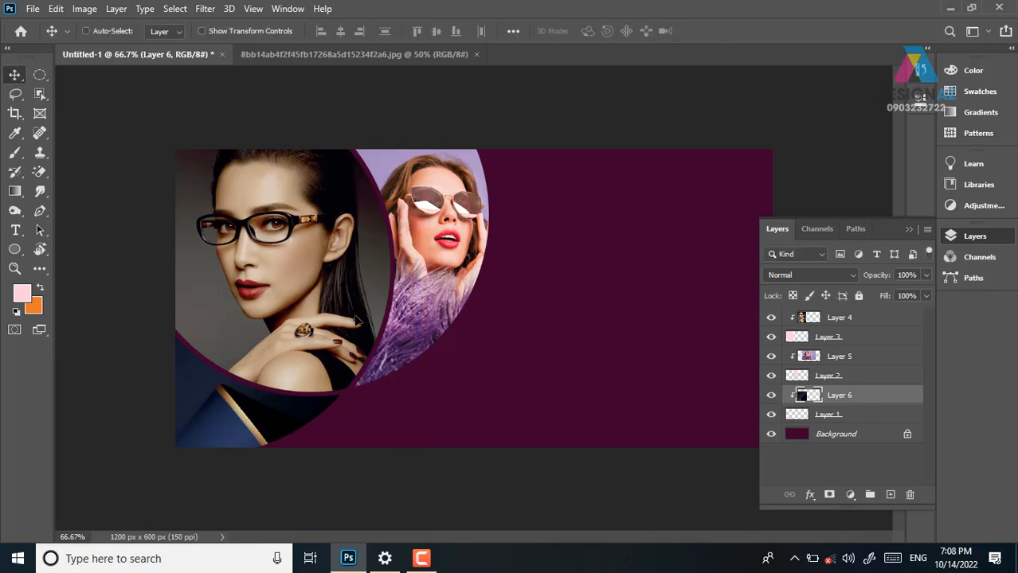
Fill the Background layer with the dark red sampled from the lips of the woman in the large circle
right_click(582, 248)
left_click(602, 253)
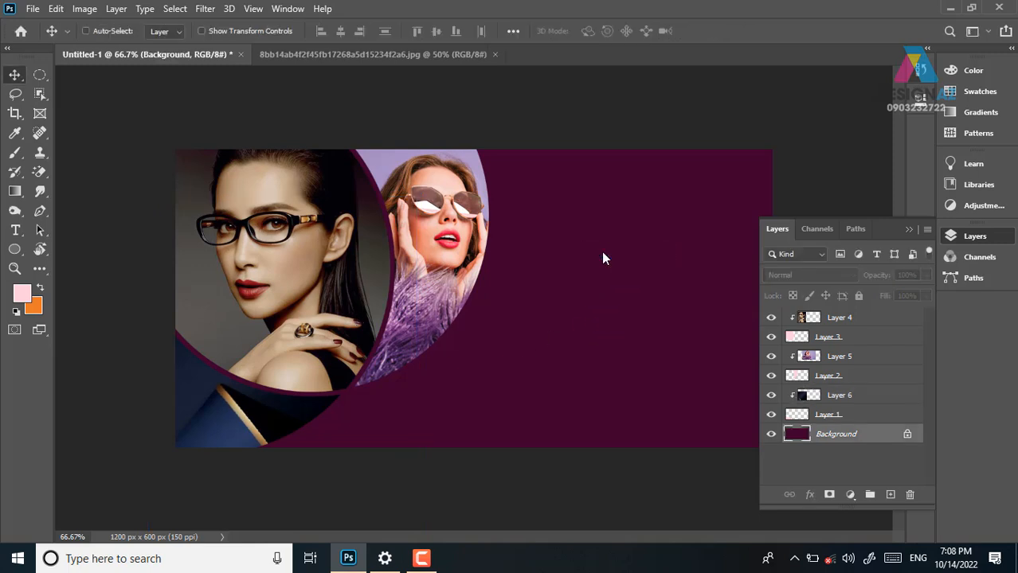
key("i")
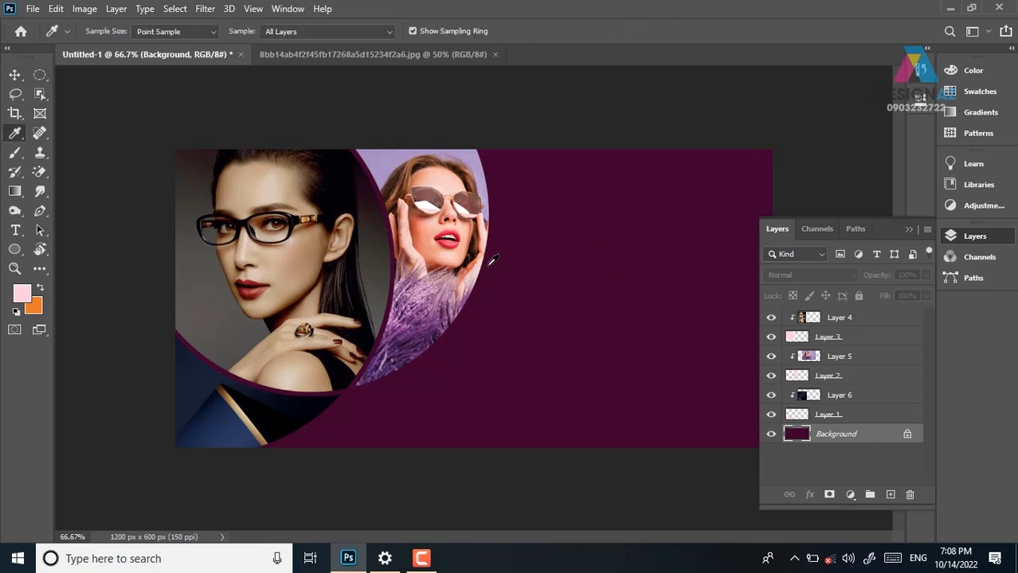
left_click(246, 288)
key("alt+BackSpace")
left_click(15, 74)
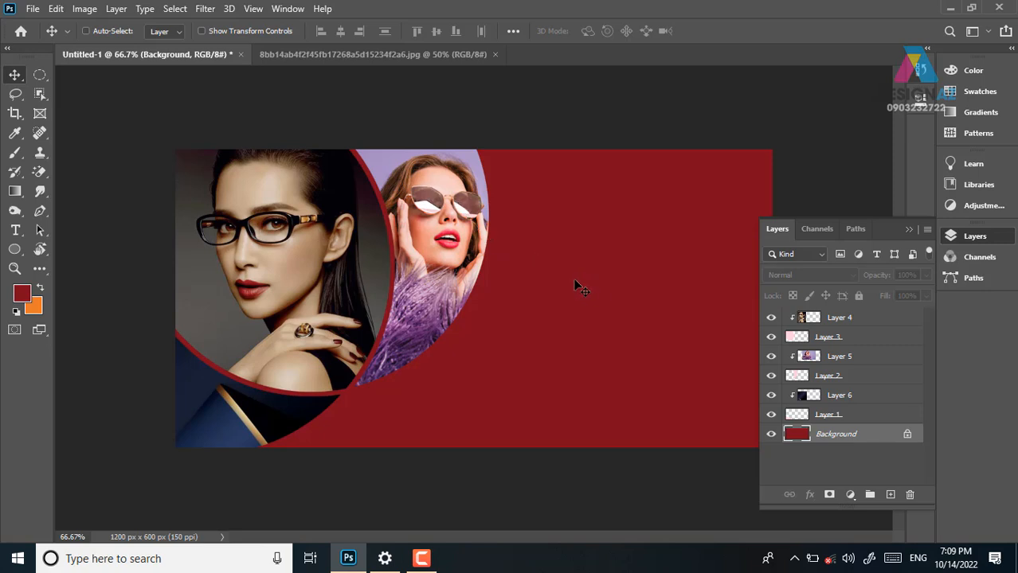
Set a very dark navy foreground colour and fill the Background layer with it
left_click(22, 295)
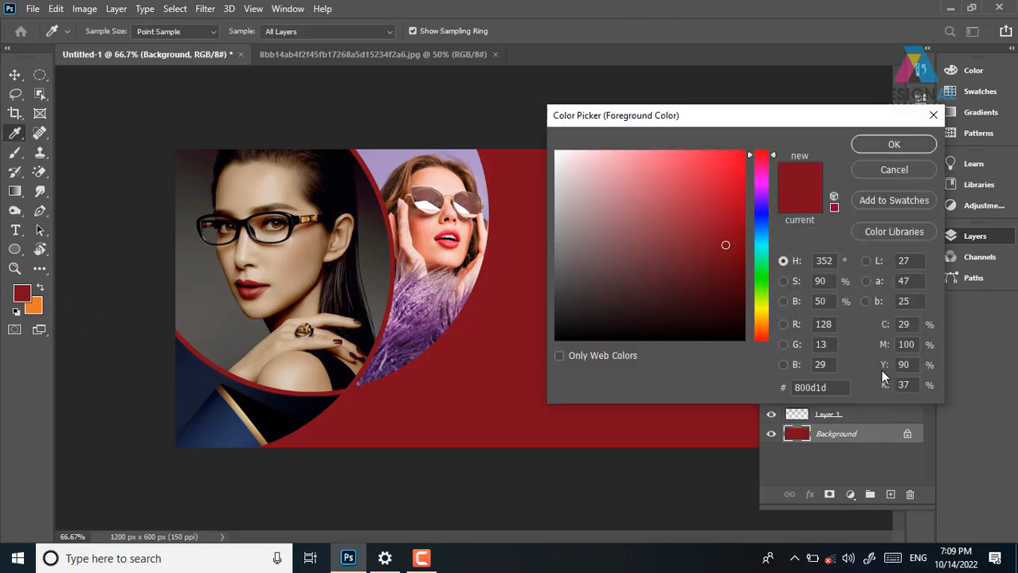
left_click_drag(765, 267, 762, 231)
left_click_drag(731, 296, 743, 307)
left_click(893, 145)
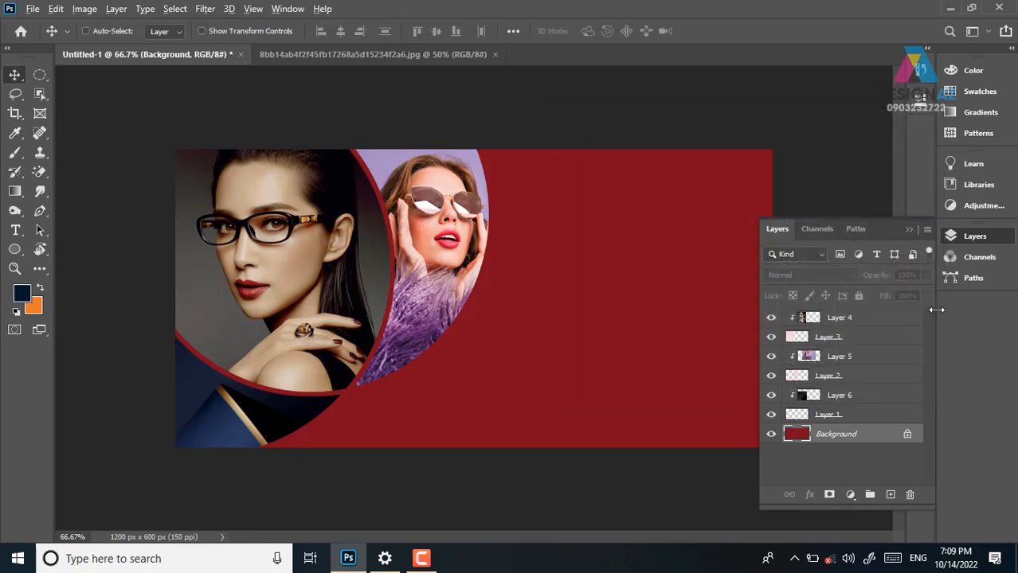
key("alt+BackSpace")
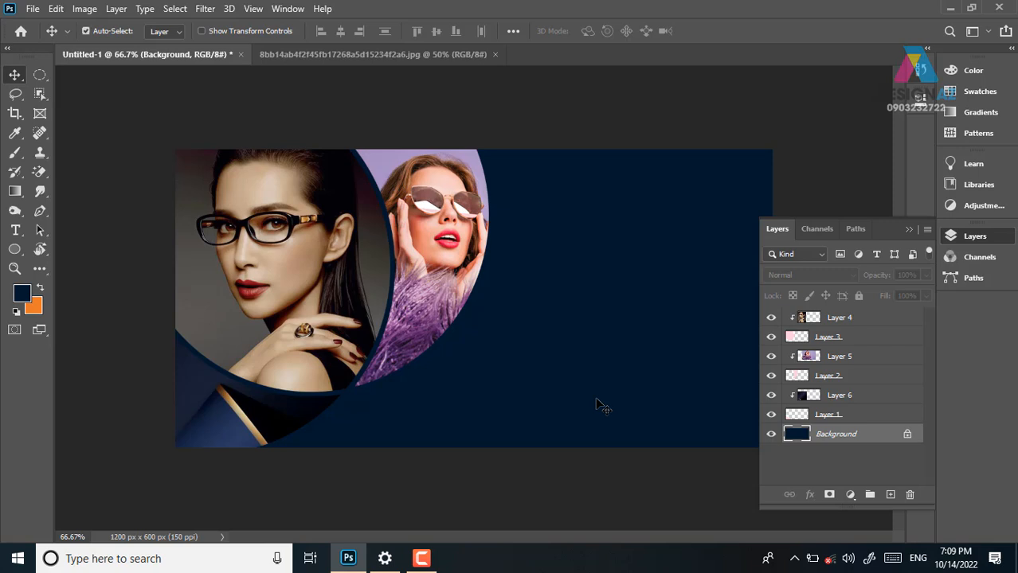
Draw a circular selection over the point where the three curved image shapes meet
key("ctrl+plus")
key("ctrl+plus")
left_click_drag(283, 443, 558, 172)
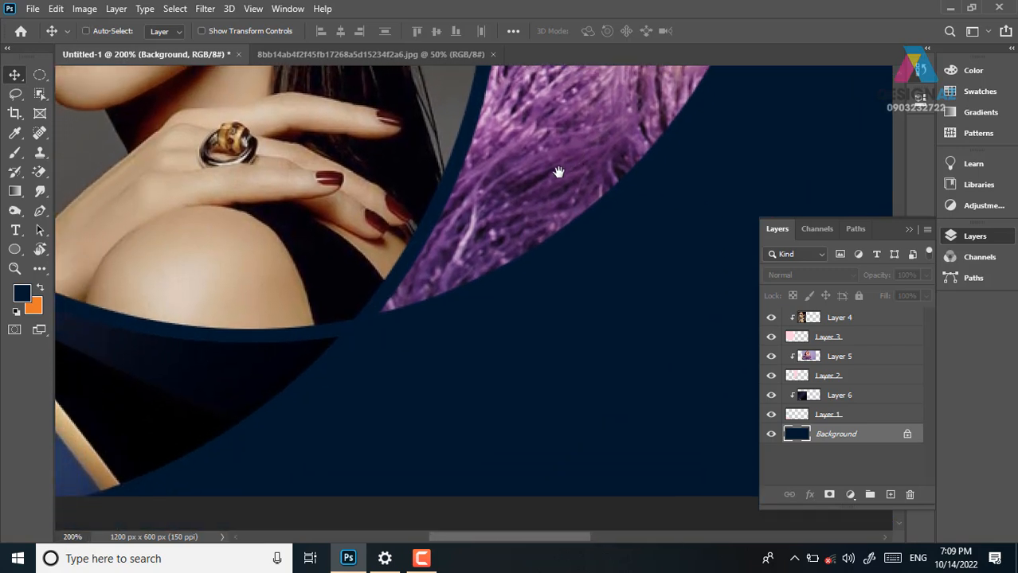
left_click(42, 73)
left_click_drag(302, 271, 450, 386)
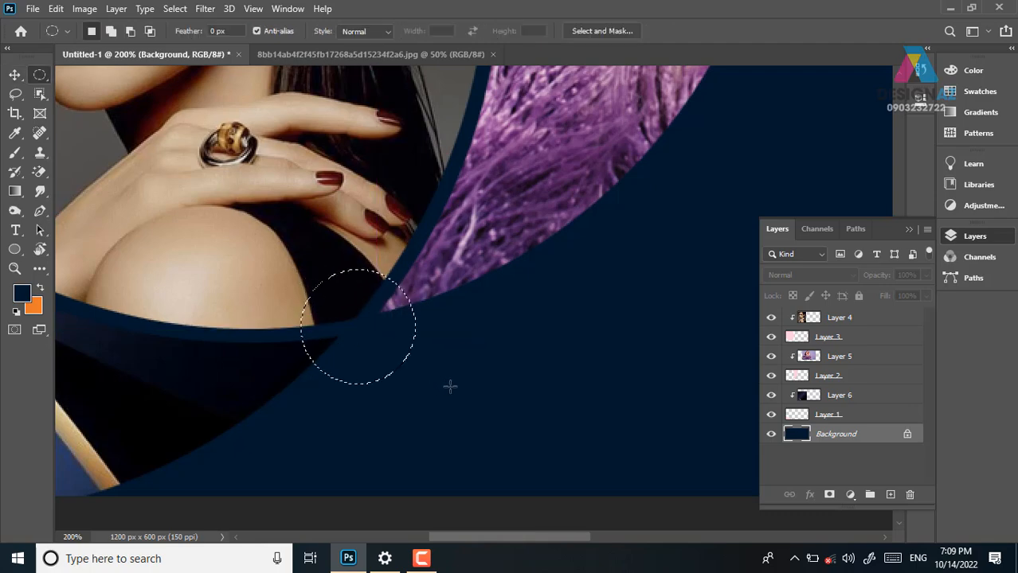
key("ctrl+minus")
key("ctrl+minus")
key("ctrl+minus")
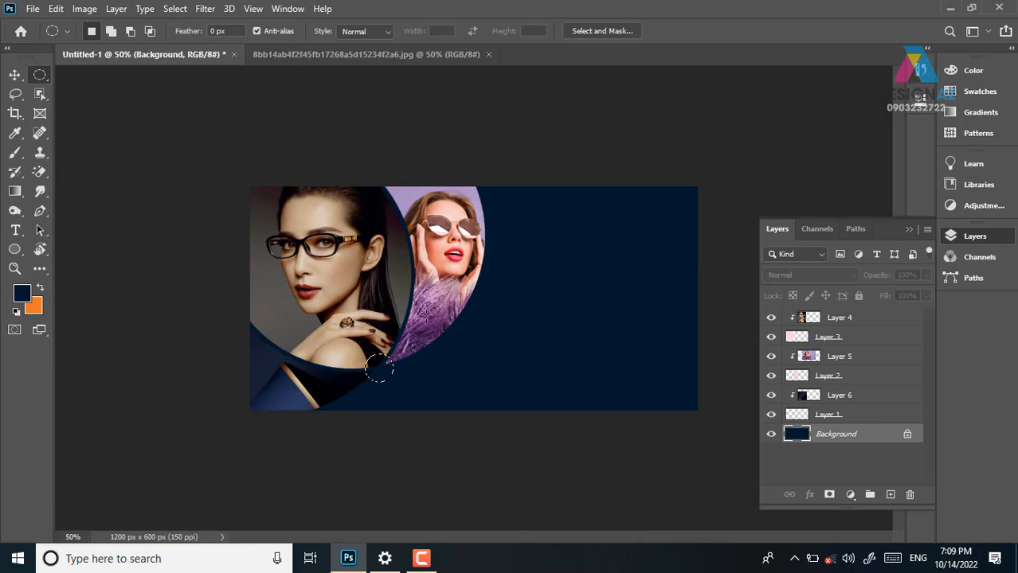
key("ctrl+plus")
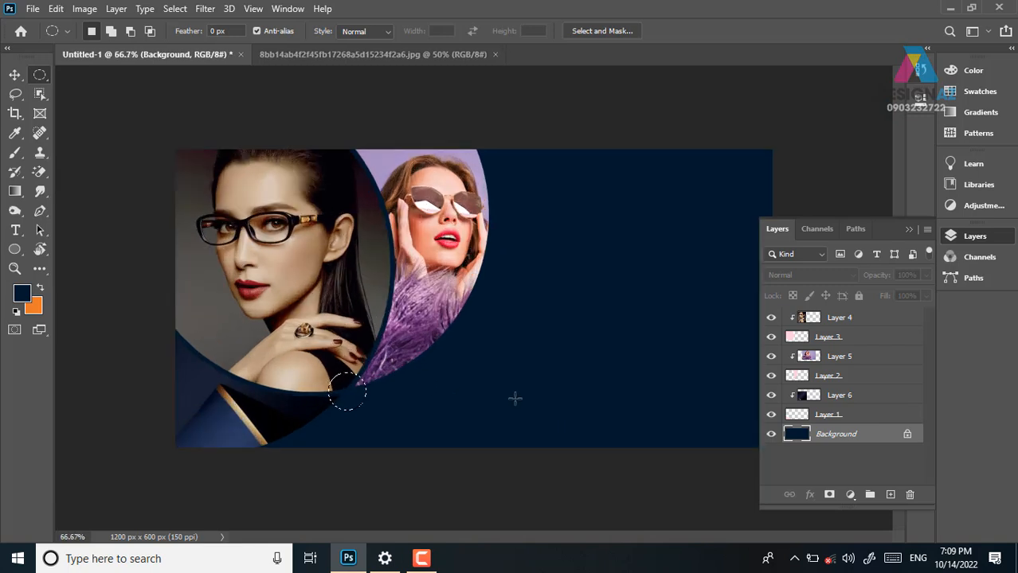
Sample the lavender backdrop of the sunglasses photo as the foreground colour
key("o")
key("i")
left_click(395, 164)
key("alt+BackSpace")
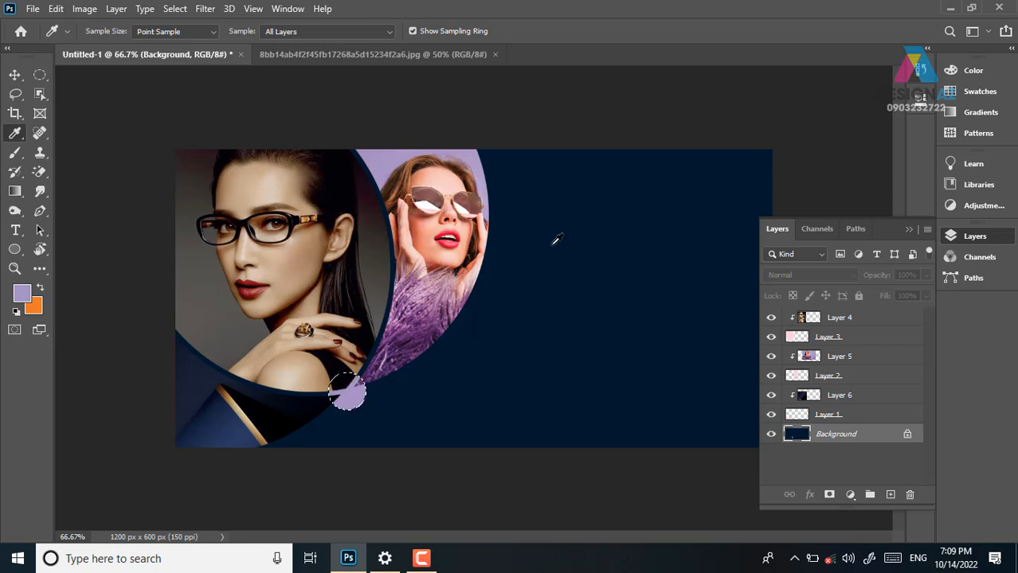
key("v")
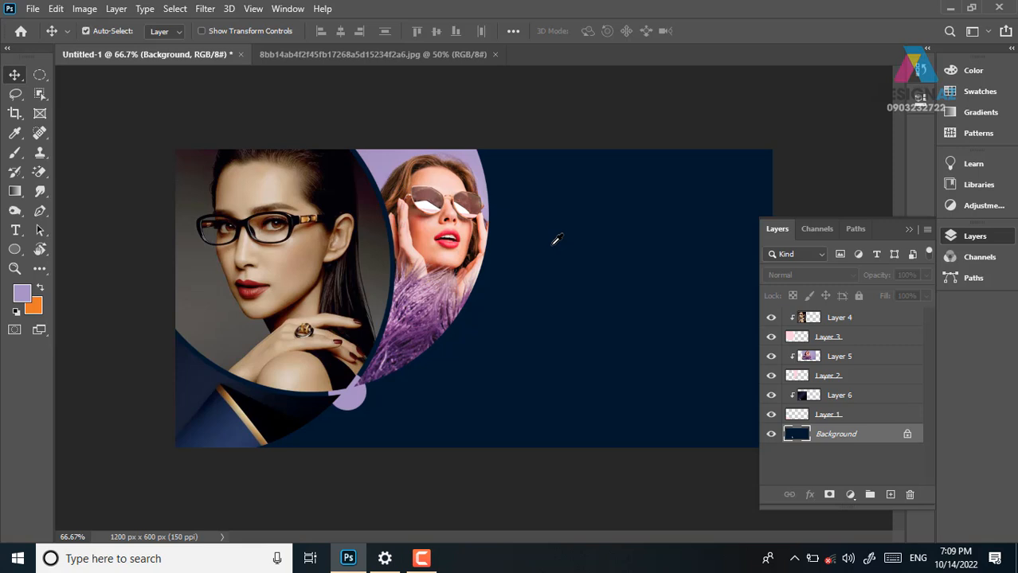
key("ctrl")
key("ctrl+z")
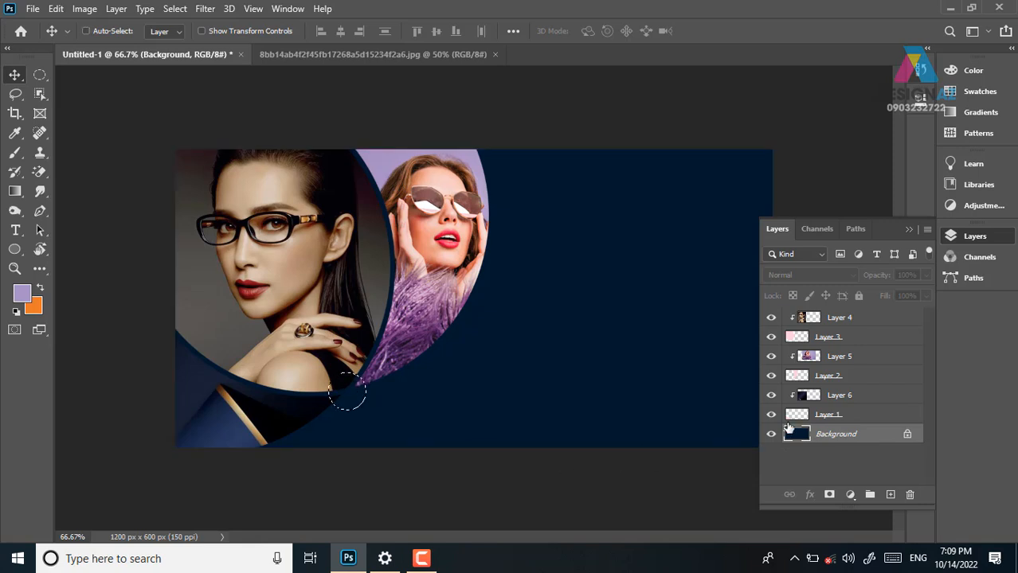
Add a new layer above Layer 4, fill the circular selection with lavender and deselect
left_click(887, 318)
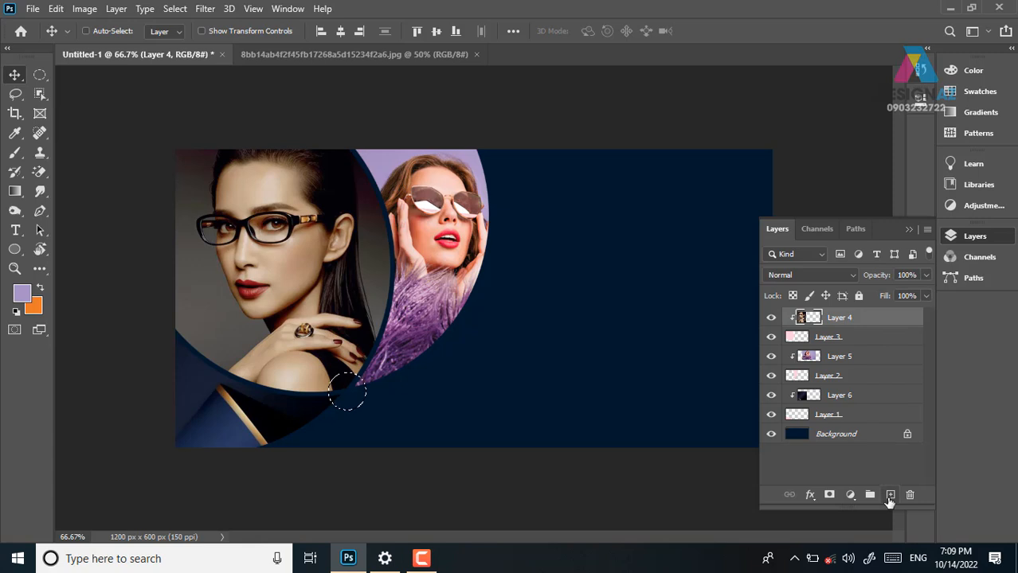
left_click(889, 495)
key("alt+BackSpace")
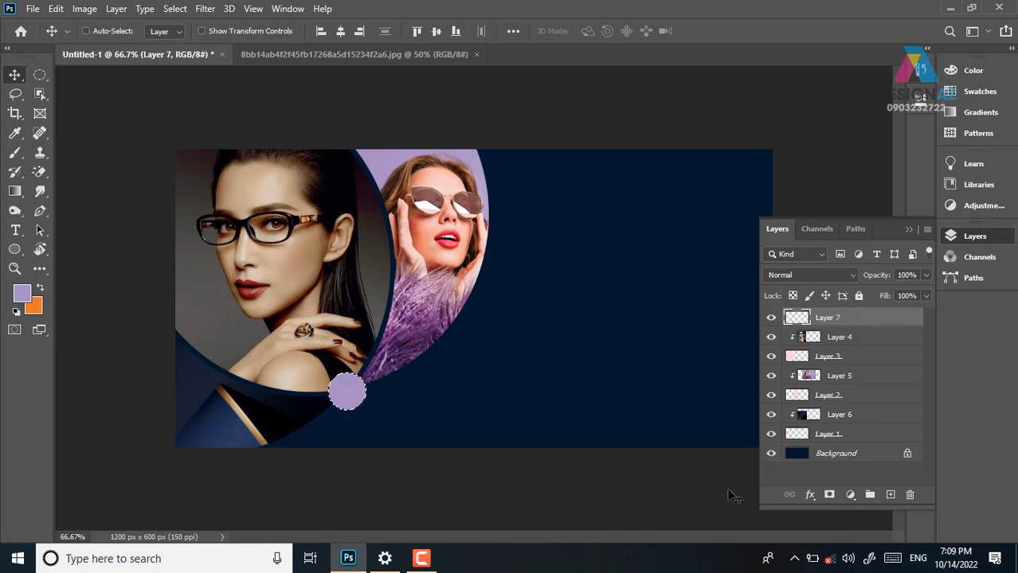
key("ctrl+d")
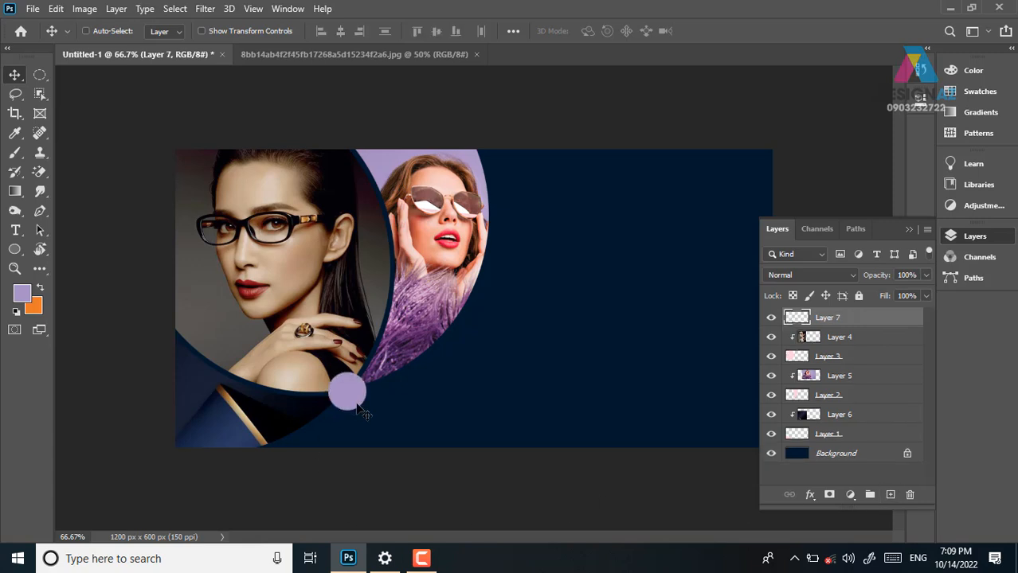
Draw a small circular selection over the woman's fingertip, just above the lavender circle
key("ctrl+plus")
key("ctrl+plus")
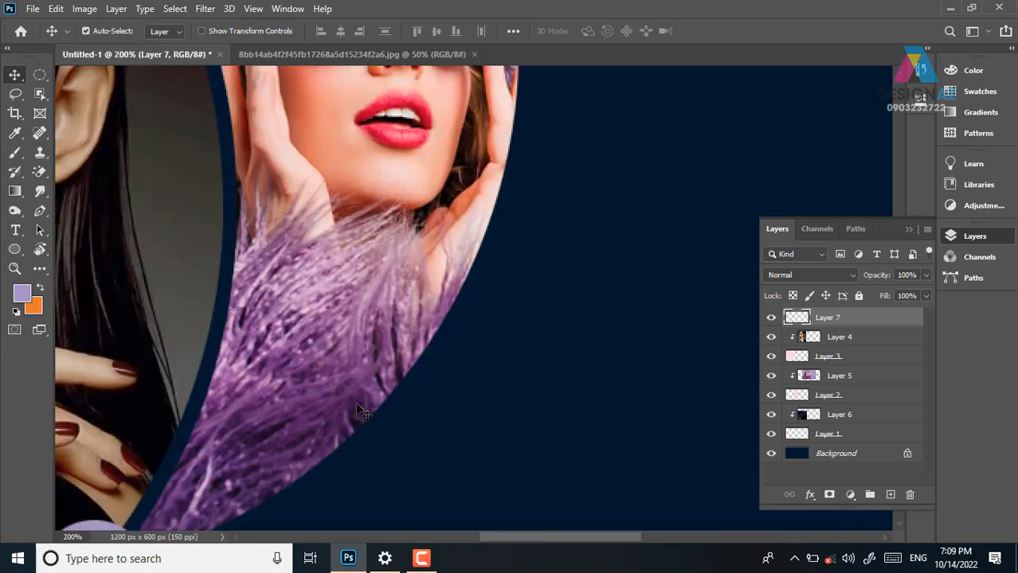
left_click_drag(242, 442, 360, 304)
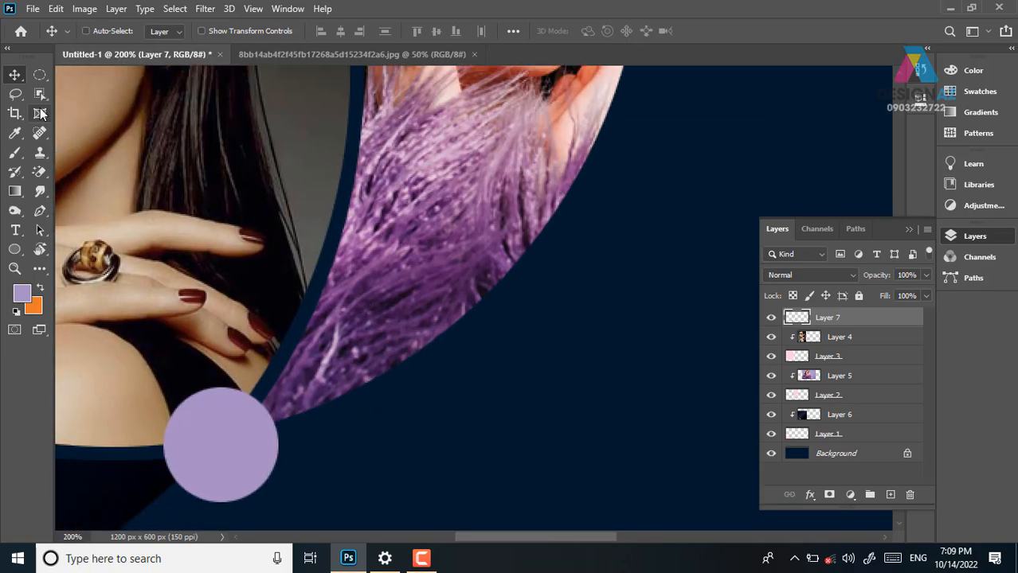
left_click(41, 70)
left_click_drag(224, 331, 379, 397)
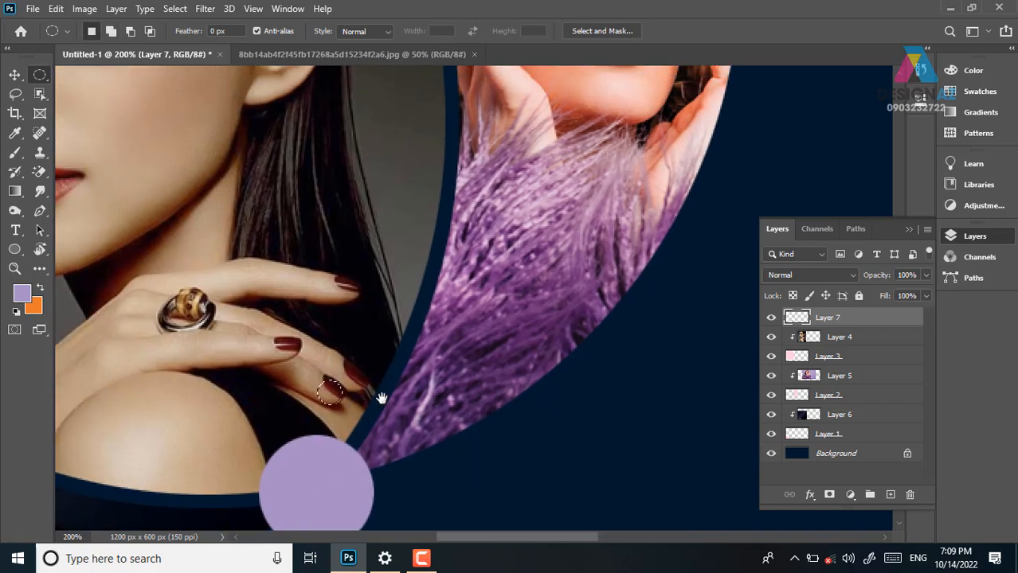
On a new layer, fill the small selection with peach sampled from the sunglasses photo's skin tone, deselect, and set the layer opacity to 50%
left_click(890, 494)
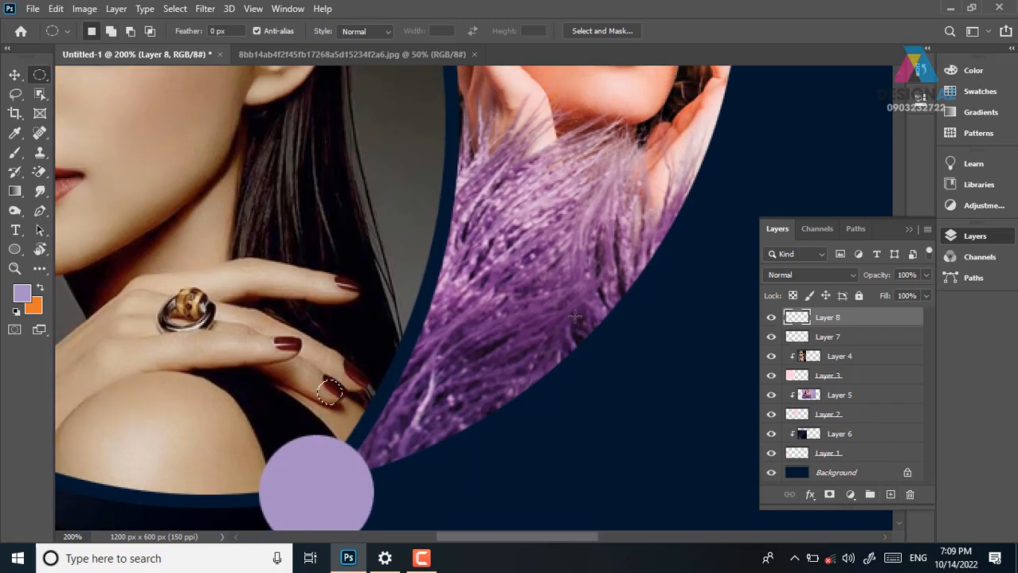
scroll(491, 201, "up", 3)
key("i")
left_click(546, 144)
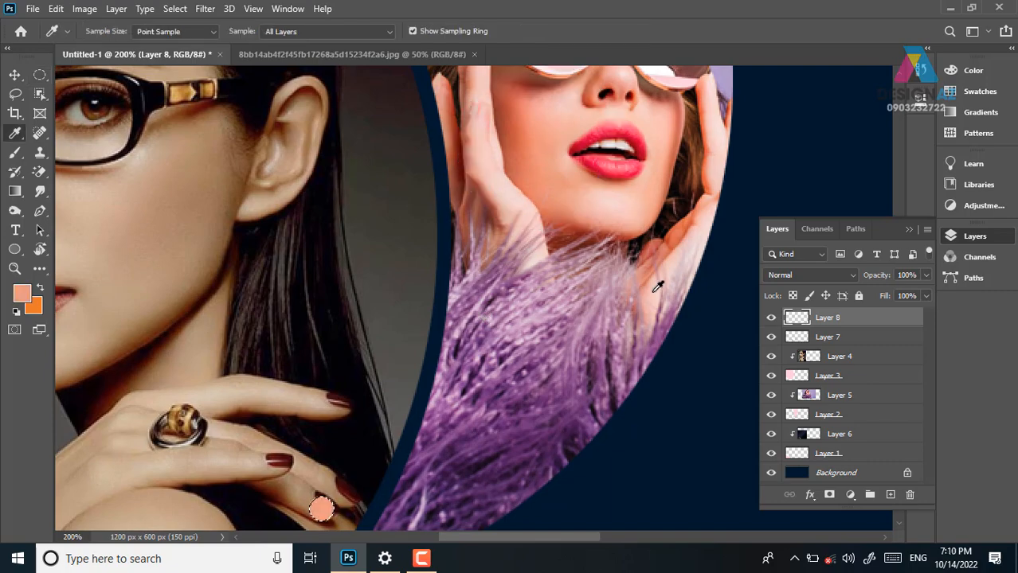
key("v")
left_click_drag(365, 351, 400, 166)
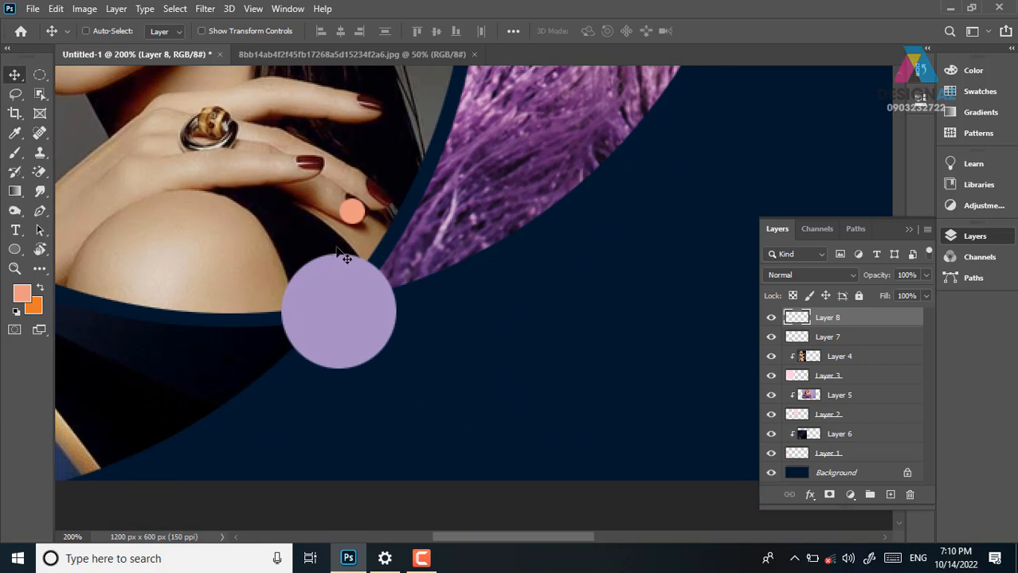
key("5")
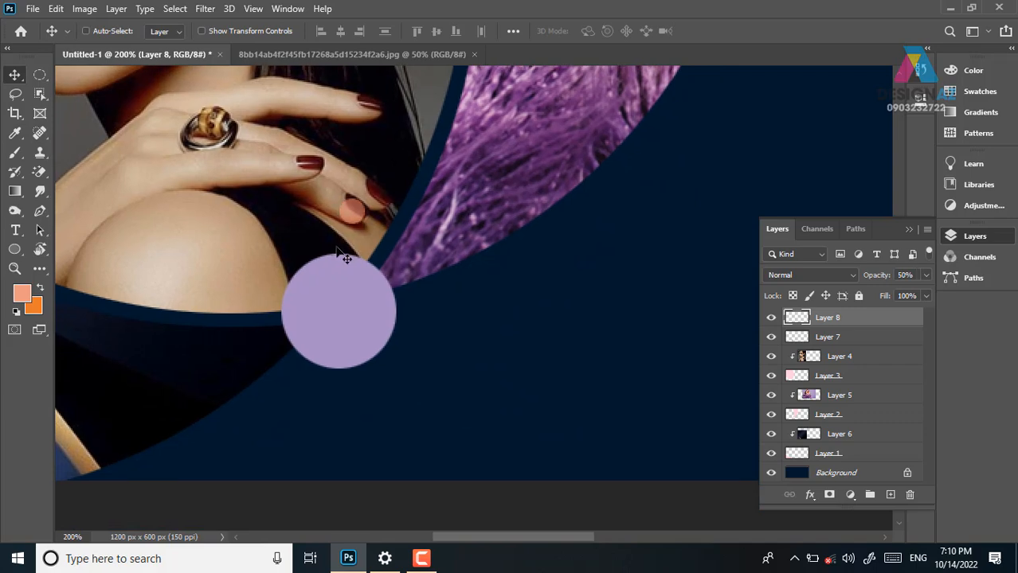
Draw a circular selection on the dark curved shape beside the lavender circle and sample a lighter peach from the sunglasses photo's skin
left_click(41, 74)
left_click_drag(188, 340, 262, 399)
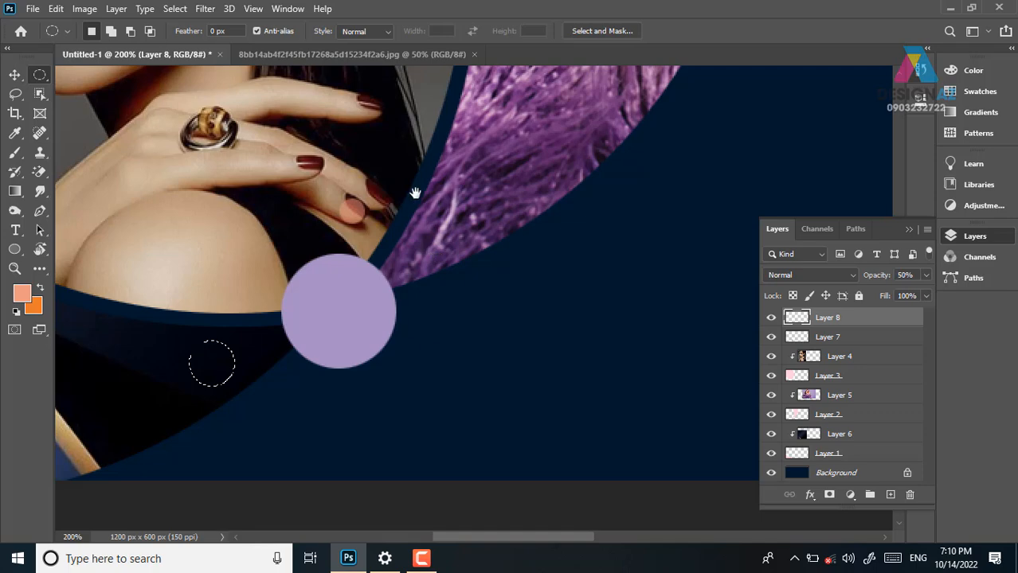
left_click_drag(425, 211, 428, 295)
left_click_drag(667, 192, 611, 263)
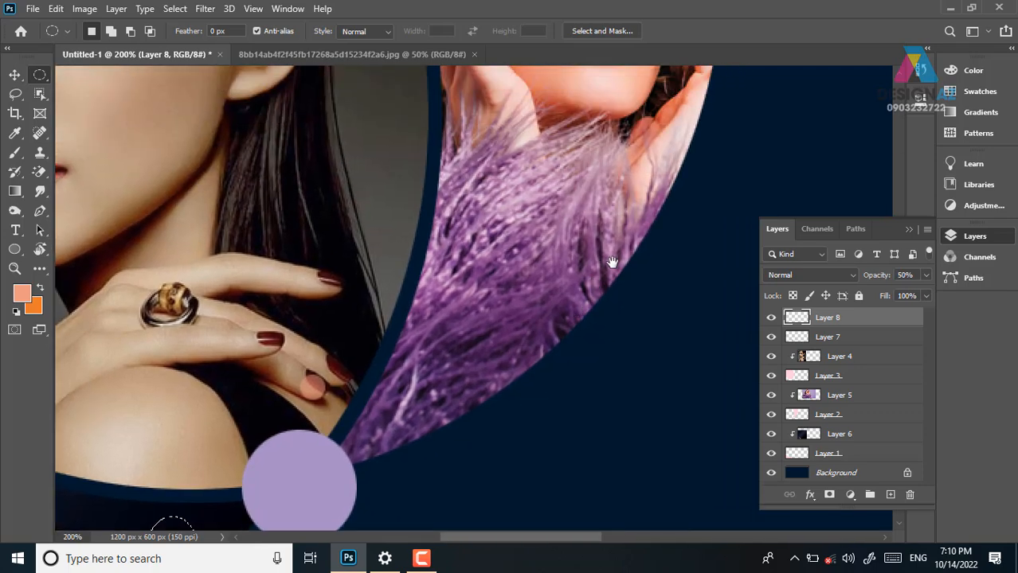
key("i")
left_click(643, 74)
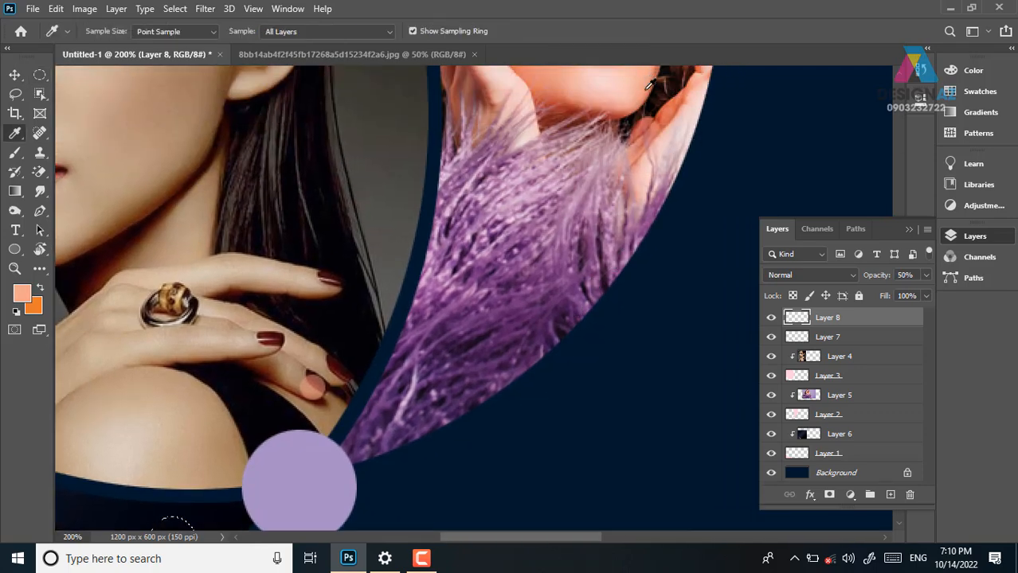
Fill the circle on the dark shape with the sampled peach on a new layer, deselect, and set its opacity to 70%
left_click(890, 495)
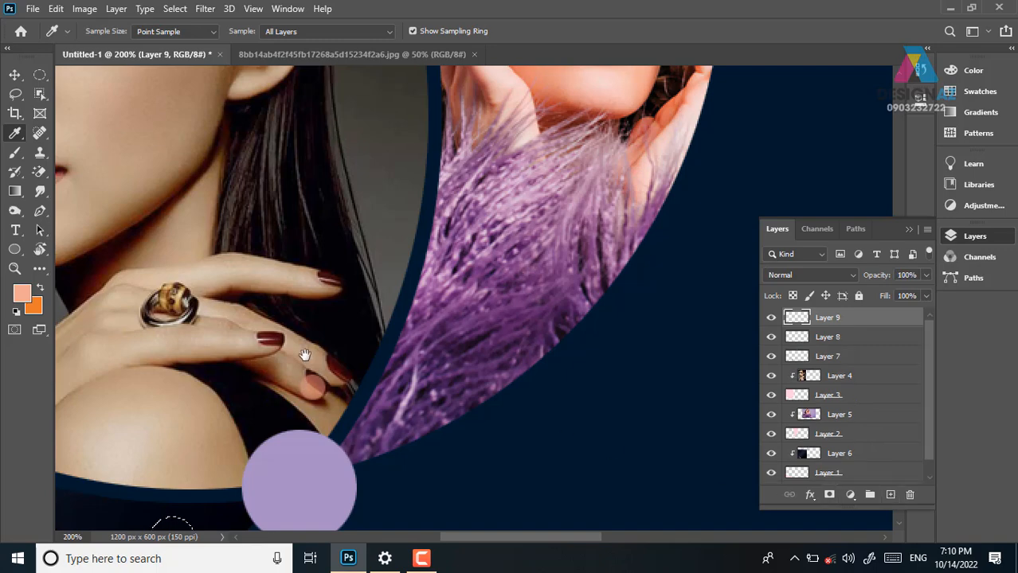
left_click_drag(303, 366, 362, 227)
key("alt+BackSpace")
key("v")
key("ctrl+d")
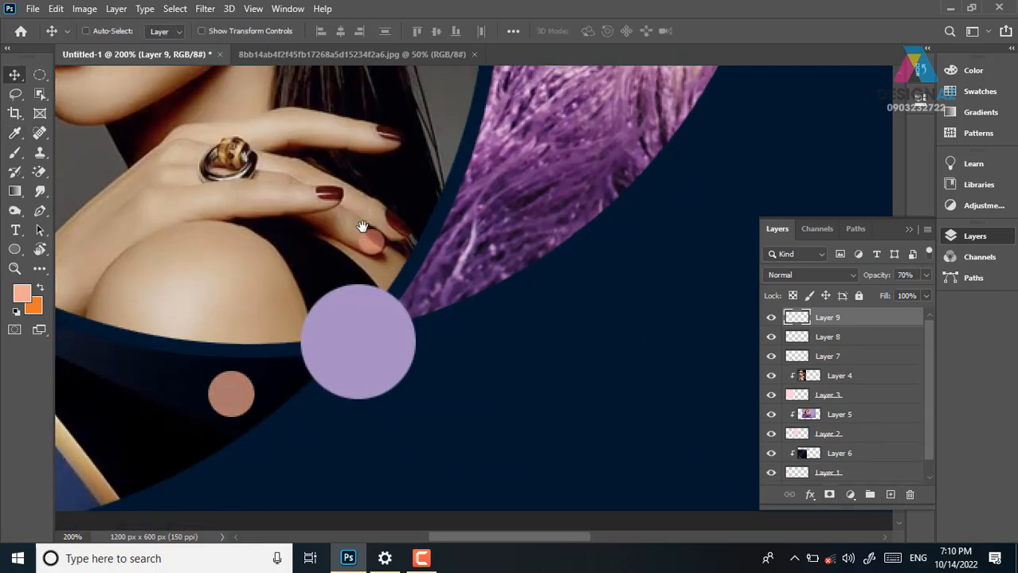
Draw a tiny circular selection on the navy background just right of the lavender circle and add a new layer
key("ctrl+minus")
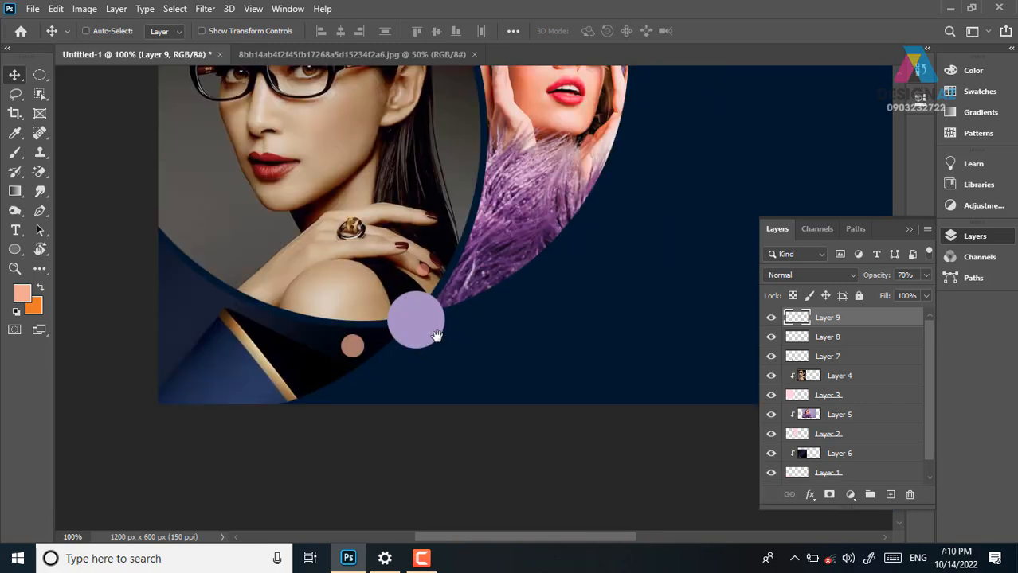
scroll(422, 350, "right", 2)
left_click(40, 76)
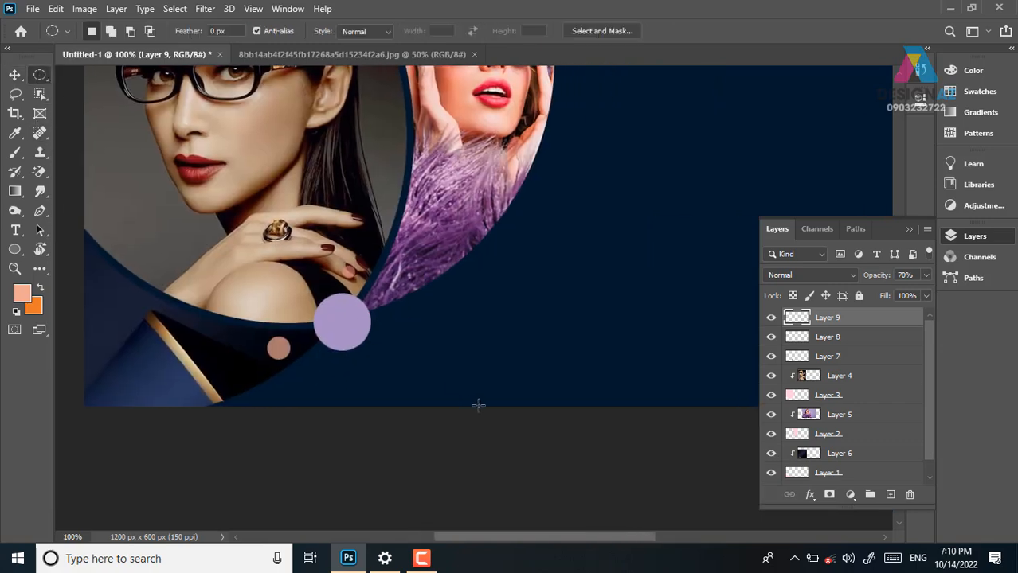
left_click_drag(392, 309, 408, 327)
left_click(889, 495)
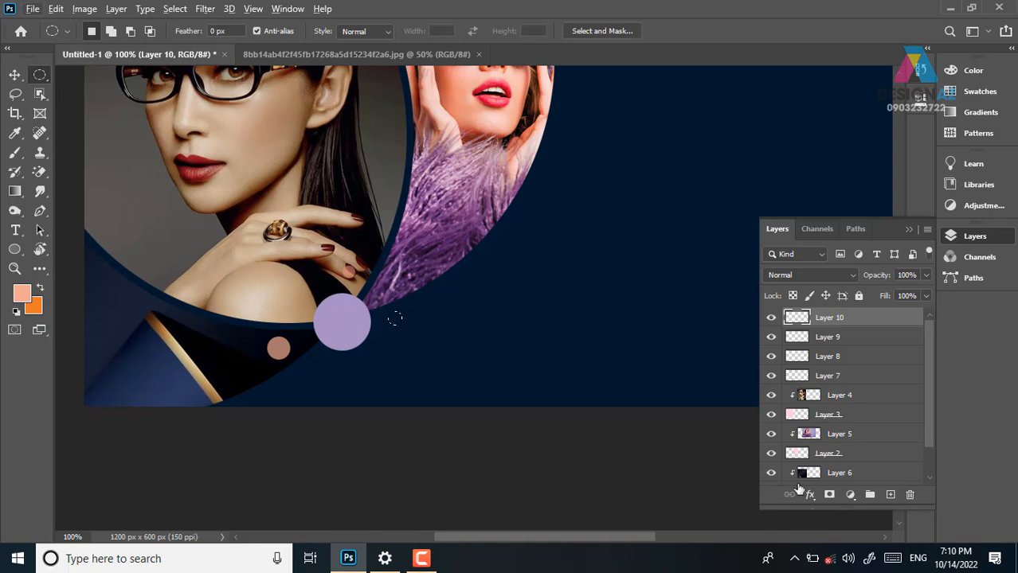
key("v")
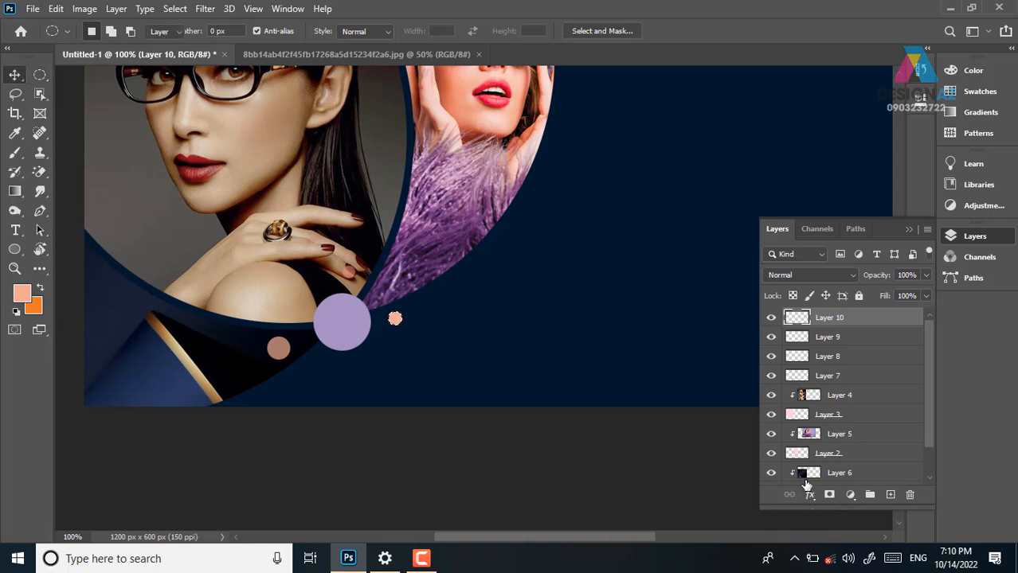
left_click(805, 481)
key("3")
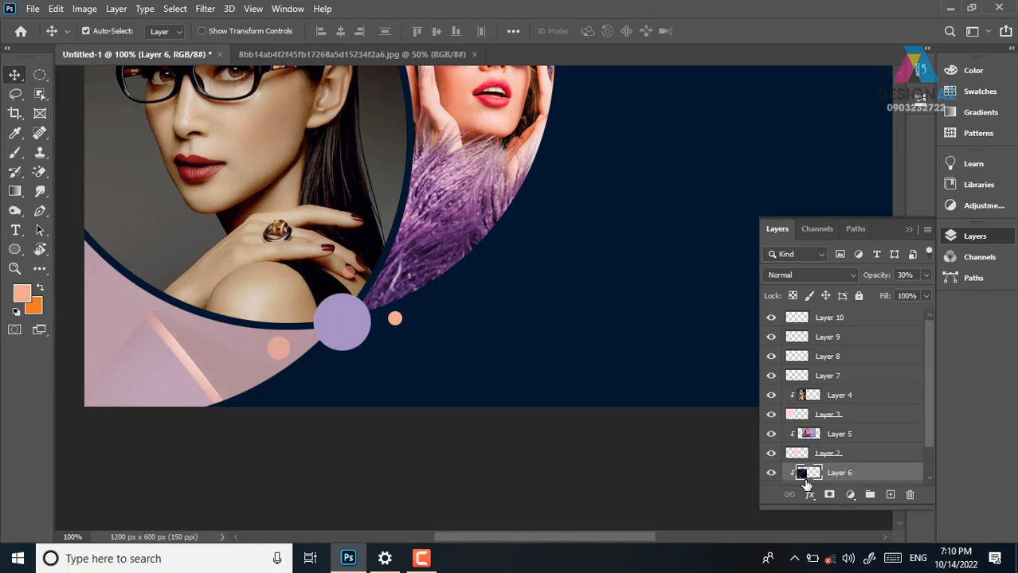
key("0")
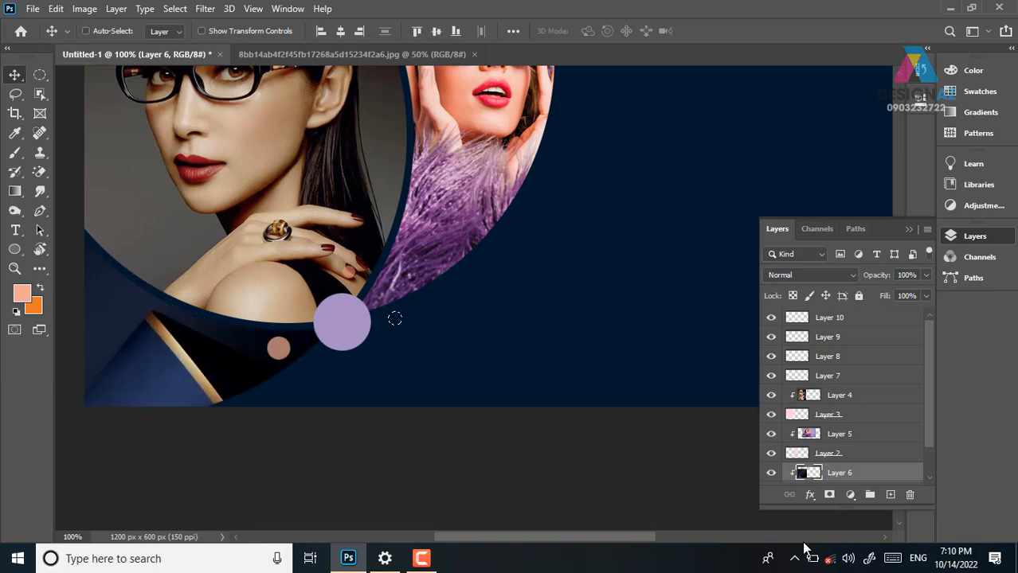
Add a new layer above Layer 10, fill the tiny selection with peach, deselect, and set the layer opacity to 30%
left_click(866, 321)
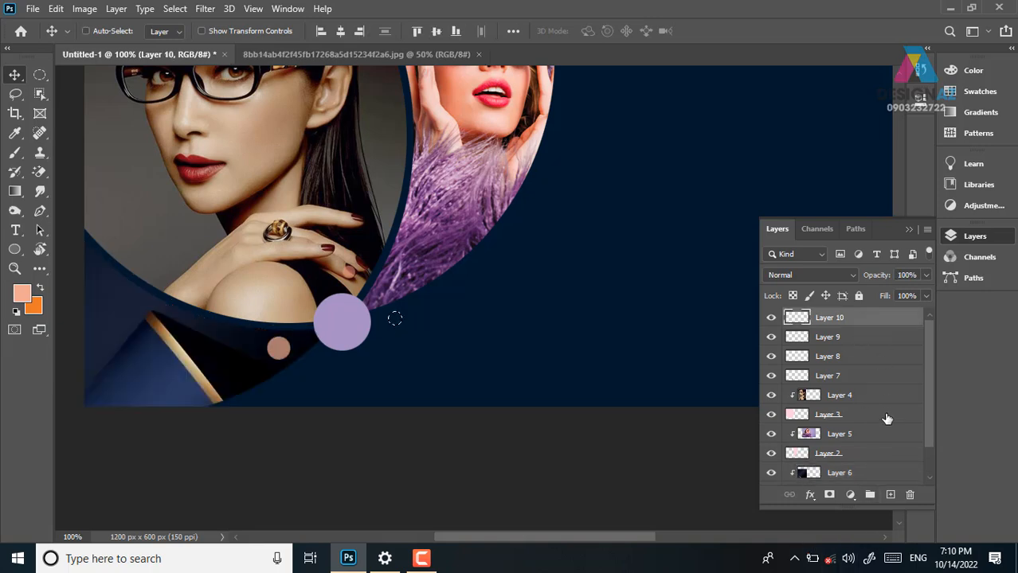
left_click(890, 494)
key("ctrl+d")
key("3")
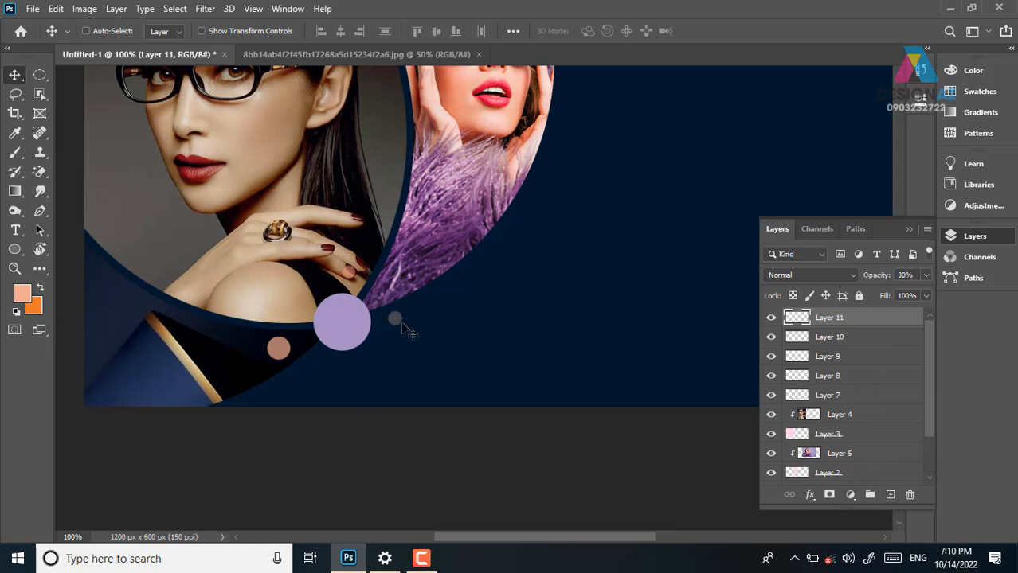
Draw a circular selection on the woman's bare shoulder and fill it with peach on a new layer
left_click(40, 75)
left_click_drag(273, 288, 273, 309)
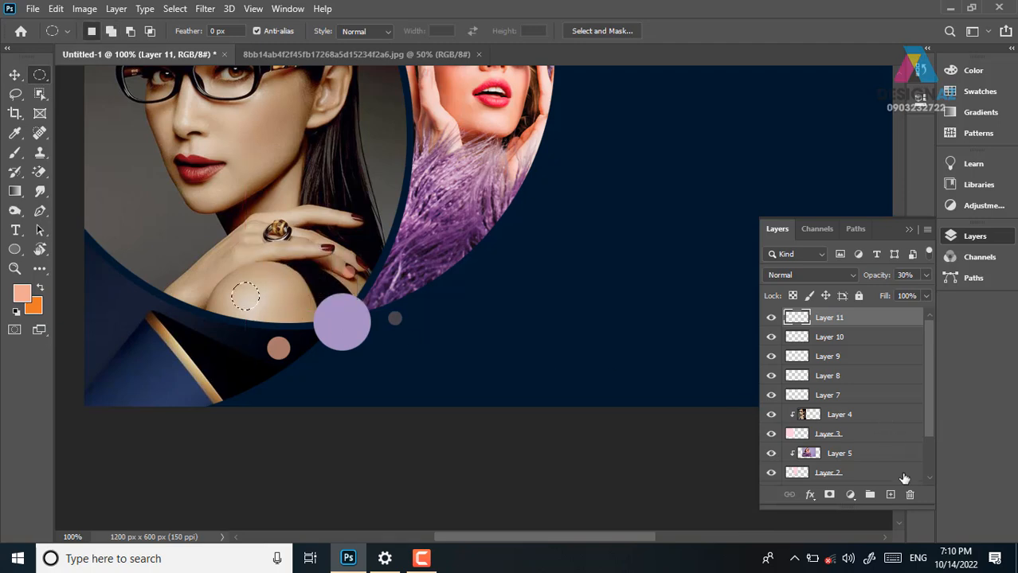
left_click(890, 495)
key("alt+BackSpace")
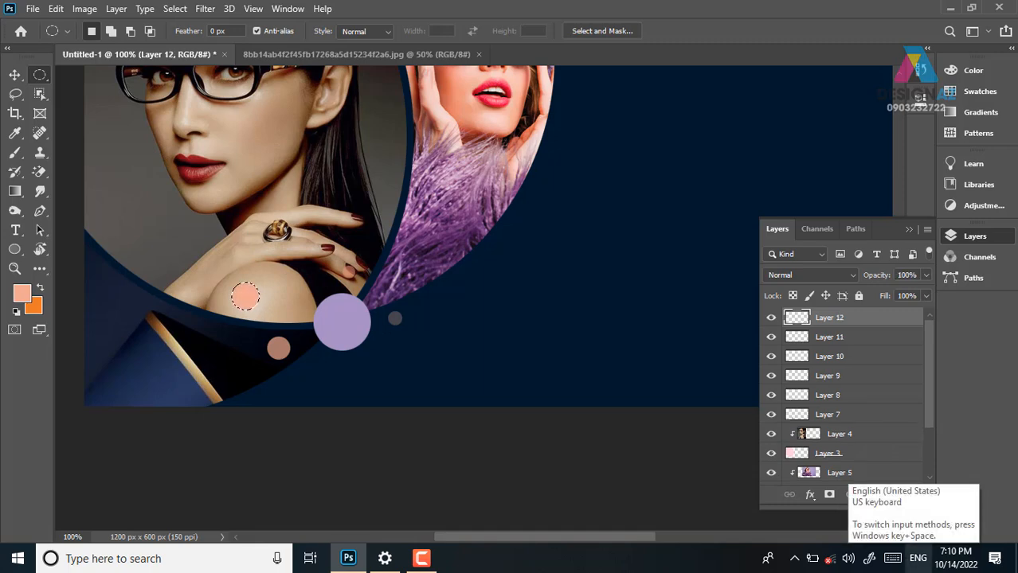
Deselect, then move the peach circle onto the curved lower-left edge of the woman's photo and set its layer opacity to 50%
key("v")
key("ctrl+d")
left_click_drag(241, 302, 174, 279)
key("5")
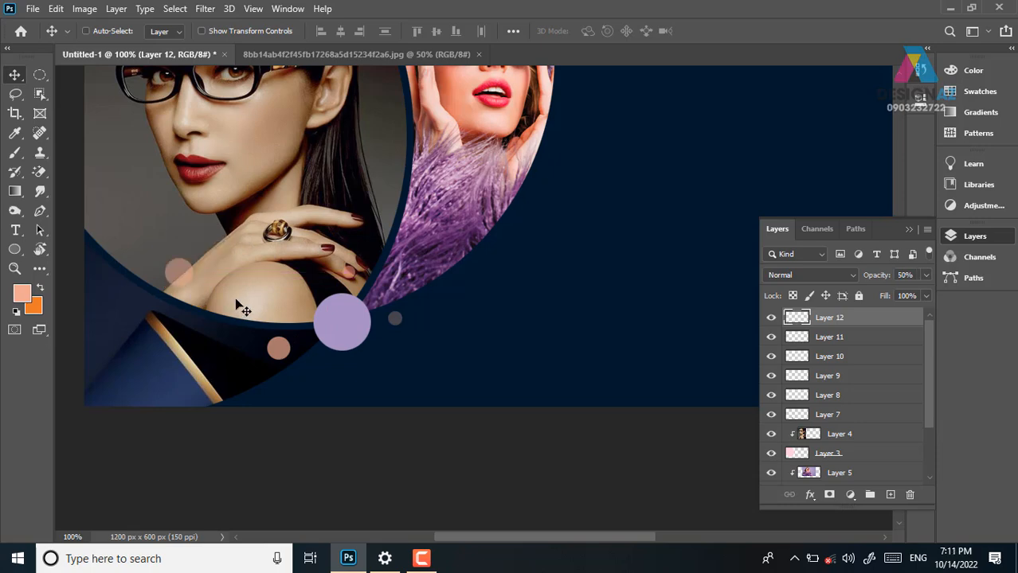
key("ctrl+minus")
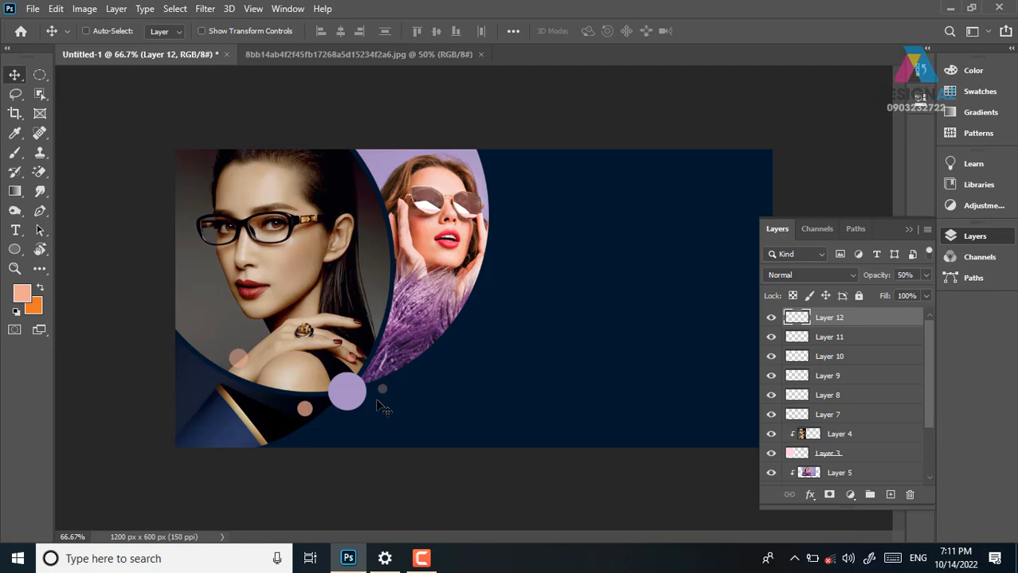
key("ctrl+1")
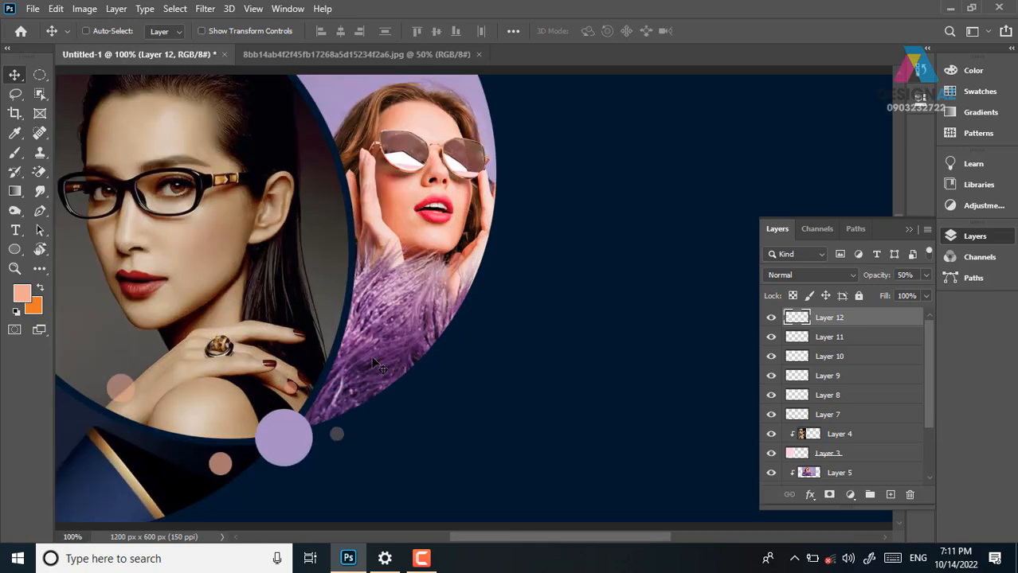
left_click_drag(614, 322, 221, 303)
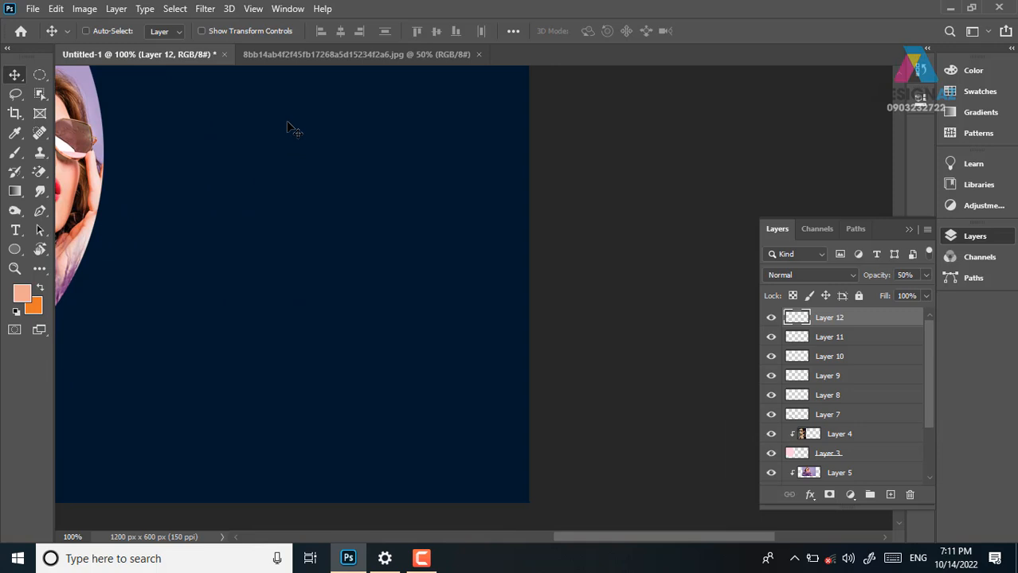
left_click(40, 75)
left_click_drag(212, 129, 428, 341)
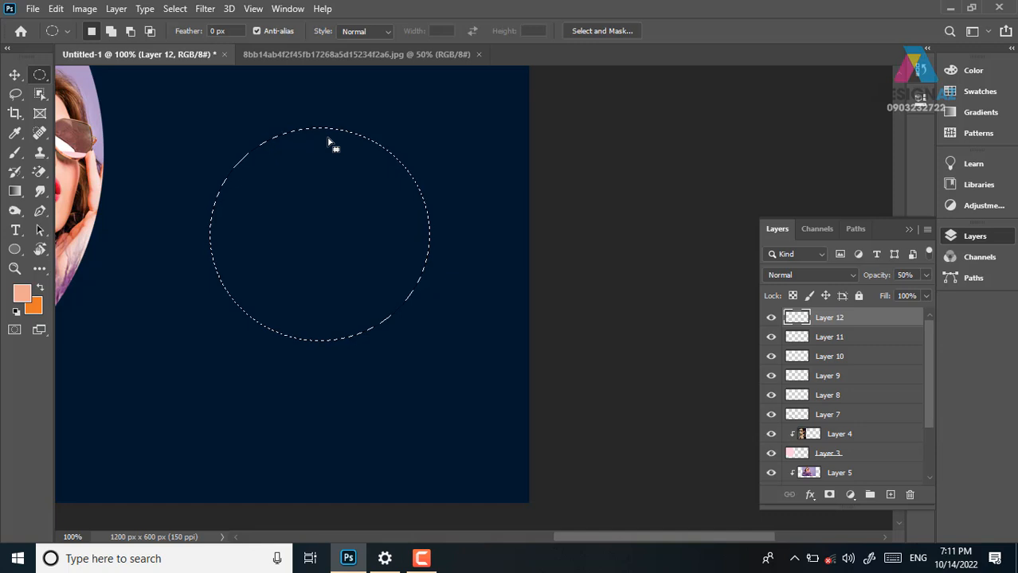
left_click(890, 495)
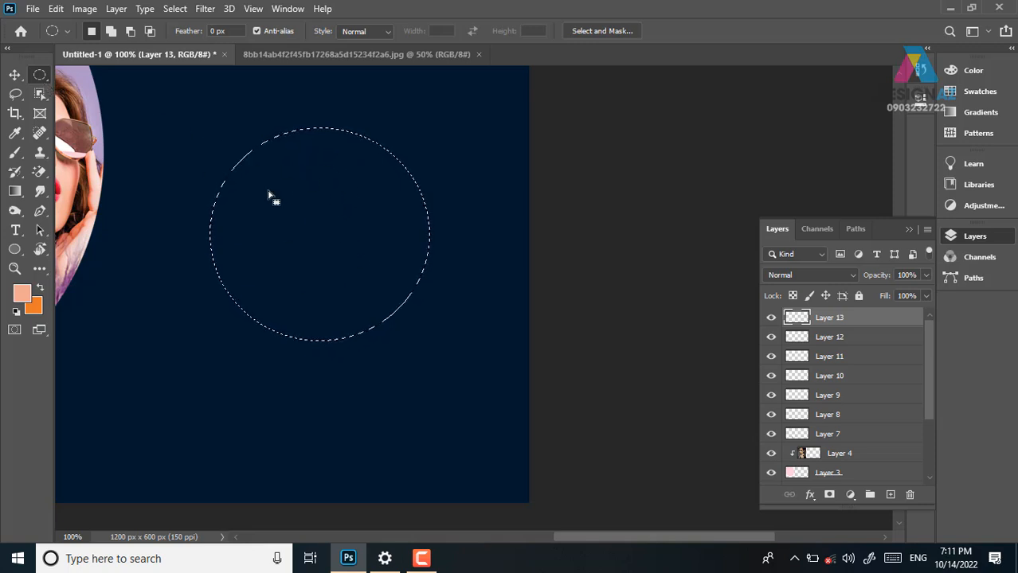
right_click(322, 203)
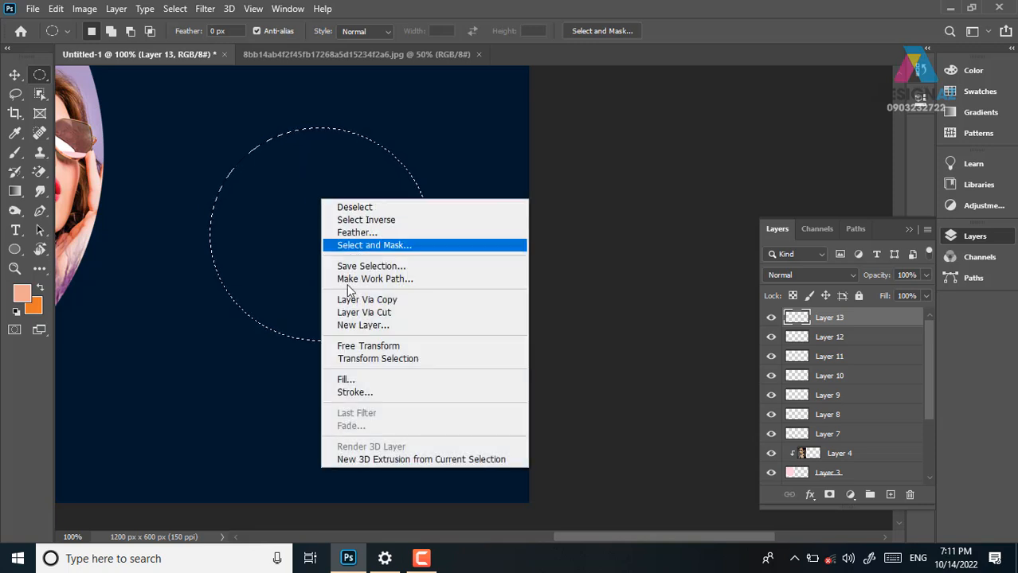
left_click(390, 393)
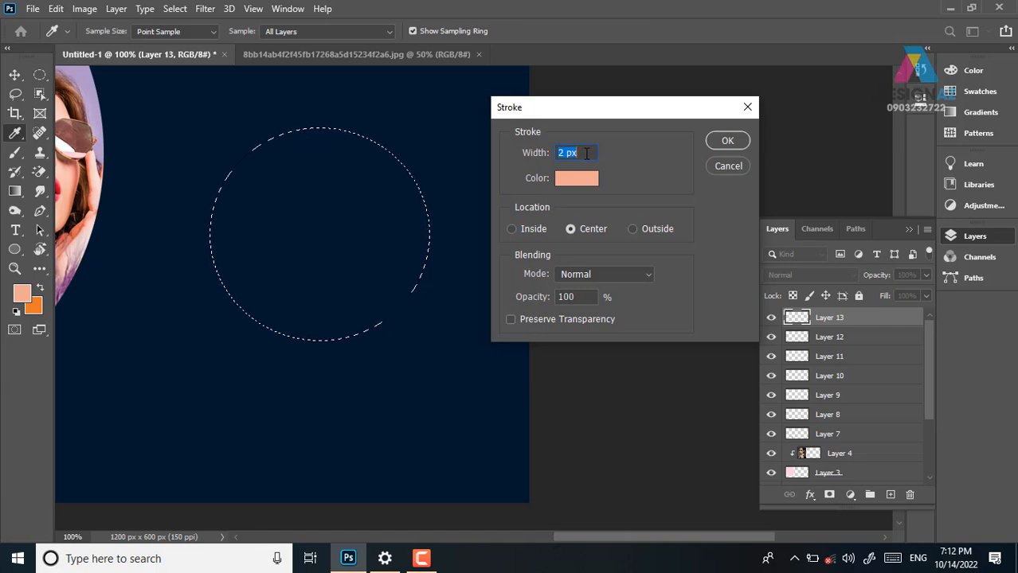
left_click(725, 141)
key("v")
key("ctrl+d")
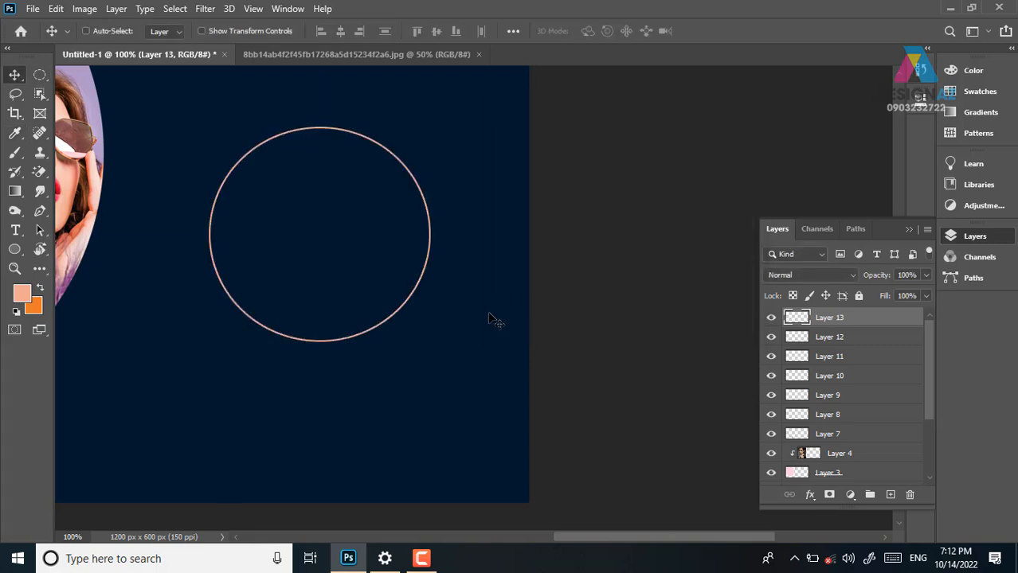
left_click_drag(403, 270, 376, 274)
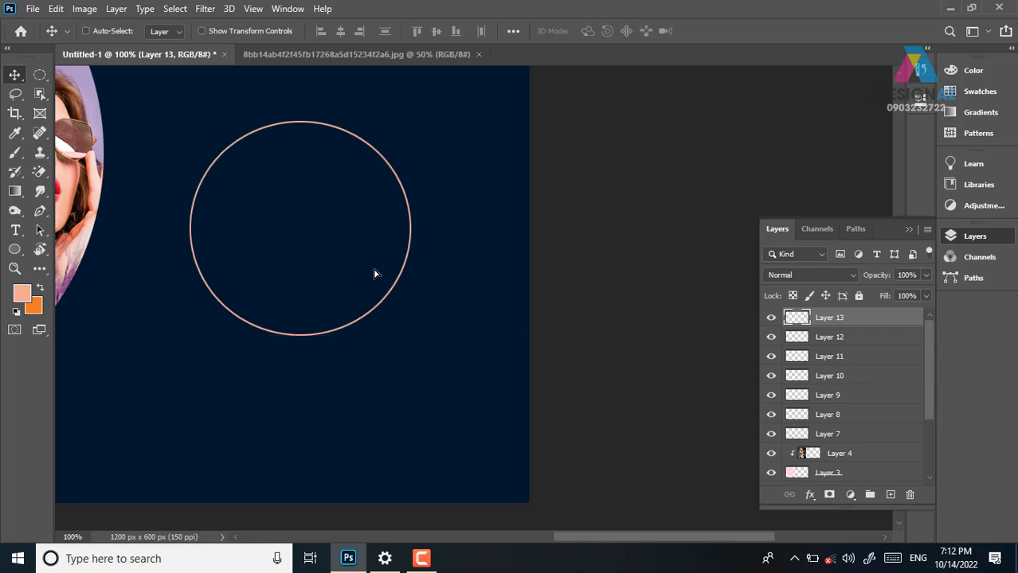
key("Delete")
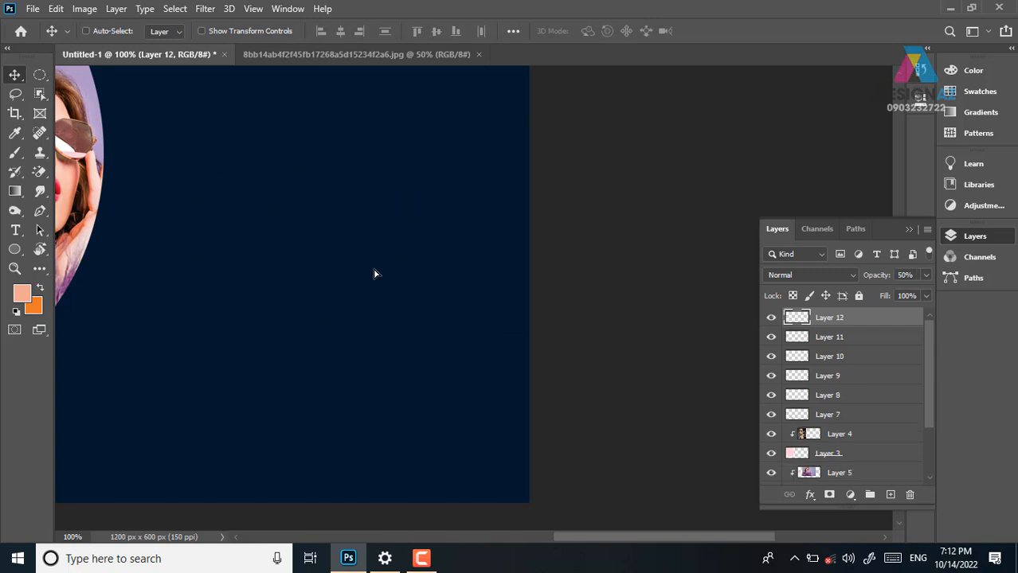
Draw a large circular selection over the woman's photo, extending past the canvas's left edge and passing through the lavender circle
key("ctrl+minus")
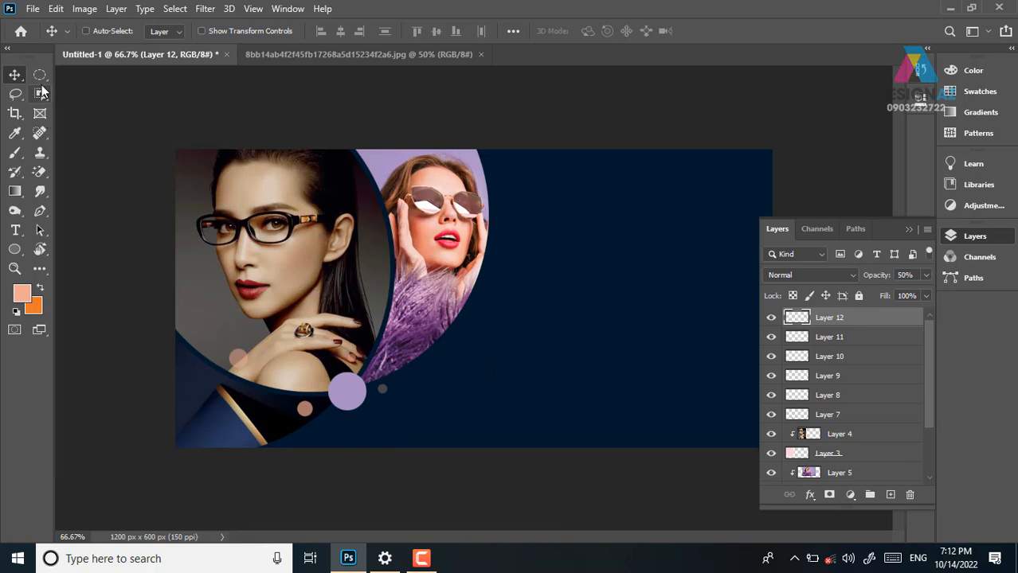
key("m")
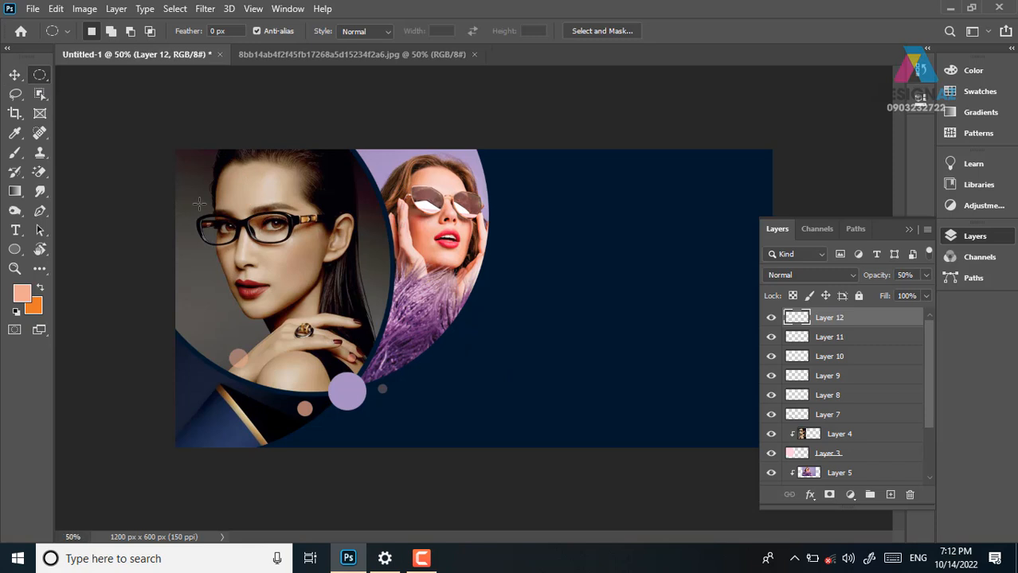
key("ctrl+minus")
left_click_drag(147, 157, 396, 435)
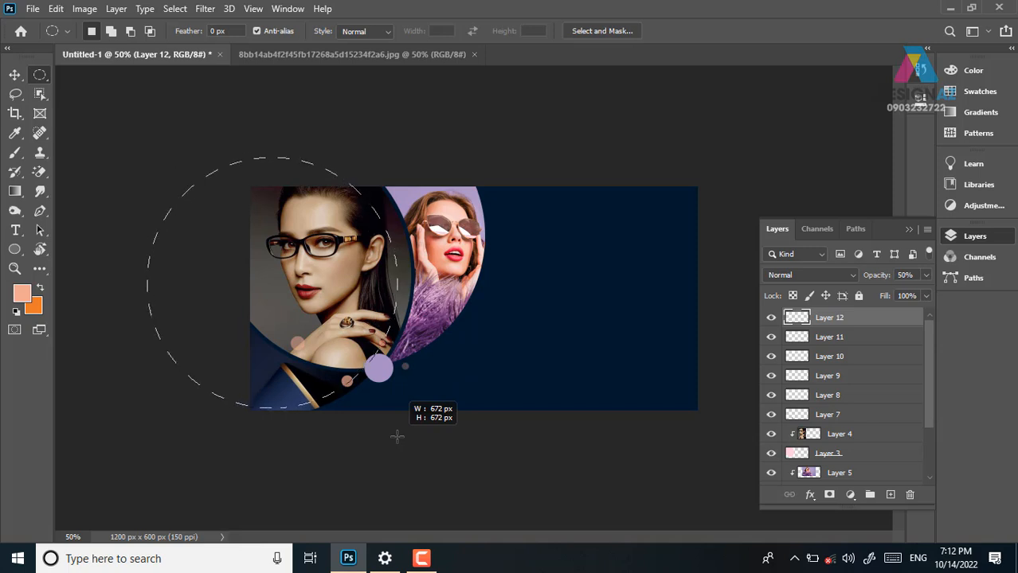
mouse_move(397, 436)
left_mouse_down()
mouse_move(411, 427)
mouse_move(419, 440)
mouse_move(406, 433)
left_mouse_up()
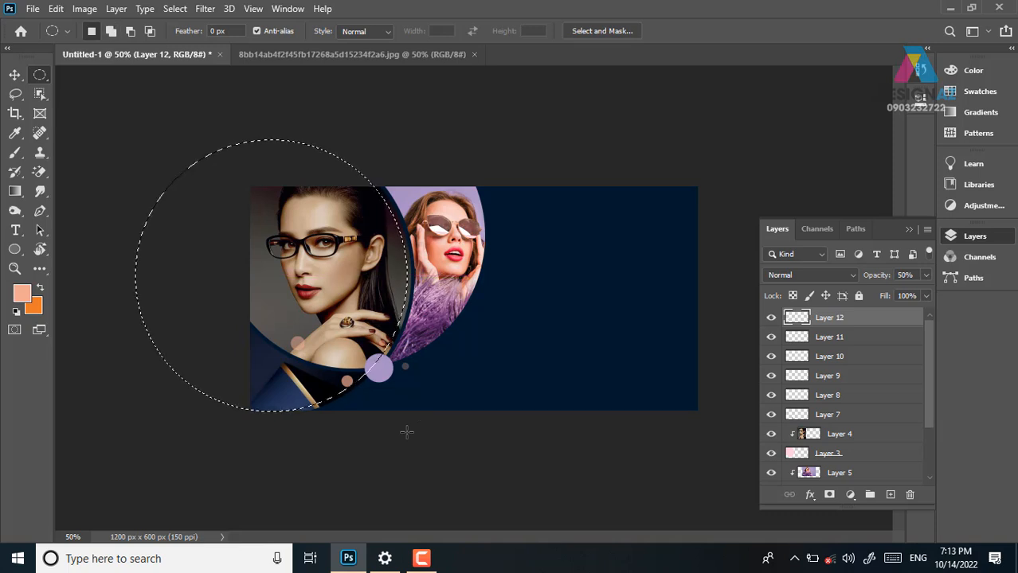
key("ctrl+plus")
key("ctrl+plus")
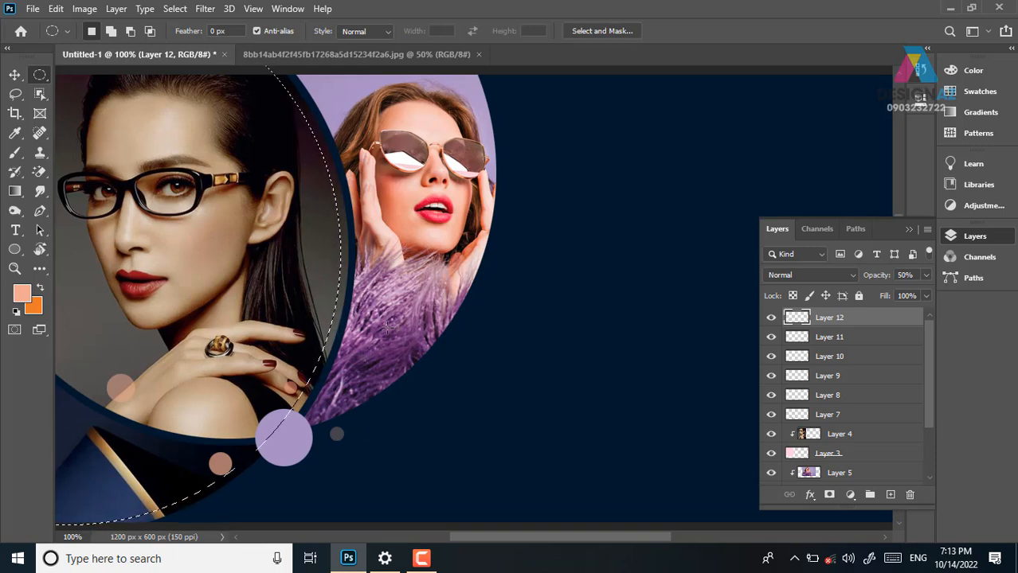
Stroke the circular selection with a 2 px peach line on a new layer and deselect
left_click(890, 495)
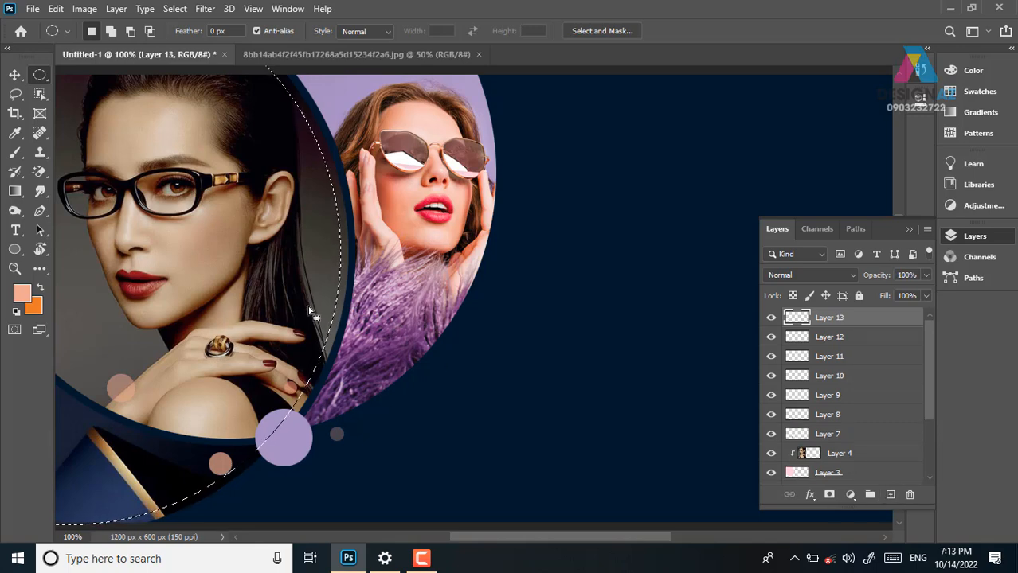
right_click(313, 282)
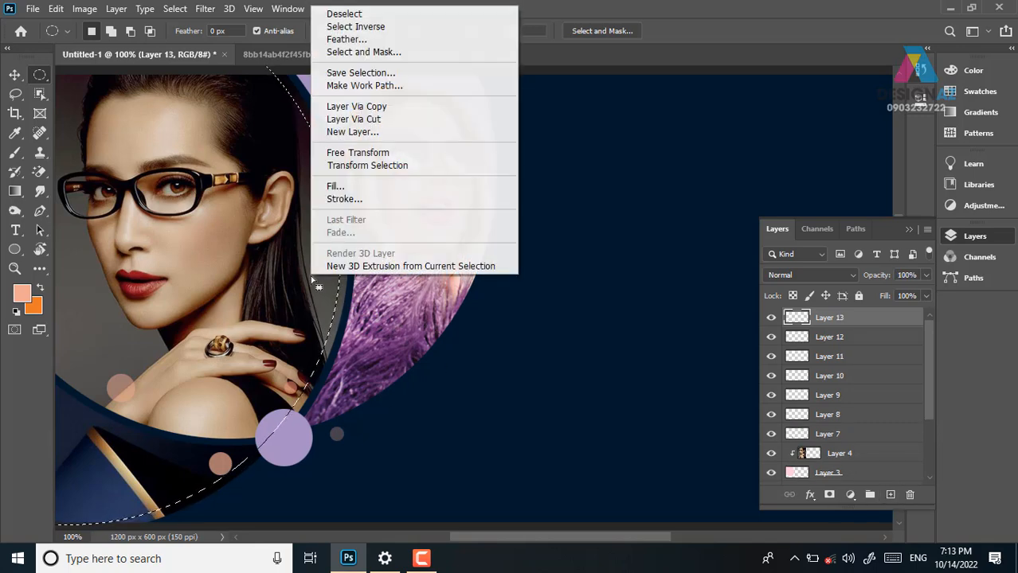
left_click(342, 199)
left_click(722, 140)
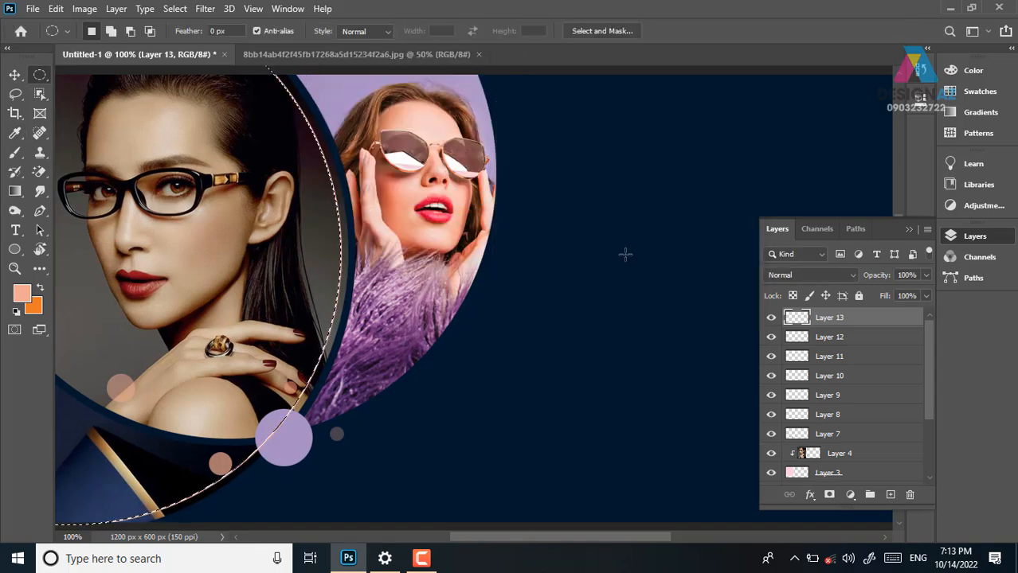
key("v")
key("ctrl+d")
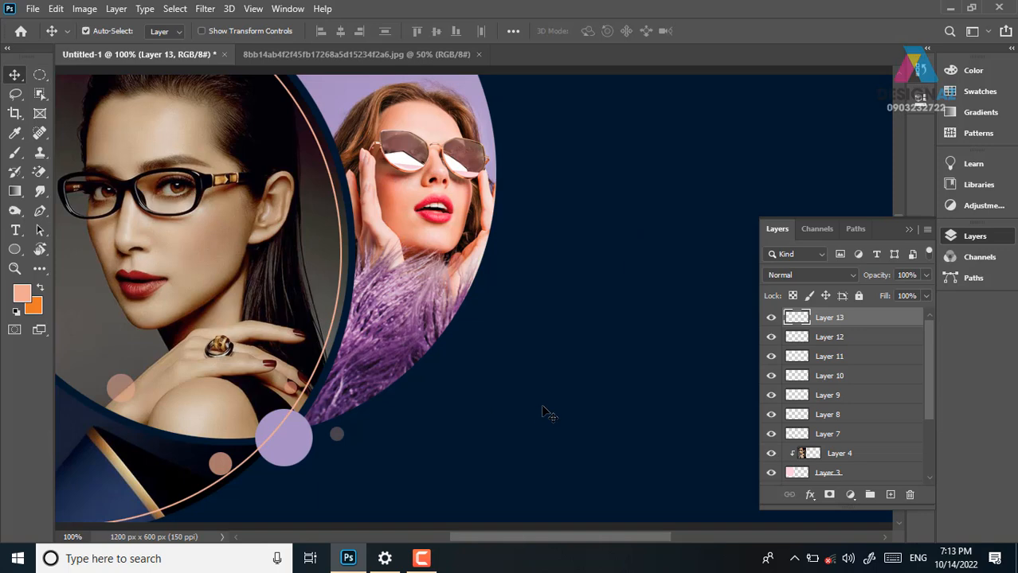
Erase the lower end of the peach arc with an elliptical selection over the banner's bottom-left corner, then deselect
key("ctrl+minus")
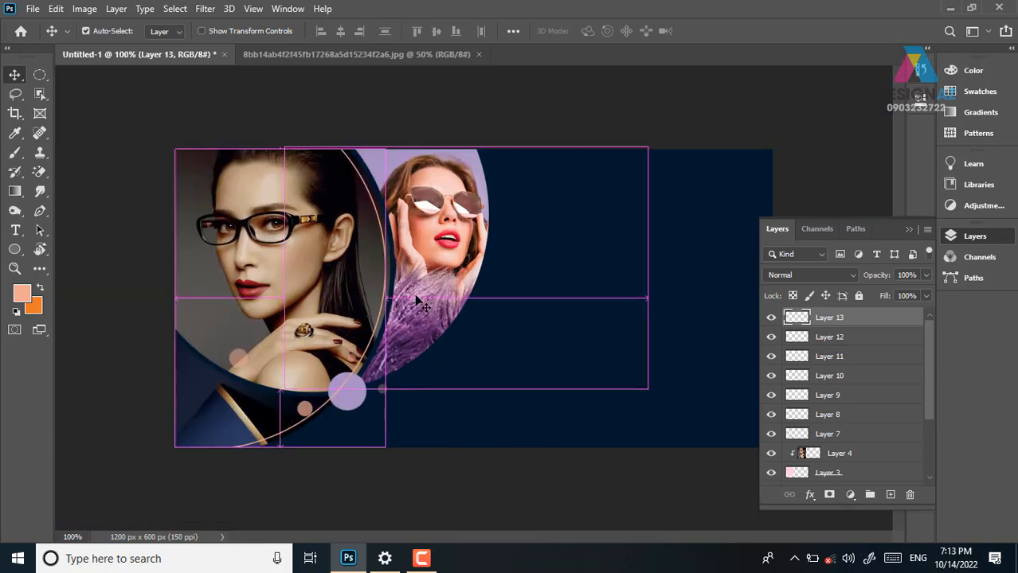
key("ctrl+plus")
left_click_drag(288, 382, 472, 296)
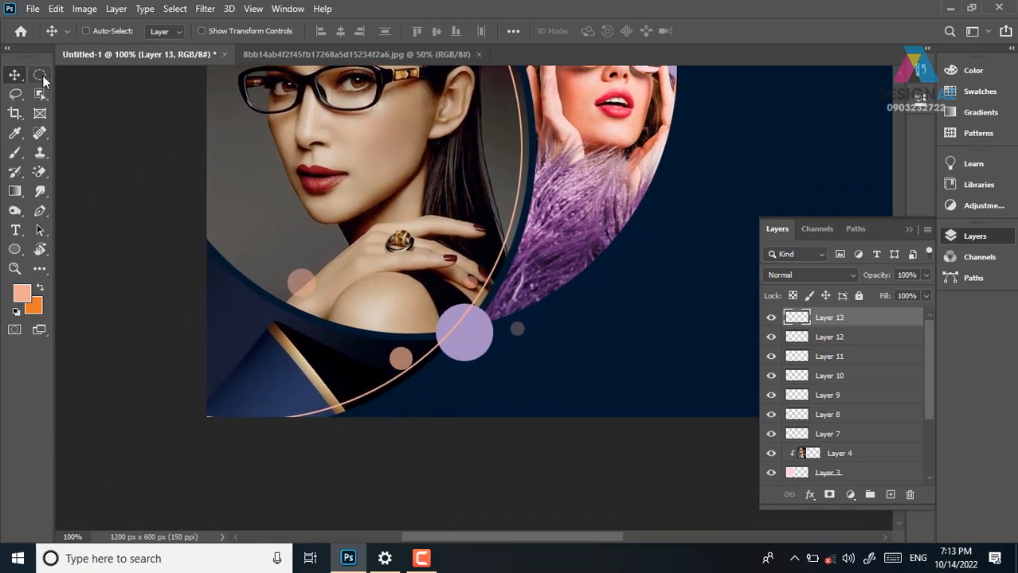
left_click_drag(40, 75, 75, 92)
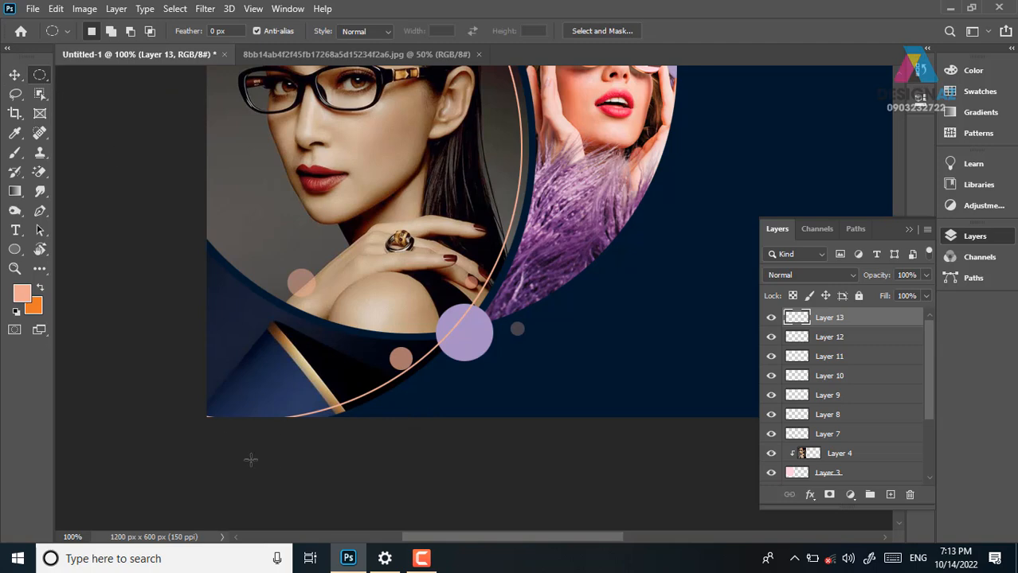
left_click_drag(177, 377, 366, 449)
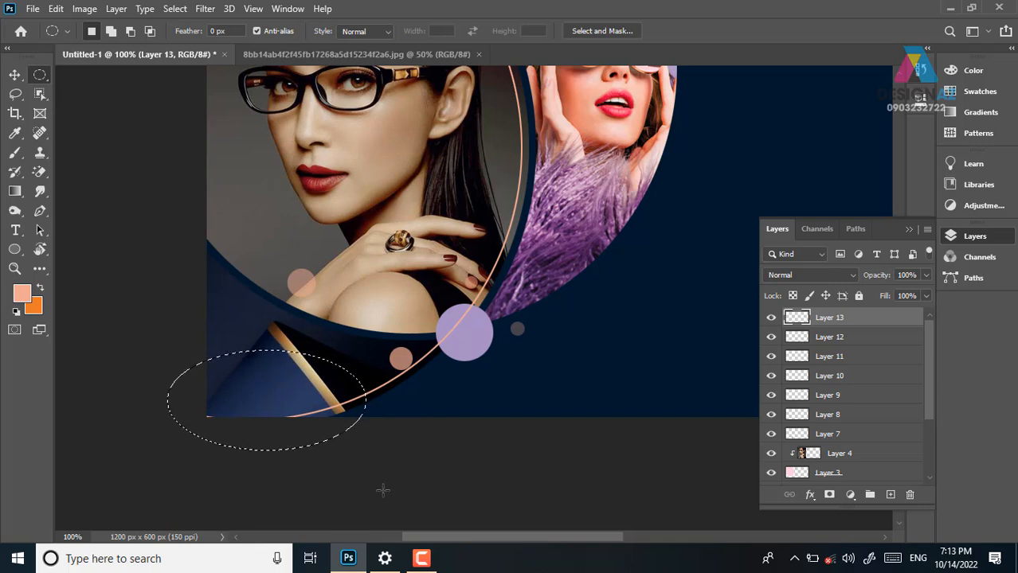
key("v")
key("ctrl+d")
Erase the upper end of the peach arc with a circular selection at the banner's top edge, then deselect
left_click_drag(526, 219, 475, 378)
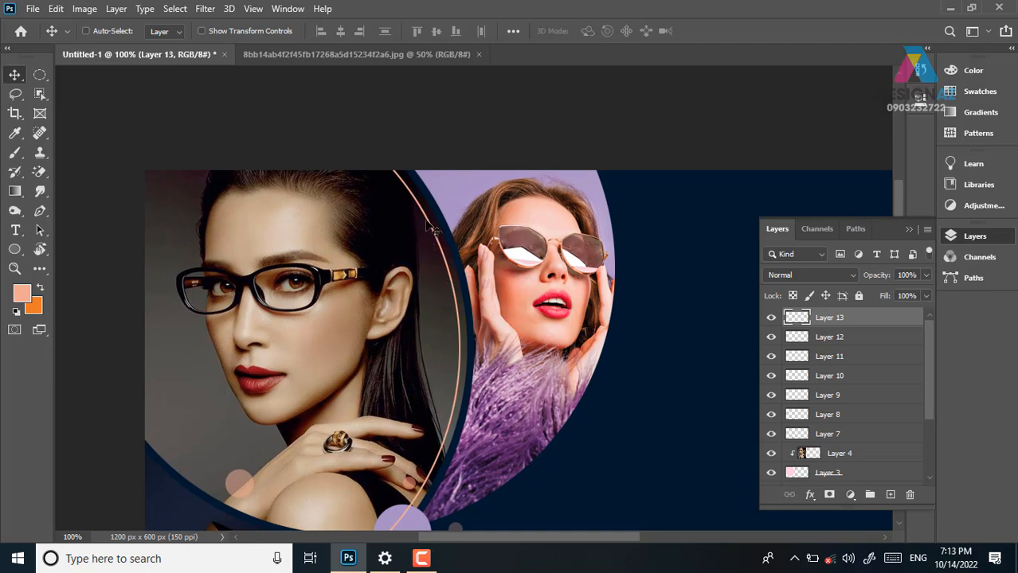
left_click(40, 74)
left_click_drag(328, 104, 468, 220)
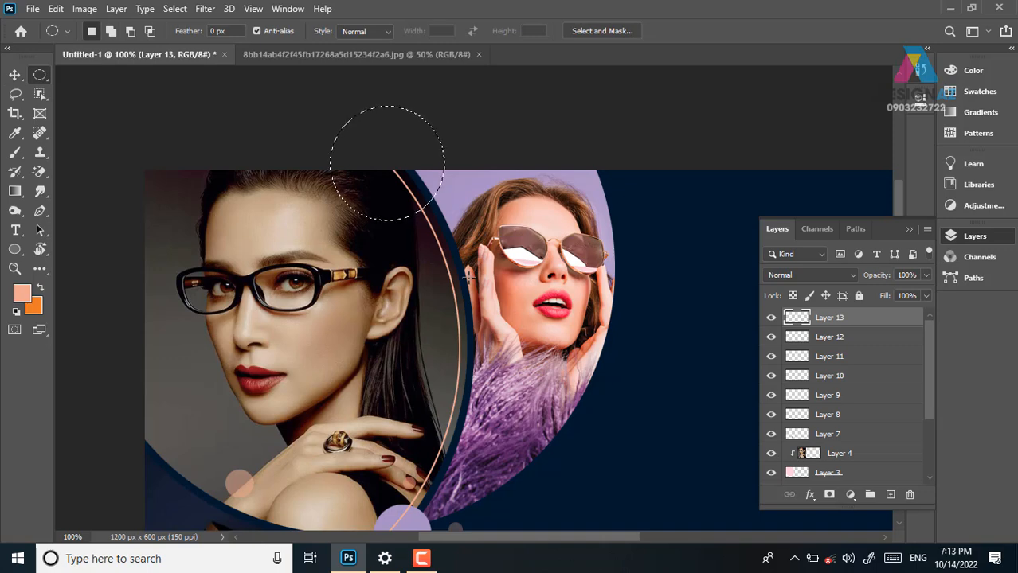
key("Delete")
key("v")
key("ctrl+d")
Add a tiny peach-filled dot on the upper tip of the arc using a circular selection
left_click_drag(455, 393, 503, 309)
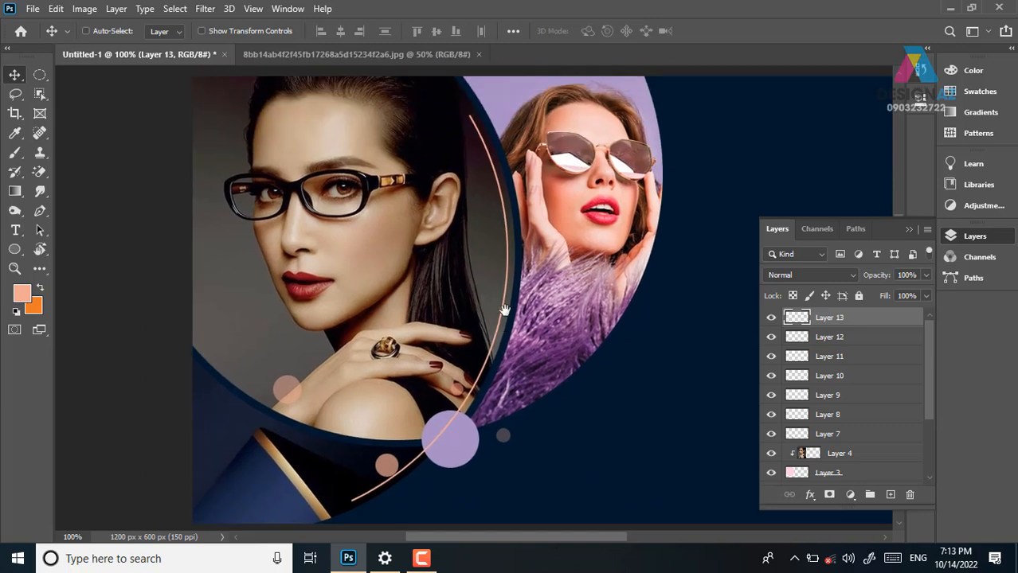
left_click(503, 311, "ctrl")
left_click(504, 311, "ctrl")
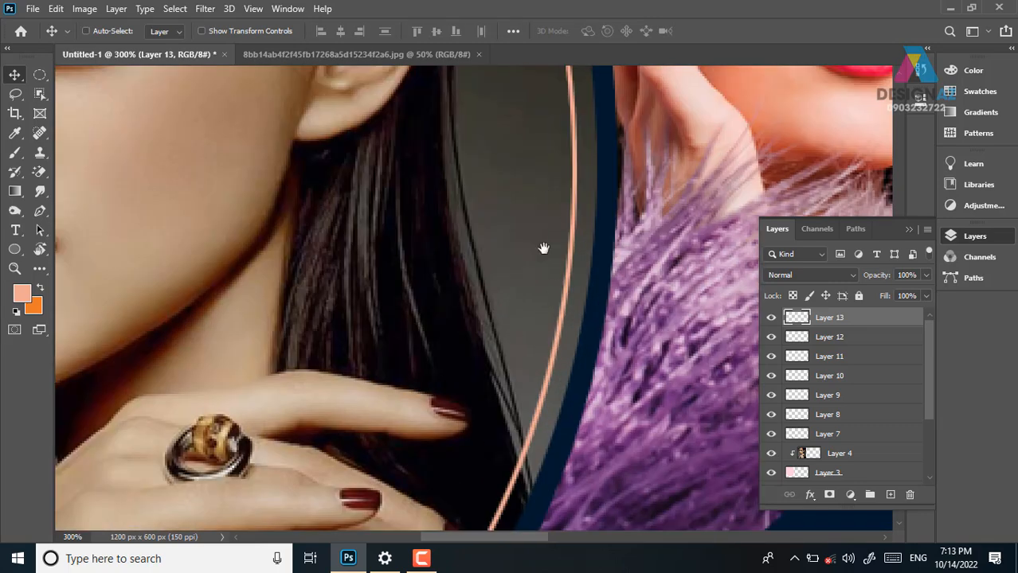
left_click_drag(543, 200, 528, 524)
left_click_drag(475, 183, 475, 297)
key("m")
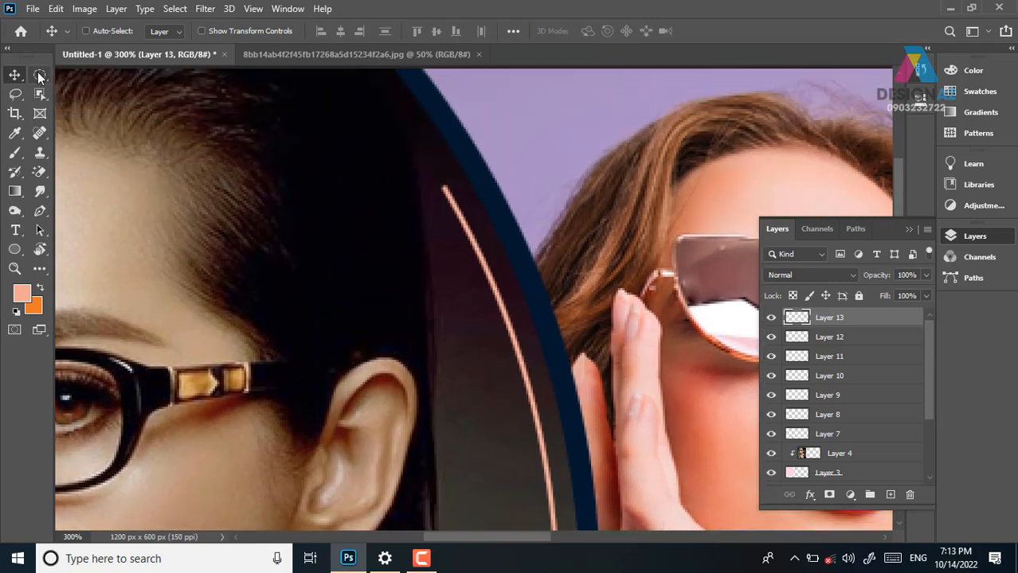
left_click_drag(428, 174, 458, 192)
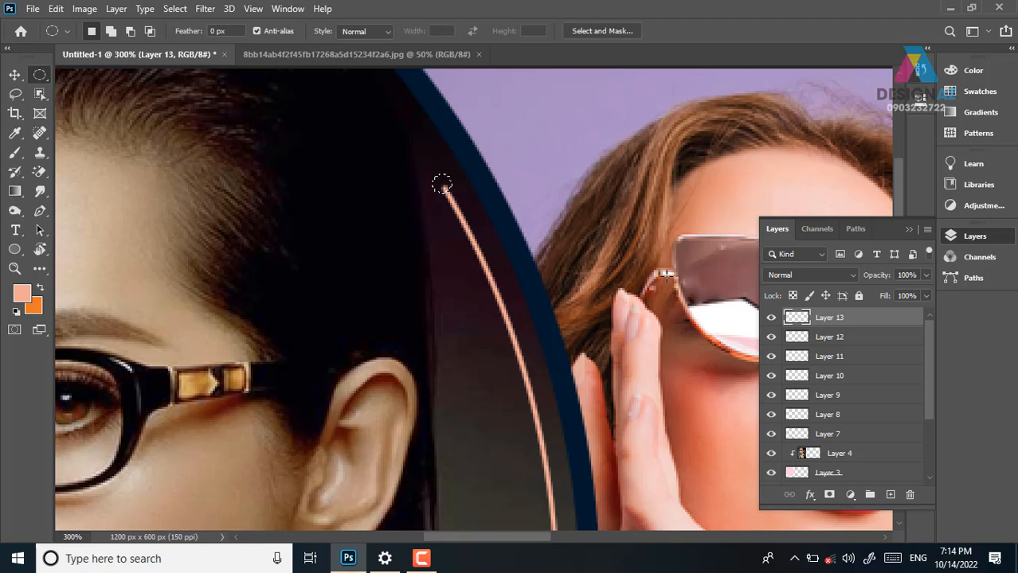
key("alt+BackSpace")
key("v")
Add a matching tiny peach-filled dot on the lower tip of the arc and deselect
left_click_drag(442, 436, 588, 111)
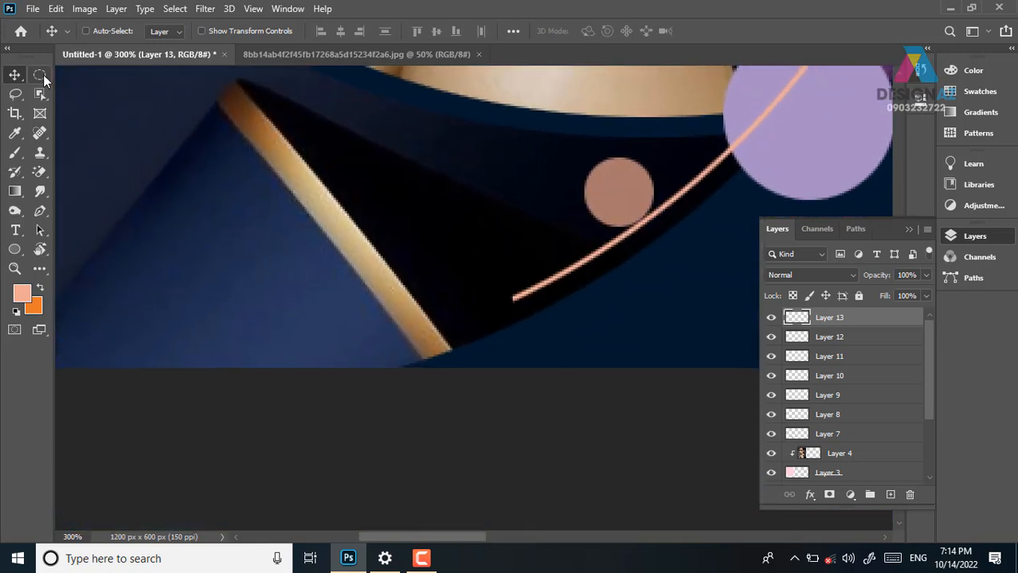
left_click(45, 75)
left_click_drag(502, 292, 520, 309)
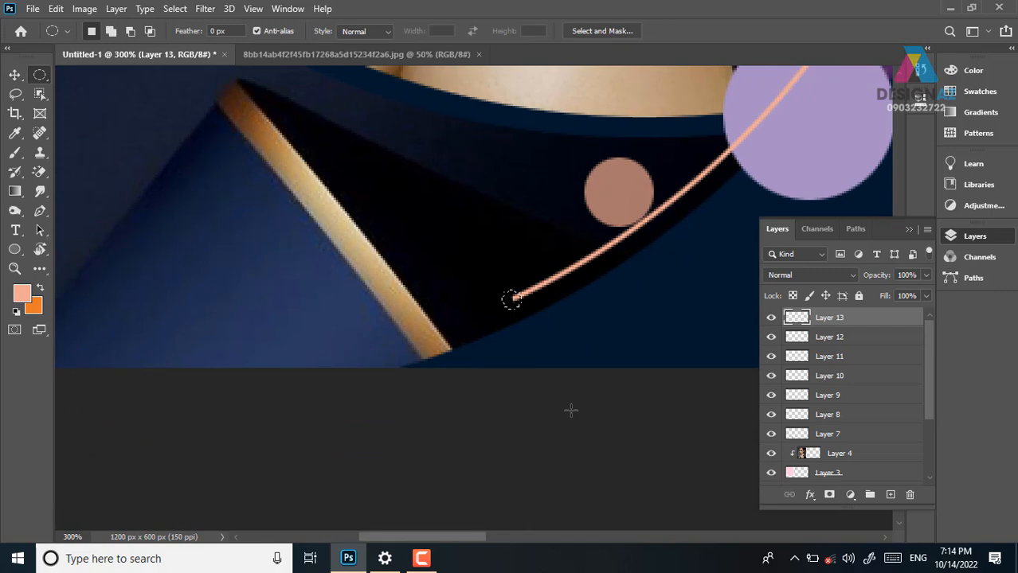
key("alt+BackSpace")
key("ctrl+d")
key("v")
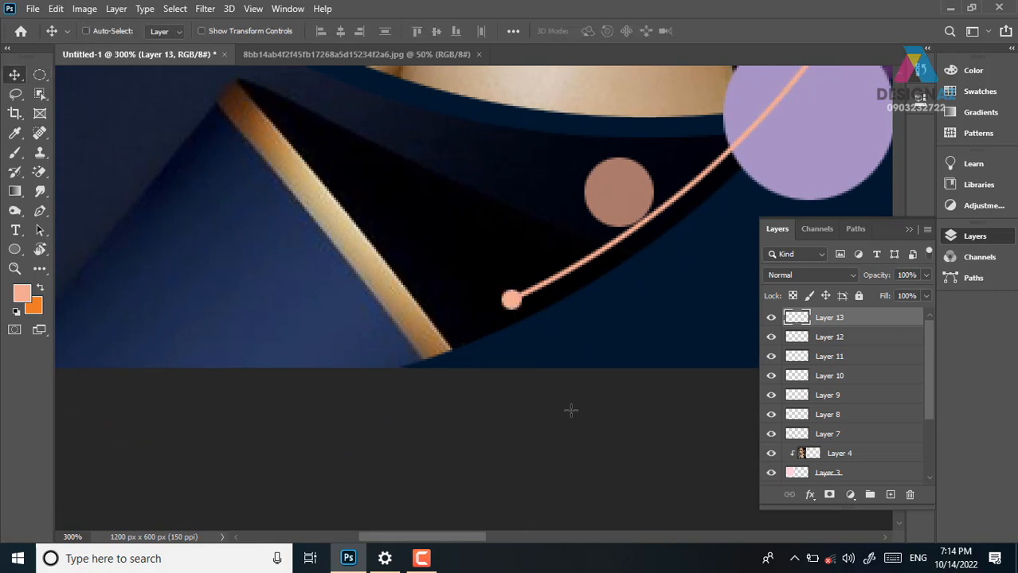
Set the opacity of the peach arc's layer to 60%
key("ctrl+minus")
key("ctrl+minus")
left_click_drag(577, 239, 375, 429)
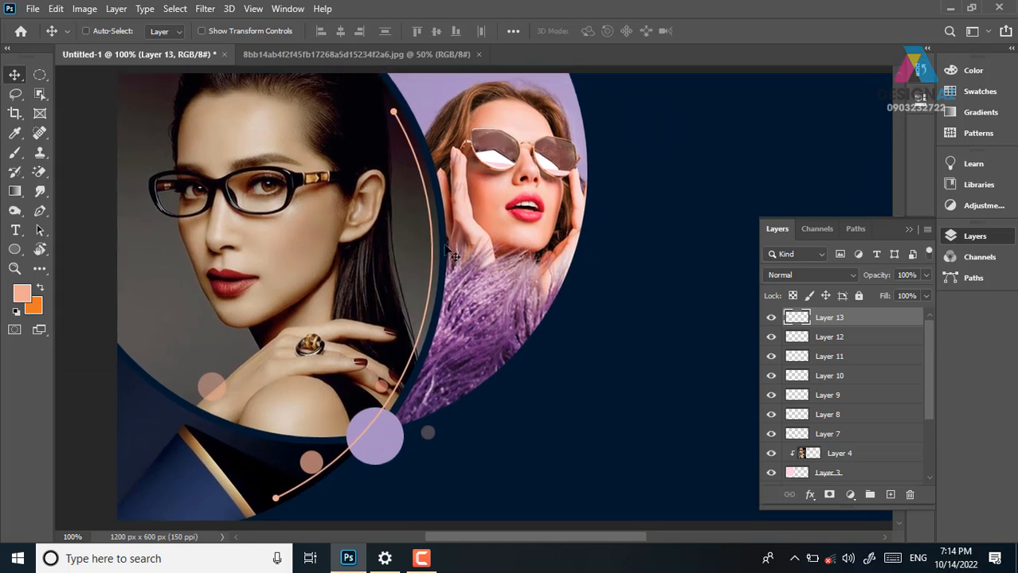
key("6")
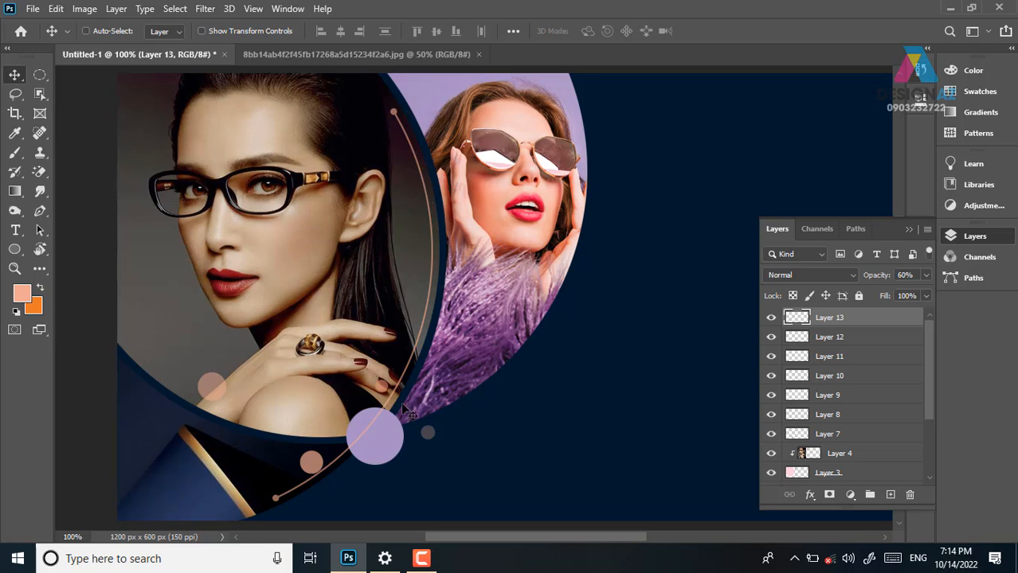
Bring the large lavender circle's layer to the front of the layer stack
right_click(392, 432)
left_click(418, 439)
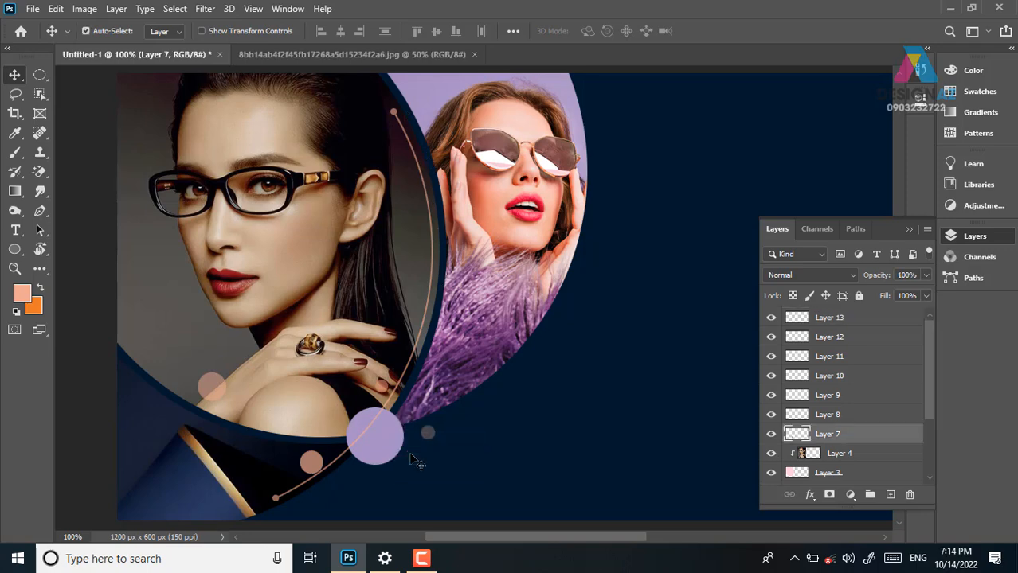
key("ctrl+shift+bracketright")
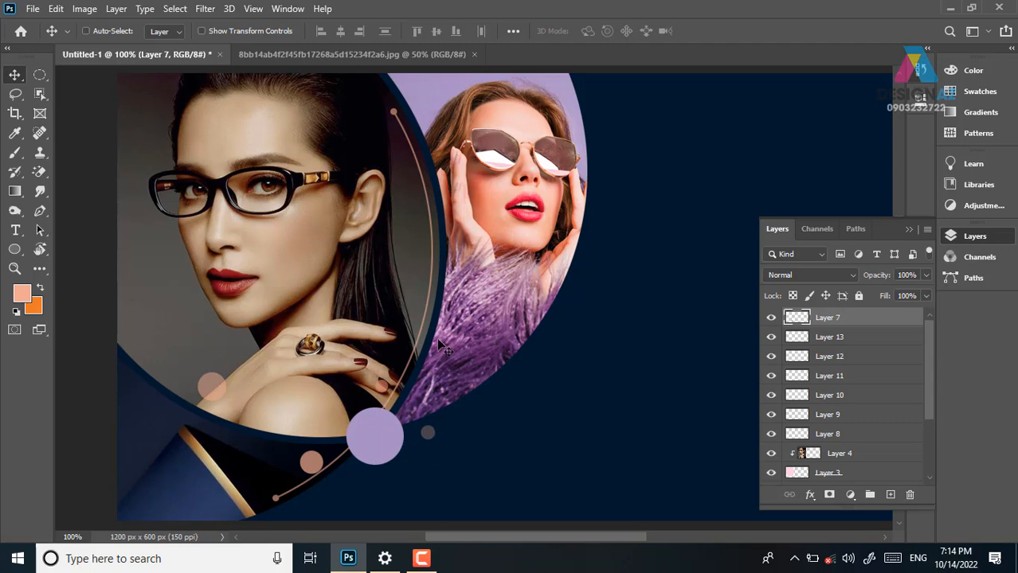
Draw a circular selection about 686 px in diameter over the dark-haired model's photo, slightly inside the existing peach arc
key("ctrl+minus")
key("ctrl+plus")
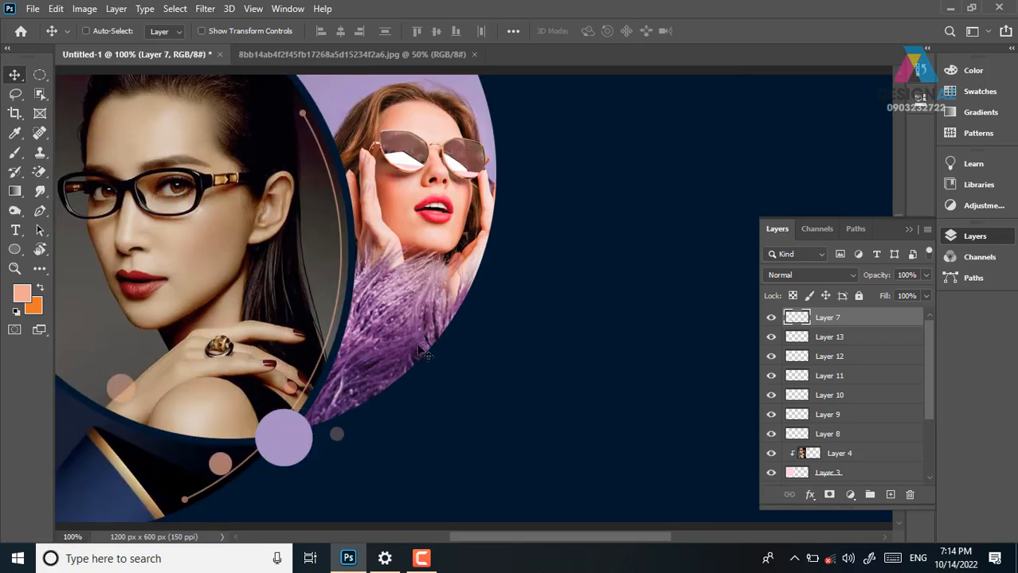
key("ctrl+minus")
left_click(40, 75)
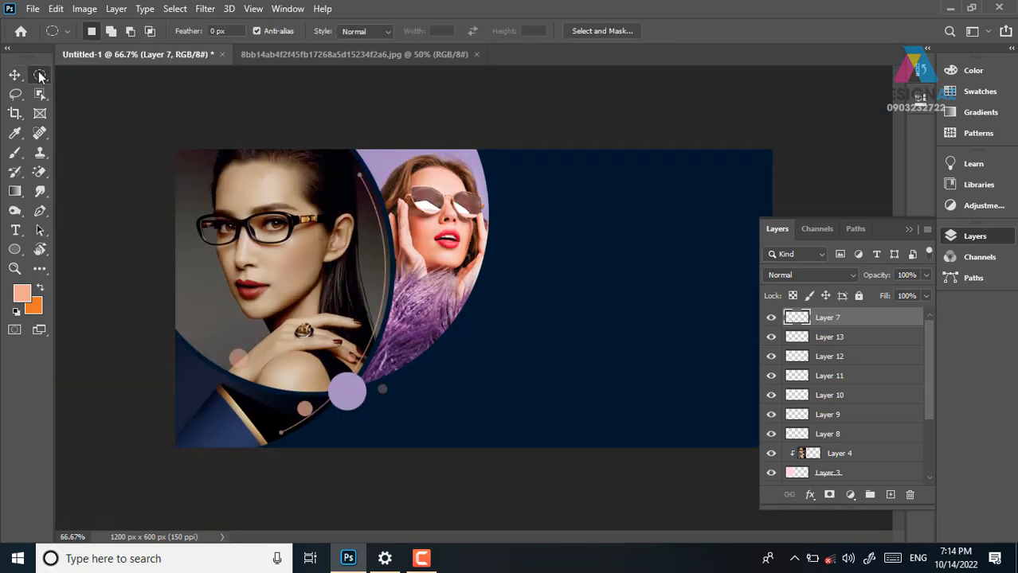
left_click_drag(111, 126, 379, 466)
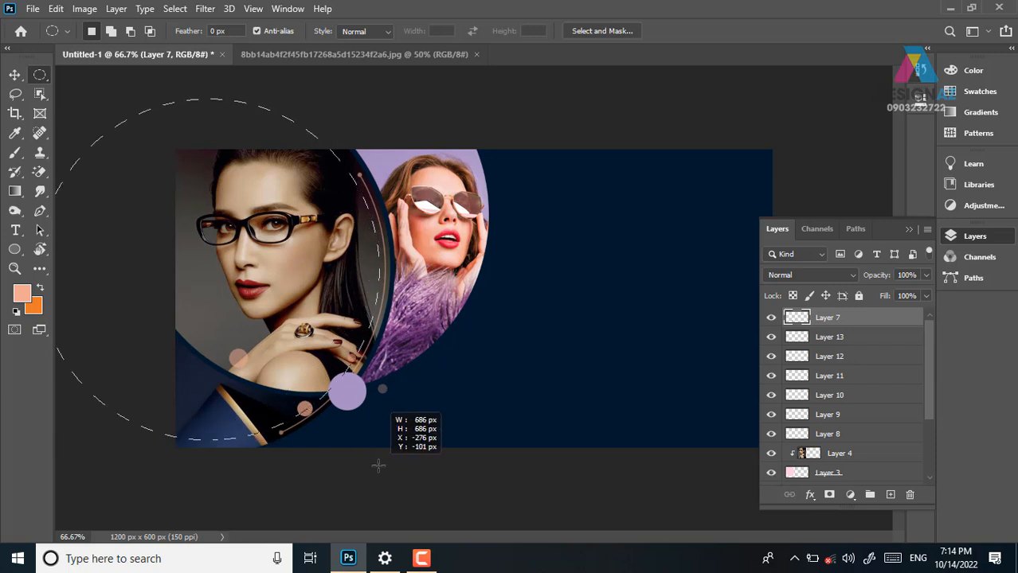
left_click_drag(378, 466, 377, 469)
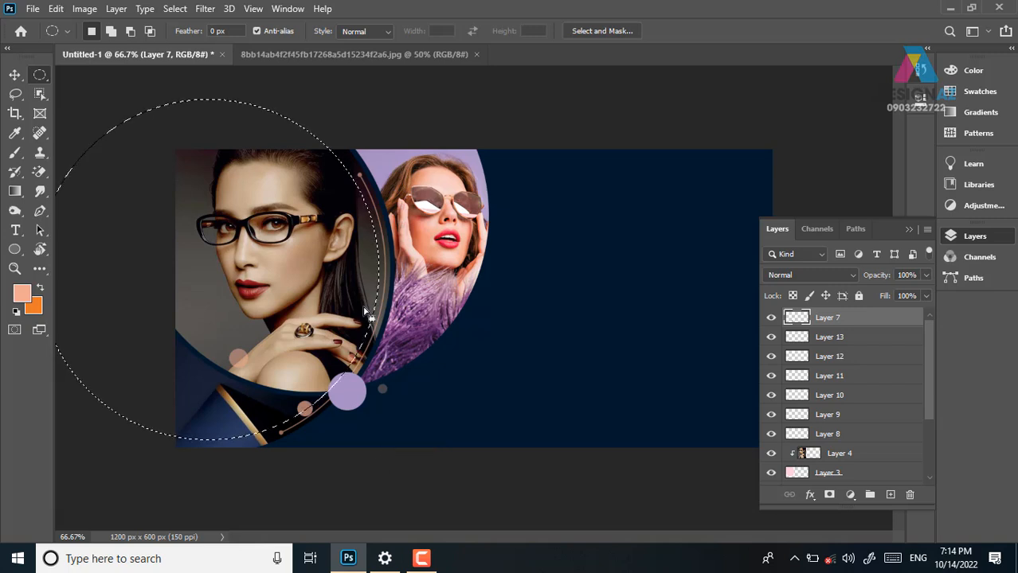
Stroke the circular selection on a new layer with a 2 px centered peach line, then deselect
left_click(890, 494)
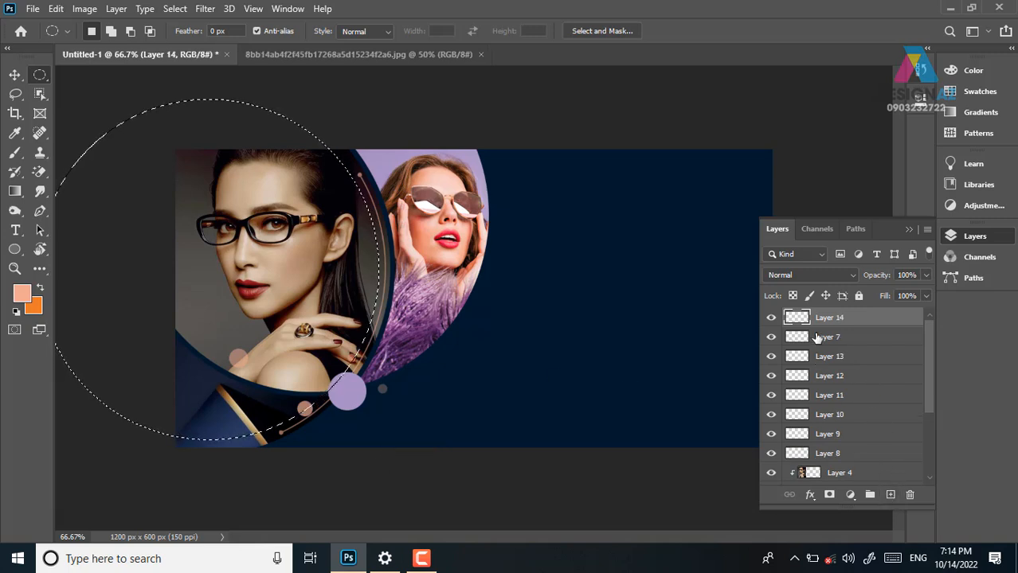
right_click(325, 289)
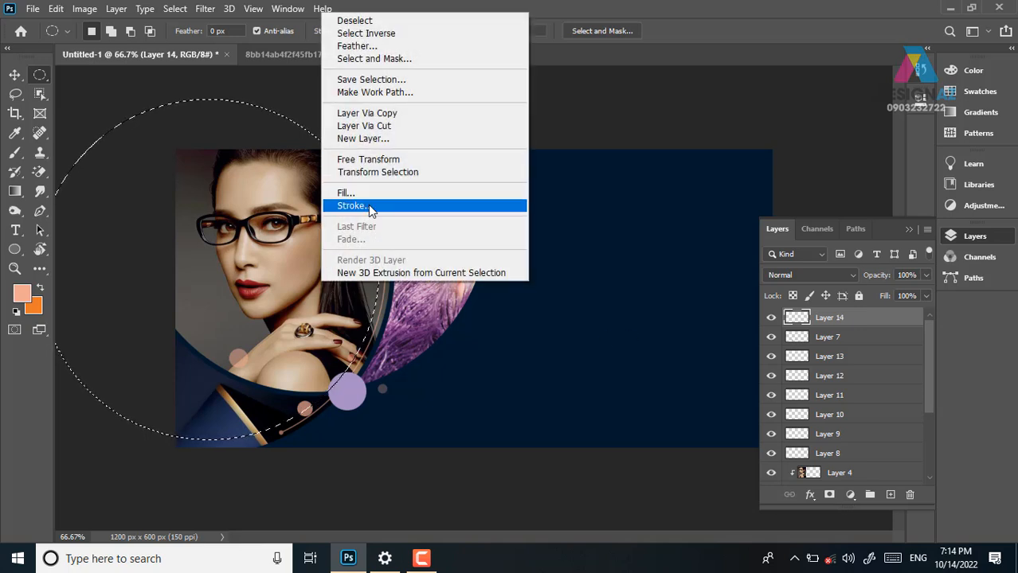
left_click(369, 207)
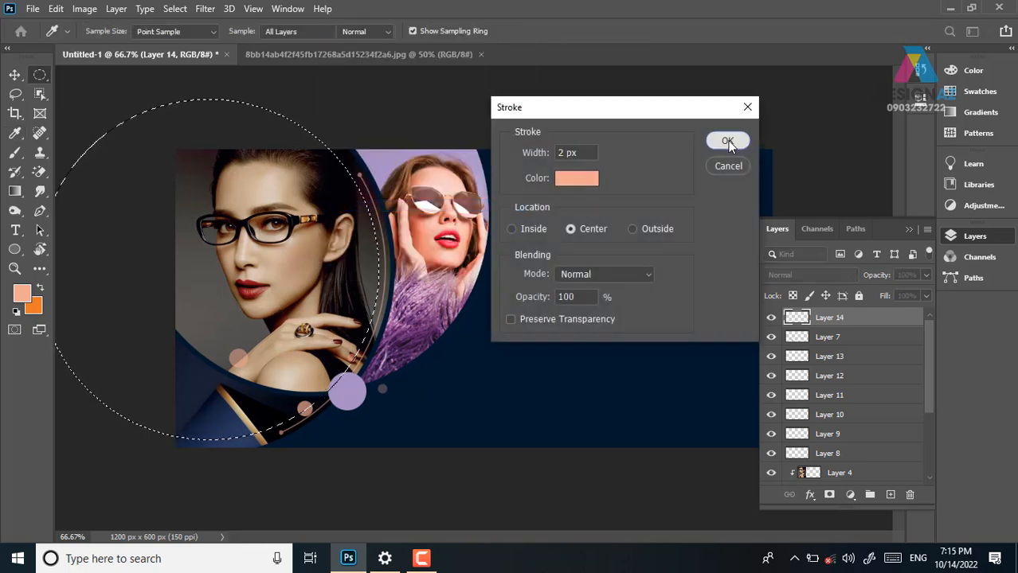
left_click(718, 140)
key("ctrl+d")
key("v")
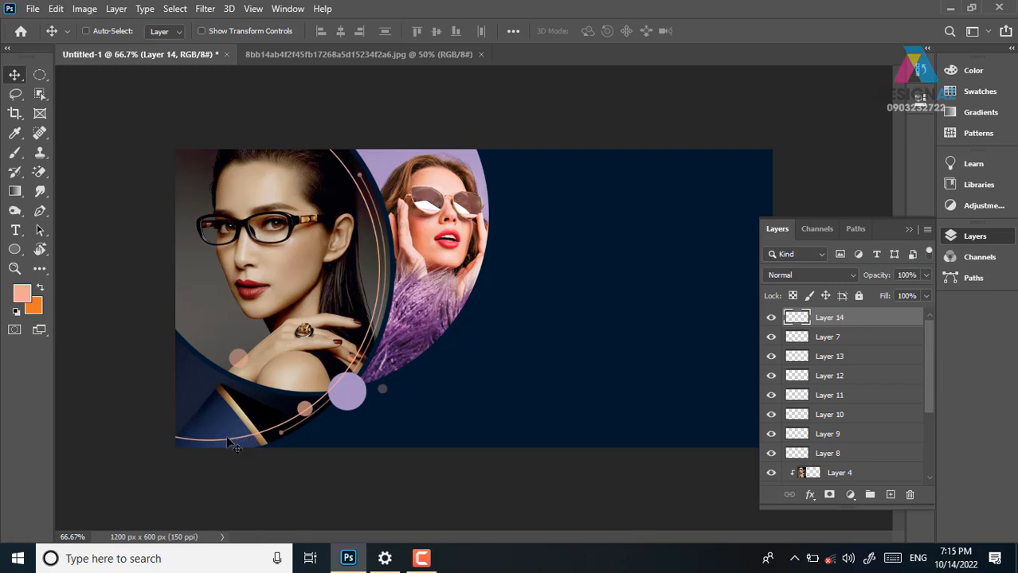
Erase the new peach ring's ends near the banner's lower-left corner and upper edge using circular selections
left_click(40, 74)
left_click_drag(131, 376, 221, 474)
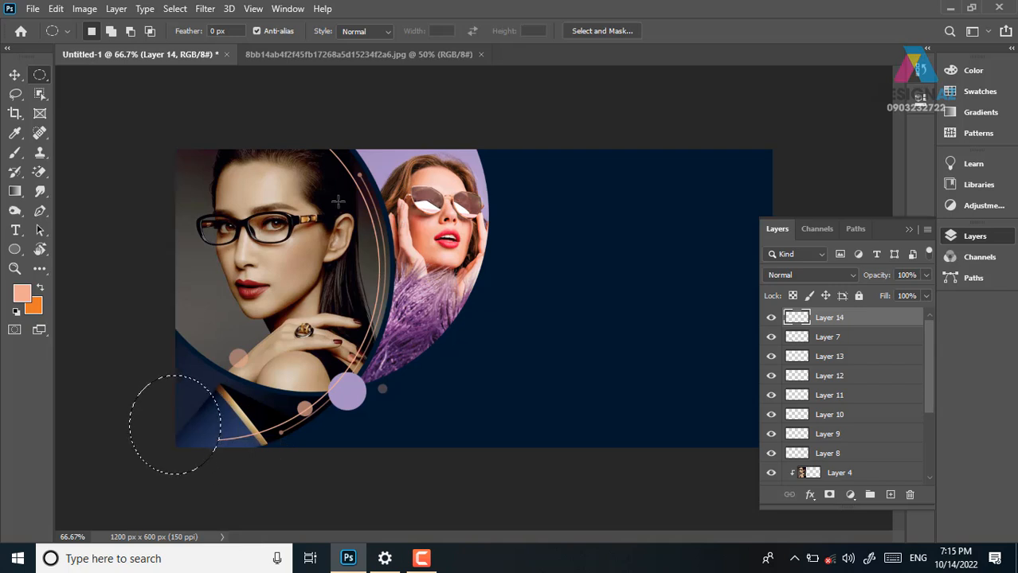
left_click_drag(305, 123, 347, 160)
Add a tiny peach-filled dot on the upper tip of the new inner arc and deselect
key("ctrl+plus")
key("ctrl+plus")
left_click_drag(233, 235, 371, 218)
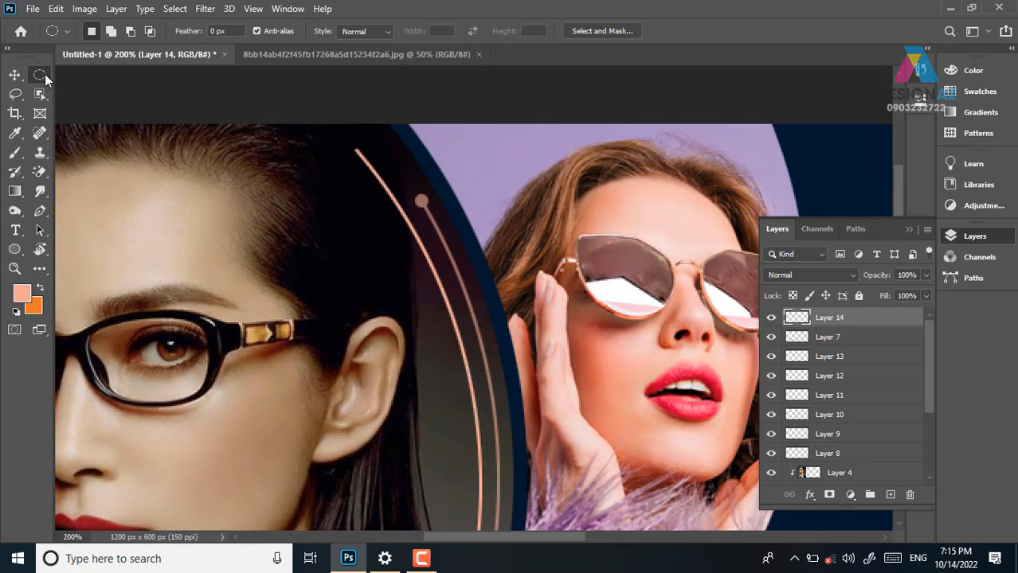
left_click_drag(351, 144, 373, 155)
key("alt+BackSpace")
key("ctrl+d")
key("v")
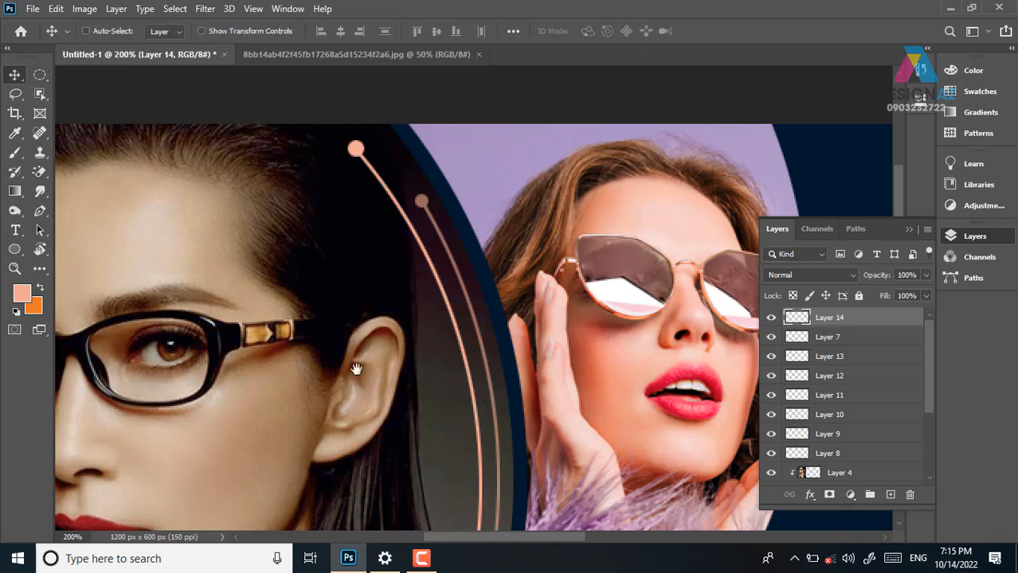
Add a matching tiny peach-filled dot on the lower tip of the inner arc and deselect
left_click_drag(342, 388, 494, 9)
left_click_drag(388, 143, 414, 212)
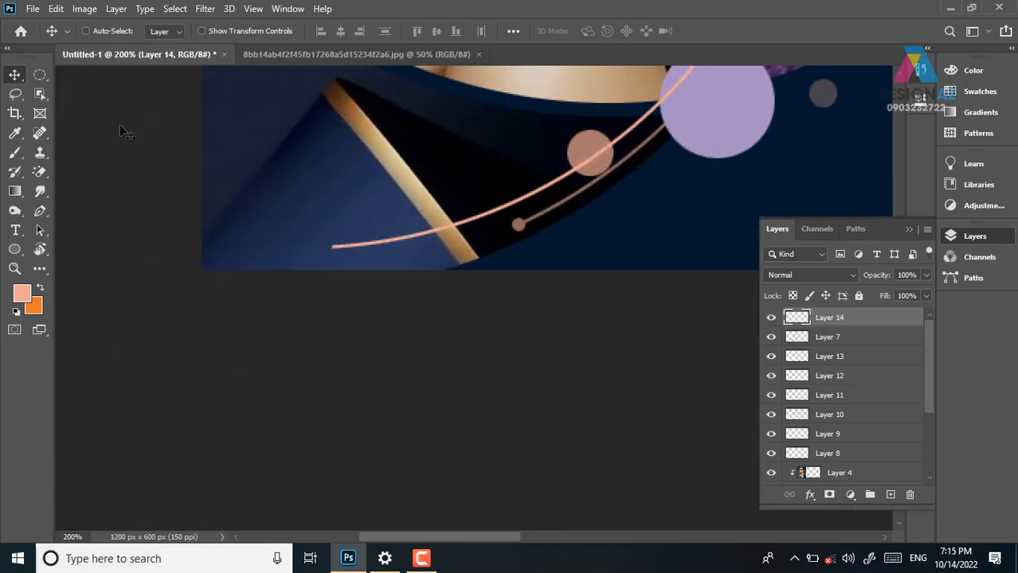
left_click(40, 76)
left_click_drag(323, 240, 336, 255)
key("alt+BackSpace")
key("v")
key("ctrl+d")
Set the opacity of the inner peach arc's layer to 40%
key("ctrl+minus")
key("ctrl+minus")
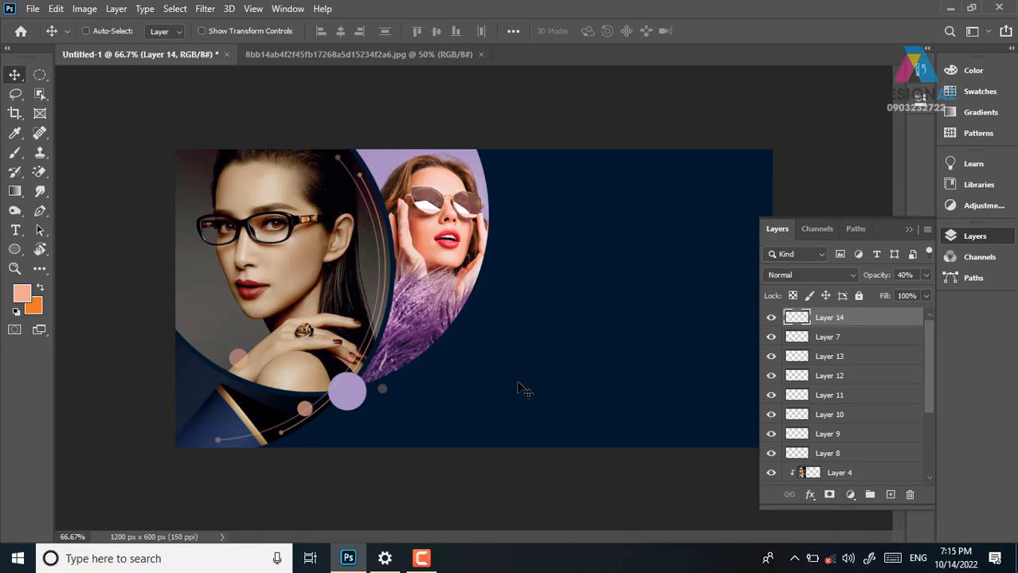
key("ctrl+plus")
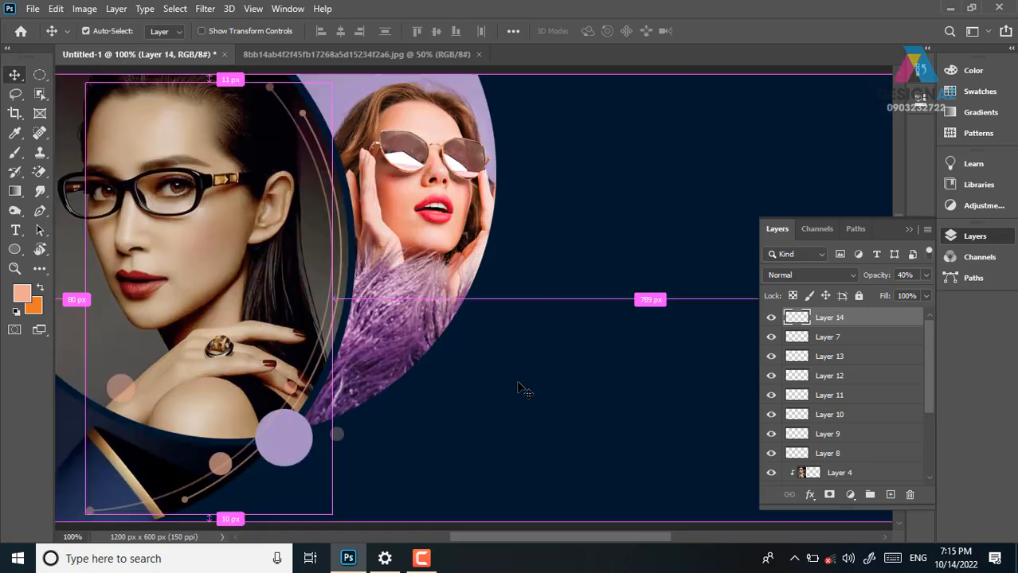
left_click_drag(340, 390, 402, 391)
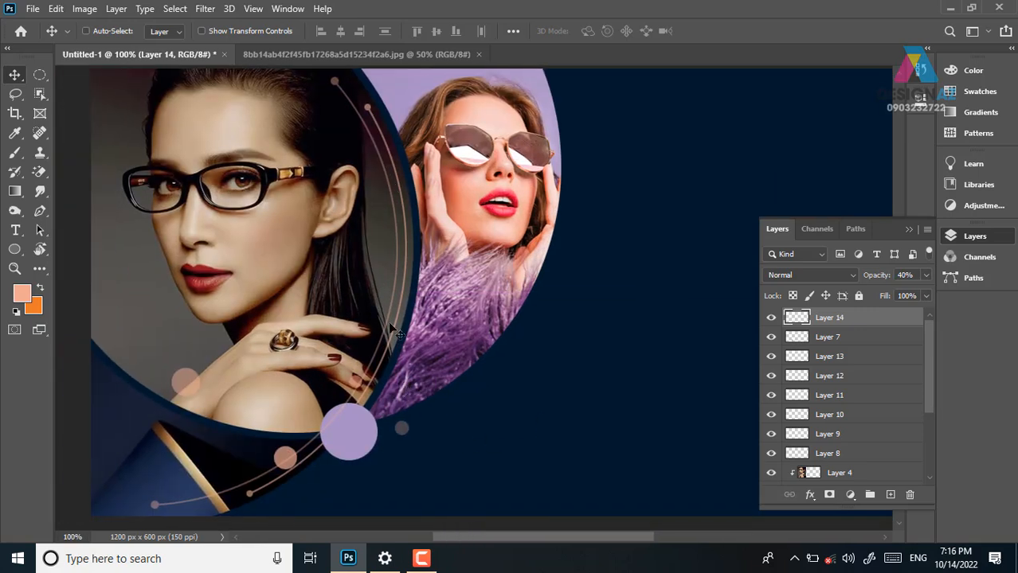
Stroke a large circular selection around the two photos with a 2 px centered peach line on a new layer, then deselect
key("ctrl+minus")
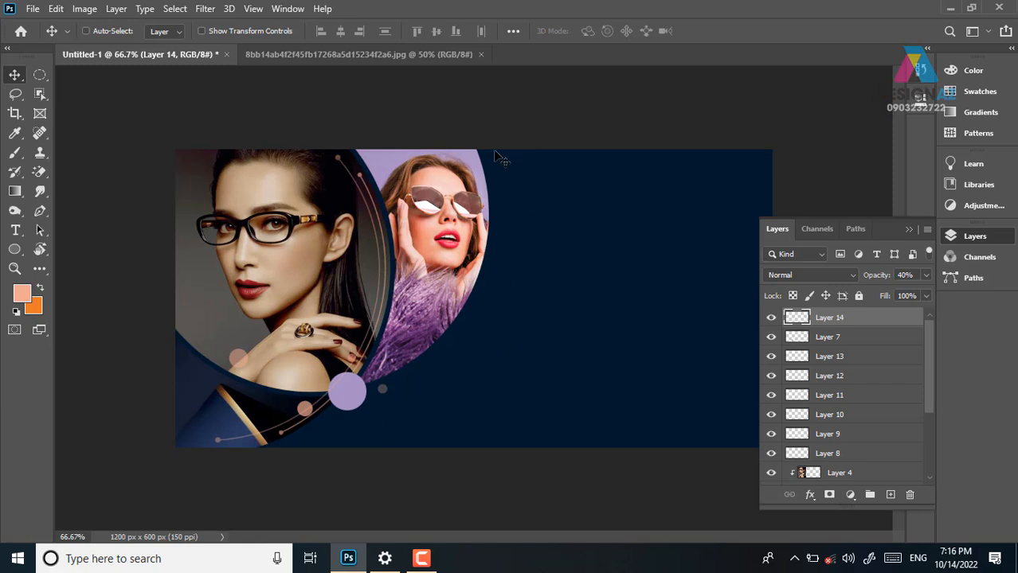
left_click(38, 77)
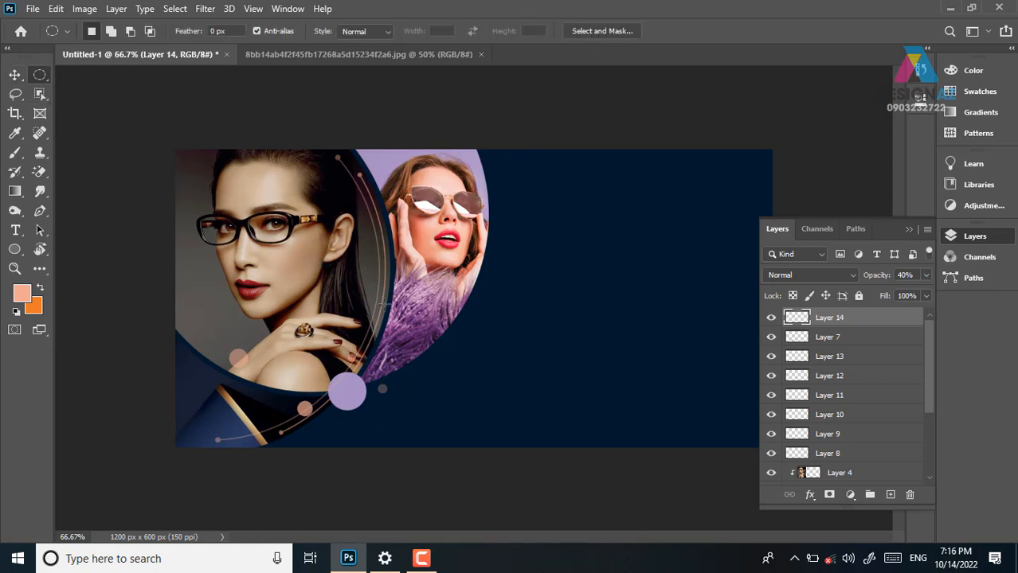
left_click_drag(187, 151, 599, 402)
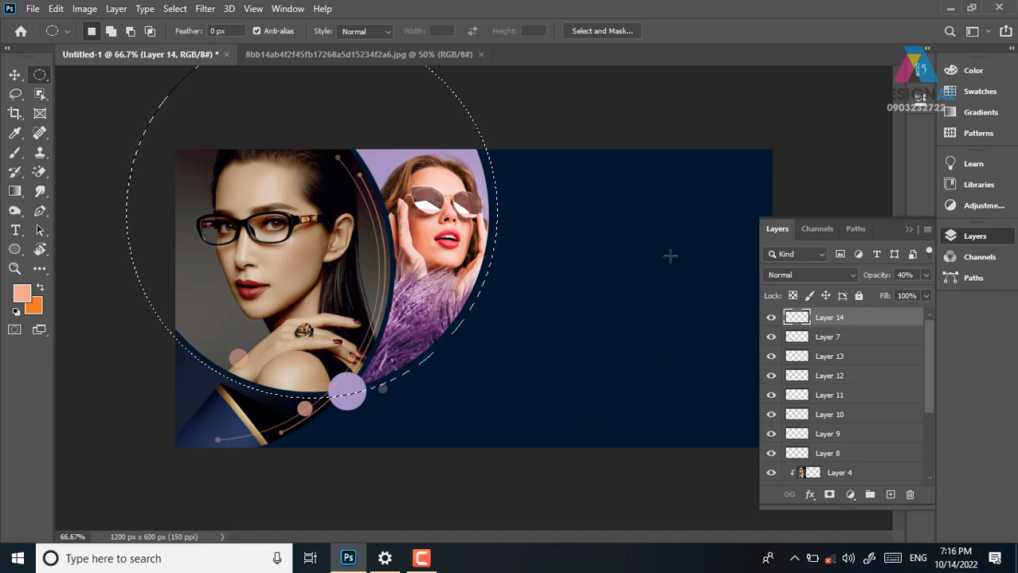
left_click(891, 494)
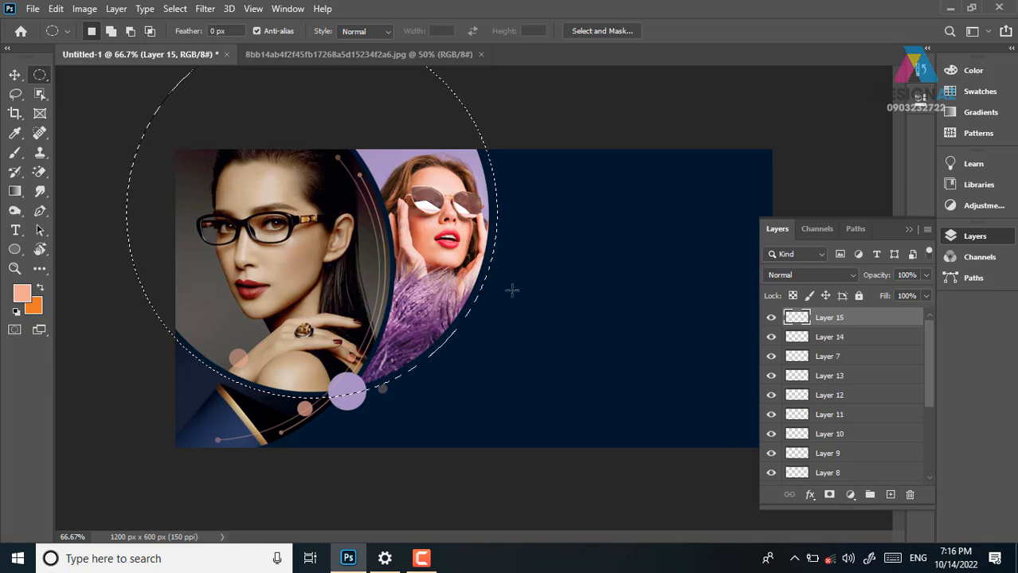
right_click(476, 247)
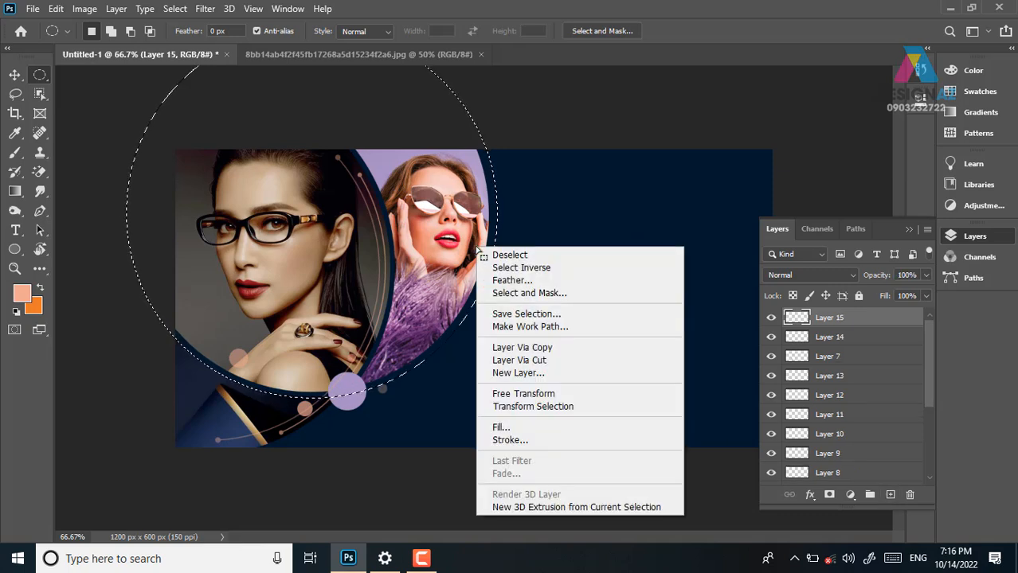
left_click(508, 441)
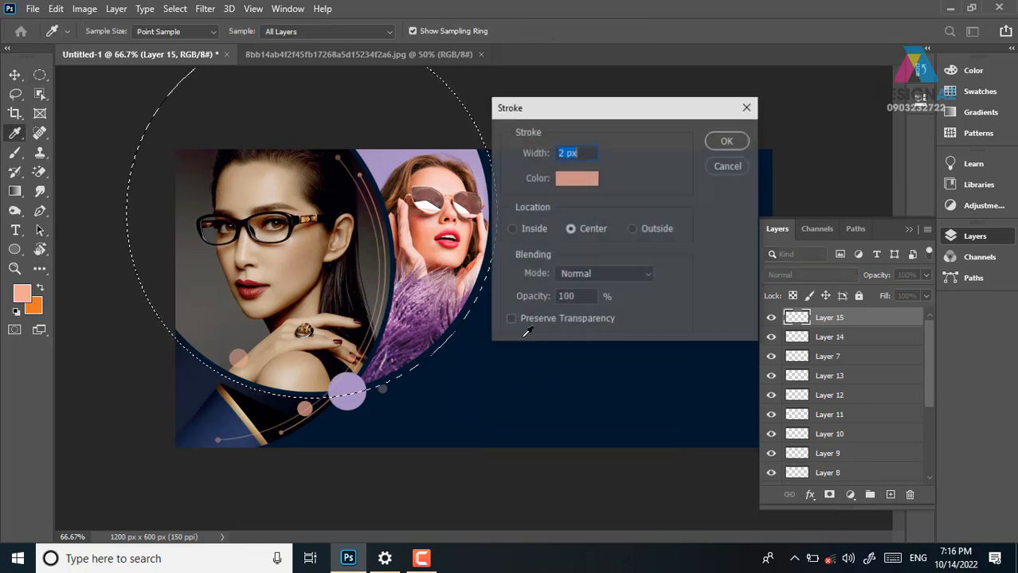
left_click(719, 143)
key("v")
key("ctrl+d")
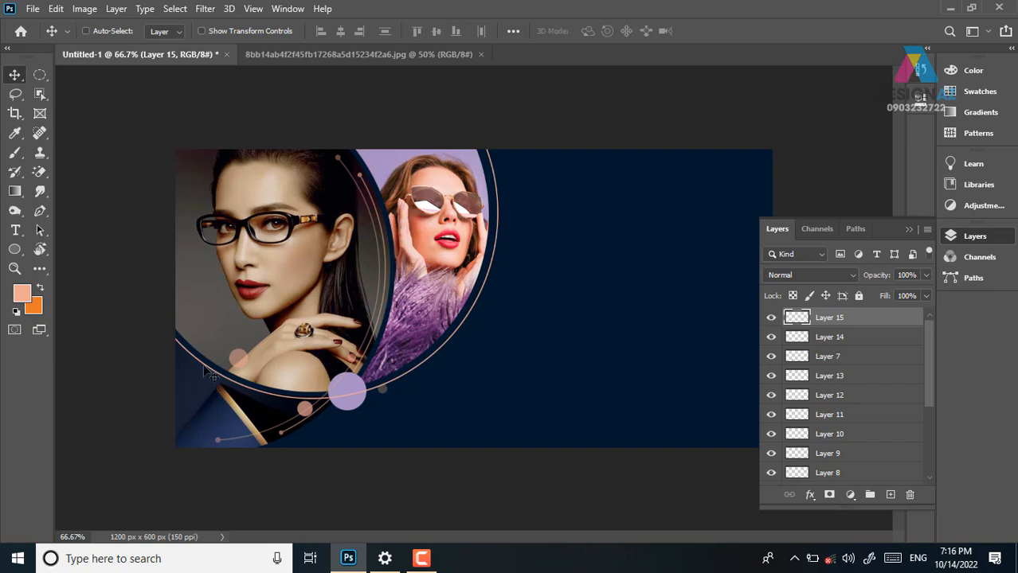
Erase the large outer ring's ends near the banner's top and left edges using circular selections, then deselect
left_click(40, 74)
left_click_drag(419, 108, 562, 236)
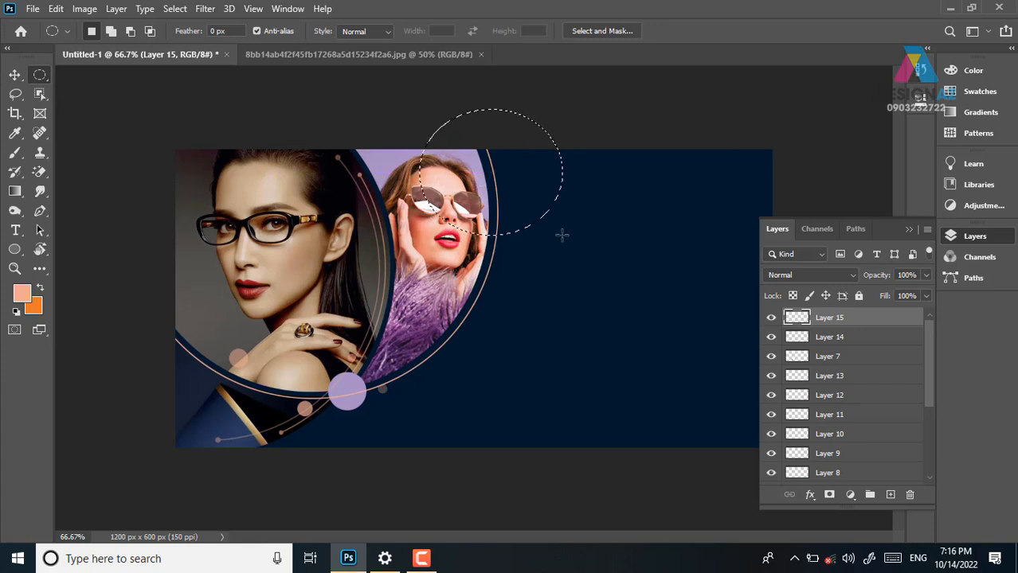
left_click_drag(154, 285, 199, 382)
key("Delete")
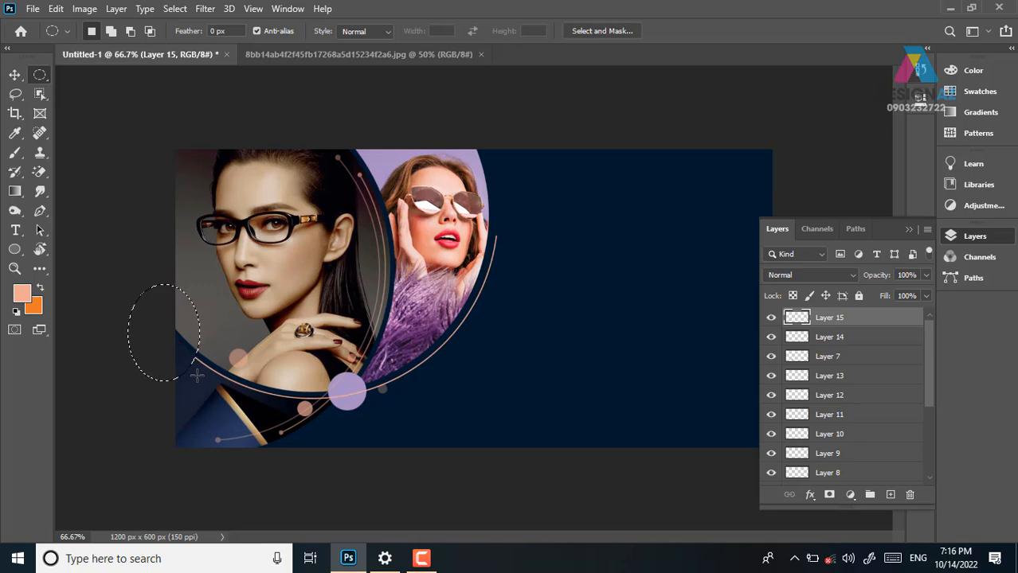
key("ctrl+d")
key("v")
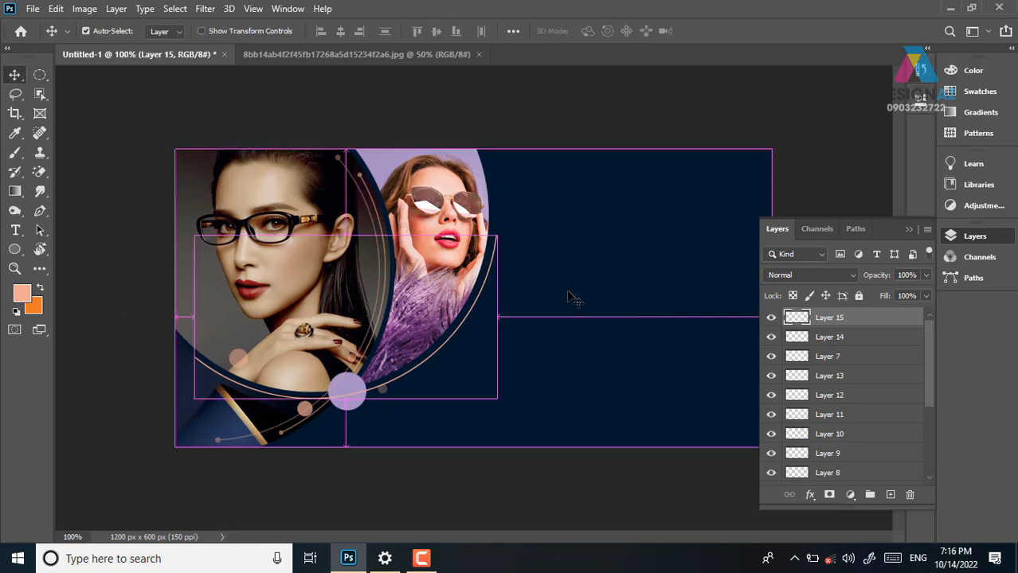
Add a tiny peach-filled dot on the outer arc's upper tip beside the sunglasses photo and deselect
key("ctrl+plus")
key("ctrl+plus")
key("ctrl+plus")
left_click_drag(553, 203, 403, 525)
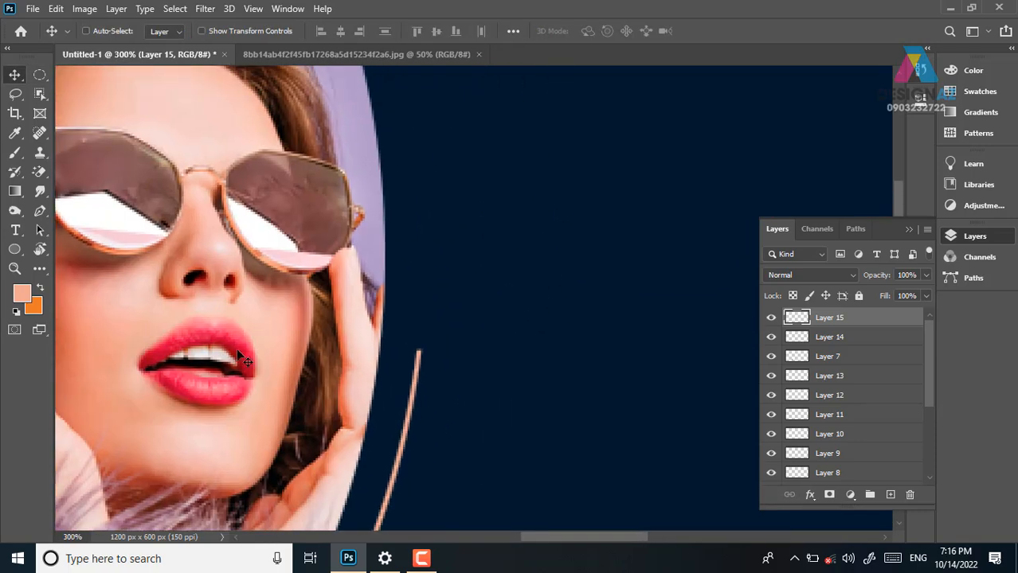
left_click(40, 76)
left_click_drag(407, 335, 430, 359)
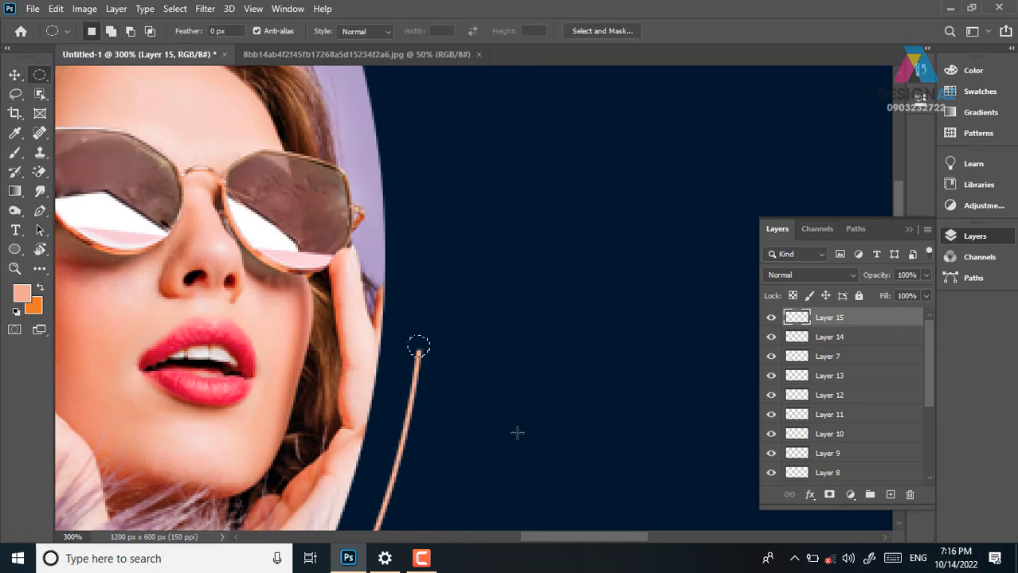
key("alt+BackSpace")
key("v")
key("ctrl+d")
Add a matching tiny peach-filled dot on the outer arc's left tip and deselect
left_click_drag(319, 447, 213, 296)
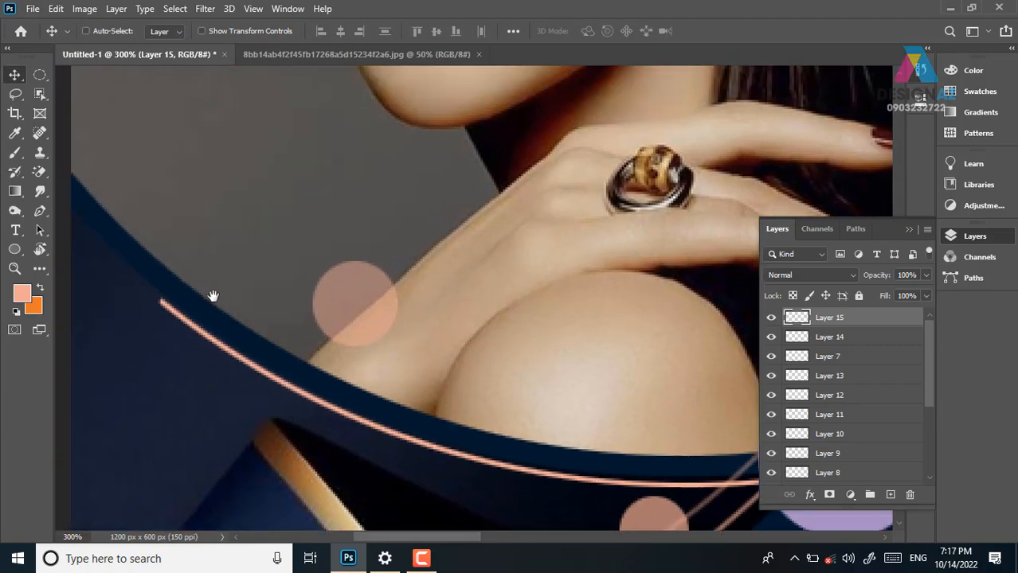
left_click(39, 75)
left_click_drag(144, 285, 165, 304)
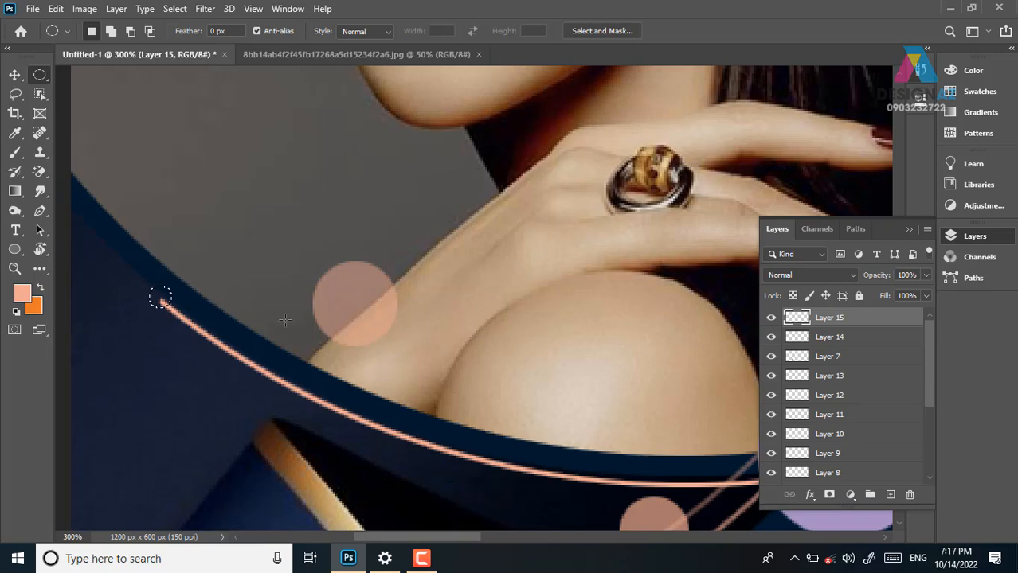
key("alt+BackSpace")
key("ctrl+s")
left_click(967, 518)
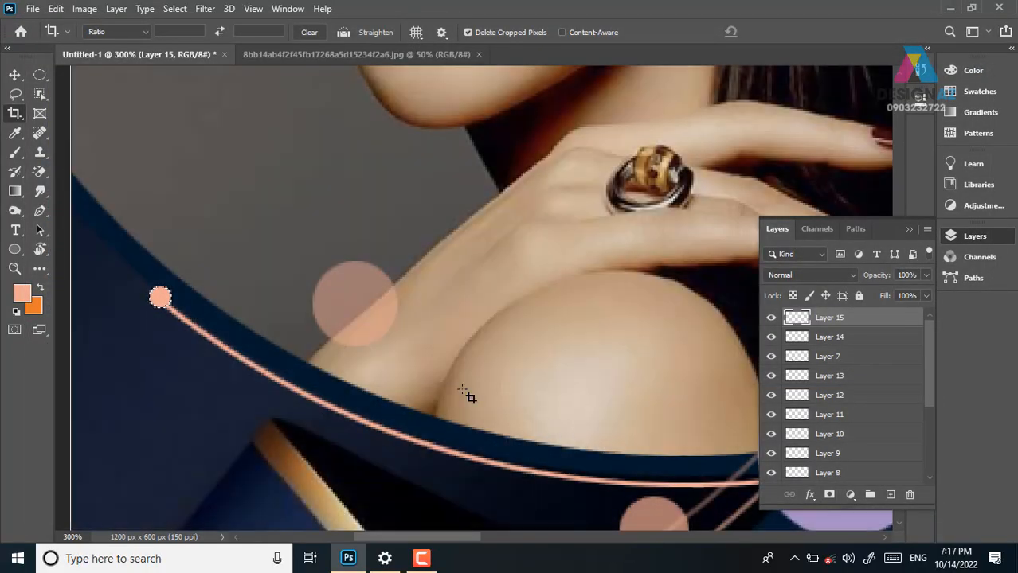
left_click(16, 74)
key("ctrl+d")
Set the opacity of the large outer arc's layer to 50%
key("ctrl+0")
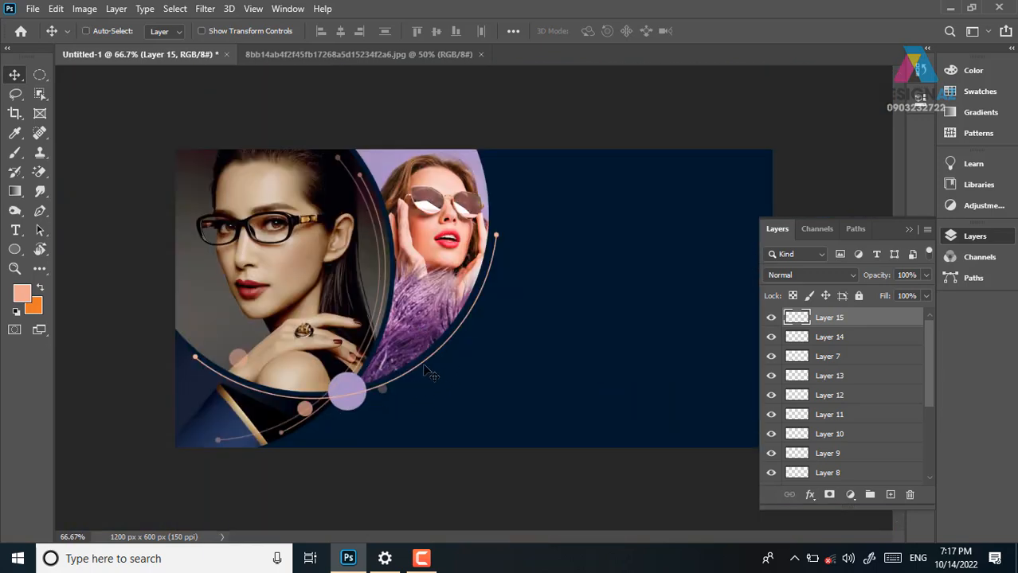
key("5")
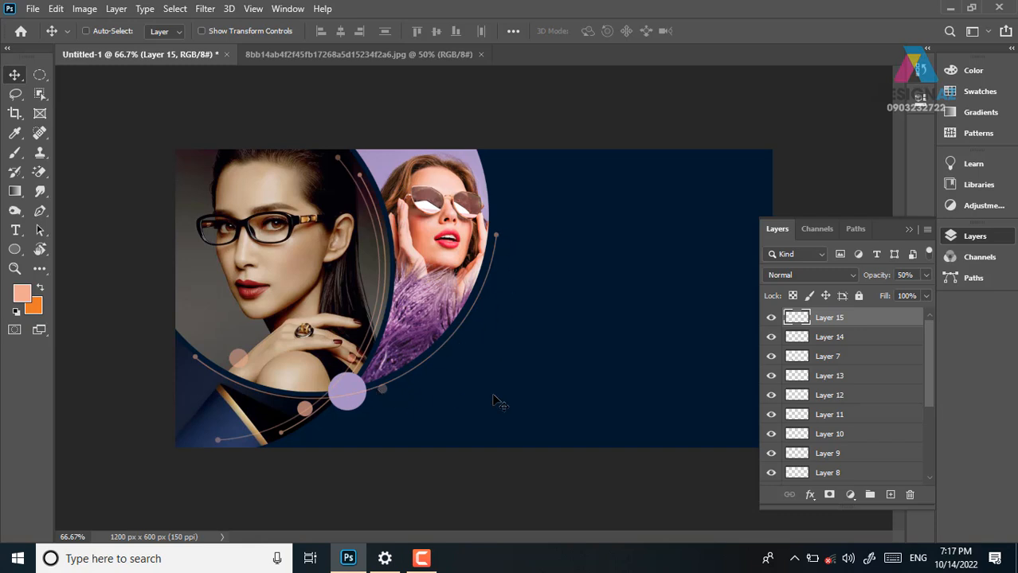
key("ctrl+1")
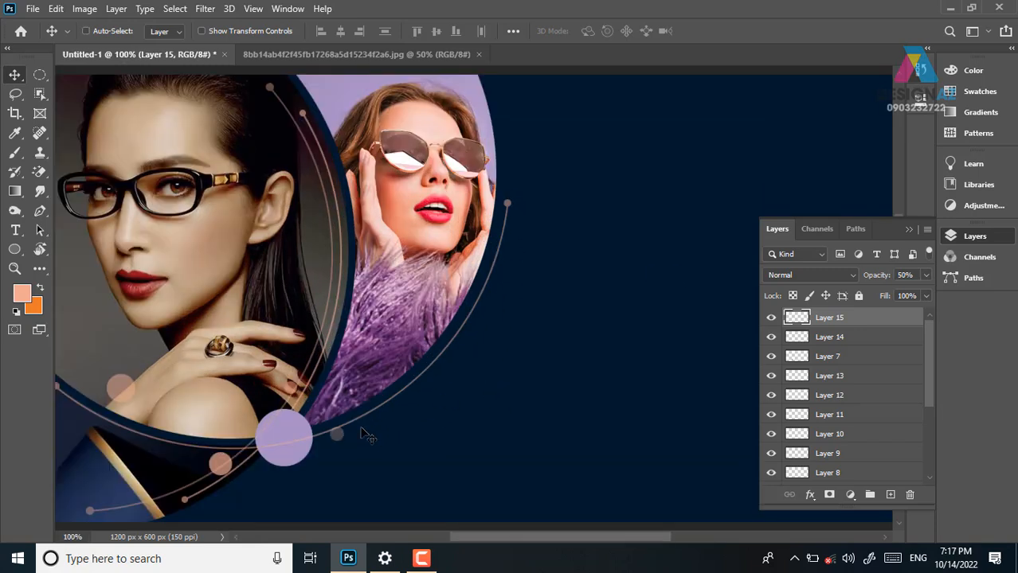
Bring the large lavender circle's layer to the front, above the arc layers
right_click(299, 428)
left_click(309, 435)
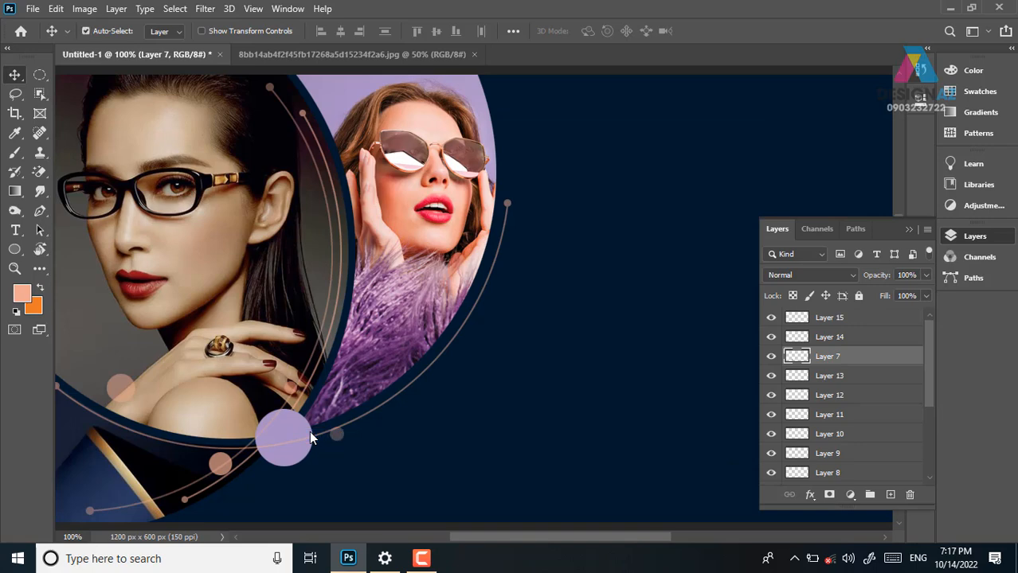
key("ctrl+shift+bracketright")
Nudge the small faint dot beside the lavender circle slightly down and shift the small peach circle at the bottom further left
right_click(341, 437)
left_click(354, 446)
left_click_drag(338, 440, 340, 447)
right_click(223, 462)
left_click(239, 465)
left_click_drag(215, 467, 187, 467)
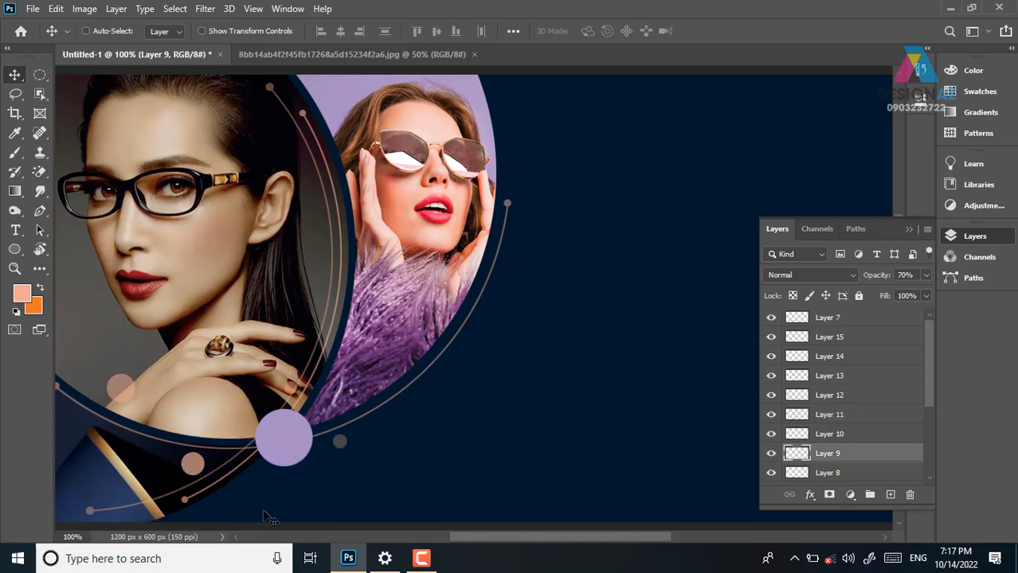
Copy the dark line-pattern image from its document and paste it into the banner directly above the Background layer
left_click_drag(413, 363, 531, 358)
key("ctrl+minus")
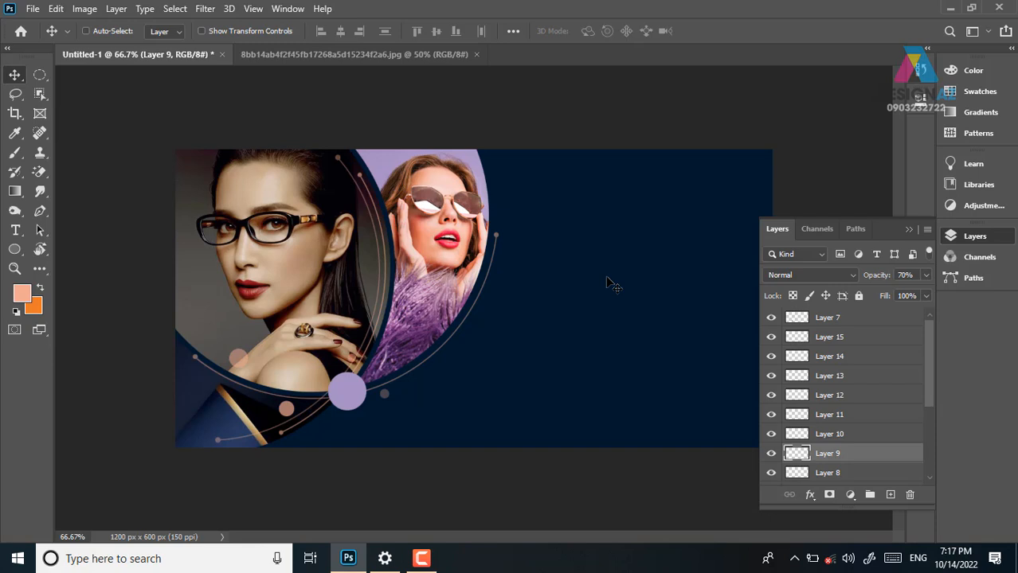
left_click(390, 55)
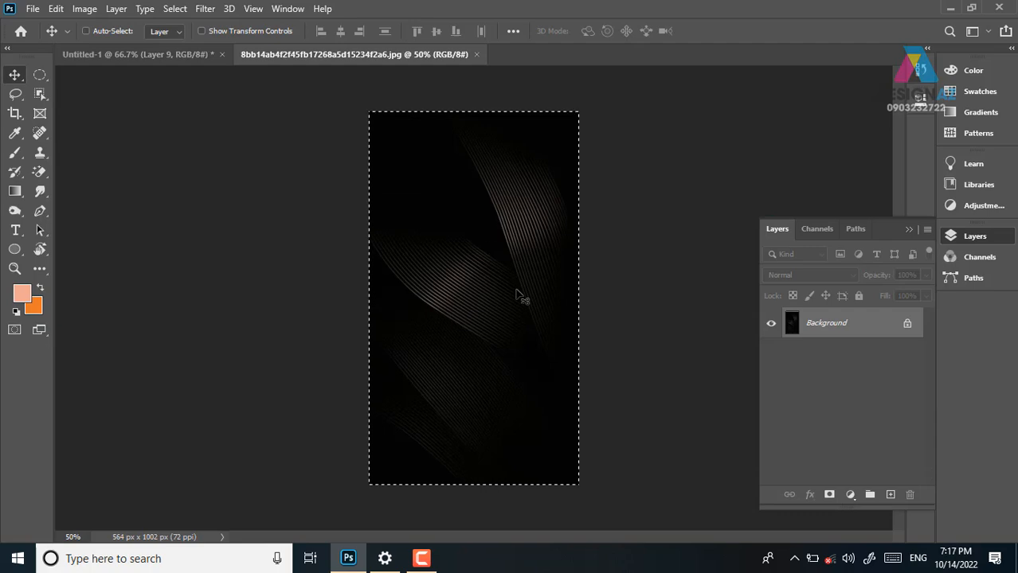
key("ctrl+c")
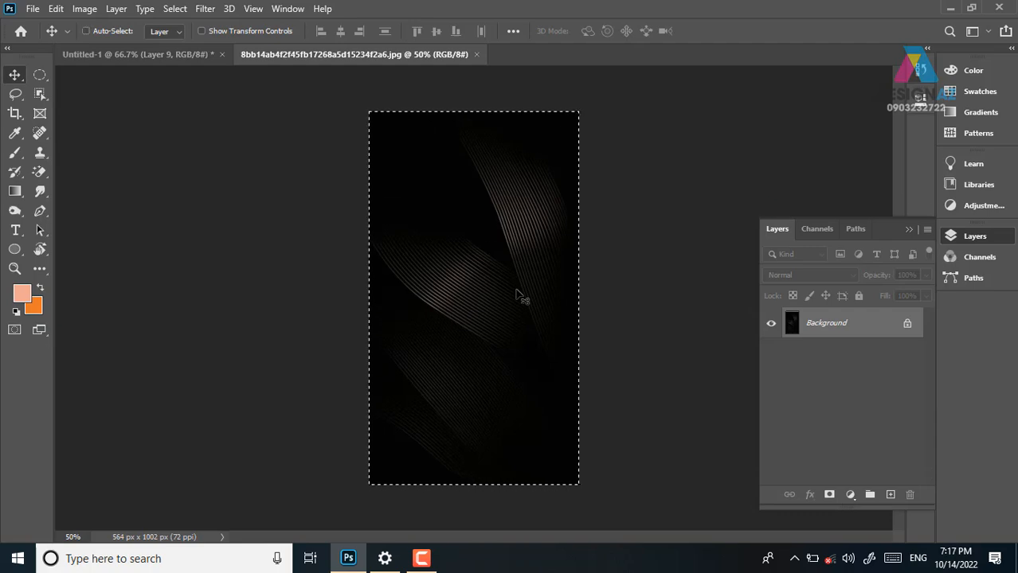
key("ctrl+o")
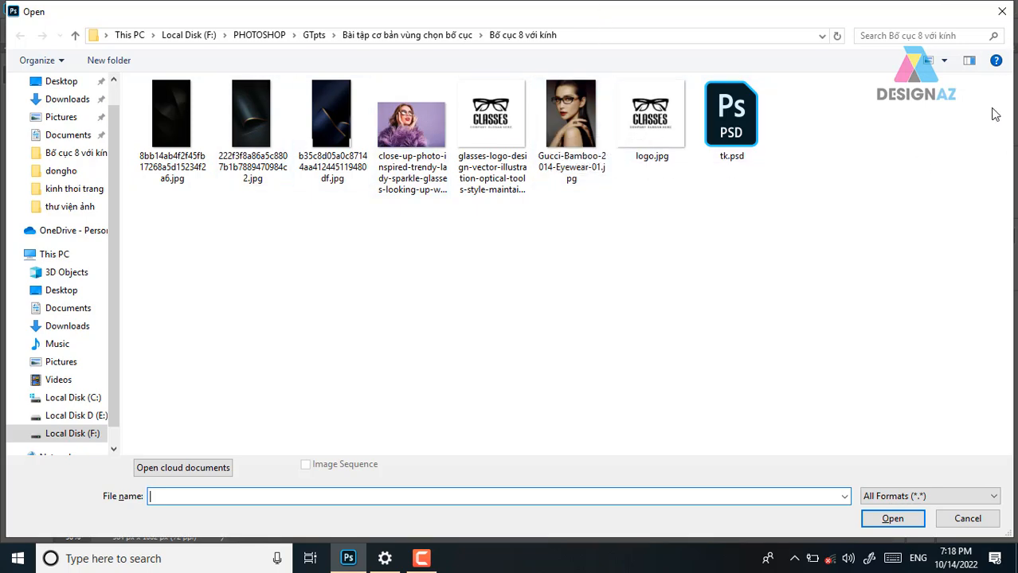
left_click(1001, 14)
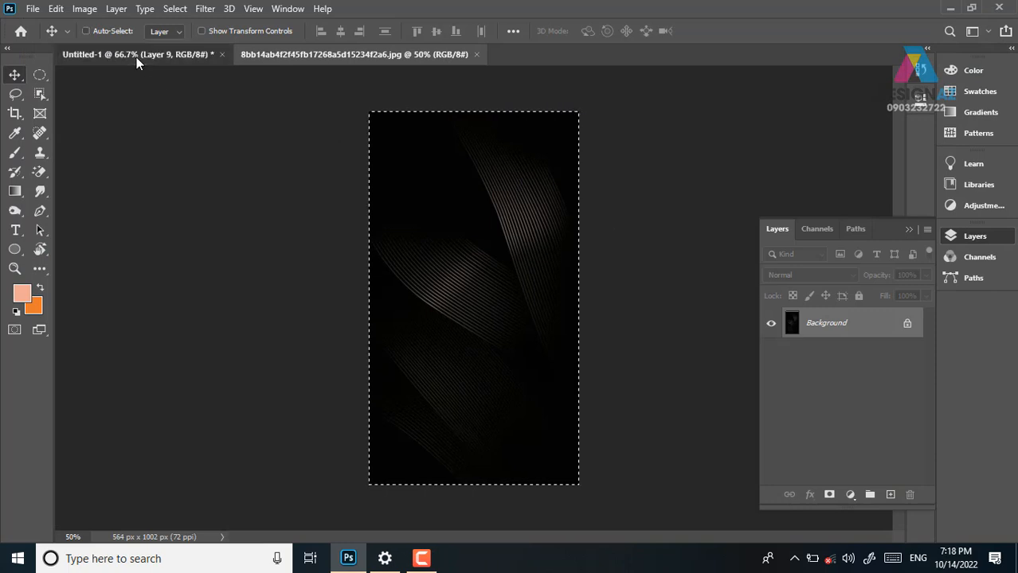
left_click(137, 55)
right_click(586, 259)
left_click(605, 266)
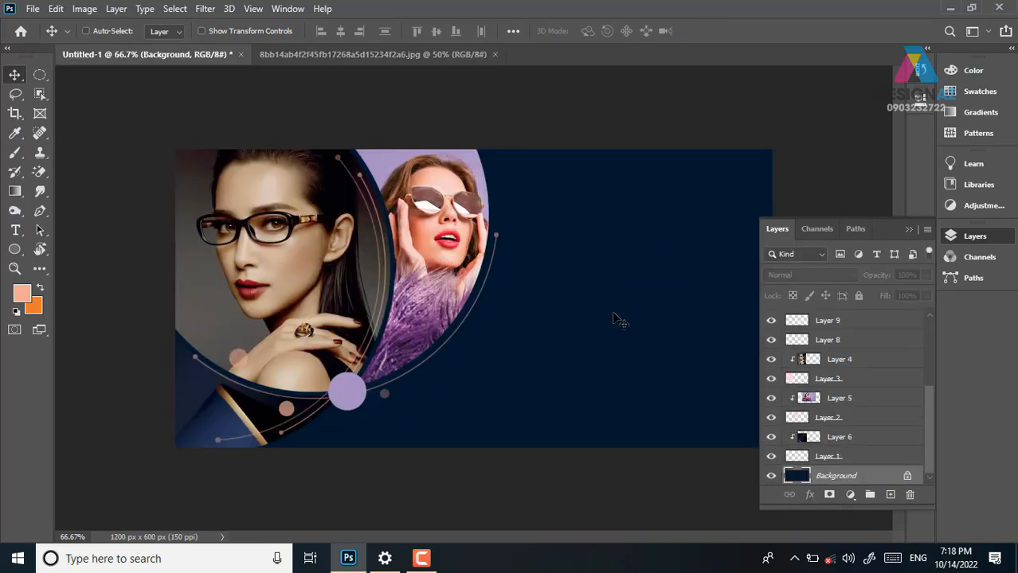
key("ctrl+v")
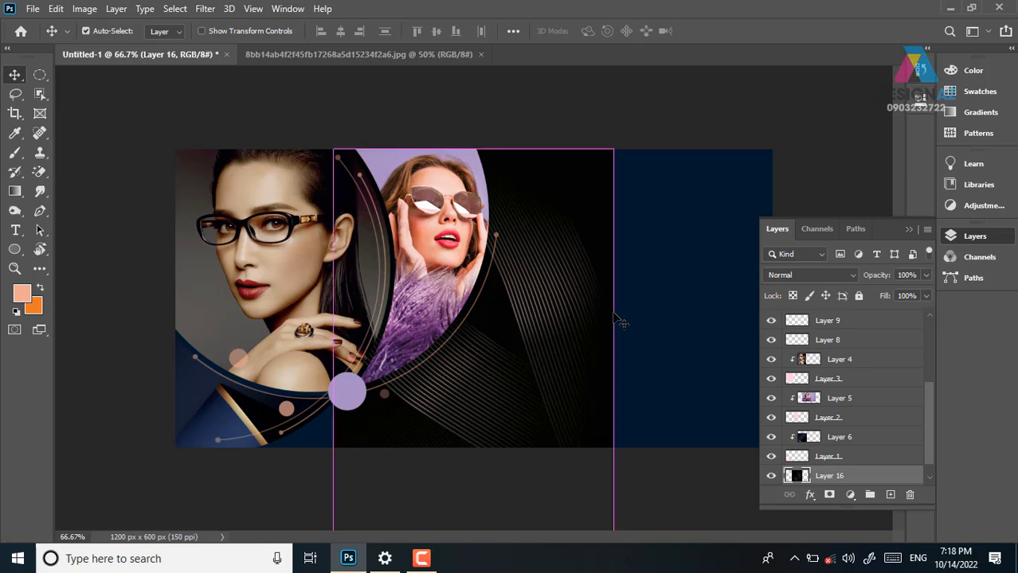
Rotate the pasted line pattern to 90°, enlarge it slightly and position it to cover the banner's empty area beside the photos
key("ctrl+t")
left_click_drag(691, 244, 612, 483)
left_click_drag(575, 391, 534, 290)
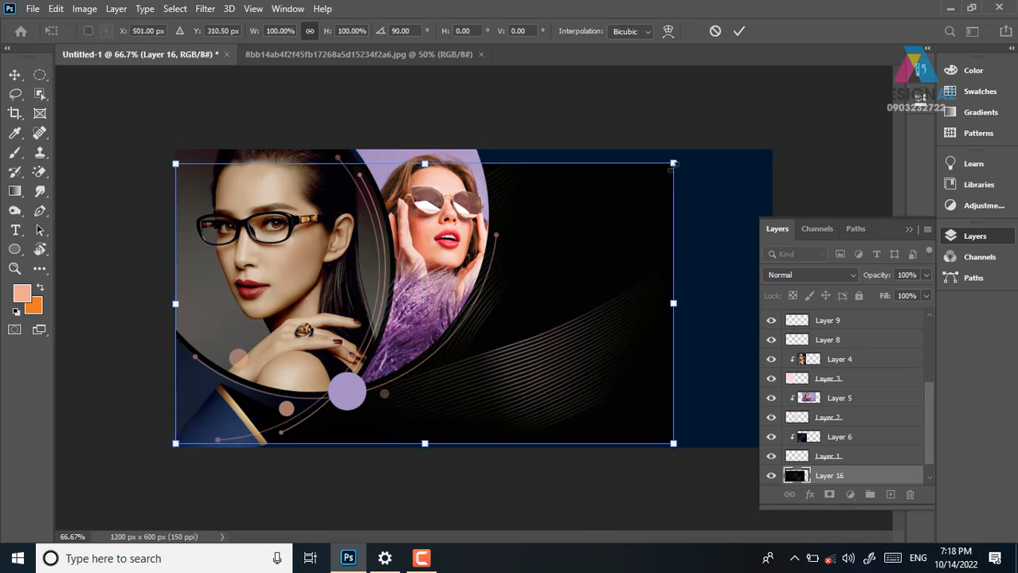
left_click_drag(673, 163, 707, 144)
left_click_drag(591, 272, 659, 277)
key("Return")
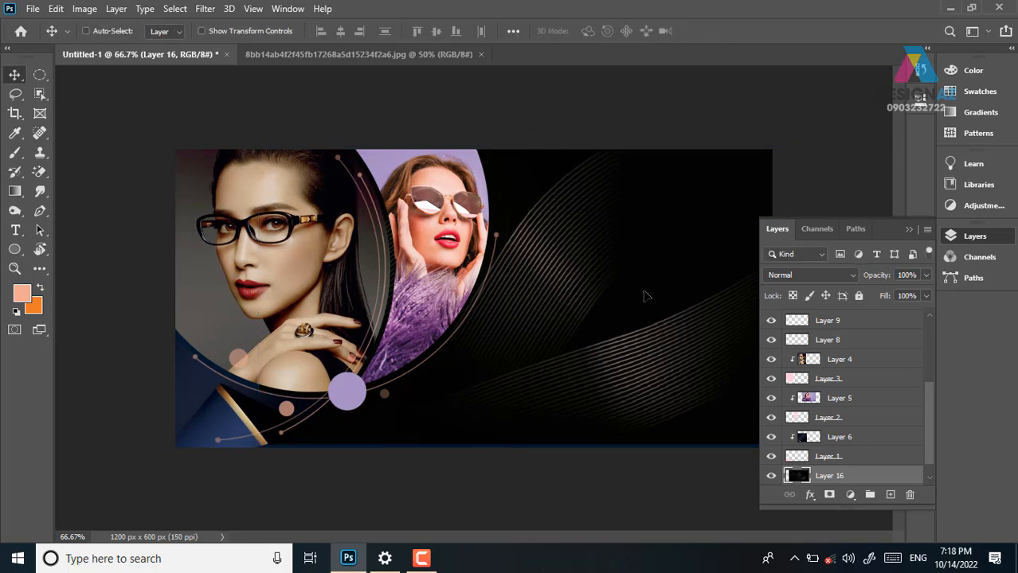
left_click_drag(681, 285, 690, 252)
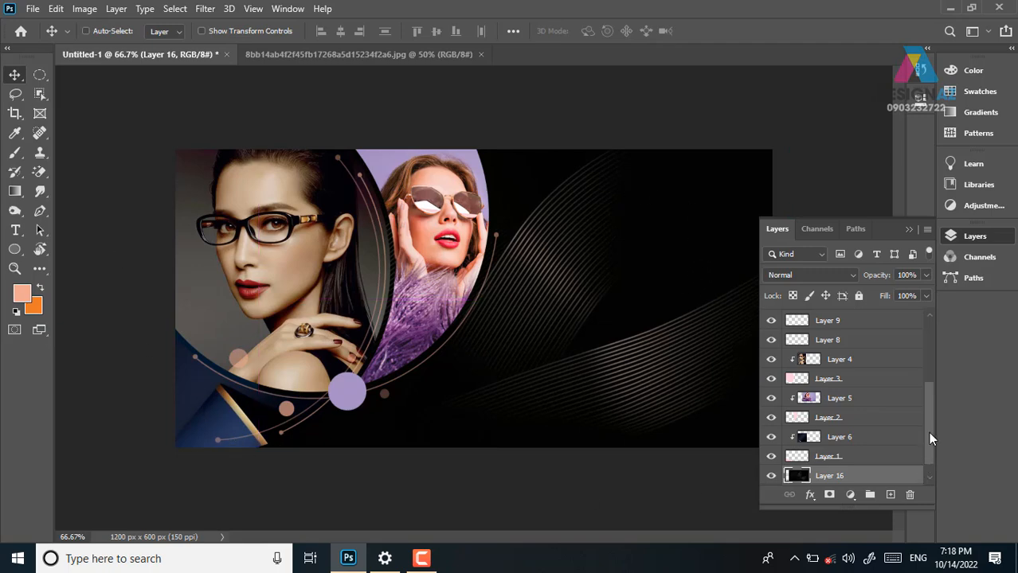
Fill the Background layer with black sampled from the line pattern's dark area
left_click_drag(927, 437, 927, 464)
left_click(798, 481)
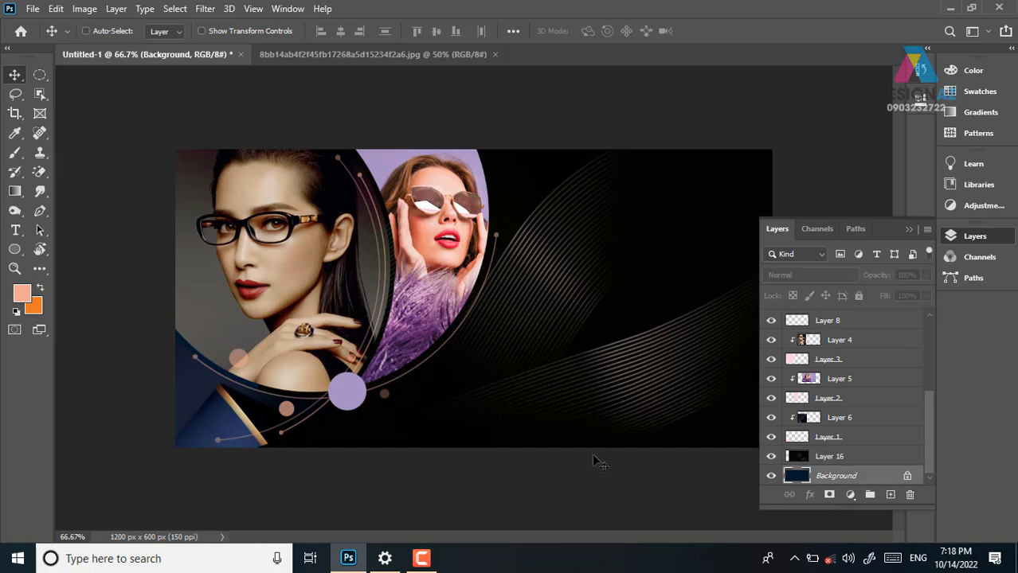
key("i")
left_click(410, 403)
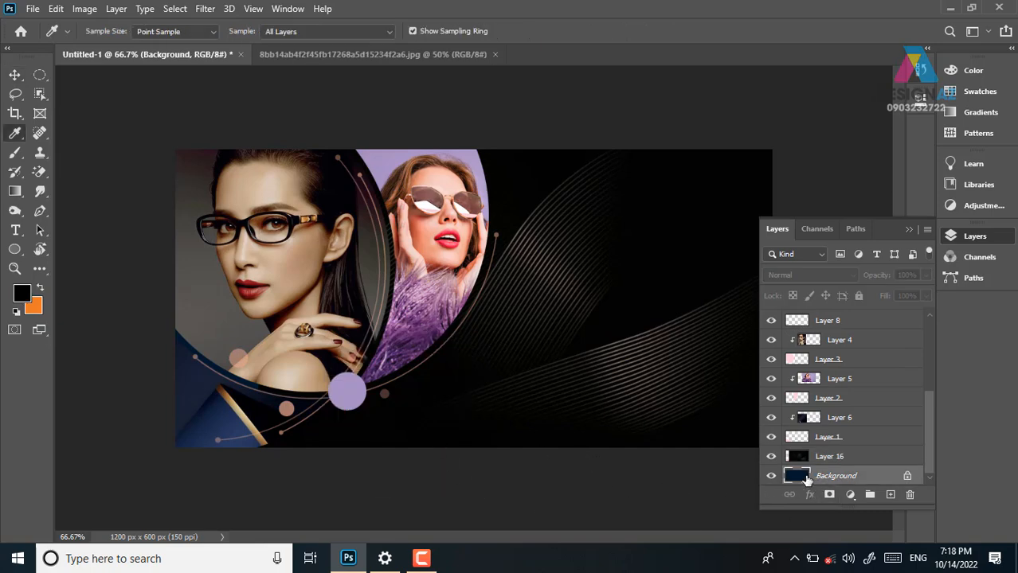
key("alt+BackSpace")
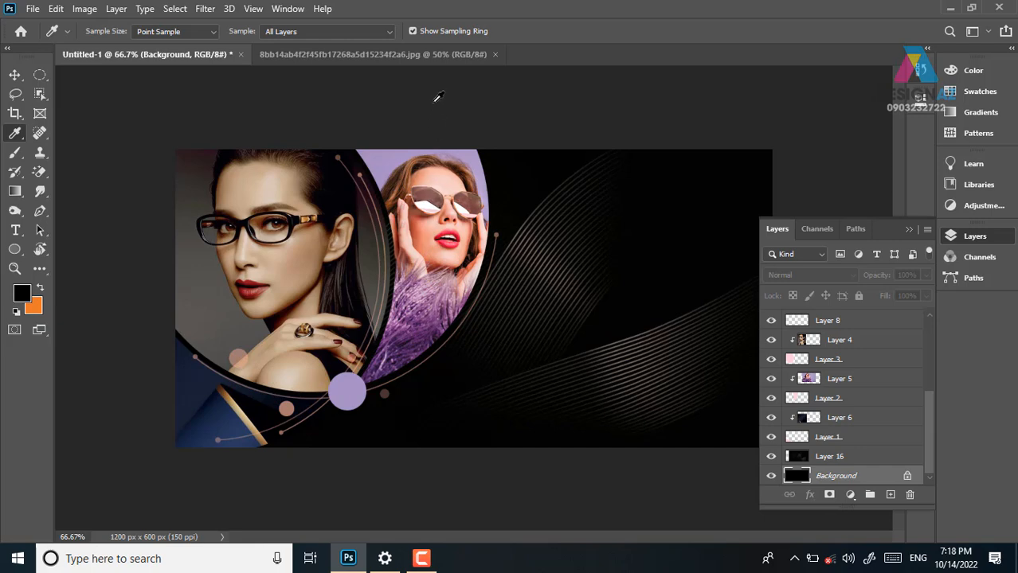
left_click(14, 75)
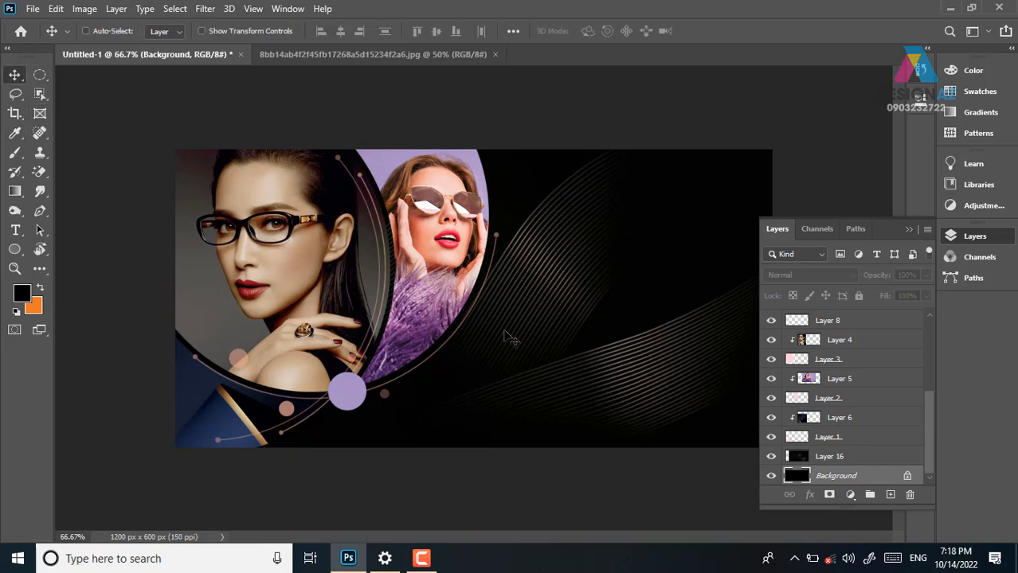
Add a layer above the line pattern, fill it with dark purple sampled from the fur, and set its blend mode to Overlay
left_click(879, 459)
left_click(890, 495)
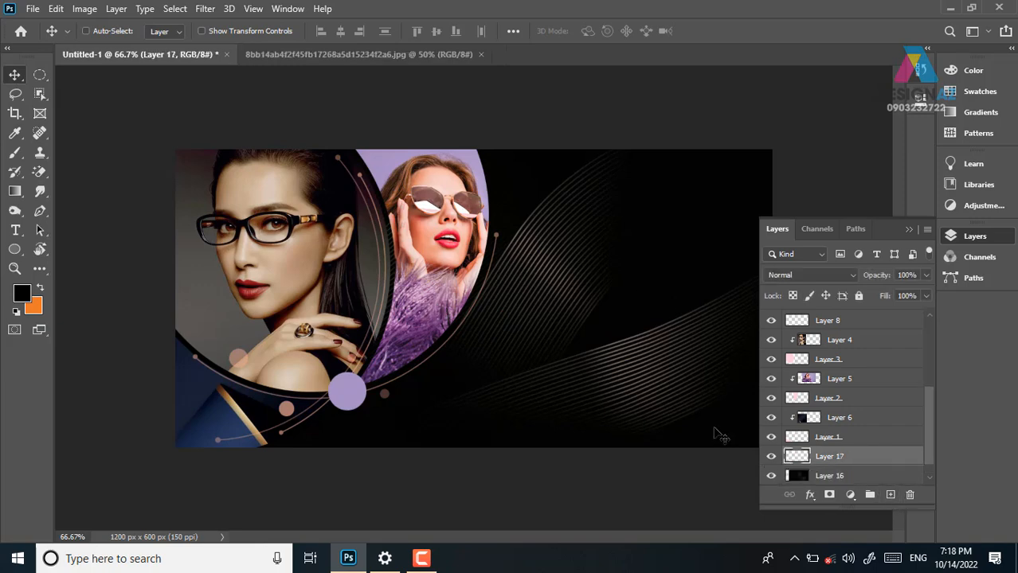
key("i")
left_click(425, 331)
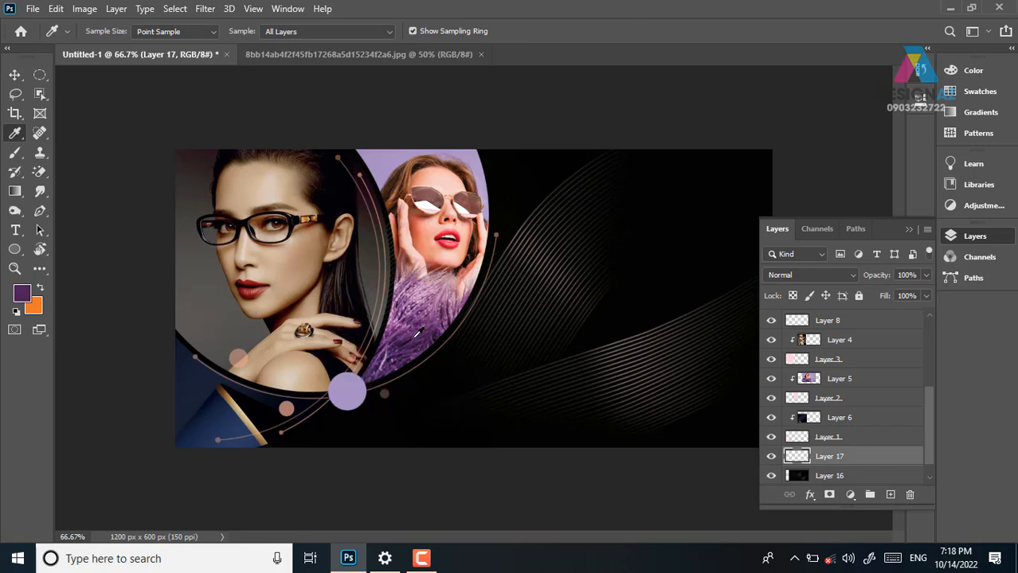
key("alt+BackSpace")
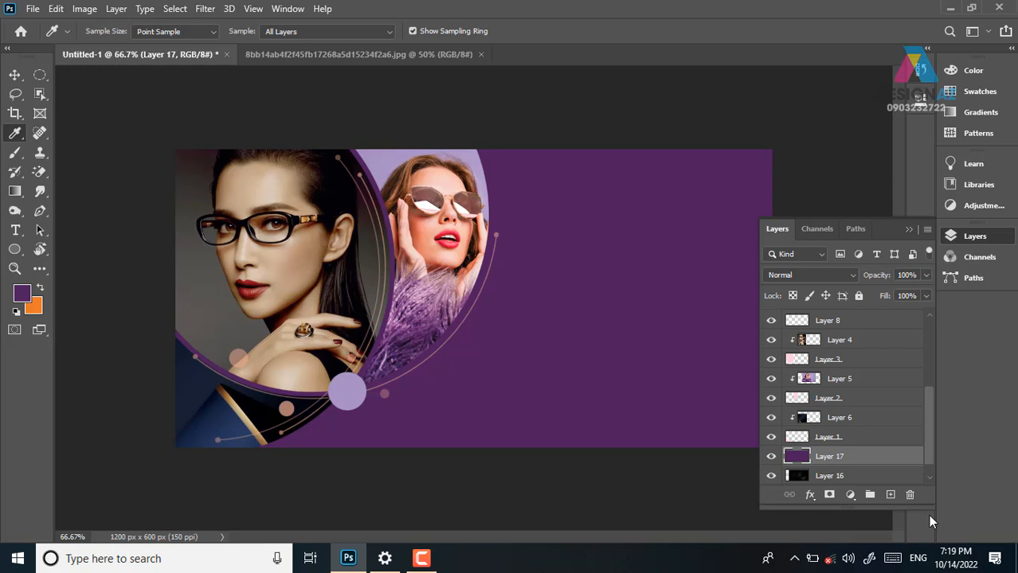
left_click(825, 275)
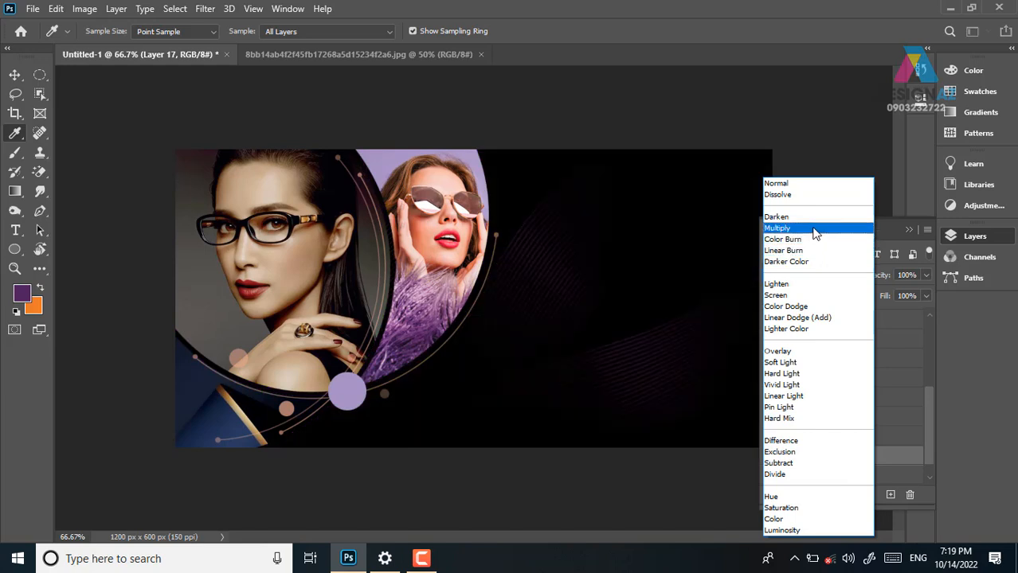
left_click(799, 358)
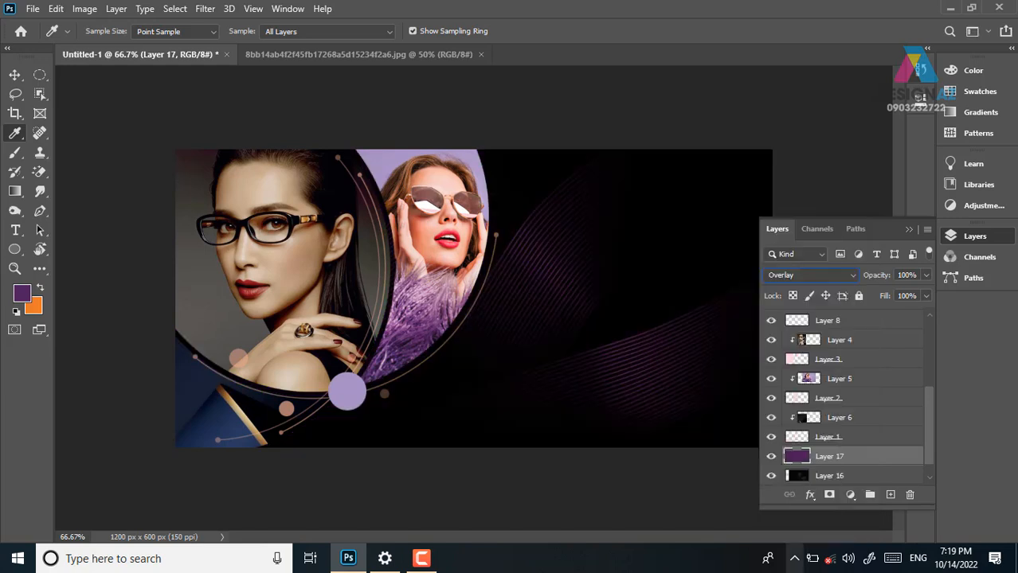
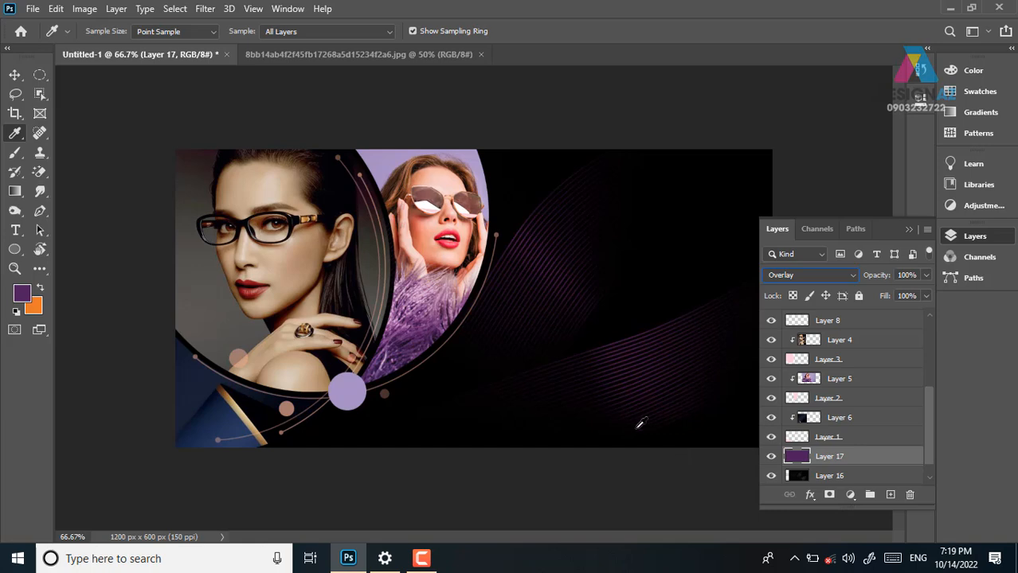
Make a rectangular selection in the empty area beside the sunglasses photo and add a new layer on top of the stack
left_click(36, 79)
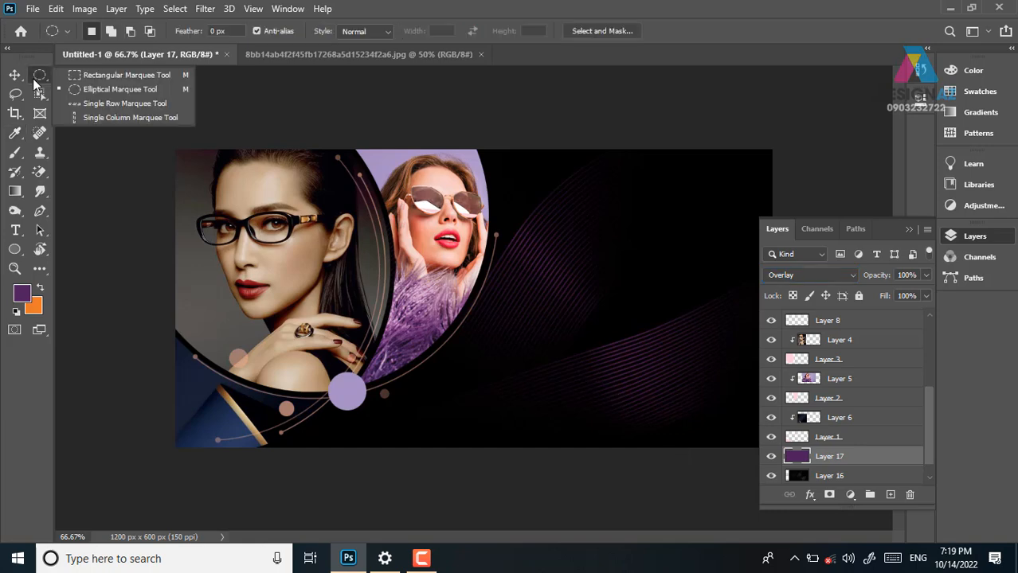
left_click(88, 76)
left_click_drag(538, 244, 627, 352)
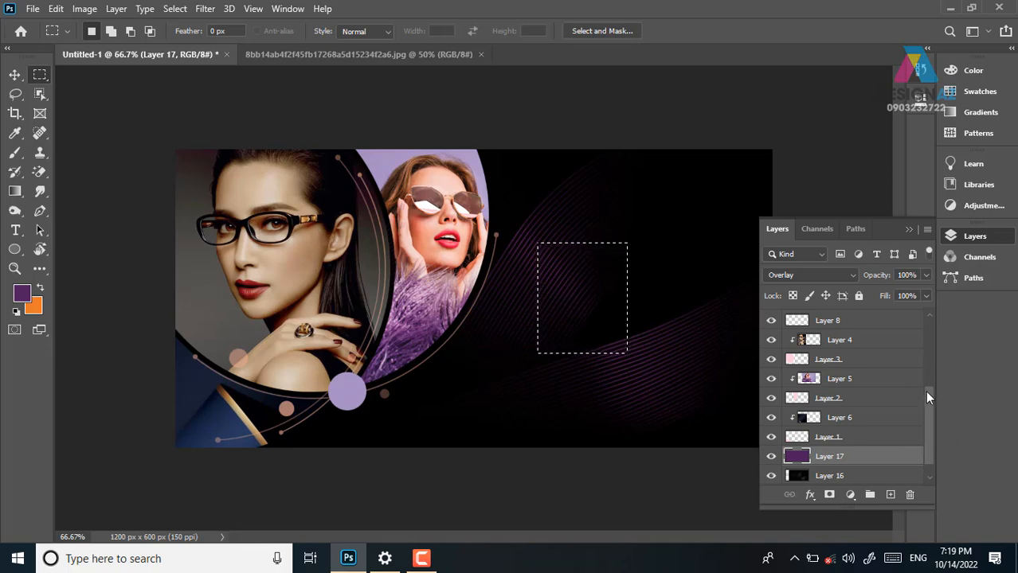
scroll(924, 334, "up", 5)
left_click(890, 494)
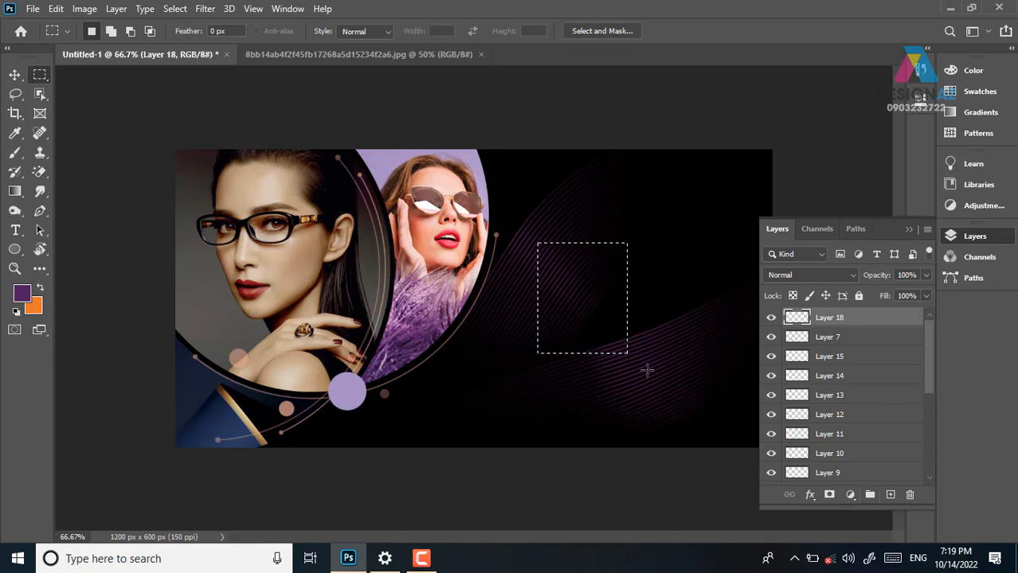
Fill the rectangular selection with light pink-purple #eda6ff and deselect
left_click(23, 295)
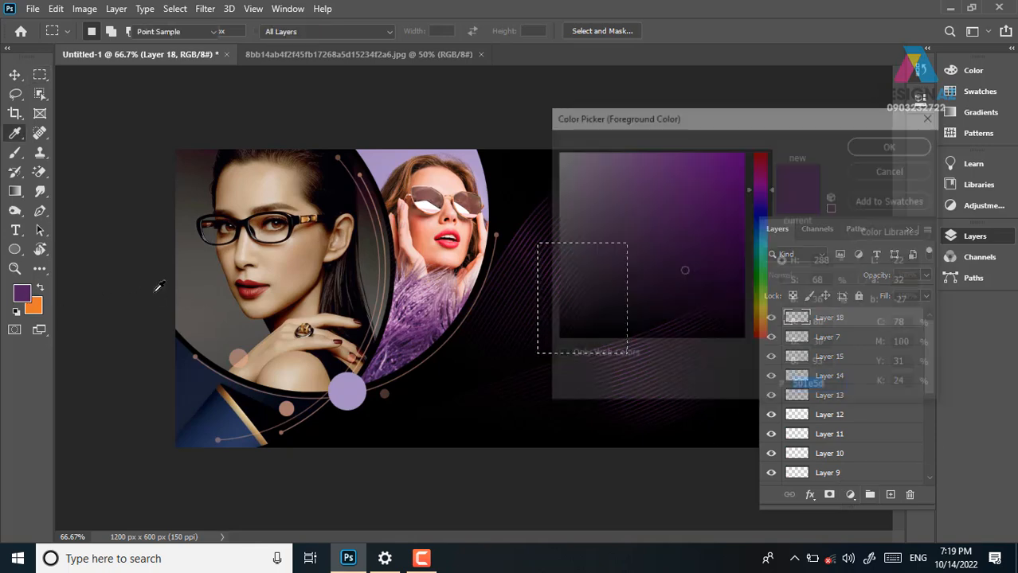
left_click(621, 142)
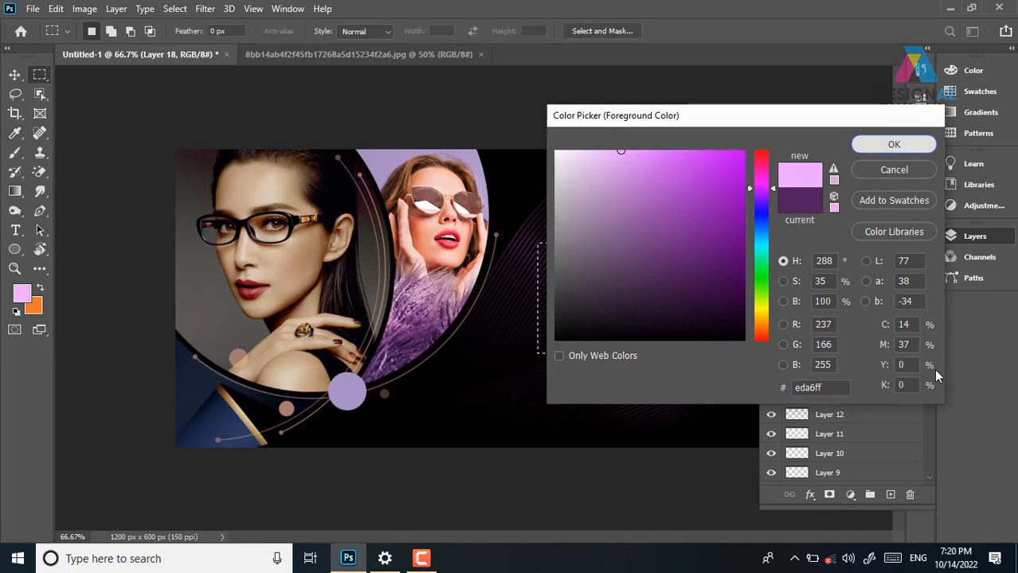
left_click(893, 144)
key("alt+BackSpace")
key("v")
key("ctrl+d")
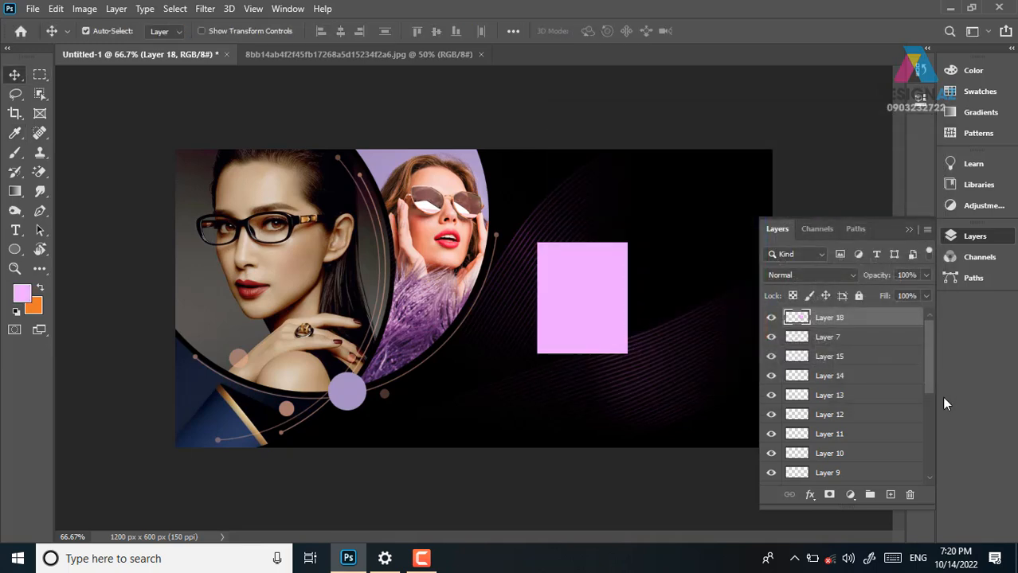
Set the rectangular marquee's feather to 20 px and select a similarly sized feathered rectangle beside the pink one
key("ctrl+plus")
left_click_drag(639, 264, 550, 269)
key("ctrl+plus")
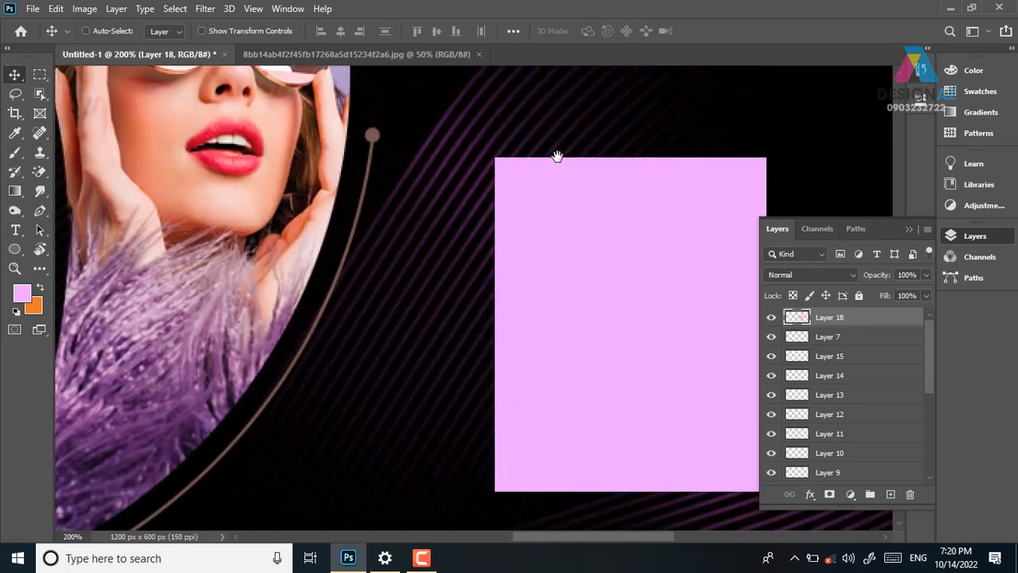
left_click_drag(666, 197, 375, 191)
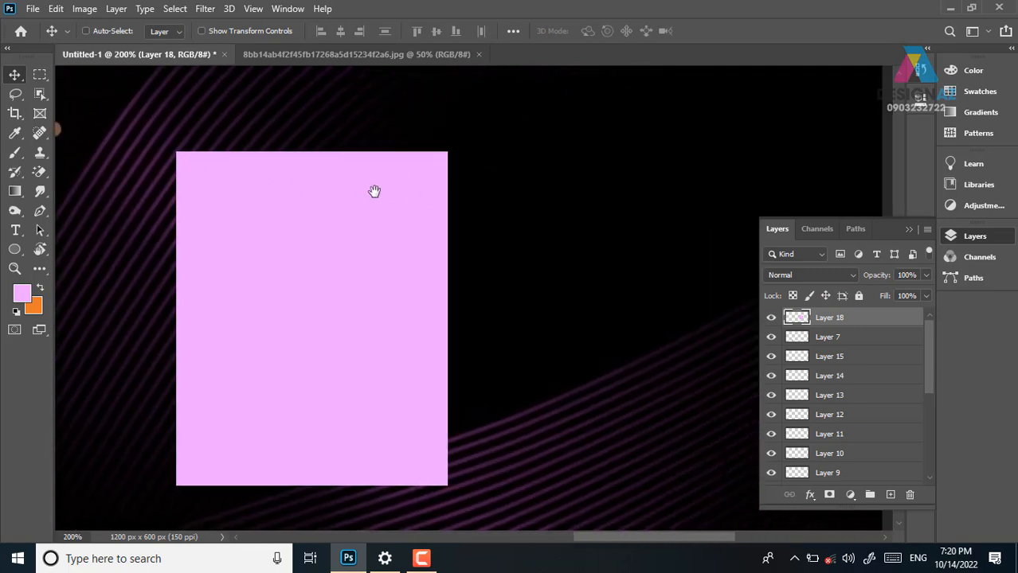
left_click(40, 74)
left_click(231, 31)
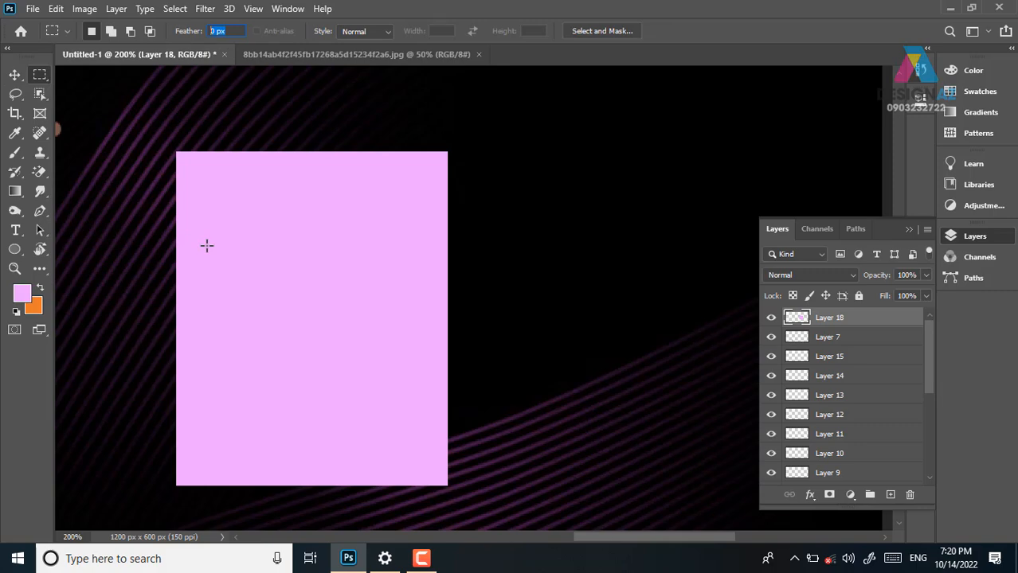
type("20")
key("Return")
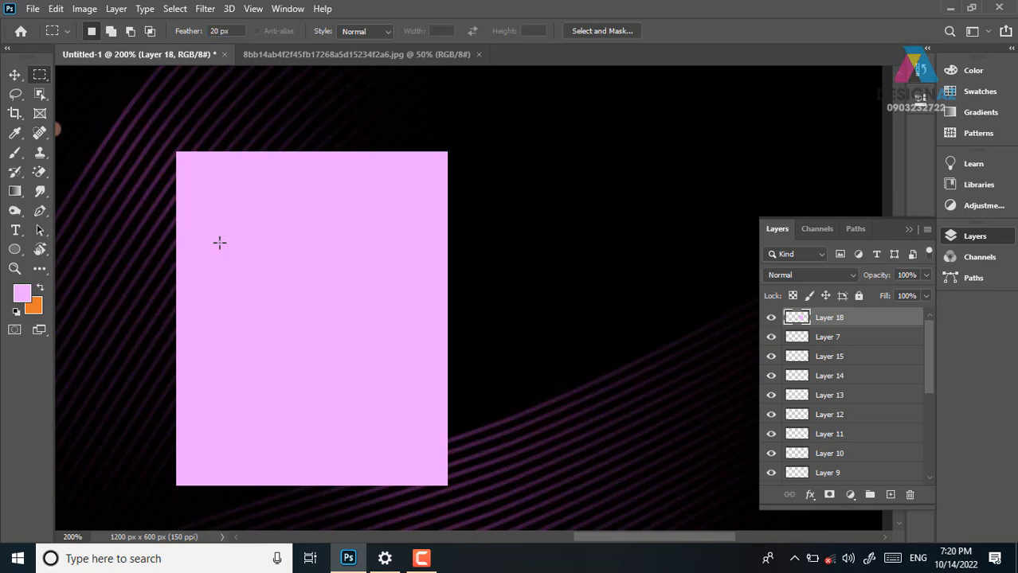
mouse_move(483, 150)
left_mouse_down()
mouse_move(593, 379)
mouse_move(722, 485)
mouse_move(739, 483)
left_mouse_up()
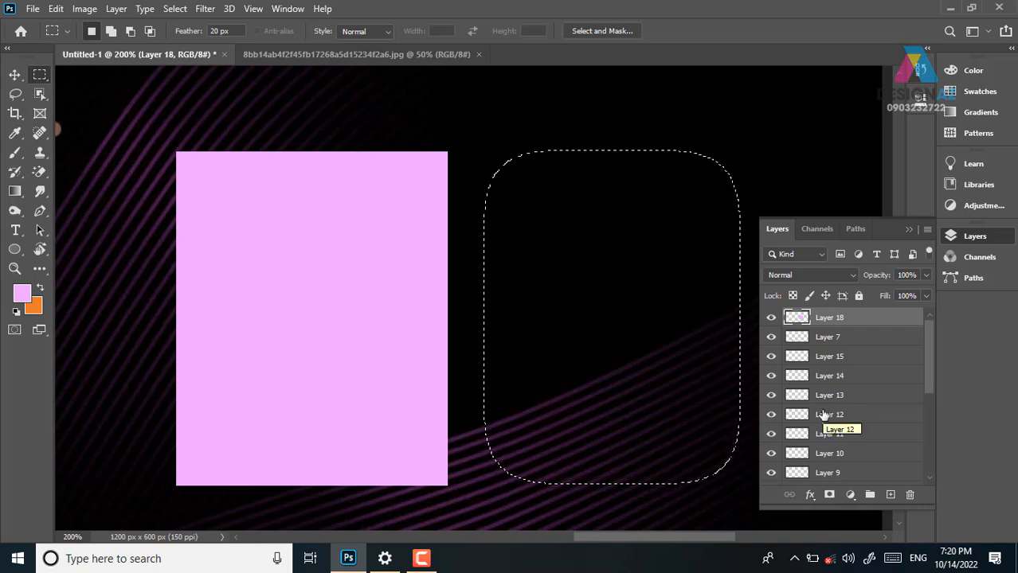
Try filling the feathered selection with the light pink-purple colour and remove the fill again
key("alt+BackSpace")
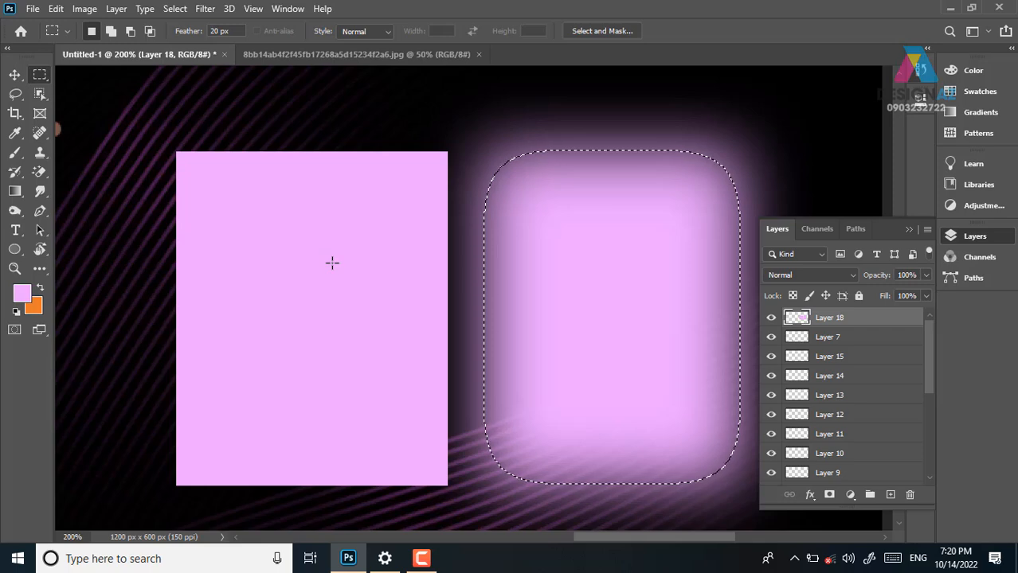
key("Delete")
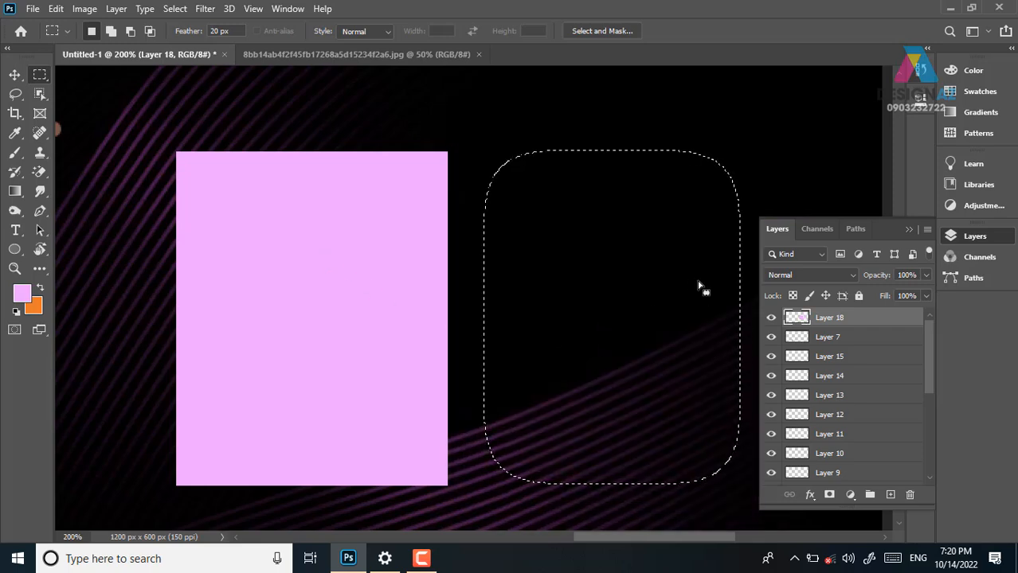
Deselect the feathered area and target the light pink rectangle's layer again
key("v")
key("ctrl+d")
scroll(381, 287, "down", 2)
scroll(381, 287, "left", 2)
right_click(391, 164)
left_click(396, 167)
left_click_drag(396, 188, 412, 161)
Set the rectangular marquee's feather to 30 px and place a wide feathered selection over the pink rectangle's lower edge
left_click(41, 74)
left_click(217, 31)
type("30")
key("Return")
left_click_drag(227, 317, 273, 173)
left_click_drag(179, 213, 617, 437)
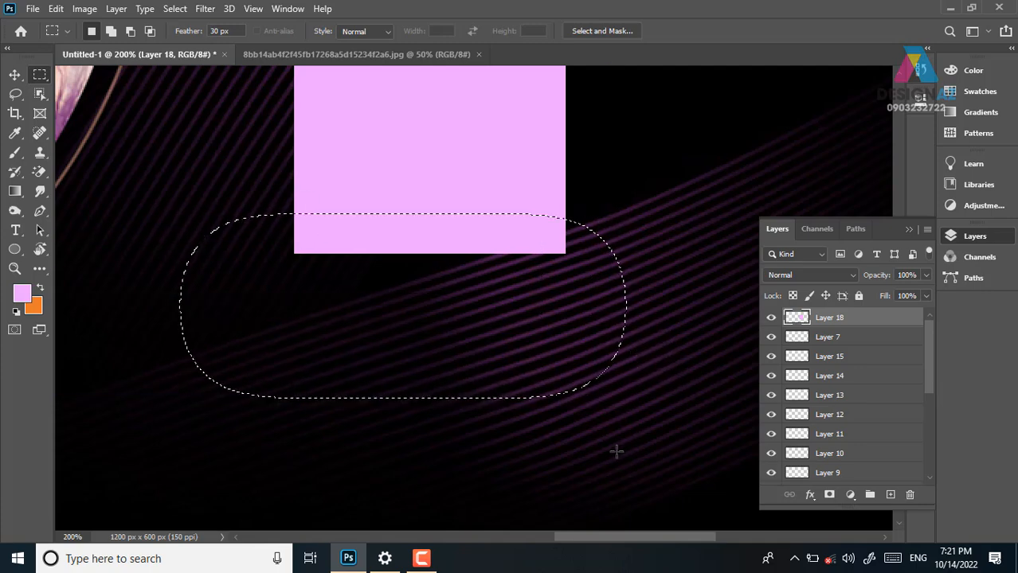
left_click_drag(509, 348, 539, 342)
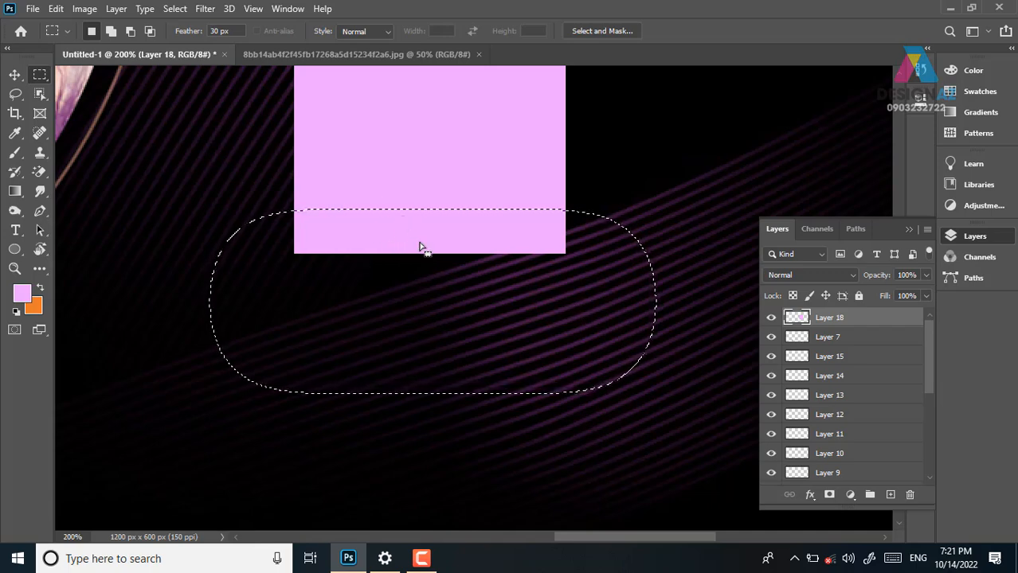
Try clearing the feathered area from the pink rectangle twice, undo both deletions and deselect
key("Delete")
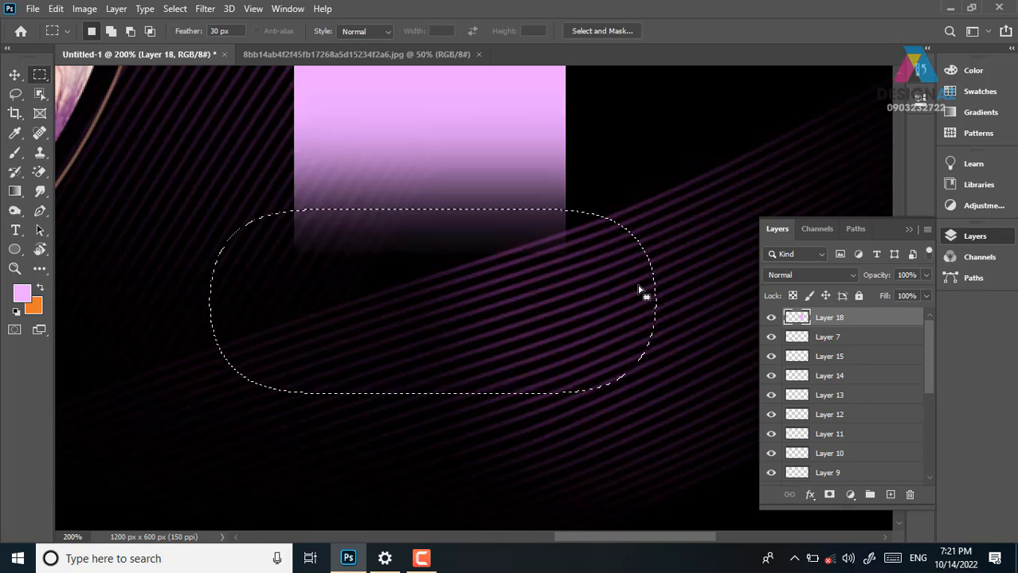
key("Delete")
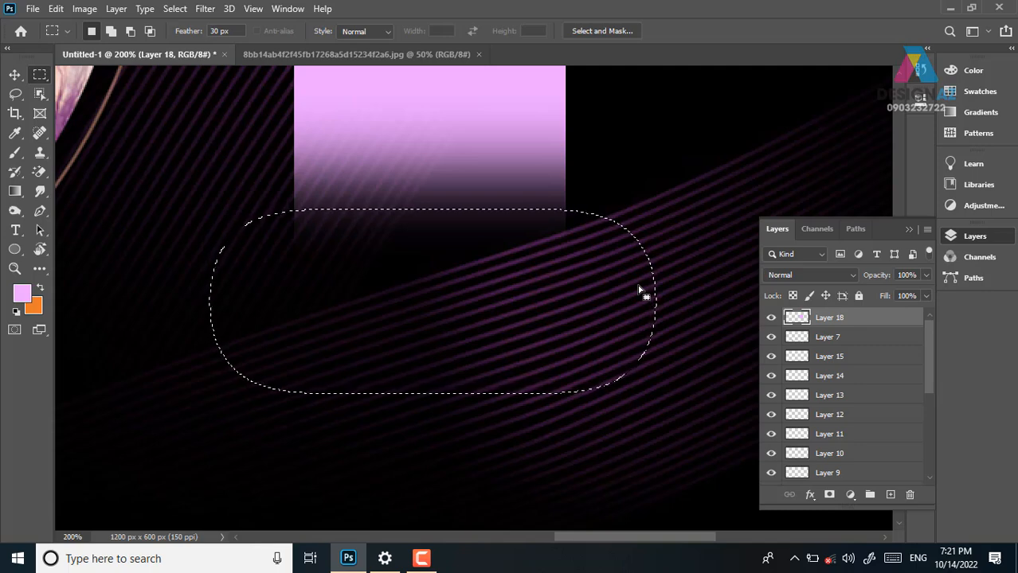
key("ctrl+z")
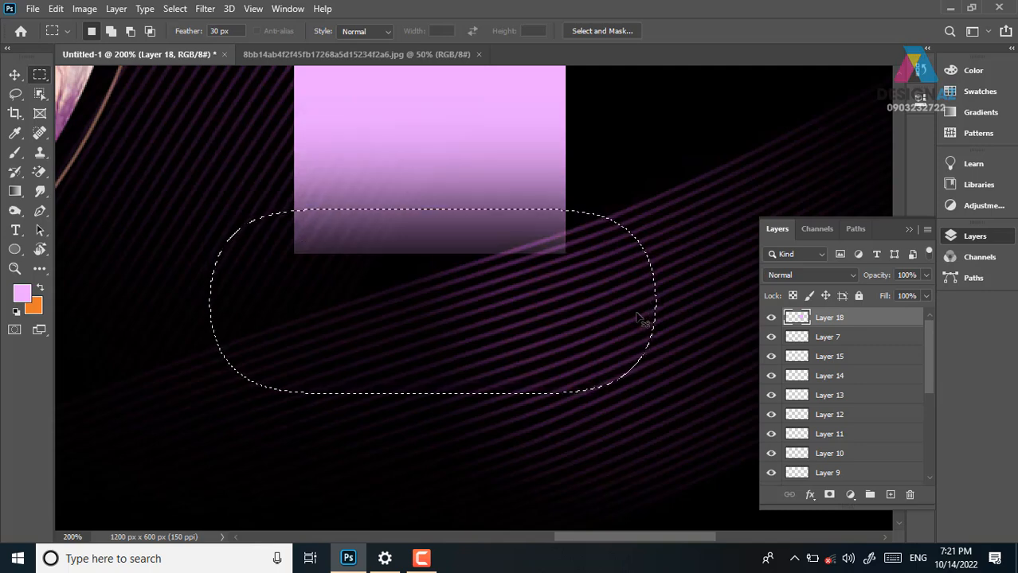
key("ctrl+z")
left_click(321, 203)
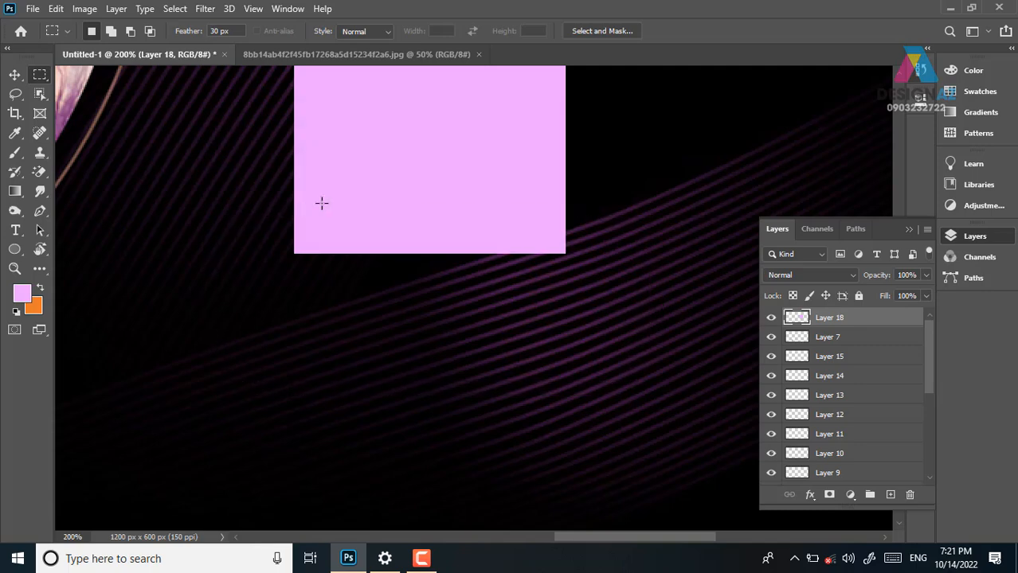
Set the marquee feather to 0 px, cut a hard-edged strip off the pink rectangle's lower end and deselect
left_click(215, 30)
type("0")
key("Return")
left_click(41, 74)
left_click_drag(224, 332, 674, 215)
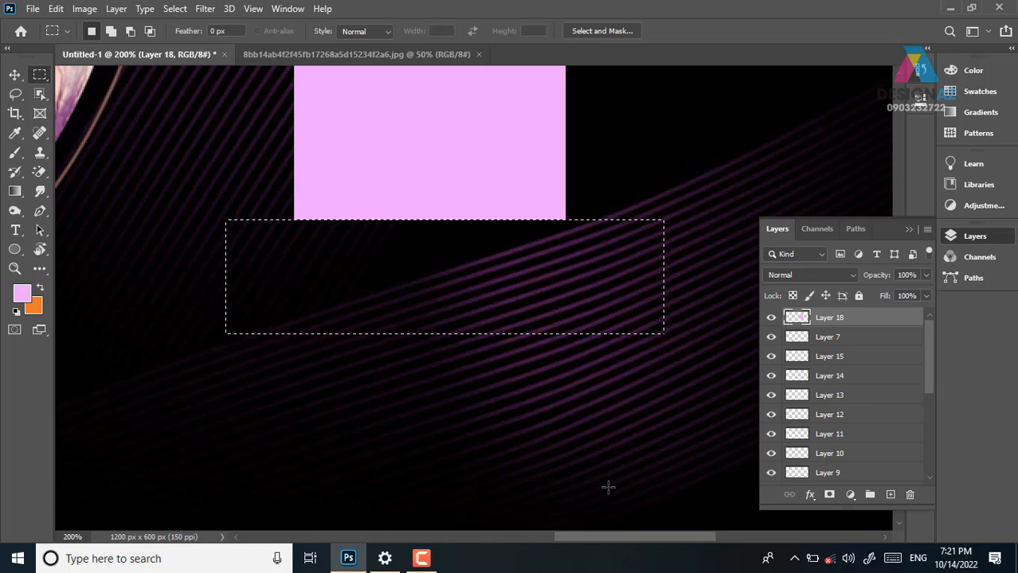
key("ctrl+d")
Select the pink rectangle's layer and delete it
left_click(14, 74)
right_click(453, 128)
left_click(488, 132)
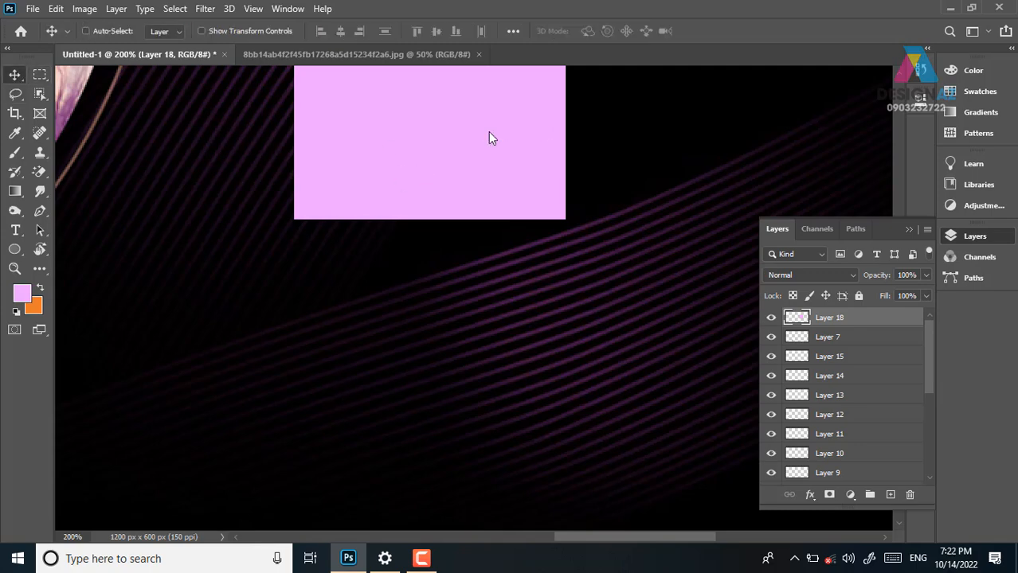
key("Delete")
key("ctrl+minus")
key("ctrl+minus")
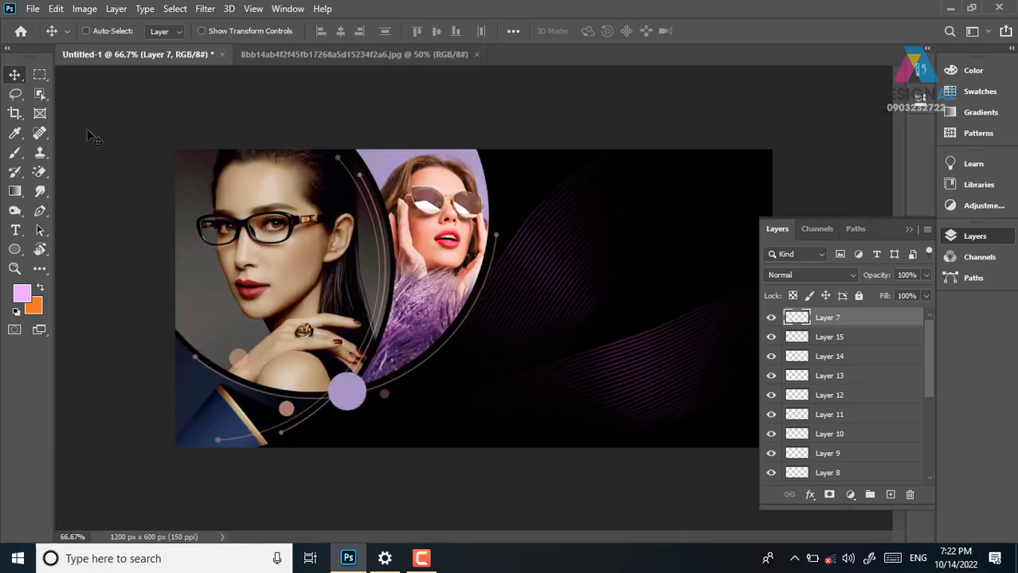
Select a thin full-width strip along the banner's lower edge and sample the sunglasses woman's lip pink as foreground colour
left_click(40, 74)
left_click_drag(171, 437, 880, 518)
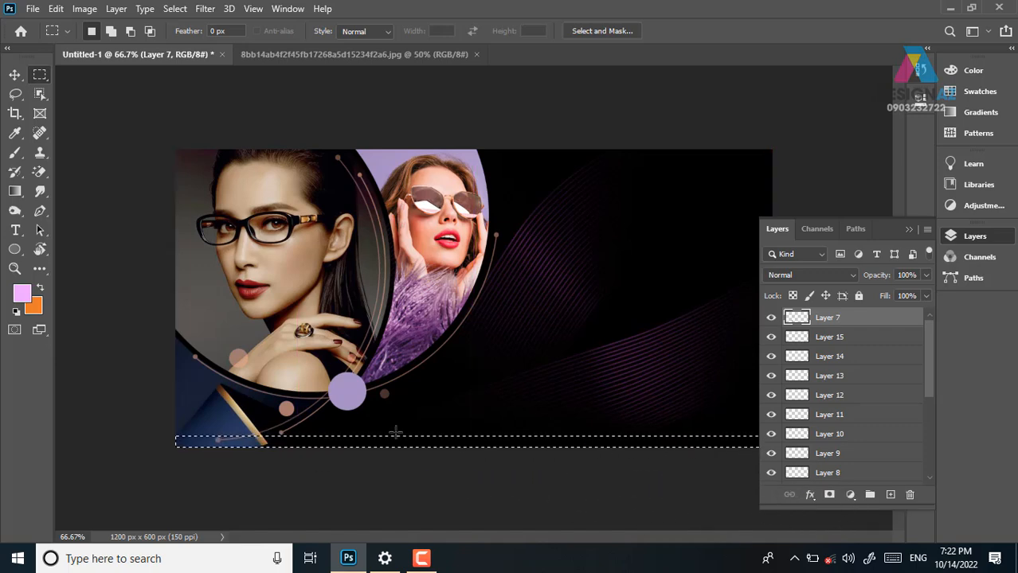
key("i")
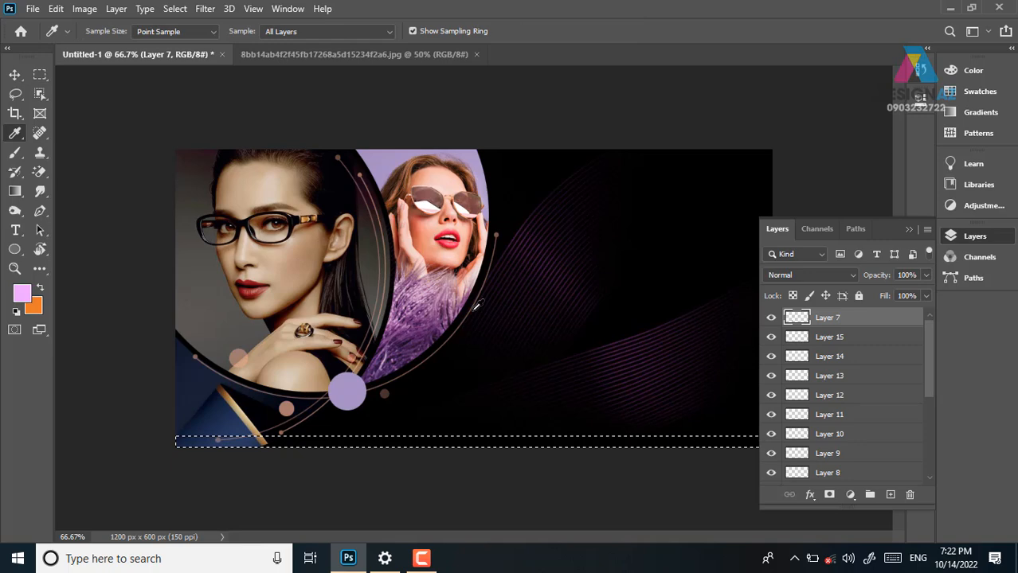
left_click(449, 239)
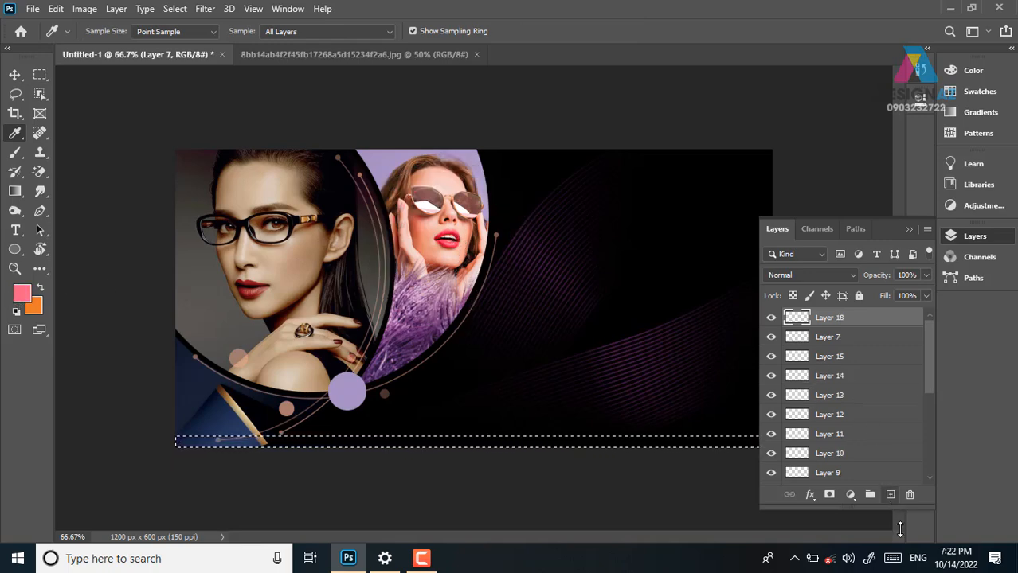
Add a new layer, fill the strip selection with the sampled pink and deselect
left_click(891, 495)
key("alt+BackSpace")
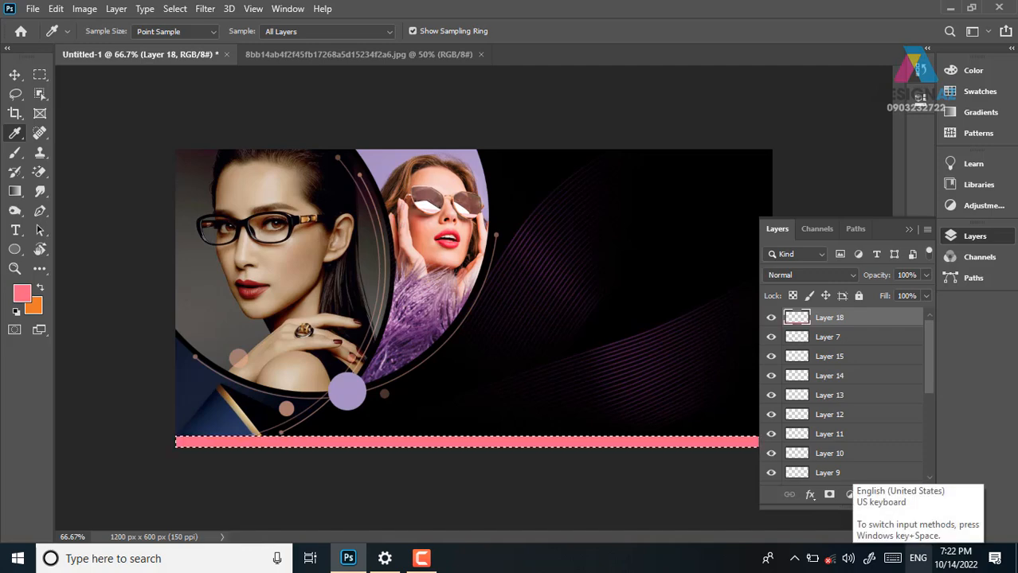
key("v")
key("ctrl+d")
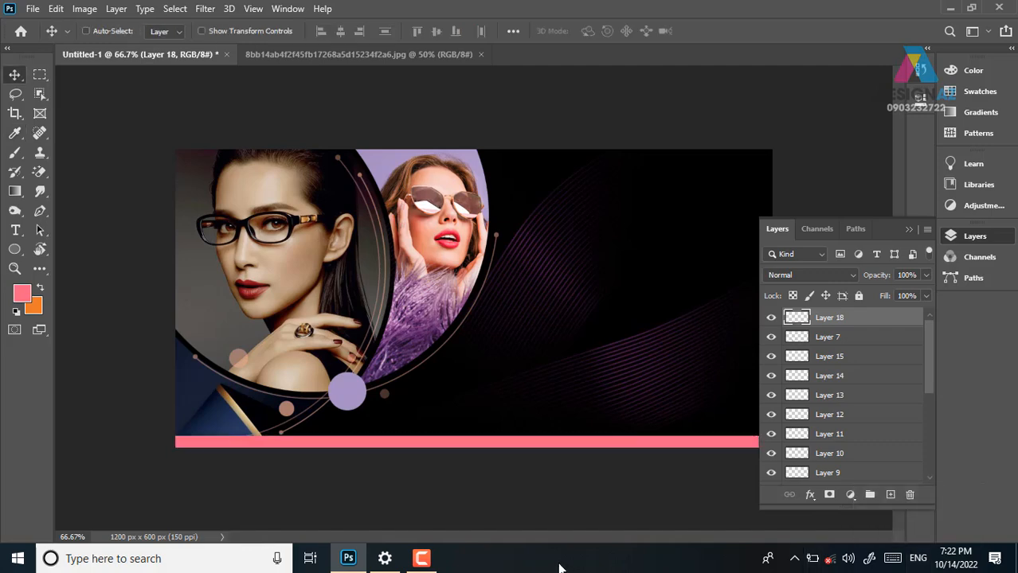
Nudge the pink strip downward until only a thinner band remains along the banner's lower edge
key("Down")
key("Down")
key("Down")
key("Down")
key("Down")
key("Down")
key("Down")
key("Down")
key("Down")
key("Down")
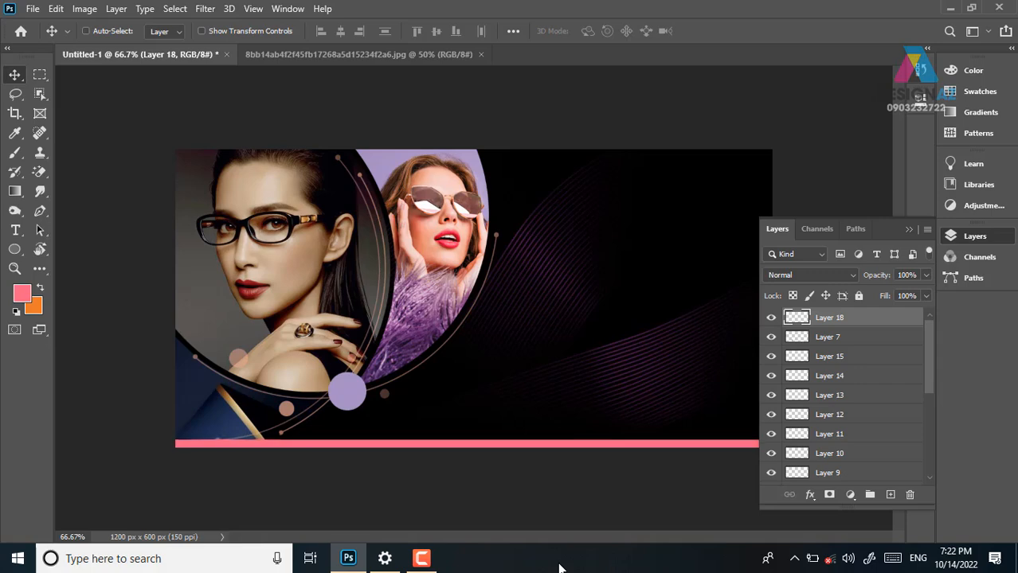
key("Down")
key("Down")
key("Down")
key("Down")
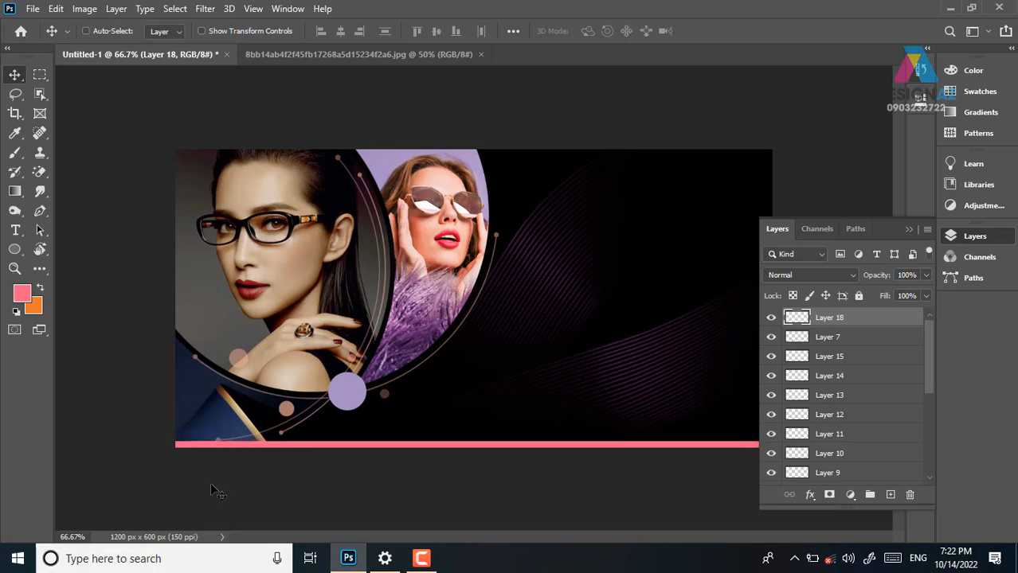
Try fading the start of the pink strip with a 60 px feathered rectangular selection, and remove the fade and selection
left_click(39, 73)
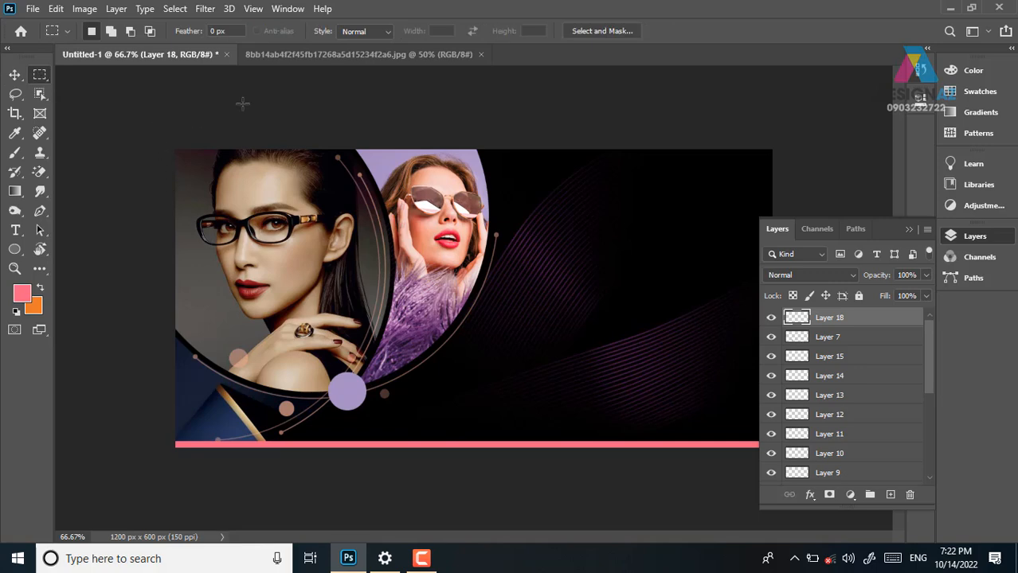
left_click(201, 31)
key("Return")
left_click_drag(163, 239, 380, 487)
mouse_move(348, 558)
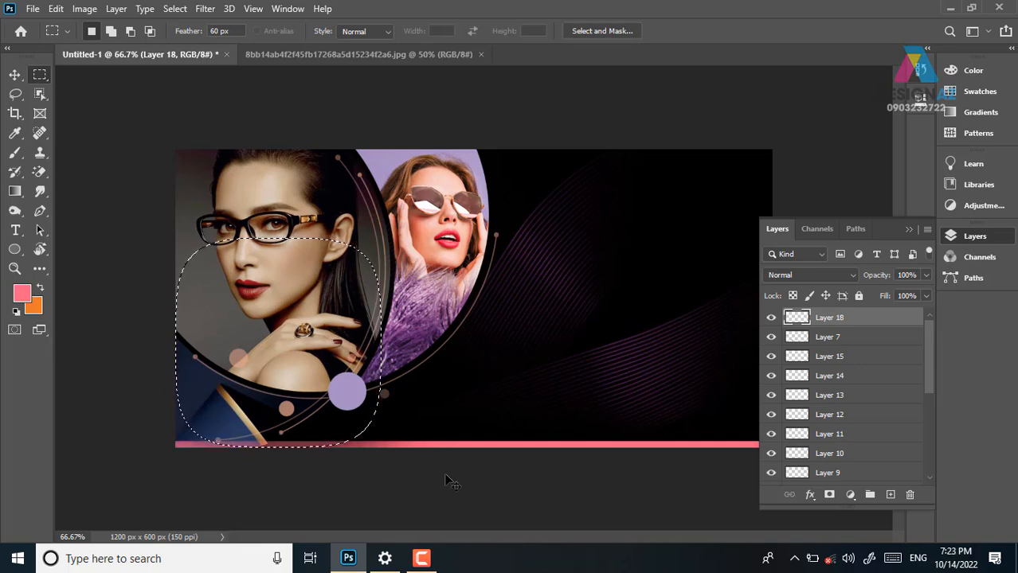
key("ctrl+d")
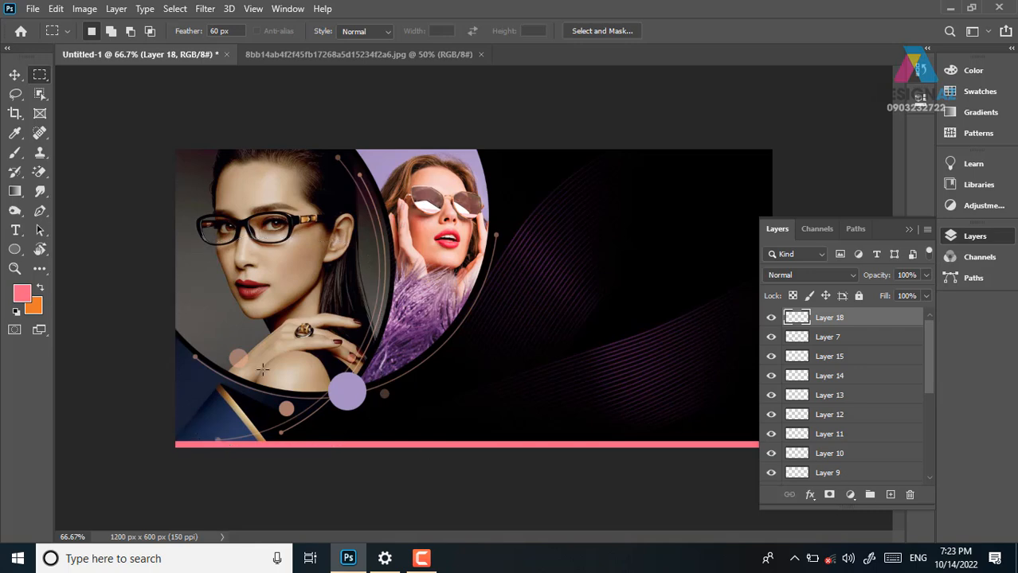
Reset the marquee feather to 0 px, make a square selection over the line pattern and add two new layers
left_click_drag(231, 30, 159, 34)
type("0")
left_click(890, 495)
left_click_drag(526, 200, 687, 392)
left_click(890, 494)
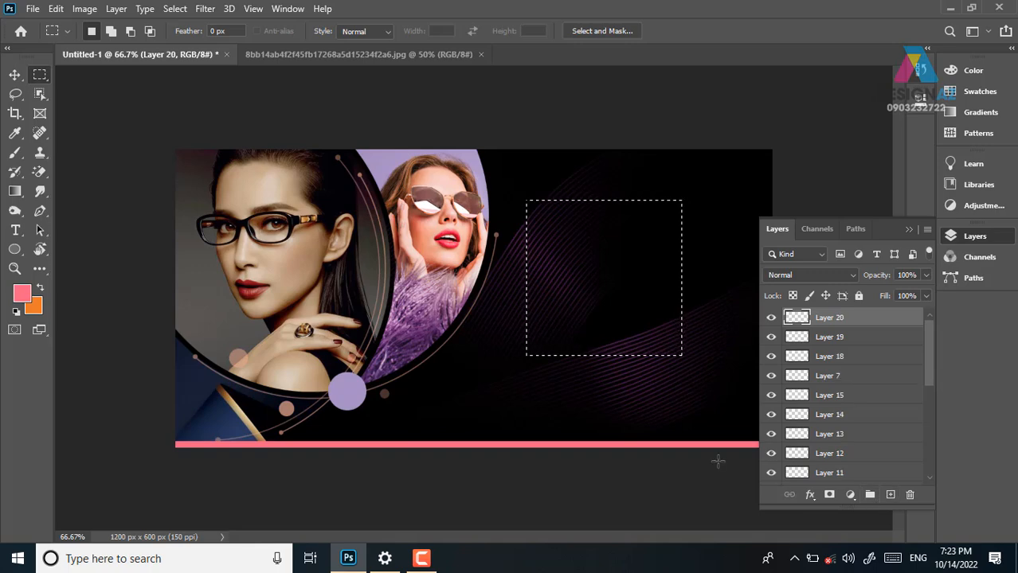
Fill the square selection with the sampled pink and deselect
key("alt+BackSpace")
key("v")
key("ctrl+d")
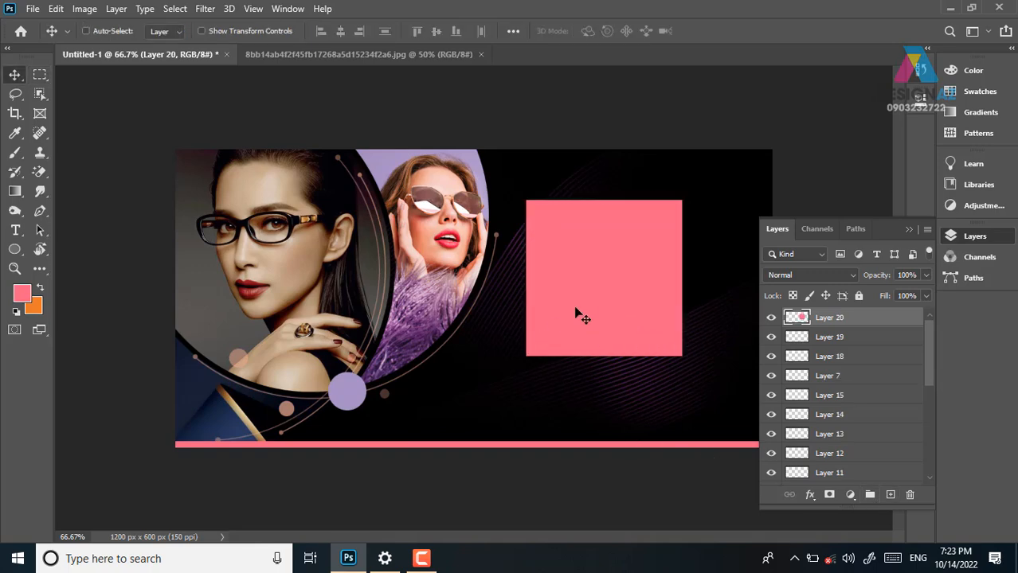
Select a wide area overlapping the pink square's lower end and feather the selection by 100 pixels
left_click(40, 74)
left_click_drag(384, 451, 812, 334)
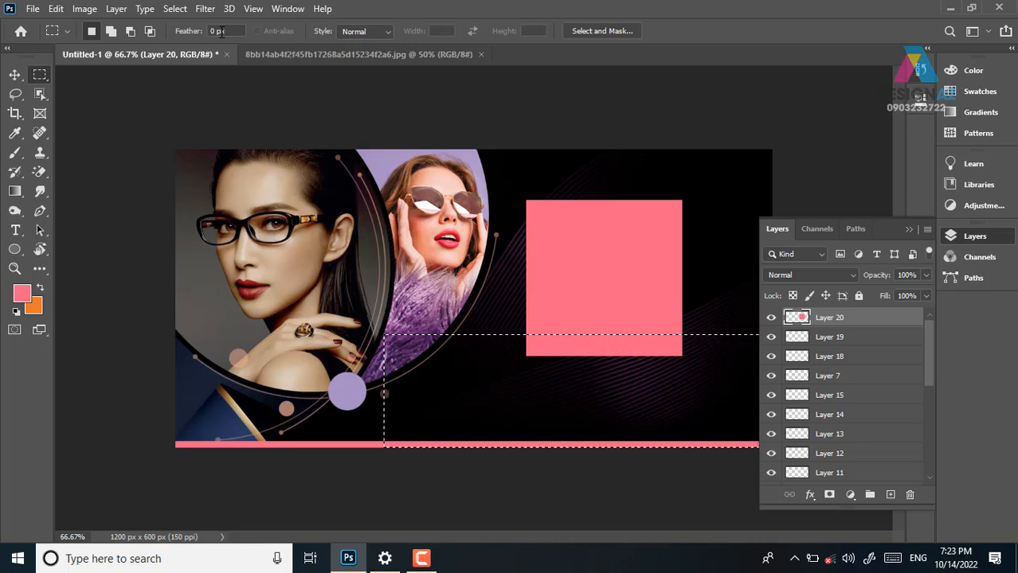
right_click(437, 380)
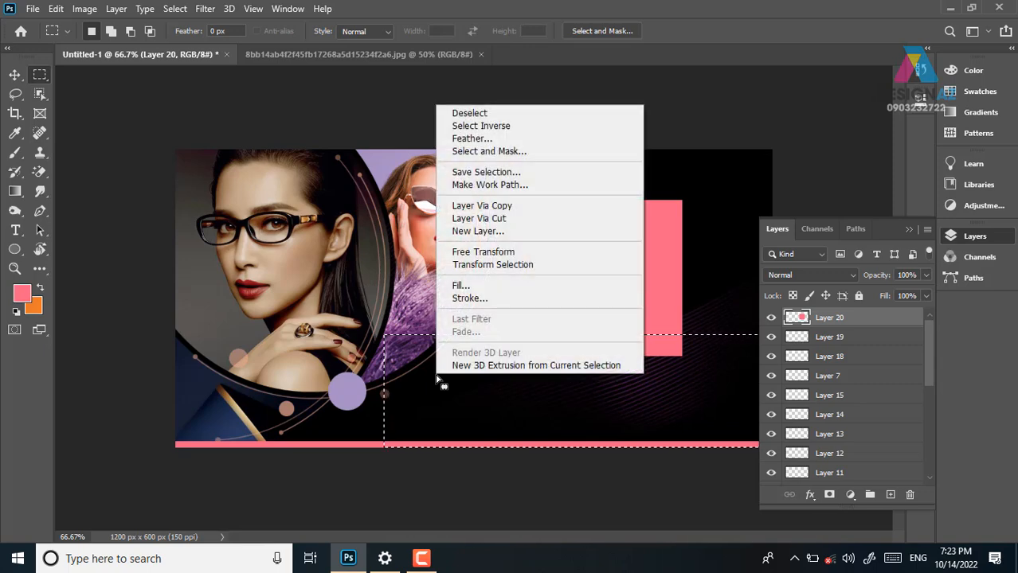
left_click(478, 141)
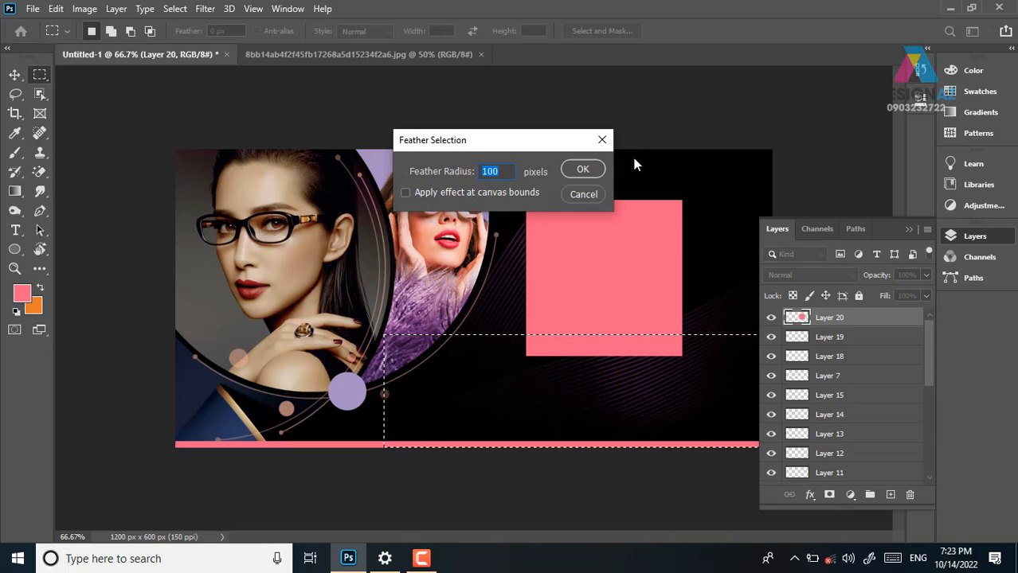
left_click(581, 170)
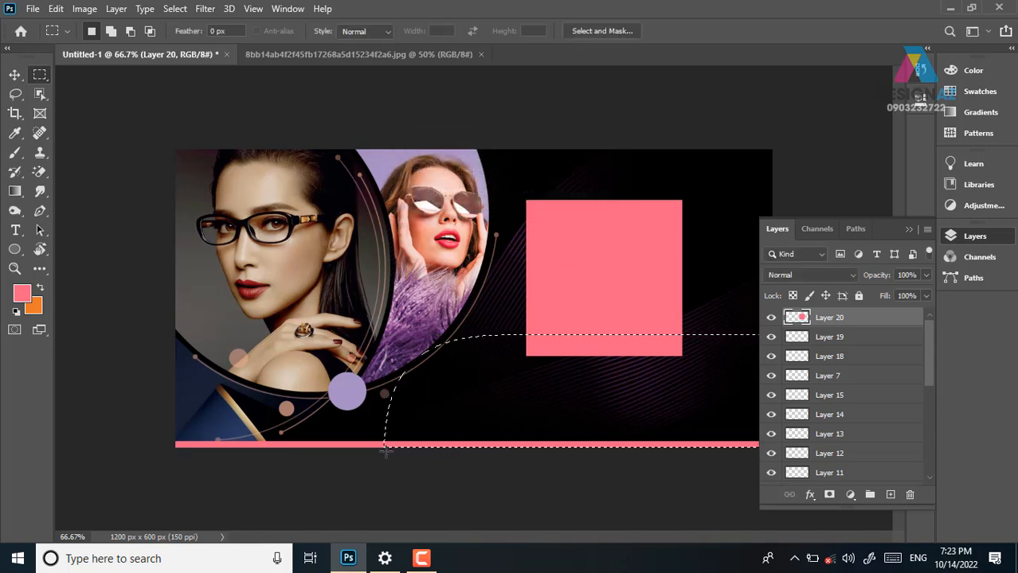
Fade the pink square's lower part by clearing the feathered area four times, and delete the square's layer
left_click(908, 229)
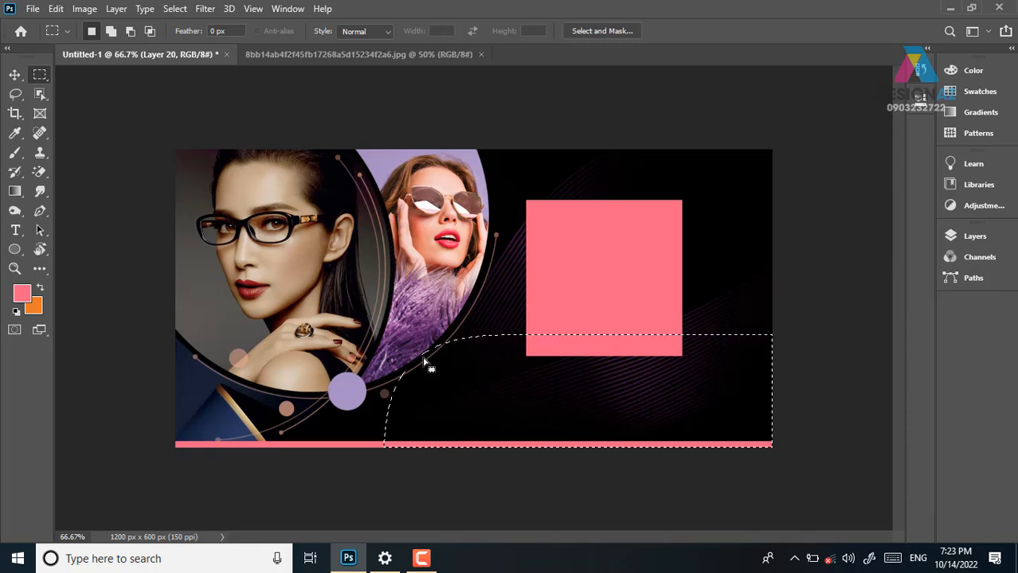
key("Delete")
key("Delete")
key("Delete")
key("Delete")
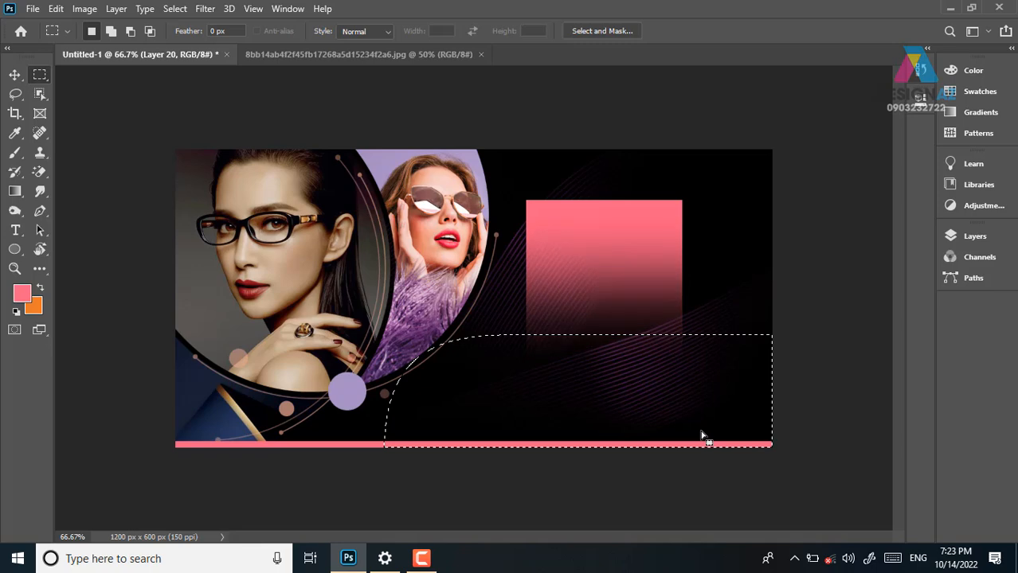
key("v")
key("ctrl+d")
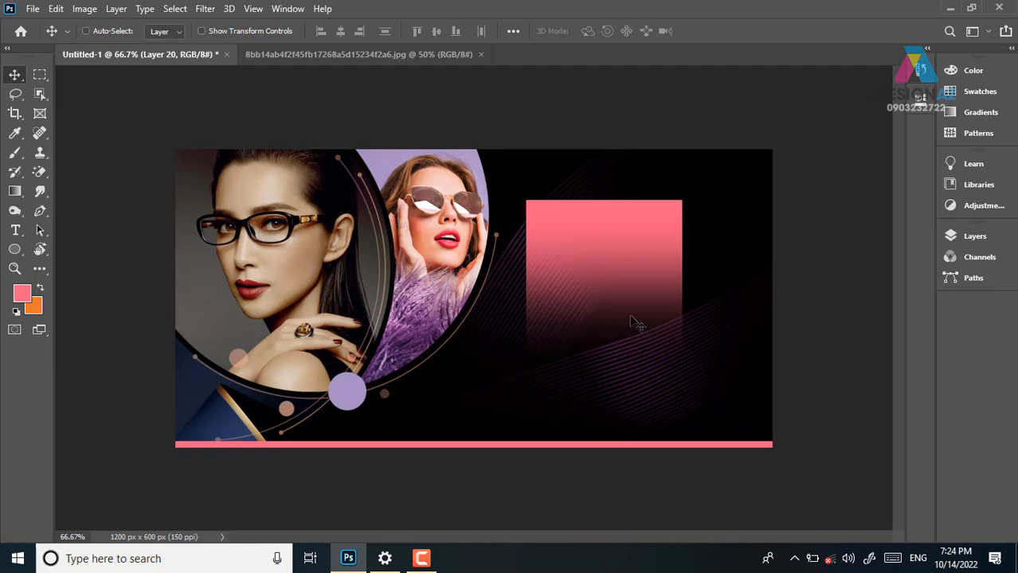
key("Delete")
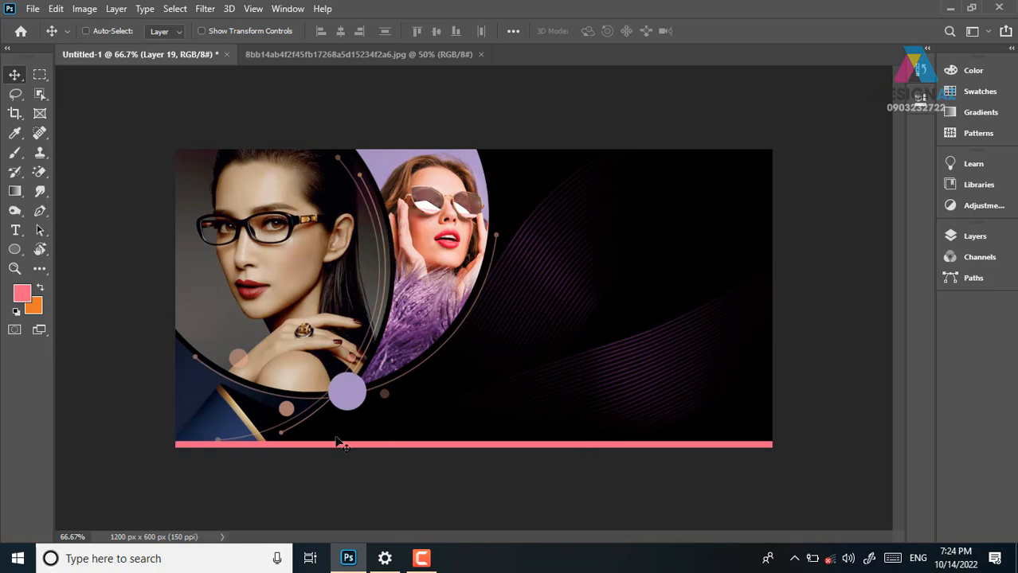
Select the full-height area from the banner's outer edge to the purple circle and feather the selection by 100 pixels
left_click(39, 74)
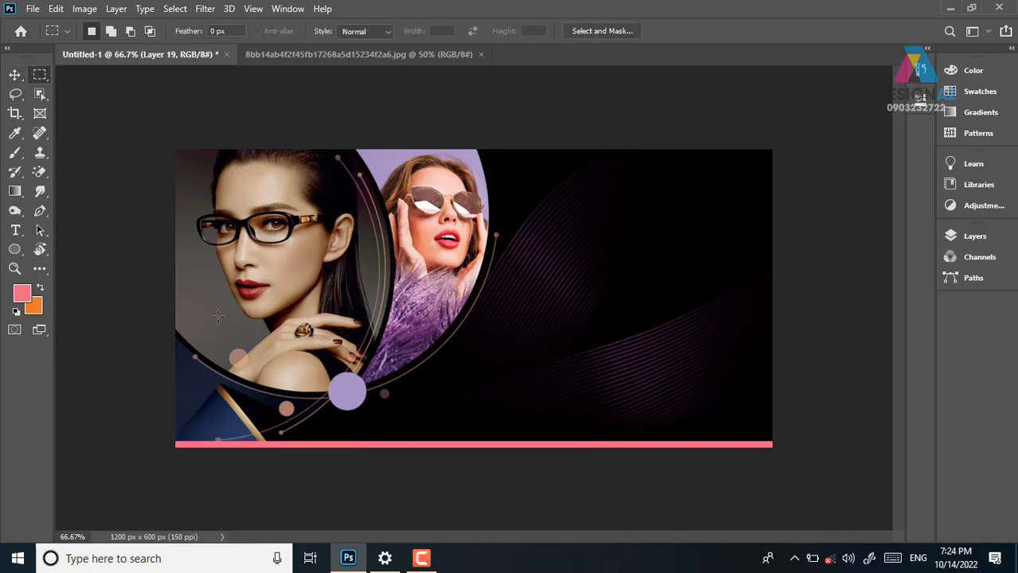
left_click_drag(160, 136, 353, 478)
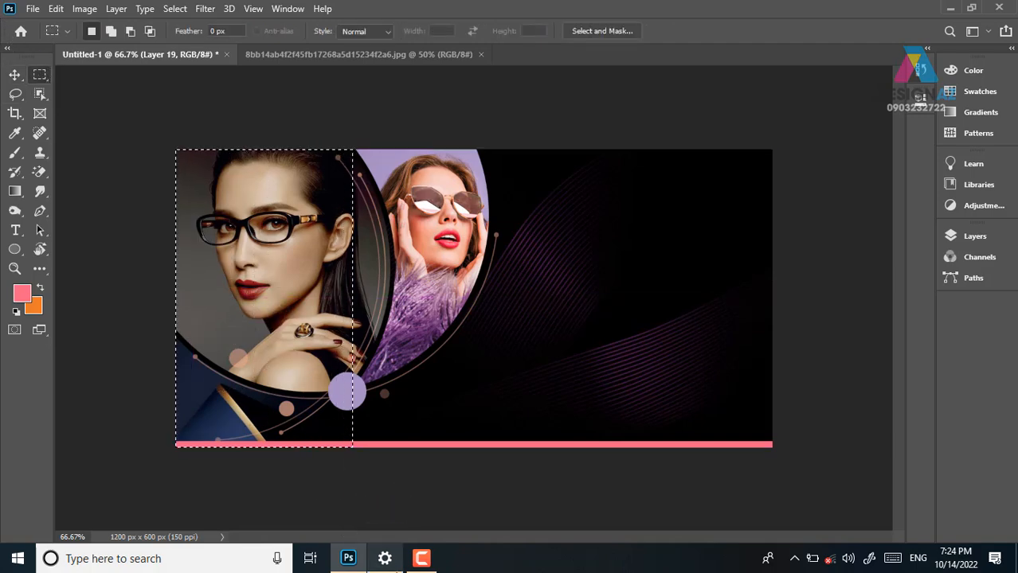
mouse_move(385, 560)
key("shift+F6")
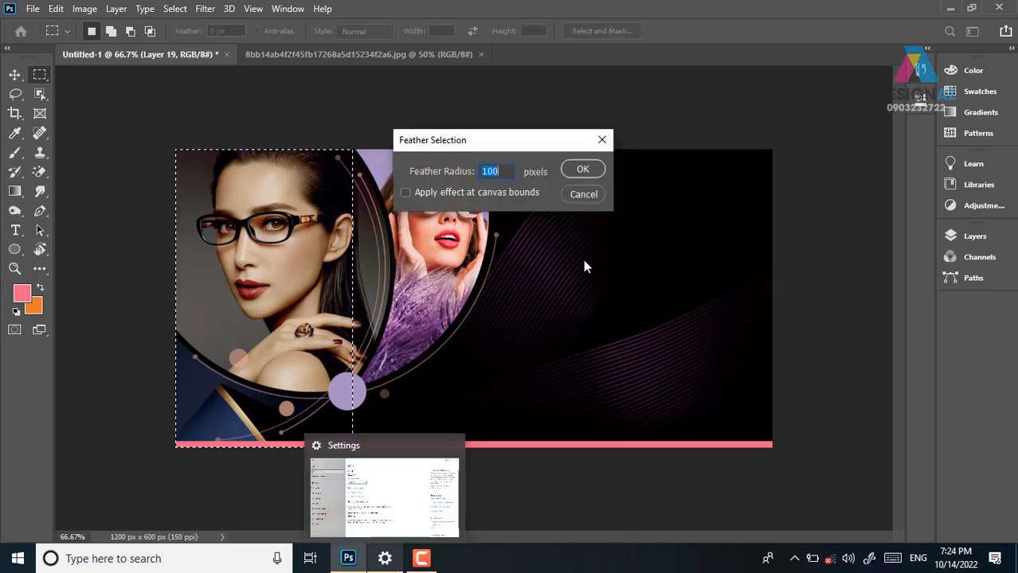
left_click(596, 171)
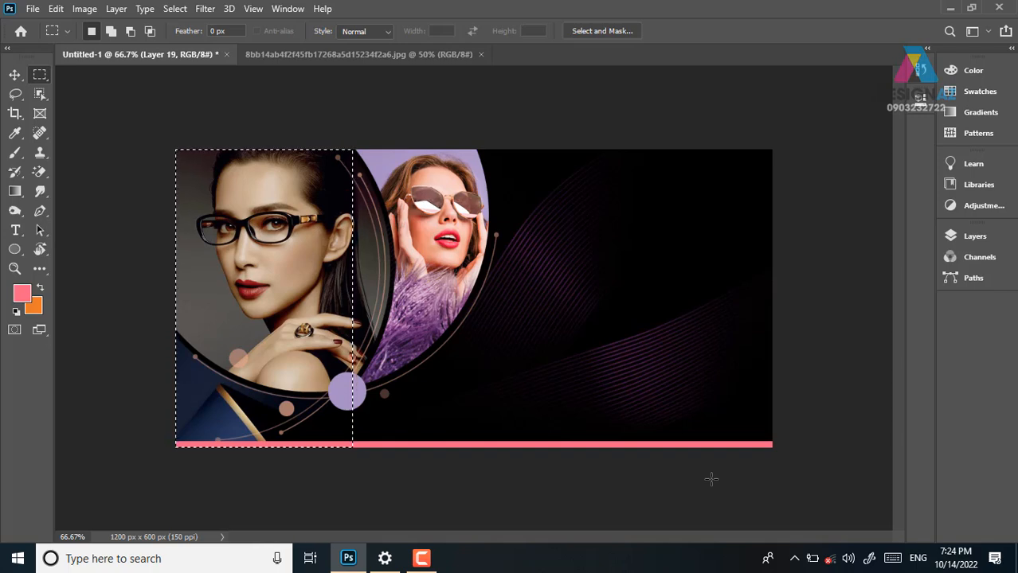
Target the pink strip's layer and clear the feathered selection so the strip fades out beneath the glasses photo
key("v")
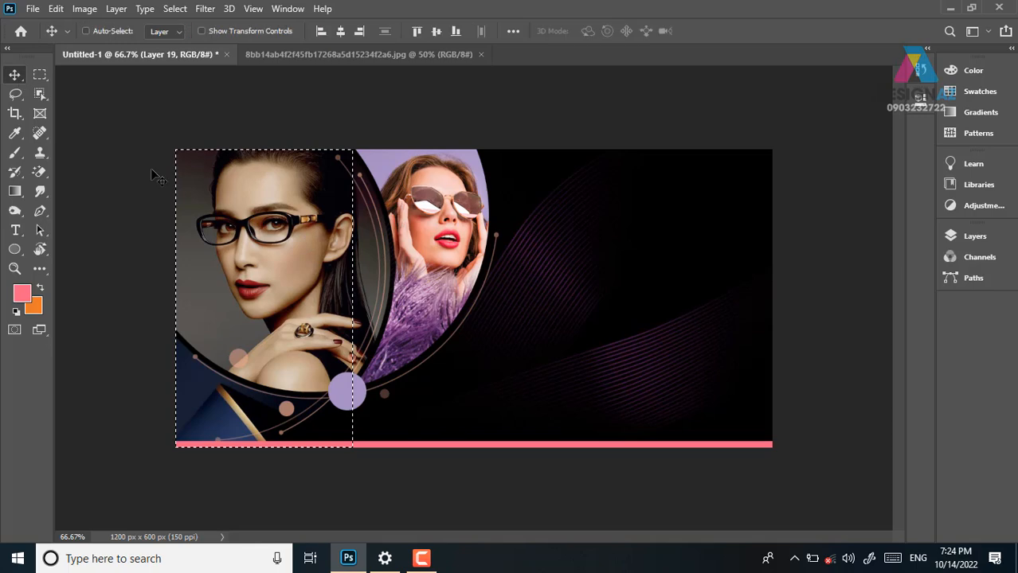
right_click(502, 450)
left_click(532, 452)
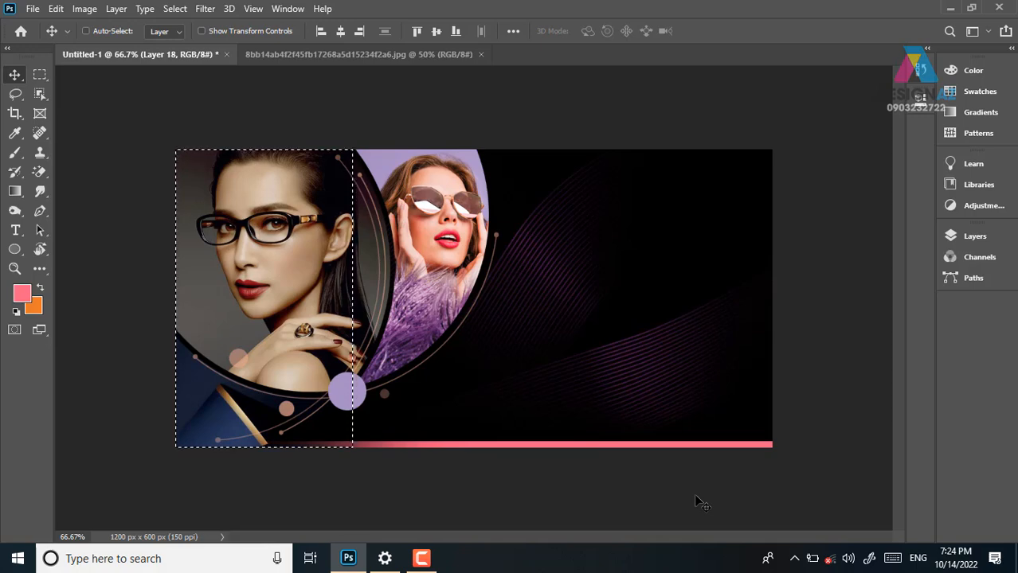
Undo the pink strip's fade and deselect the area
key("ctrl+bracketright")
key("ctrl+d")
Try fading the pink strip with a full-height rectangular selection over the glasses photo, using a 60 px marquee feather
left_click(40, 75)
left_click(177, 31)
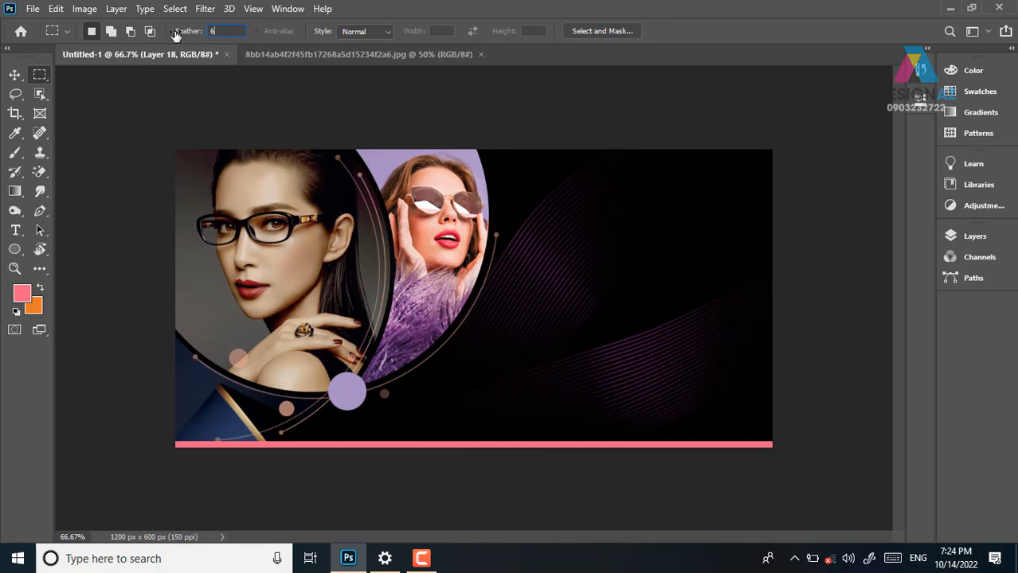
key("Return")
left_click_drag(167, 126, 356, 512)
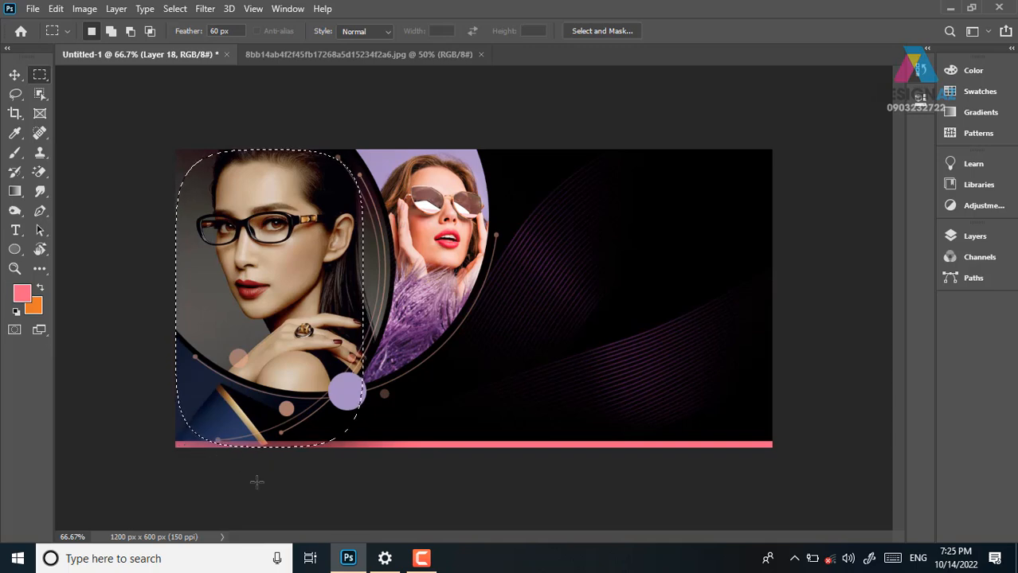
key("ctrl+z")
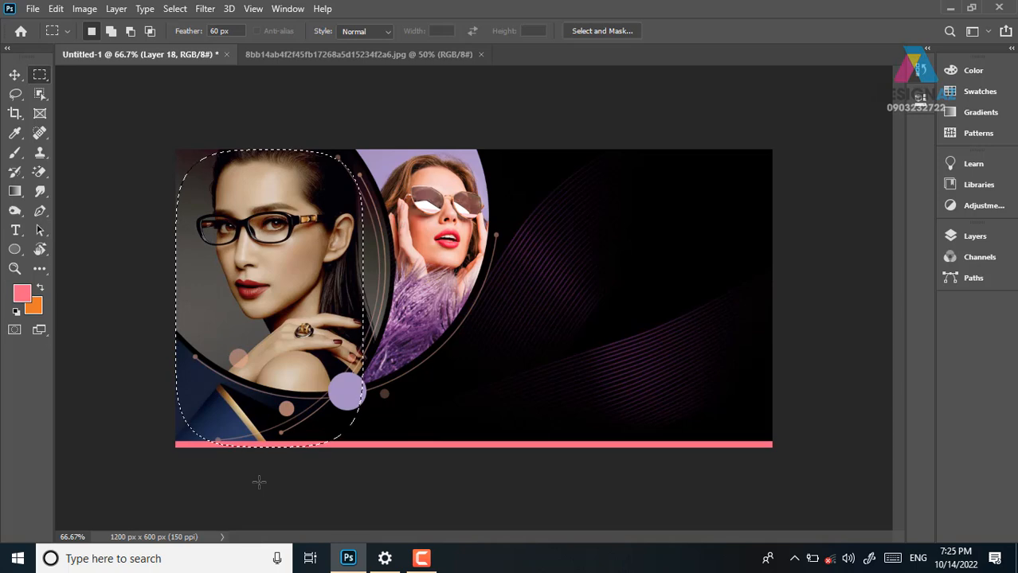
key("ctrl+d")
Reset the marquee feather to 0 px and select the full-height area from the banner's outer edge to the purple circle
double_click(217, 30)
type("0")
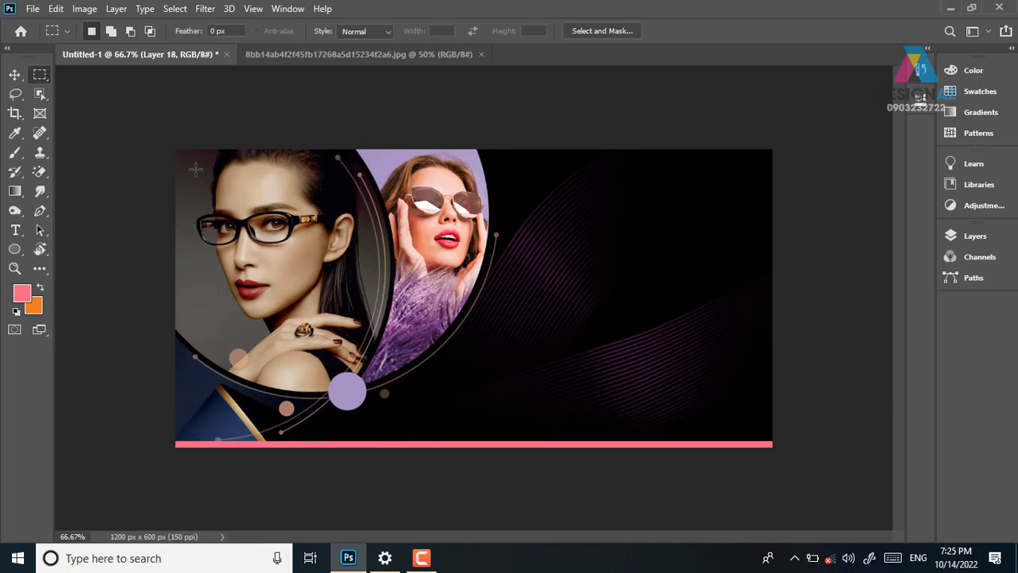
left_click_drag(152, 103, 343, 491)
mouse_move(350, 560)
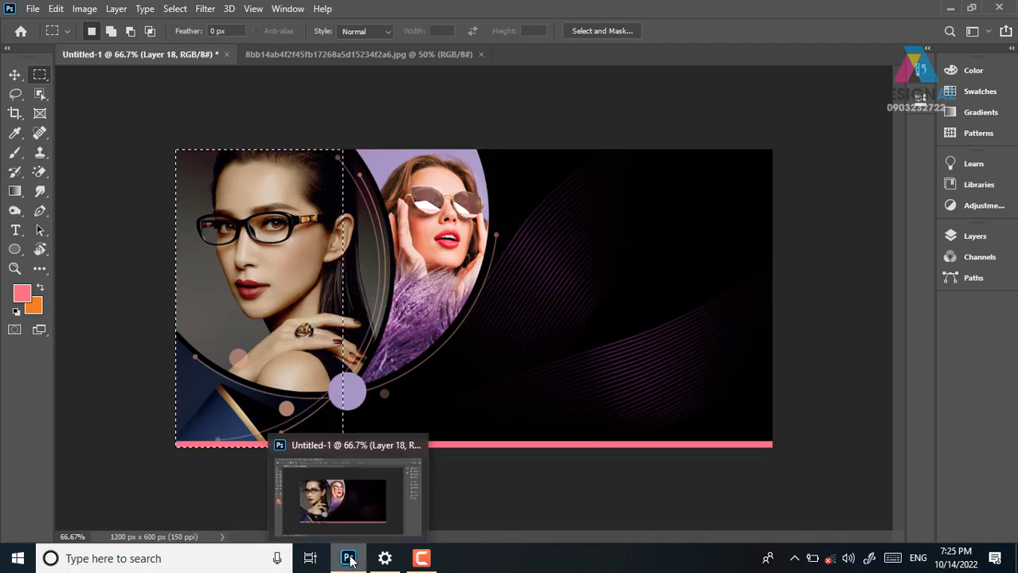
key("shift+F6")
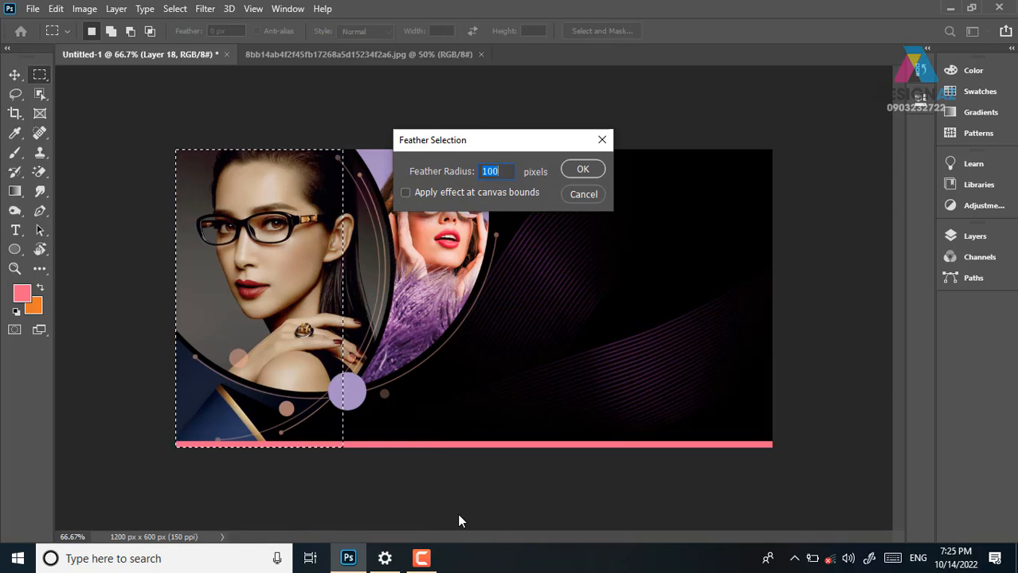
left_click(589, 199)
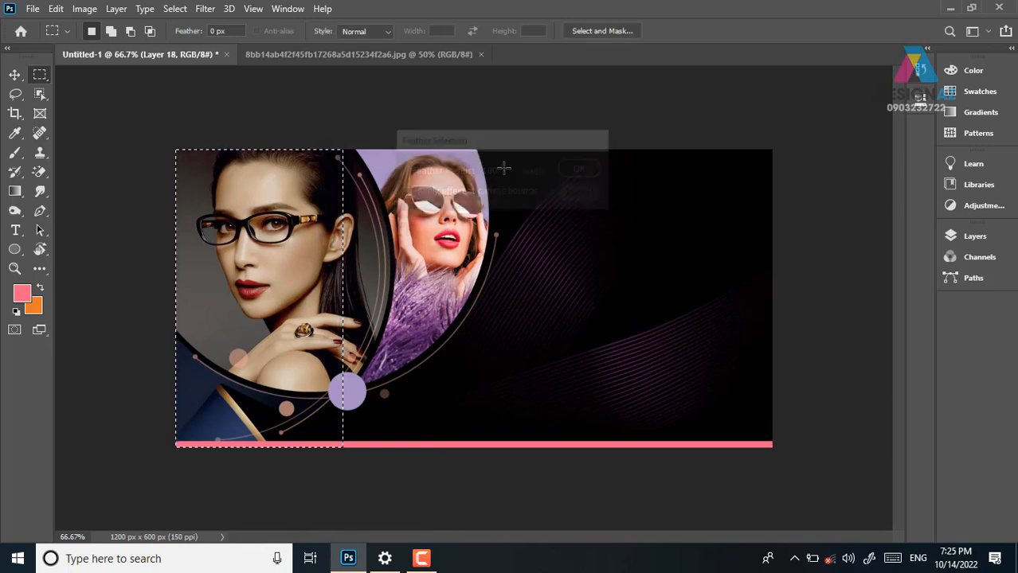
left_click(173, 9)
mouse_move(232, 226)
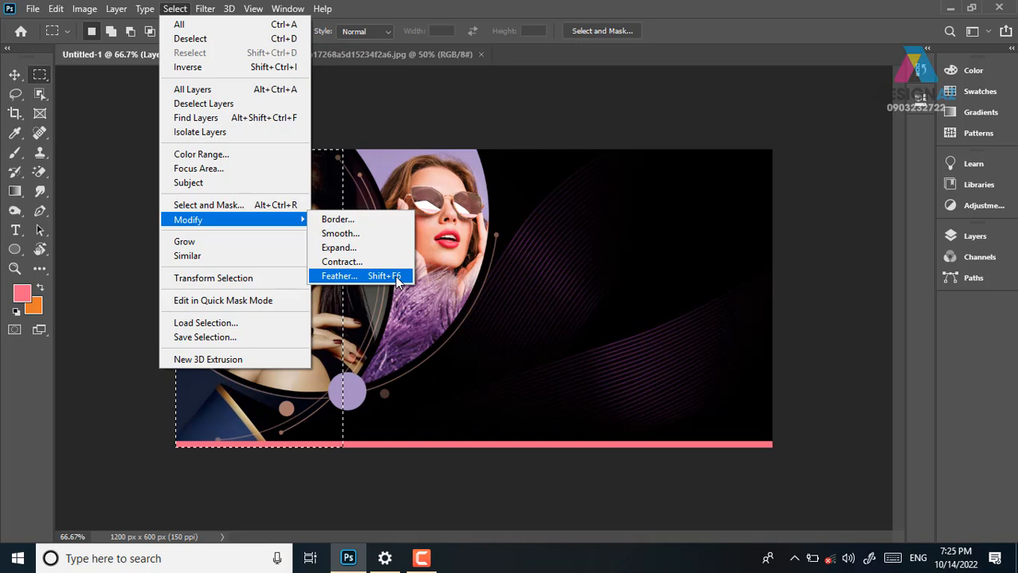
left_click(296, 418)
Feather the rectangular selection over the glasses photo by 150 pixels
right_click(254, 241)
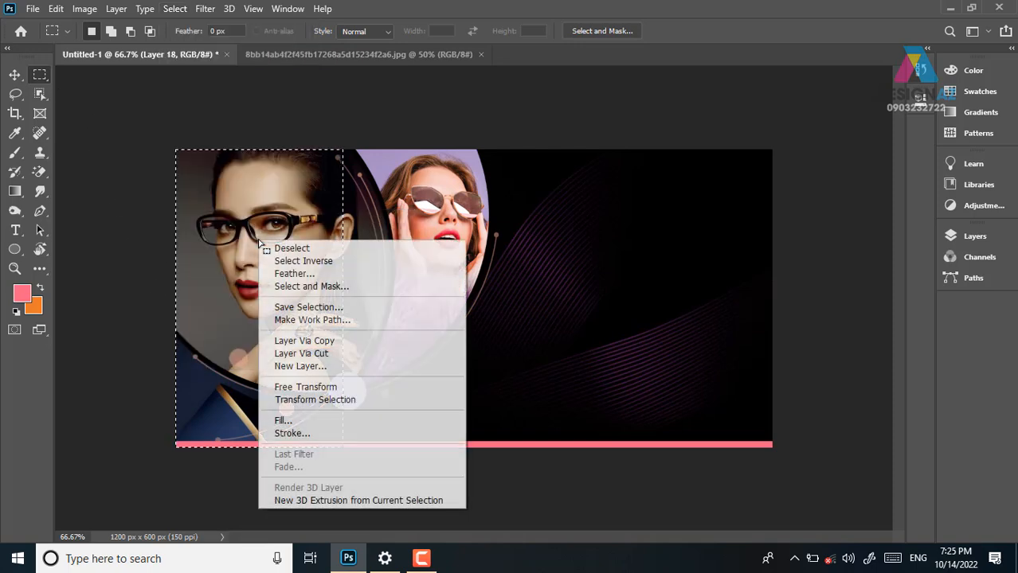
left_click(329, 277)
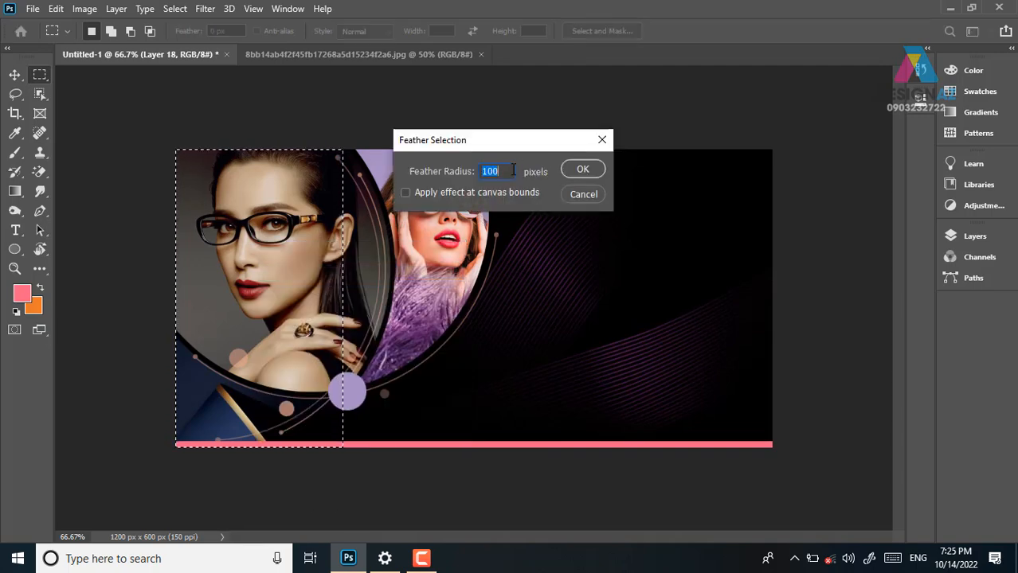
type("150")
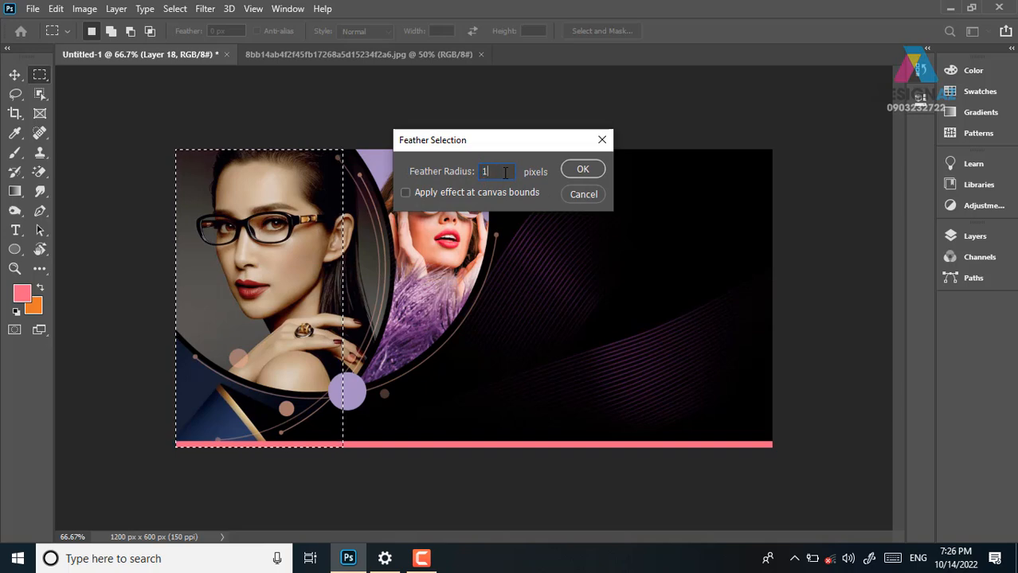
key("Return")
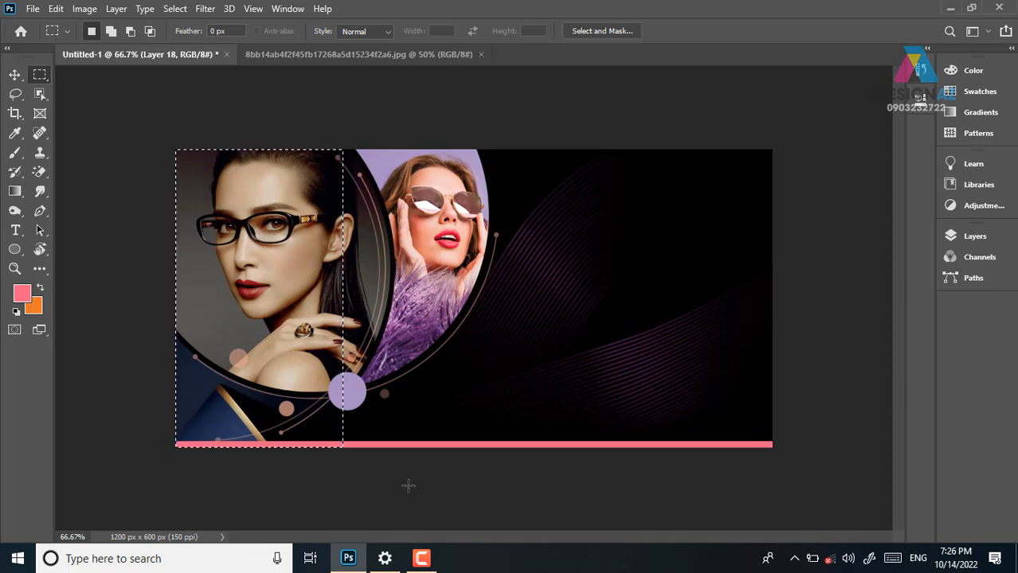
Clear the feathered area from the pink strip twice so it fades out, and deselect
key("Delete")
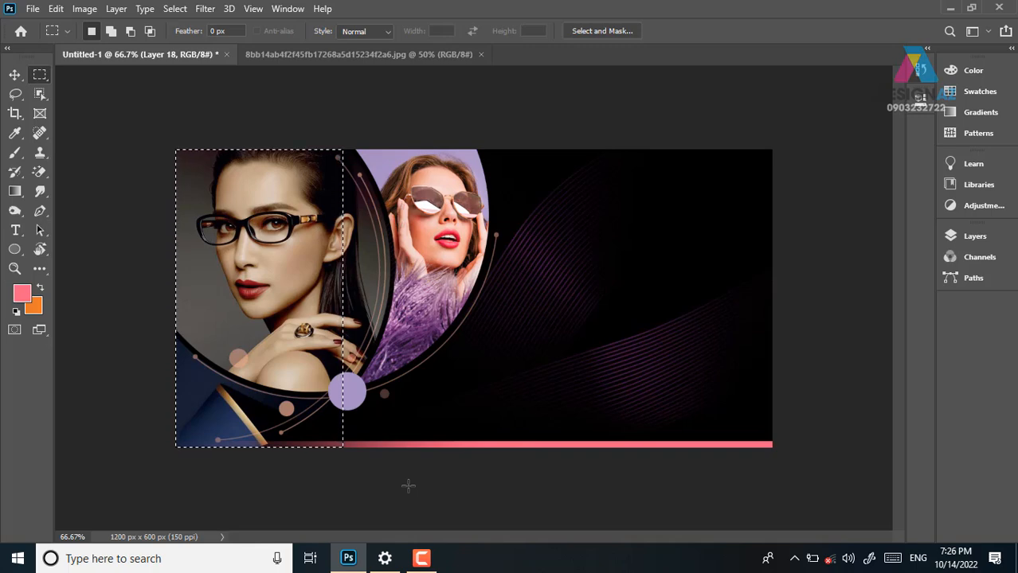
key("Delete")
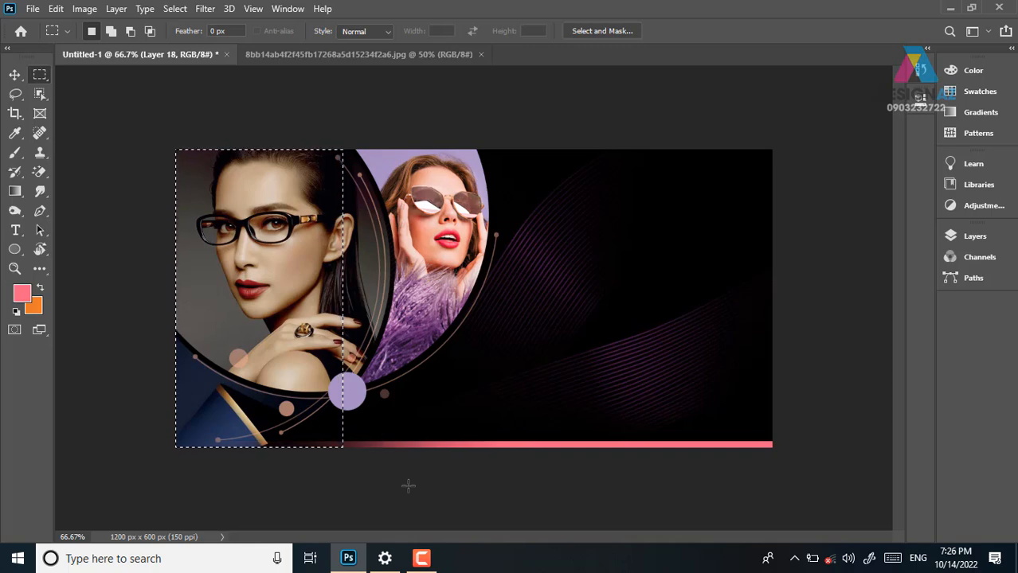
key("ctrl+d")
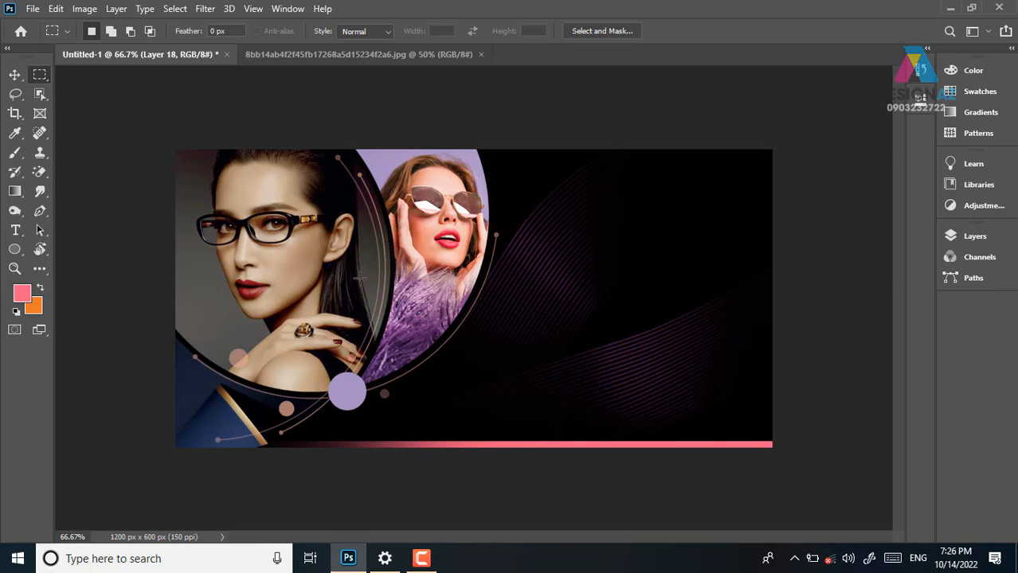
left_click(14, 74)
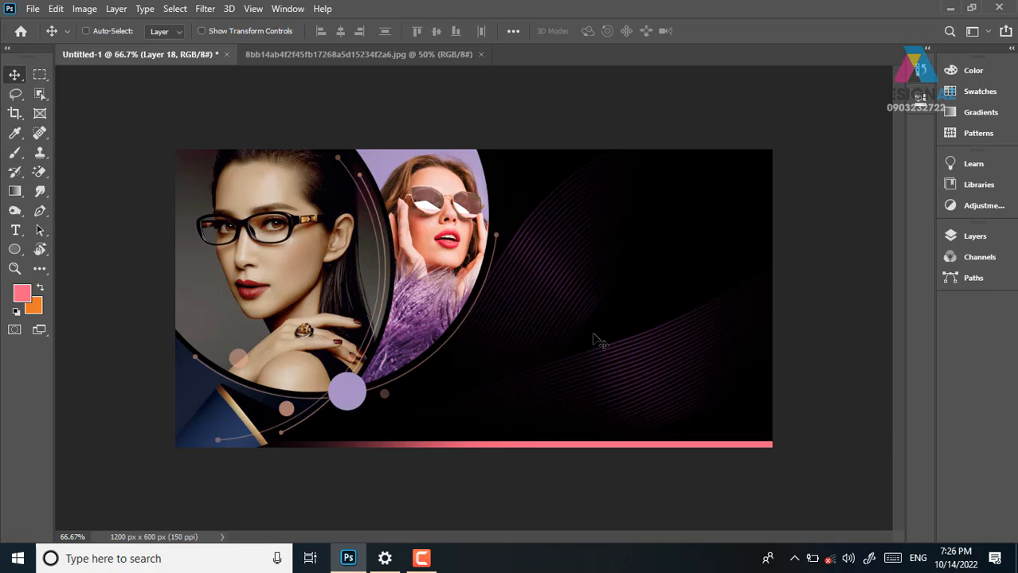
Open logo.jpg and unlock its background layer
key("ctrl+o")
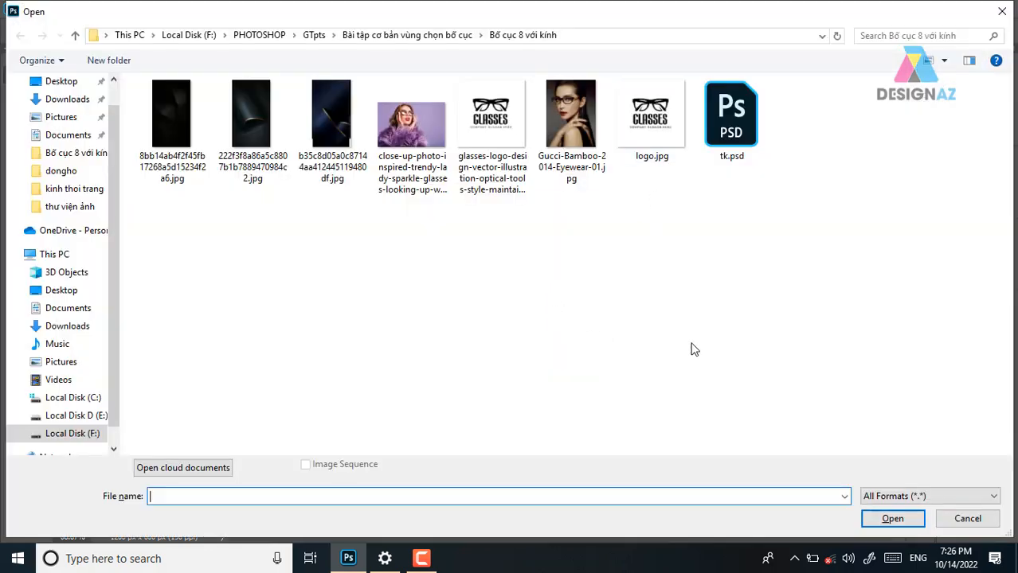
left_click(652, 131)
left_click(892, 519)
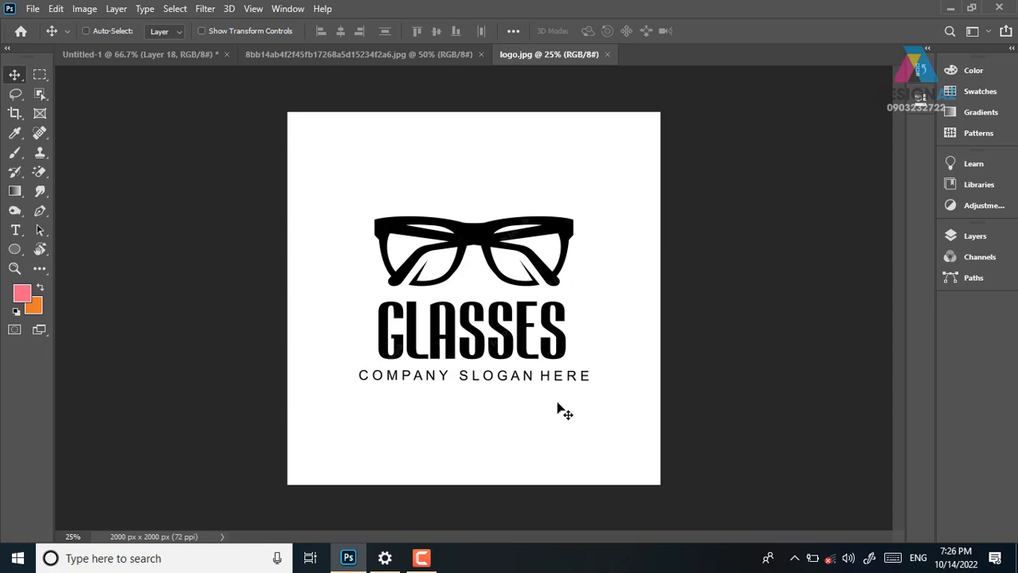
key("F7")
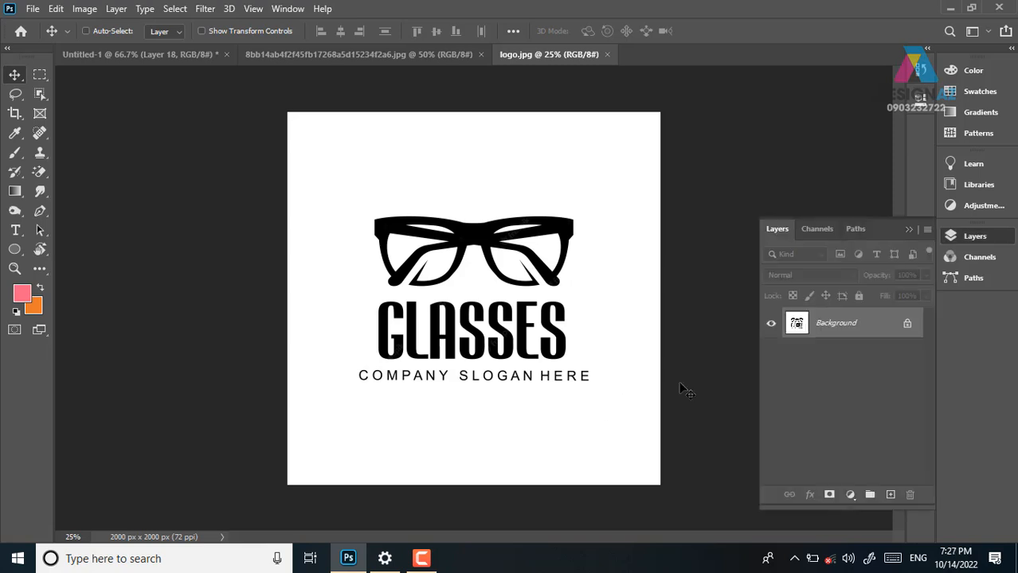
left_click(907, 327)
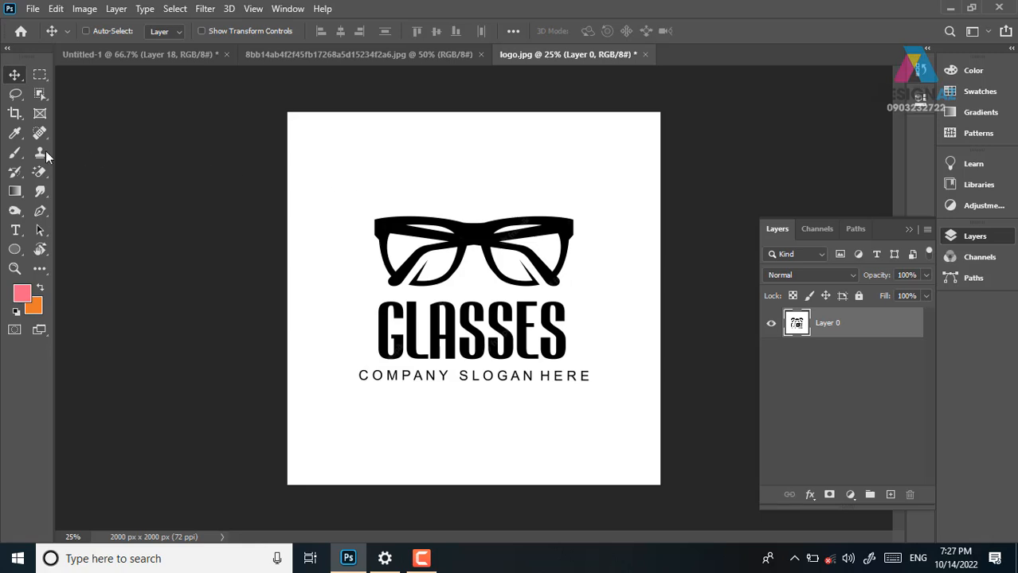
Erase the white background around the glasses logo with the Magic Eraser
left_click(42, 177)
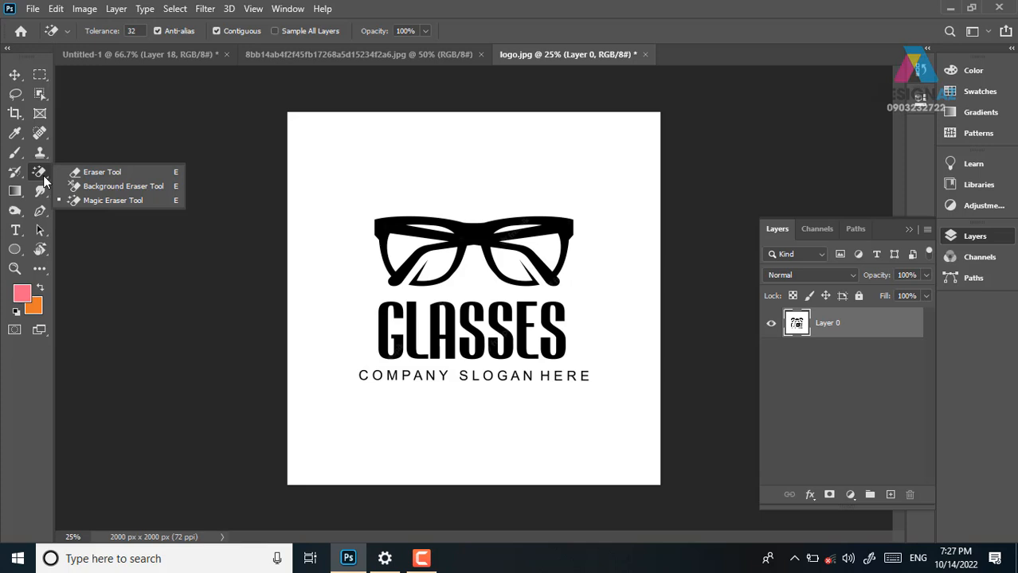
left_click(93, 202)
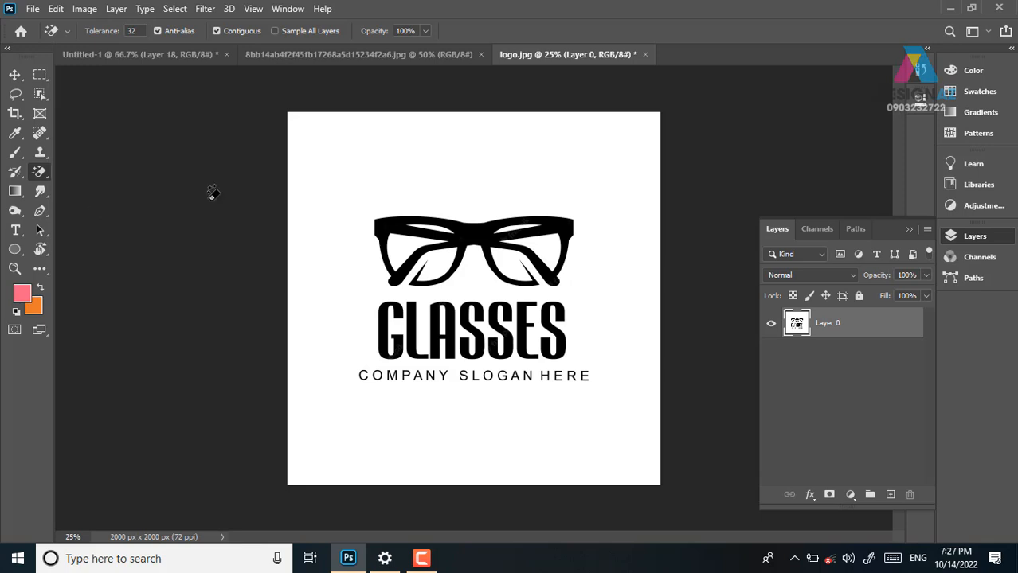
left_click(450, 157)
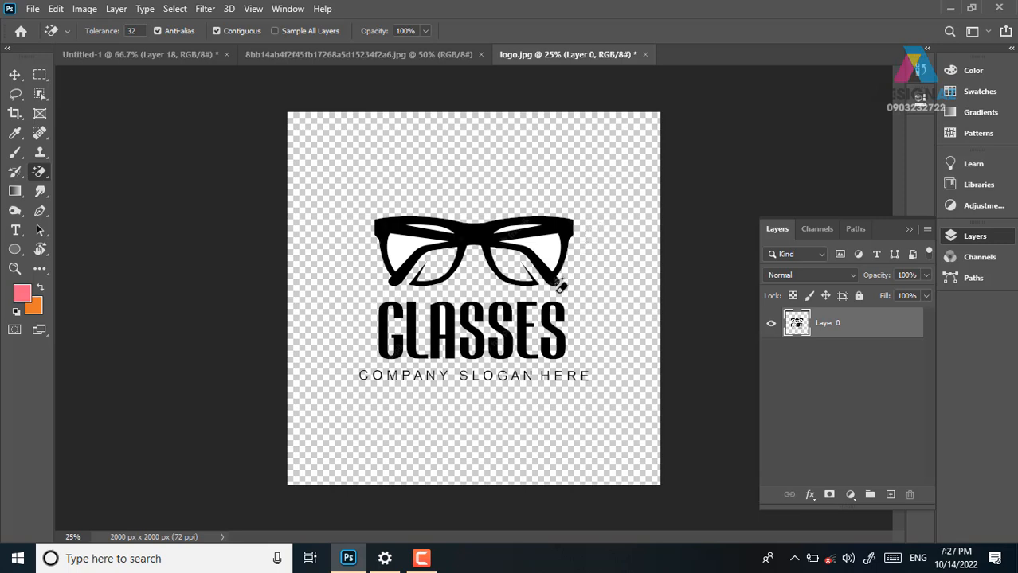
Erase the remaining white areas inside the lenses and the frame gaps of the glasses drawing
key("ctrl+plus")
key("ctrl+plus")
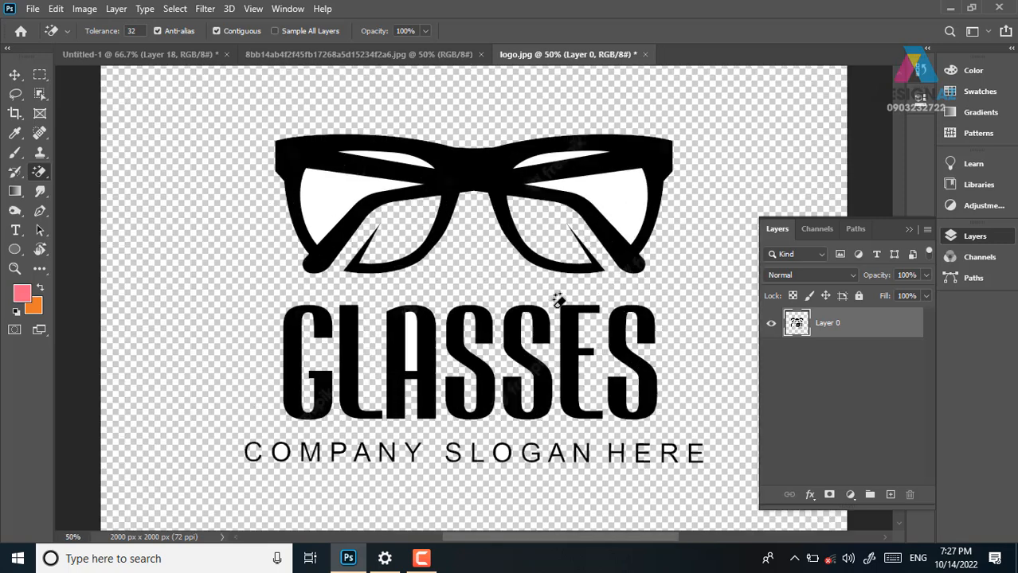
left_click(337, 192)
left_click(609, 200)
left_click(531, 156)
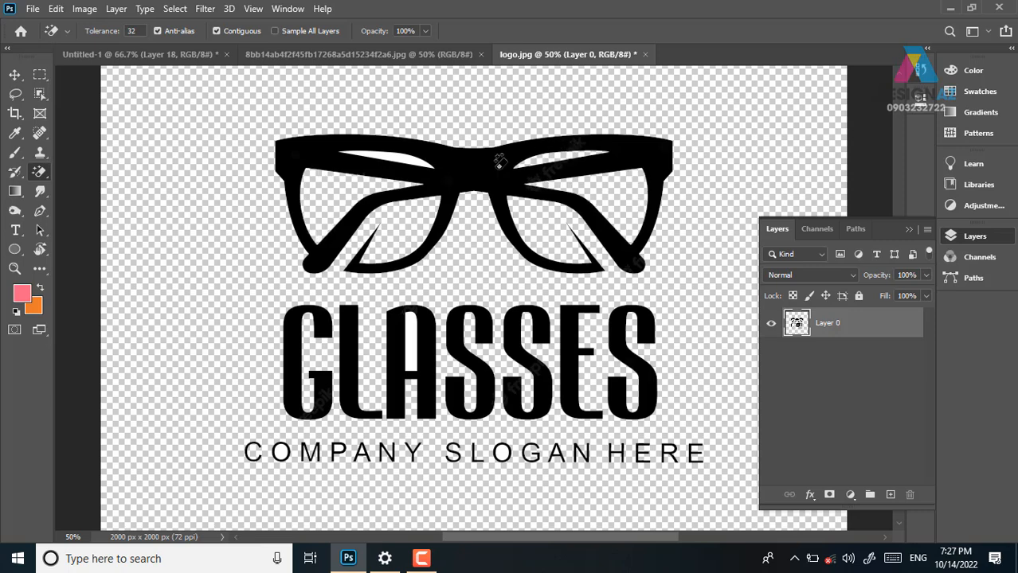
left_click(390, 155)
Erase the white enclosed in the A of GLASSES and in the letters of the company slogan
key("ctrl+plus")
key("ctrl+plus")
left_click_drag(370, 397, 366, 244)
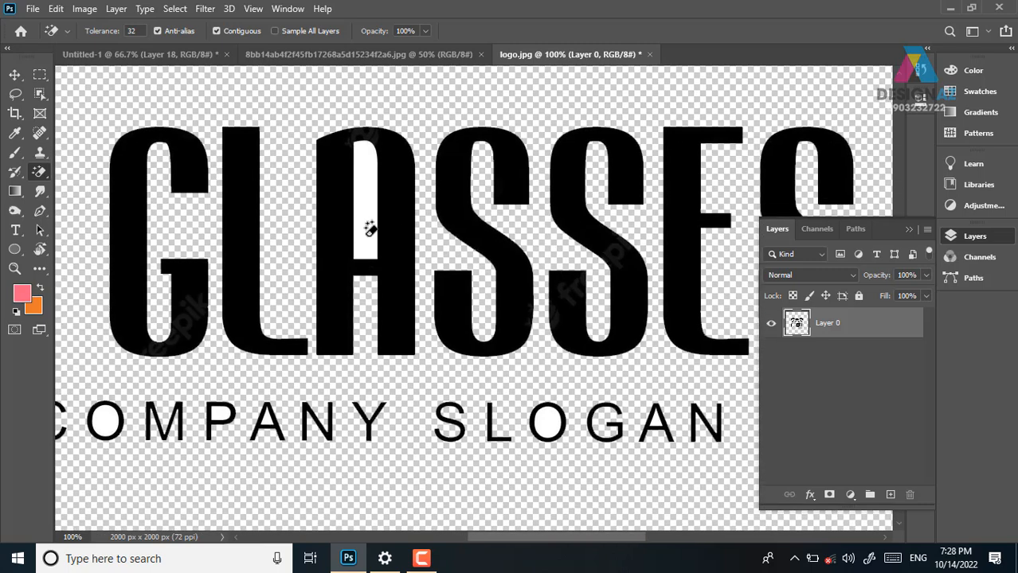
left_click(368, 197)
left_click_drag(263, 382, 422, 265)
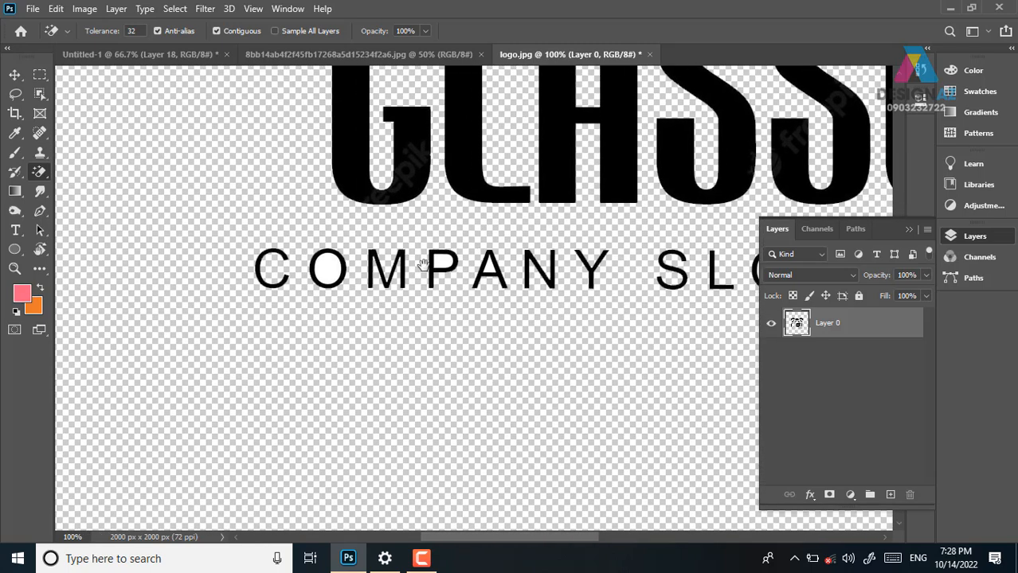
left_click(330, 269)
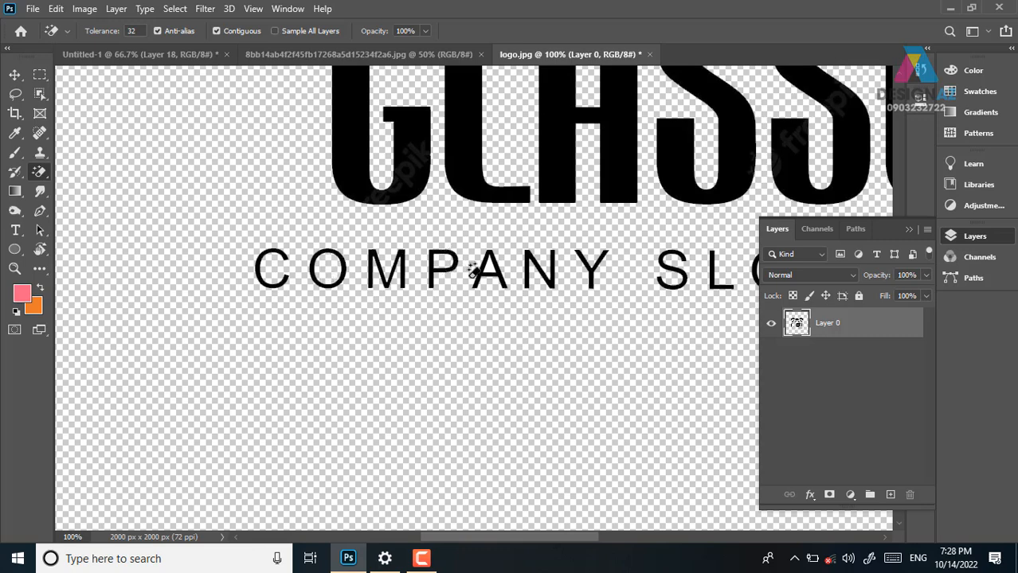
left_click_drag(673, 277, 333, 273)
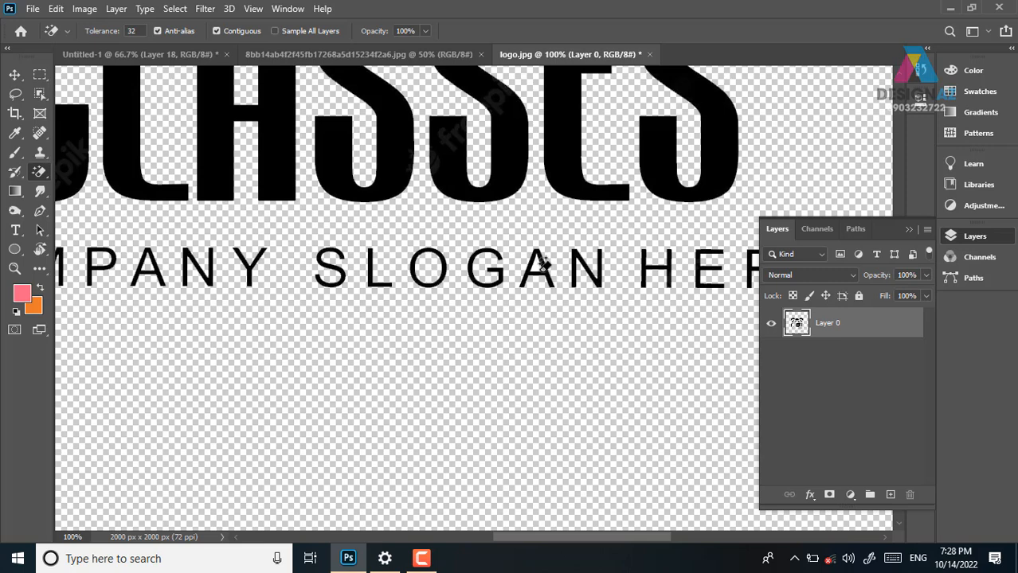
scroll(652, 282, "right", 3)
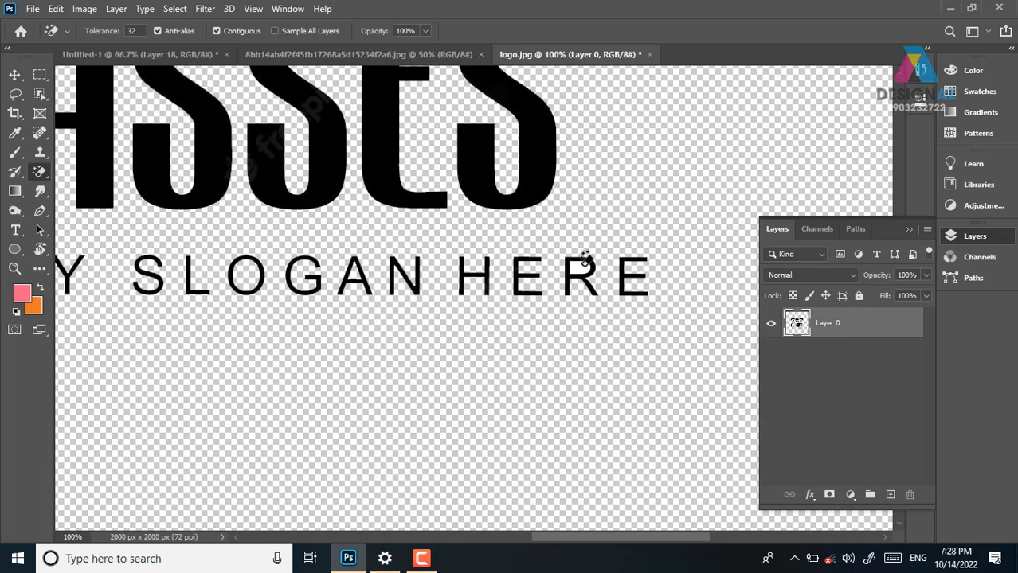
scroll(635, 392, "down", 3)
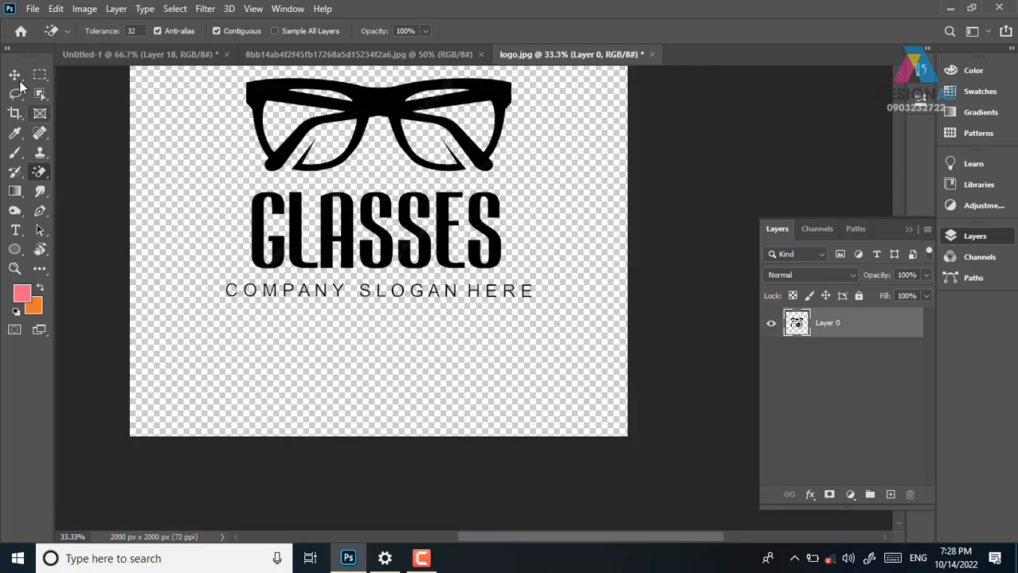
Move the logo artwork to roughly the centre of its transparent canvas
left_click(15, 75)
left_click_drag(391, 211, 426, 232)
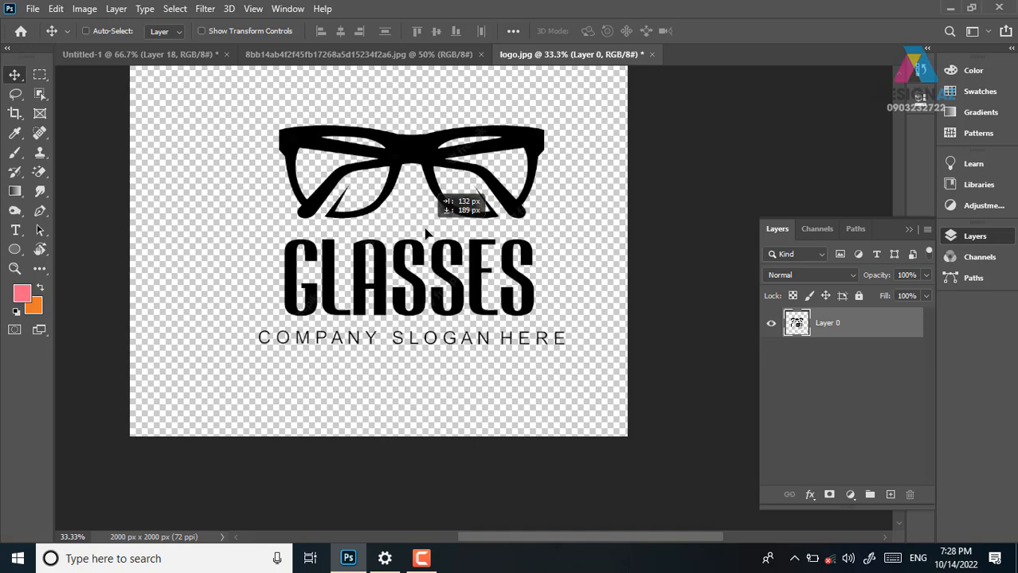
left_click_drag(426, 232, 426, 232)
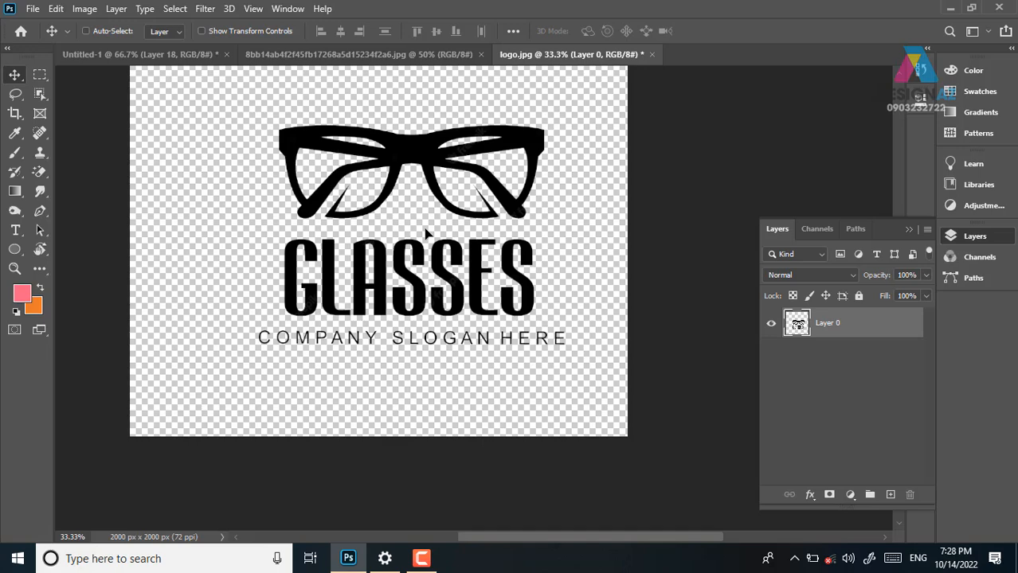
key("ctrl+minus")
left_click_drag(491, 315, 473, 298)
Select and copy the whole logo image, and close logo.jpg without saving
key("ctrl+a")
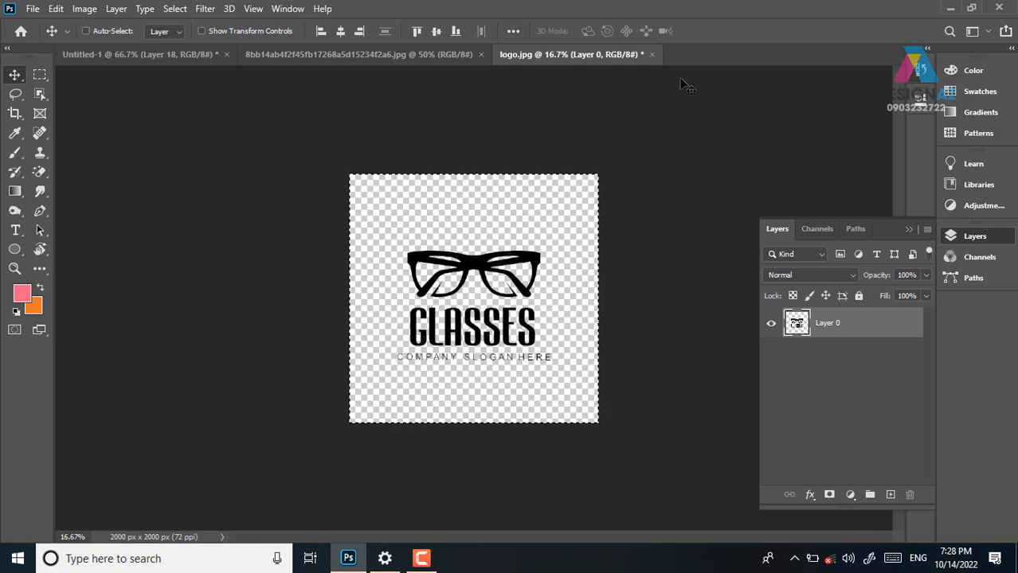
left_click(652, 54)
left_click(510, 220)
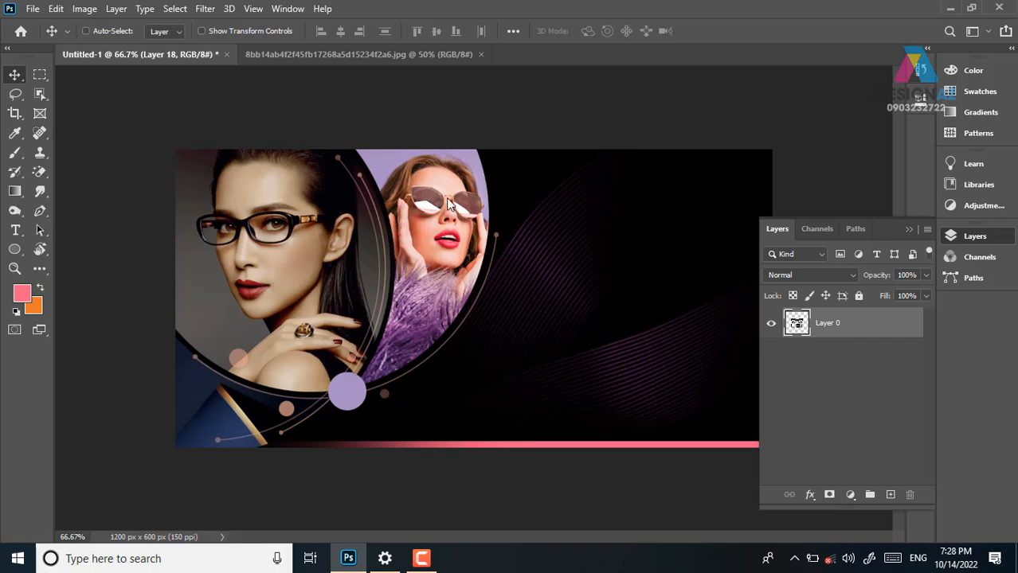
Paste the copied glasses logo into the banner, directly above the purple Overlay layer
right_click(599, 254)
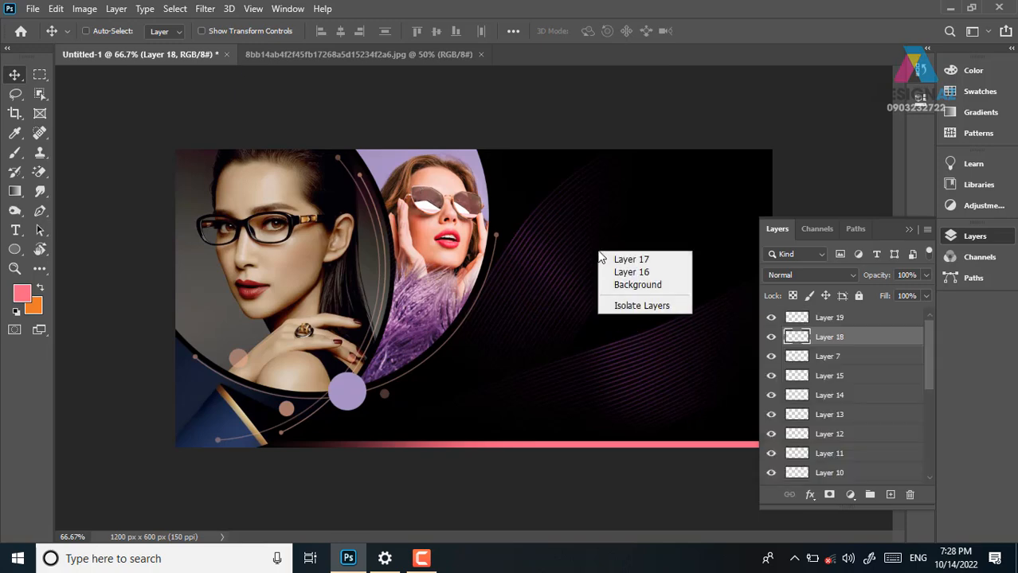
left_click(621, 259)
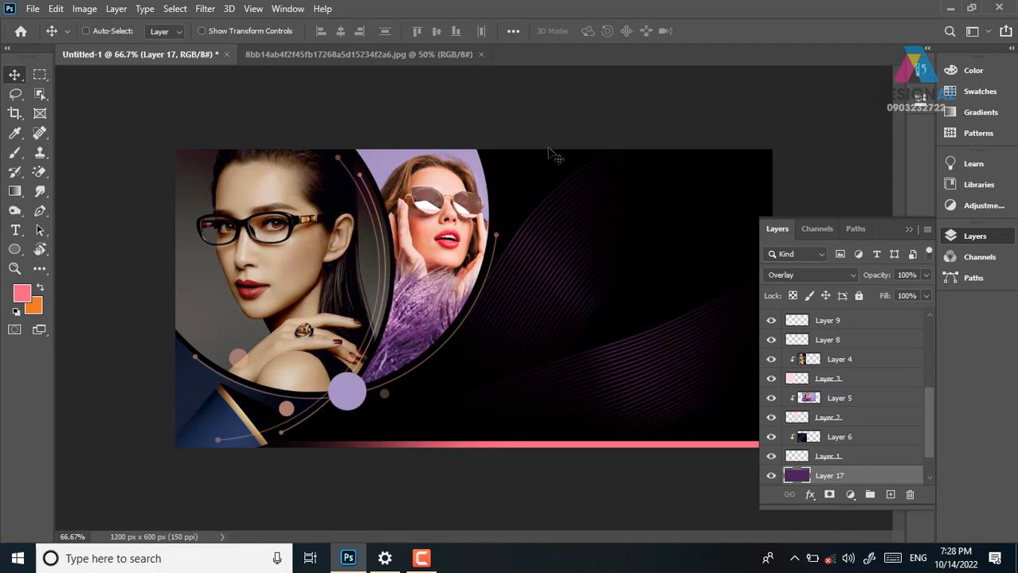
key("ctrl+v")
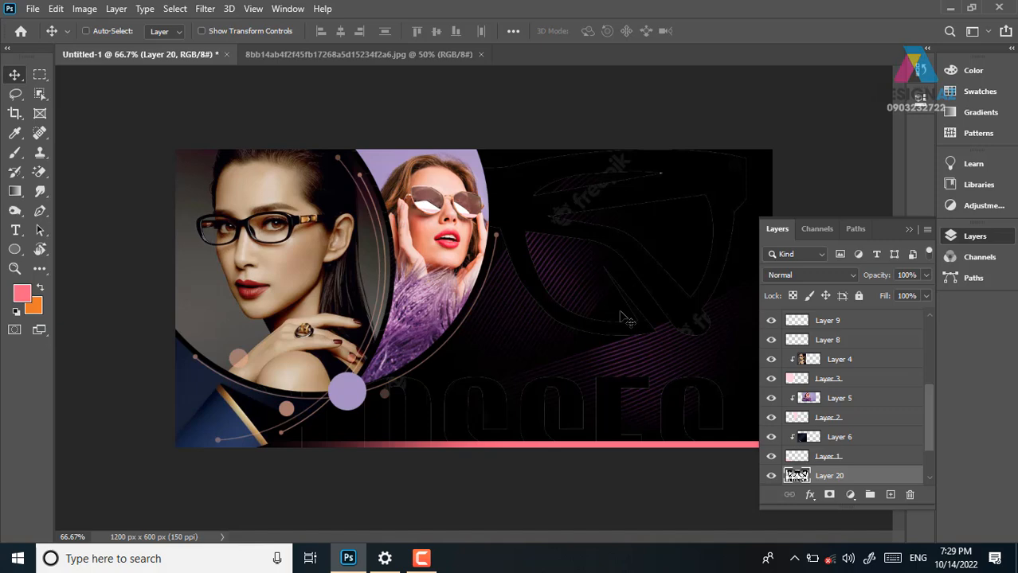
Lock the logo layer's transparent pixels and fill the logo with a light peach skin tone sampled from the sunglasses photo
left_click(792, 296)
key("i")
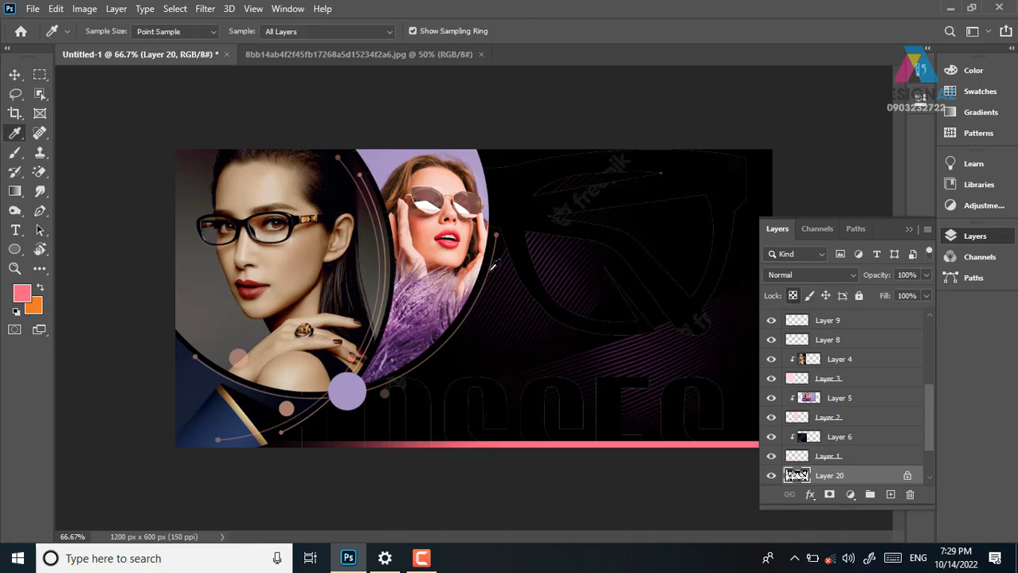
left_click(431, 228)
key("alt+BackSpace")
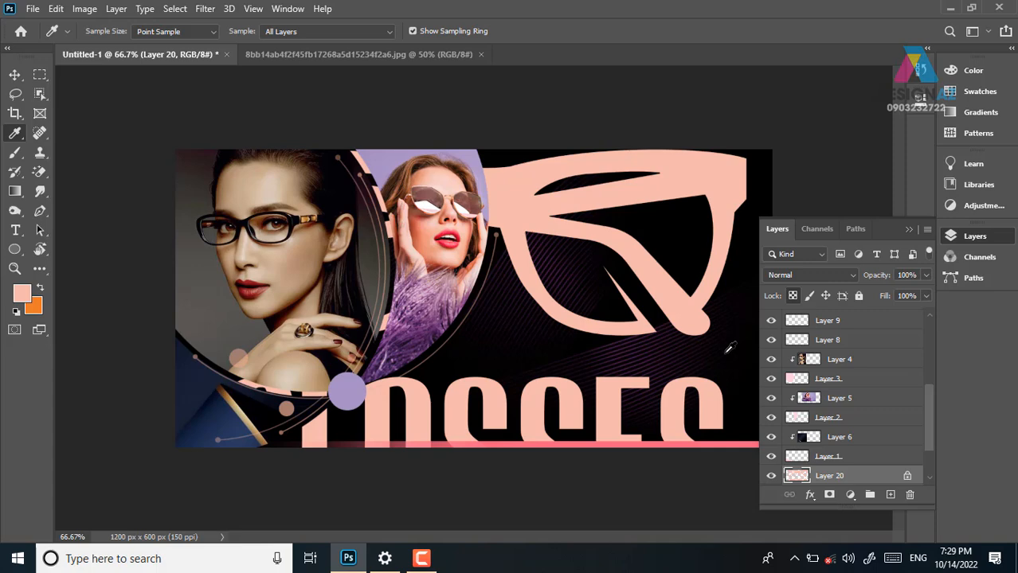
Scale the logo down to about 19.3% and place it in the dark area beside the sunglasses photo, around X 927, Y 194 px
key("ctrl+minus")
key("ctrl+minus")
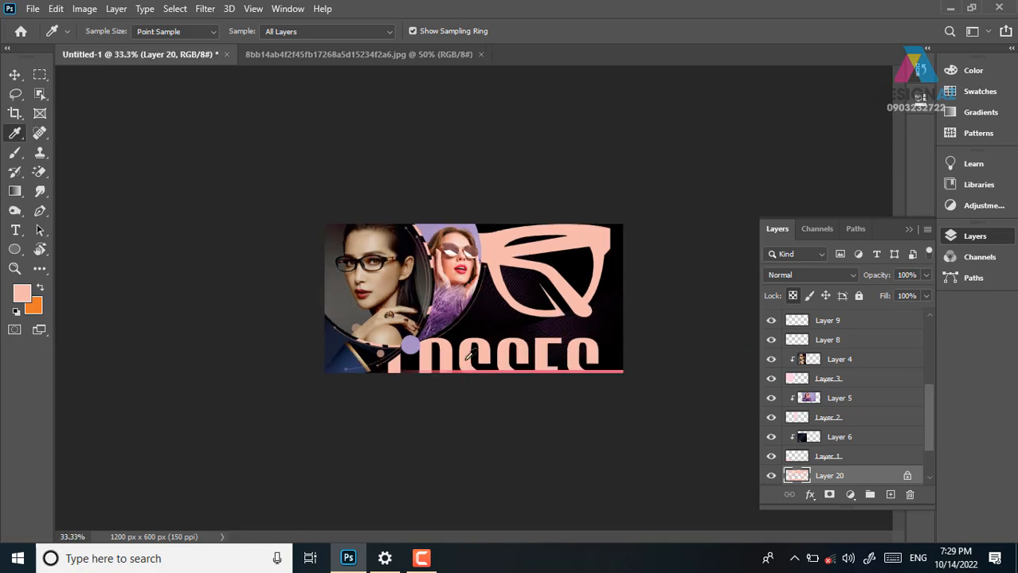
key("ctrl+t")
left_click_drag(631, 229, 418, 370)
left_click_drag(387, 415, 580, 264)
left_click_drag(499, 317, 525, 299)
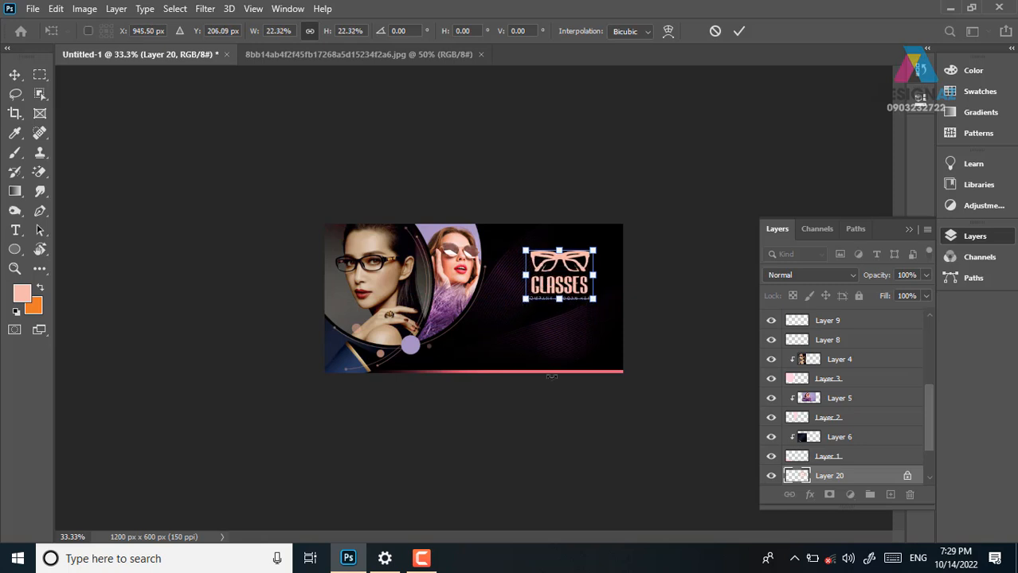
key("ctrl+plus")
key("ctrl+plus")
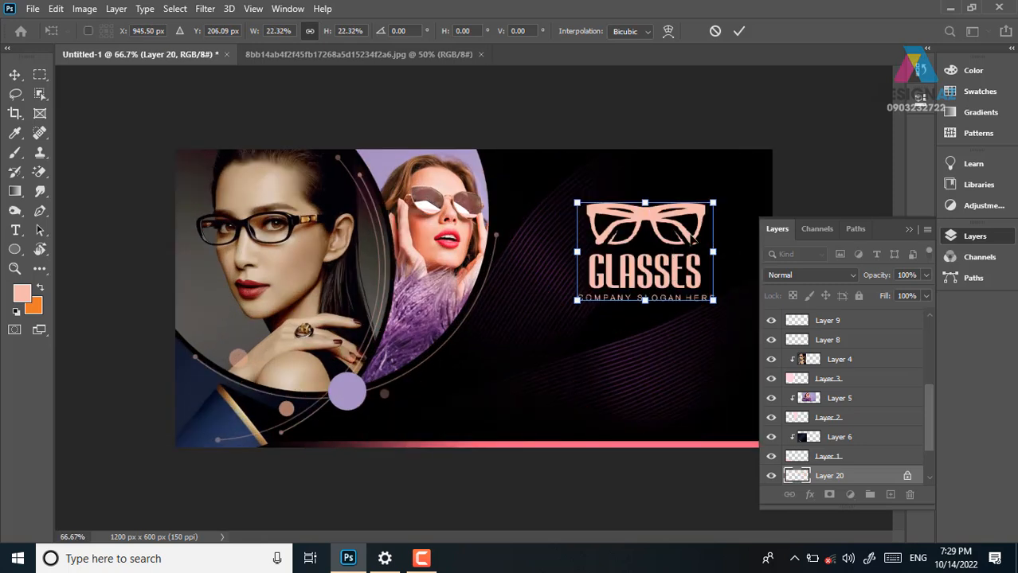
left_click_drag(713, 204, 694, 216)
left_click_drag(665, 255, 659, 227)
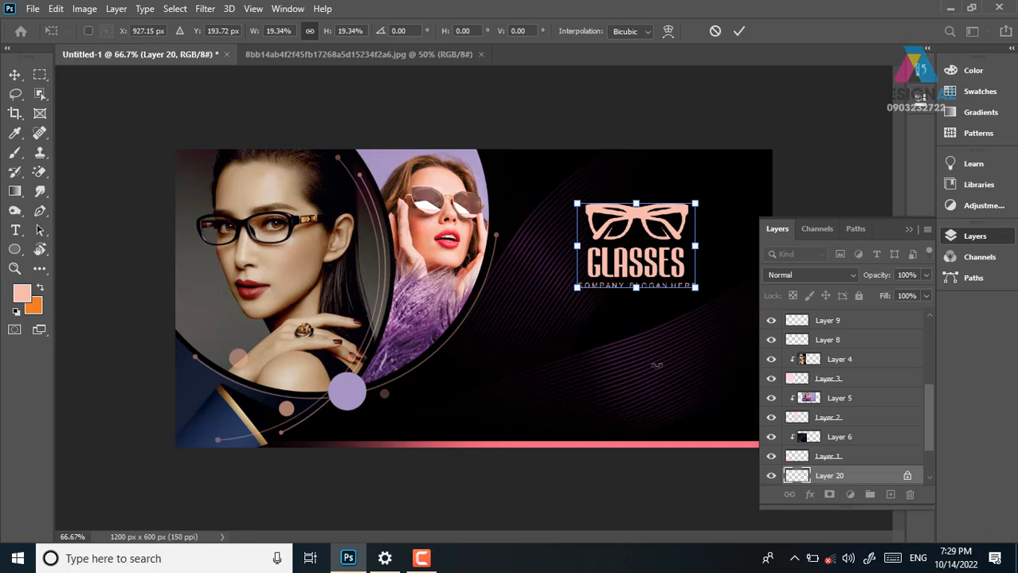
key("Return")
key("i")
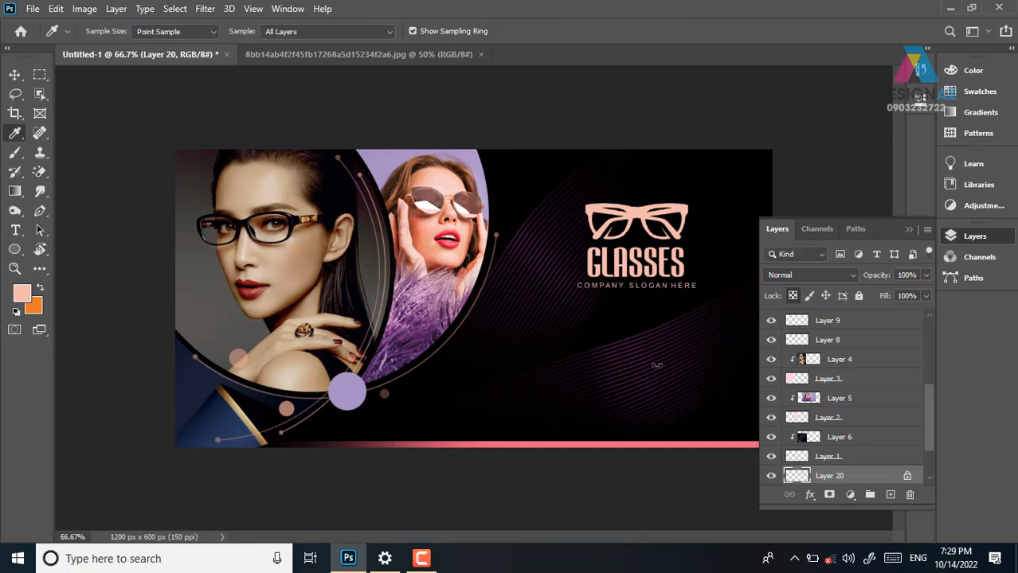
left_click(909, 229)
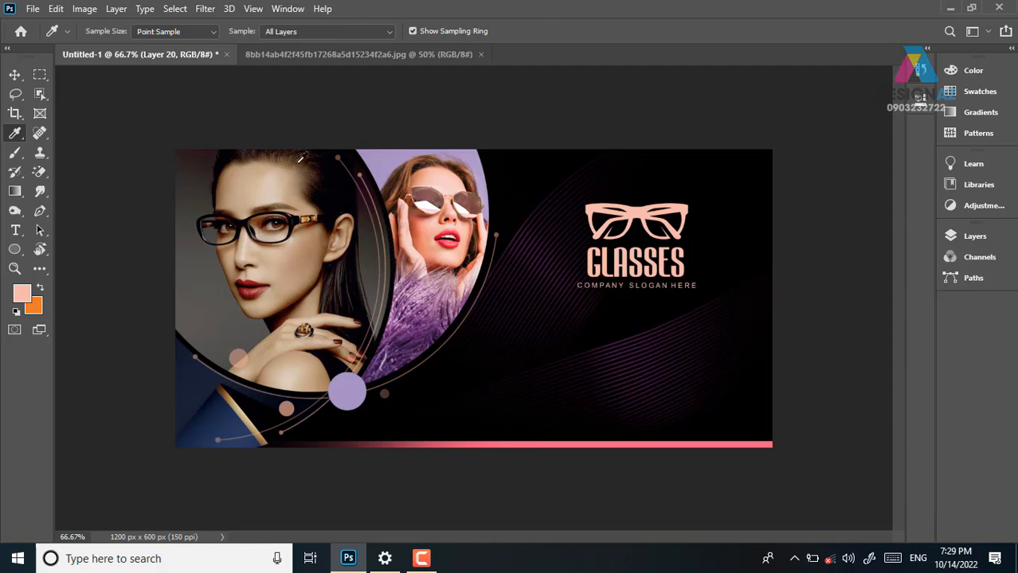
Try to move the glasses logo slightly higher on the banner
key("v")
right_click(637, 214)
left_click(654, 223)
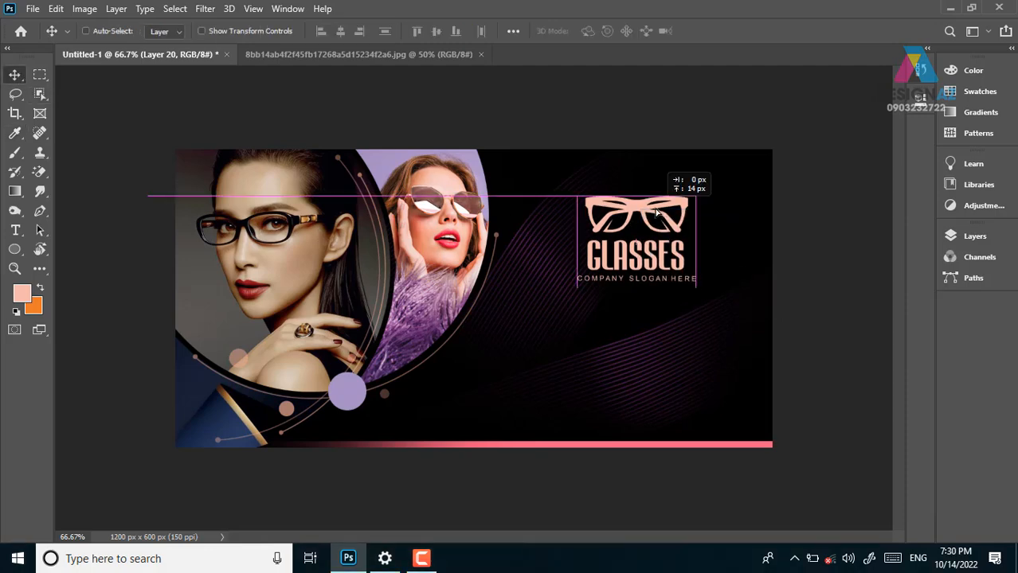
Create a wide peach placeholder rectangle beneath the logo on a new layer at the top of the stack
key("m")
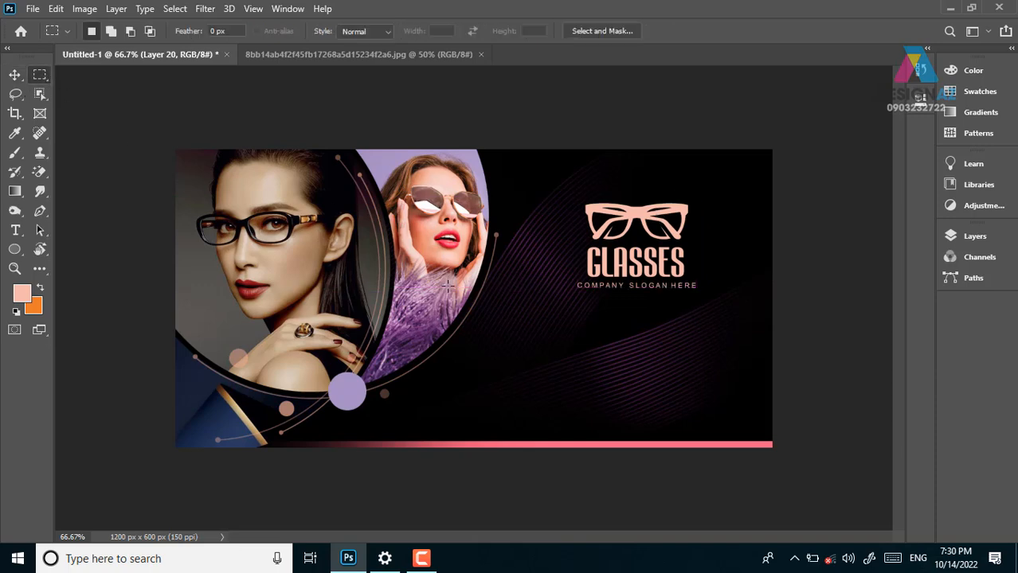
left_click_drag(501, 312, 742, 358)
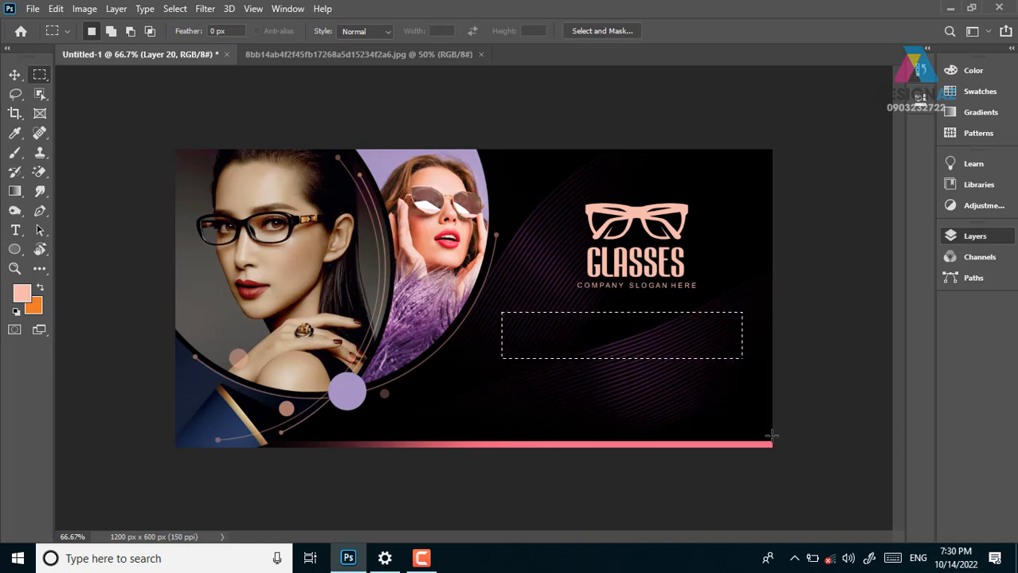
key("F7")
left_click_drag(929, 438, 920, 356)
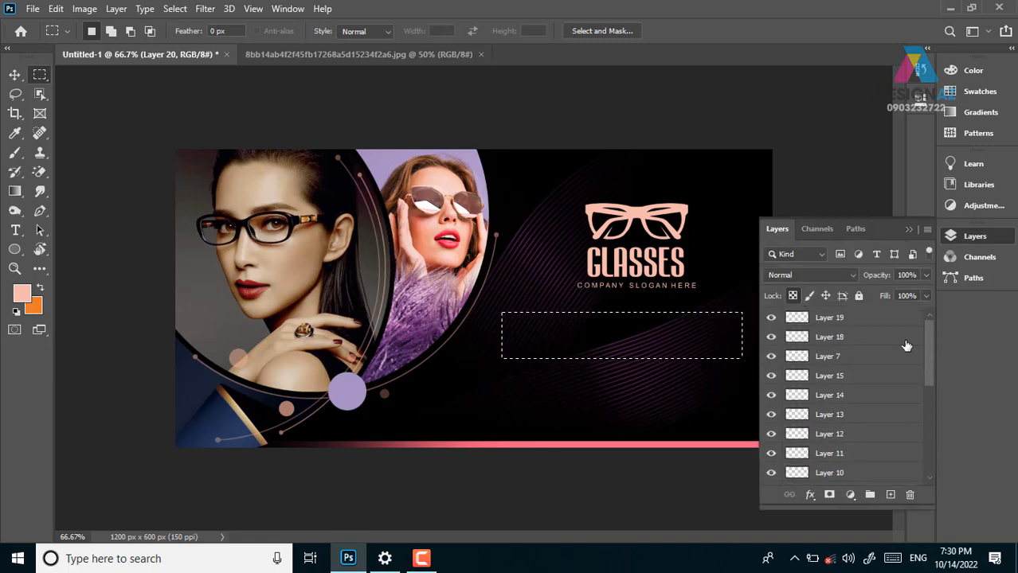
left_click(884, 317)
left_click(891, 494)
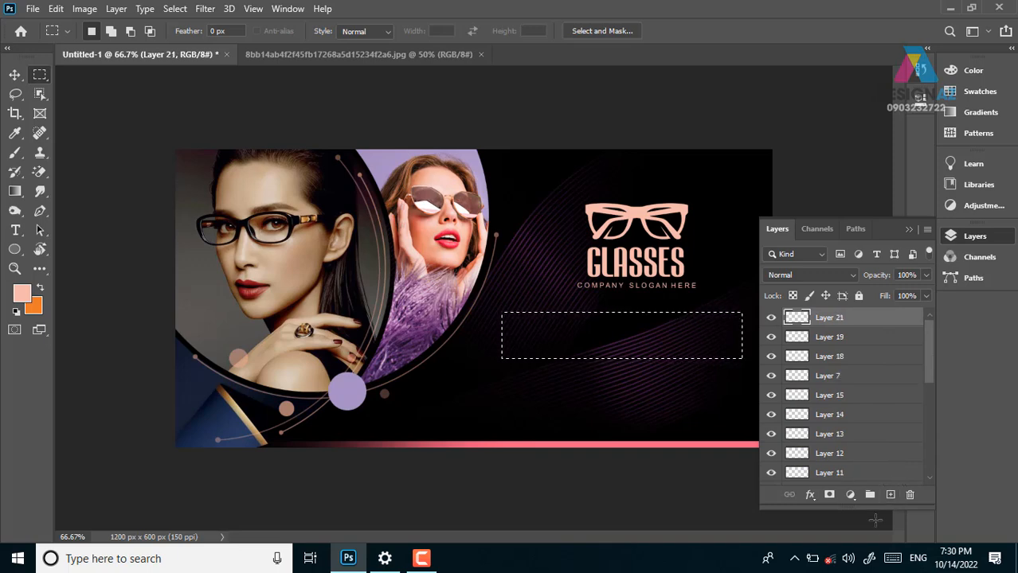
key("alt+BackSpace")
key("ctrl+d")
key("v")
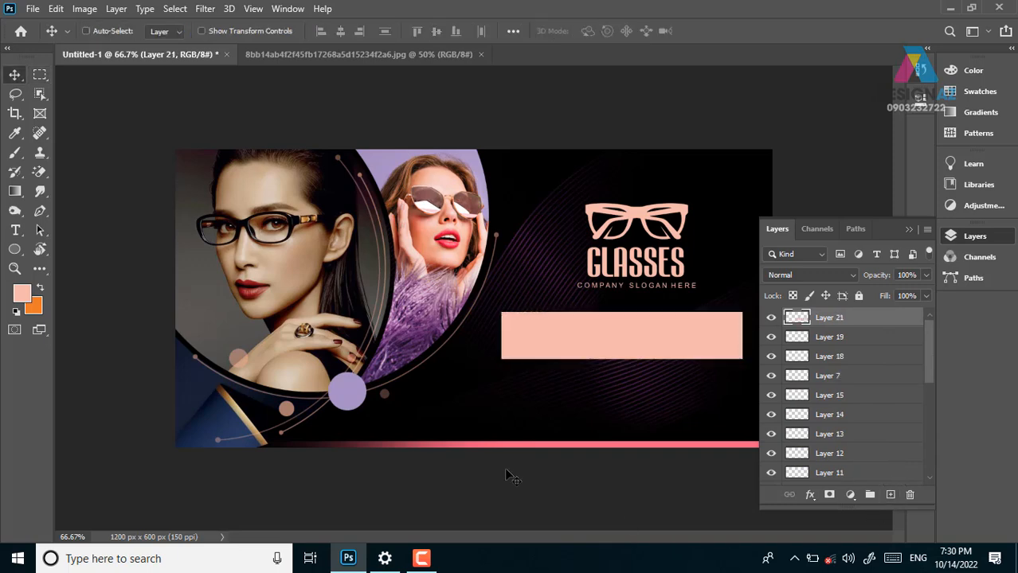
Create a smaller peach placeholder rectangle just below the wide one on its own new layer
key("m")
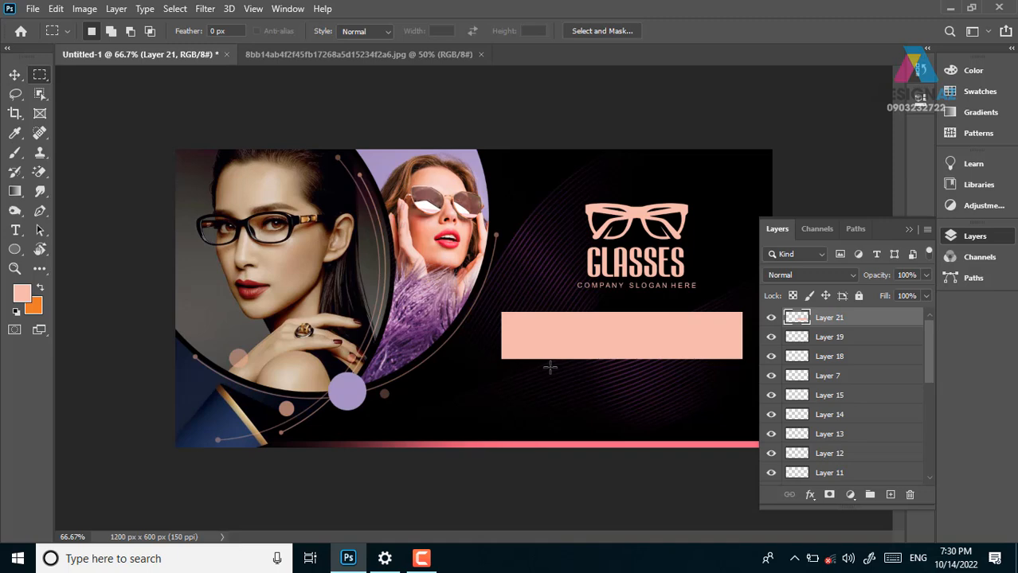
left_click_drag(625, 380, 711, 386)
left_click(890, 495)
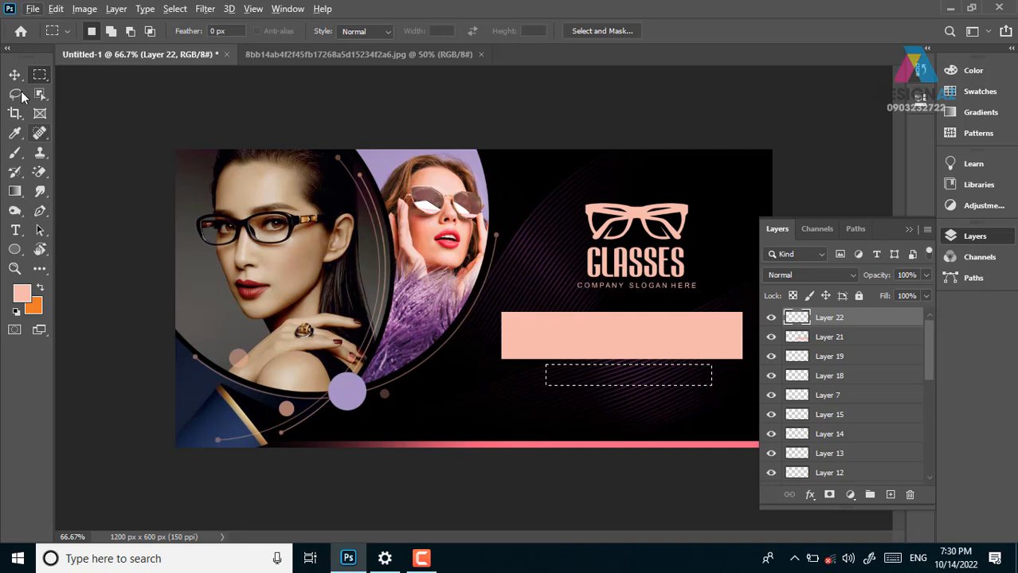
key("v")
key("alt+BackSpace")
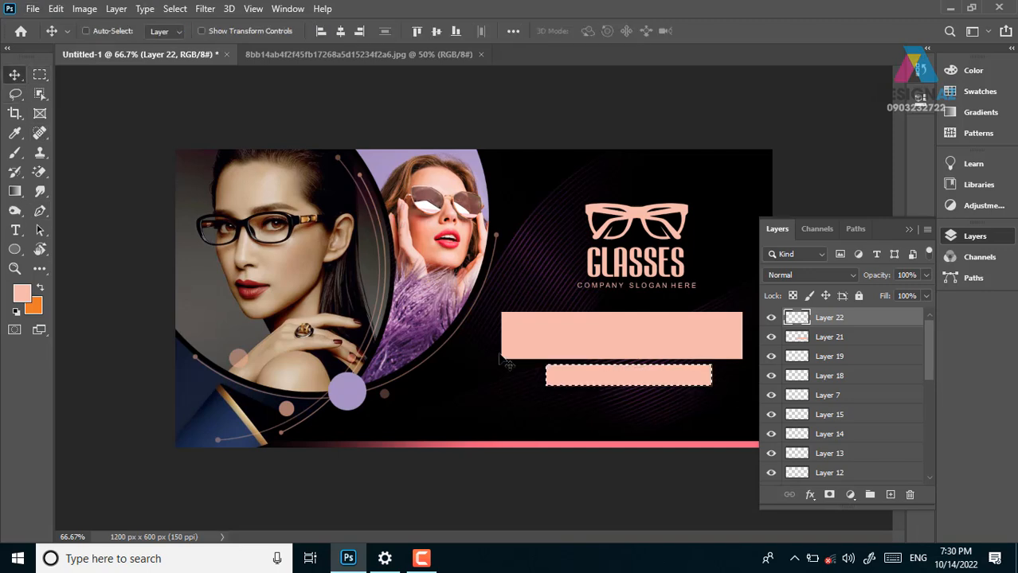
key("ctrl+d")
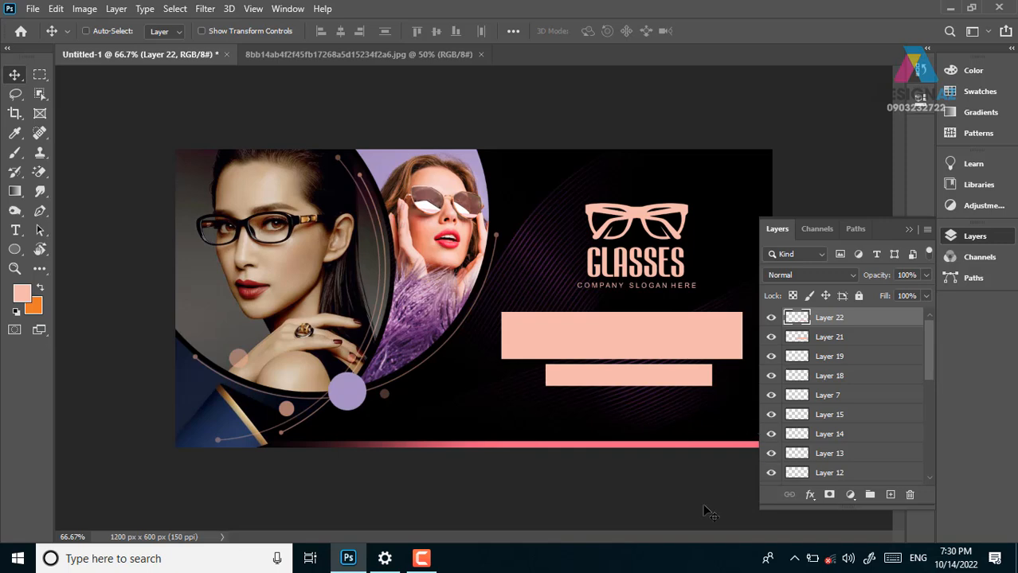
Delete both peach placeholder rectangles beneath the logo
right_click(672, 338)
left_click(677, 345)
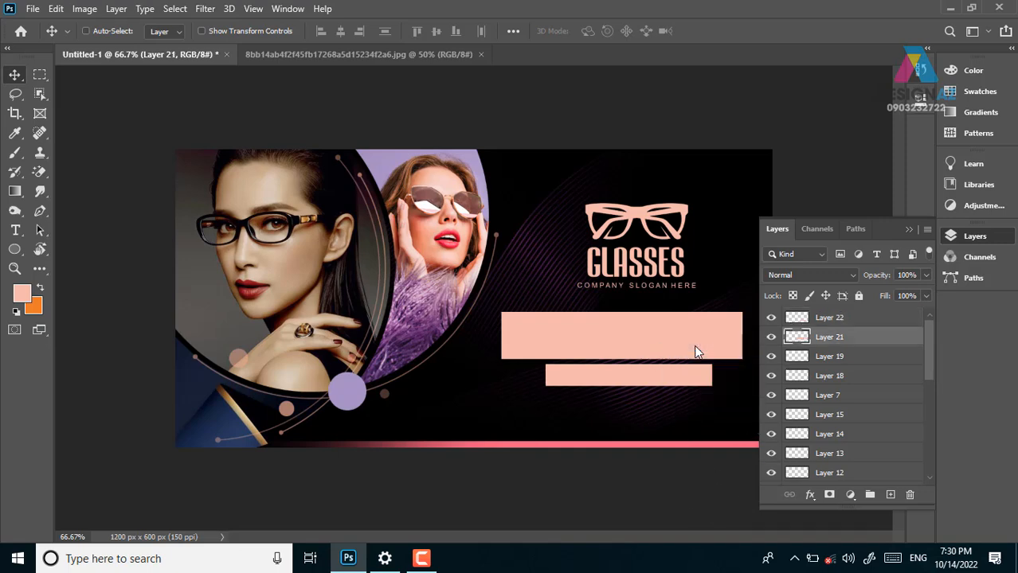
key("Delete")
right_click(668, 379)
left_click(682, 388)
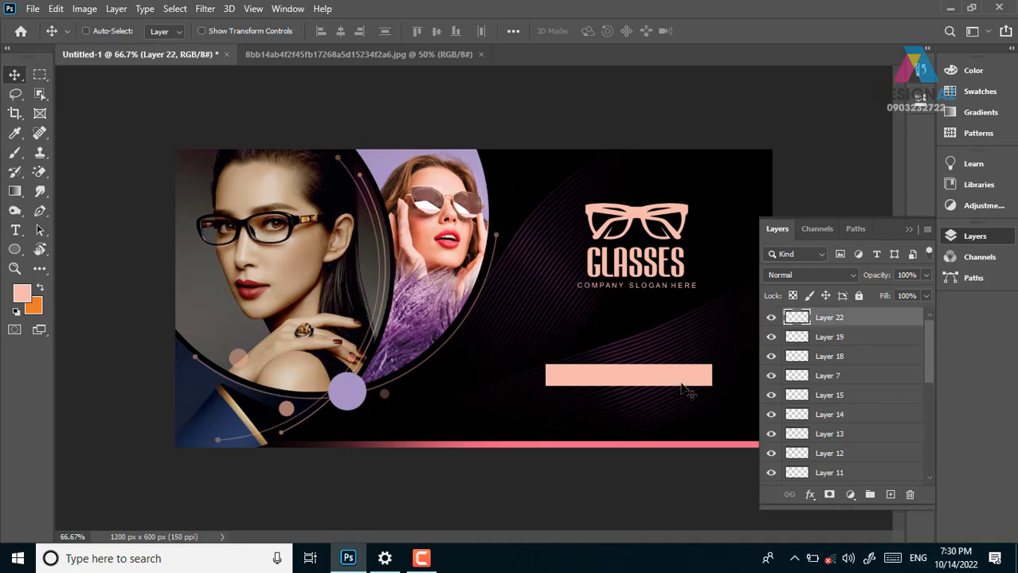
key("Delete")
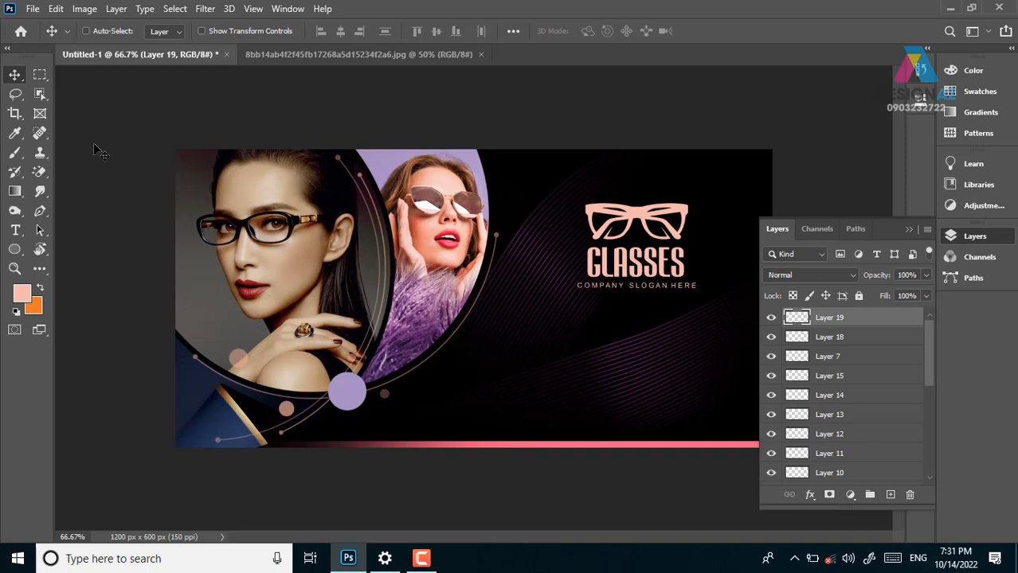
Add the text "kinh thoi trang" beneath the logo
left_click(16, 232)
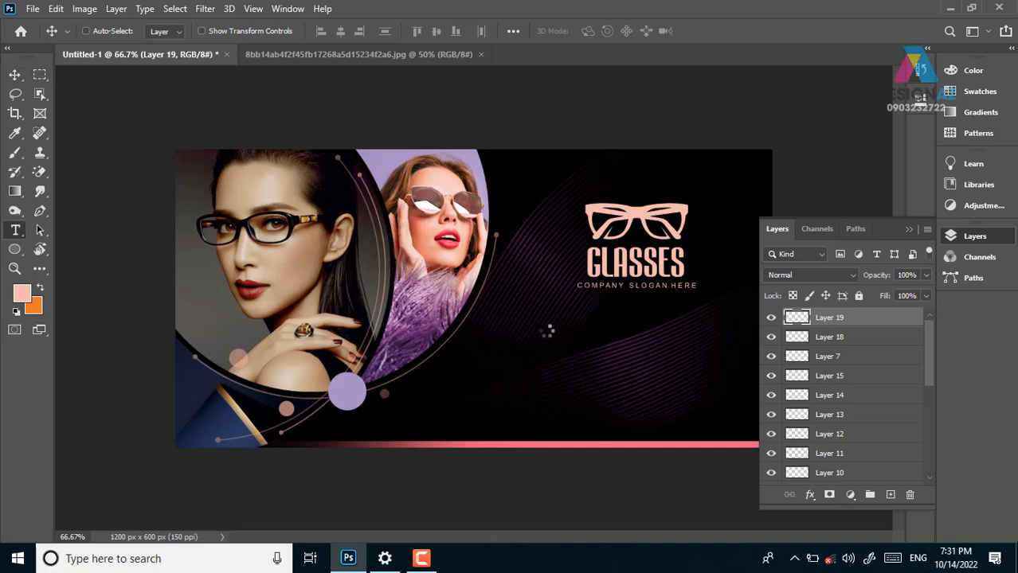
left_click(531, 326)
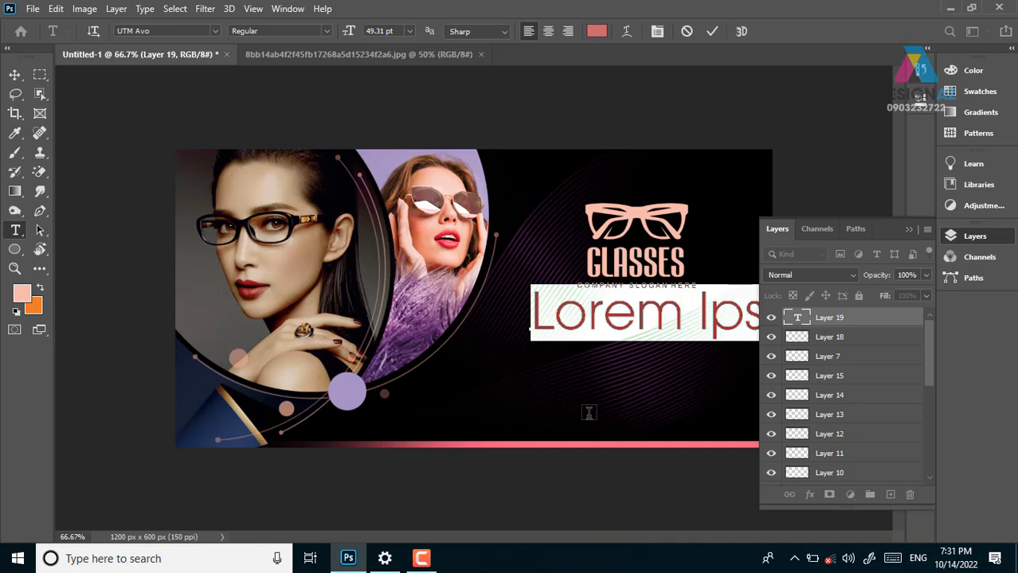
key("BackSpace")
type("kinh m")
key("BackSpace")
type("th")
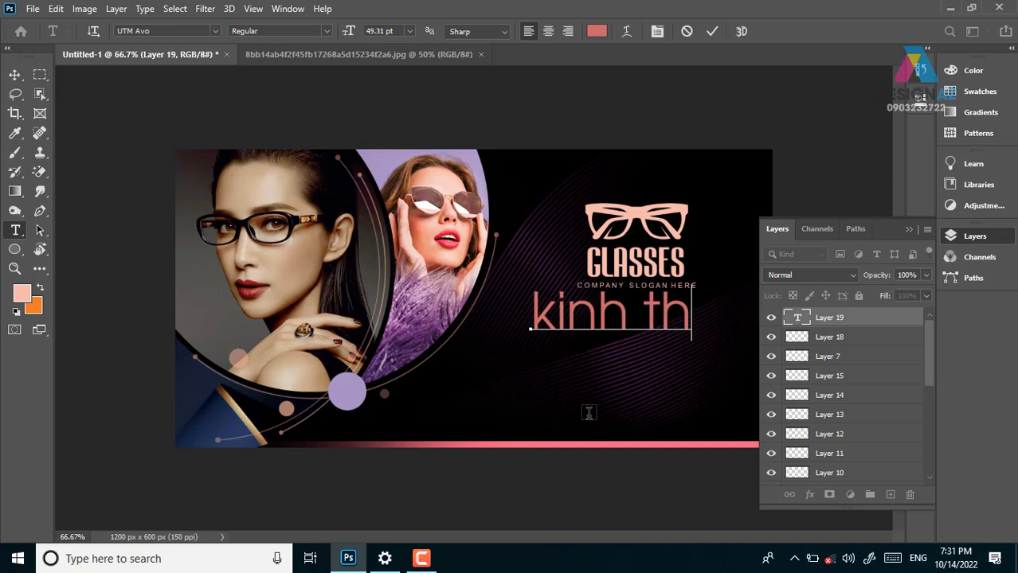
type("oi t")
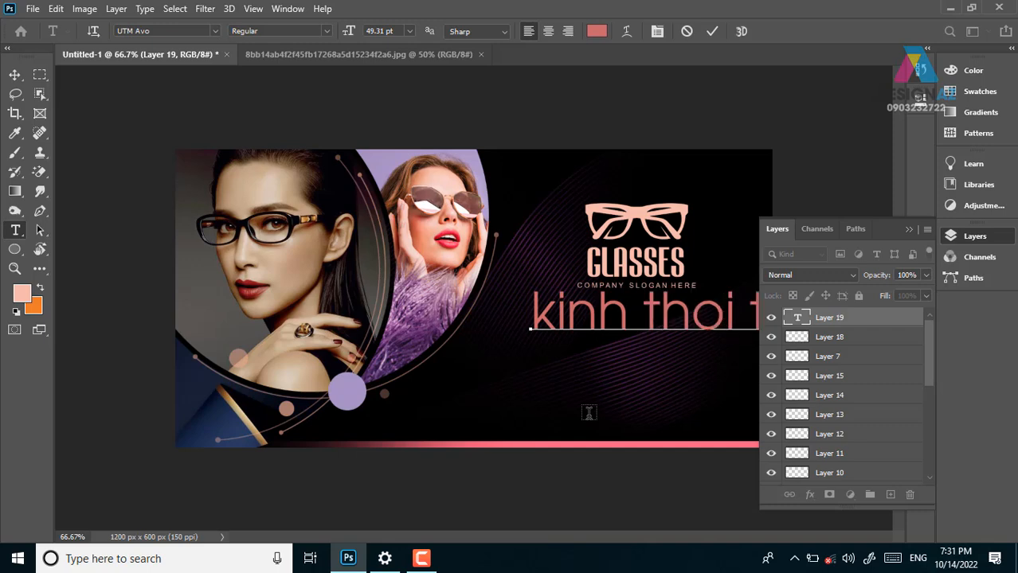
left_click(14, 75)
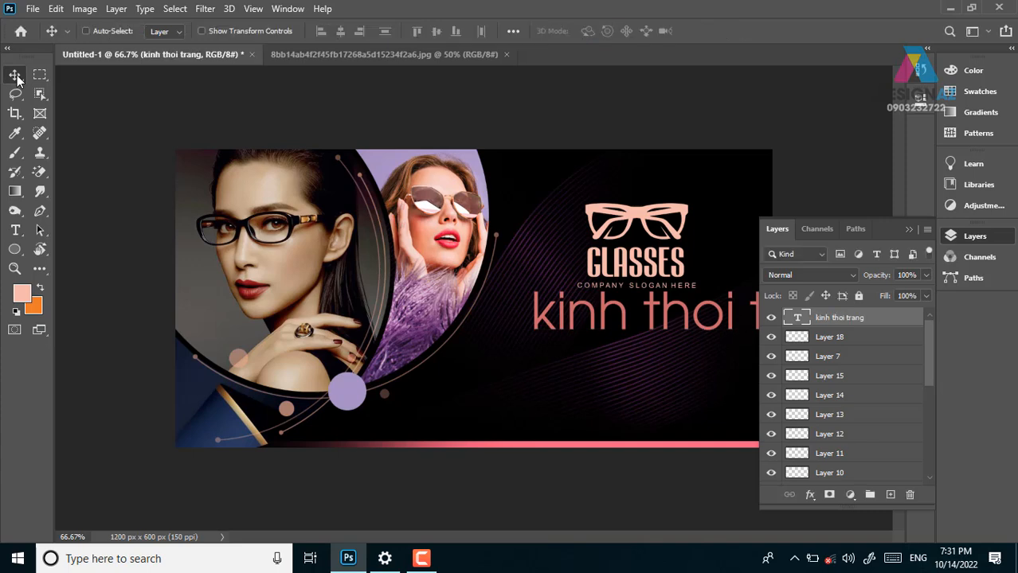
Shift the tagline text toward the photos and capitalise its first letter so it reads "Kinh thoi trang"
left_click_drag(619, 317, 475, 331)
key("t")
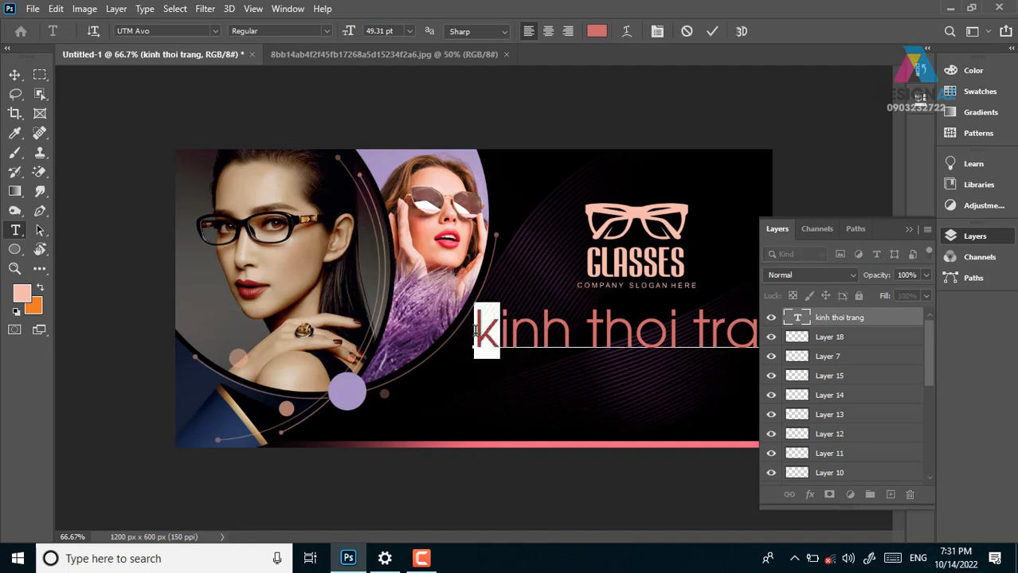
key("BackSpace")
type("K")
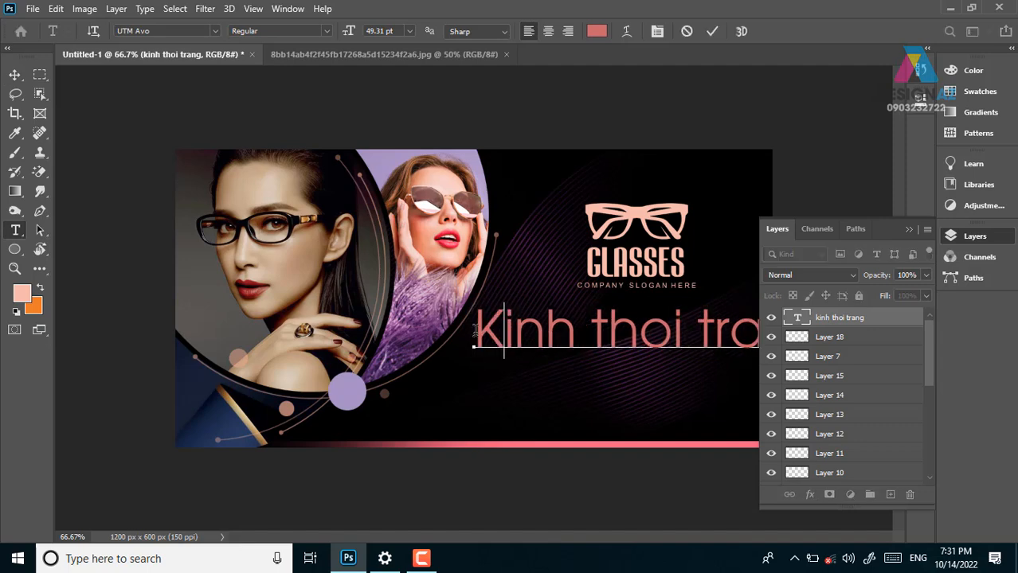
left_click(14, 74)
Scale down the "Kinh thoi trang" text and position it roughly centred beneath the logo, clear of the photos
left_click_drag(696, 342, 590, 342)
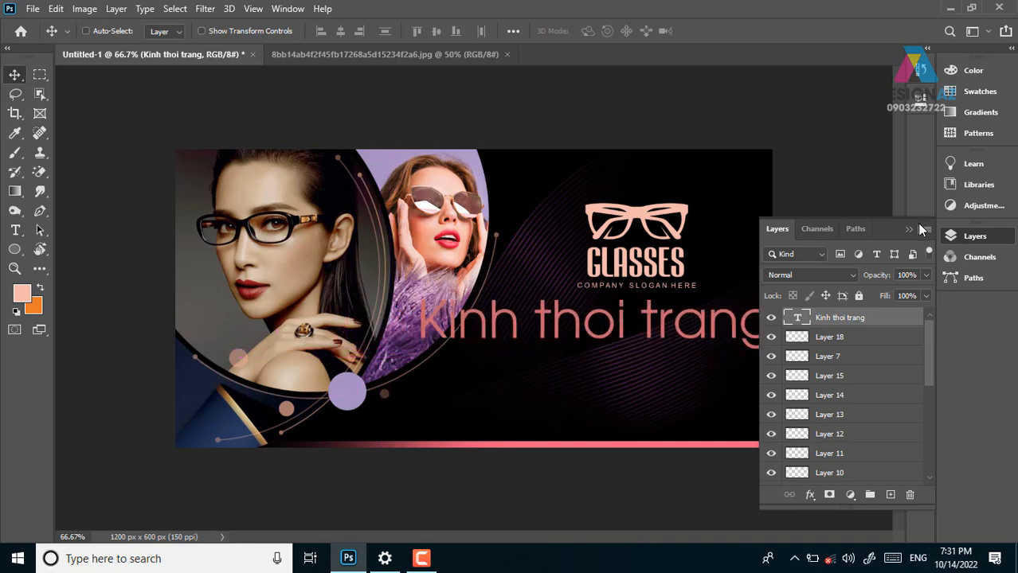
left_click(965, 237)
left_click(683, 351)
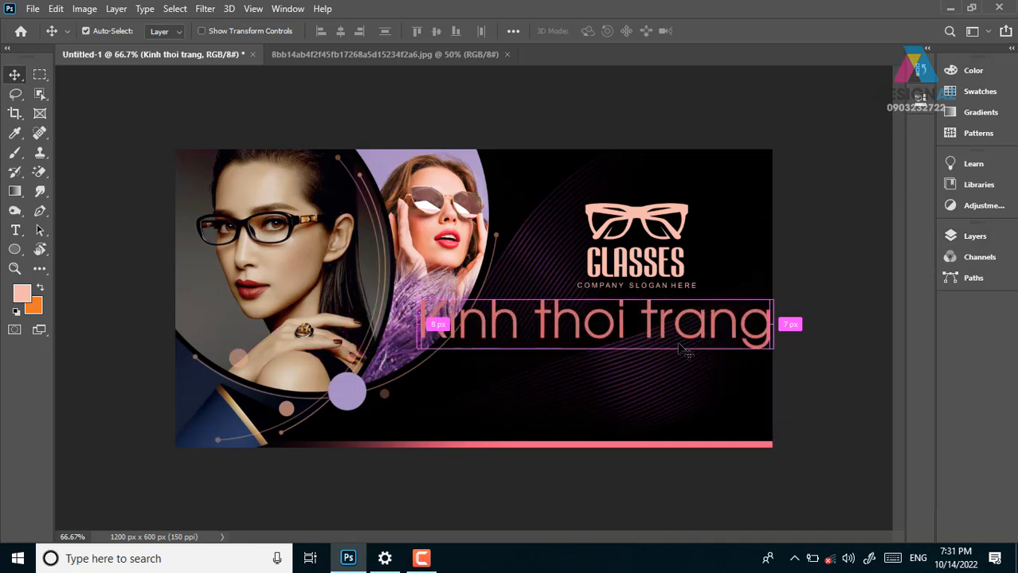
key("ctrl+t")
left_click_drag(765, 295, 687, 307)
key("Return")
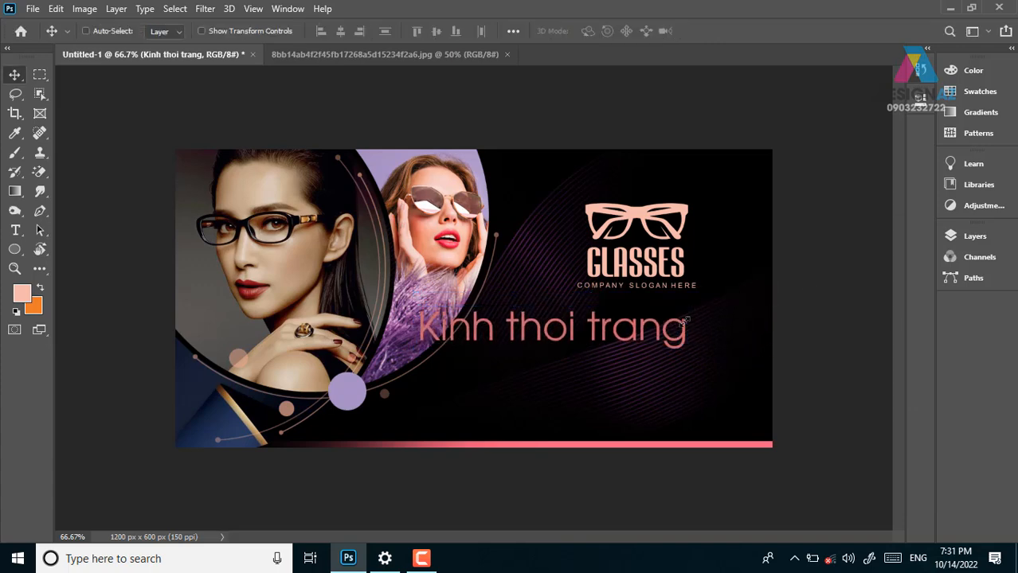
left_click_drag(577, 345, 630, 366)
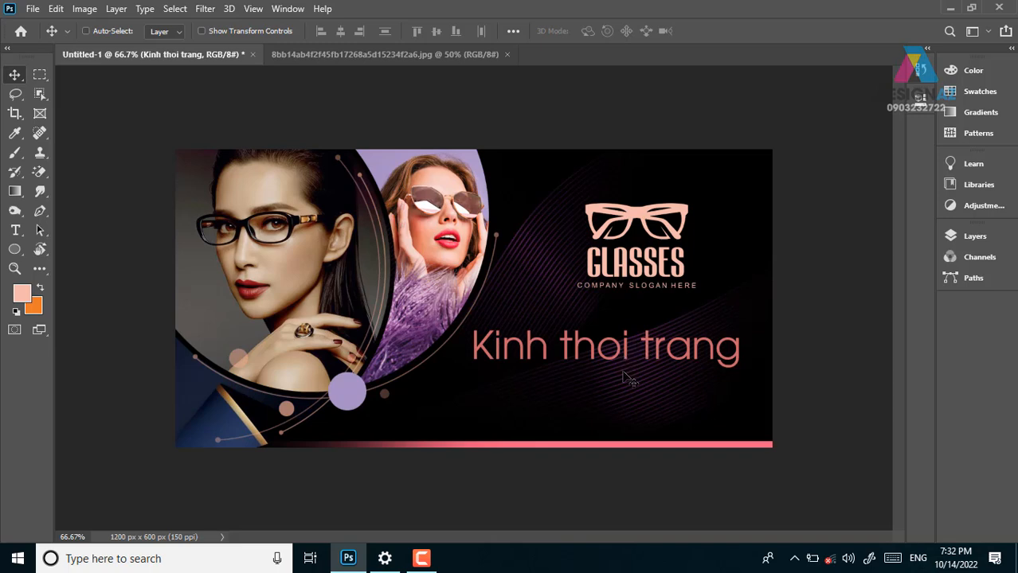
Change the font of the "Kinh thoi trang" text to GRANCE-DEMO
key("t")
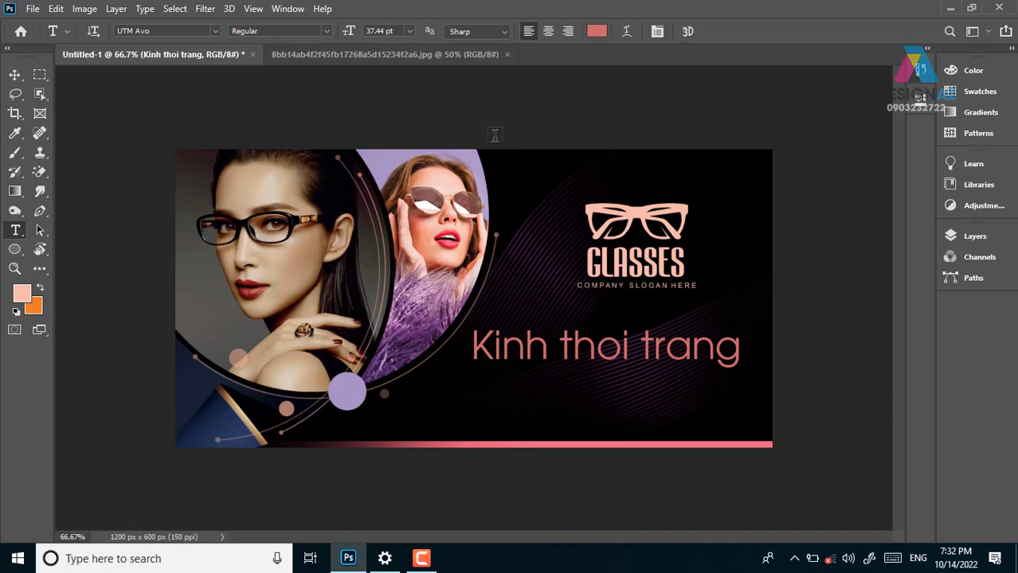
left_click(216, 30)
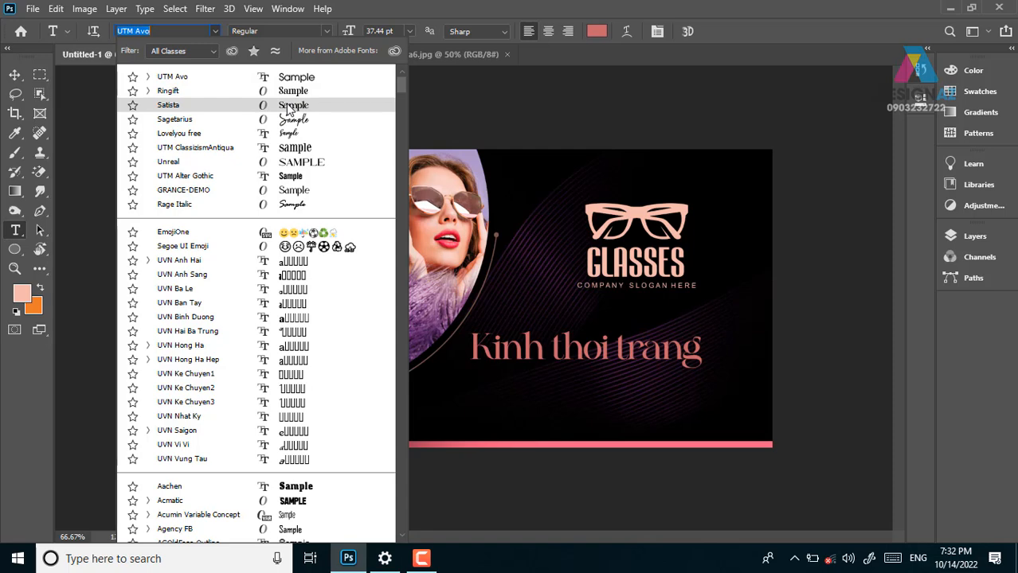
left_click(299, 191)
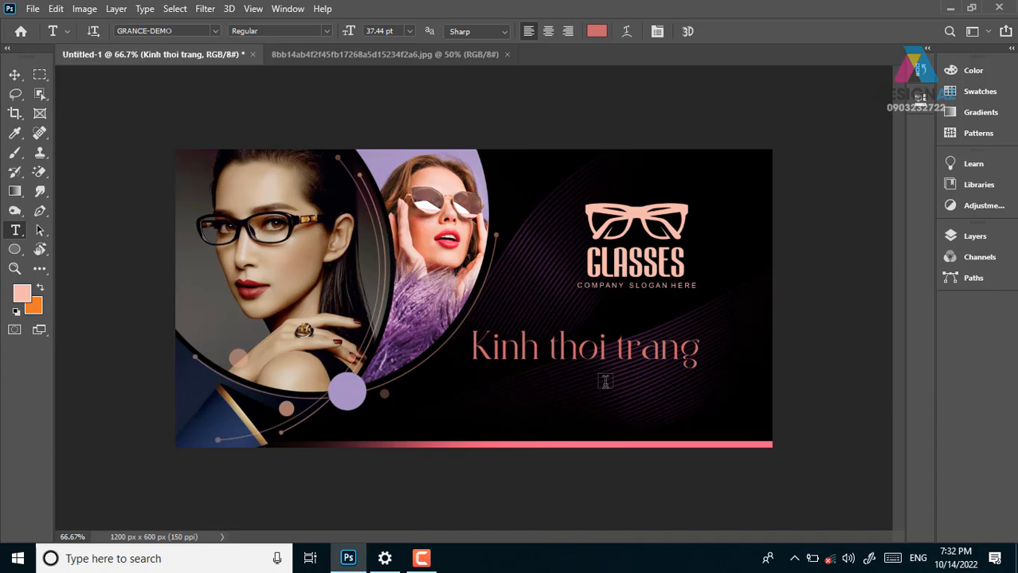
Capitalise the second and third words so the line reads "Kinh Thoi Trang", and shift it slightly away from the photos
left_click(557, 344)
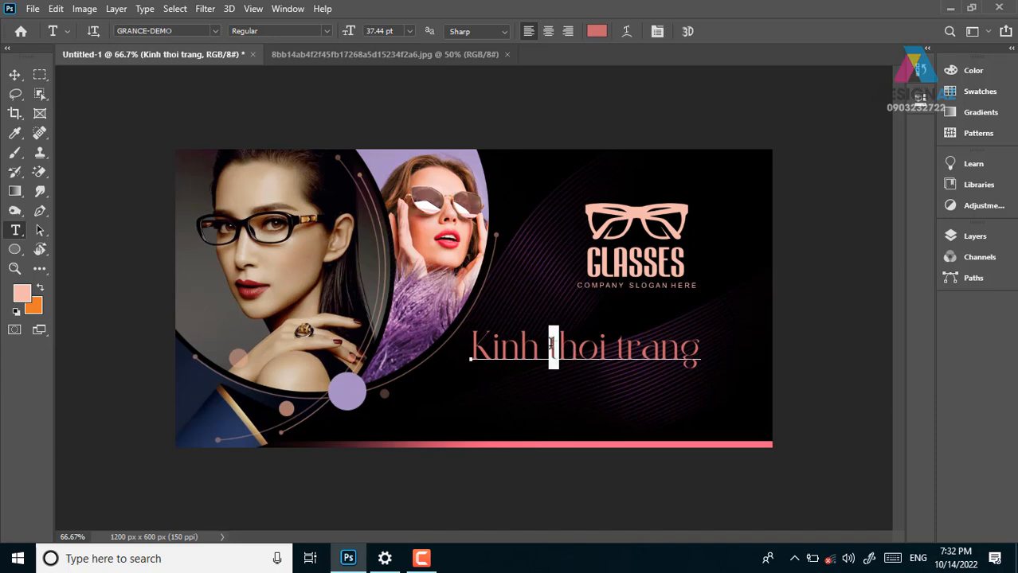
key("BackSpace")
type("T")
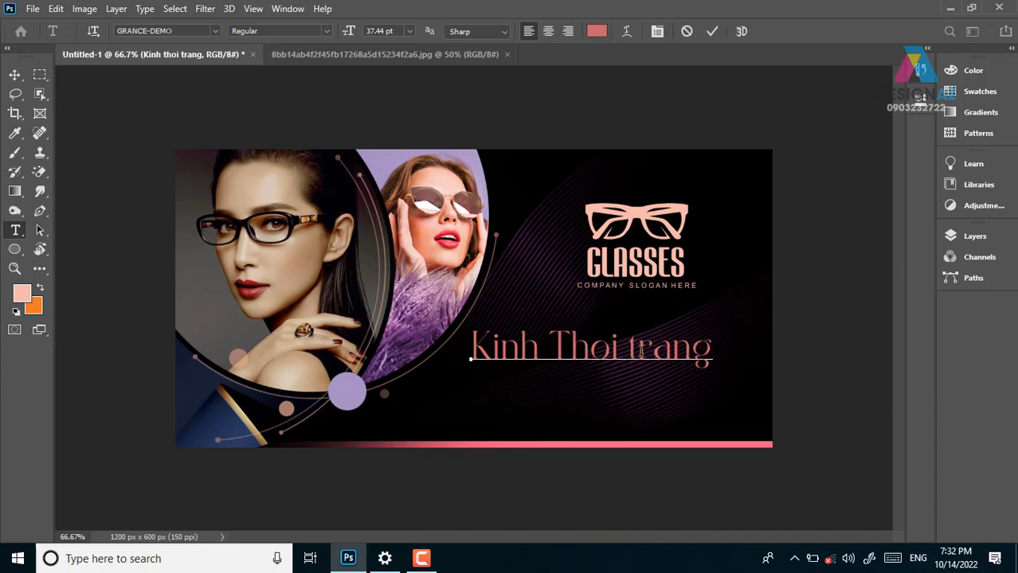
left_click_drag(637, 344, 628, 344)
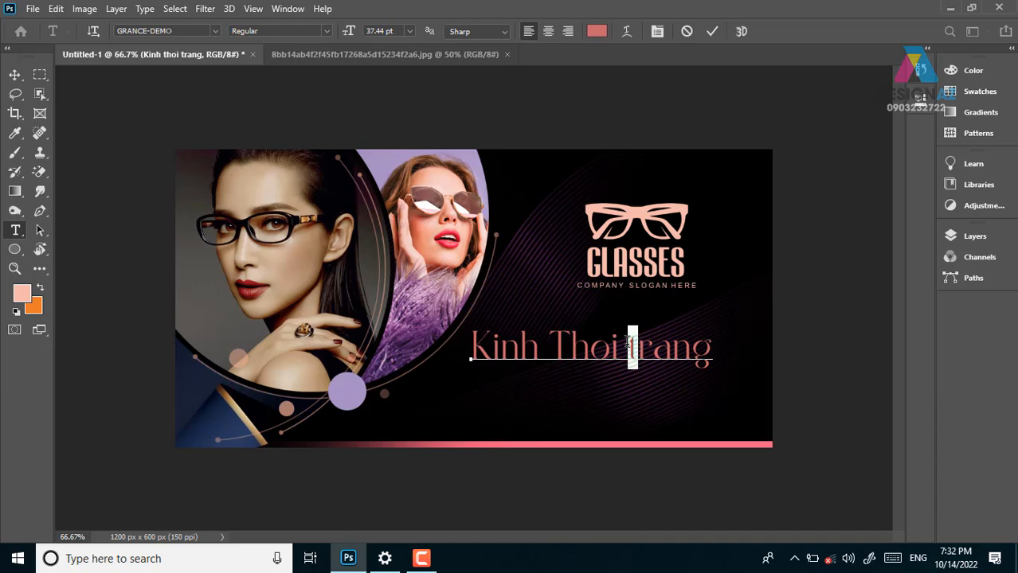
type("T")
left_click(14, 74)
left_click_drag(673, 355, 681, 350)
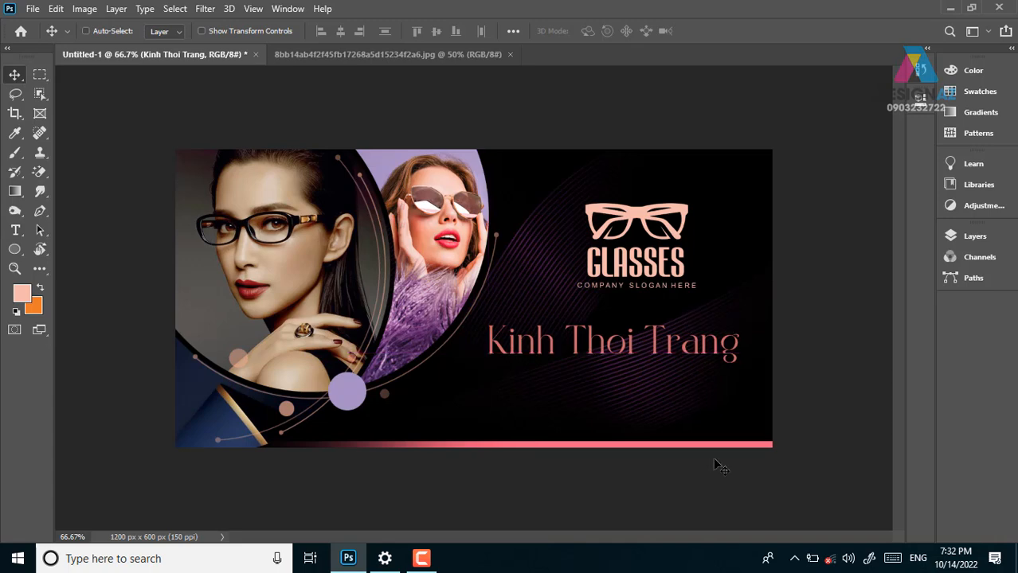
Add a second text line "so 1 viet nam" and place it just below "Kinh Thoi Trang", within the banner
key("ctrl+plus")
left_click_drag(720, 471, 585, 364)
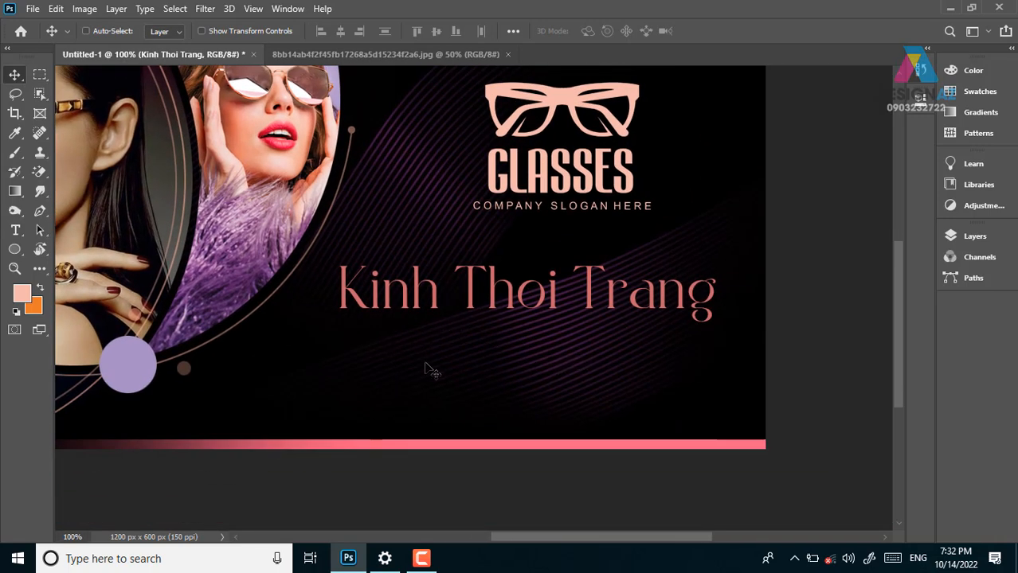
key("t")
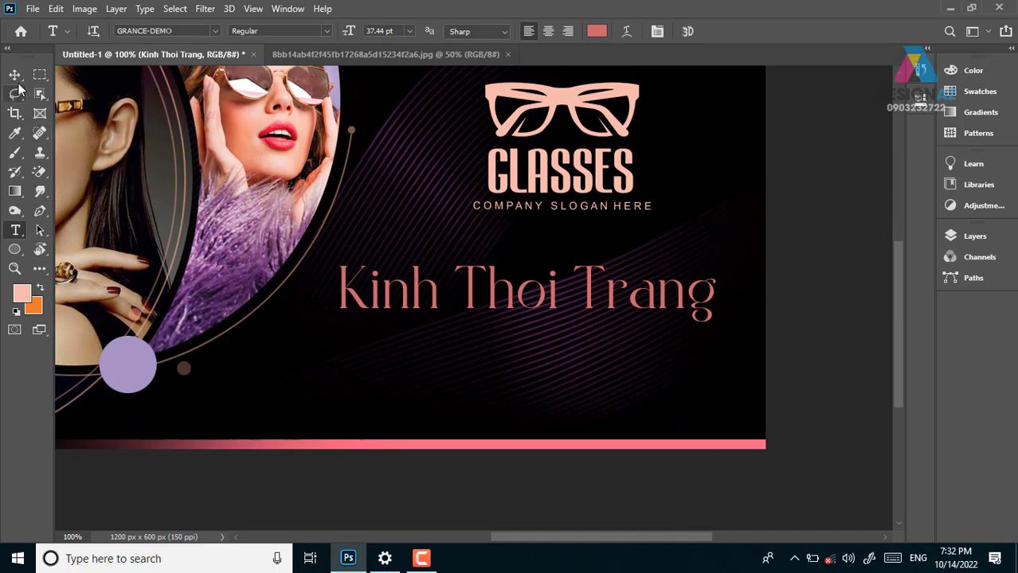
left_click(421, 358)
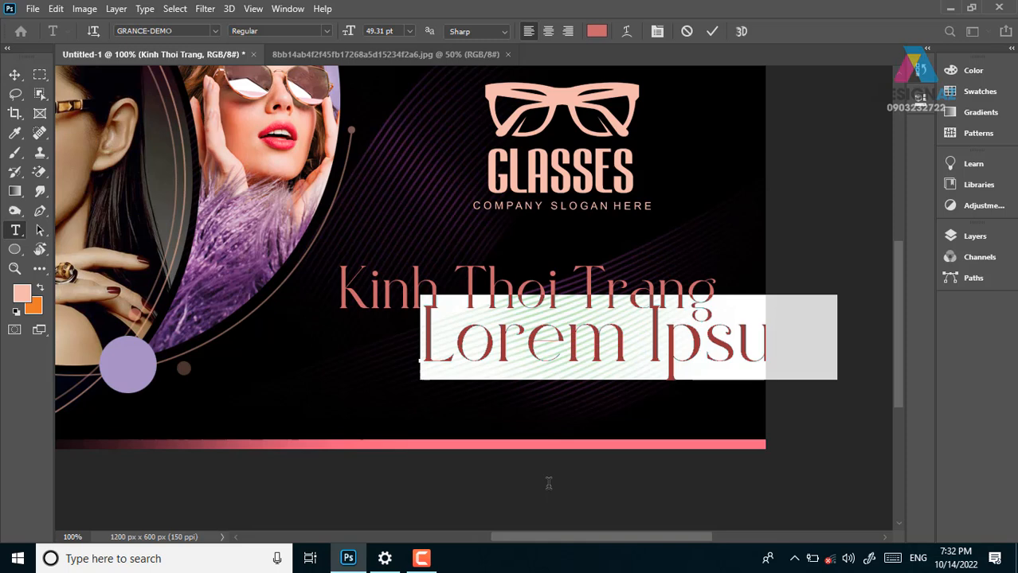
key("BackSpace")
type("SO")
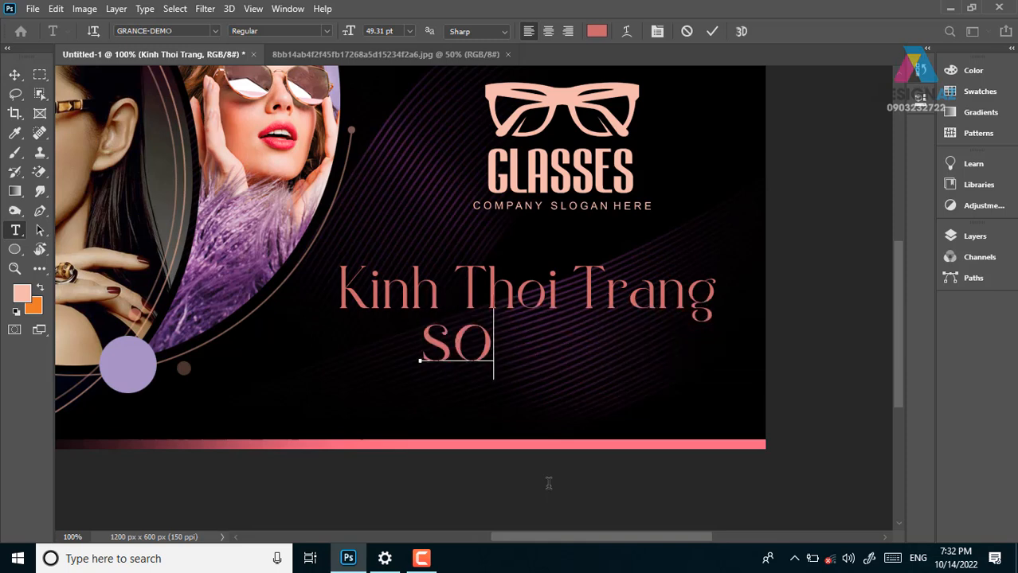
type(" 1 viet nam")
key("ctrl+Return")
left_click(16, 74)
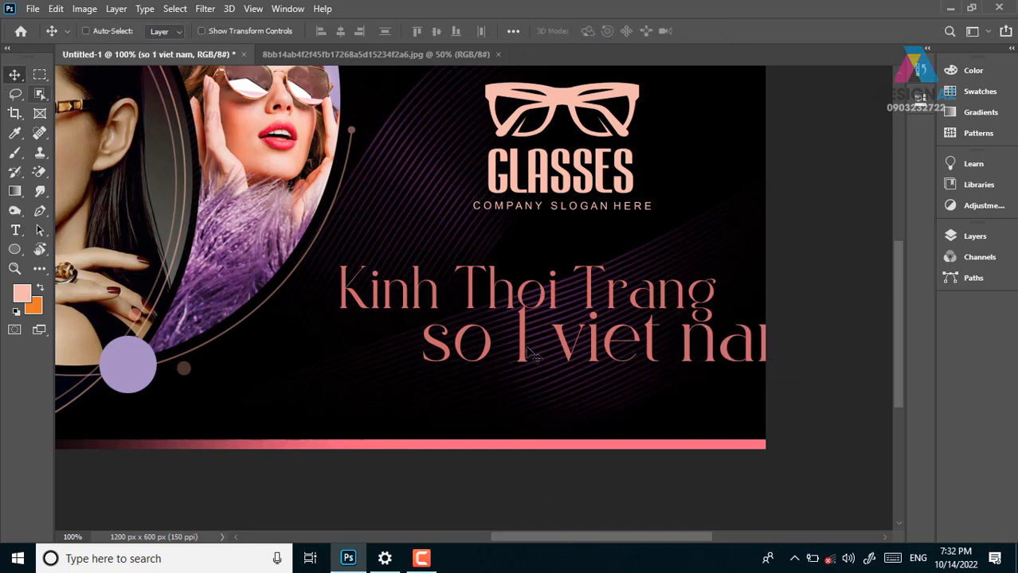
left_click_drag(573, 356, 526, 377)
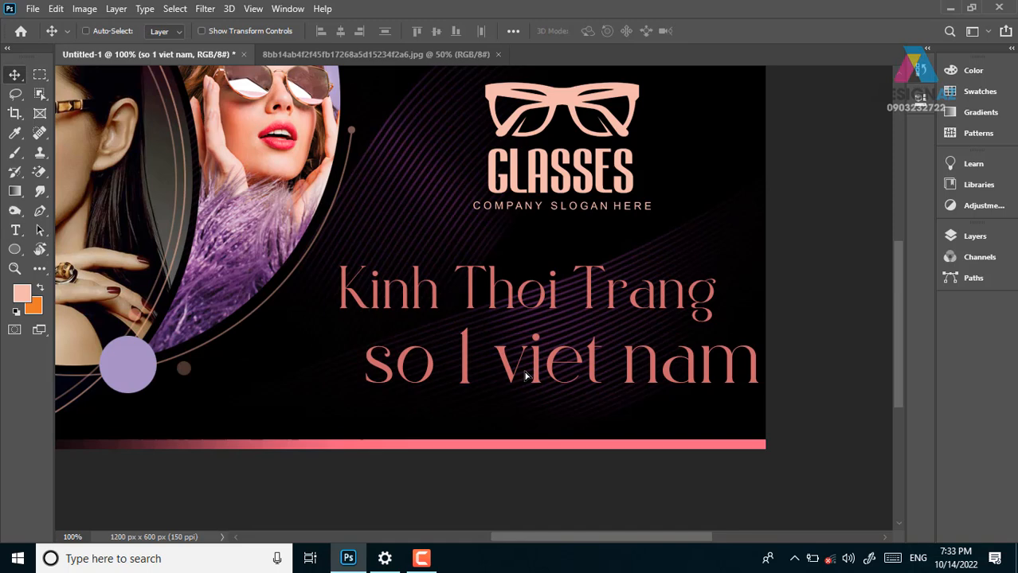
Change the font of the "so 1 viet nam" line to UTM Avo
key("t")
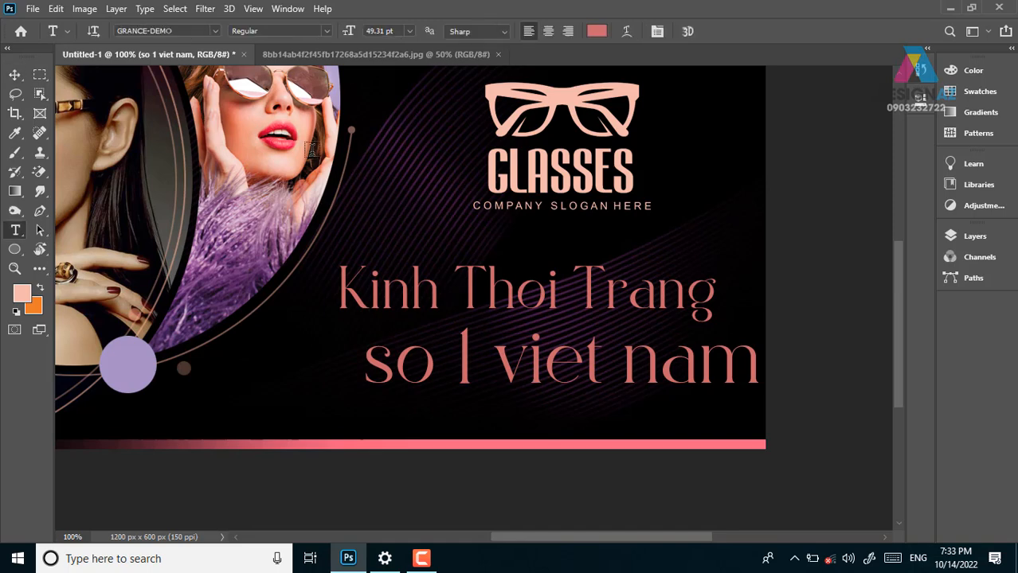
left_click(186, 32)
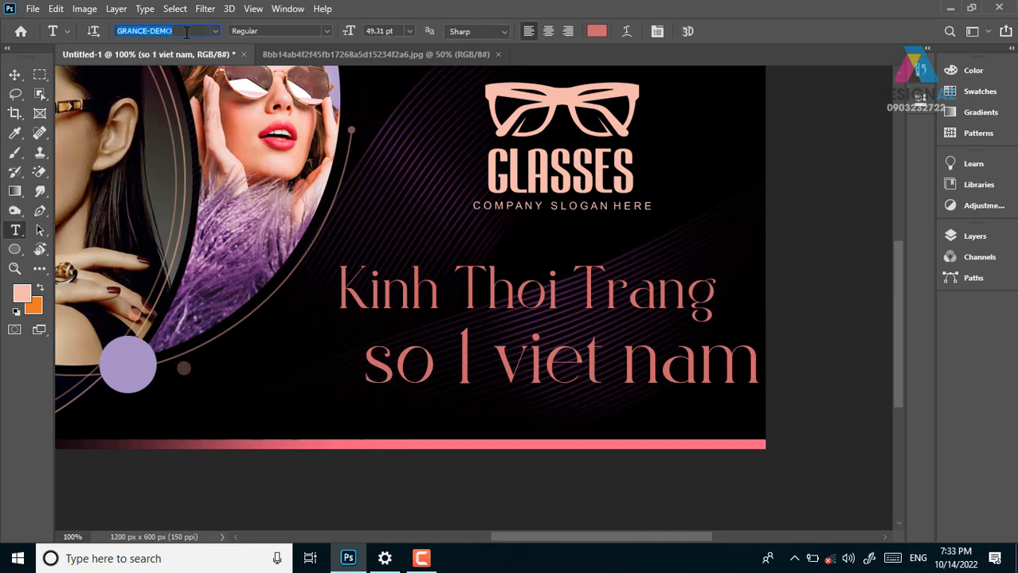
key("BackSpace")
type("utm")
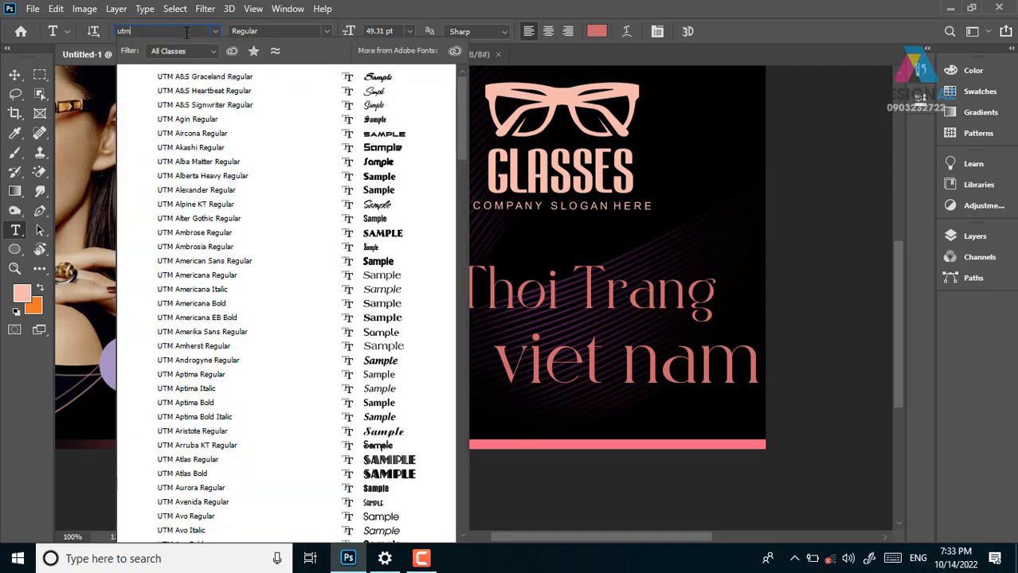
type(" avo")
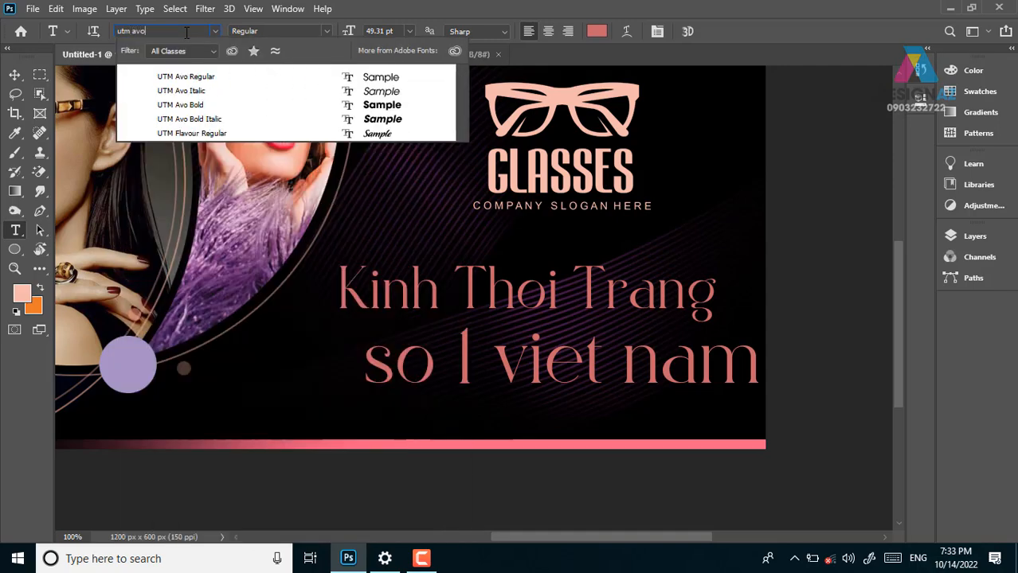
key("Return")
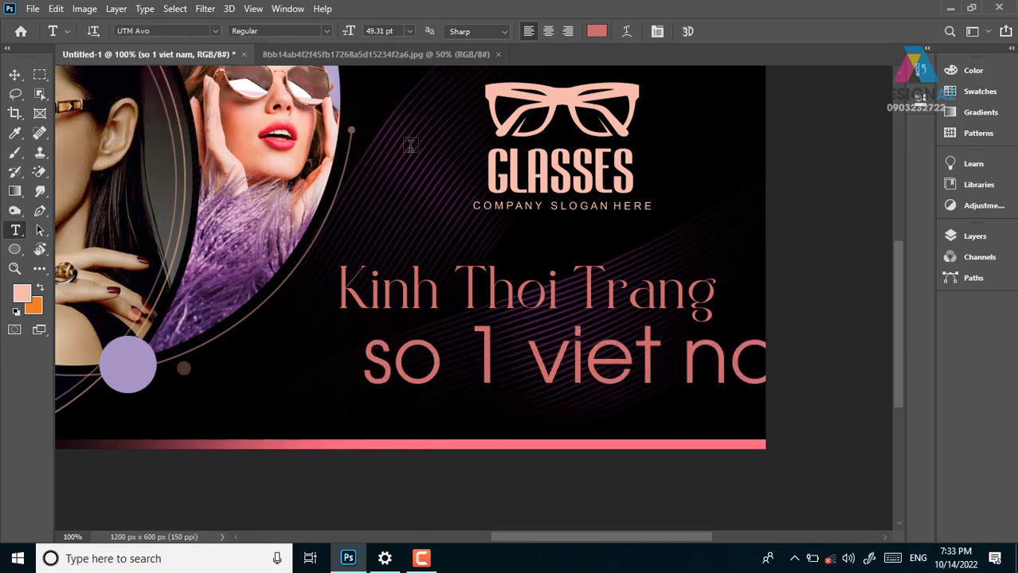
Scale the "so 1 viet nam" line down proportionally to about 54%
left_click(14, 74)
key("ctrl")
key("ctrl+t")
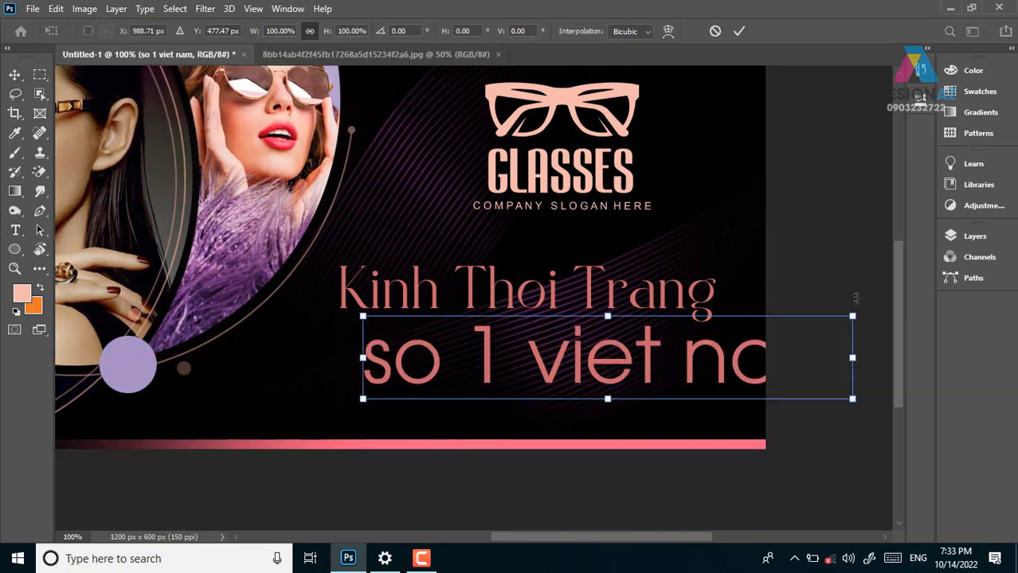
left_click_drag(853, 317, 628, 355)
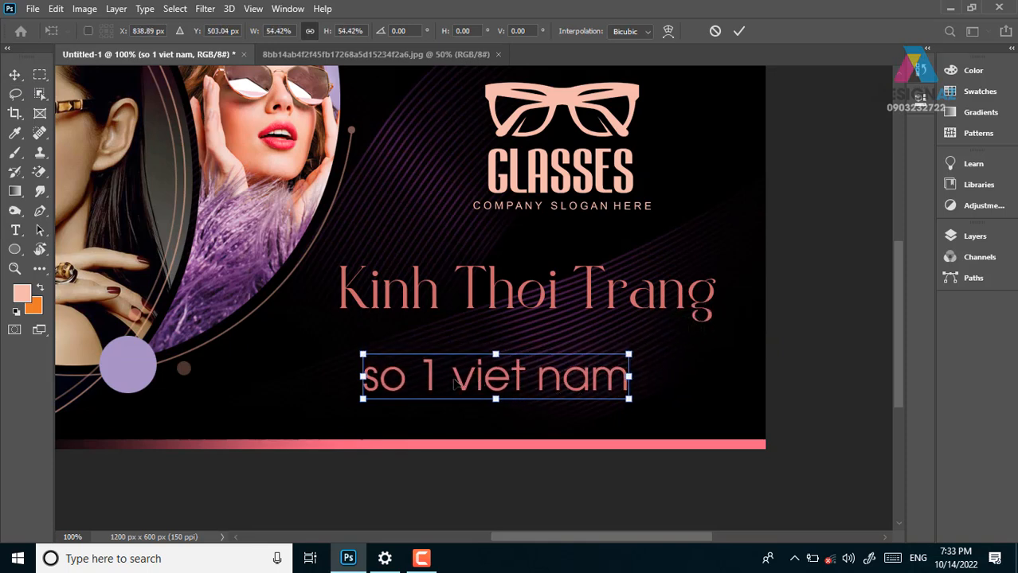
key("Return")
Capitalise the first letter of the second line to read "So 1 viet nam" and tighten the gap before the 1
key("y")
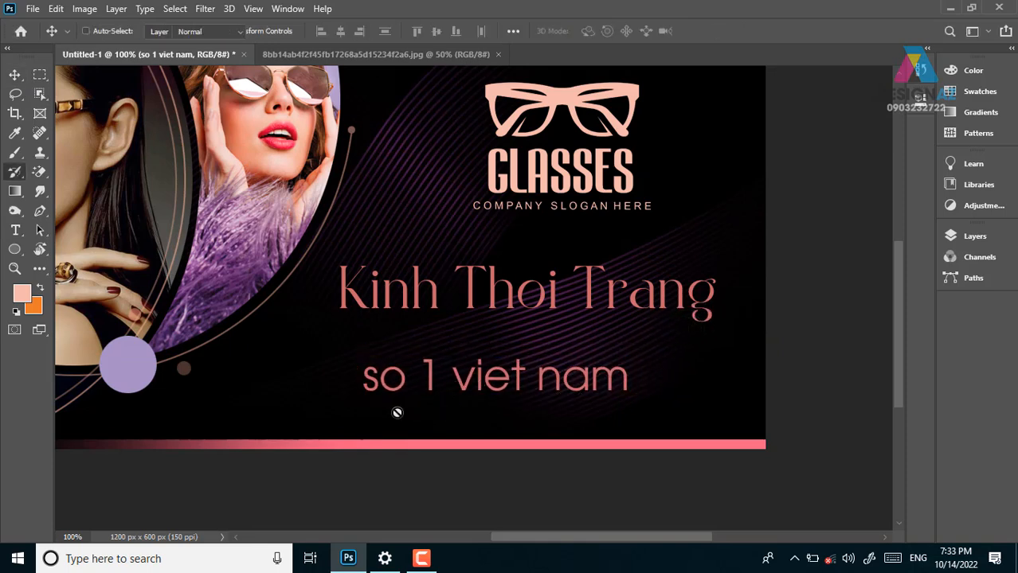
key("t")
left_click_drag(377, 383, 366, 387)
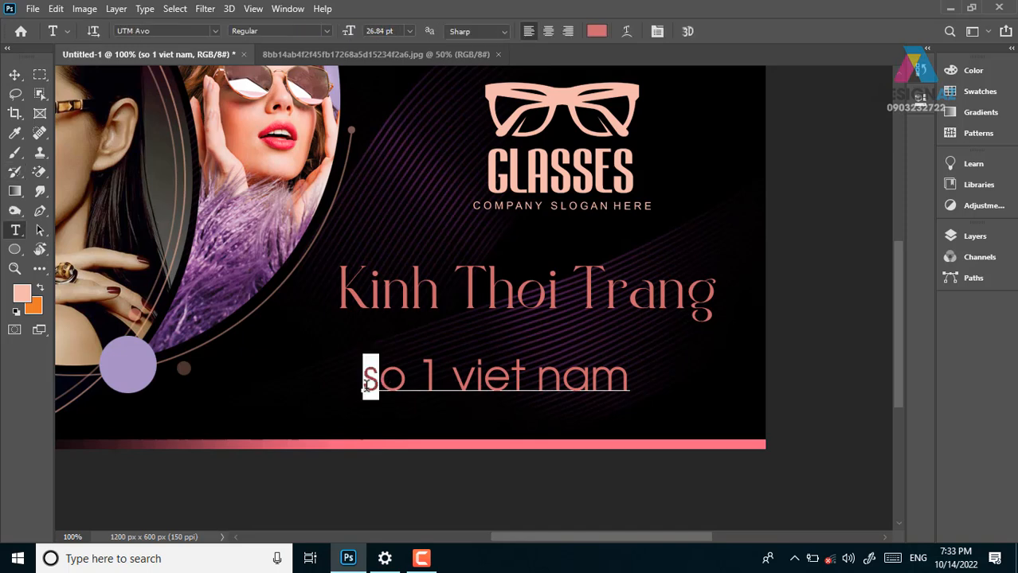
type("S")
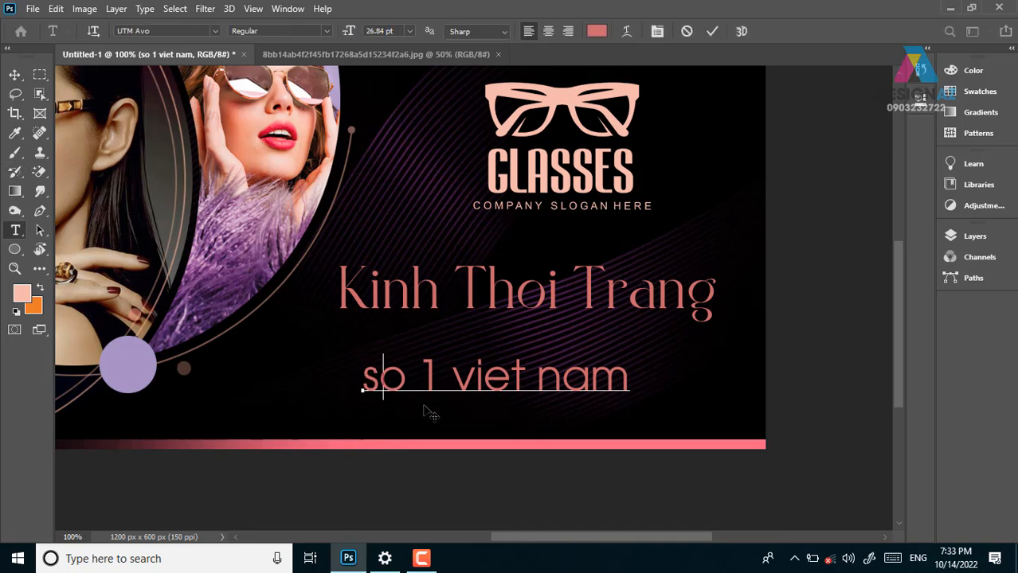
left_click(428, 380)
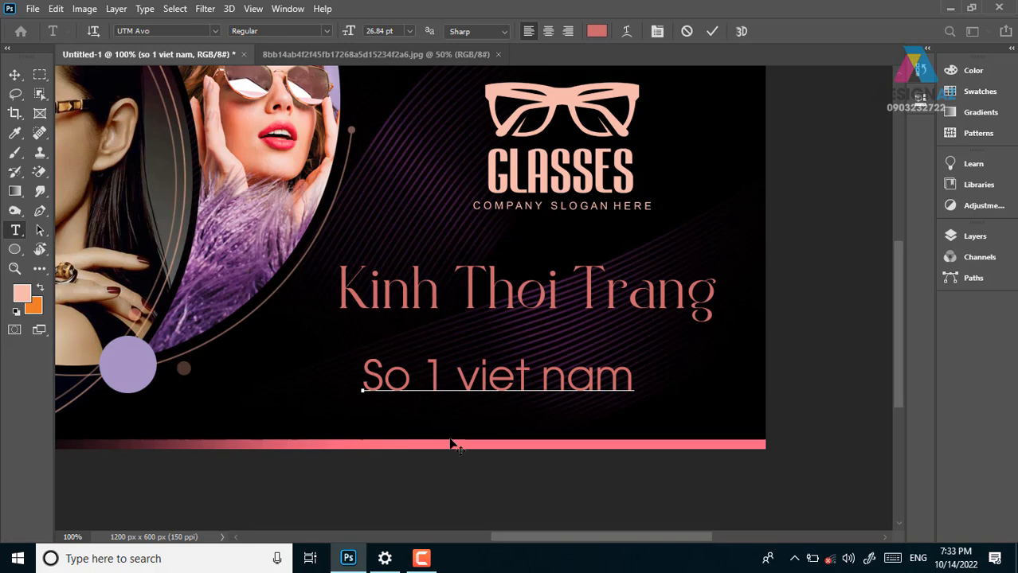
key("BackSpace")
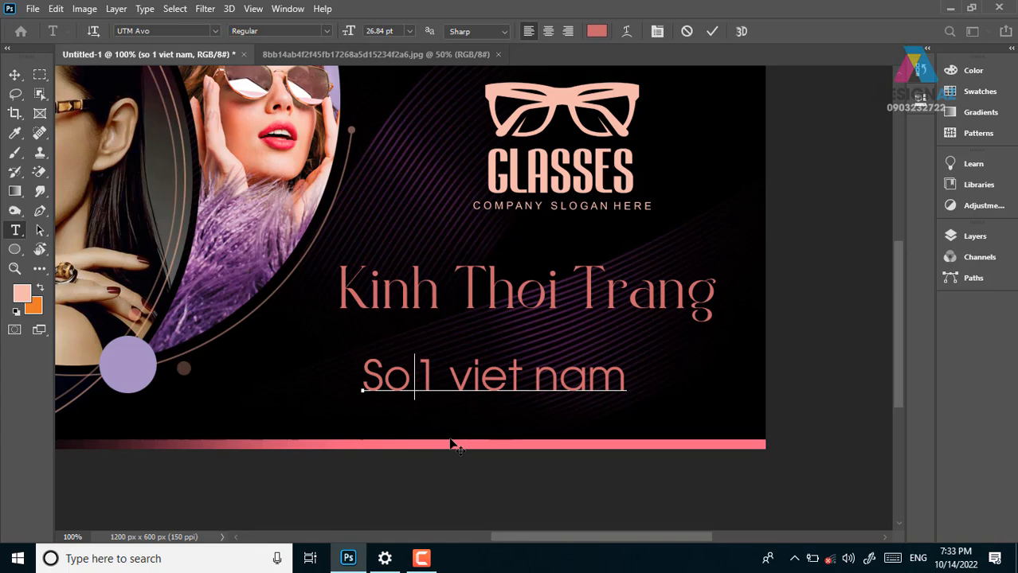
key("alt+Left")
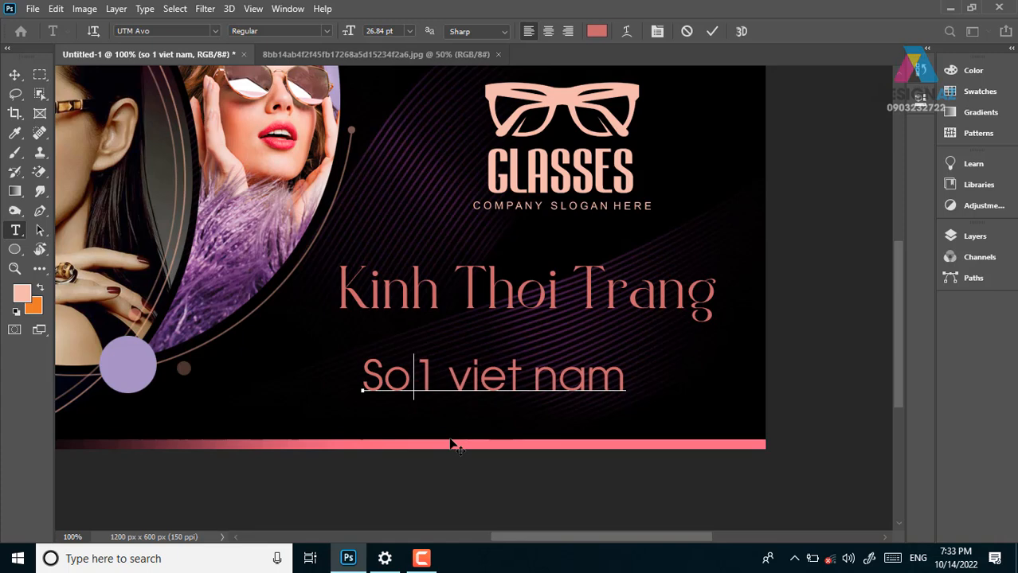
key("ctrl+Return")
Tighten the gaps between the words of "Kinh Thoi Trang" and nudge the line slightly away from the photos
left_click(454, 295)
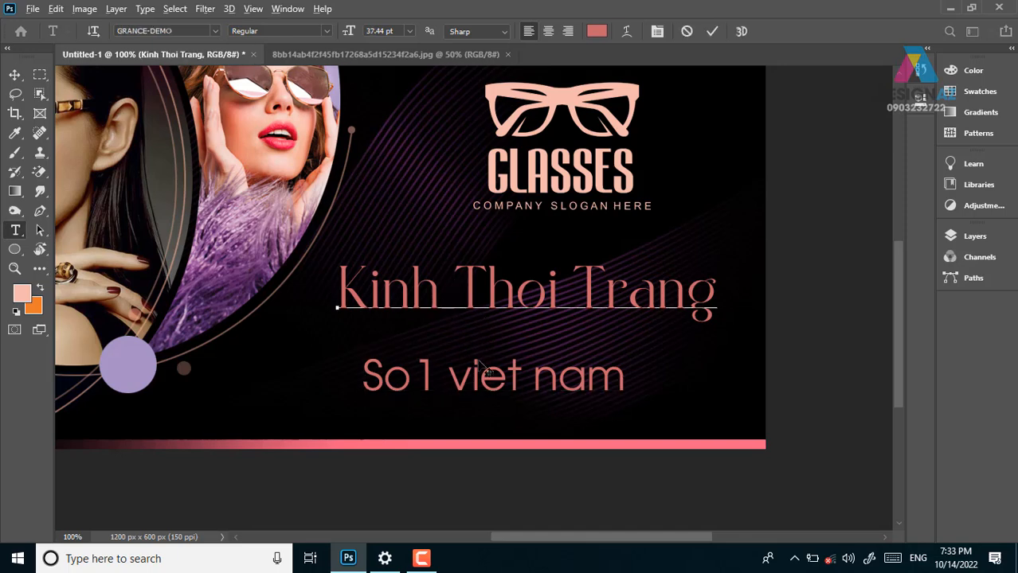
key("alt+Left")
key("alt+Left")
key("alt+Left")
key("alt+Left")
key("alt+Left")
key("alt+Left")
key("ctrl+Right")
key("alt+Left")
key("alt+Left")
key("alt+Left")
key("alt+Left")
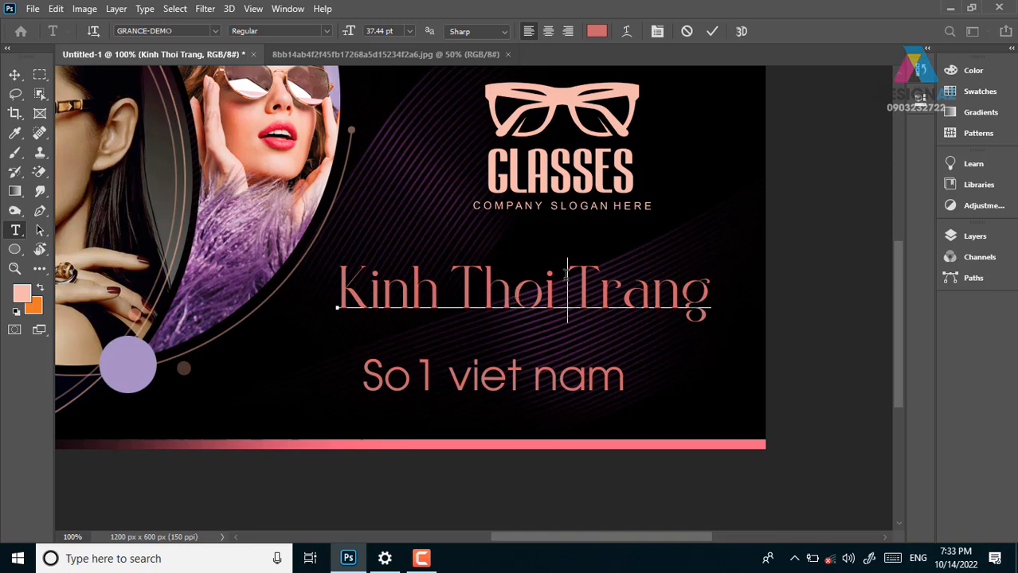
left_click(14, 74)
left_click_drag(662, 297, 668, 296)
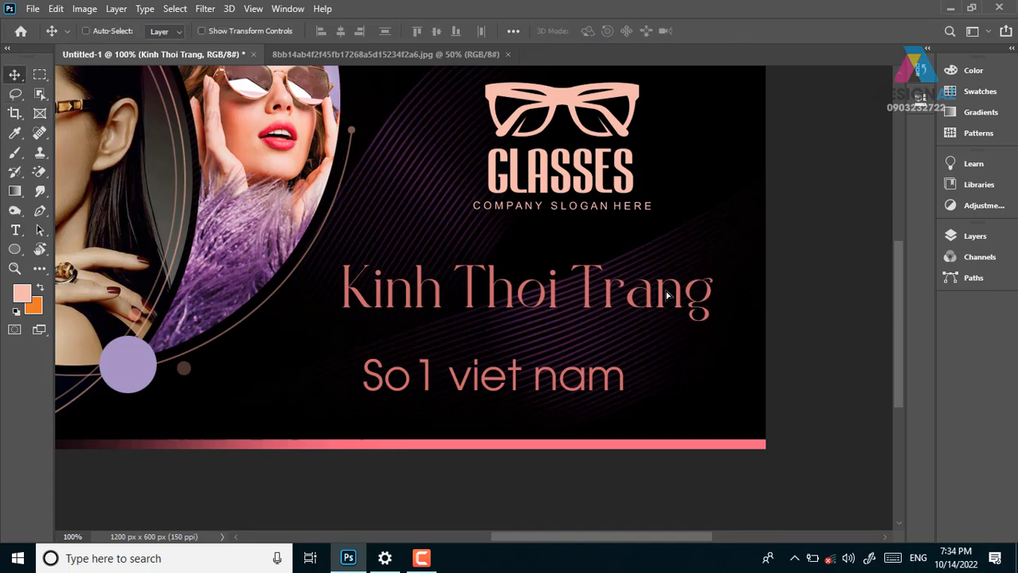
Tighten the gap between "1" and "viet" in the second text line
key("t")
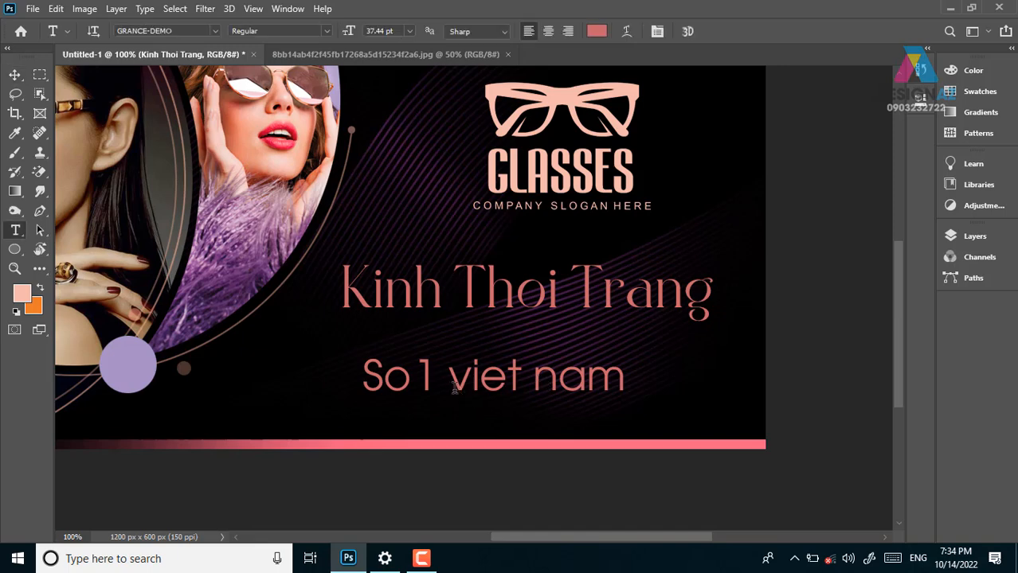
left_click(450, 381)
key("alt+Left")
key("alt+Left")
key("alt+Left")
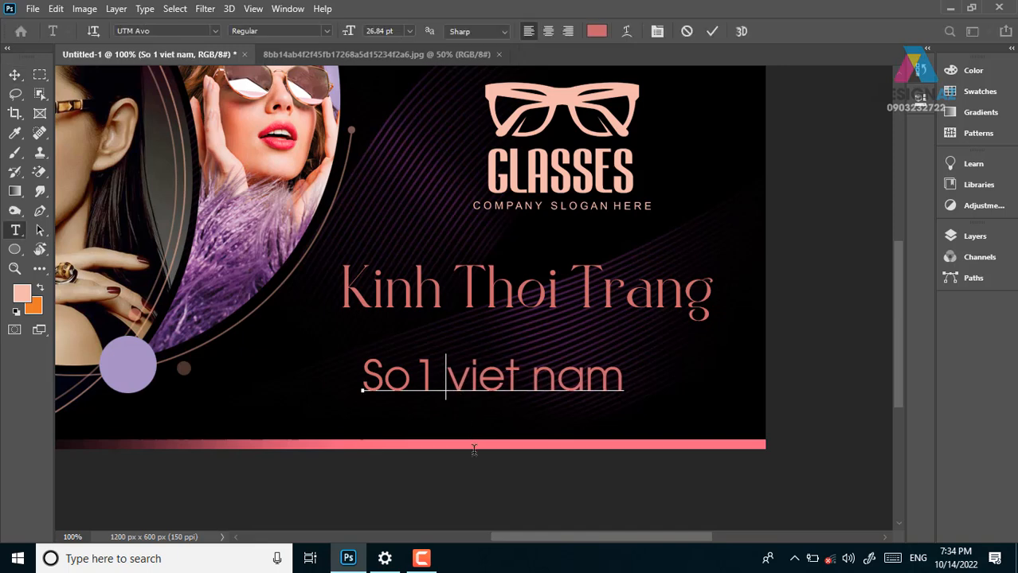
Move the "So 1 viet nam" line up close beneath "Kinh Thoi Trang", roughly centred, and scale it down slightly further
left_click_drag(532, 389, 595, 349)
key("ctrl+t")
left_click_drag(686, 313, 642, 323)
left_click_drag(553, 349, 555, 340)
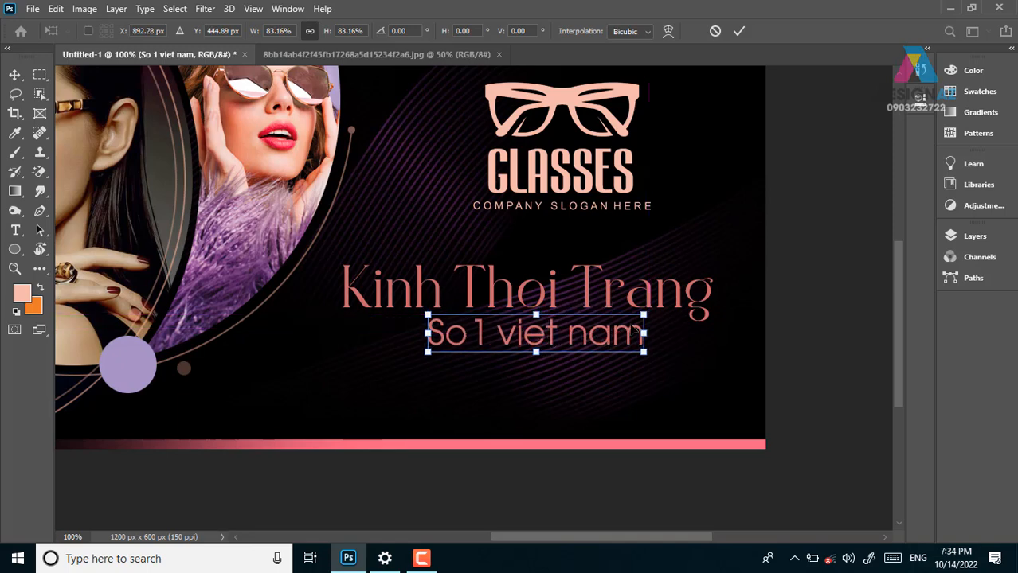
left_click_drag(645, 315, 634, 320)
key("Return")
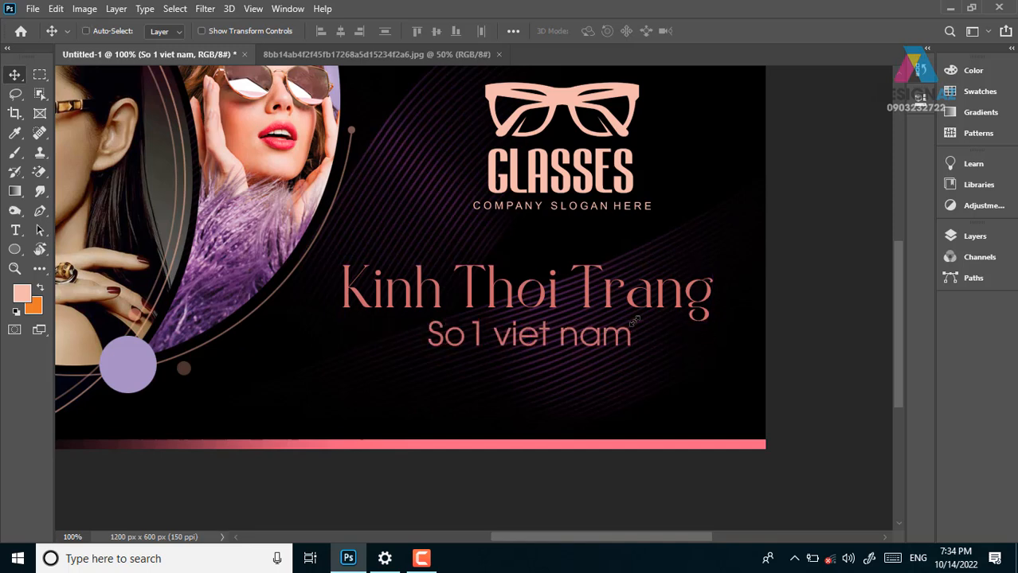
Recolour the "Kinh Thoi Trang" text with the light skin tone f1c9c1 sampled from the sunglasses woman's face
right_click(634, 302)
left_click(677, 308)
key("t")
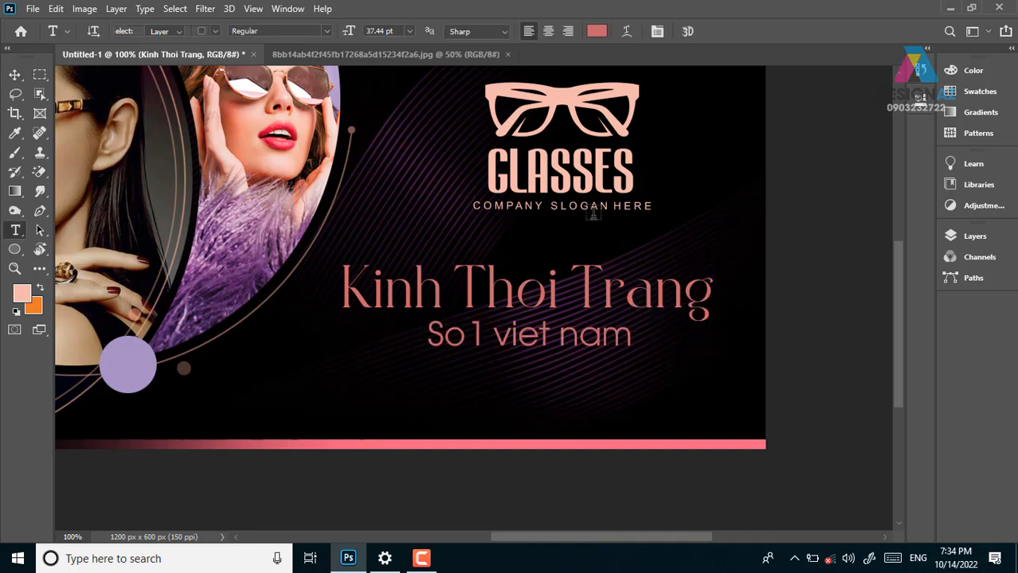
left_click(595, 32)
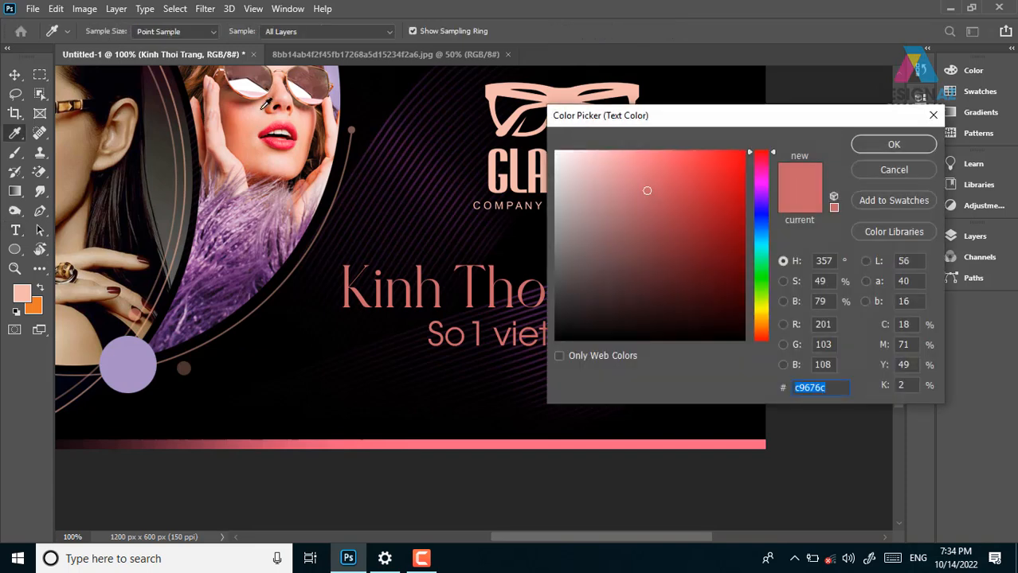
left_click(265, 104)
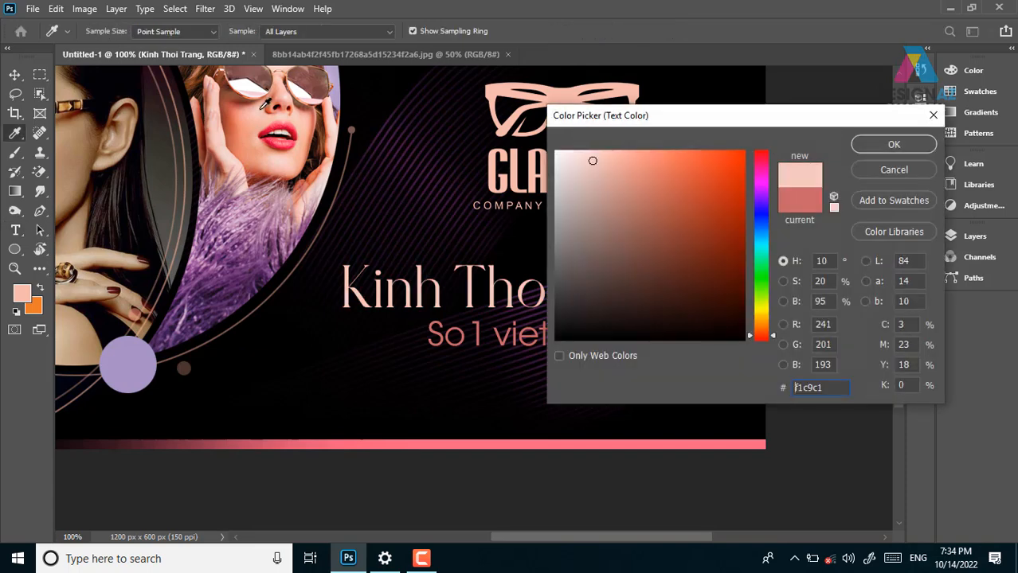
left_click(893, 144)
Move the "So 1 viet nam" line slightly up, closer beneath "Kinh Thoi Trang"
left_click(14, 74)
right_click(617, 345)
left_click(618, 343)
left_click_drag(606, 347, 608, 343)
key("Up")
key("Up")
key("Left")
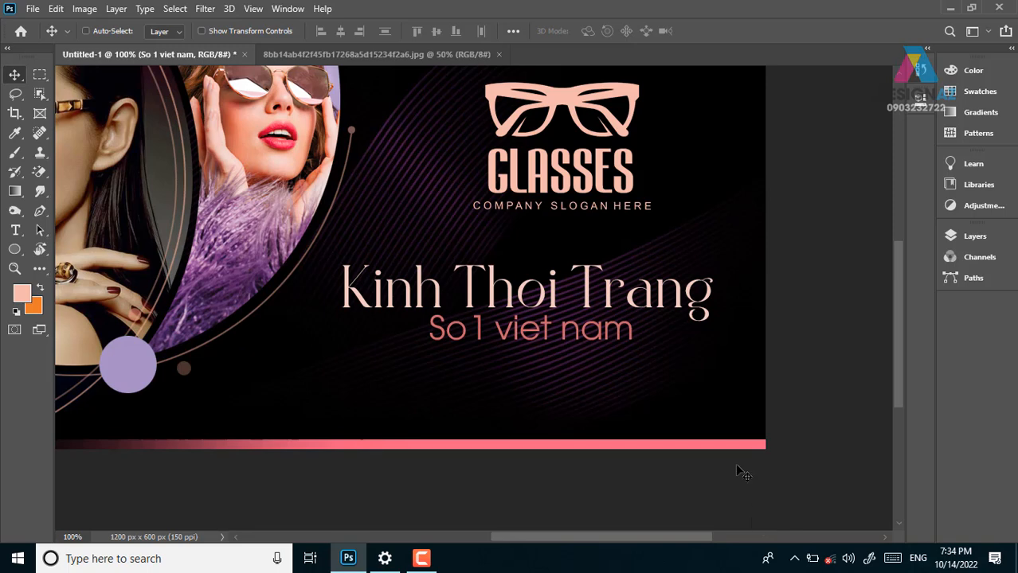
Nudge "Kinh Thoi Trang" slightly left, and shift both text lines together a little to the right, away from the photos
right_click(619, 301)
left_click(623, 305)
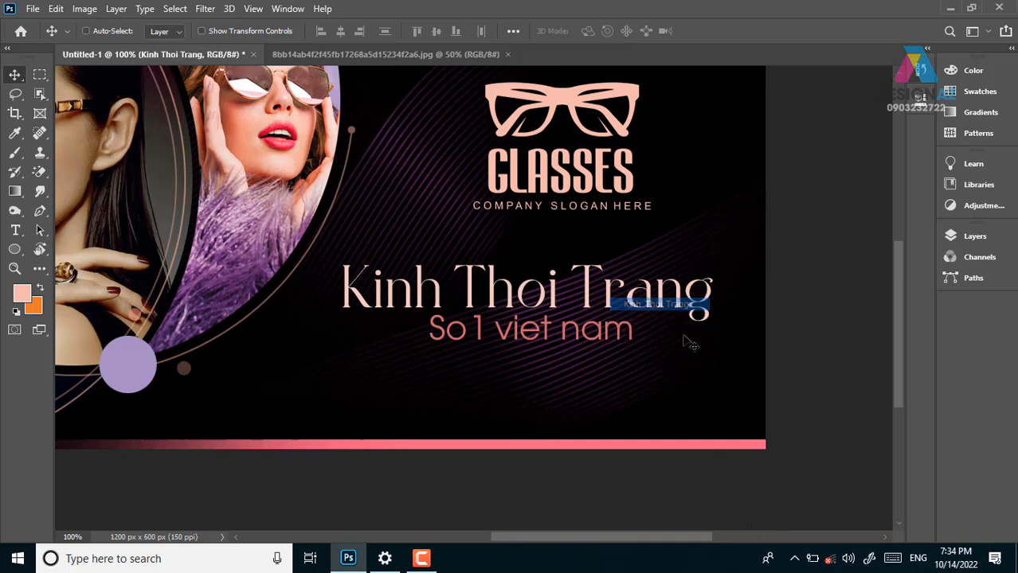
key("Left")
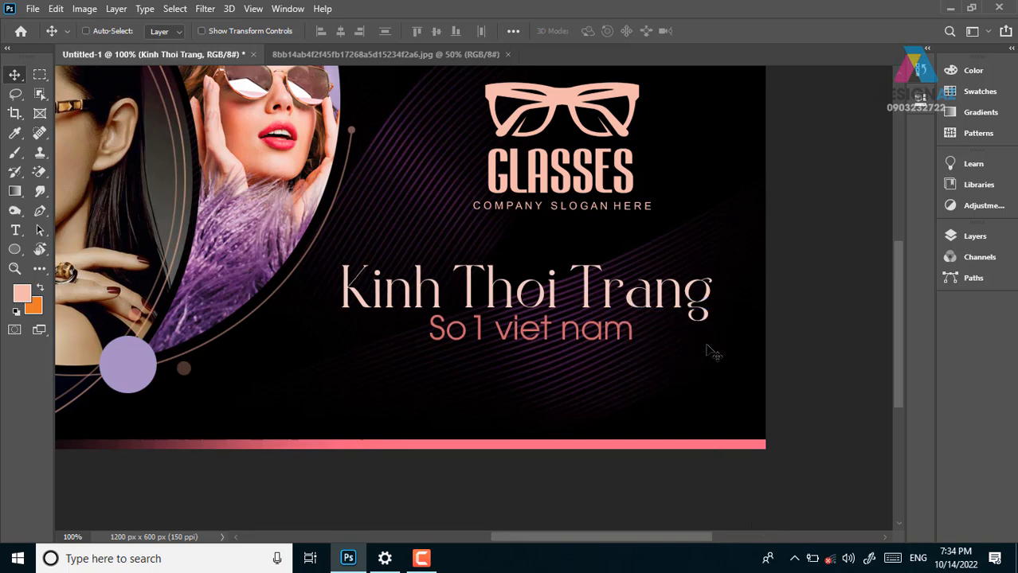
right_click(626, 330)
left_click(637, 336)
left_click_drag(616, 331, 629, 332)
Move the glasses logo left to centre it above the text lines and scale it down to about 94%
right_click(589, 183)
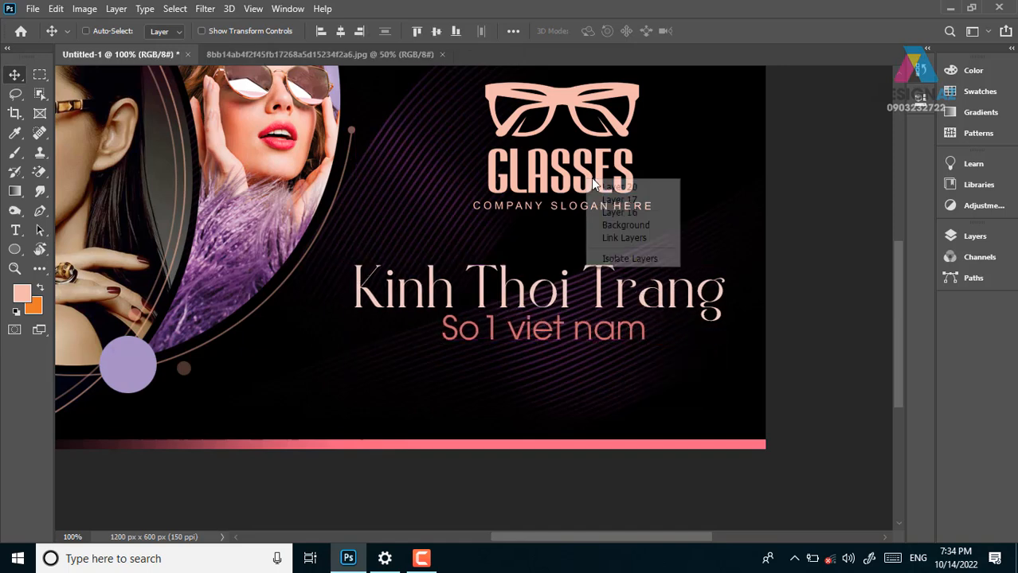
left_click(619, 186)
left_click_drag(618, 188, 599, 188)
left_click_drag(623, 229, 624, 228)
key("ctrl+minus")
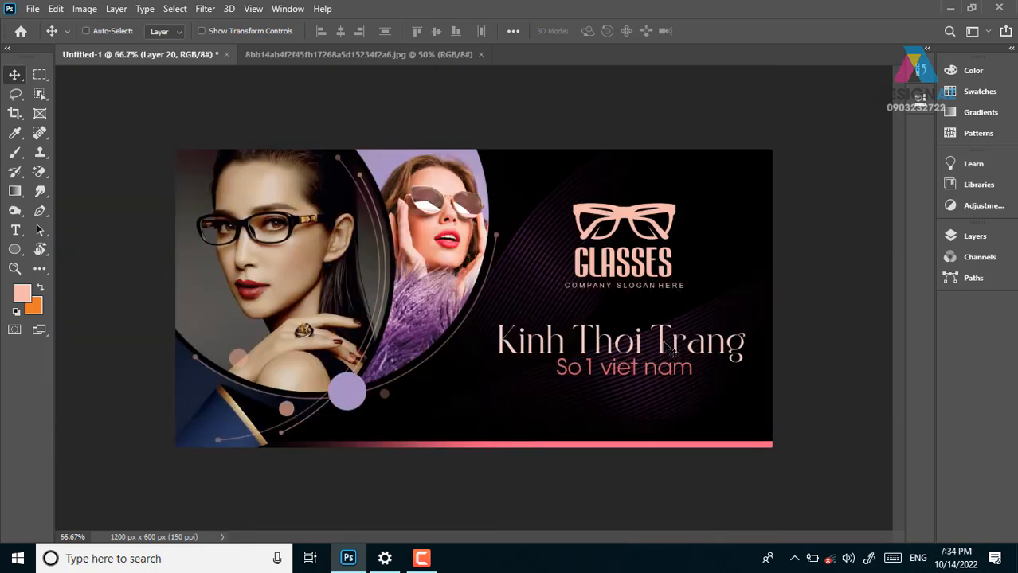
key("ctrl+t")
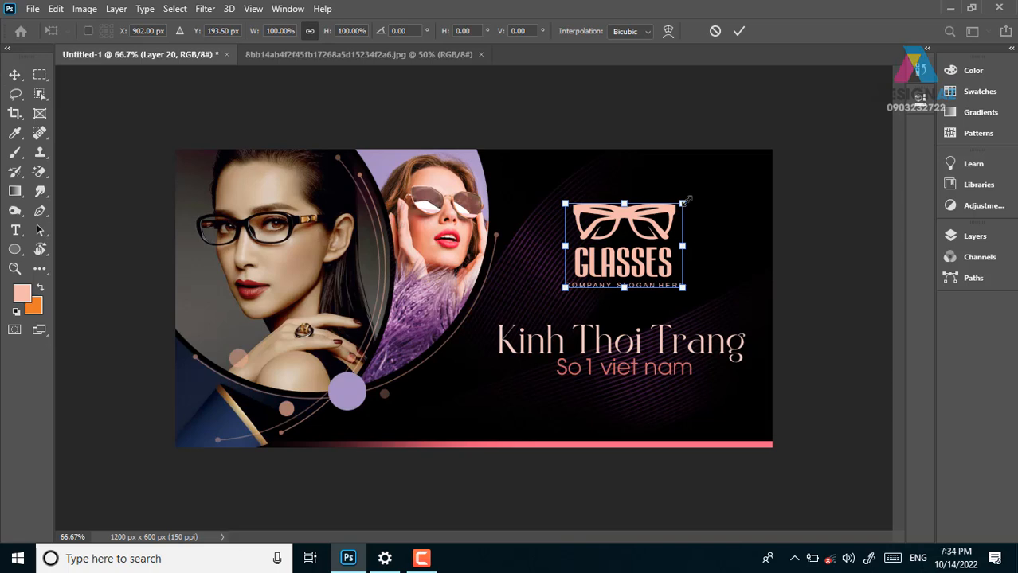
left_click_drag(683, 202, 677, 205)
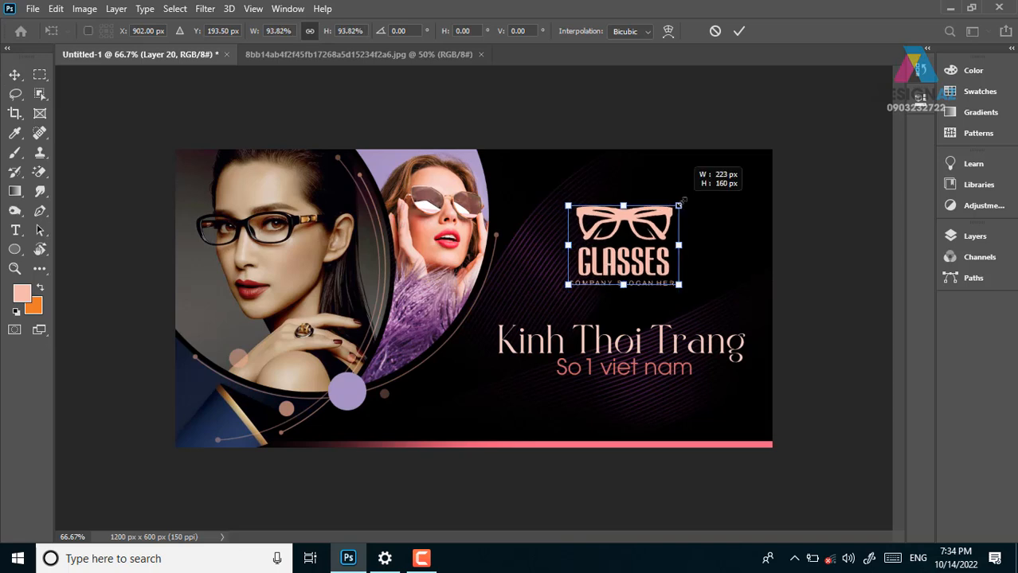
key("Return")
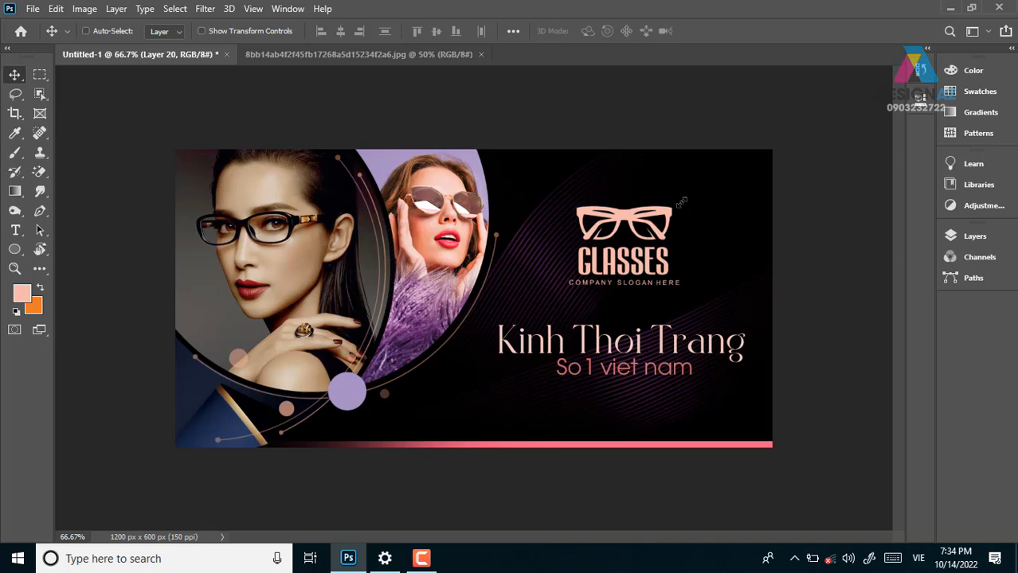
Move both text lines together straight up, closer to the glasses logo
left_click(654, 355, "ctrl")
right_click(667, 371)
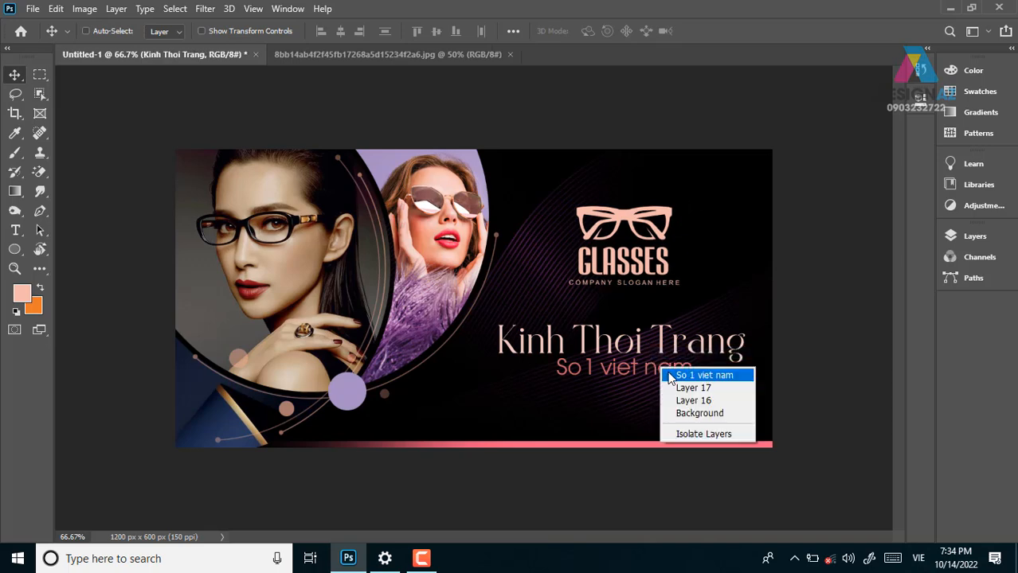
left_click(669, 375, "shift")
key("Up")
key("Up")
key("Up")
key("Up")
key("Up")
key("Up")
key("Up")
key("Up")
key("Up")
key("Up")
key("Up")
key("Up")
key("Up")
key("Up")
key("Up")
key("Up")
key("Up")
key("Up")
key("Up")
key("Up")
key("Up")
key("Up")
key("Up")
key("Up")
key("Up")
key("Up")
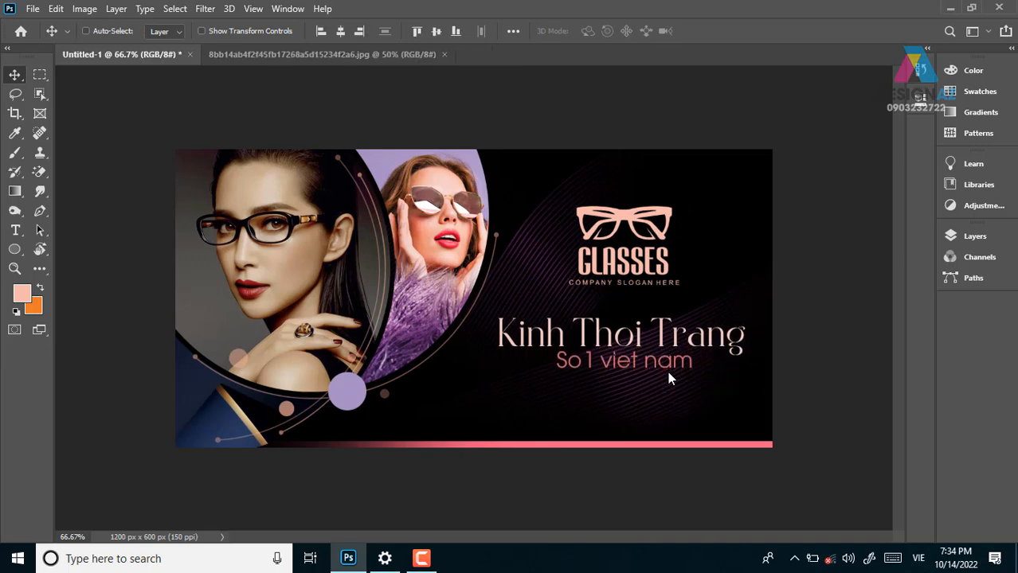
key("Up")
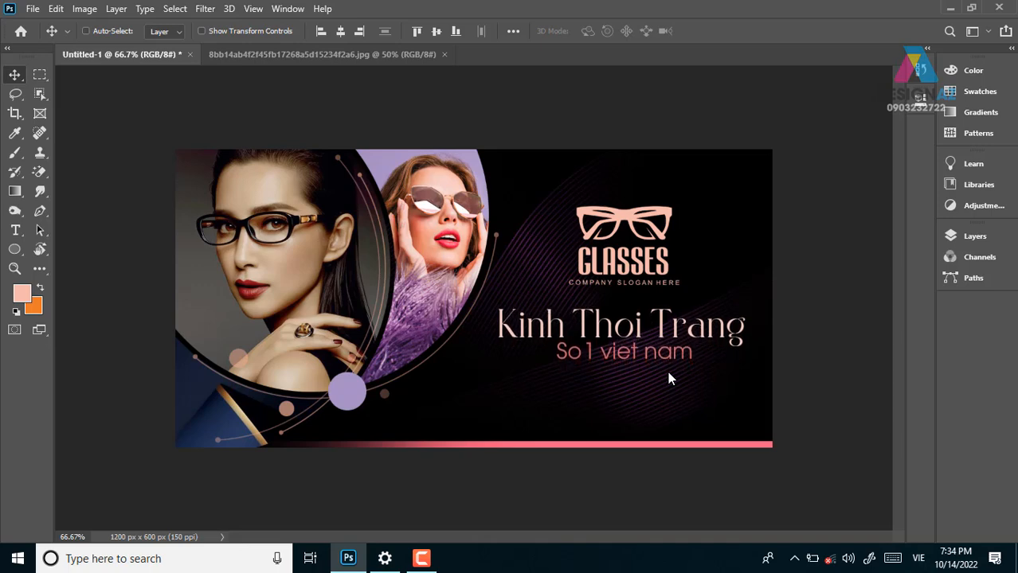
Duplicate the glasses logo layer
key("ctrl")
key("ctrl+plus")
key("ctrl+plus")
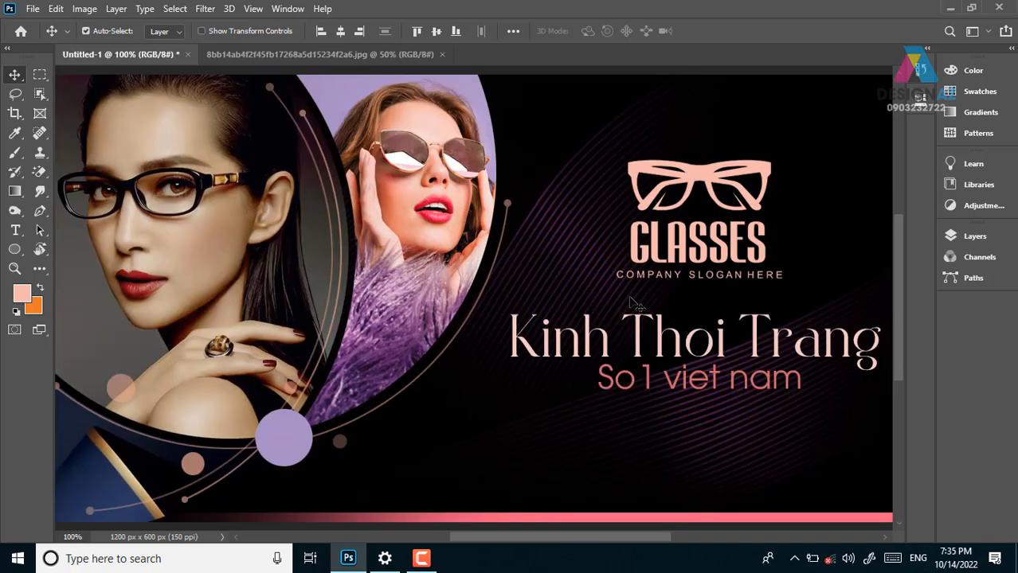
key("ctrl+minus")
key("ctrl+plus")
key("ctrl+plus")
left_click_drag(715, 215, 75, 336)
left_click_drag(561, 233, 347, 377)
right_click(452, 272)
left_click(470, 280)
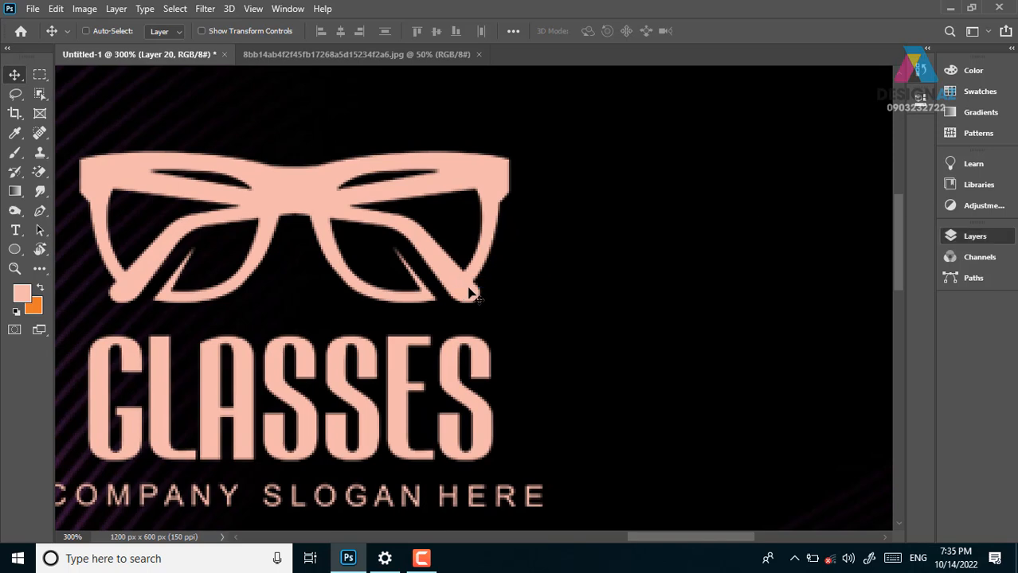
key("F7")
right_click(457, 278)
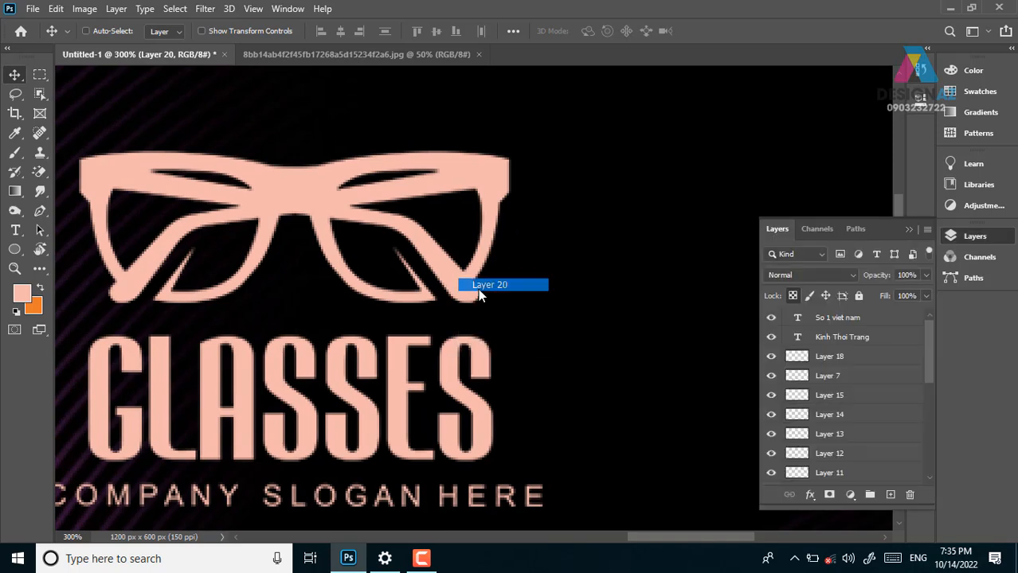
left_click(480, 287)
key("ctrl+j")
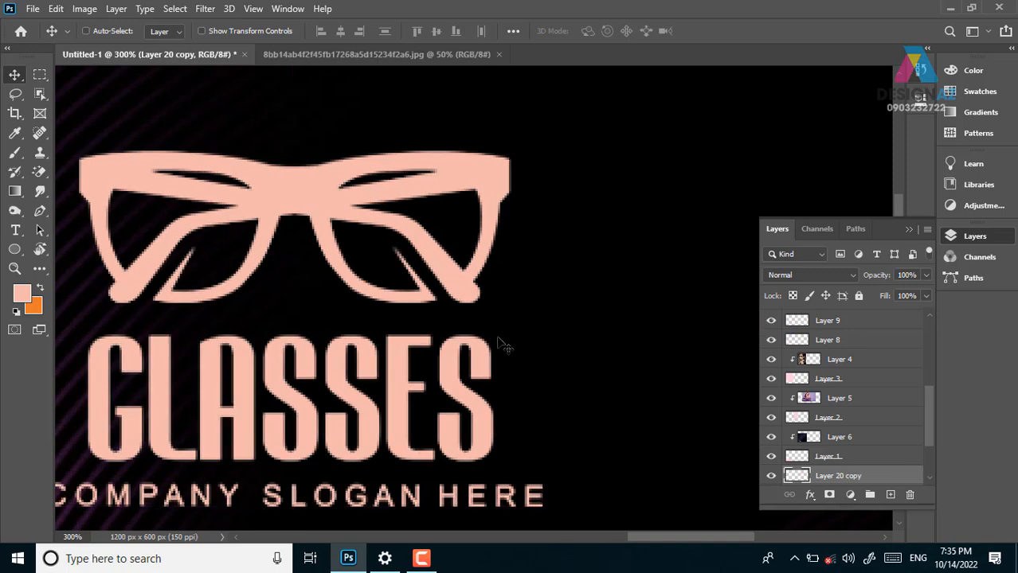
Try a logo shadow by offsetting the copy slightly down and right at 50% opacity and placing it behind the original
mouse_move(469, 289)
left_mouse_down()
mouse_move(536, 266)
mouse_move(525, 293)
mouse_move(475, 297)
left_mouse_up()
key("5")
key("Left")
key("Left")
key("Up")
key("Down")
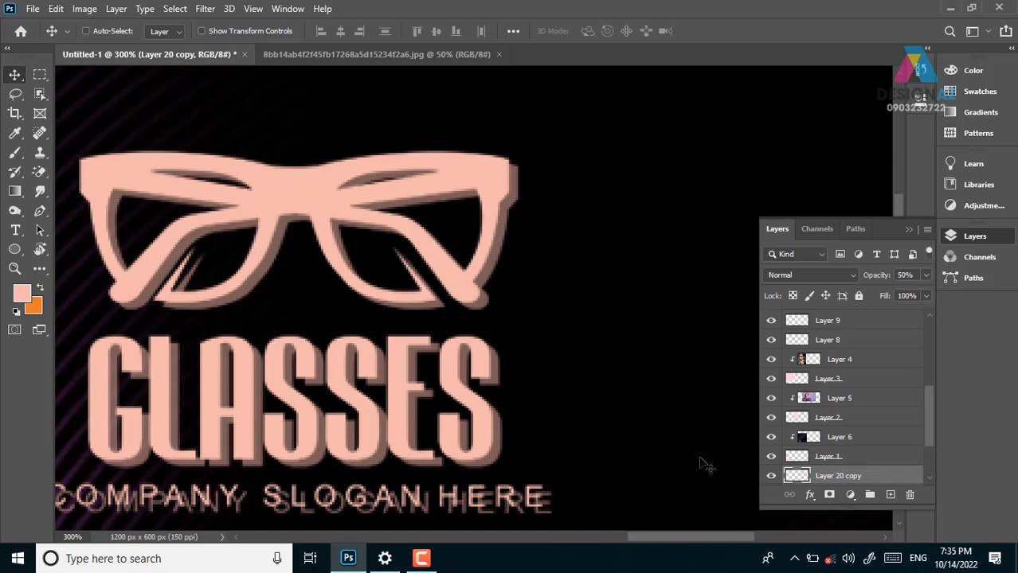
key("Left")
key("Right")
key("ctrl+[")
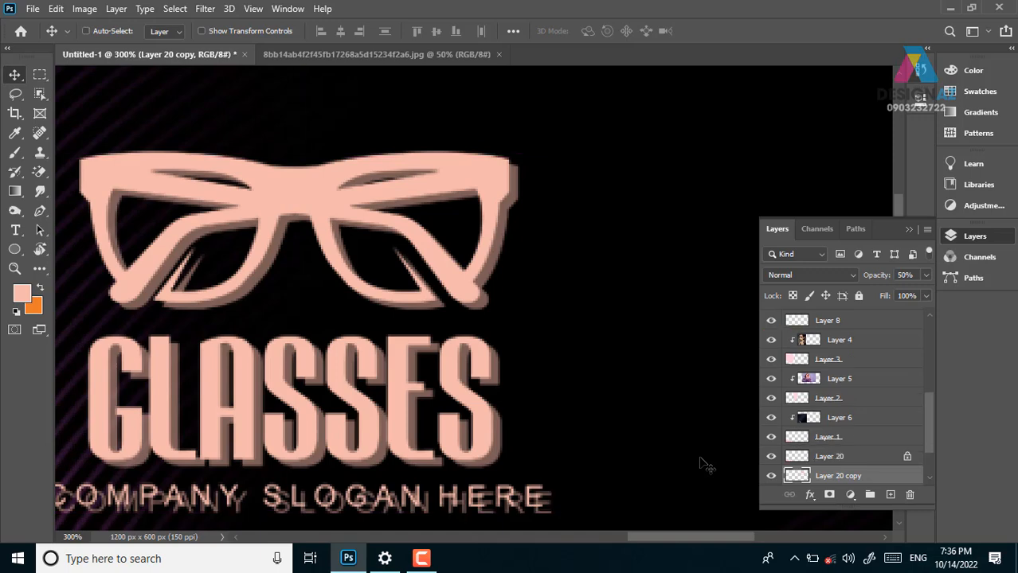
key("ctrl+minus")
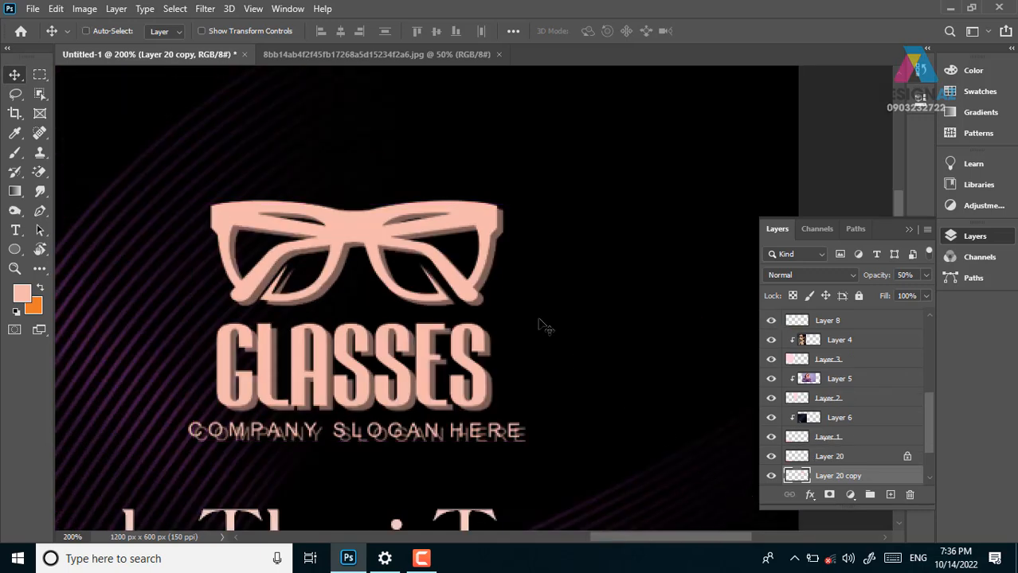
key("ctrl+minus")
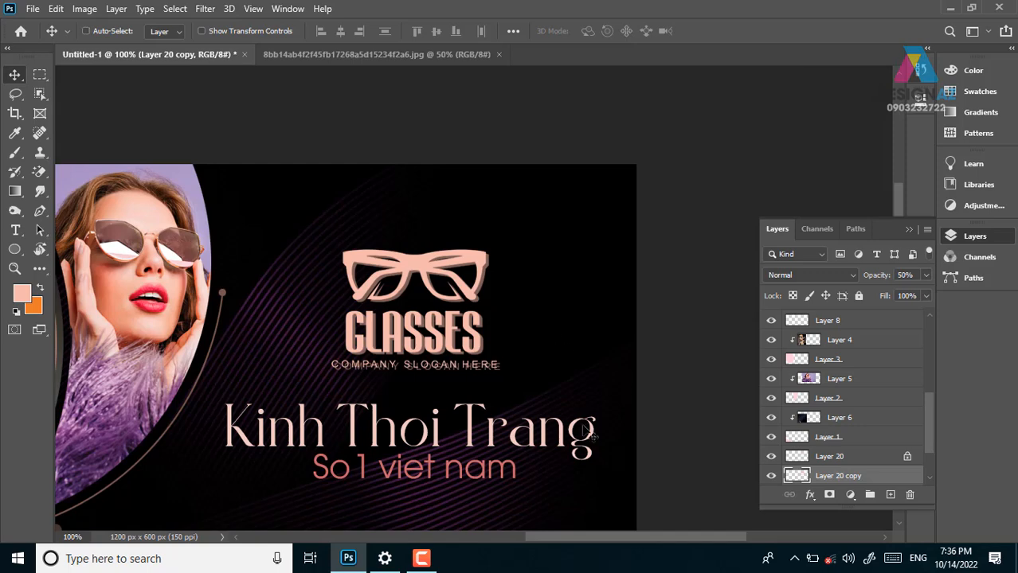
Remove the half-transparent logo copy and fit the whole banner in view with the layer list collapsed
key("ctrl+z")
key("ctrl+plus")
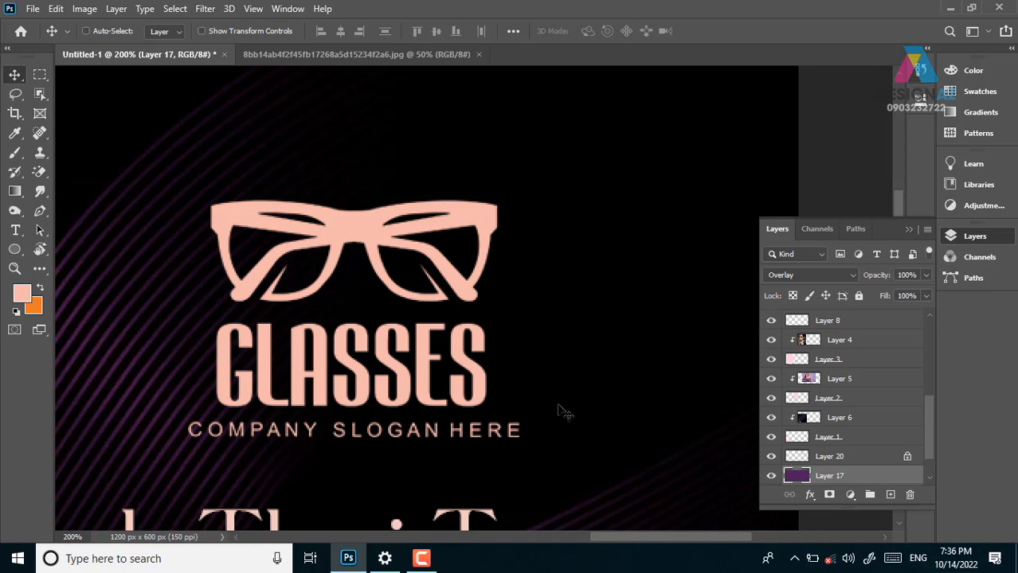
key("ctrl+0")
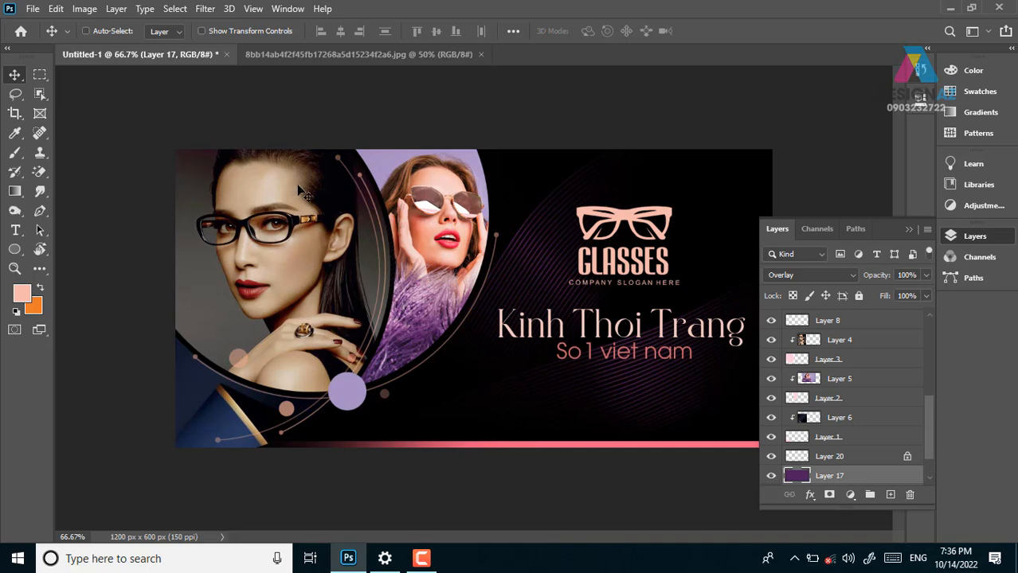
left_click(906, 229)
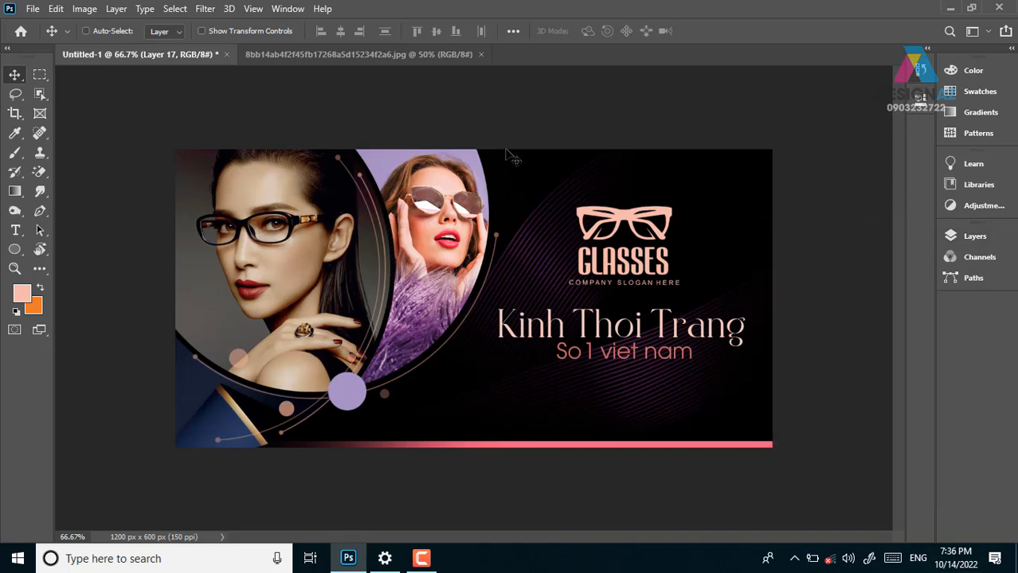